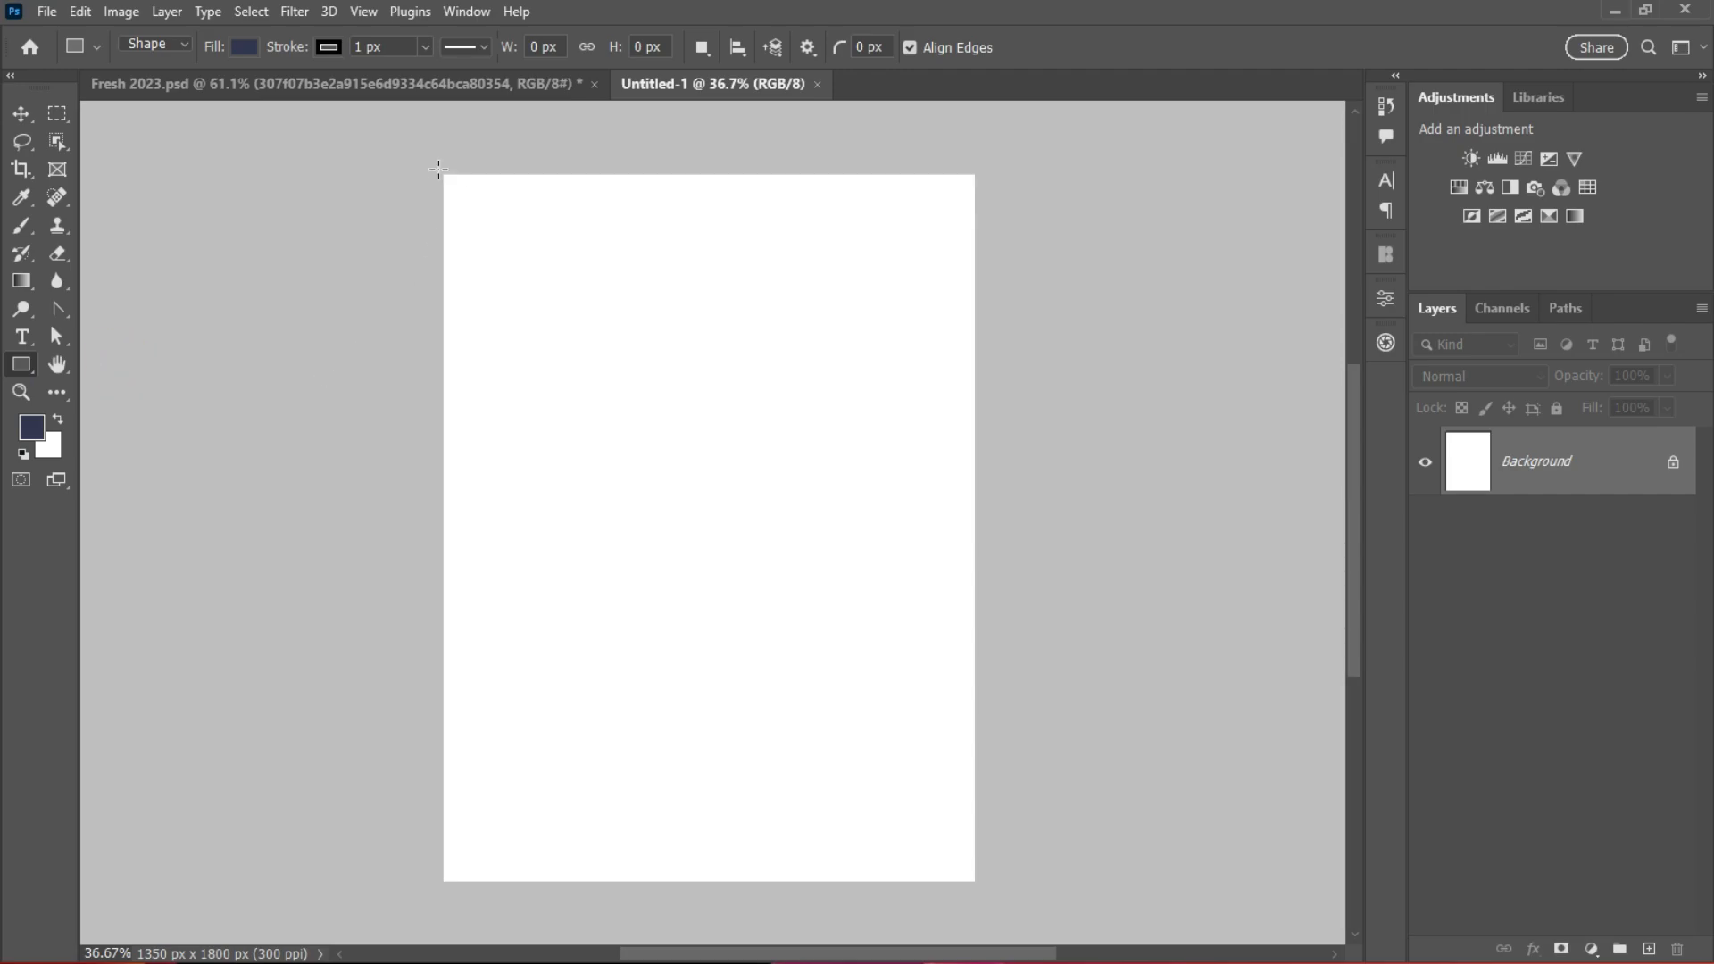
Step: Draw a rectangle covering the whole page and select its Rectangle 1 layer
drag(439, 168, 978, 891)
key(v)
click(692, 367)
click(1608, 452)
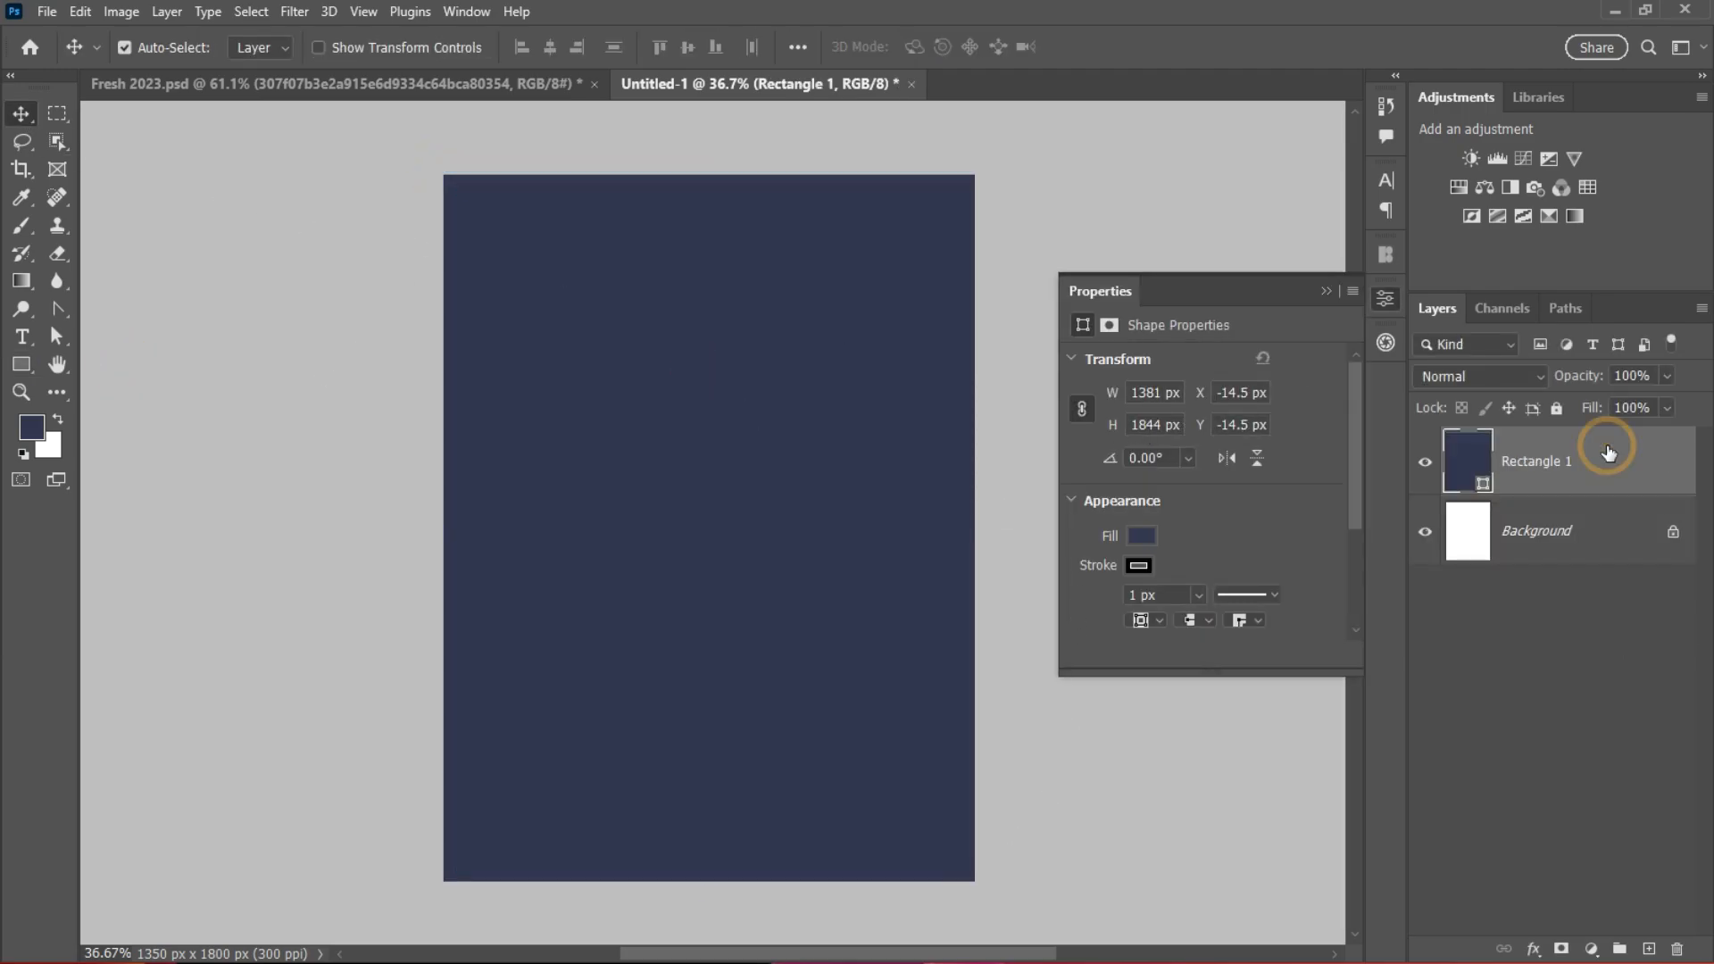
Step: Add a Gradient Overlay to Rectangle 1 and open its Gradient Editor
double_click(1608, 453)
click(792, 661)
drag(1147, 305, 1289, 266)
click(1358, 435)
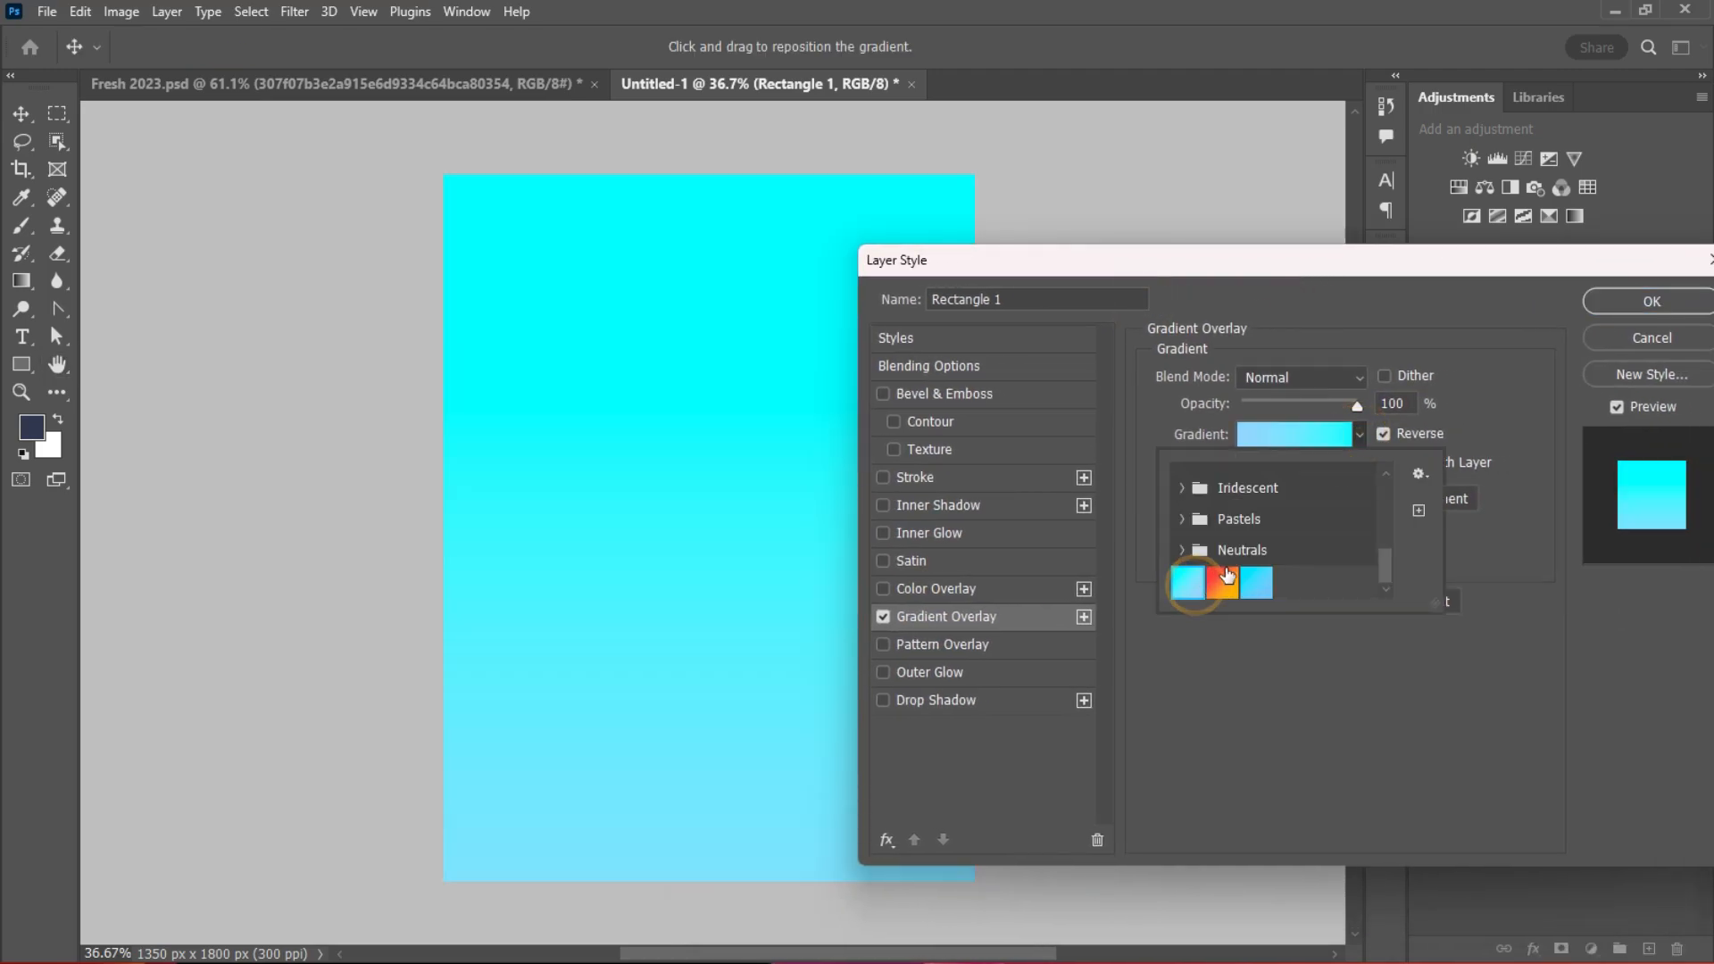
click(1266, 437)
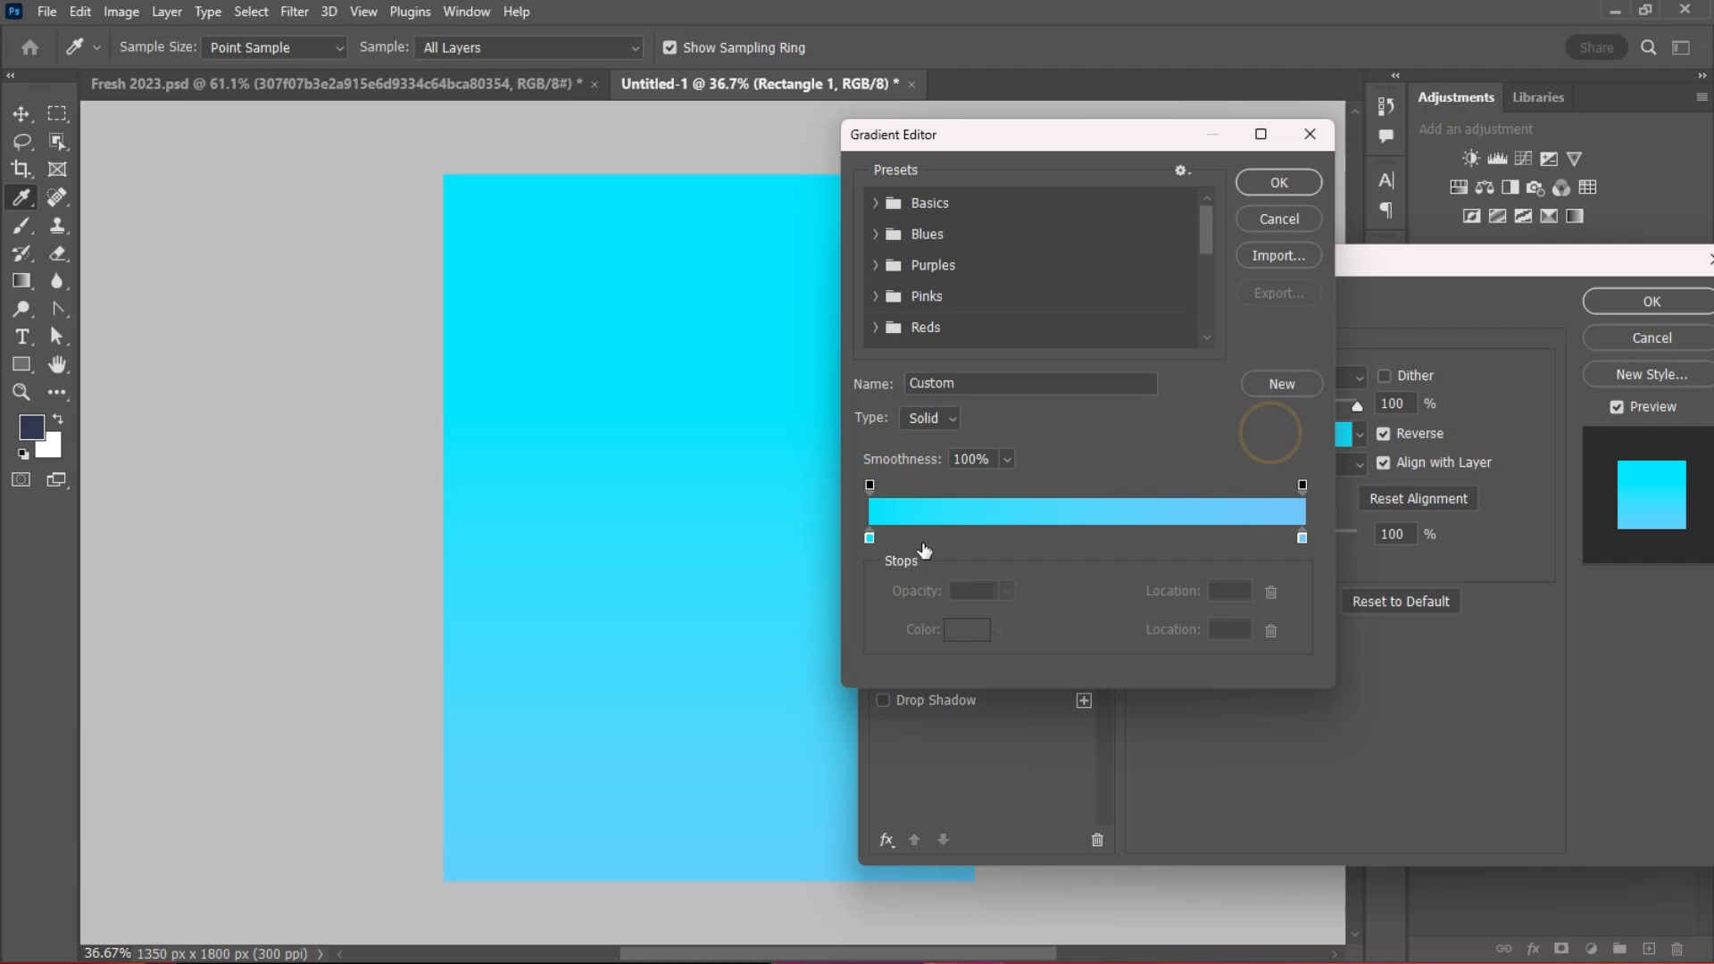
Step: Set the gradient to cyan on the left and deeper blue on the right, then apply it
double_click(1302, 538)
drag(1107, 570, 1173, 530)
click(1415, 532)
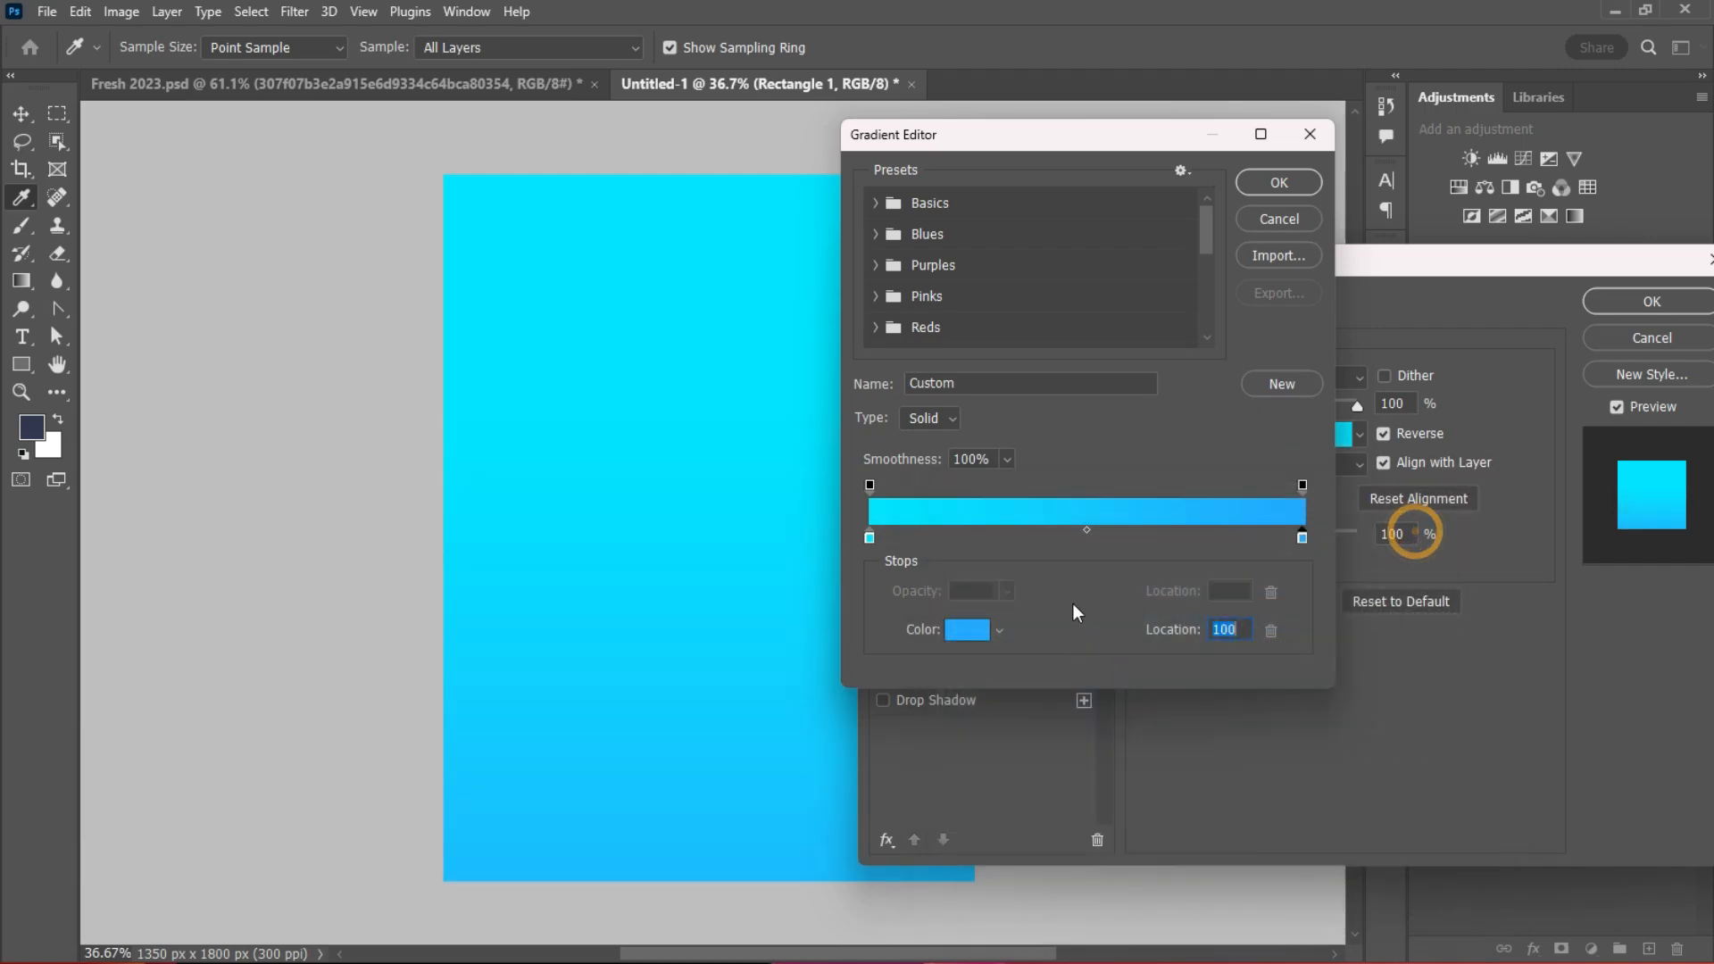
double_click(869, 538)
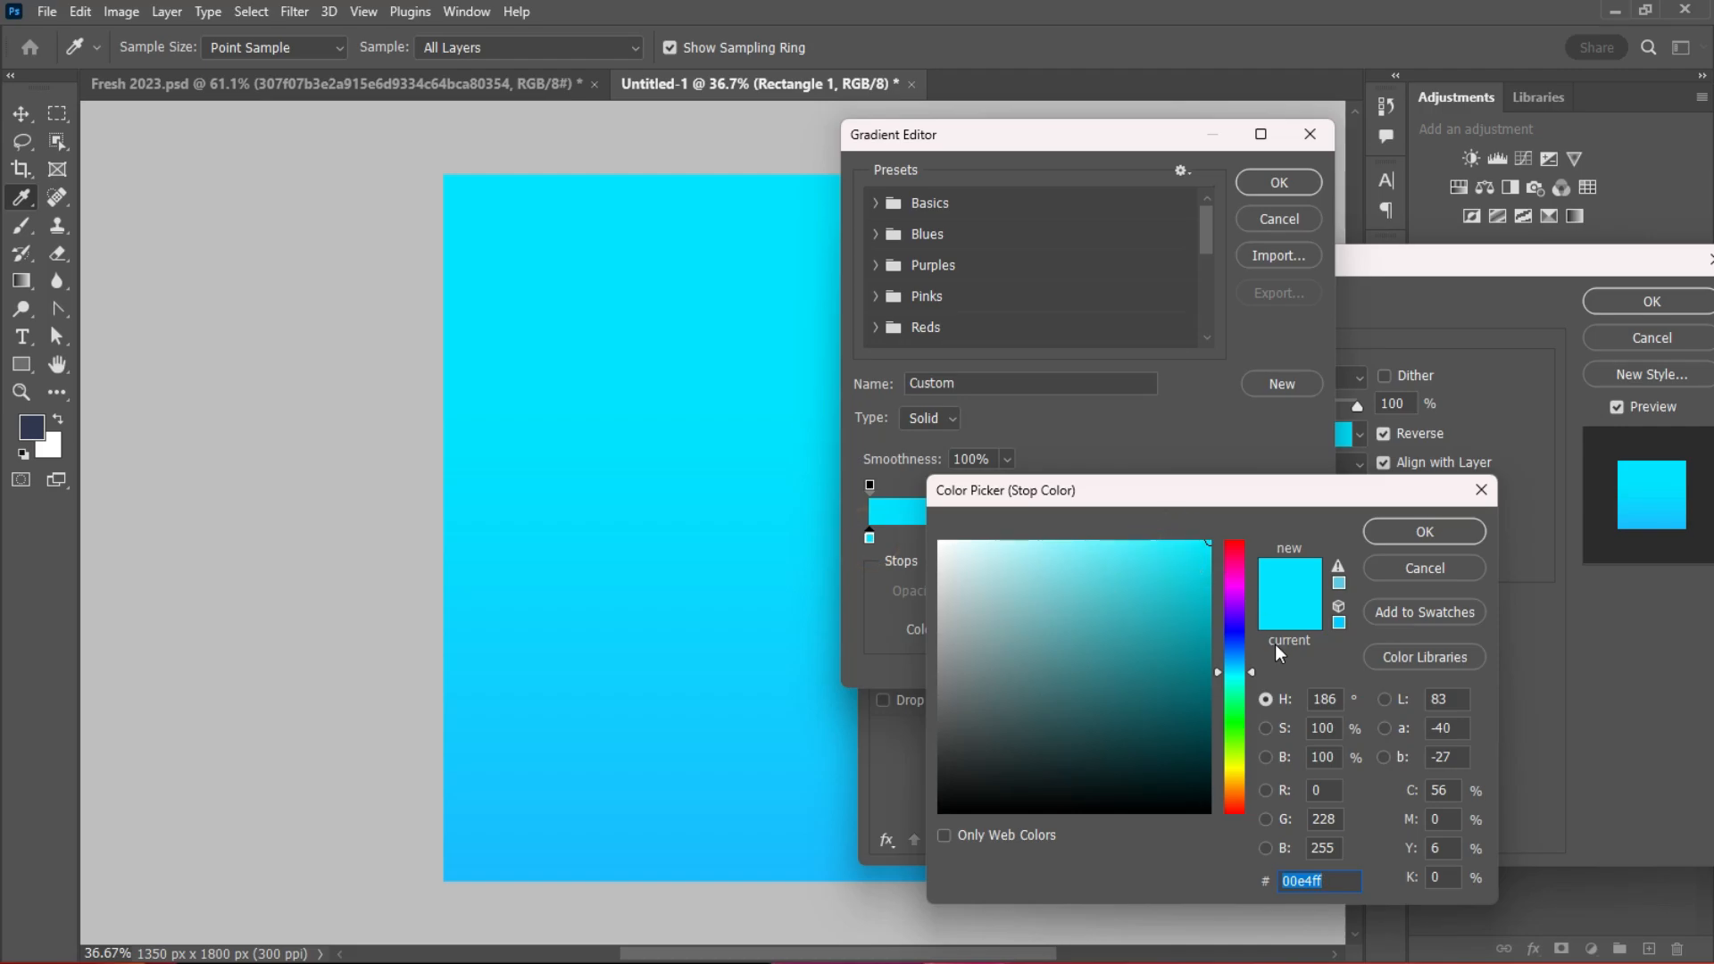
click(1424, 533)
click(1279, 182)
click(1518, 294)
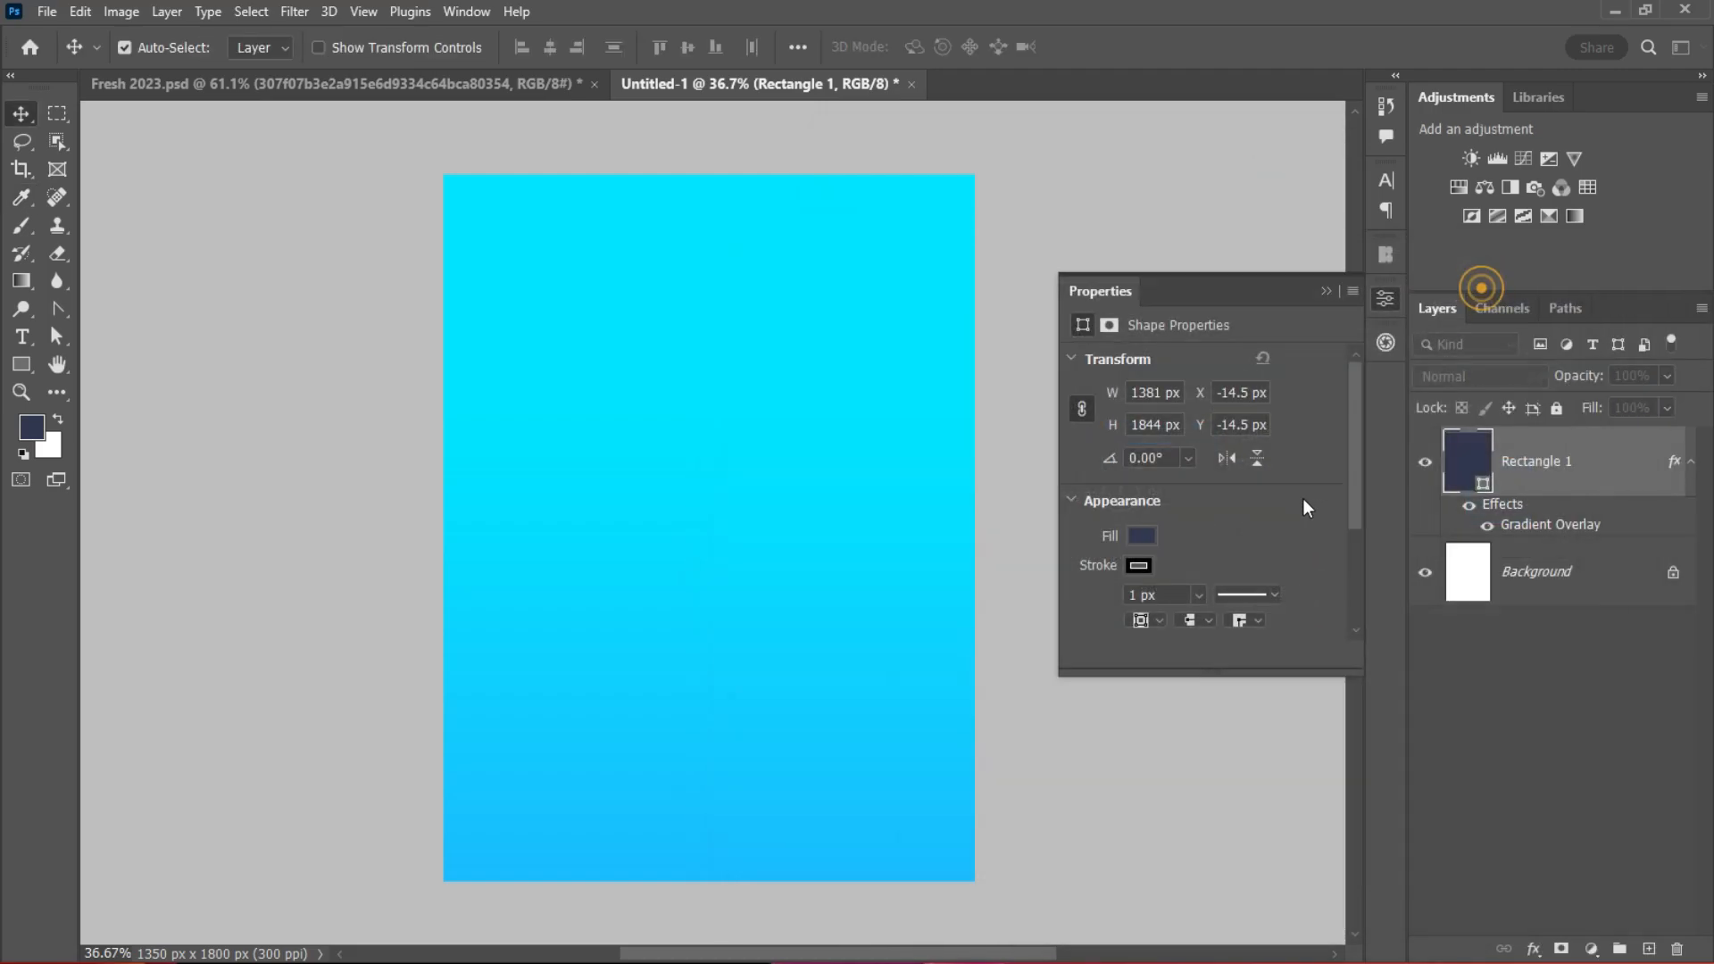
Step: Fold away the effects list and properties panel, and switch to the shape tools
click(1690, 460)
click(1327, 291)
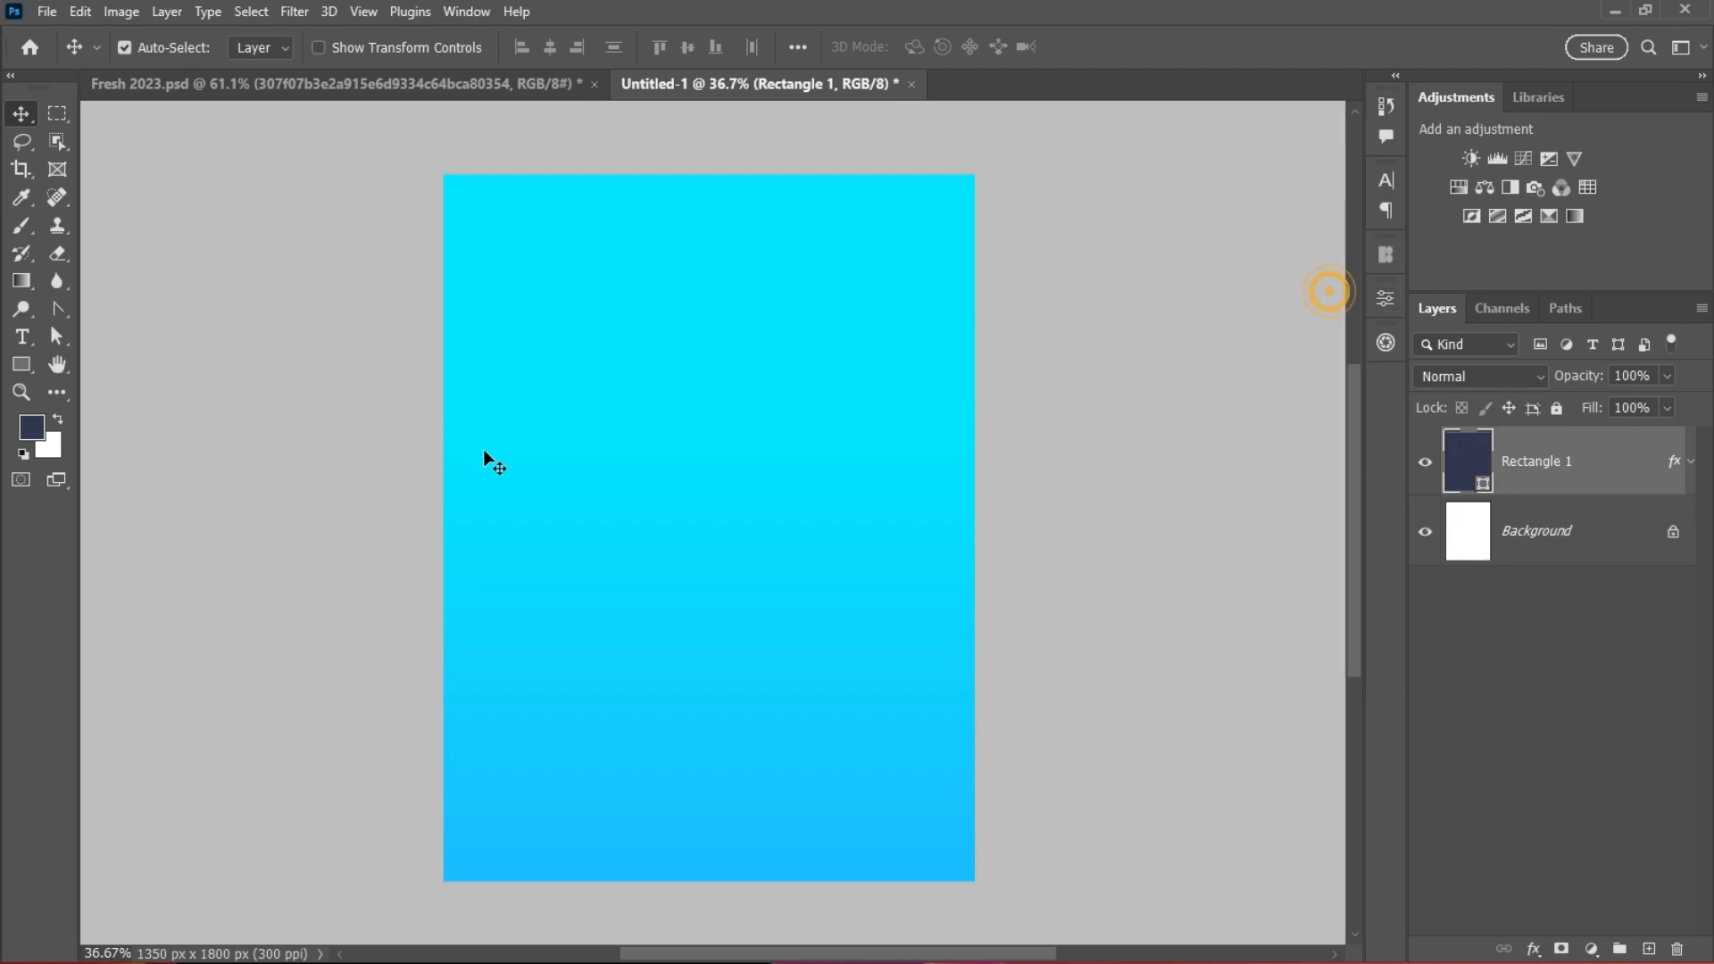
click(33, 366)
right_click(33, 366)
click(96, 384)
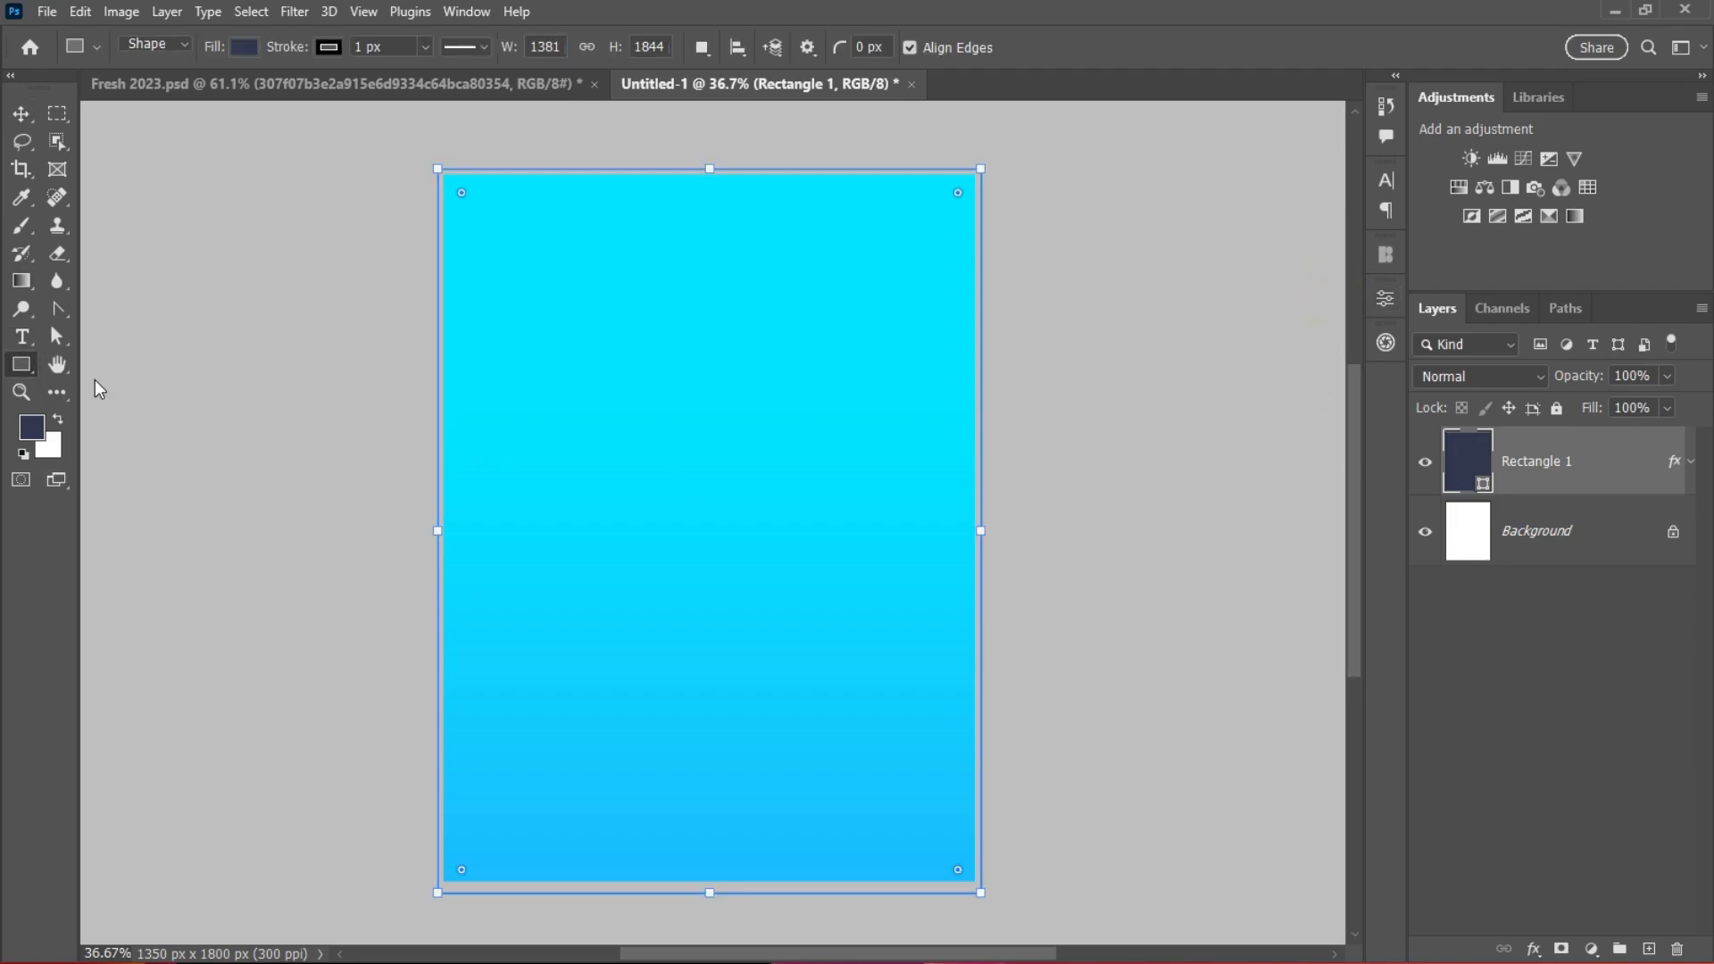
Step: Draw a large circle, place its Ellipse 1 layer above Rectangle 1, and shift it up-left
click(1548, 540)
drag(534, 351, 998, 814)
drag(1598, 544, 1580, 442)
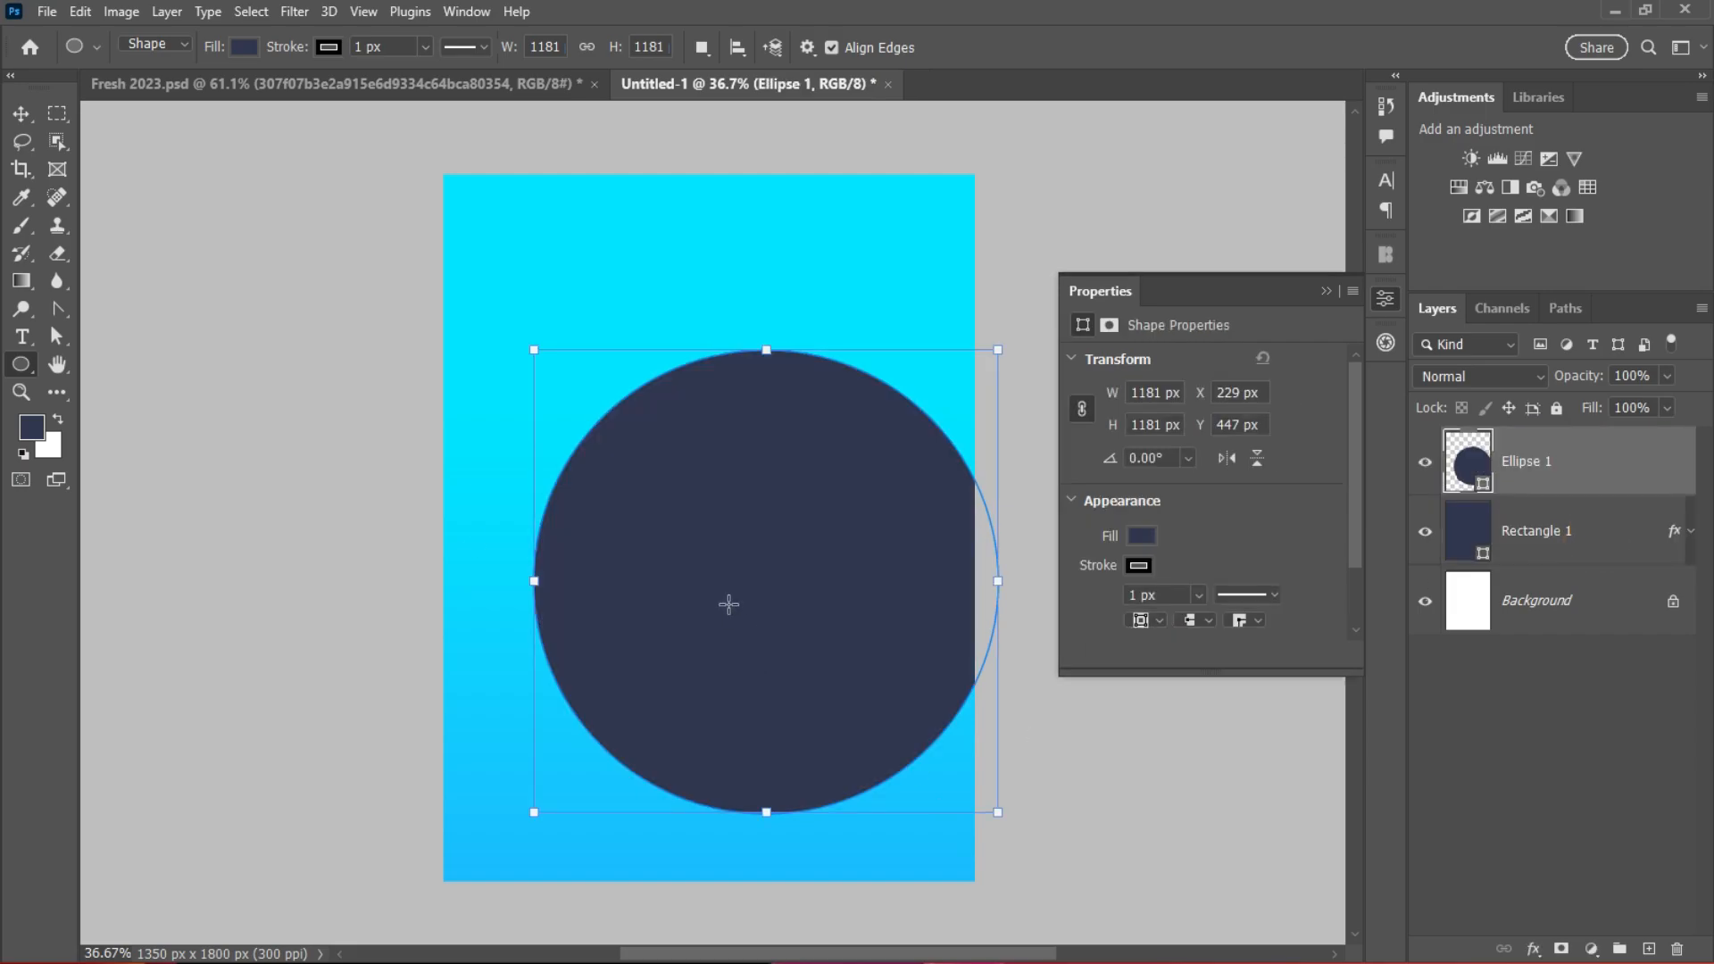
key(v)
drag(711, 614, 654, 487)
Step: Remove the circle's fill so only its black outline remains
click(1144, 564)
click(1175, 532)
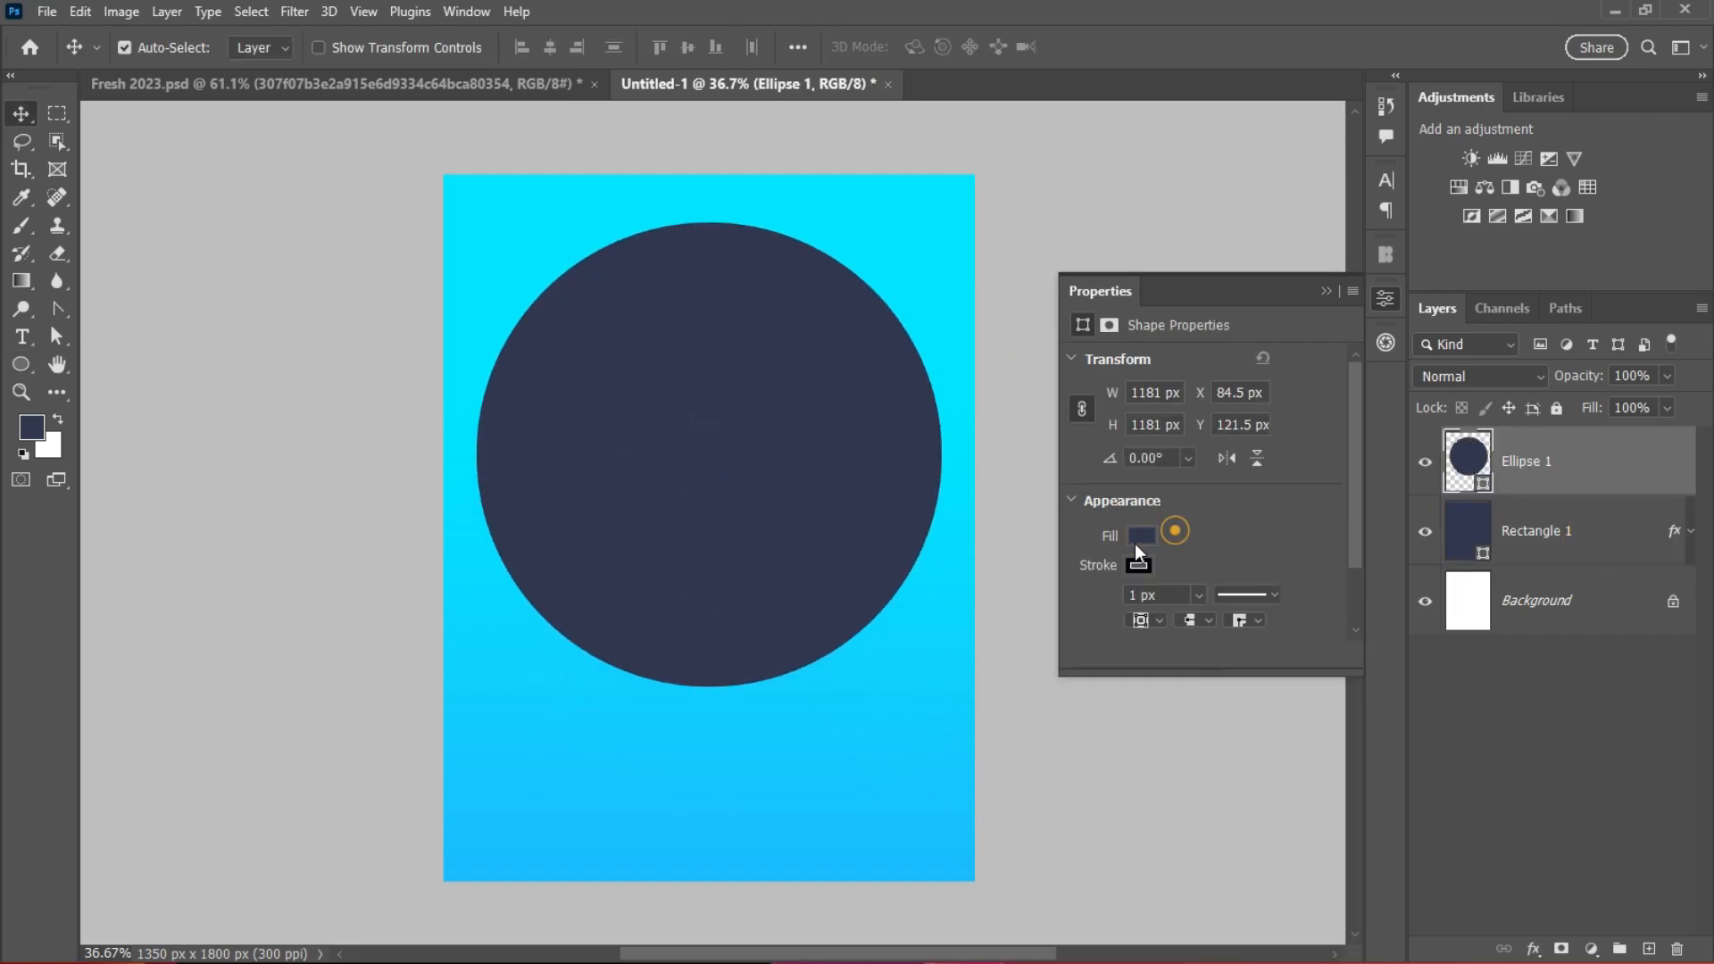
click(1137, 541)
click(1096, 577)
click(1203, 527)
click(1138, 565)
click(1209, 534)
Step: Set the ring's stroke width to 200 px and move it up past the page top
drag(1140, 591, 1107, 696)
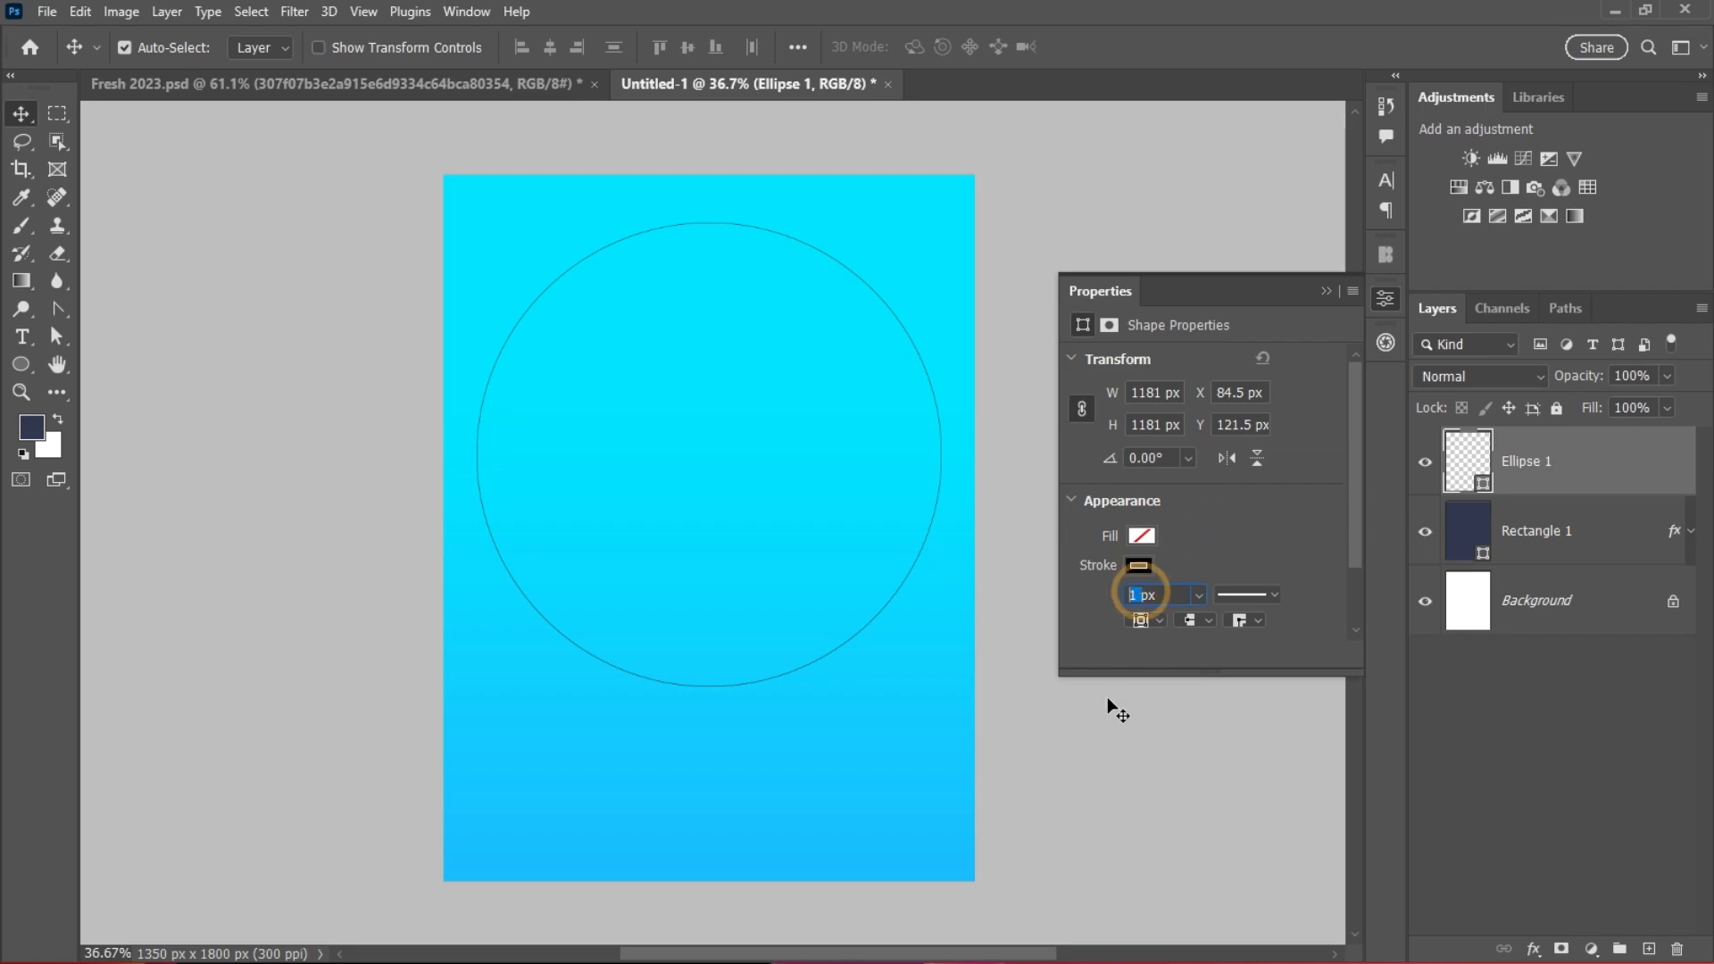
key(Return)
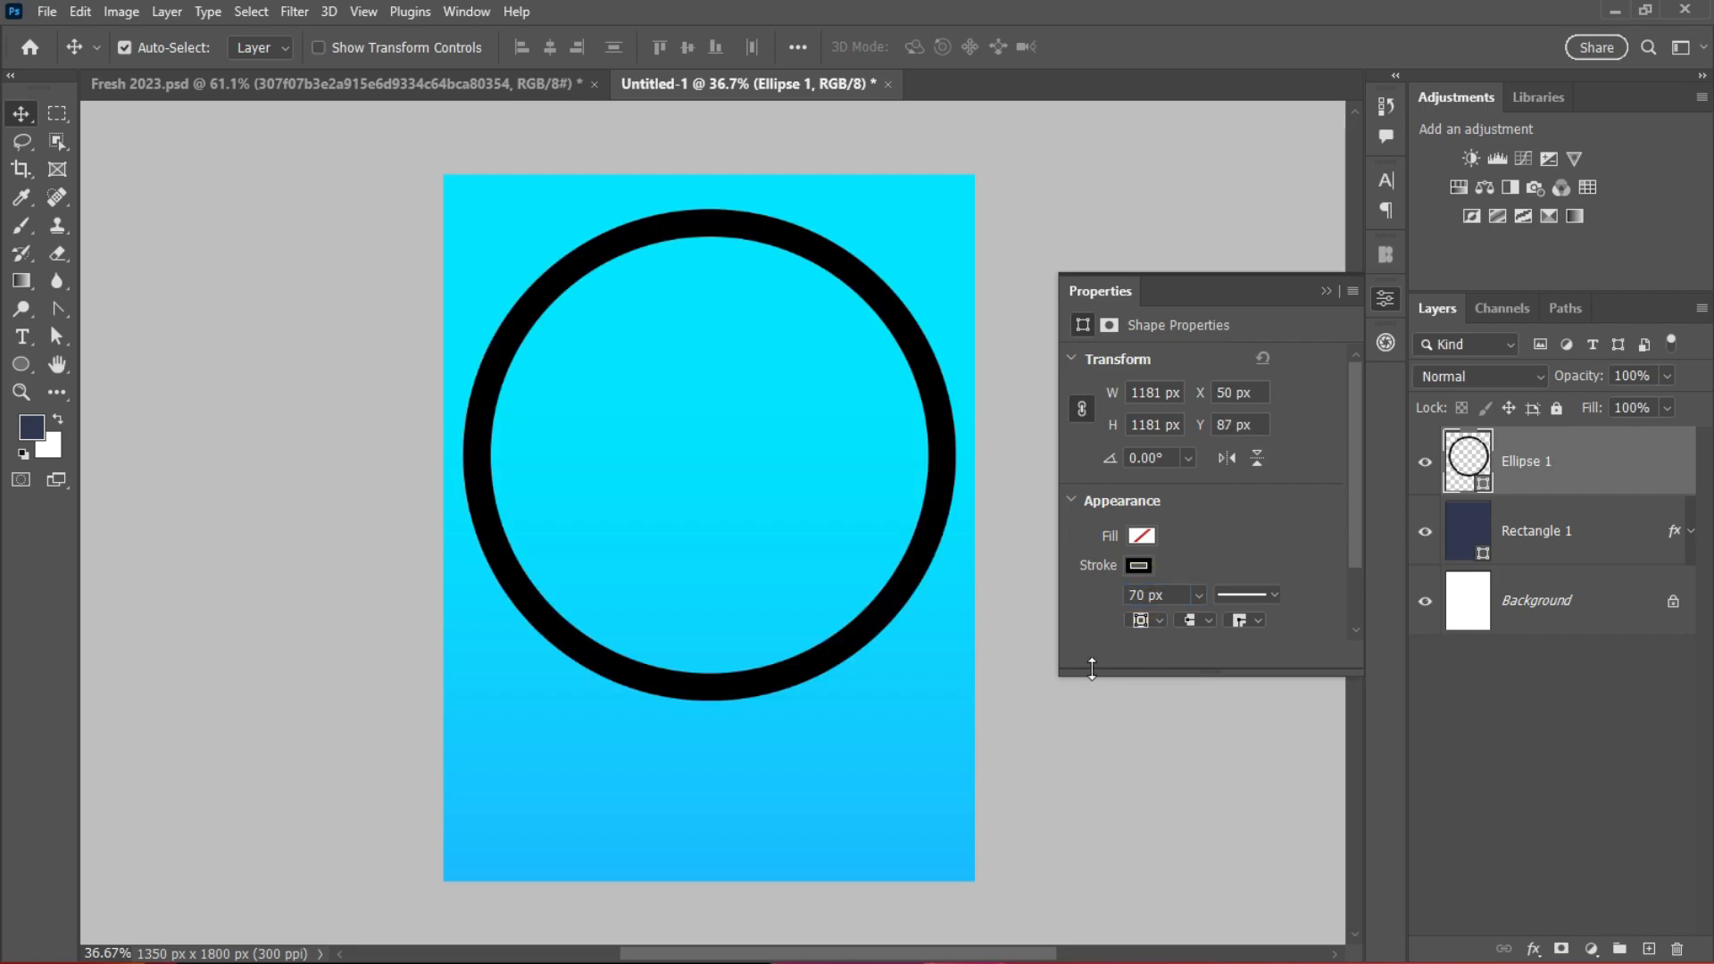
double_click(1132, 594)
text(200)
key(Return)
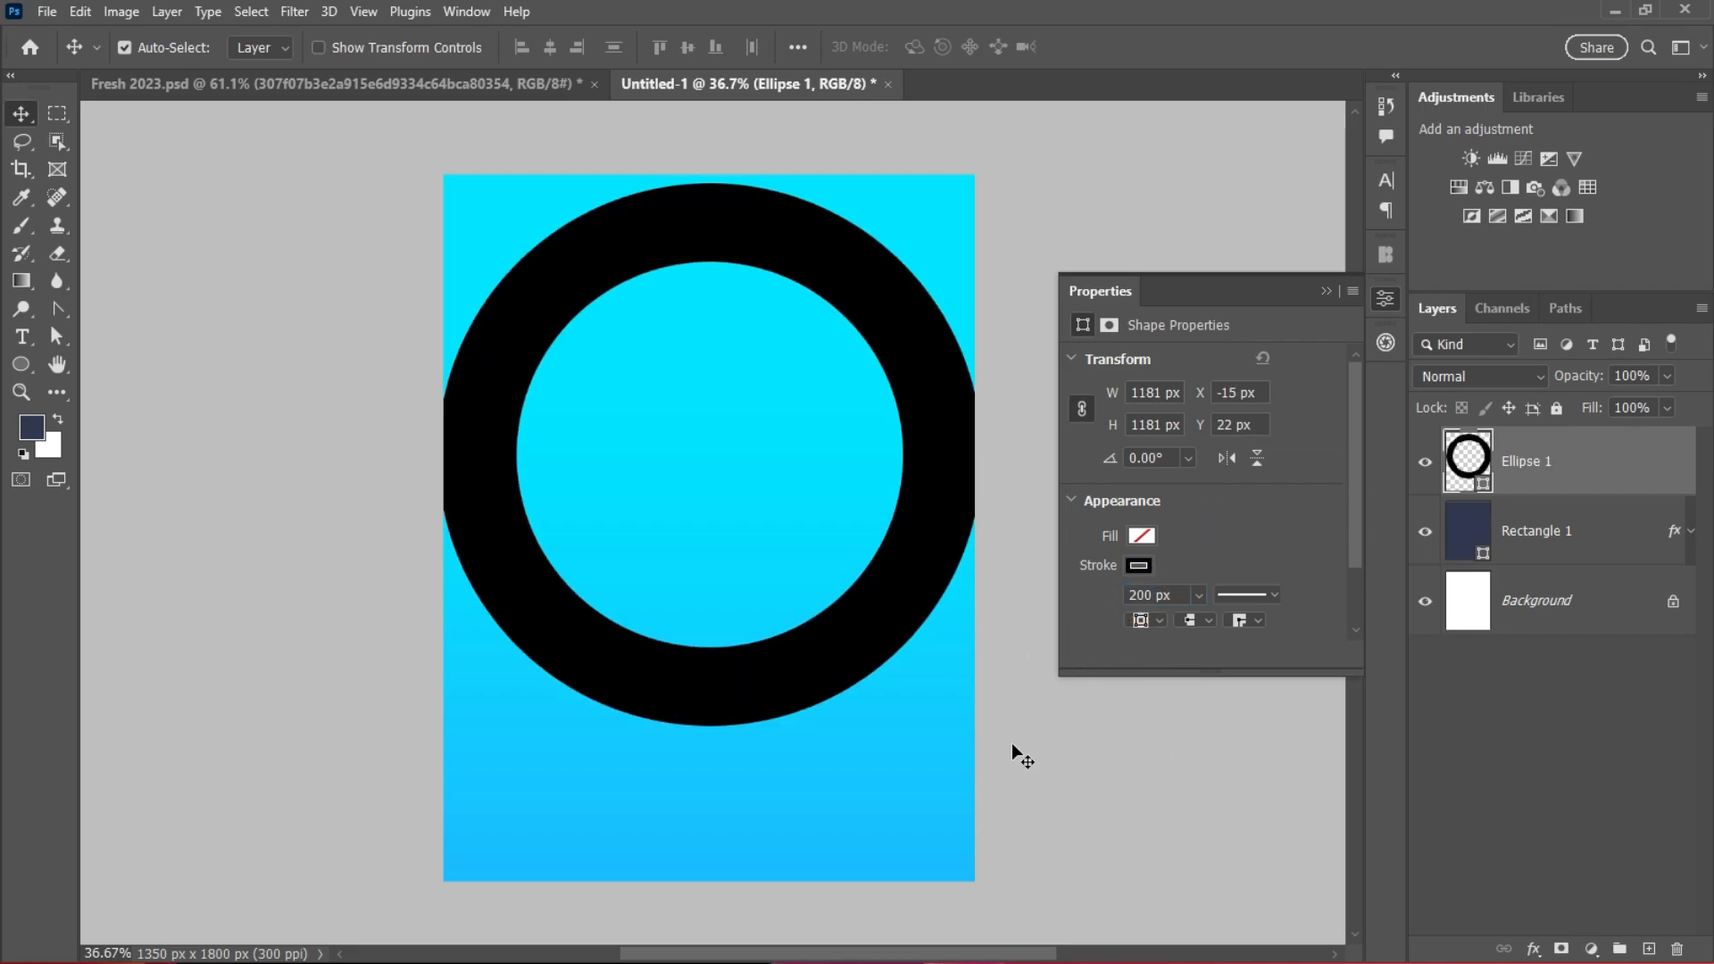
mouse_move(865, 631)
mouse_down()
mouse_move(866, 611)
mouse_move(859, 728)
mouse_move(874, 607)
mouse_up()
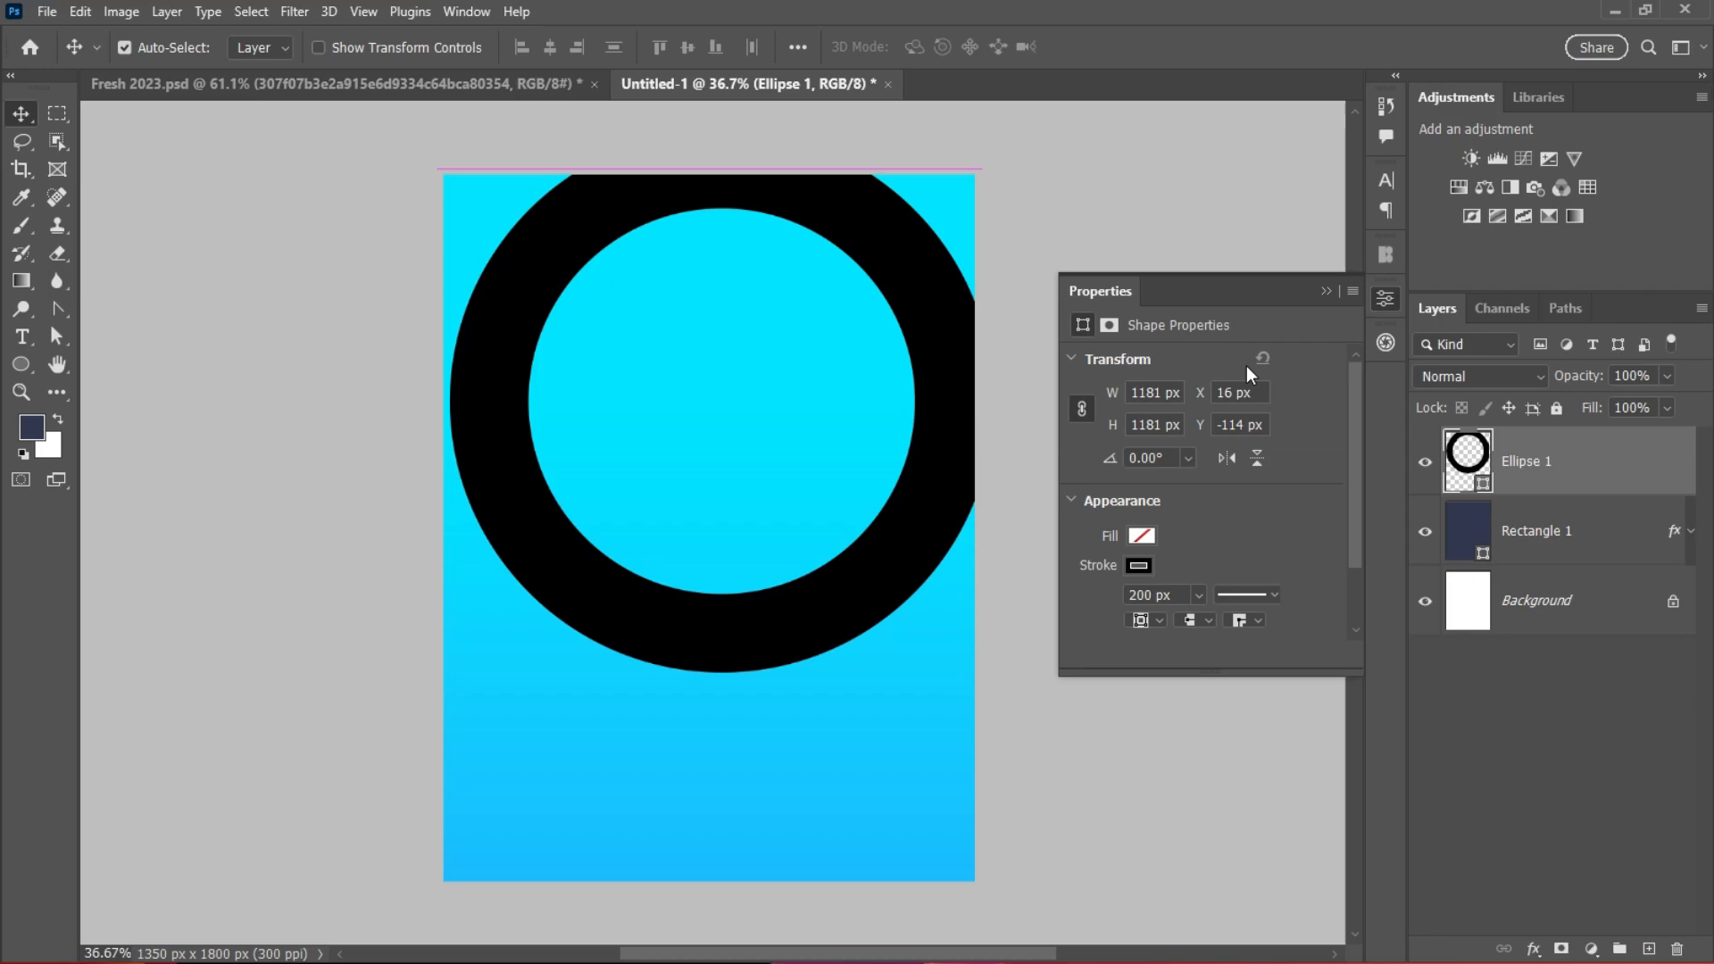
click(1325, 289)
Step: Add a Gradient Overlay to Ellipse 1 using the red-orange preset
scroll(751, 514, up, 2)
double_click(1609, 481)
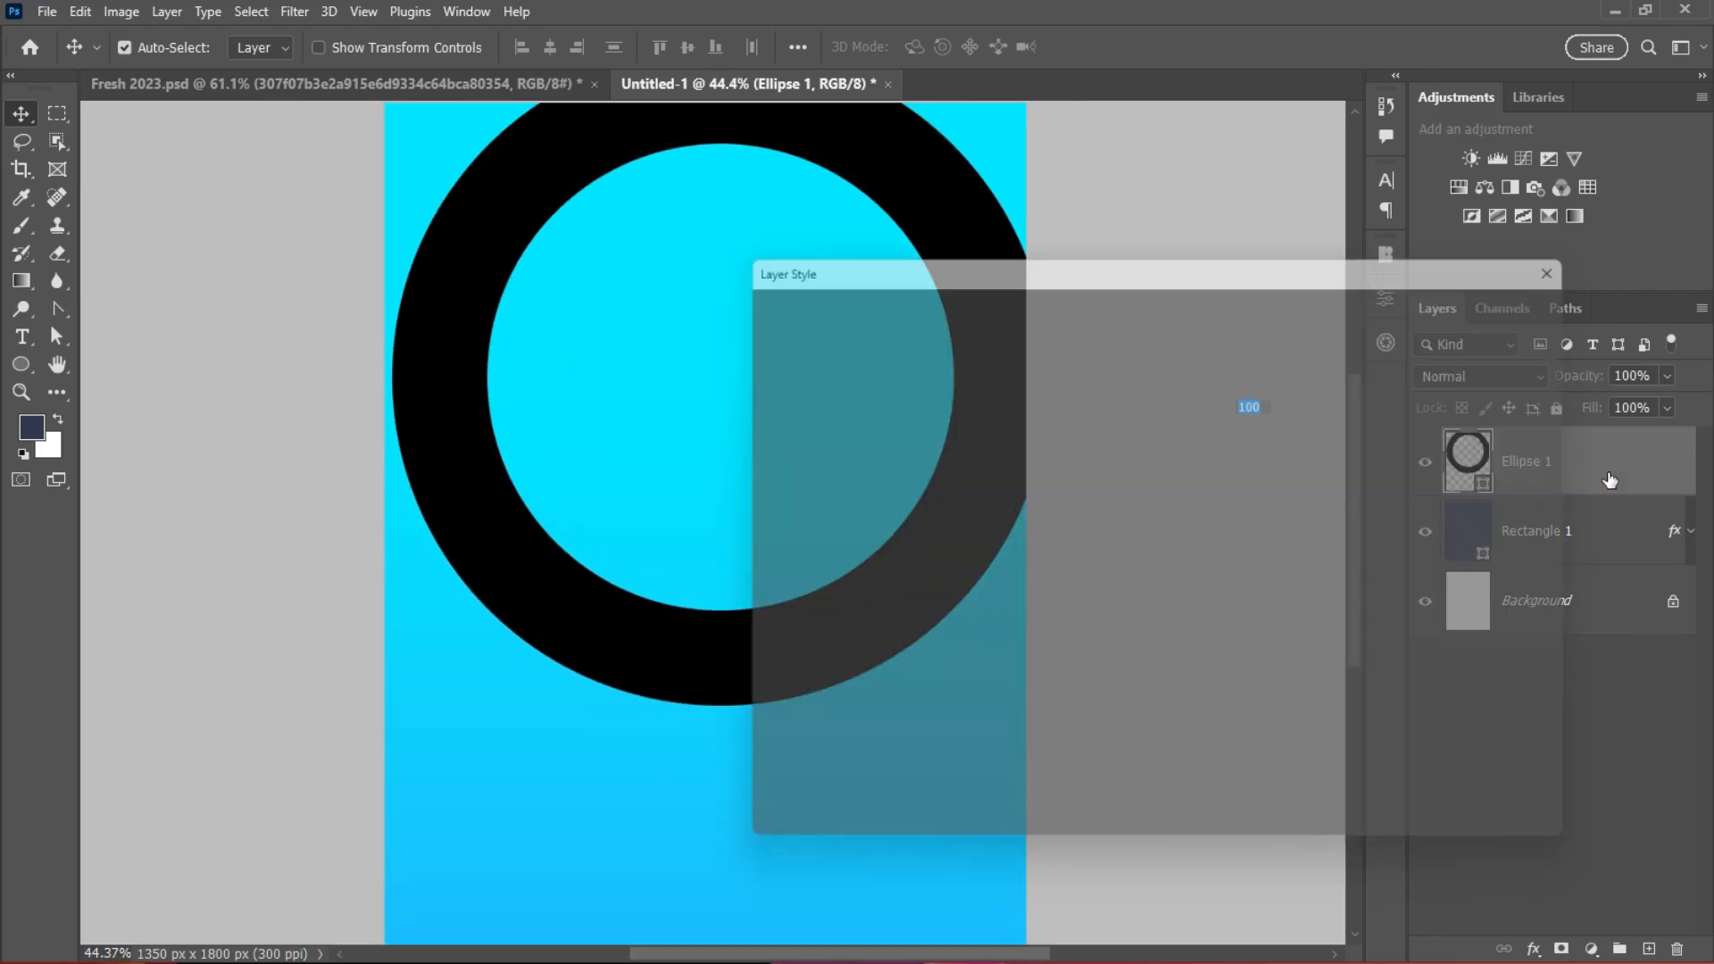
click(812, 612)
click(1228, 430)
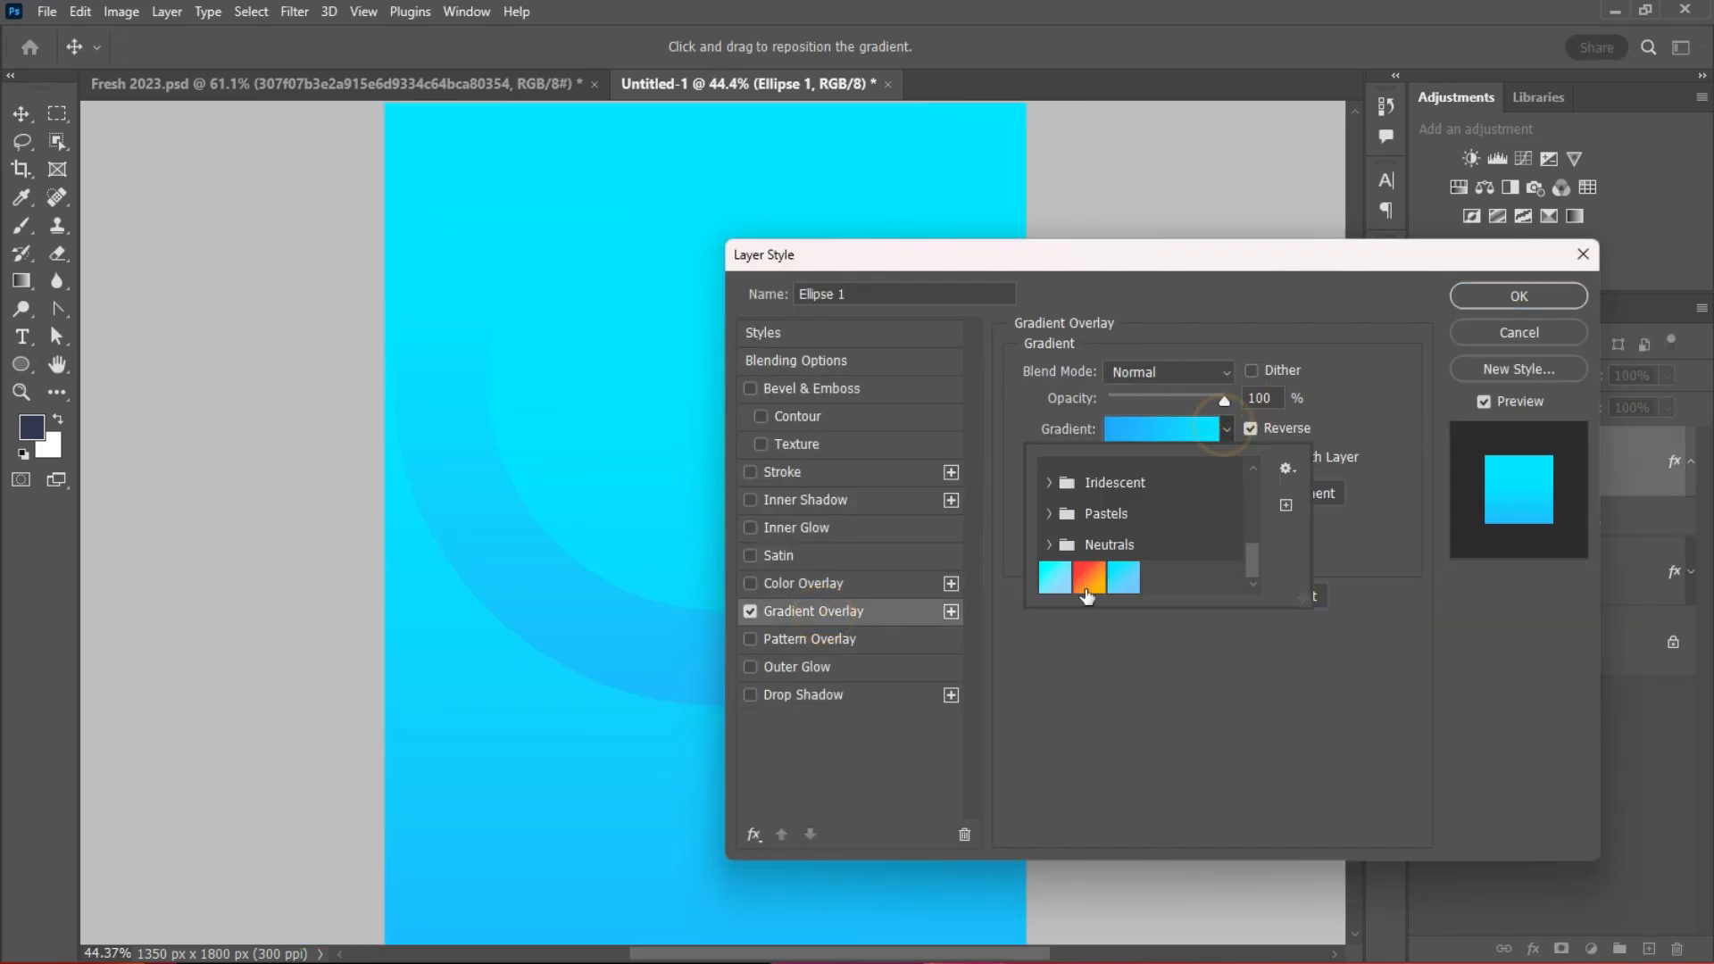
click(1106, 580)
Step: Change the gradient's left stop to deep red cc0000 and apply the overlay
click(1160, 429)
double_click(870, 537)
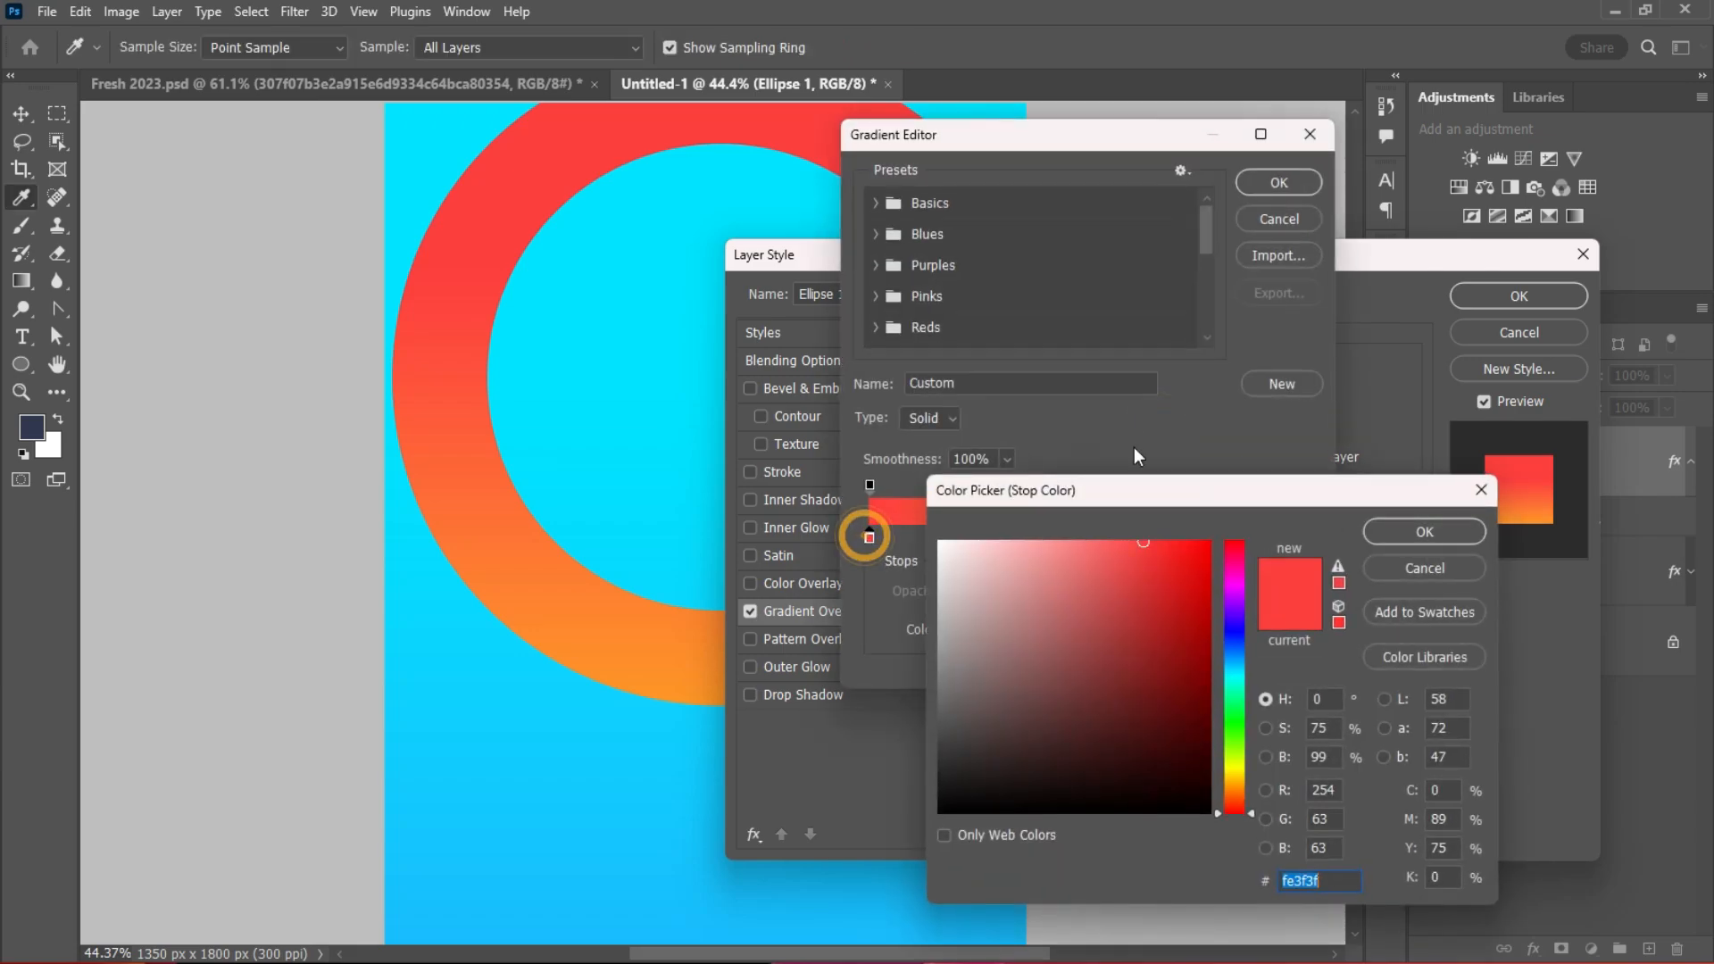
click(1209, 595)
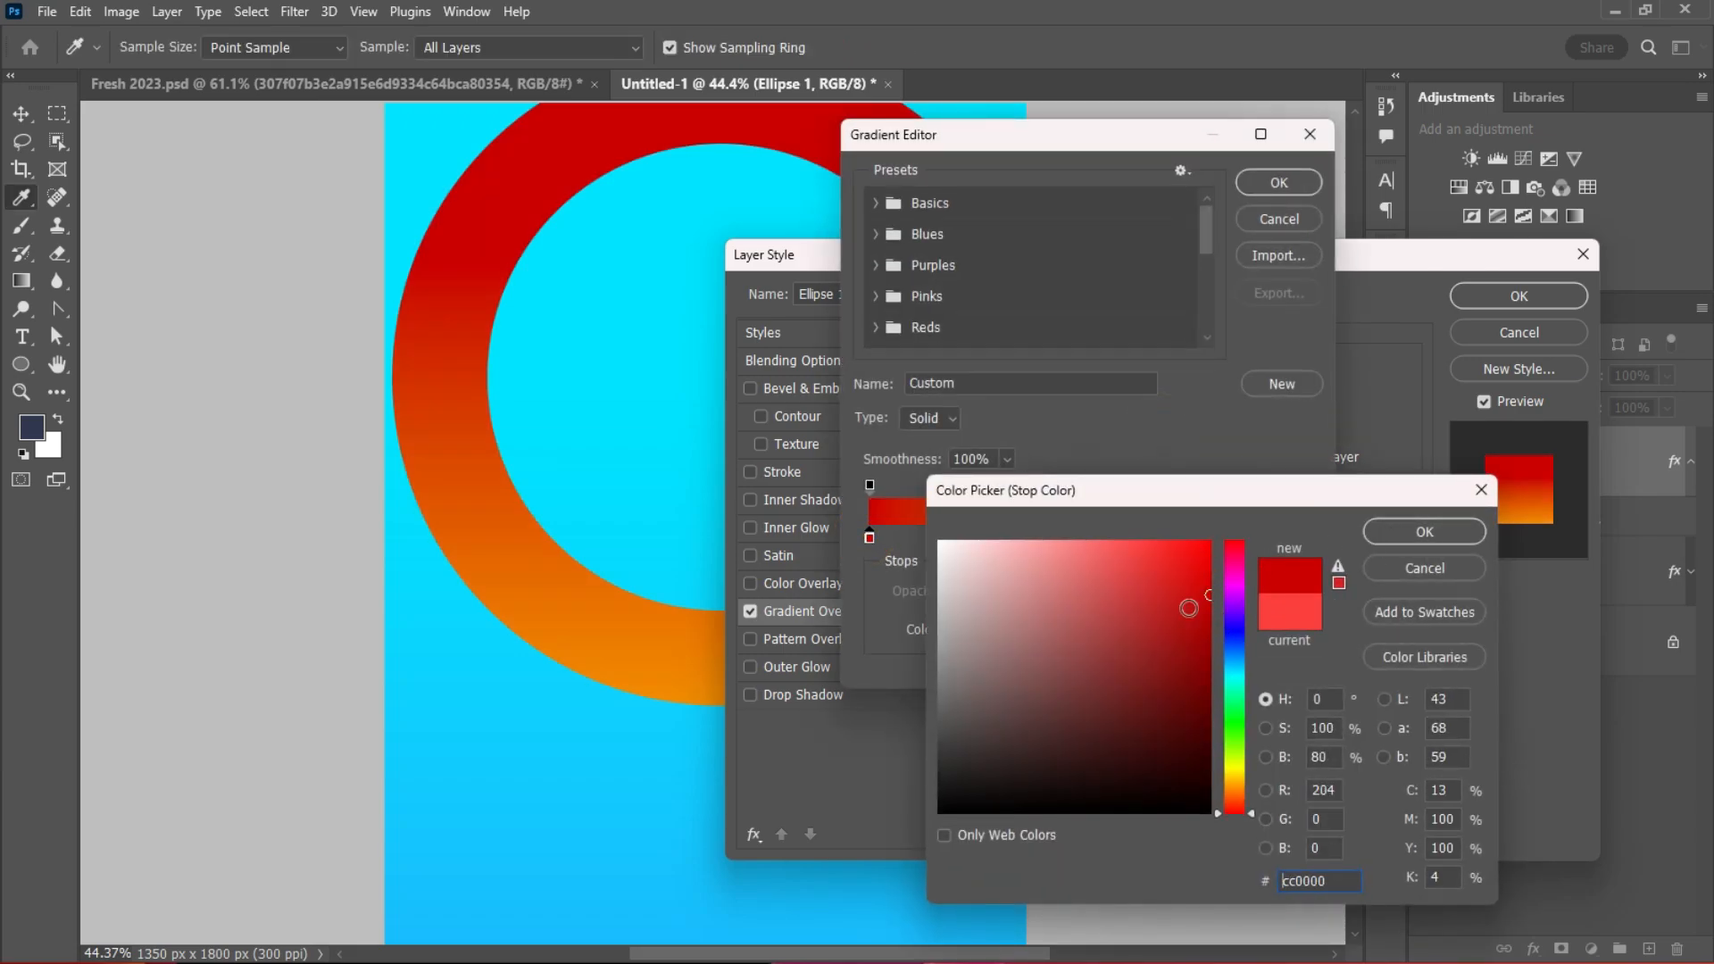
click(1425, 532)
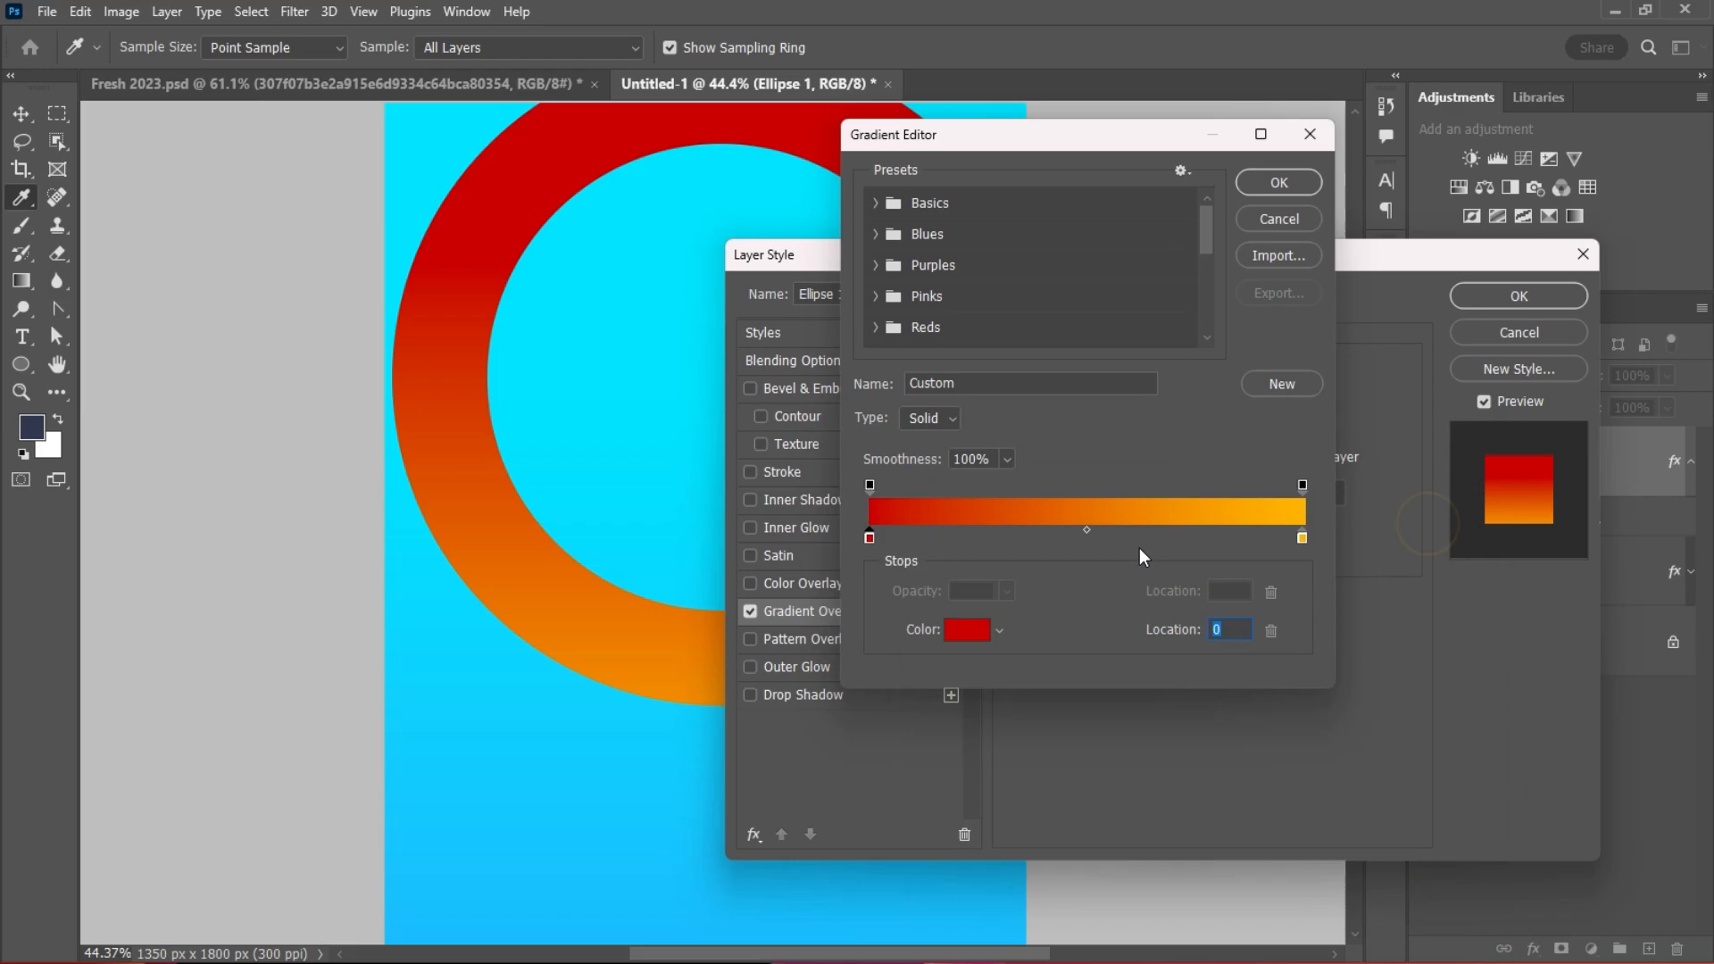
click(1282, 190)
click(1500, 305)
Step: Try removing the ring's stroke, undo it, and collapse the shape properties panel
click(1385, 299)
click(1133, 561)
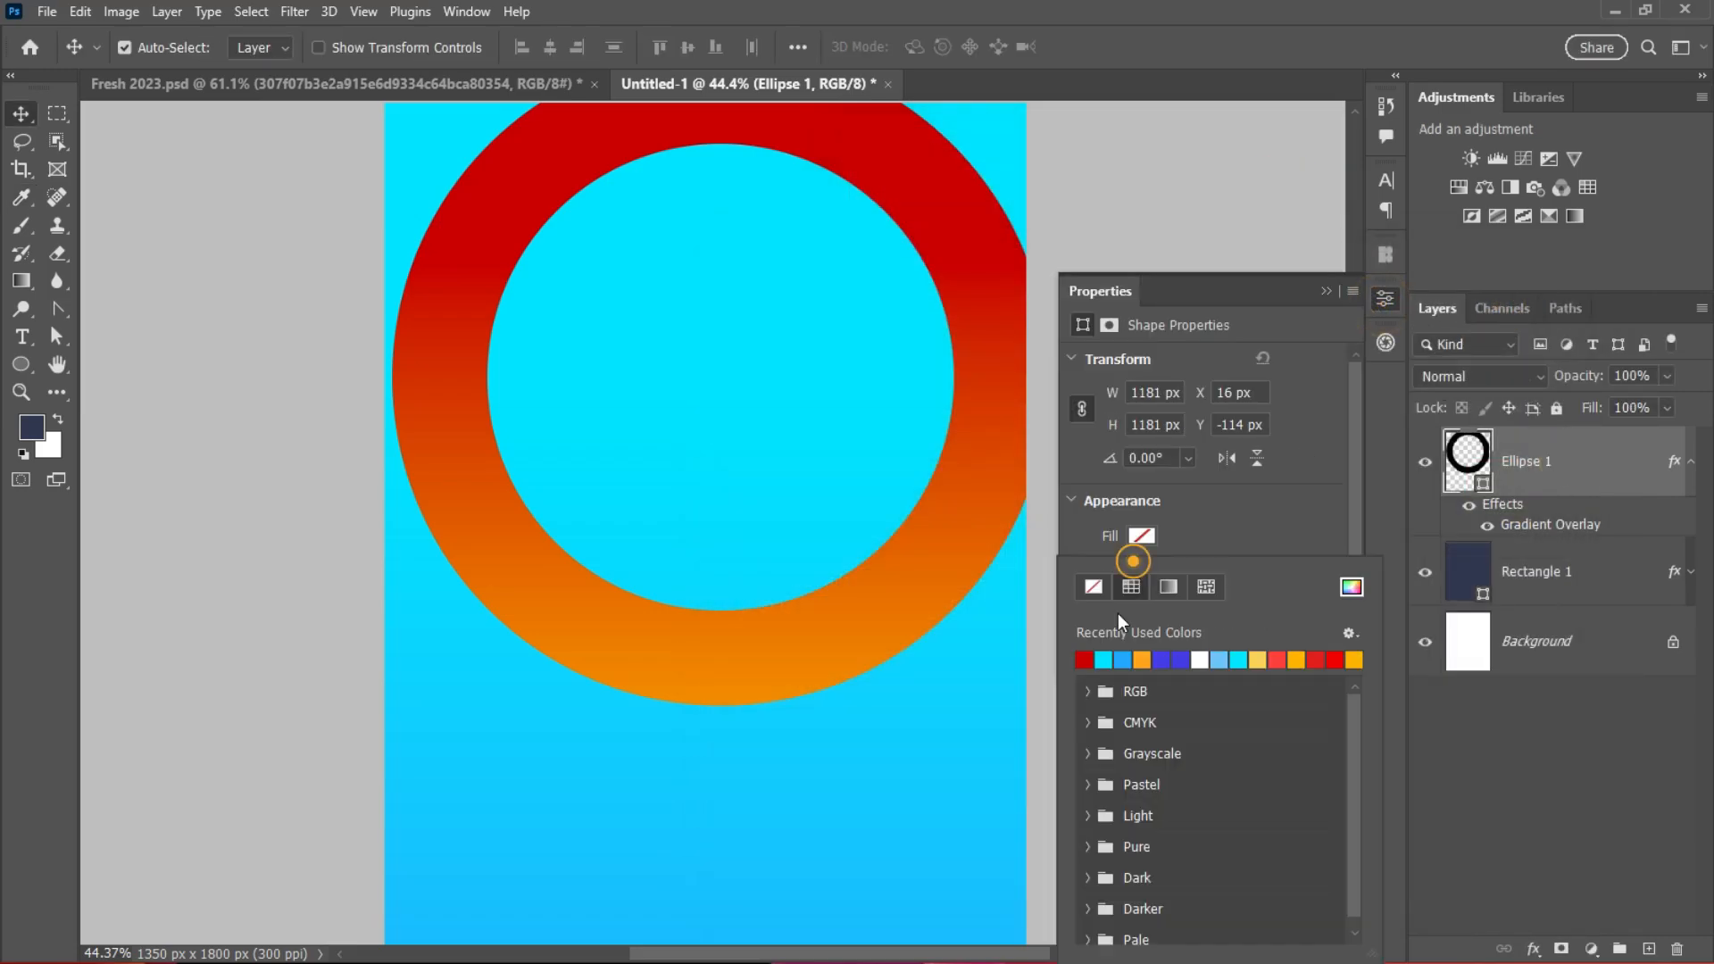
click(1093, 586)
click(1189, 533)
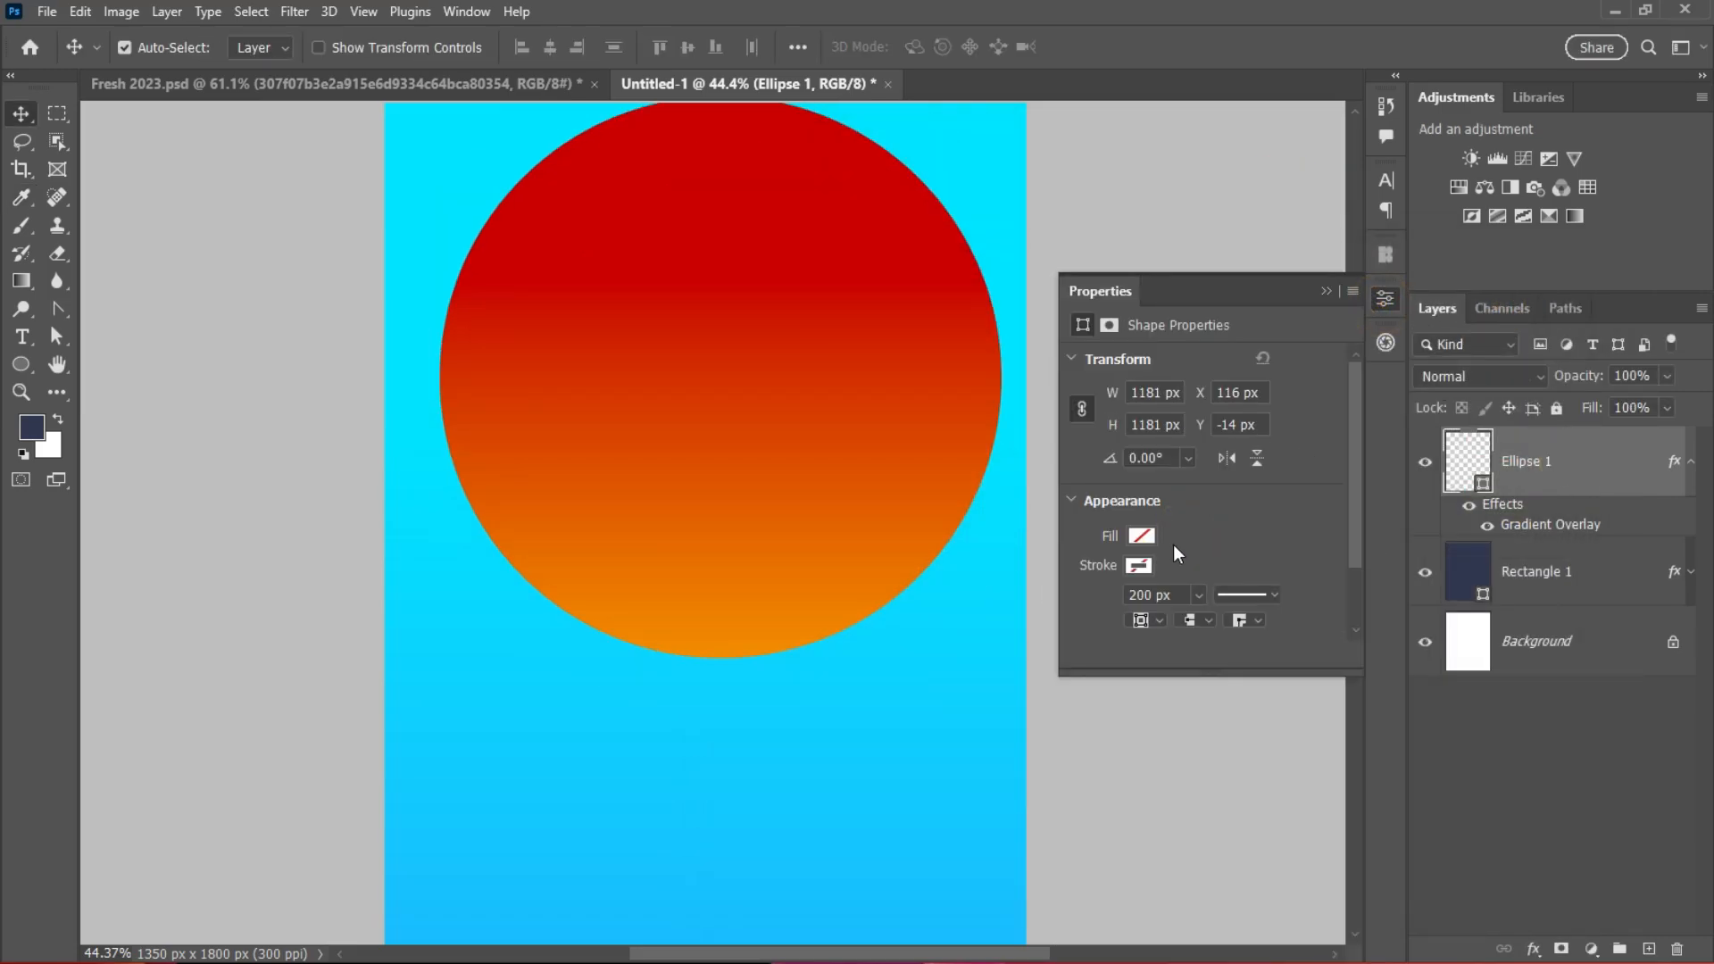
key(ctrl+z)
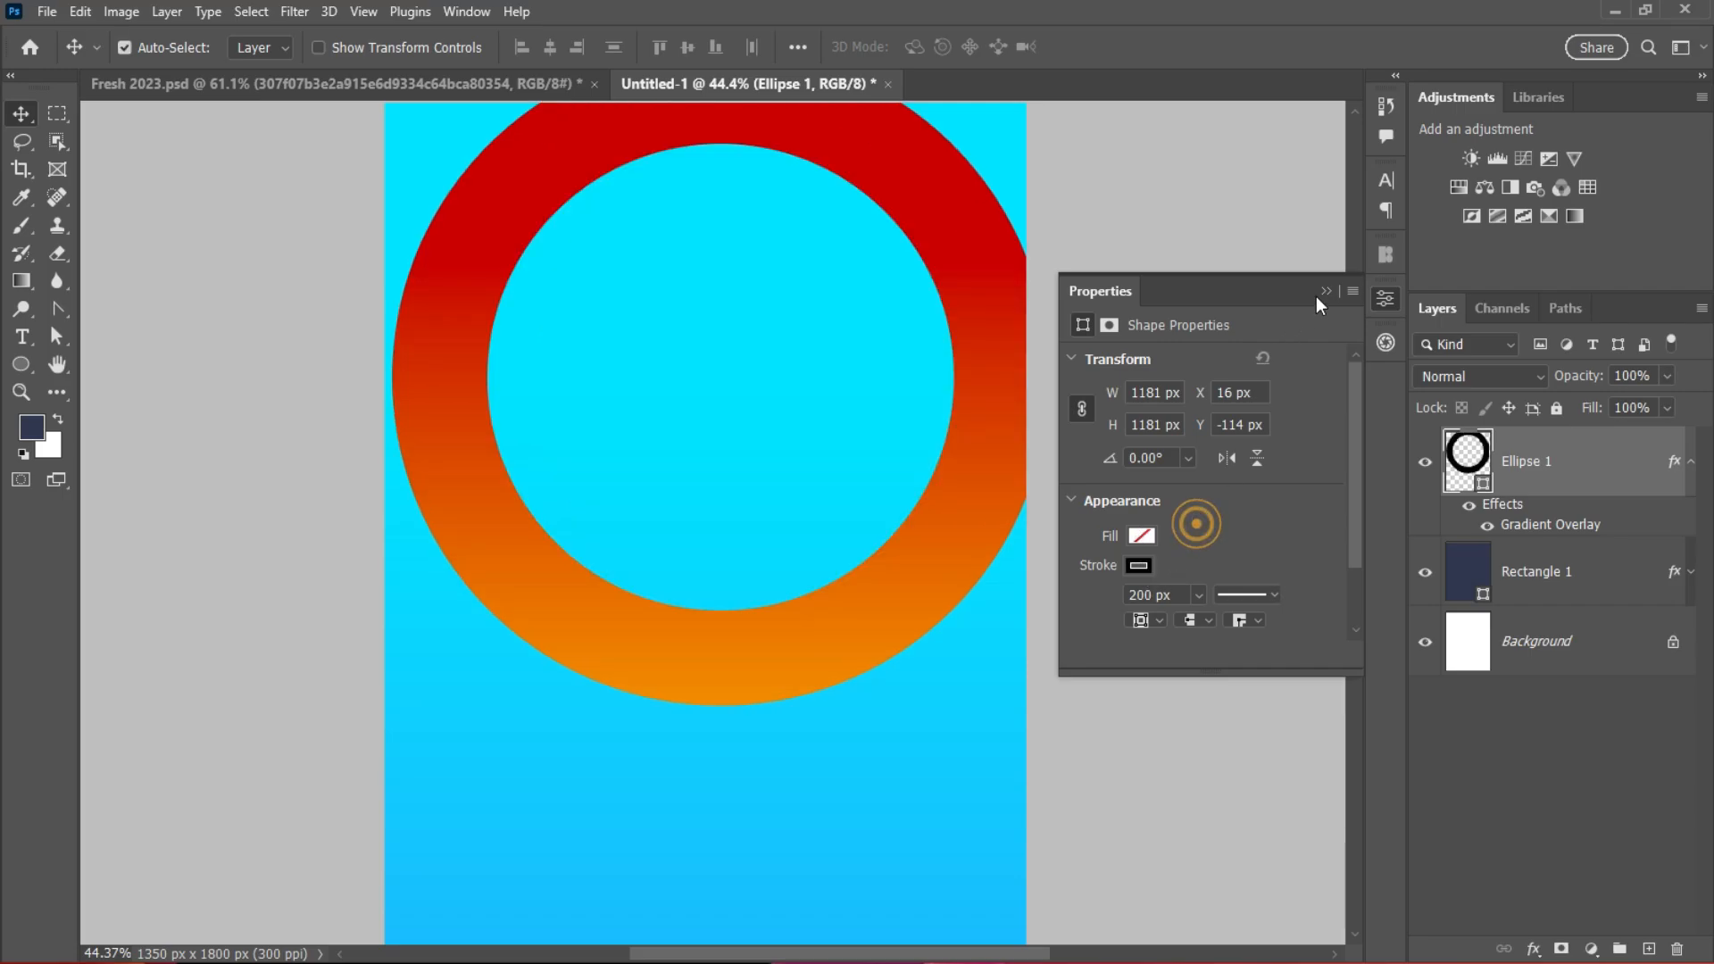
click(1326, 293)
click(1589, 461)
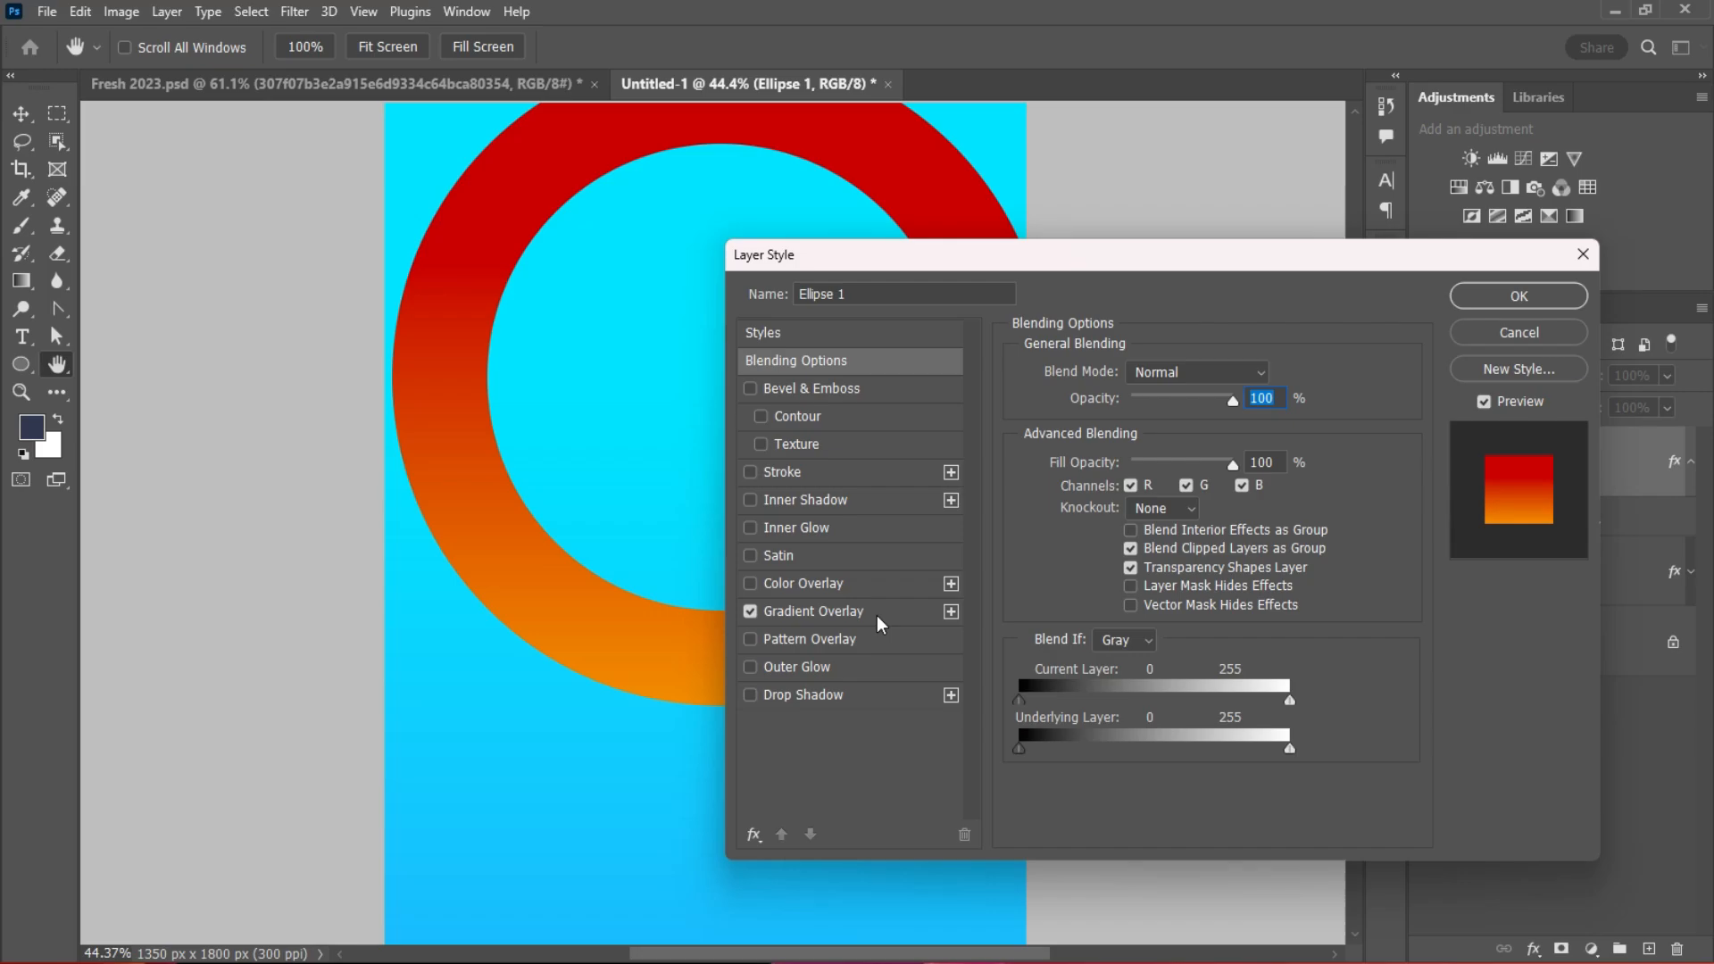
Step: Change the ring gradient's red left stop to blue 0319ec
click(850, 613)
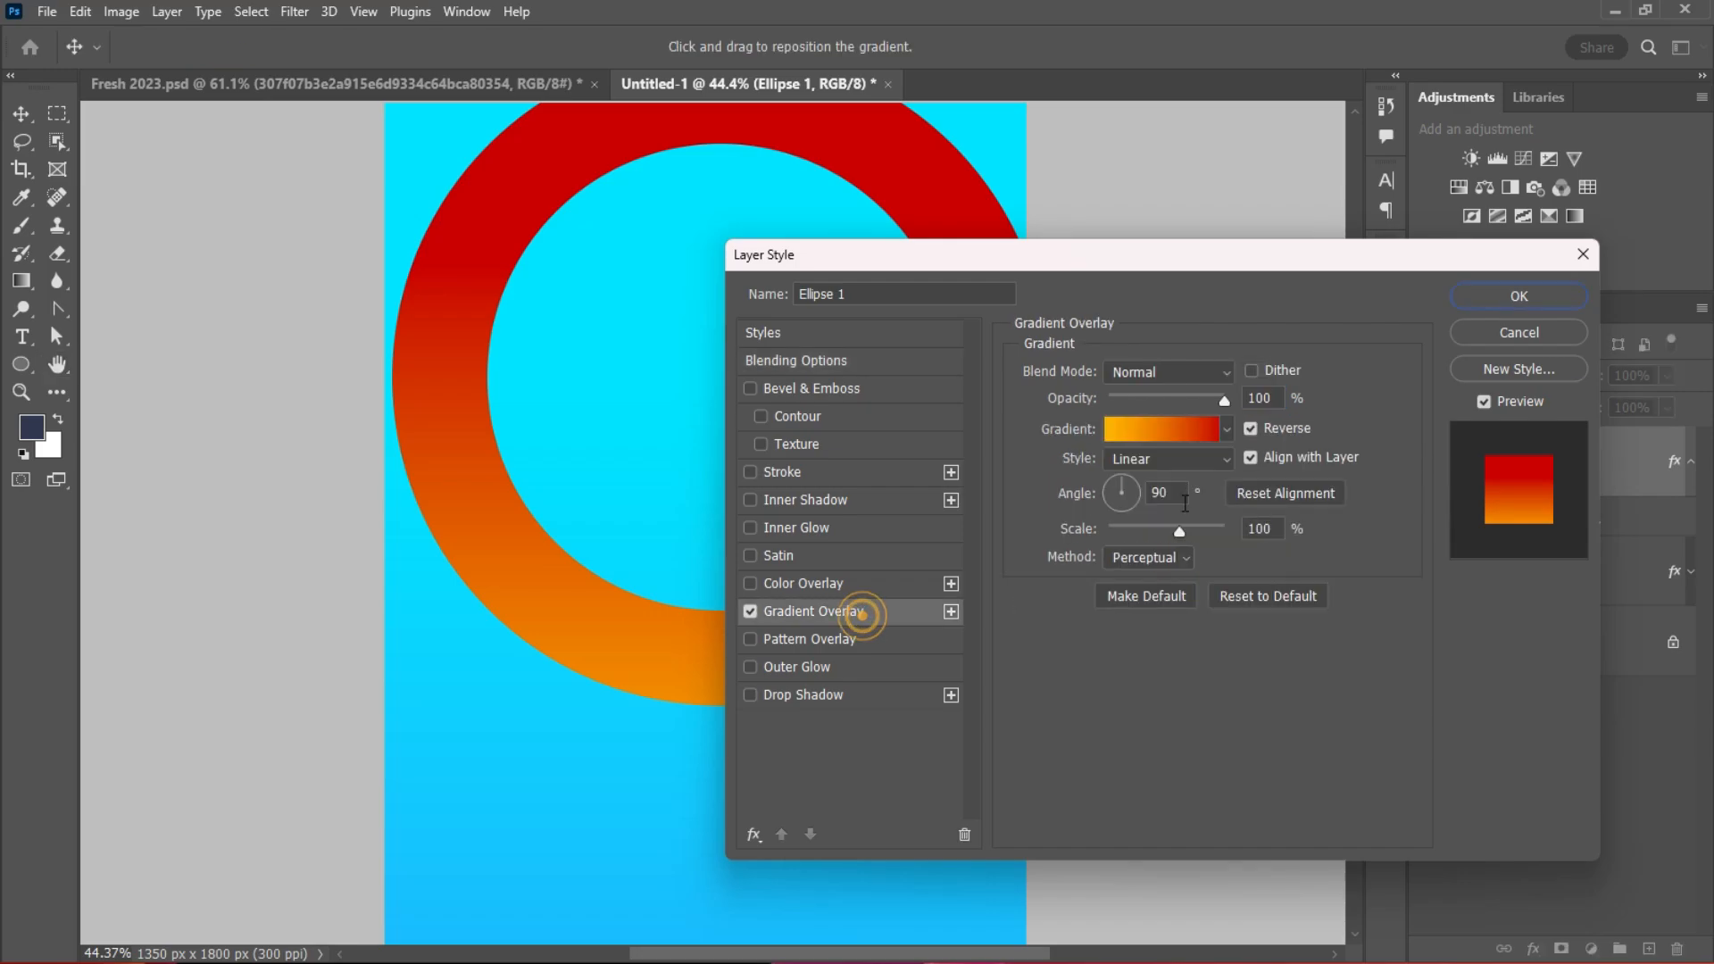
click(1169, 434)
double_click(870, 539)
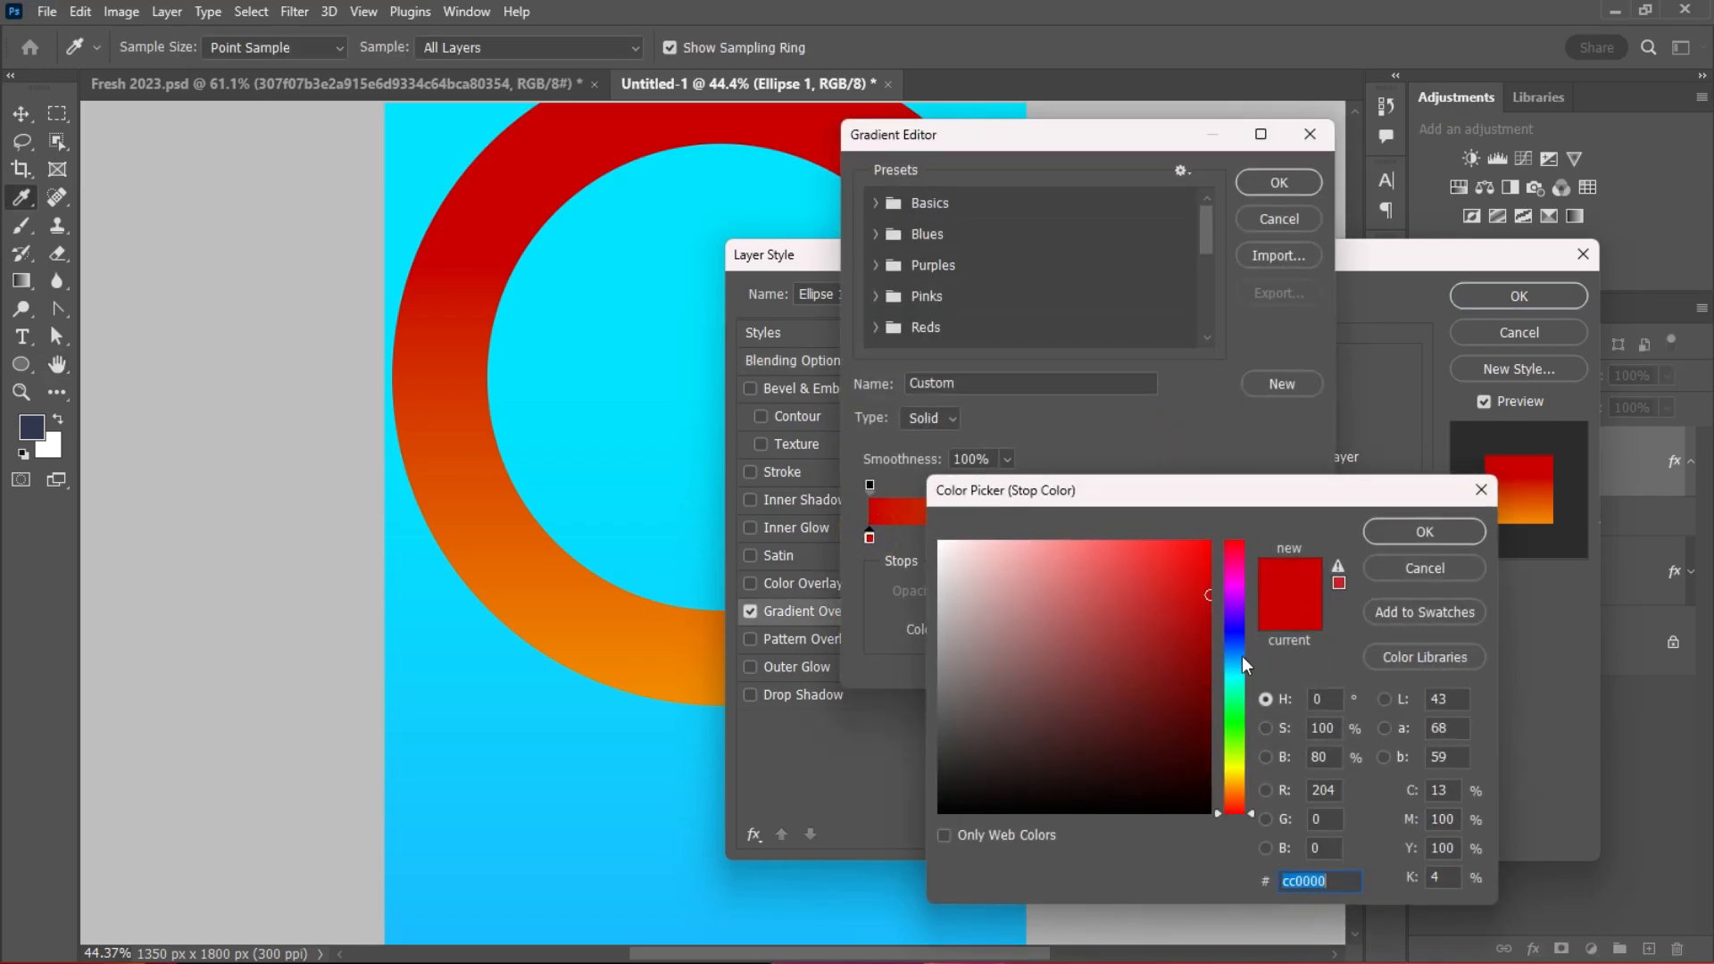
drag(1242, 659, 1203, 596)
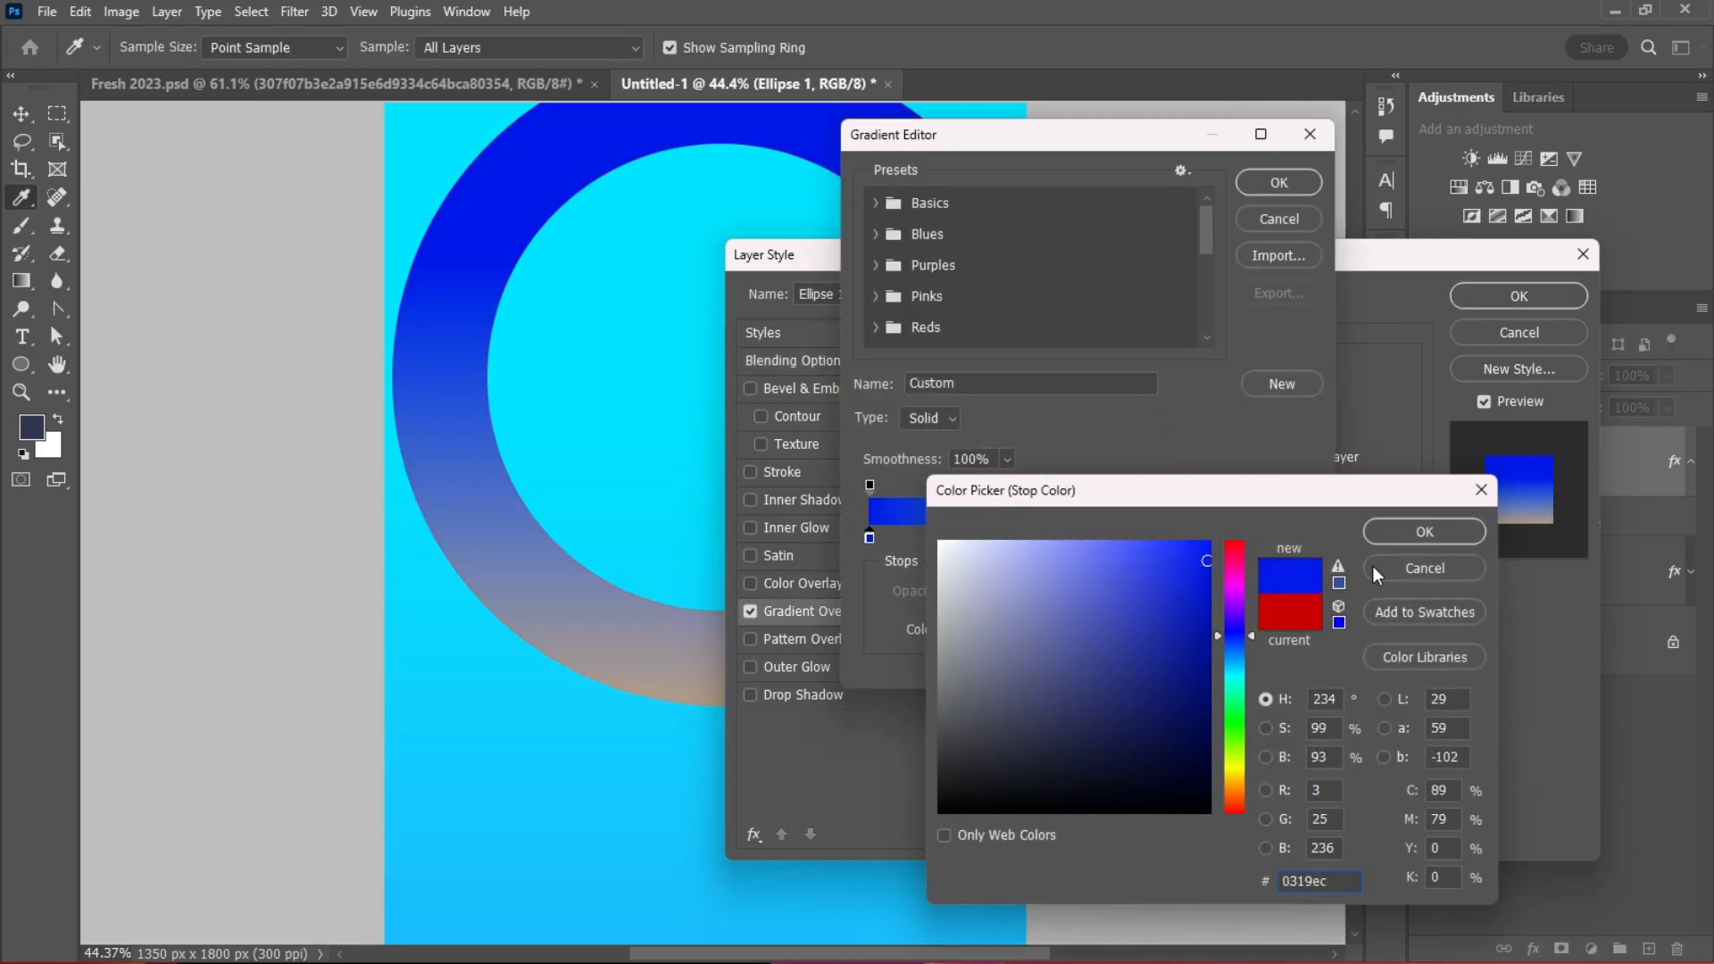
click(1415, 531)
Step: Change the orange right stop to purple 8211e2, reposition the gradient, and confirm
double_click(1305, 538)
mouse_move(1242, 655)
mouse_down()
mouse_move(1232, 601)
mouse_move(1240, 635)
mouse_up()
mouse_move(1187, 664)
mouse_down()
mouse_move(1238, 598)
mouse_move(1239, 618)
mouse_move(1176, 618)
mouse_move(1164, 572)
mouse_move(1192, 563)
mouse_up()
click(1425, 532)
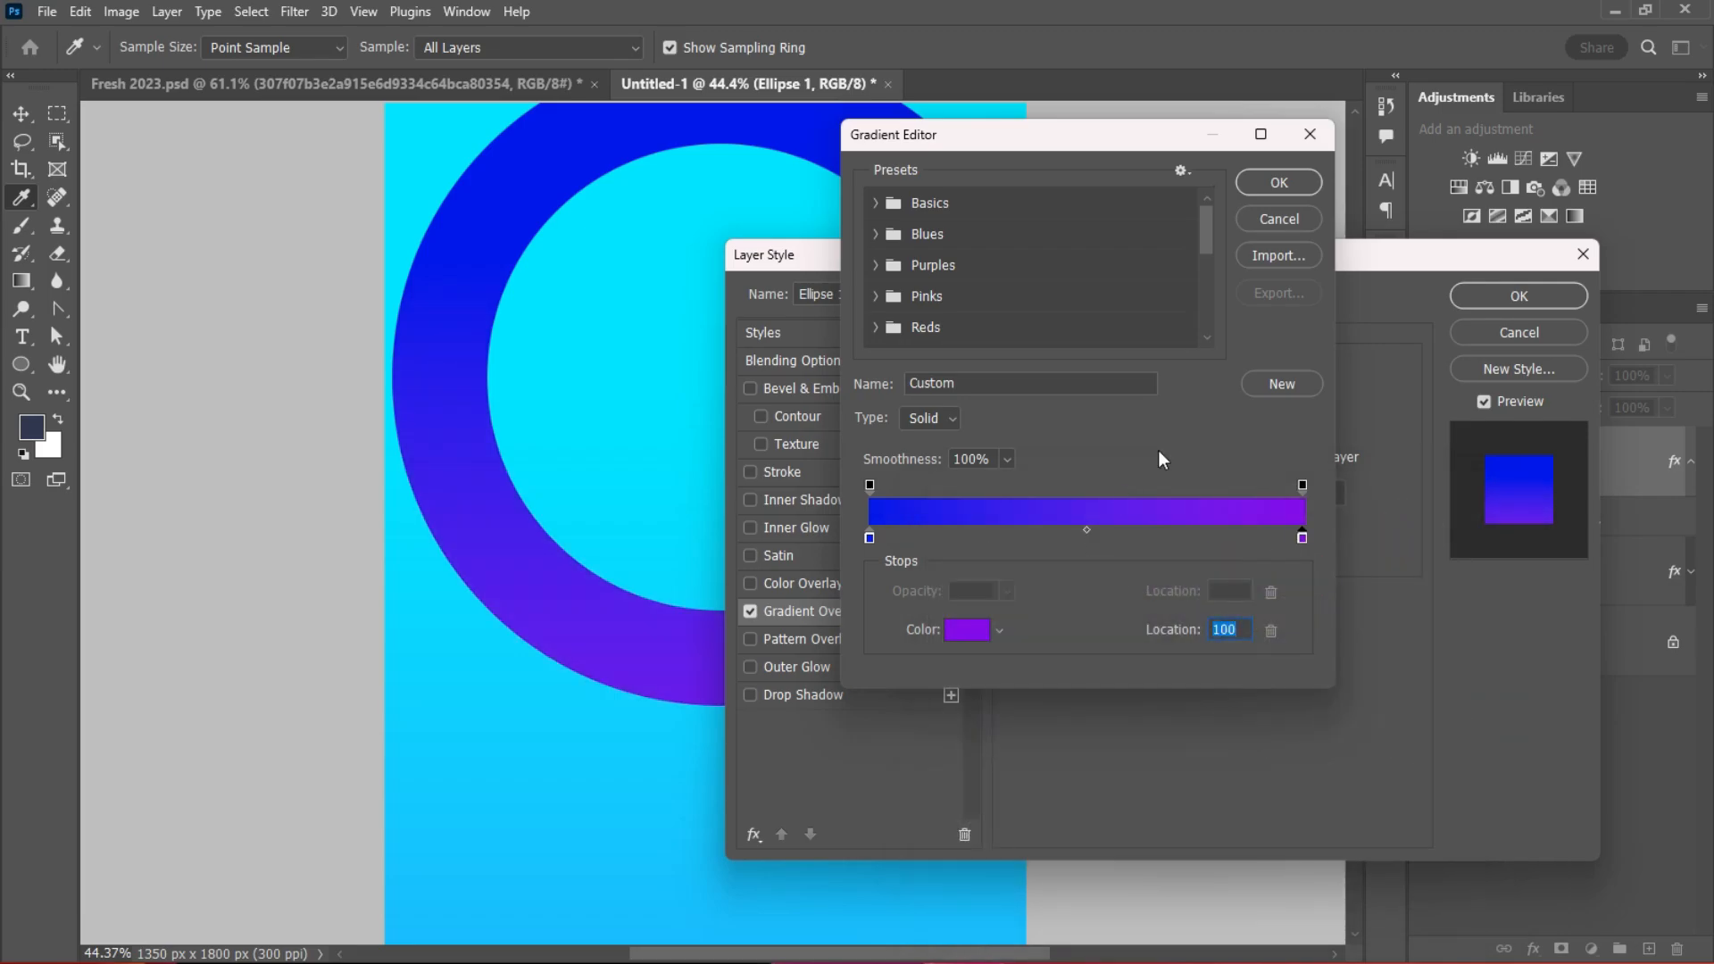
click(1279, 183)
drag(650, 581, 670, 293)
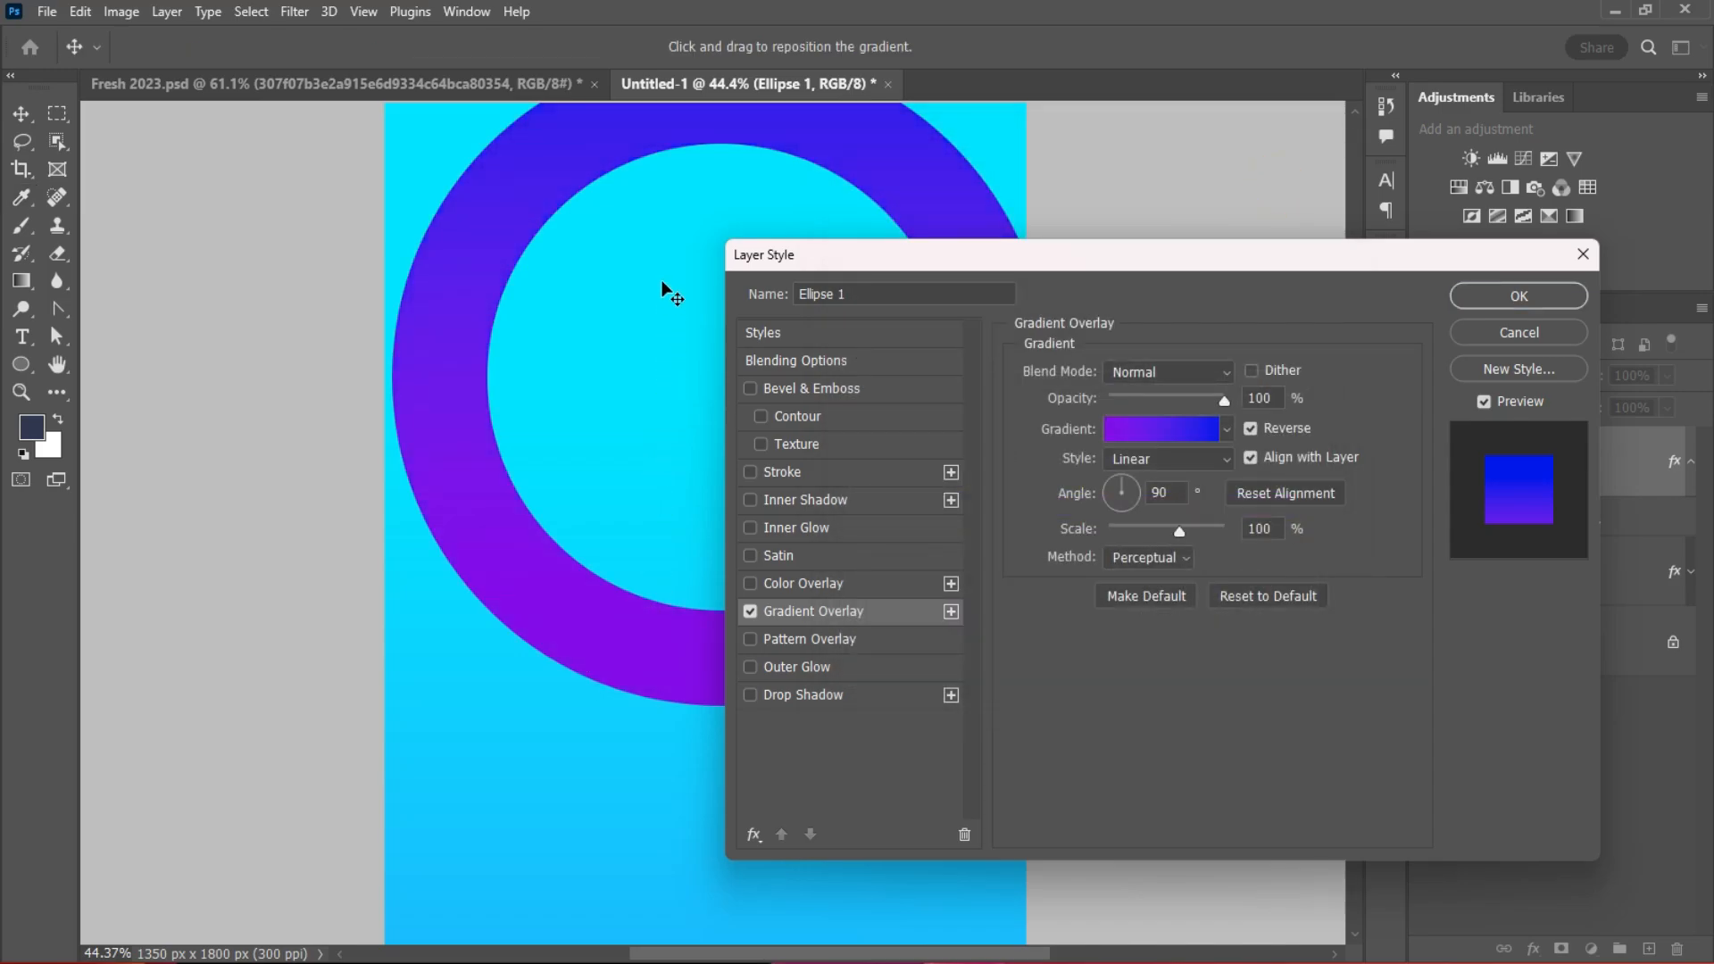
click(1518, 296)
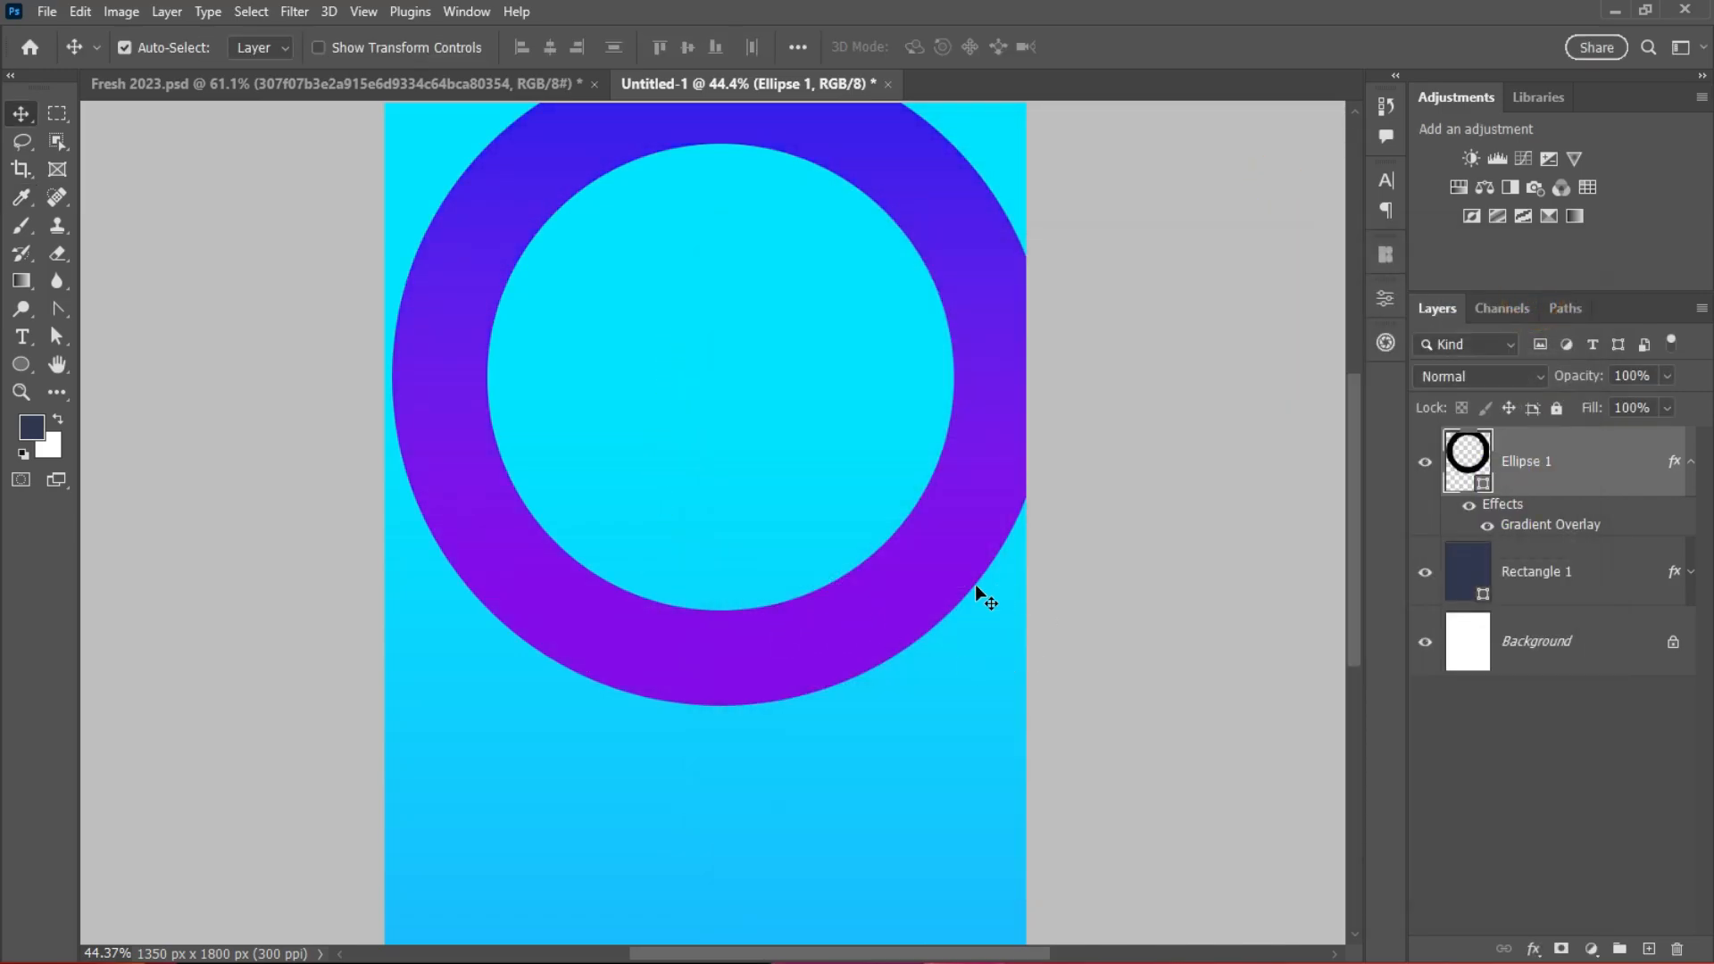
Step: Rasterize the ring's layer style and reopen its layer style settings
right_click(1598, 457)
click(1407, 402)
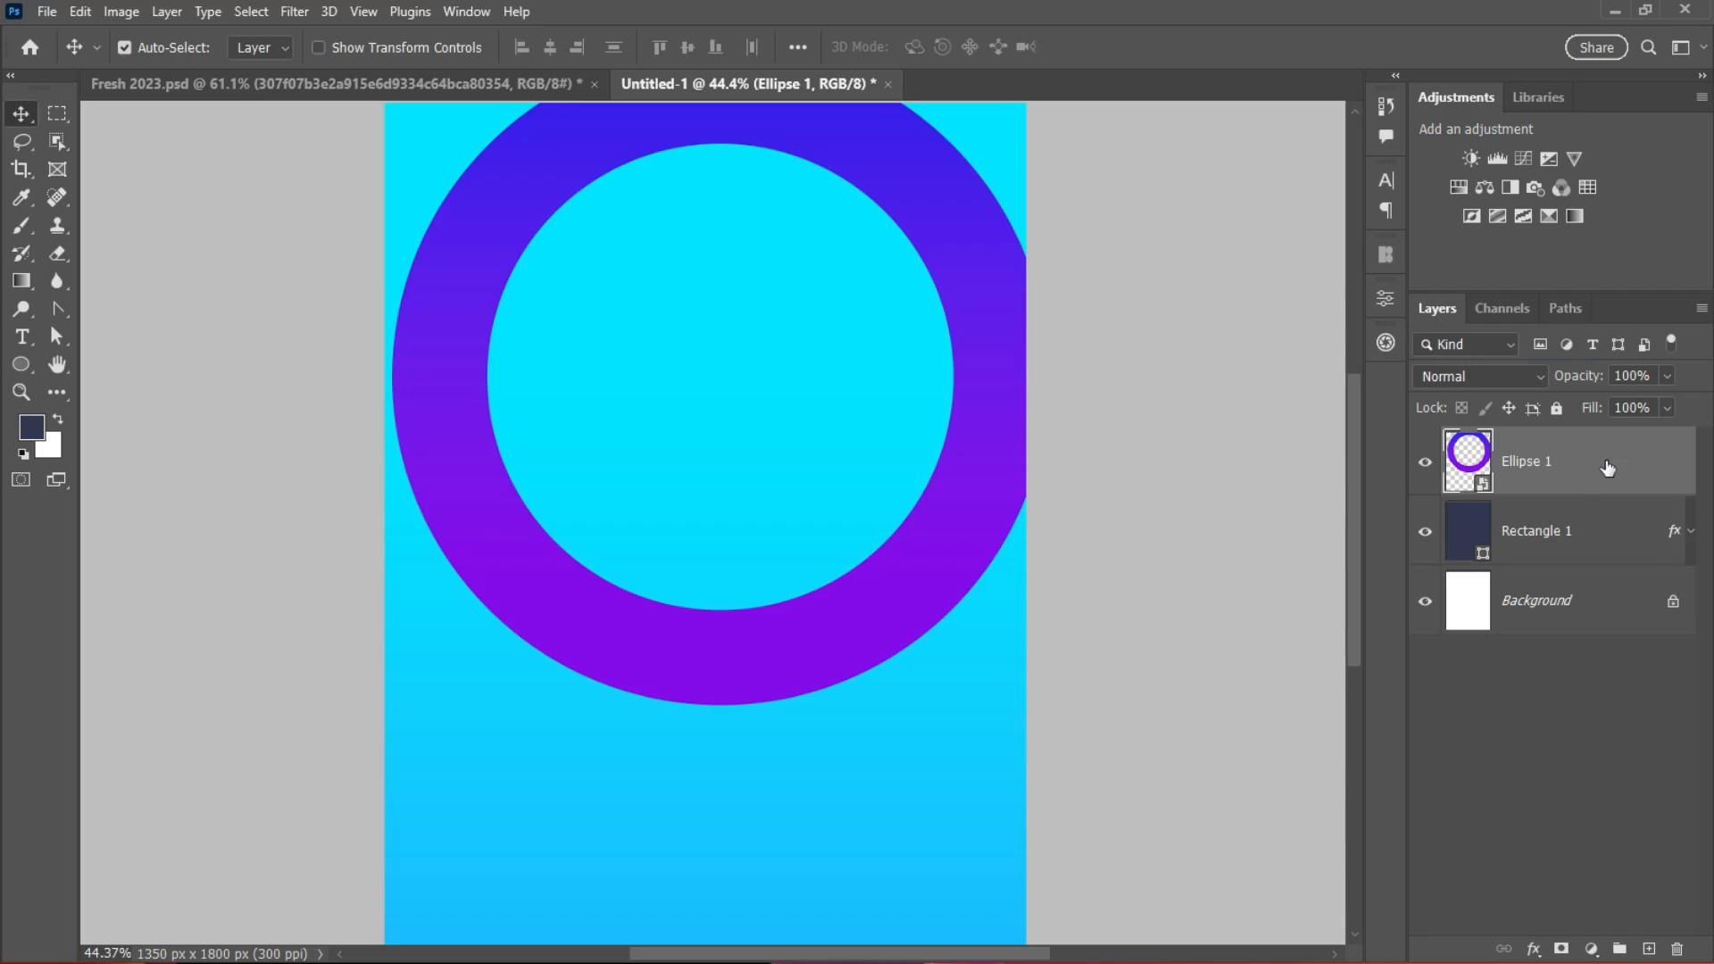
double_click(1607, 460)
Step: Add a faint gold chevron Pattern Overlay to the ring, scaled down to 57%
click(799, 636)
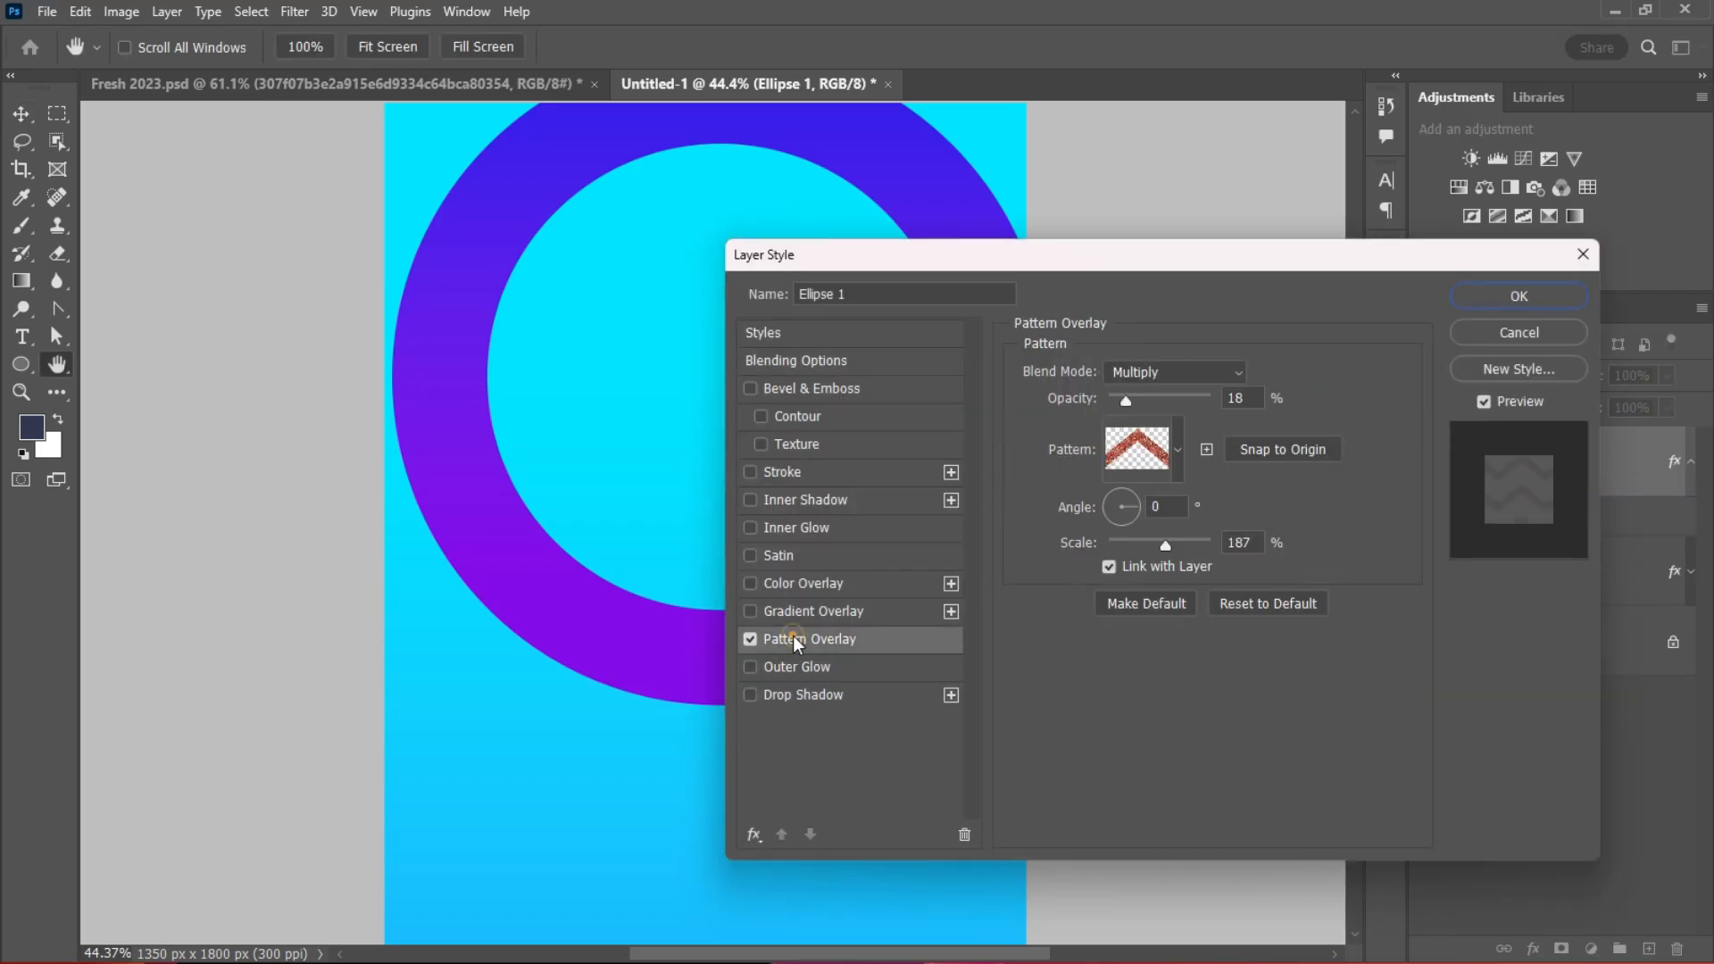
click(1178, 450)
drag(1234, 568, 1230, 676)
click(1054, 614)
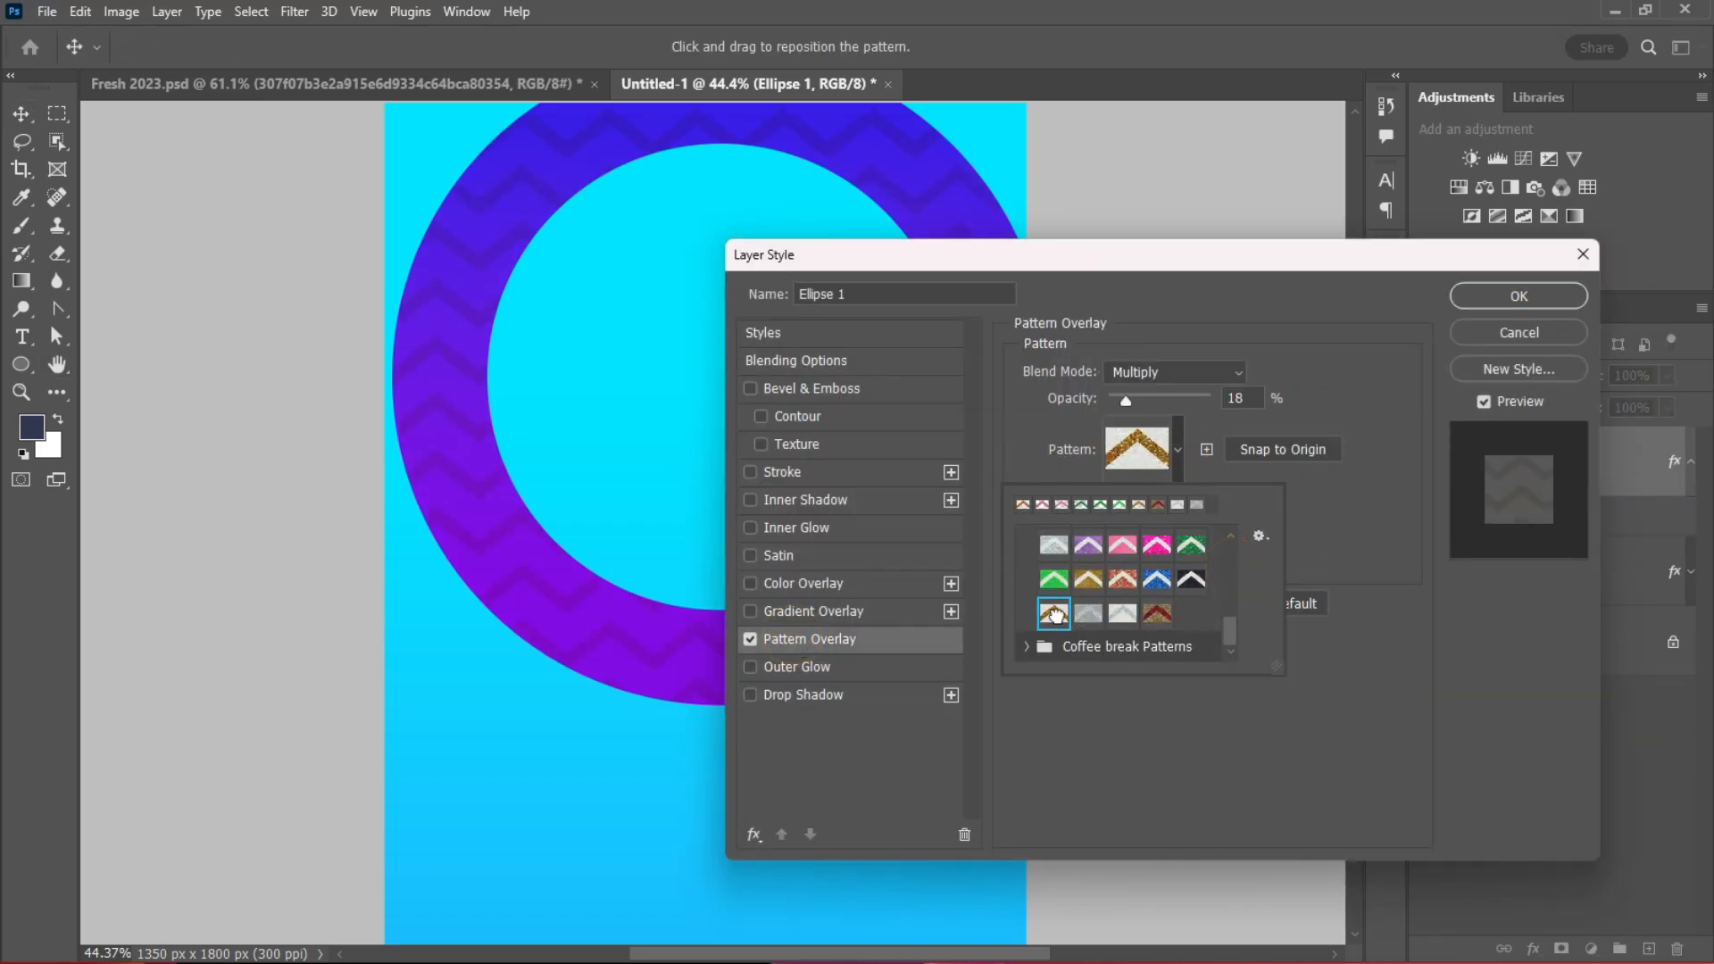
click(1282, 545)
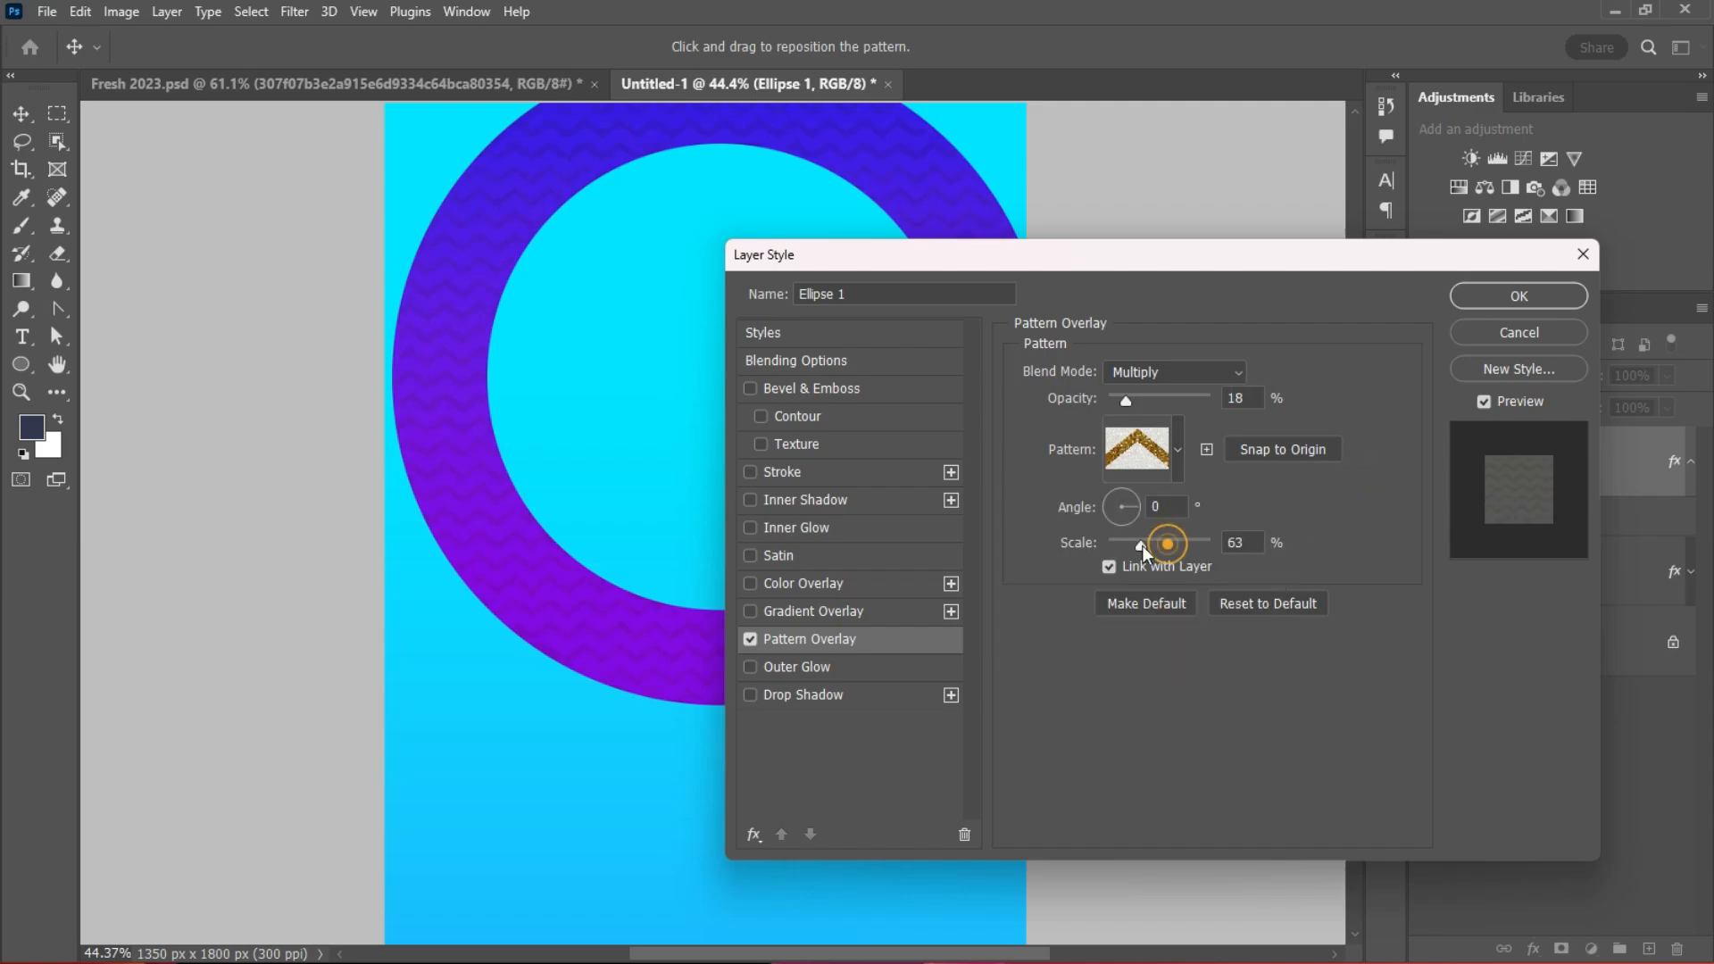
drag(1142, 546, 1133, 547)
click(1121, 396)
click(1482, 296)
scroll(803, 563, down, 1)
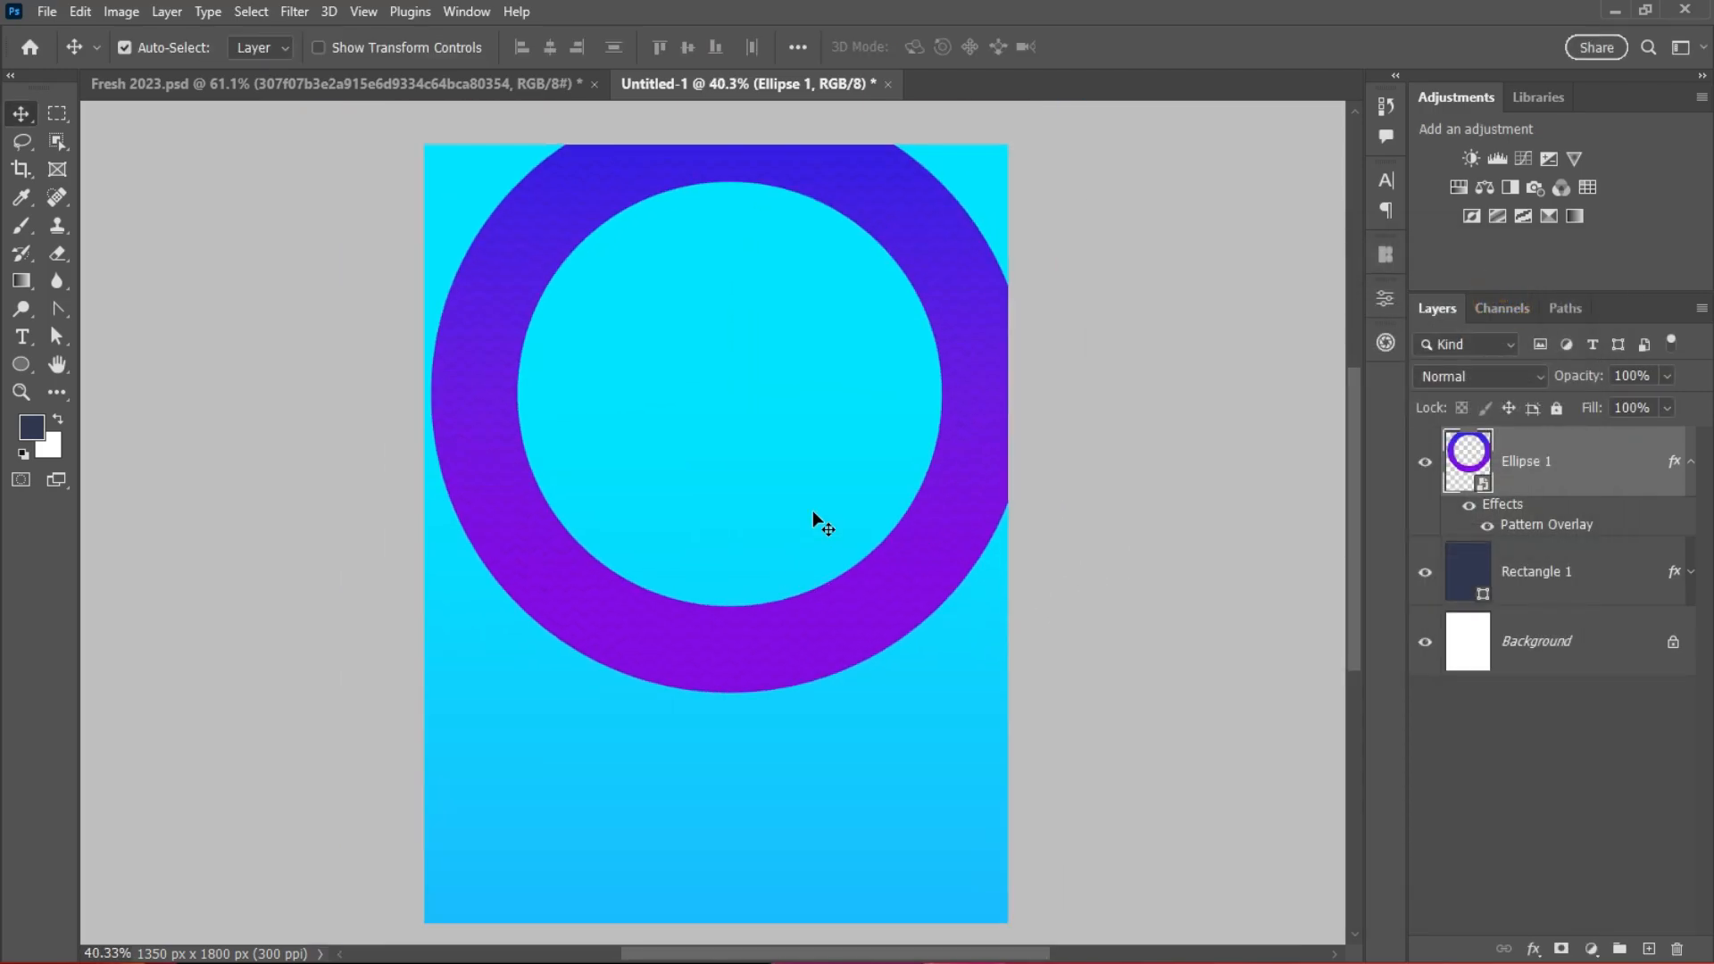
Step: Bring the businessman from Fresh 2023.psd into the poster, scaled to about 46% at bottom right
click(250, 86)
drag(562, 398, 843, 776)
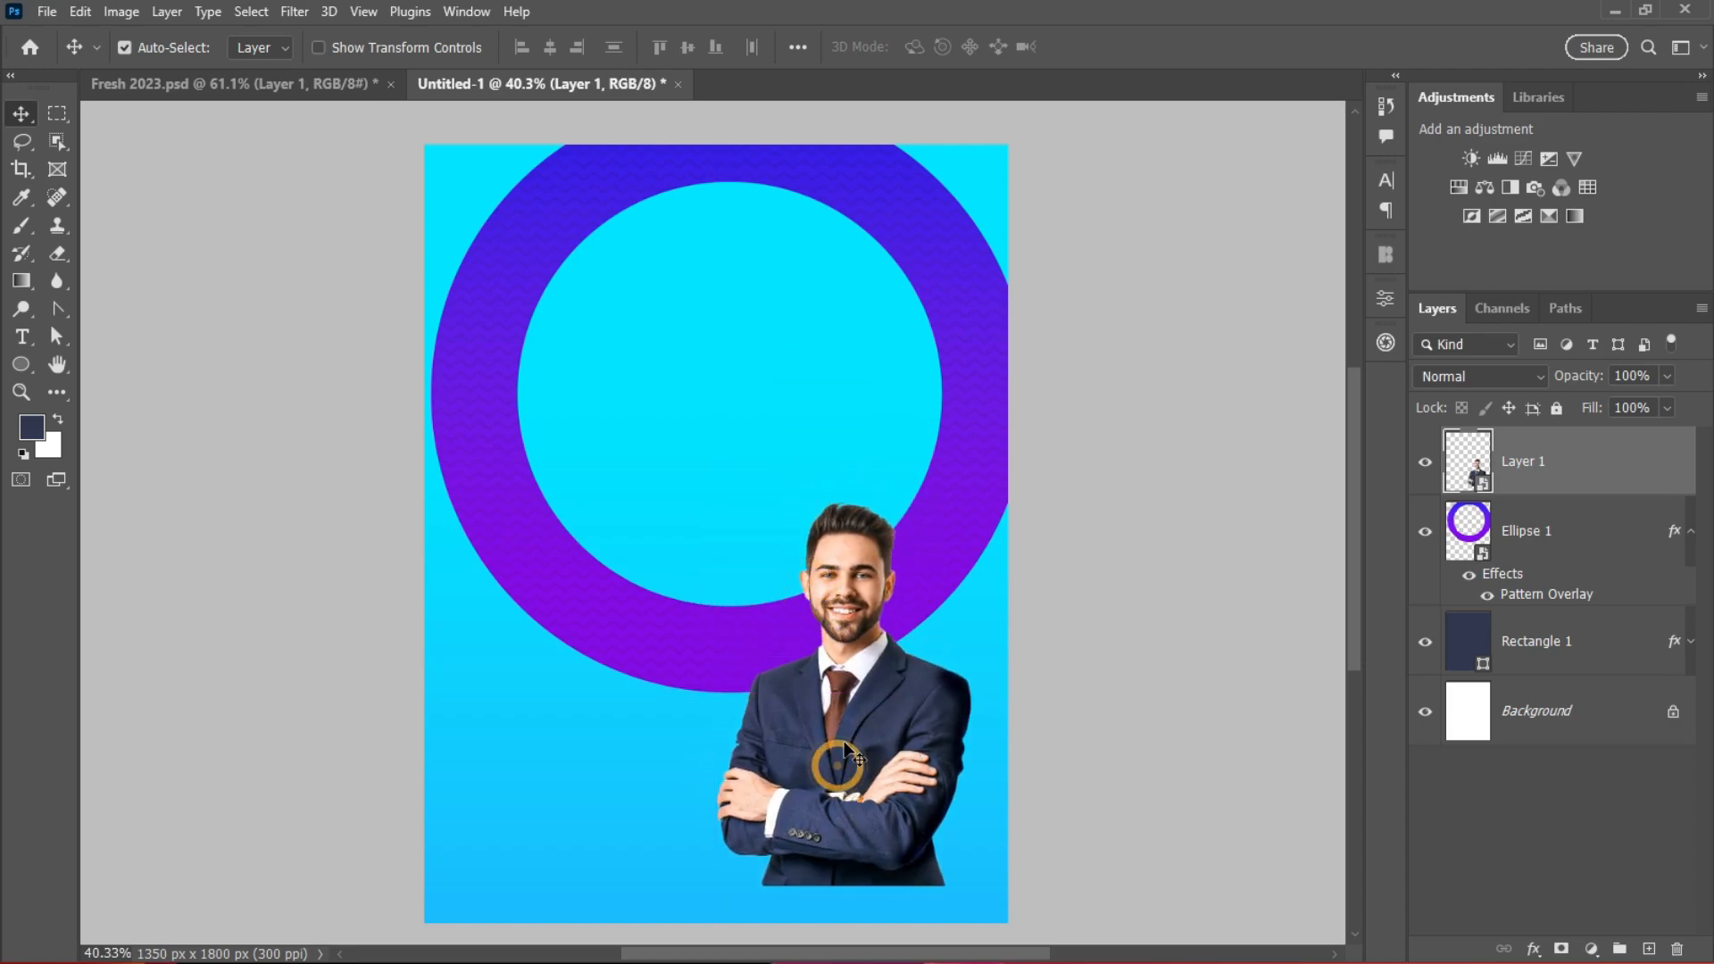
key(ctrl+t)
drag(650, 672, 545, 673)
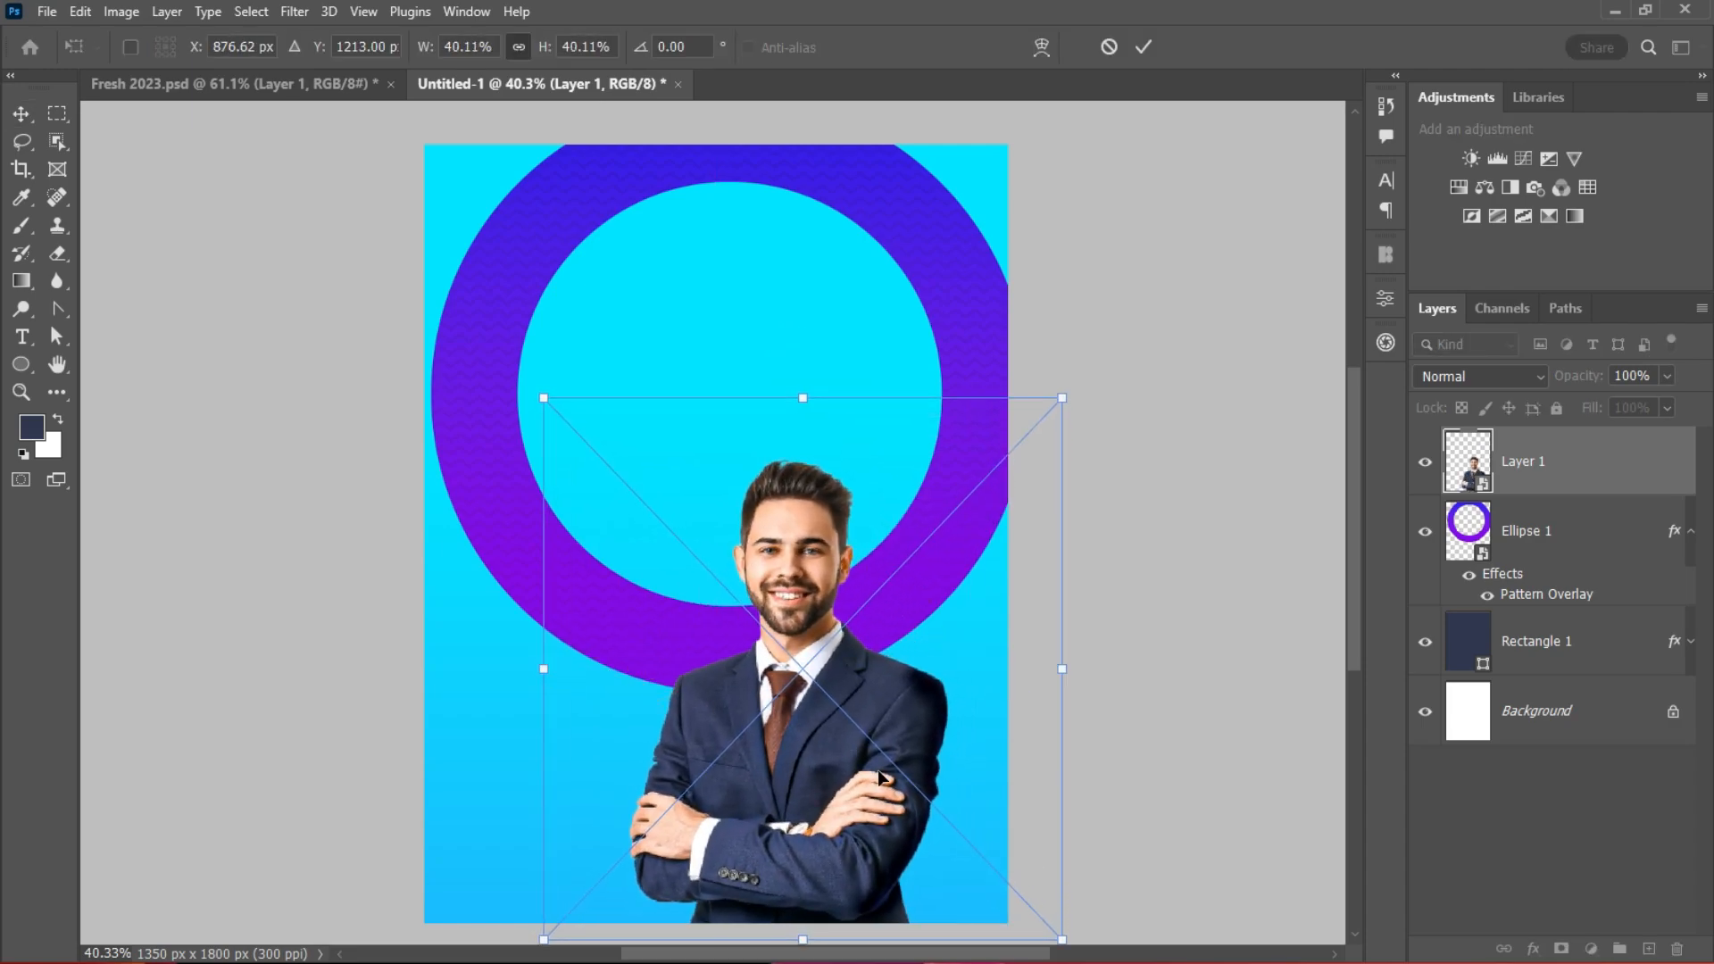
drag(875, 770, 952, 752)
drag(615, 650, 600, 654)
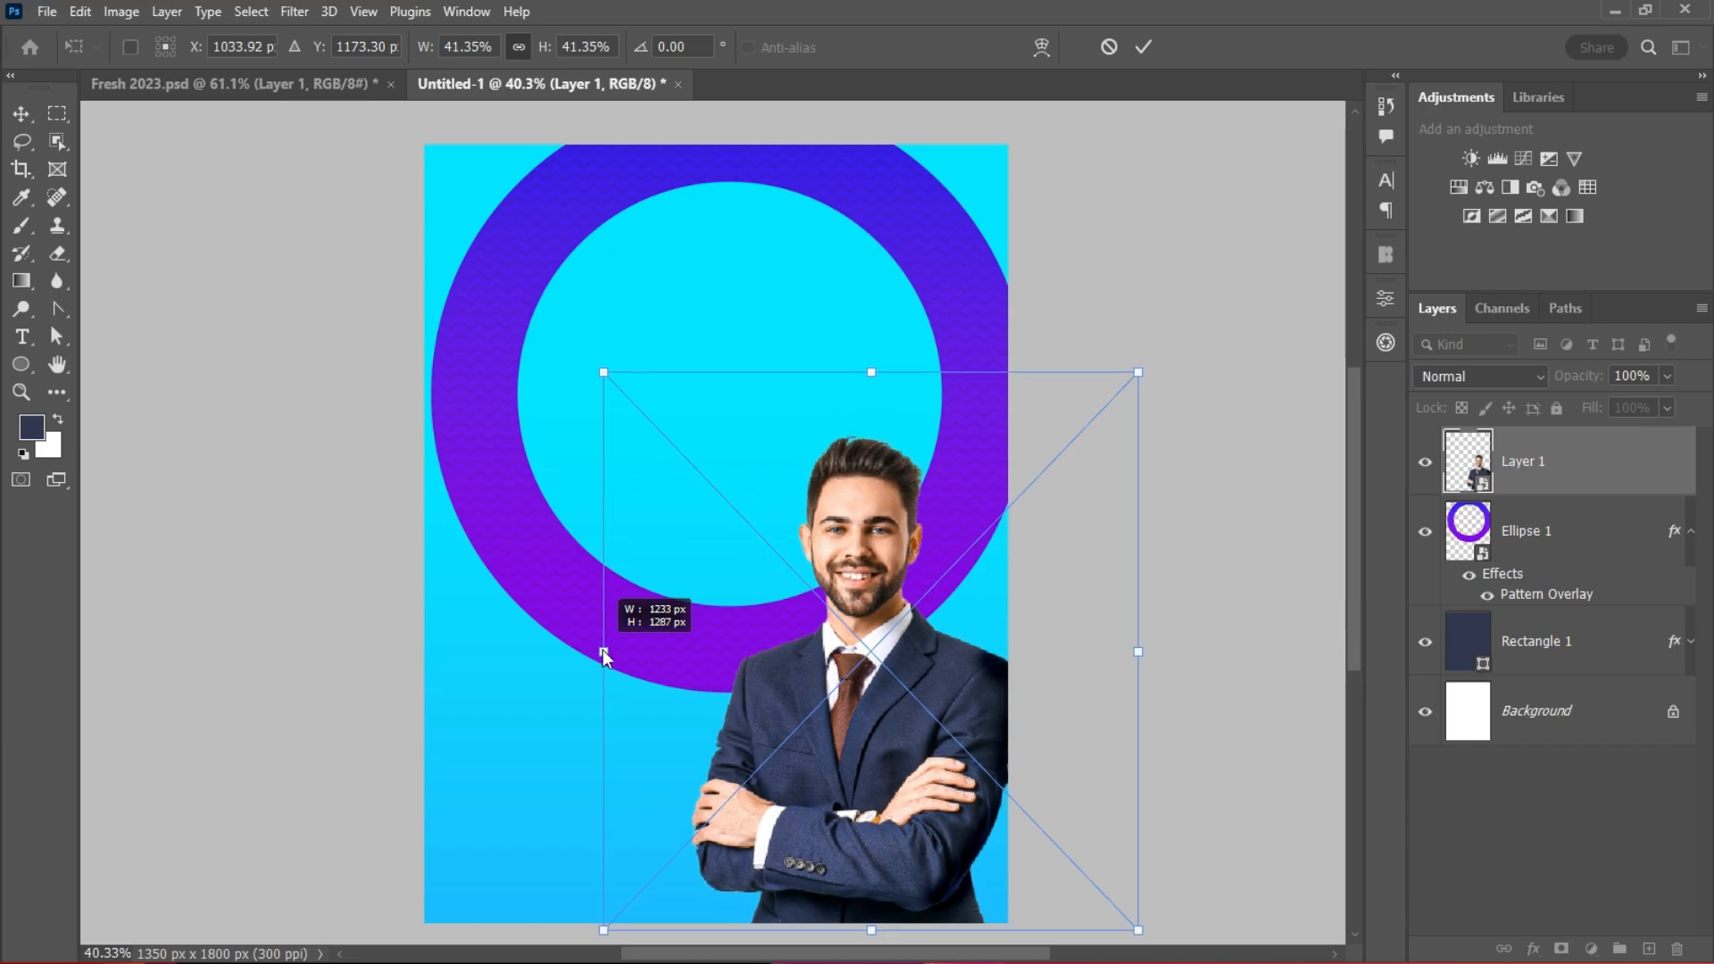
drag(815, 711, 832, 717)
drag(619, 660, 577, 661)
drag(820, 729, 854, 711)
drag(612, 637, 594, 637)
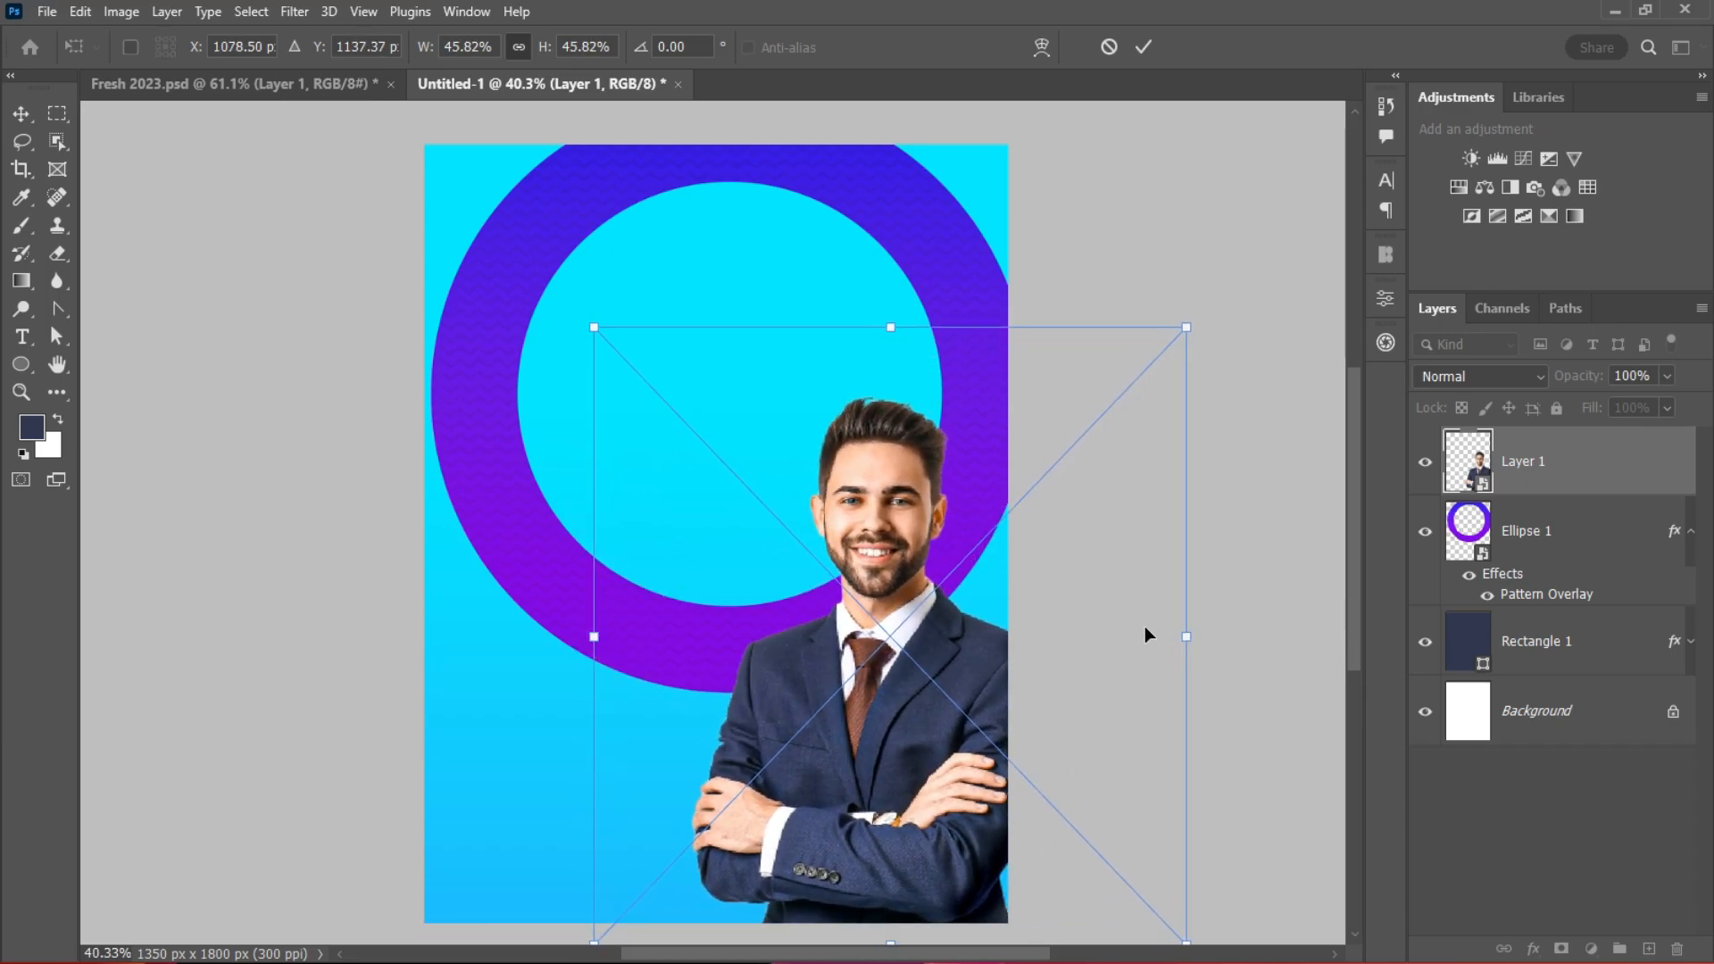
click(1144, 51)
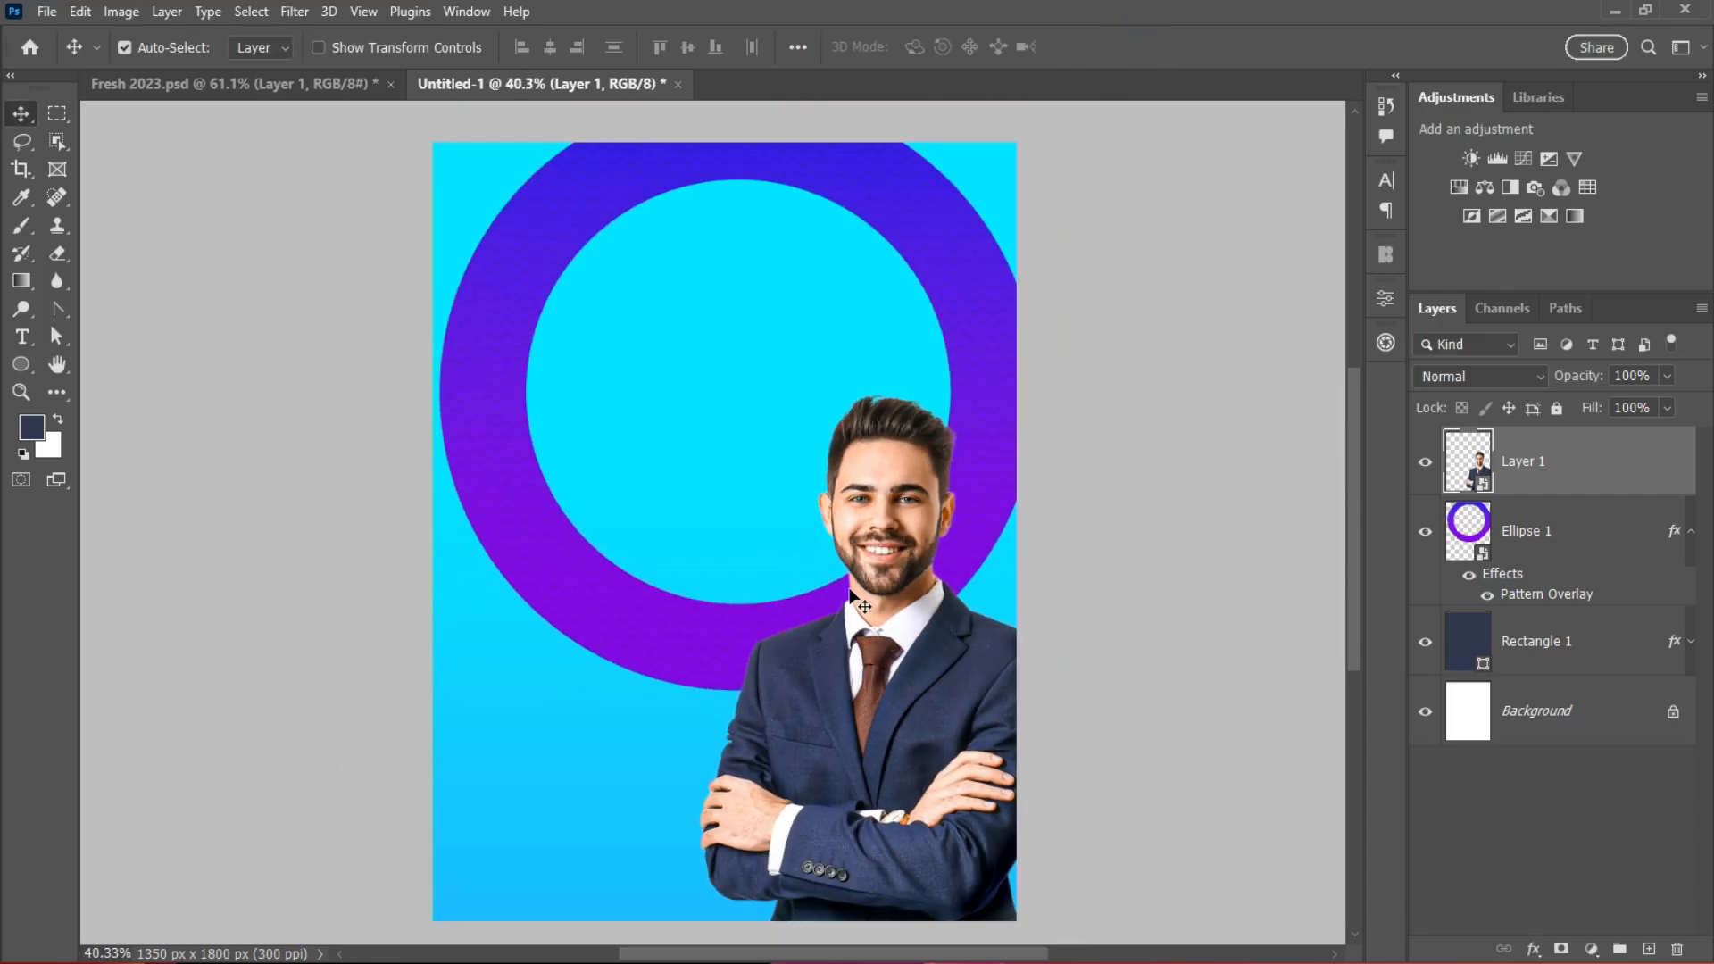
Step: Draw a tall ellipse behind the businessman, stretched from his feet to above his head
click(1607, 532)
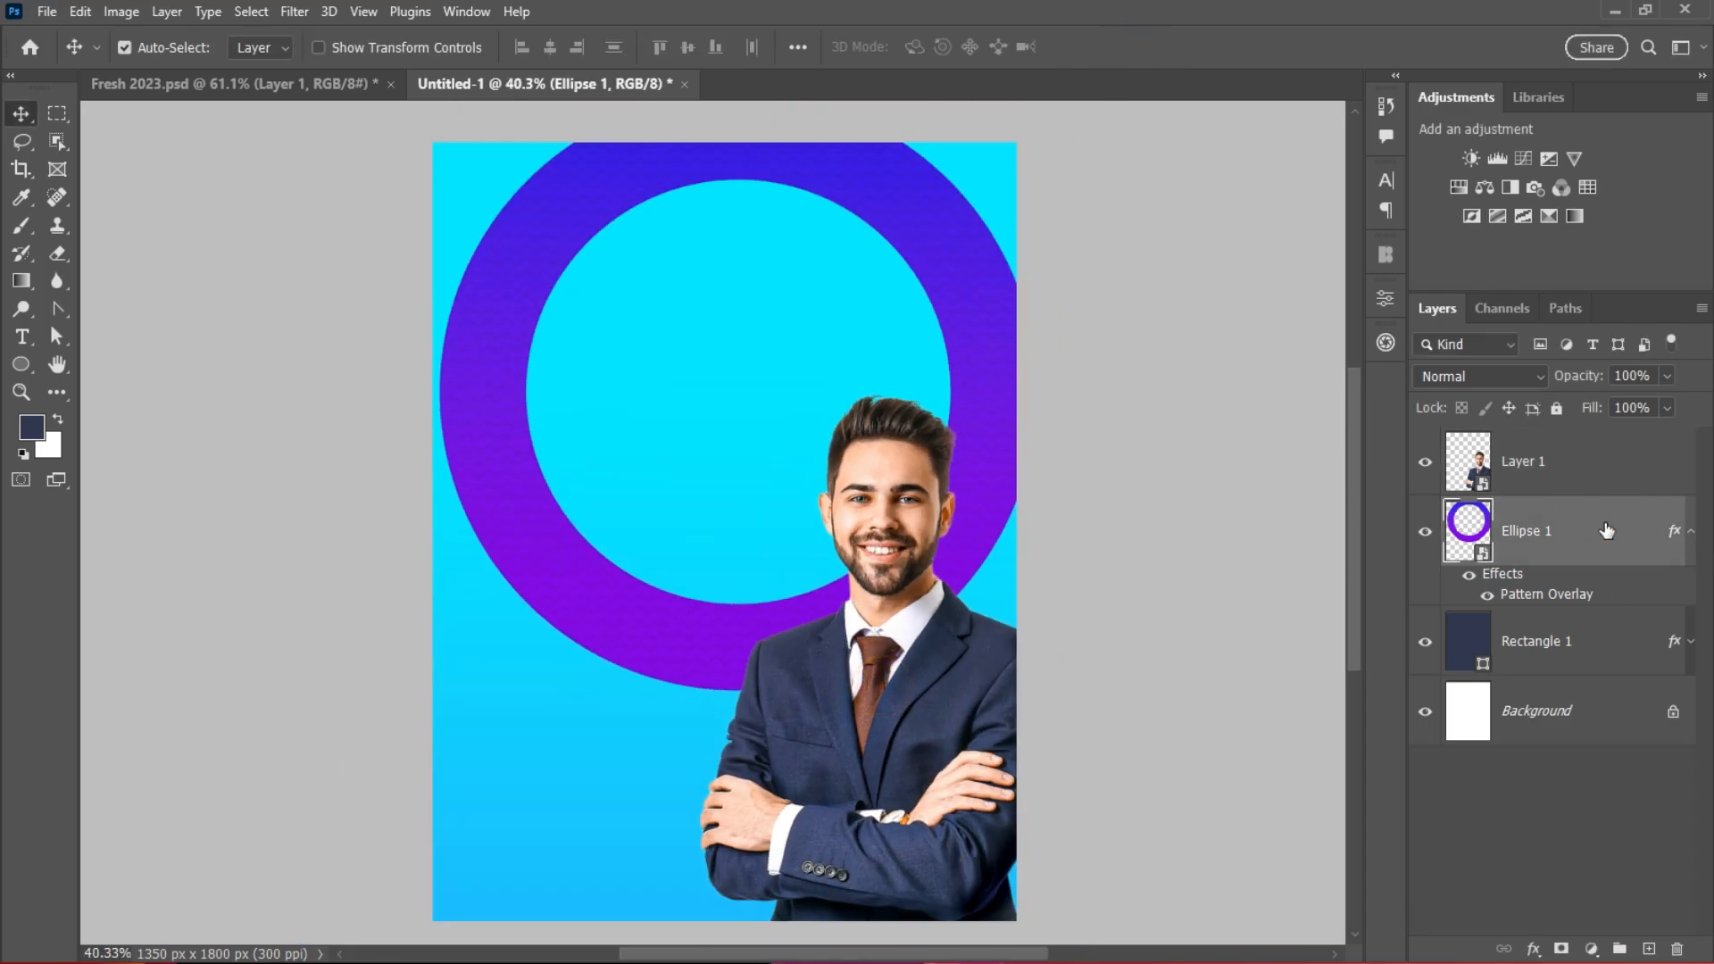
click(22, 364)
click(94, 383)
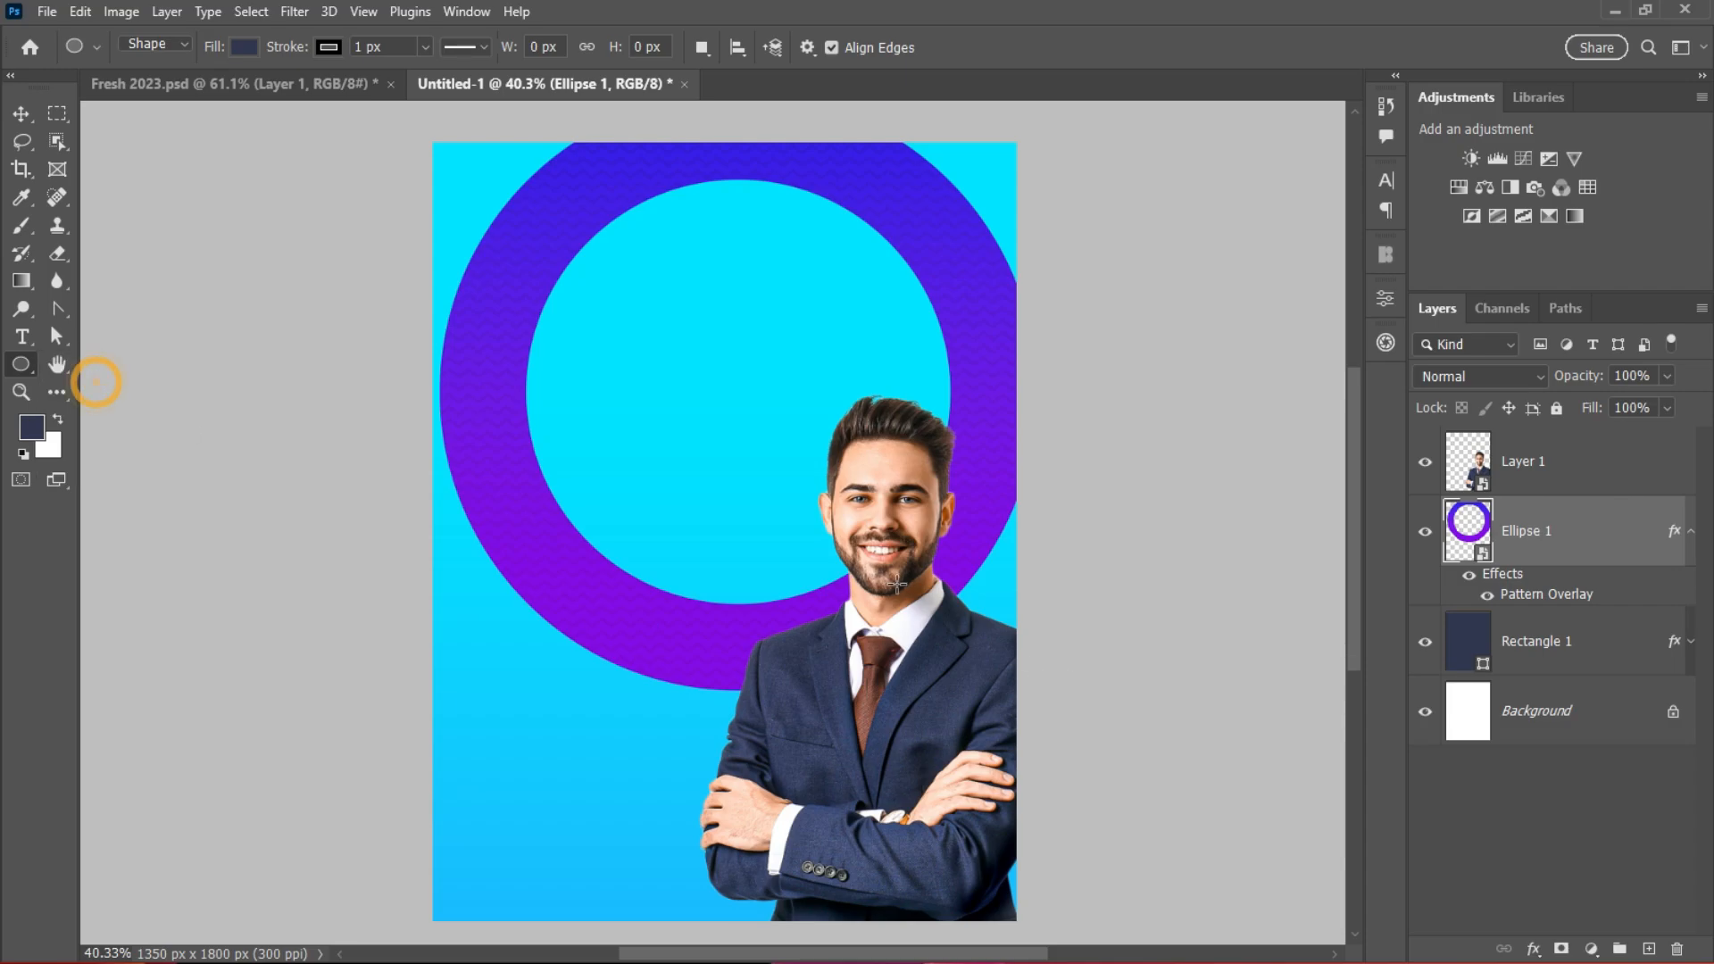
drag(757, 494, 1007, 912)
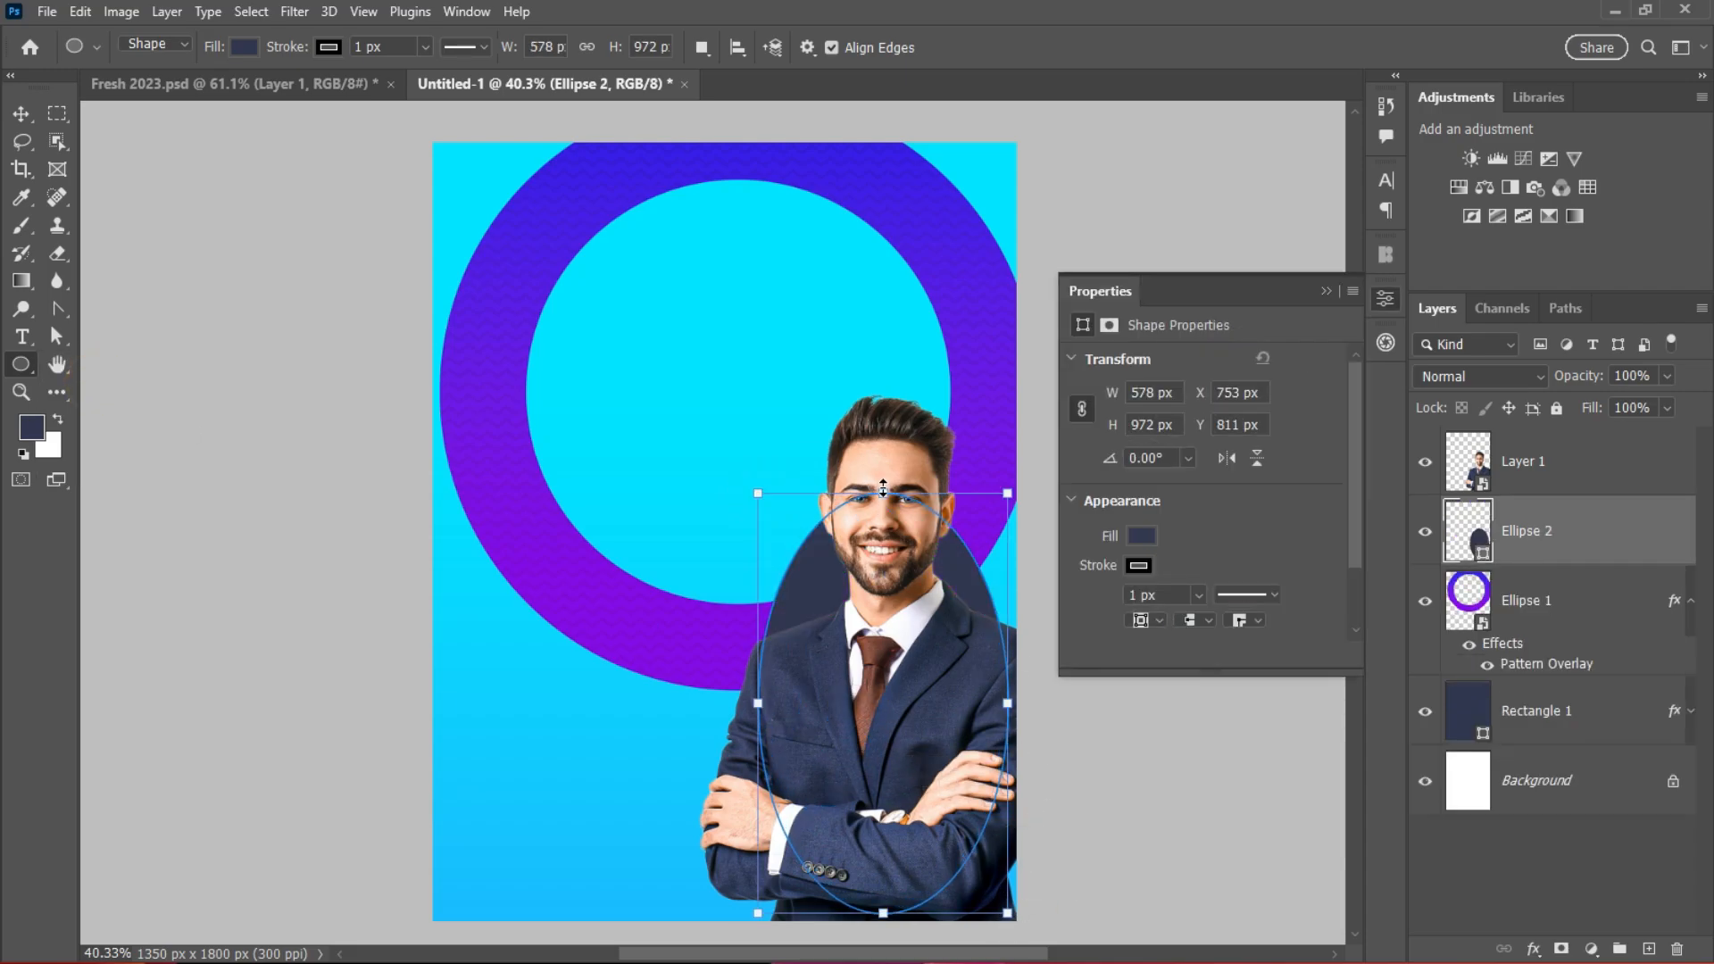
drag(883, 490, 883, 363)
click(13, 115)
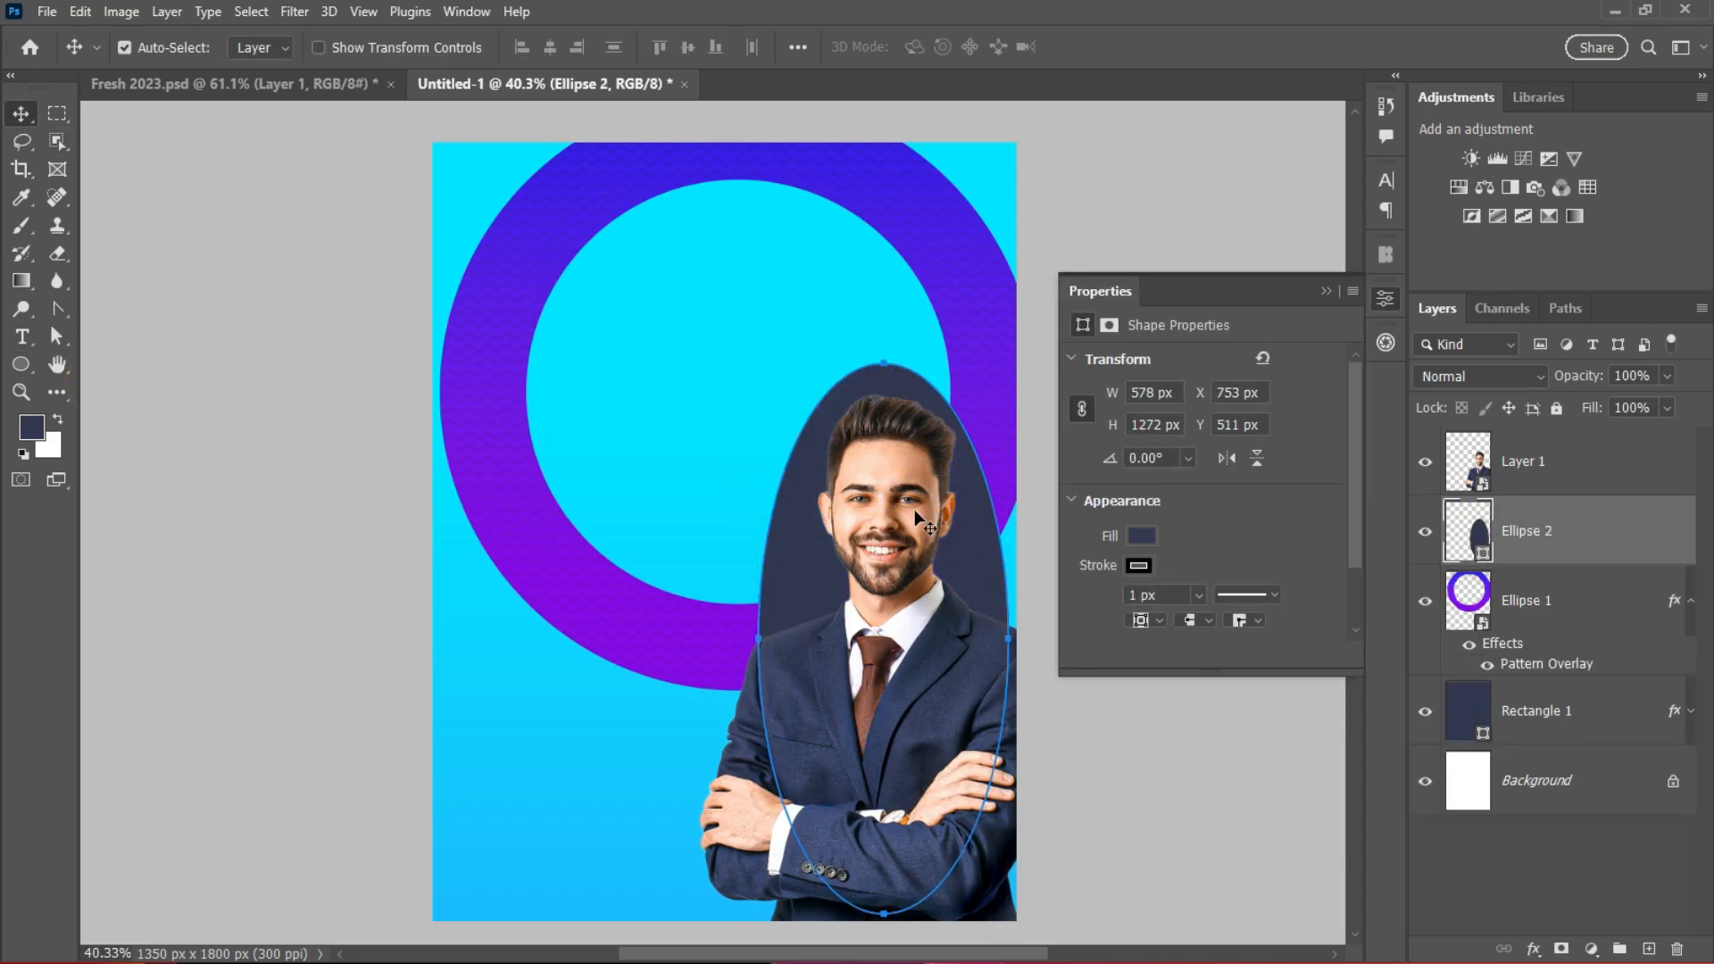
Step: Reselect the oval and bring up its fill colour options
click(643, 780)
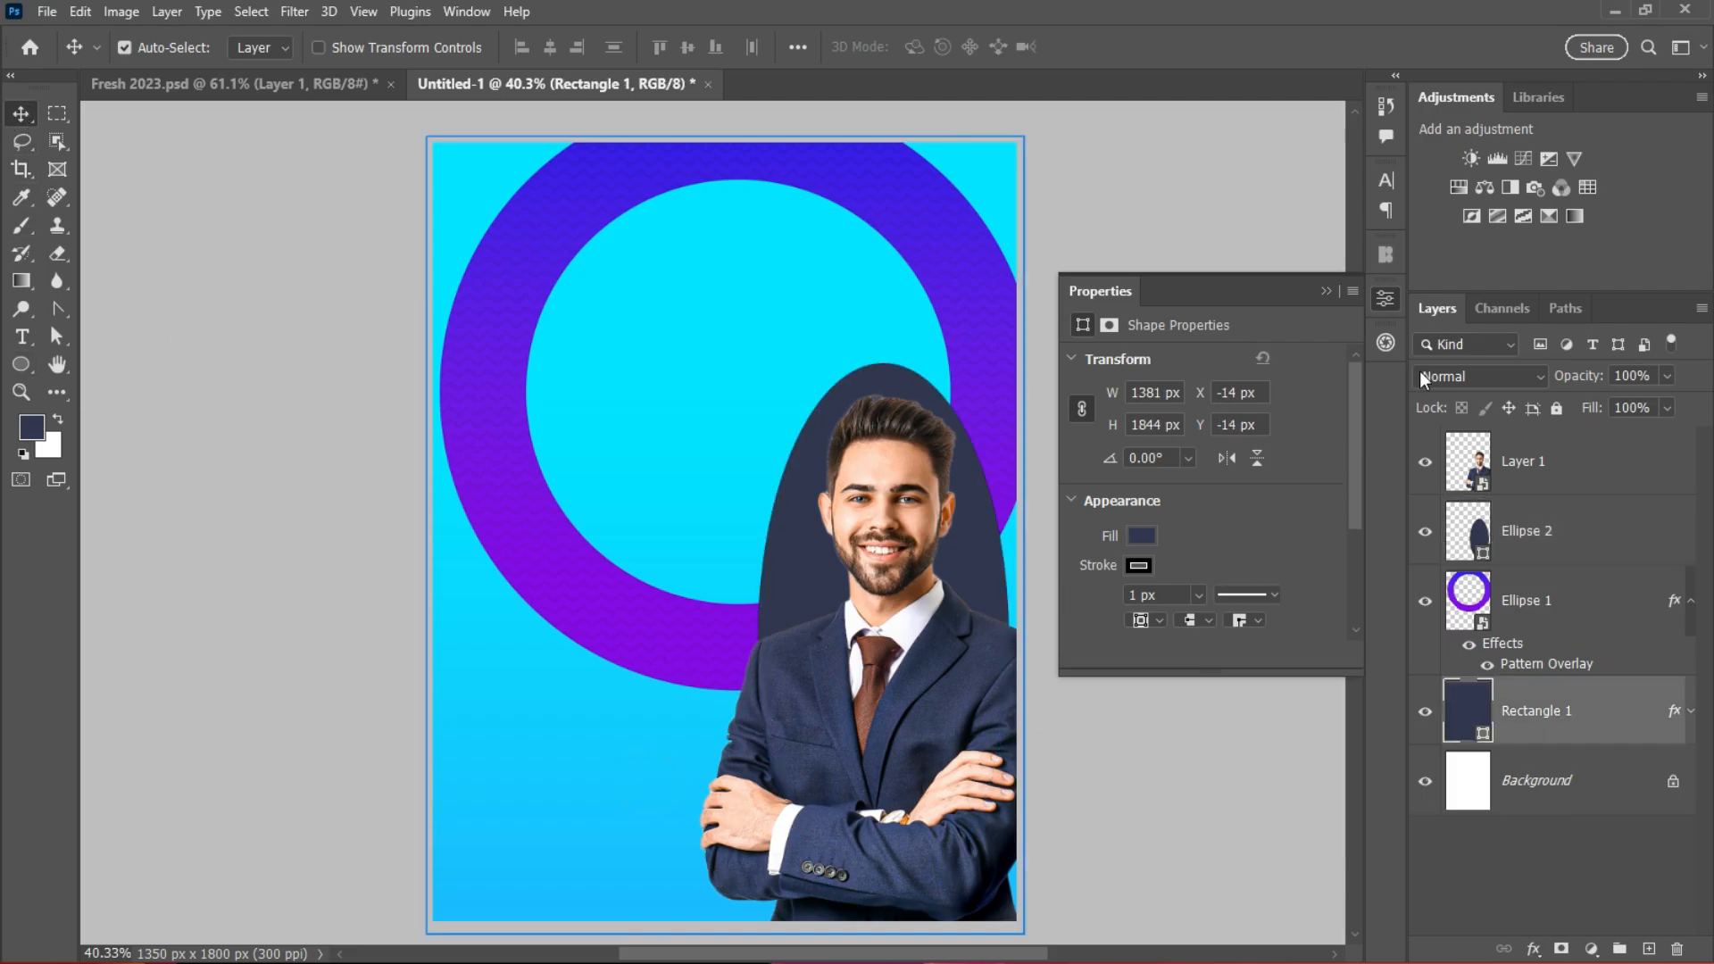
click(1138, 565)
click(786, 525)
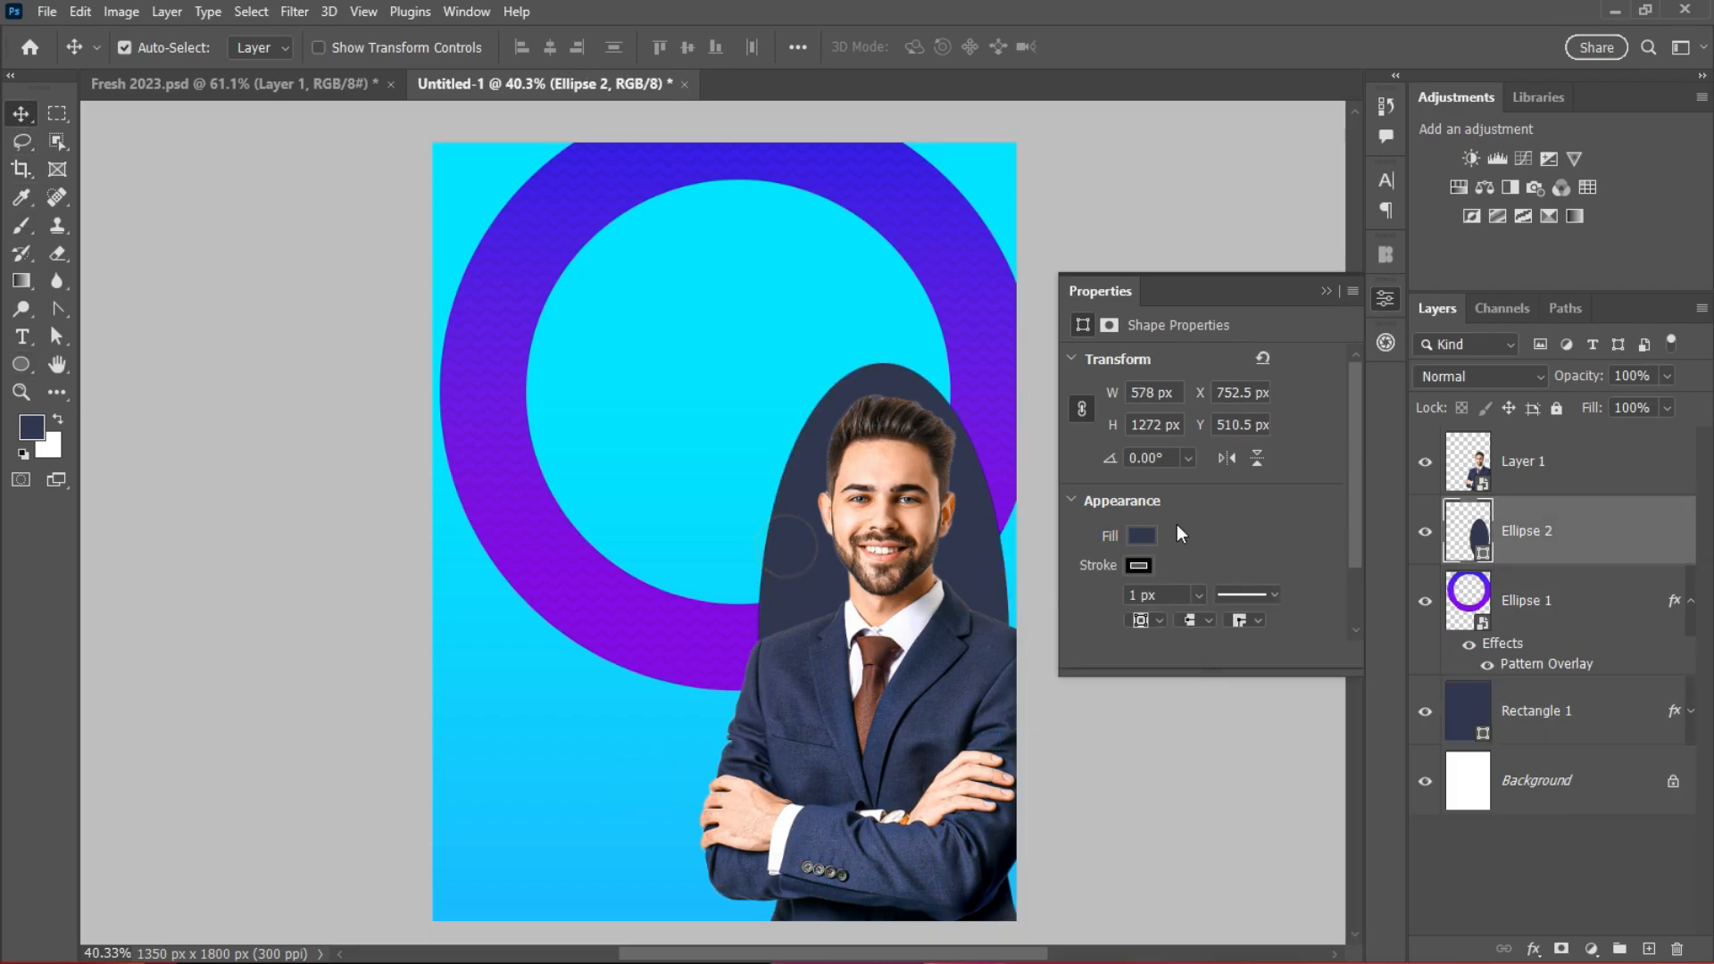
click(1137, 567)
click(1141, 535)
Step: Fill the oval blue and apply a strong Gaussian Blur as a smart object
click(1104, 650)
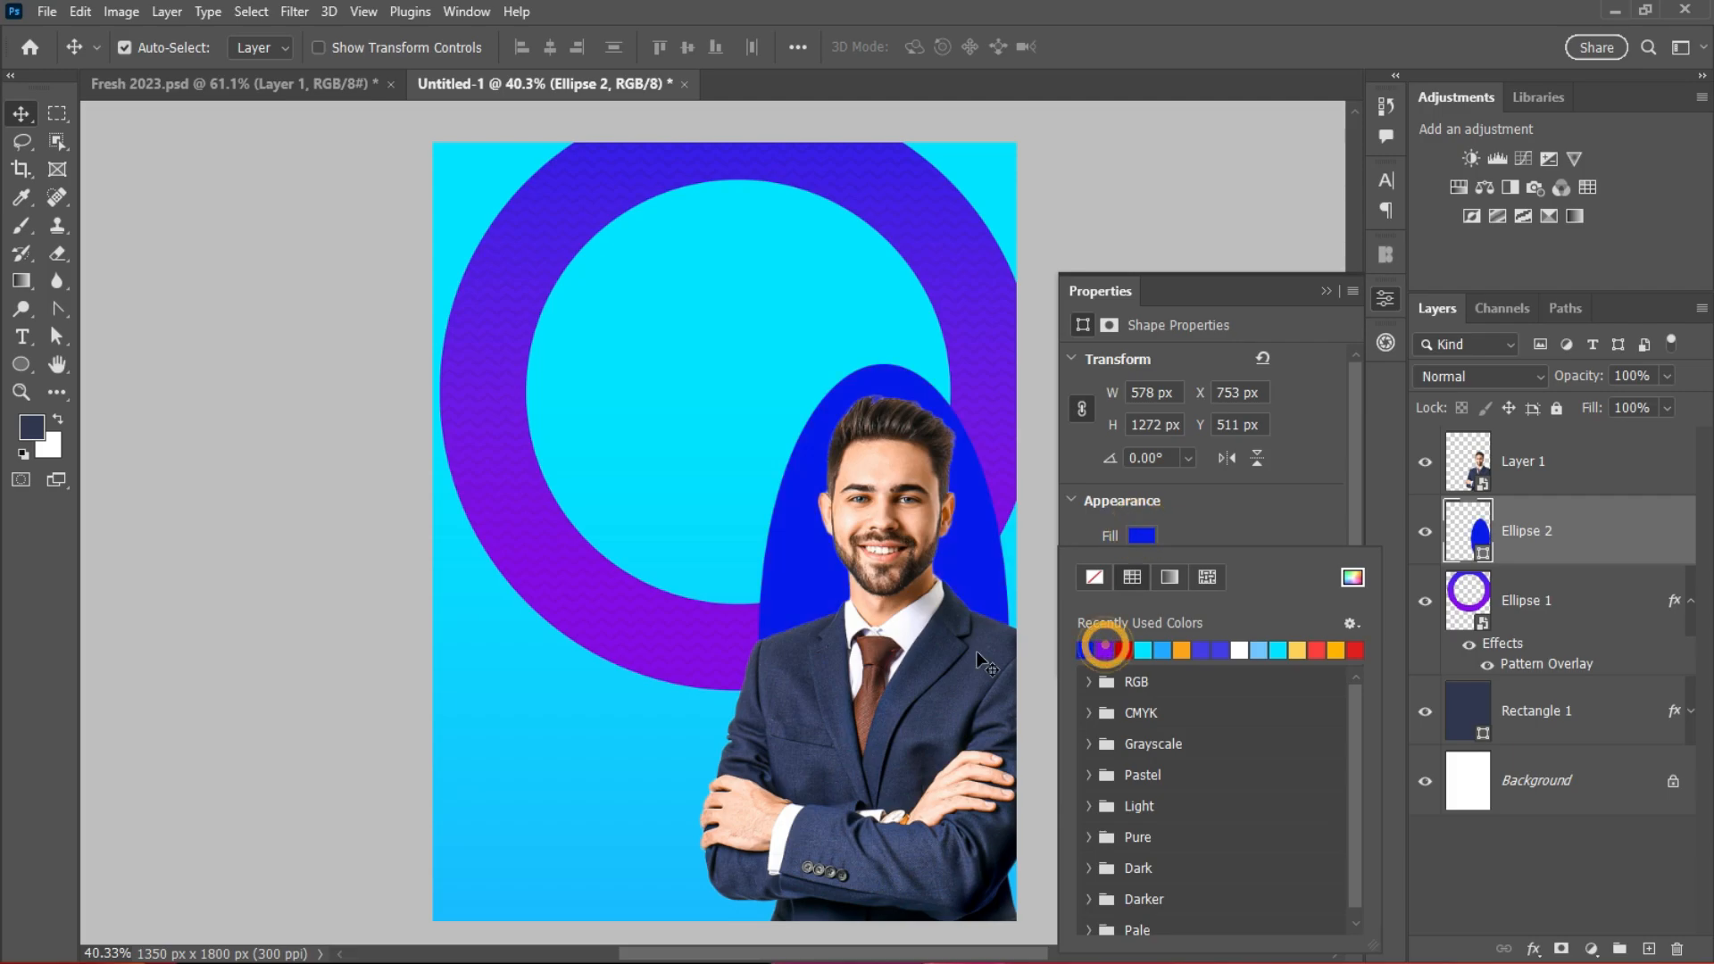
click(1309, 307)
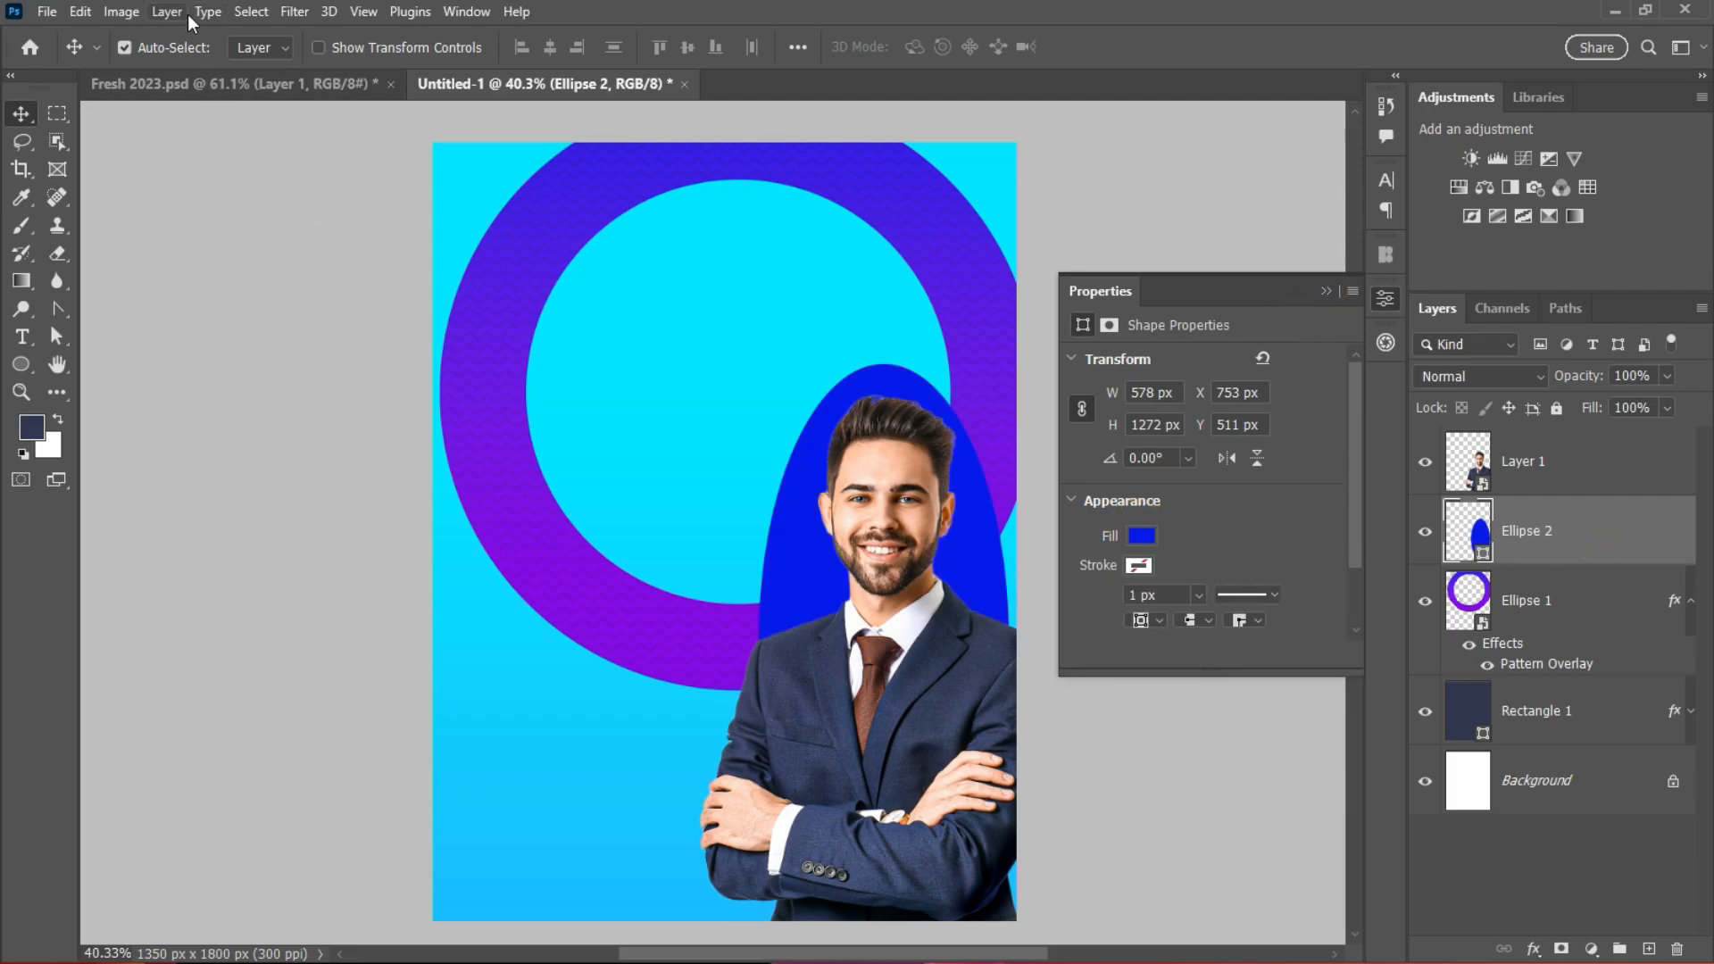
click(288, 17)
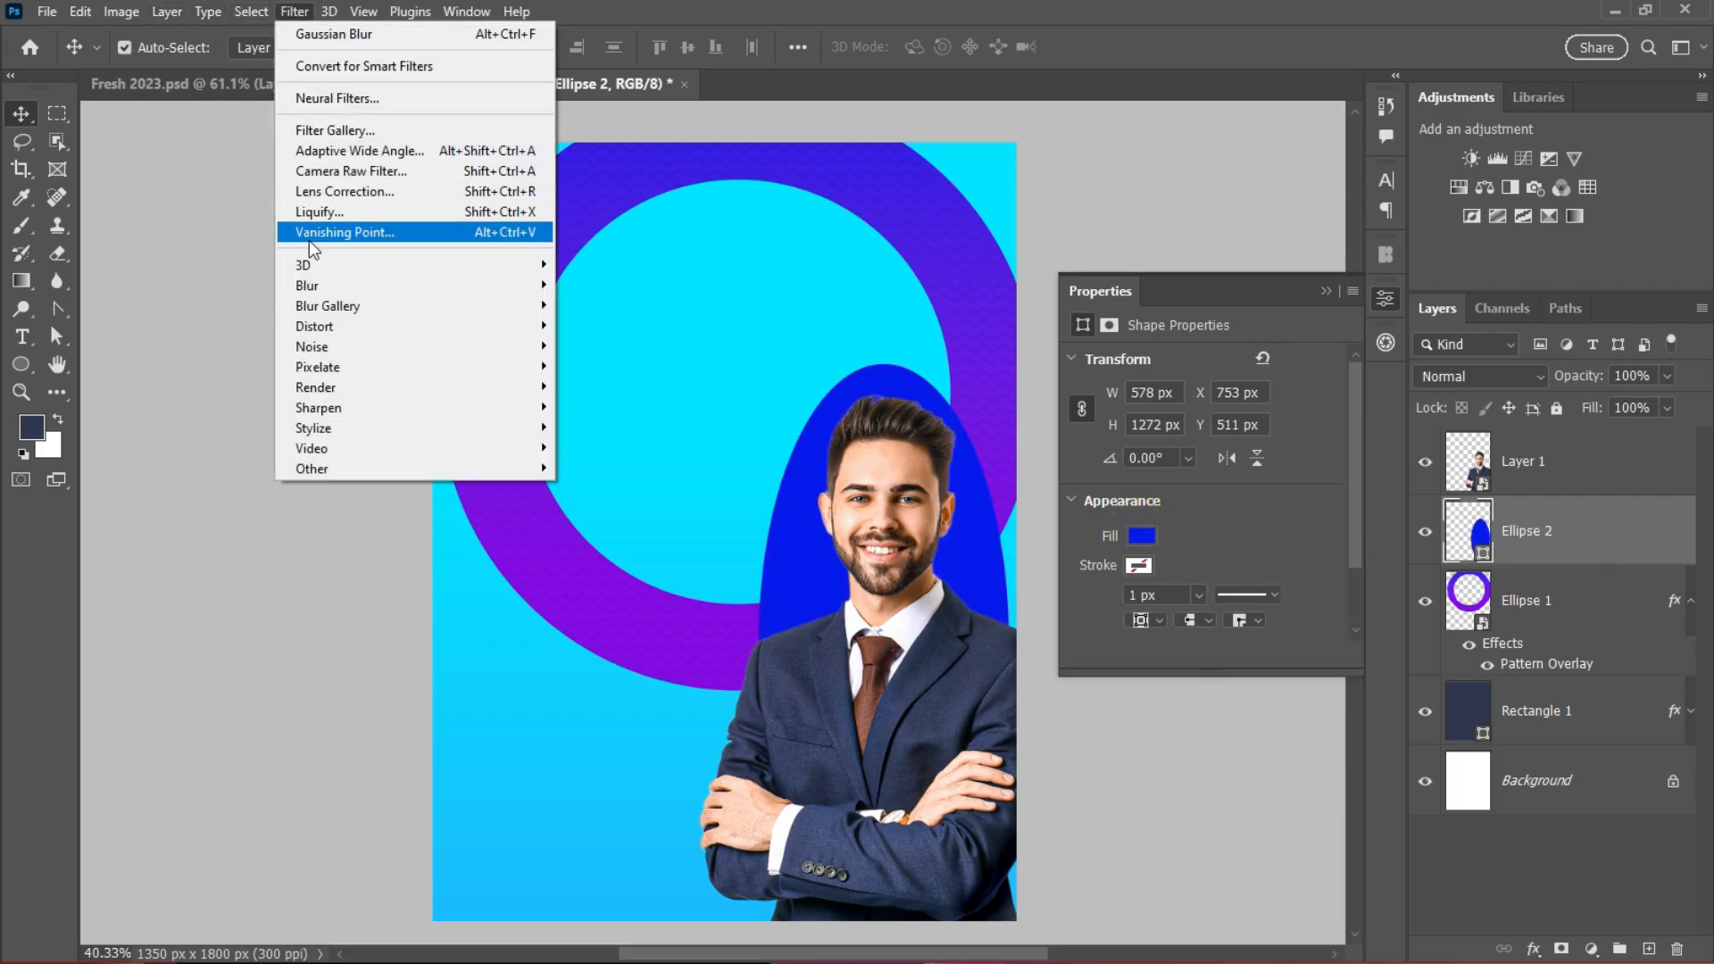
mouse_move(523, 286)
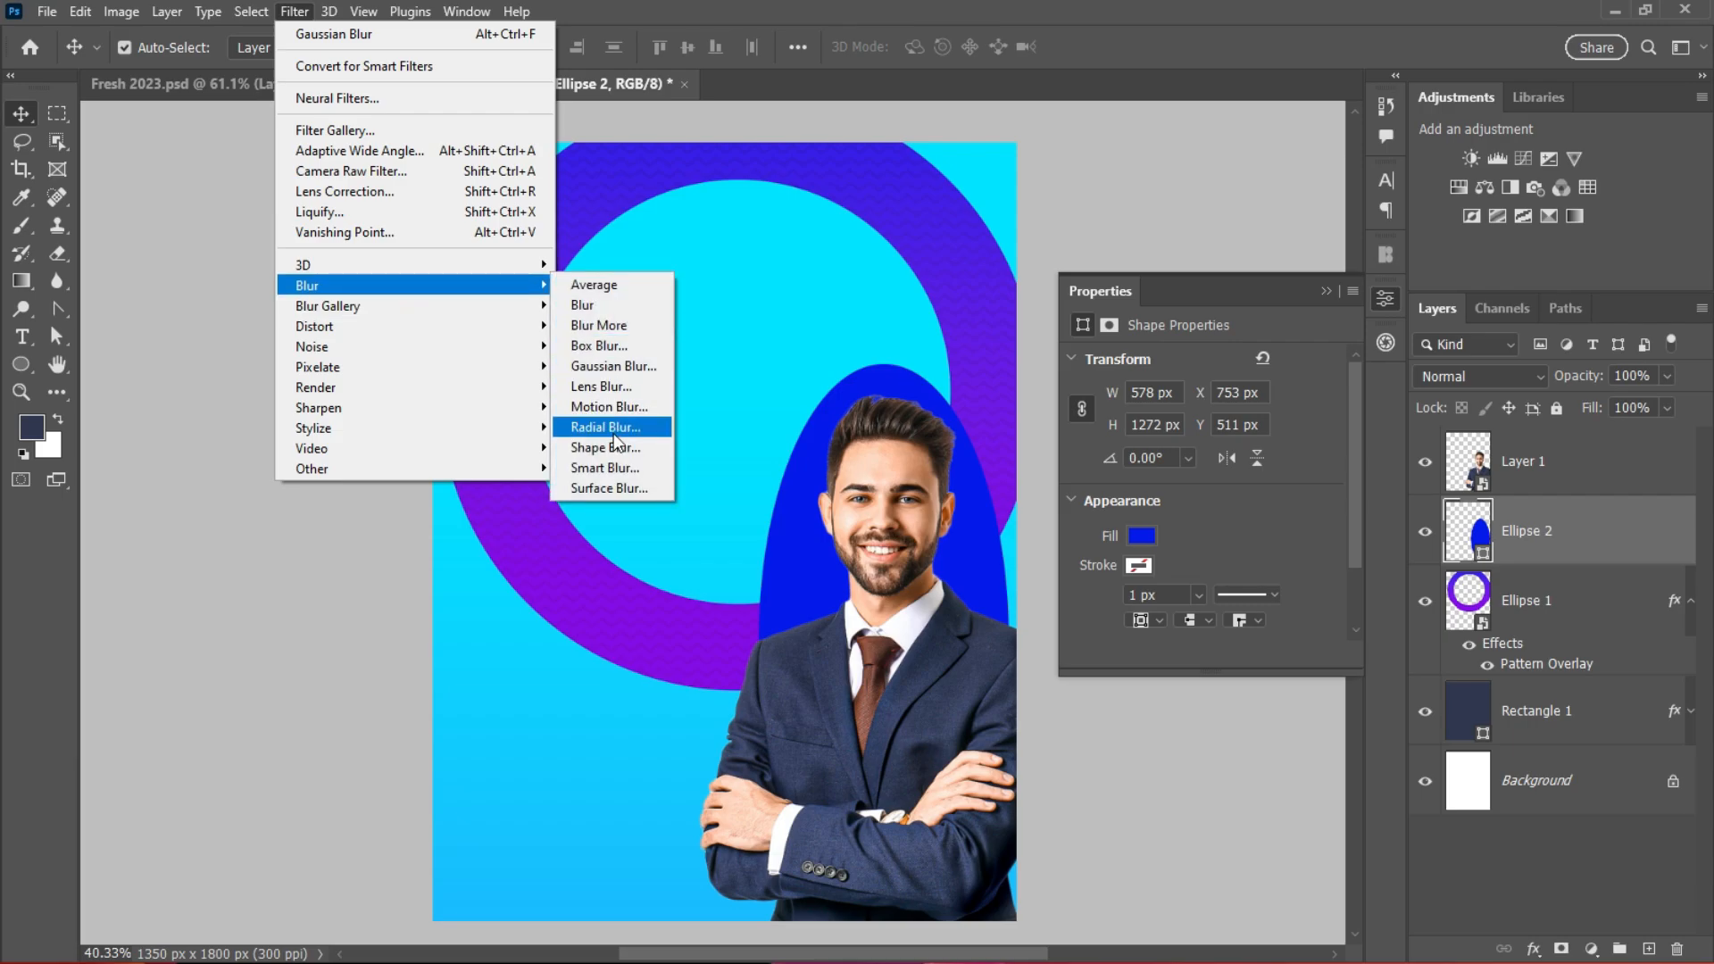
click(613, 366)
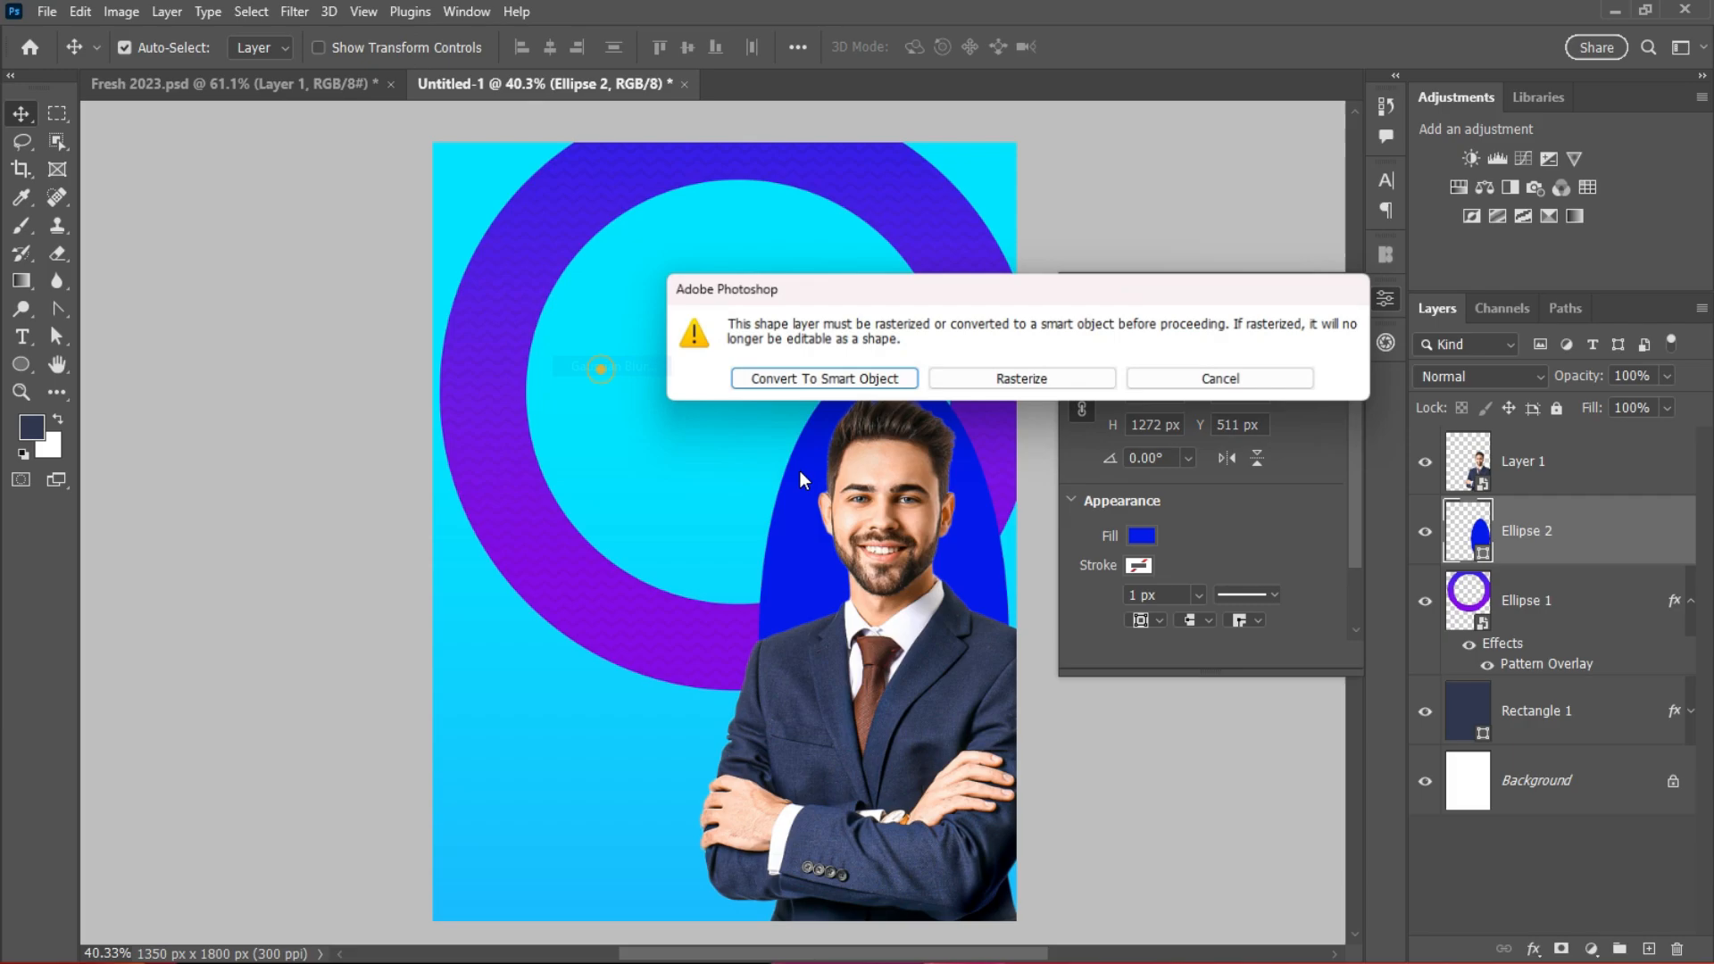
click(823, 375)
drag(804, 486, 863, 487)
drag(861, 184, 1214, 225)
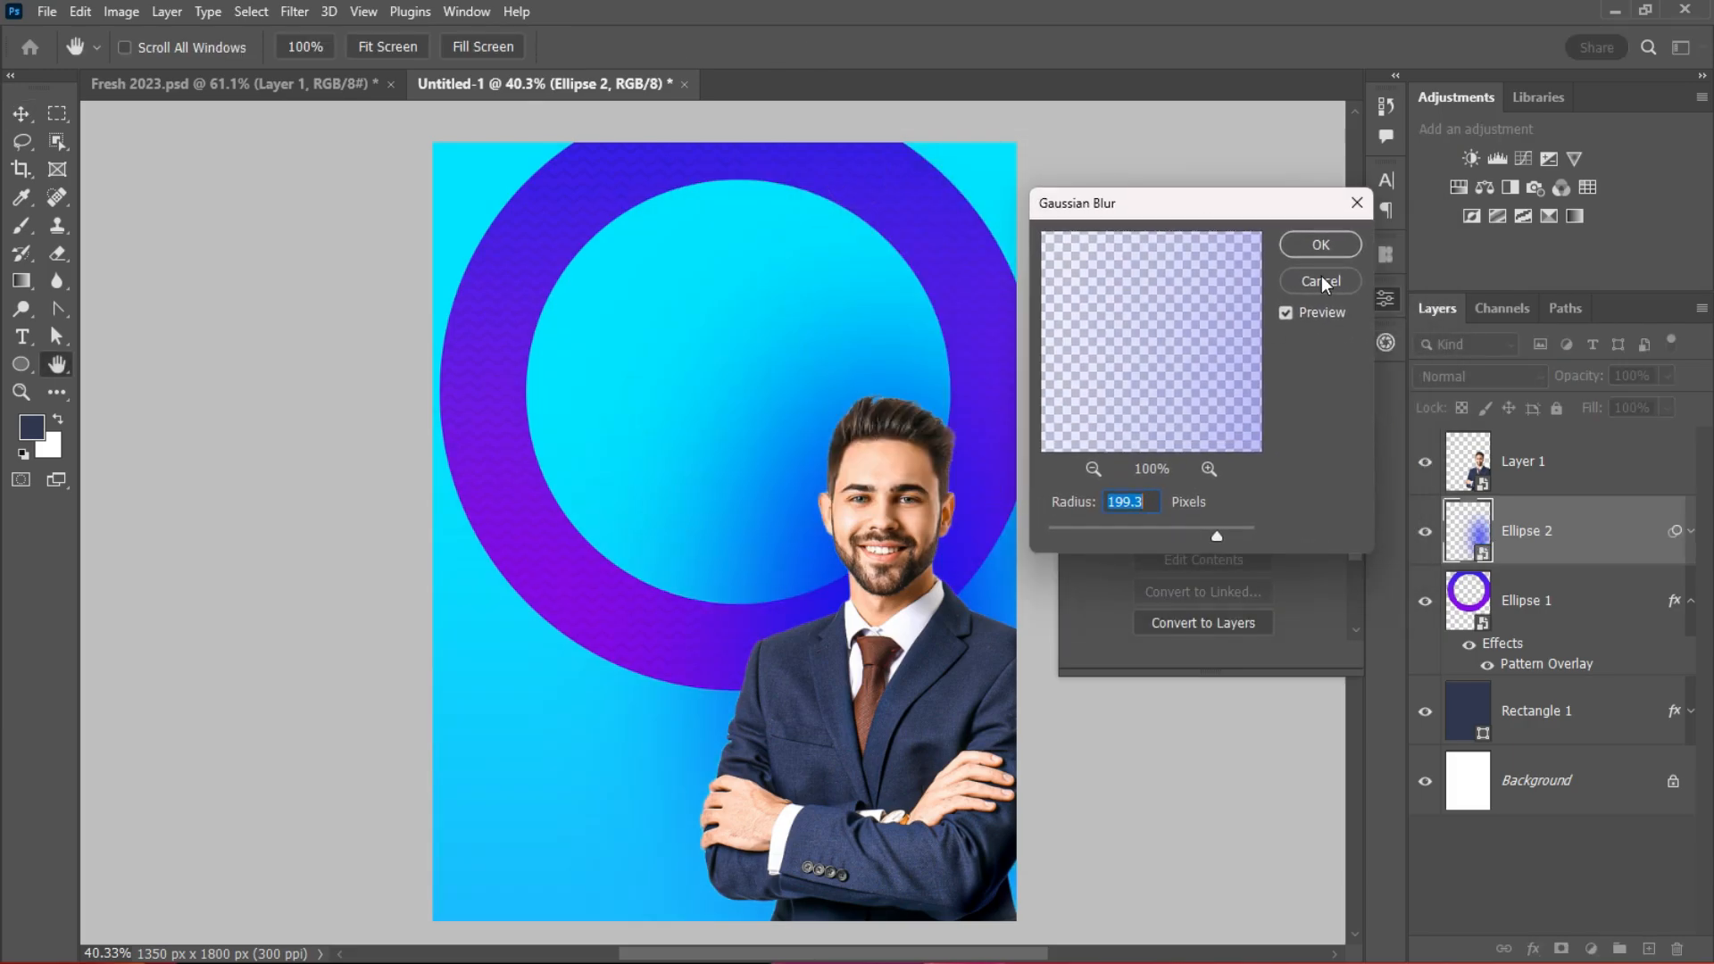
click(1321, 245)
Step: Move the blurred Ellipse 2 beneath the ring layer and select the background rectangle
drag(1586, 547, 1481, 788)
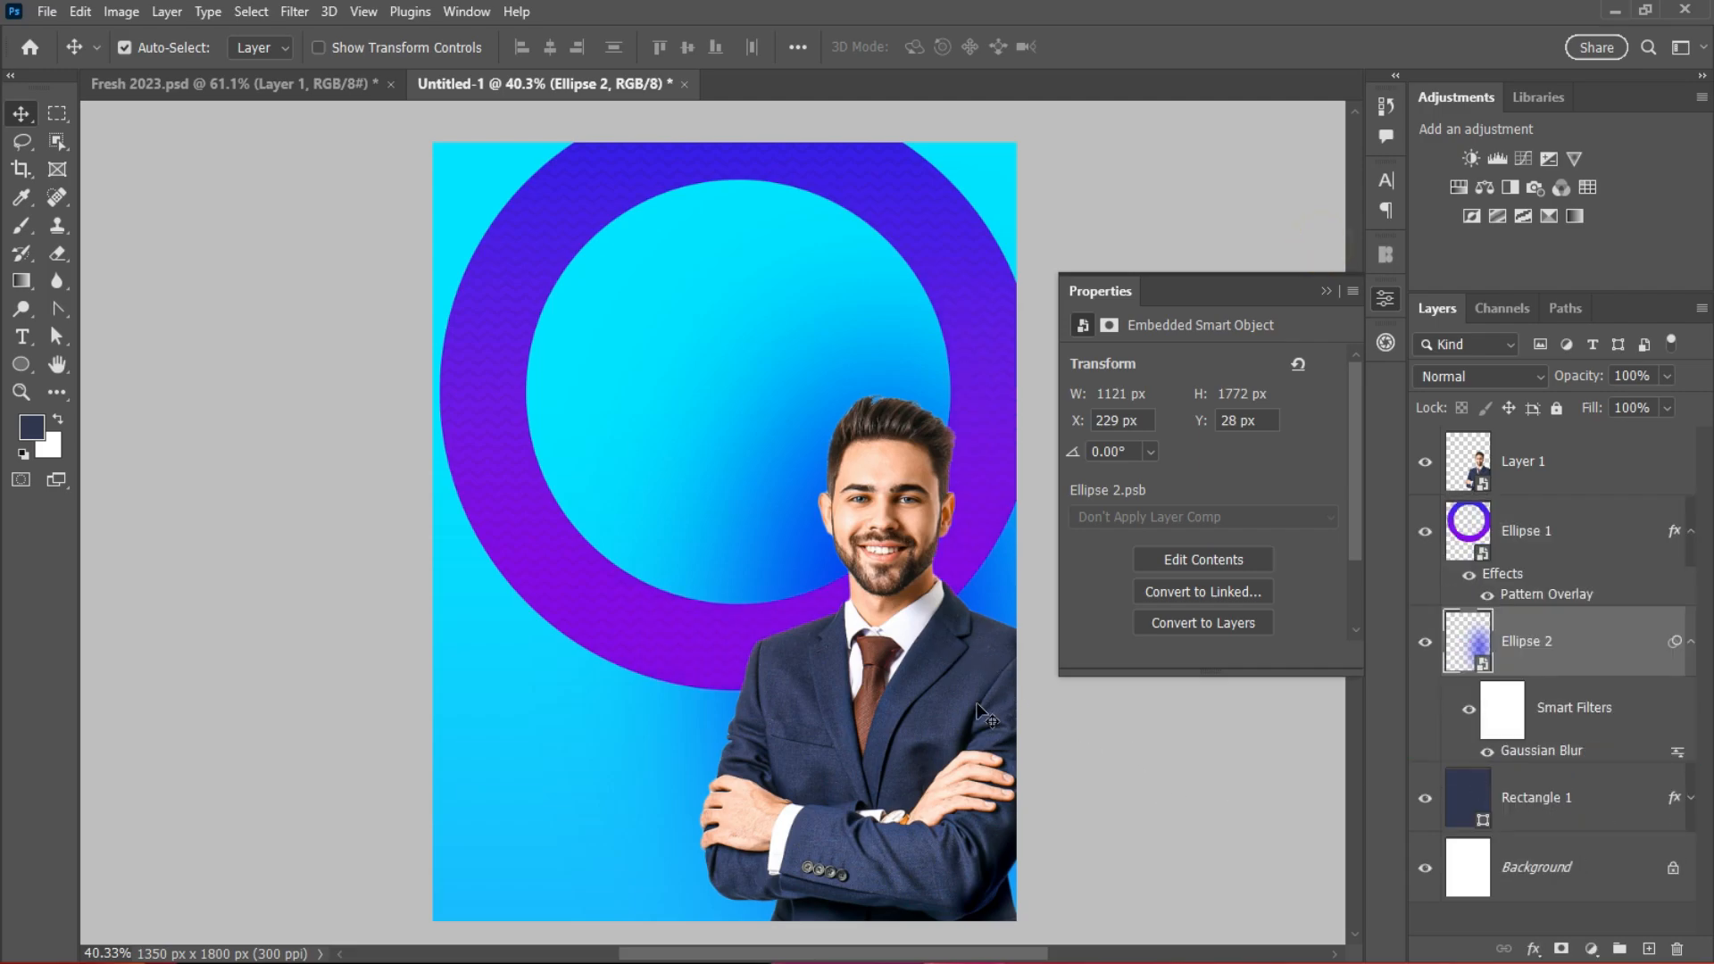
click(528, 757)
click(271, 87)
Step: Bring in the crowd photo from Fresh 2023.psd and stretch it to 1350 × 1844 px
drag(859, 384, 688, 546)
scroll(692, 677, up, 3)
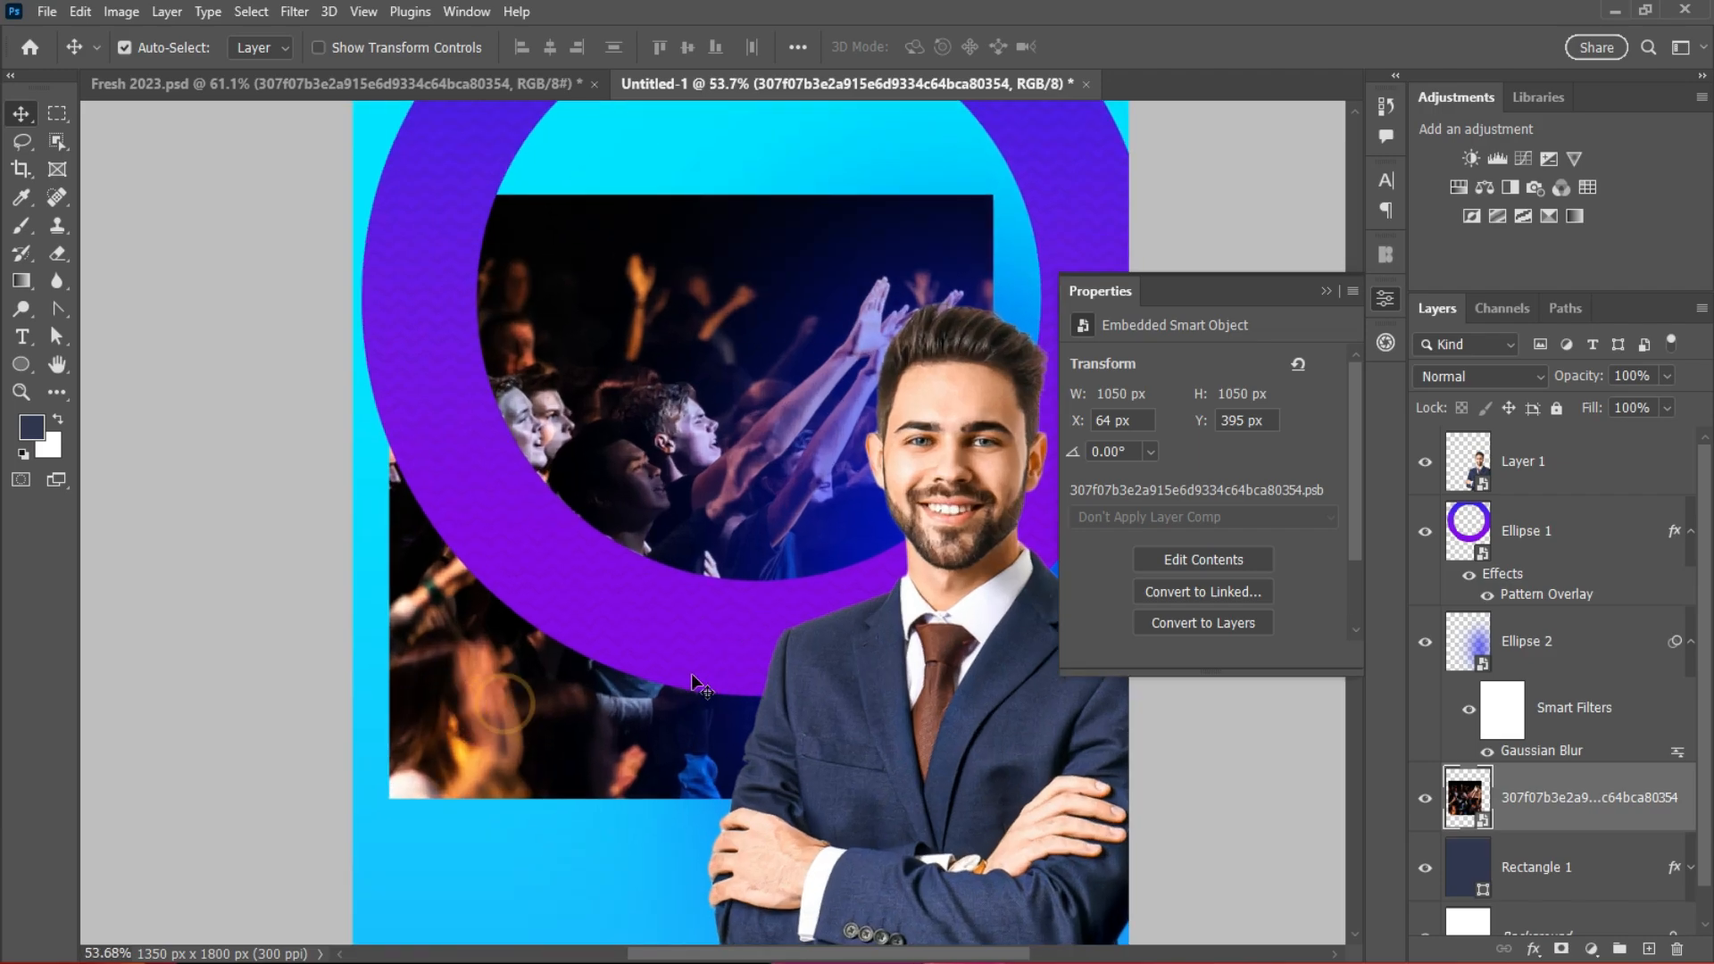
click(475, 698)
key(ctrl+t)
scroll(696, 637, down, 3)
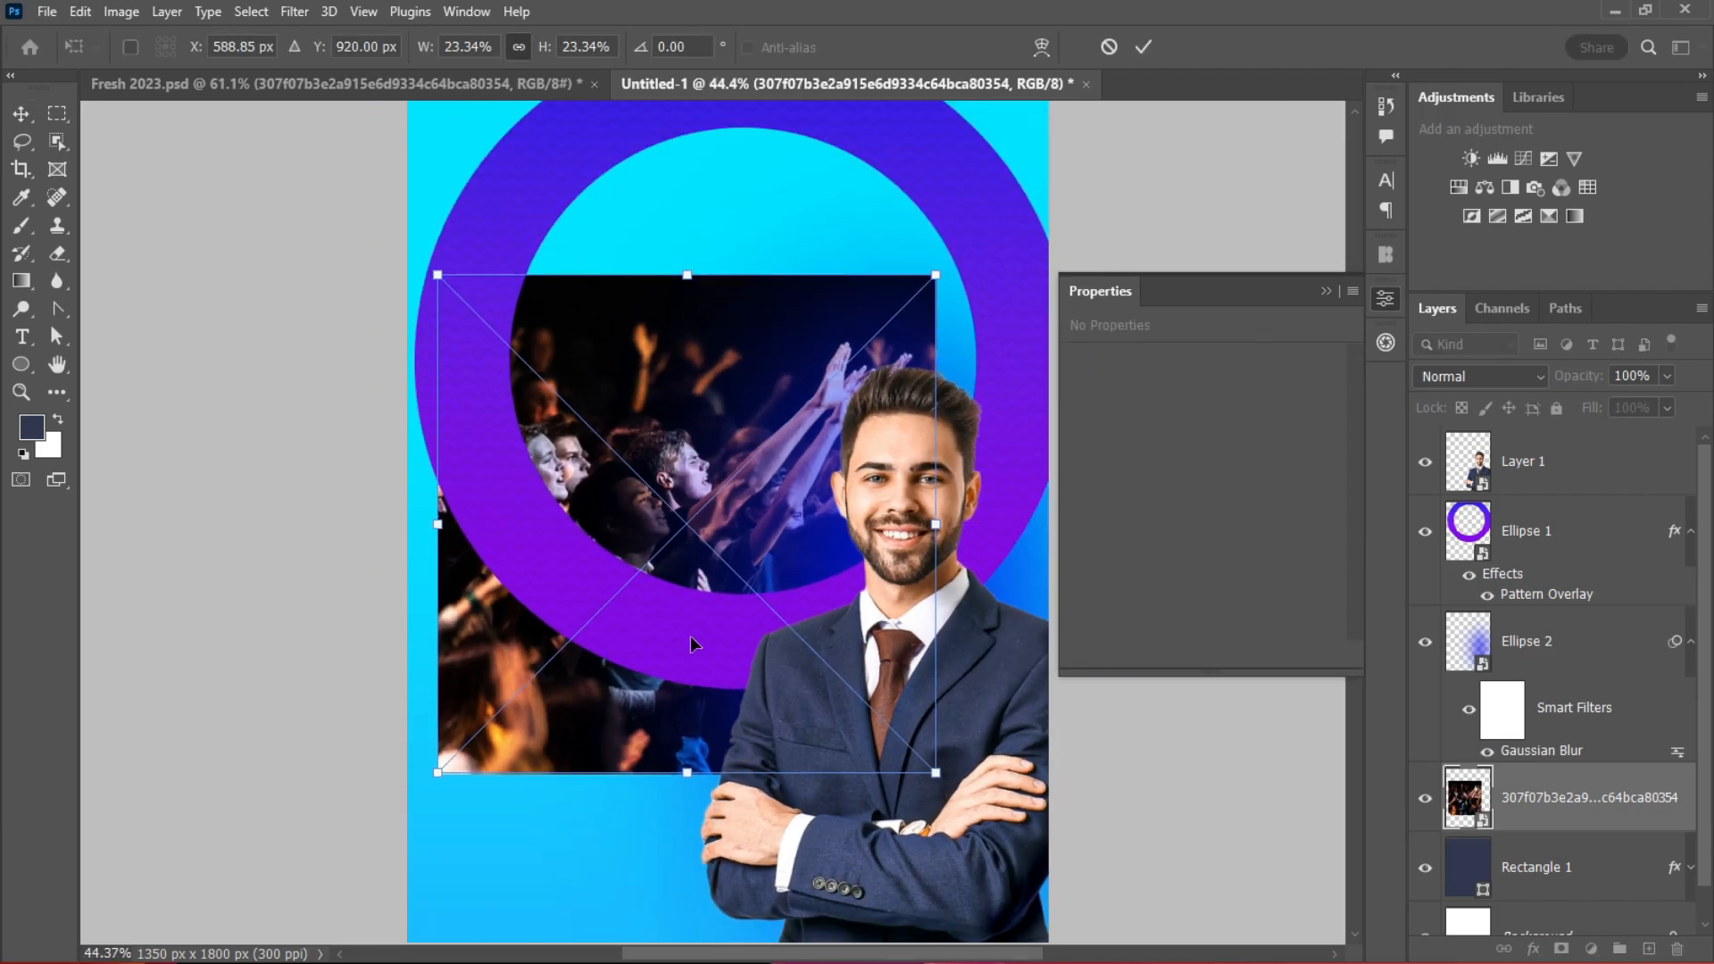
drag(917, 537, 993, 539)
drag(487, 540, 461, 540)
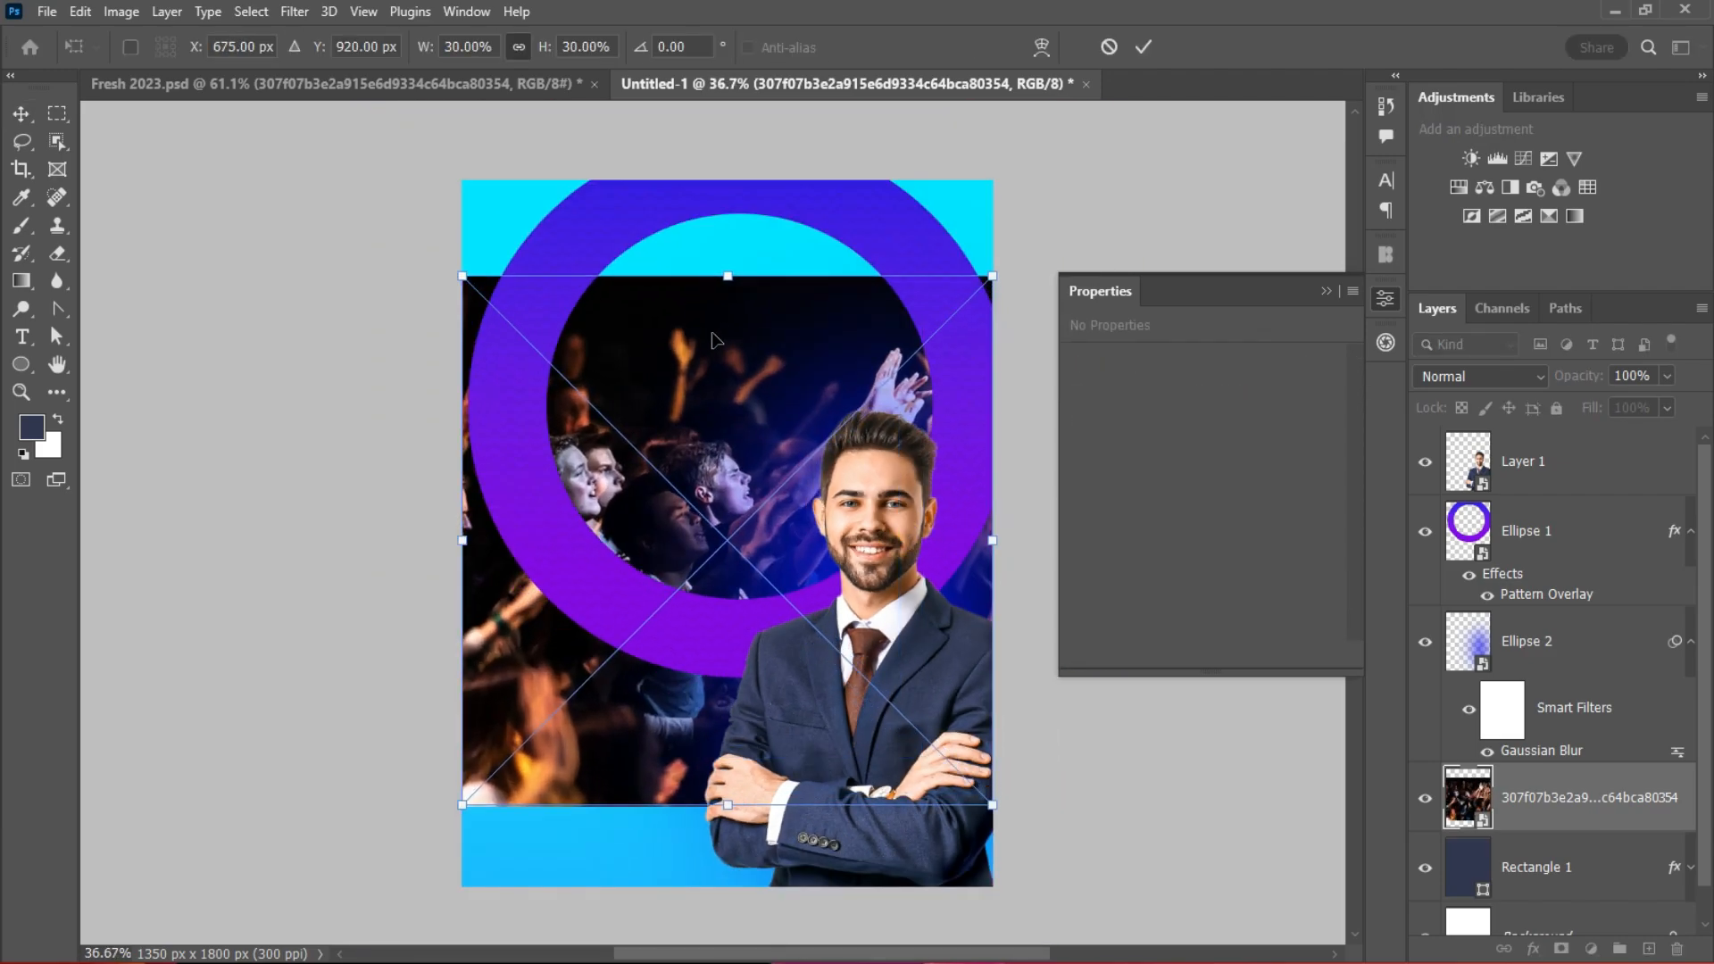
drag(727, 276, 728, 174)
drag(727, 804, 728, 897)
click(1143, 48)
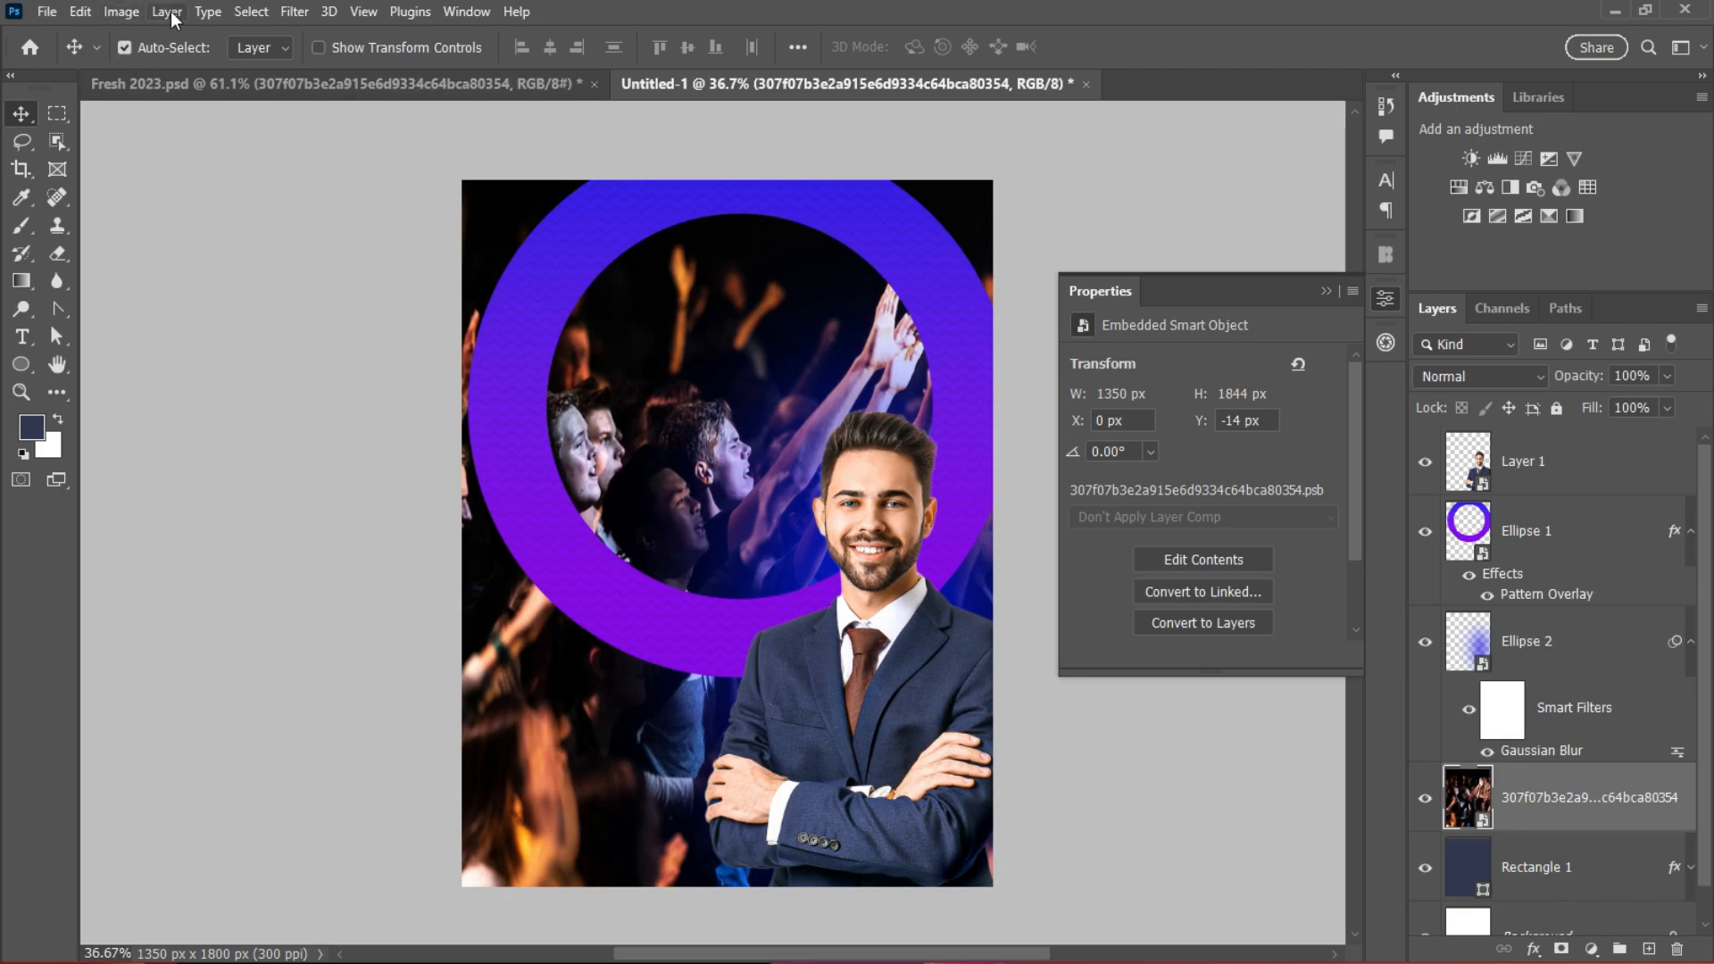
Step: Convert the crowd photo to Black & White and set its blend mode to Overlay
click(117, 13)
mouse_move(179, 64)
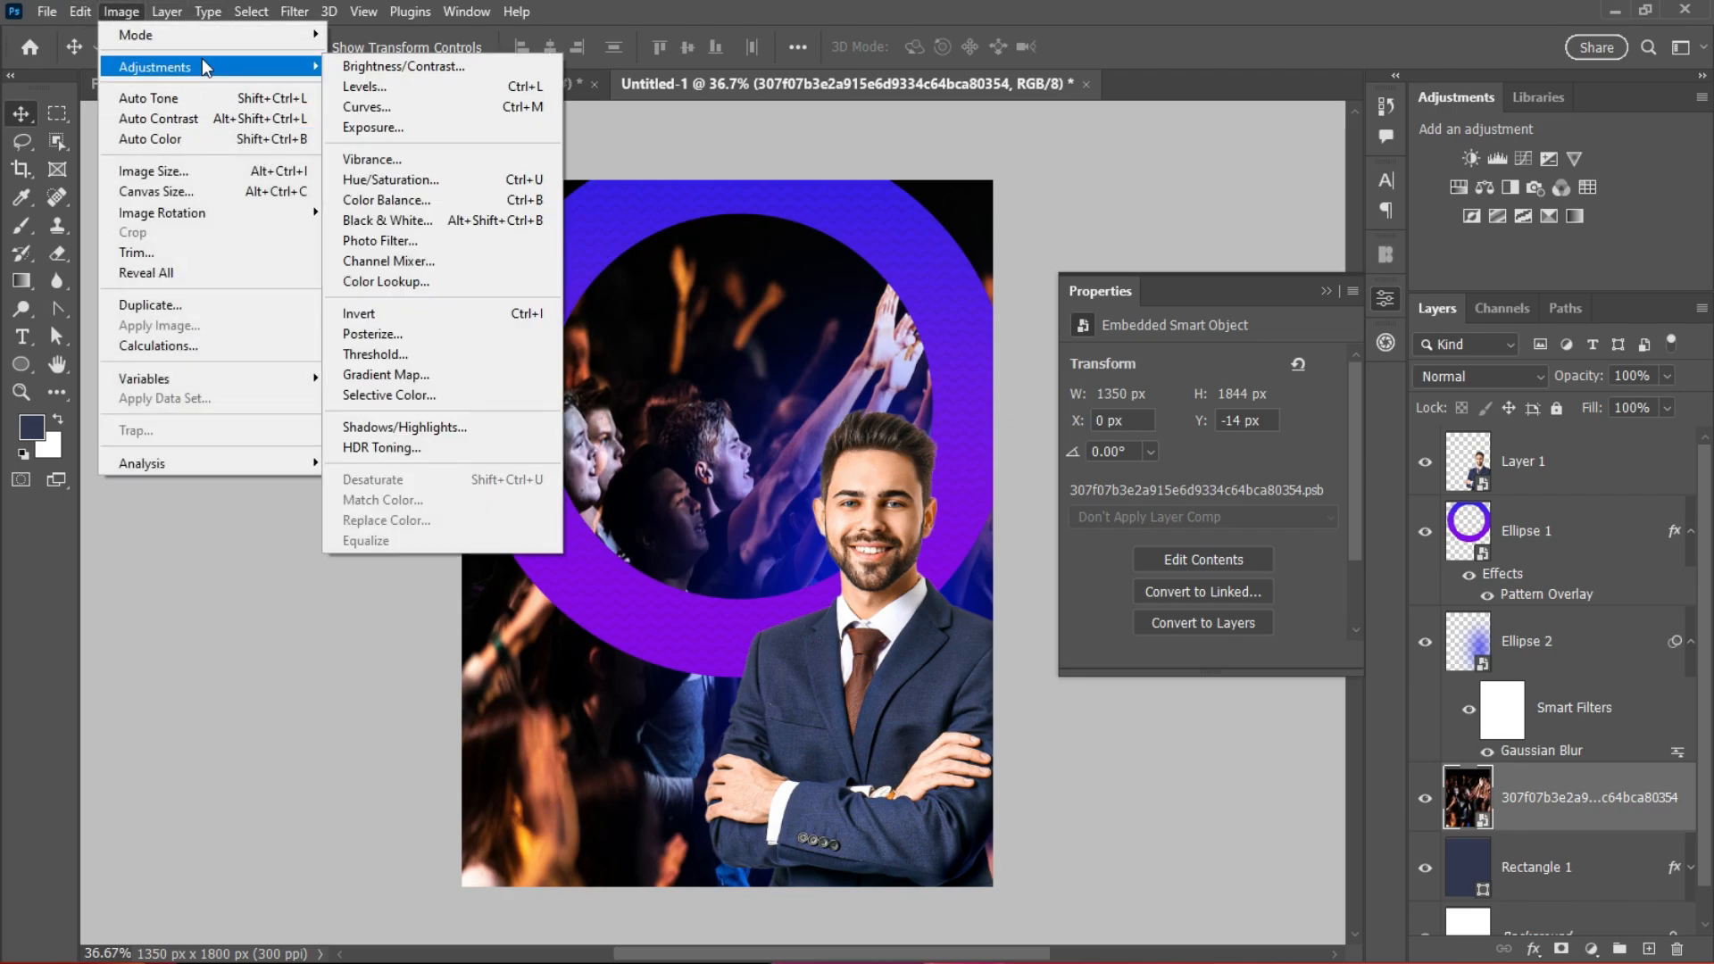
click(389, 220)
click(1031, 137)
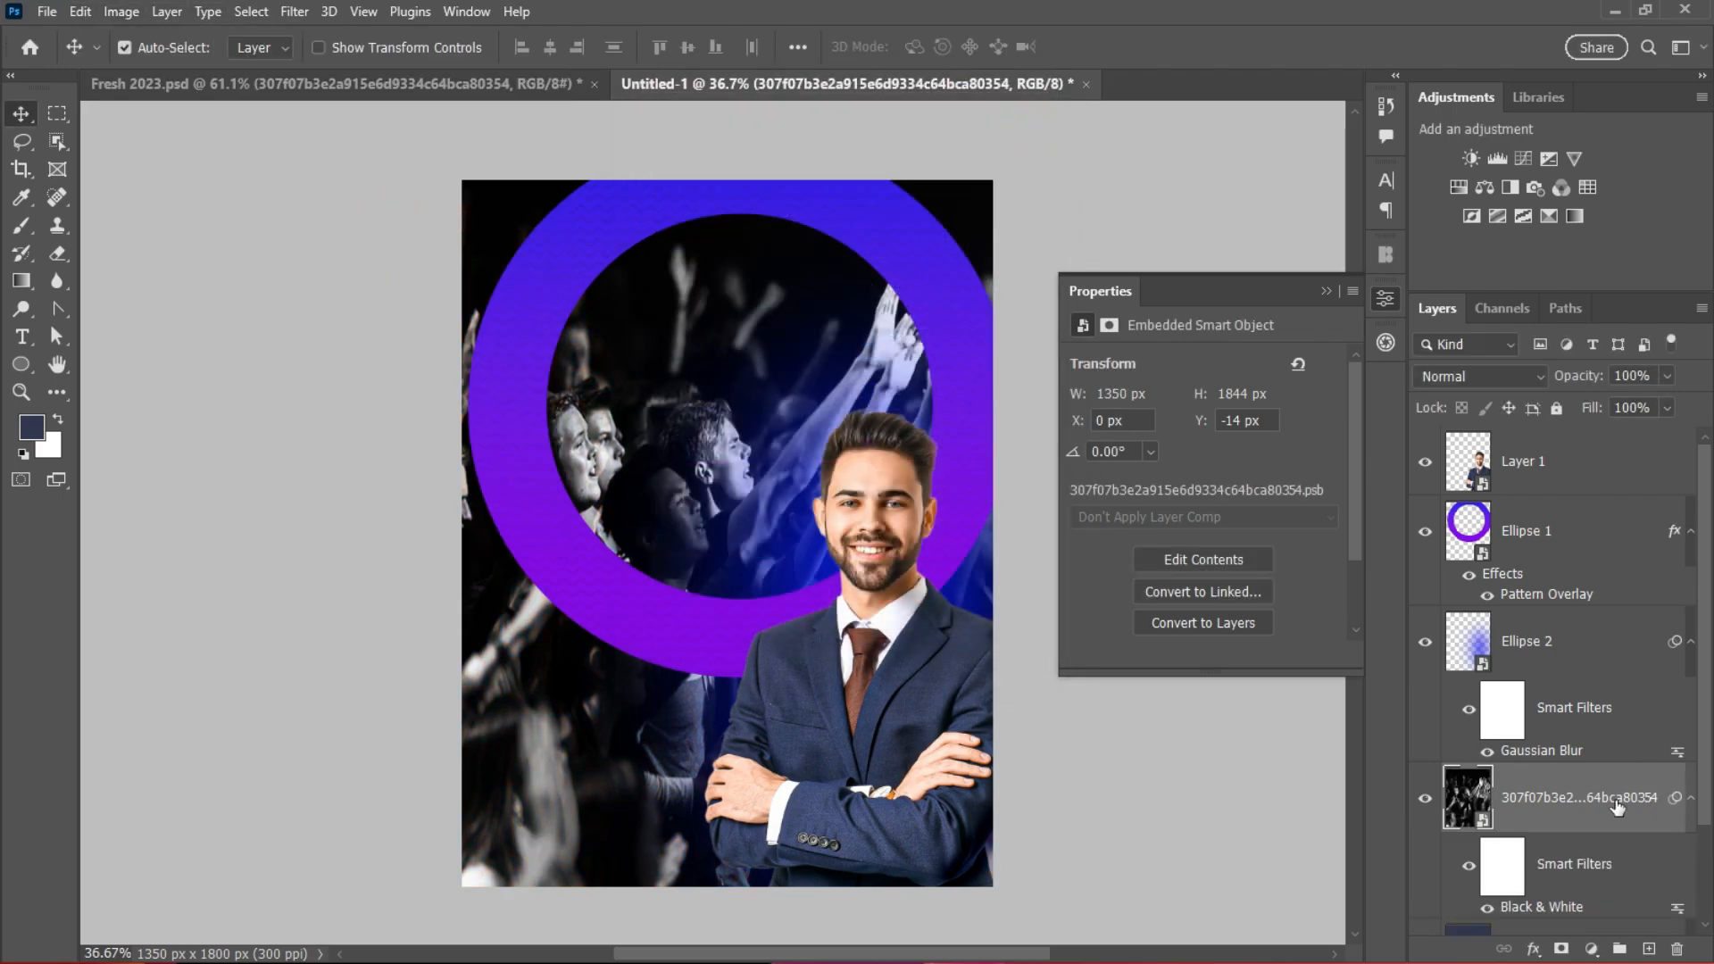
click(1534, 379)
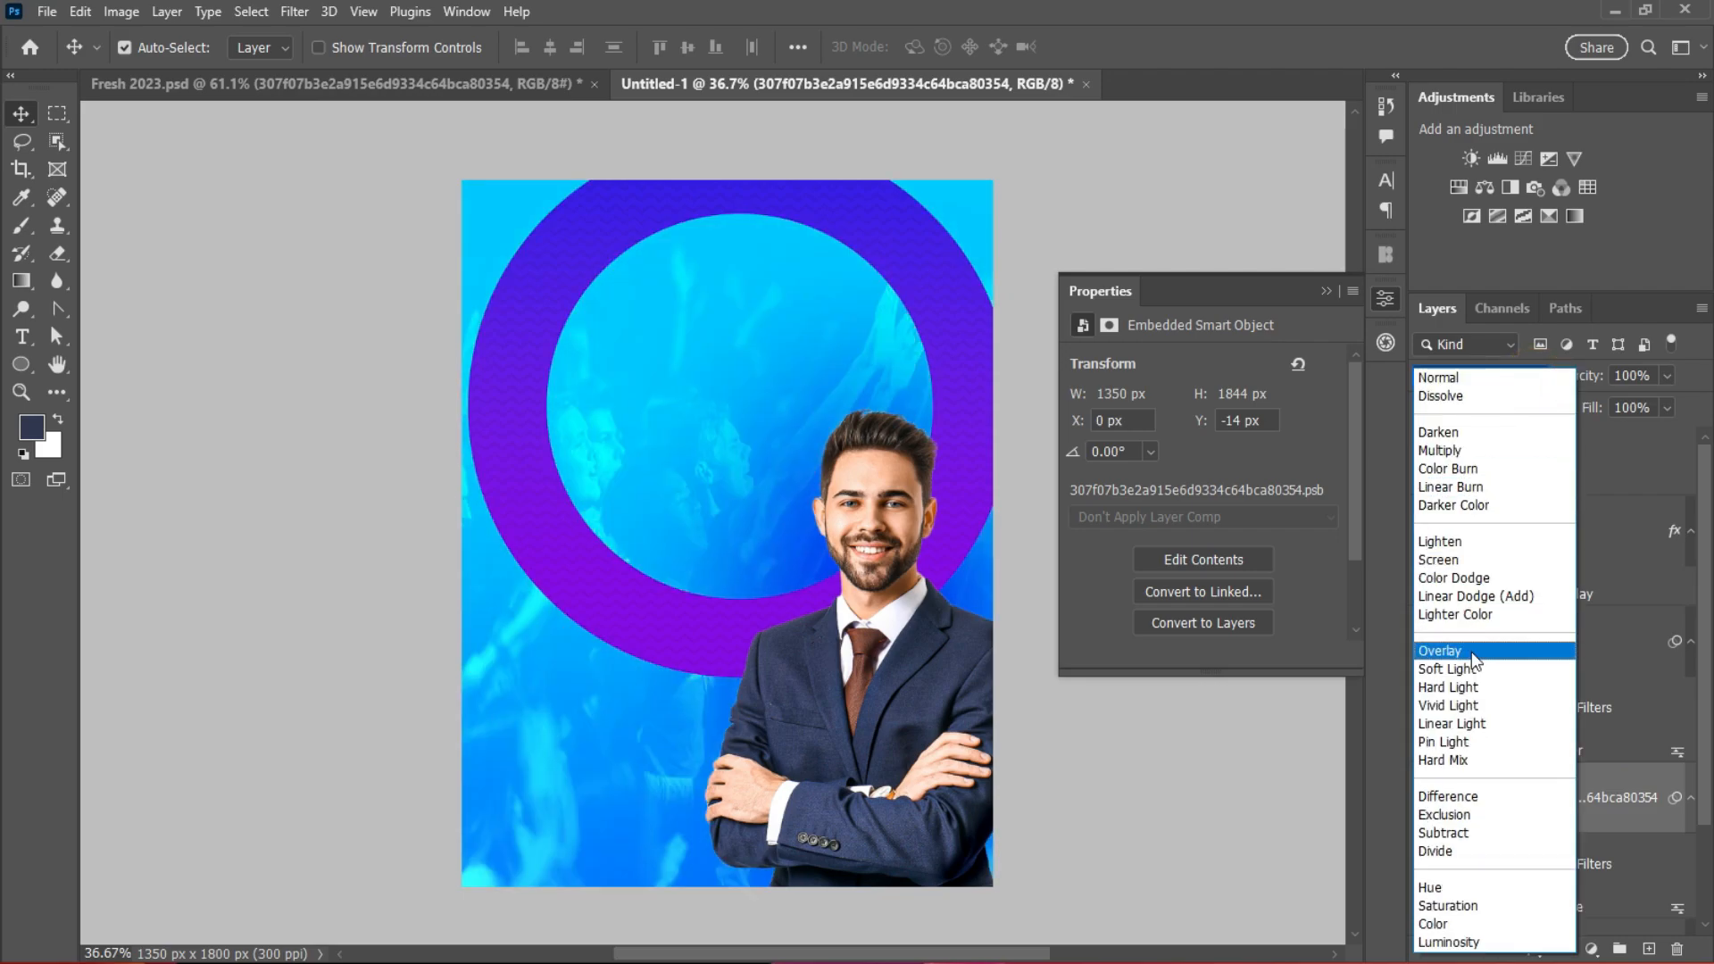
click(1471, 651)
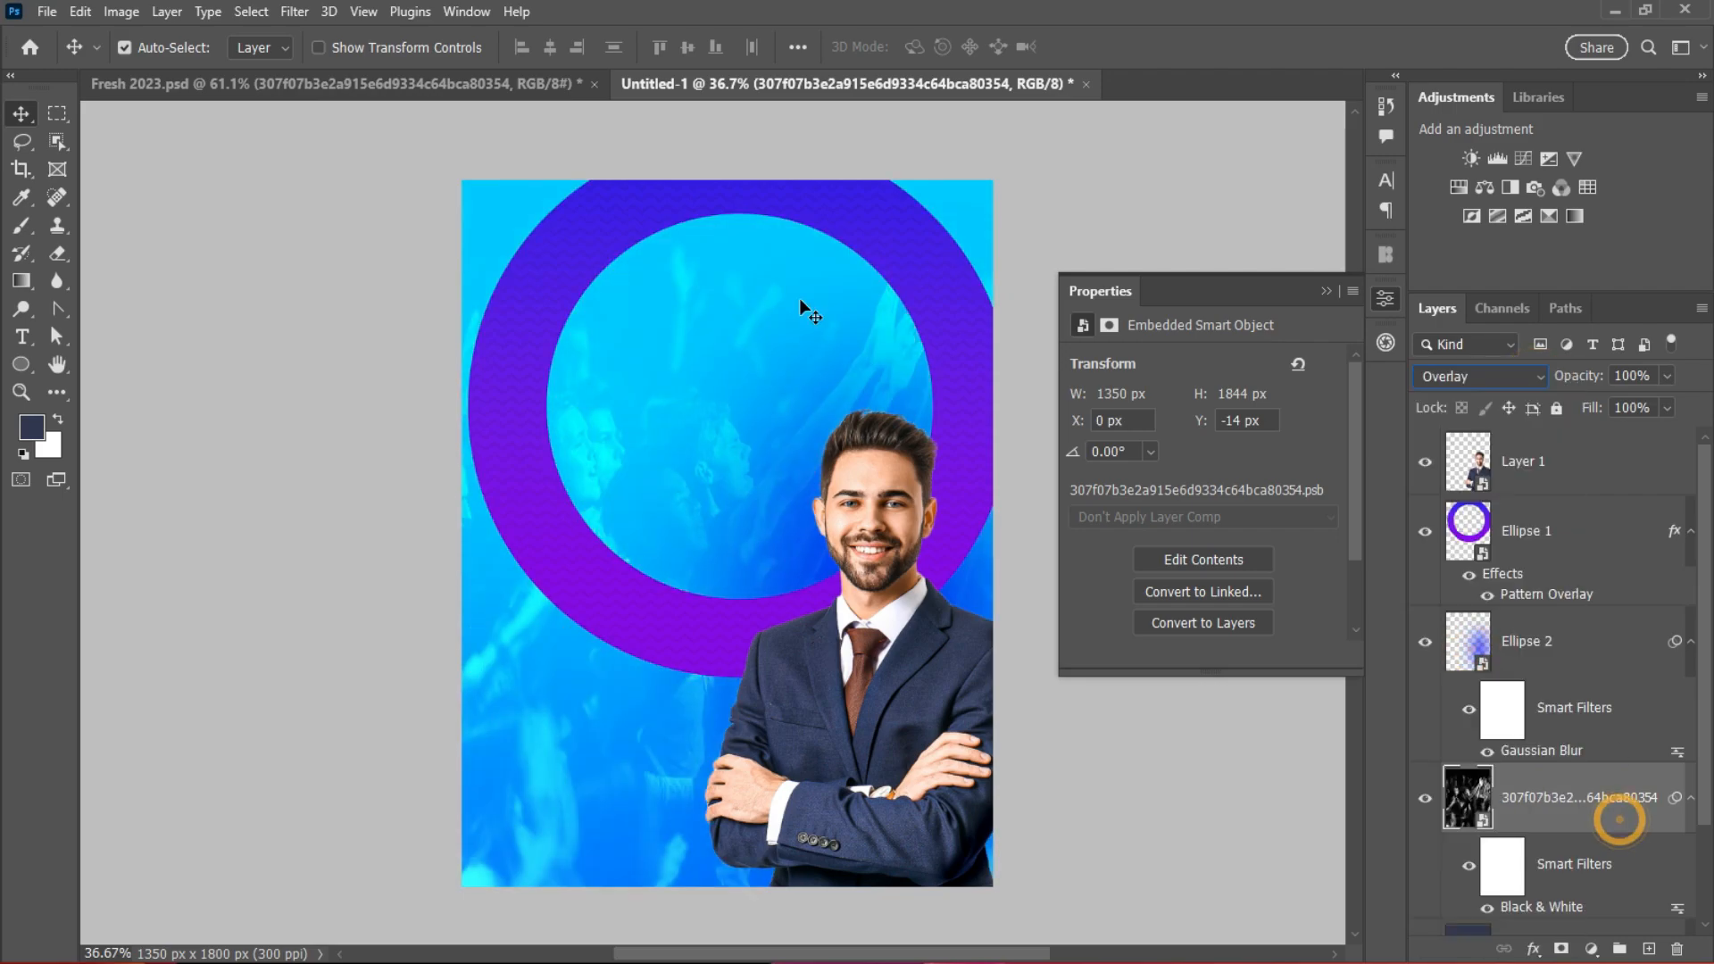
Step: Apply a Gaussian Blur with a radius of about 9.4 to the crowd layer
click(295, 11)
mouse_move(406, 275)
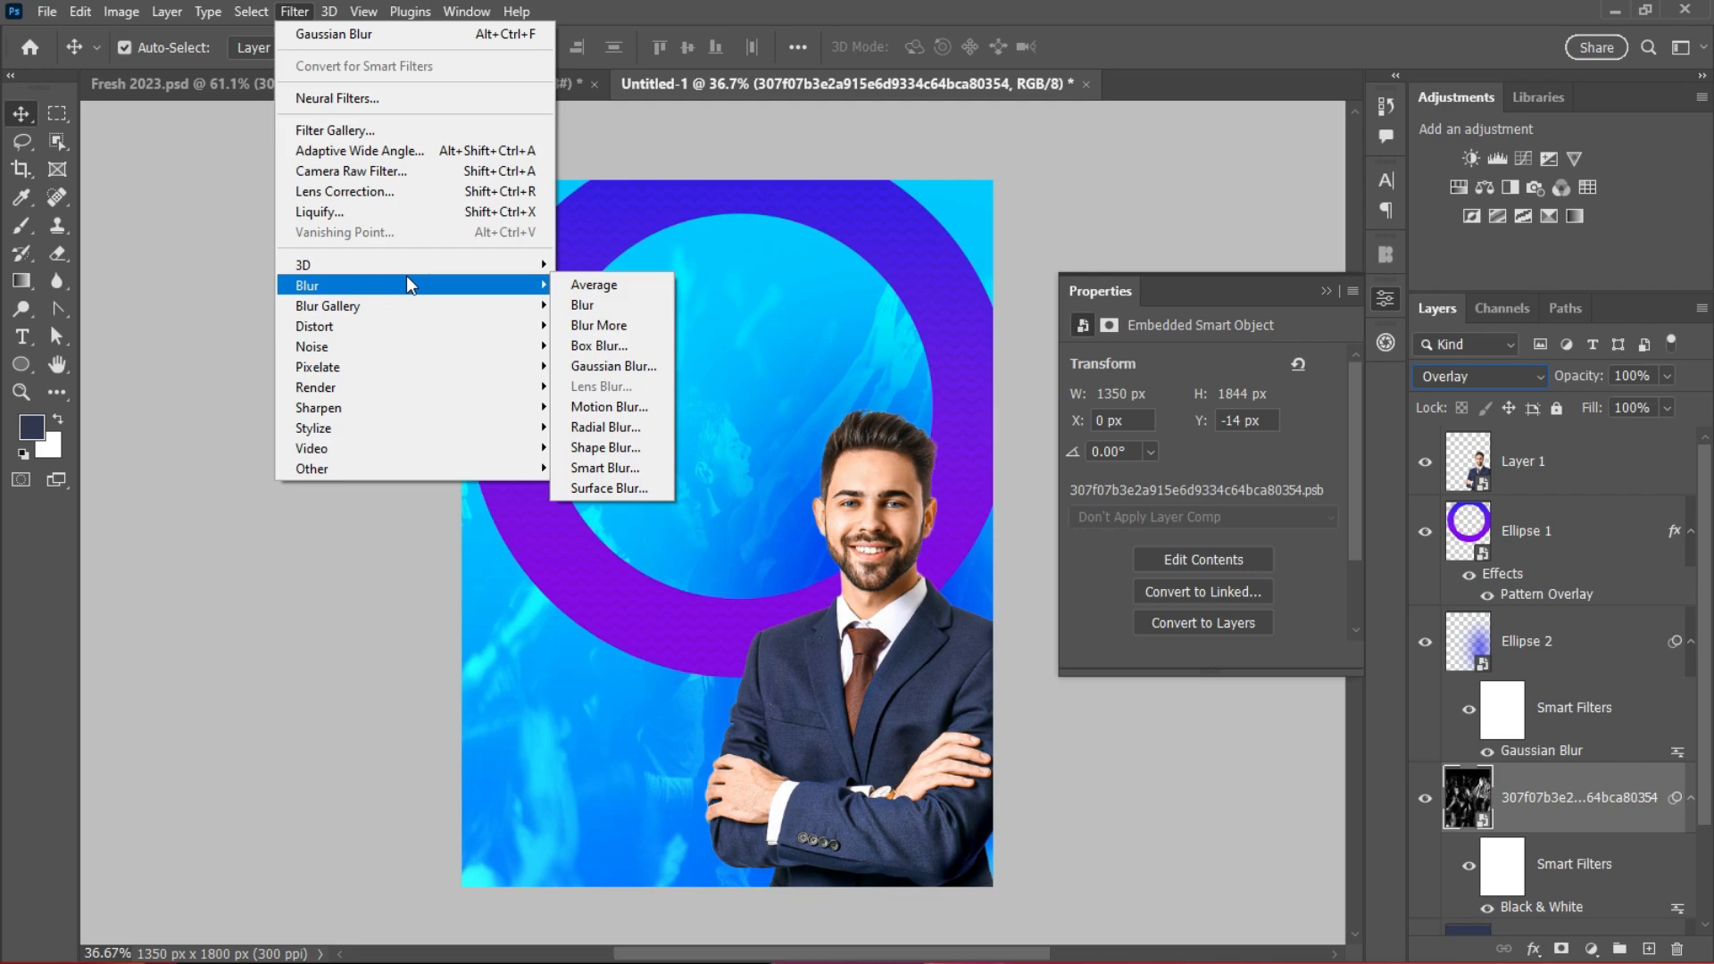
click(613, 363)
drag(1212, 539, 1133, 537)
click(1321, 243)
Step: Zoom out slightly and nudge the businessman (Layer 1) a little to the right
key(v)
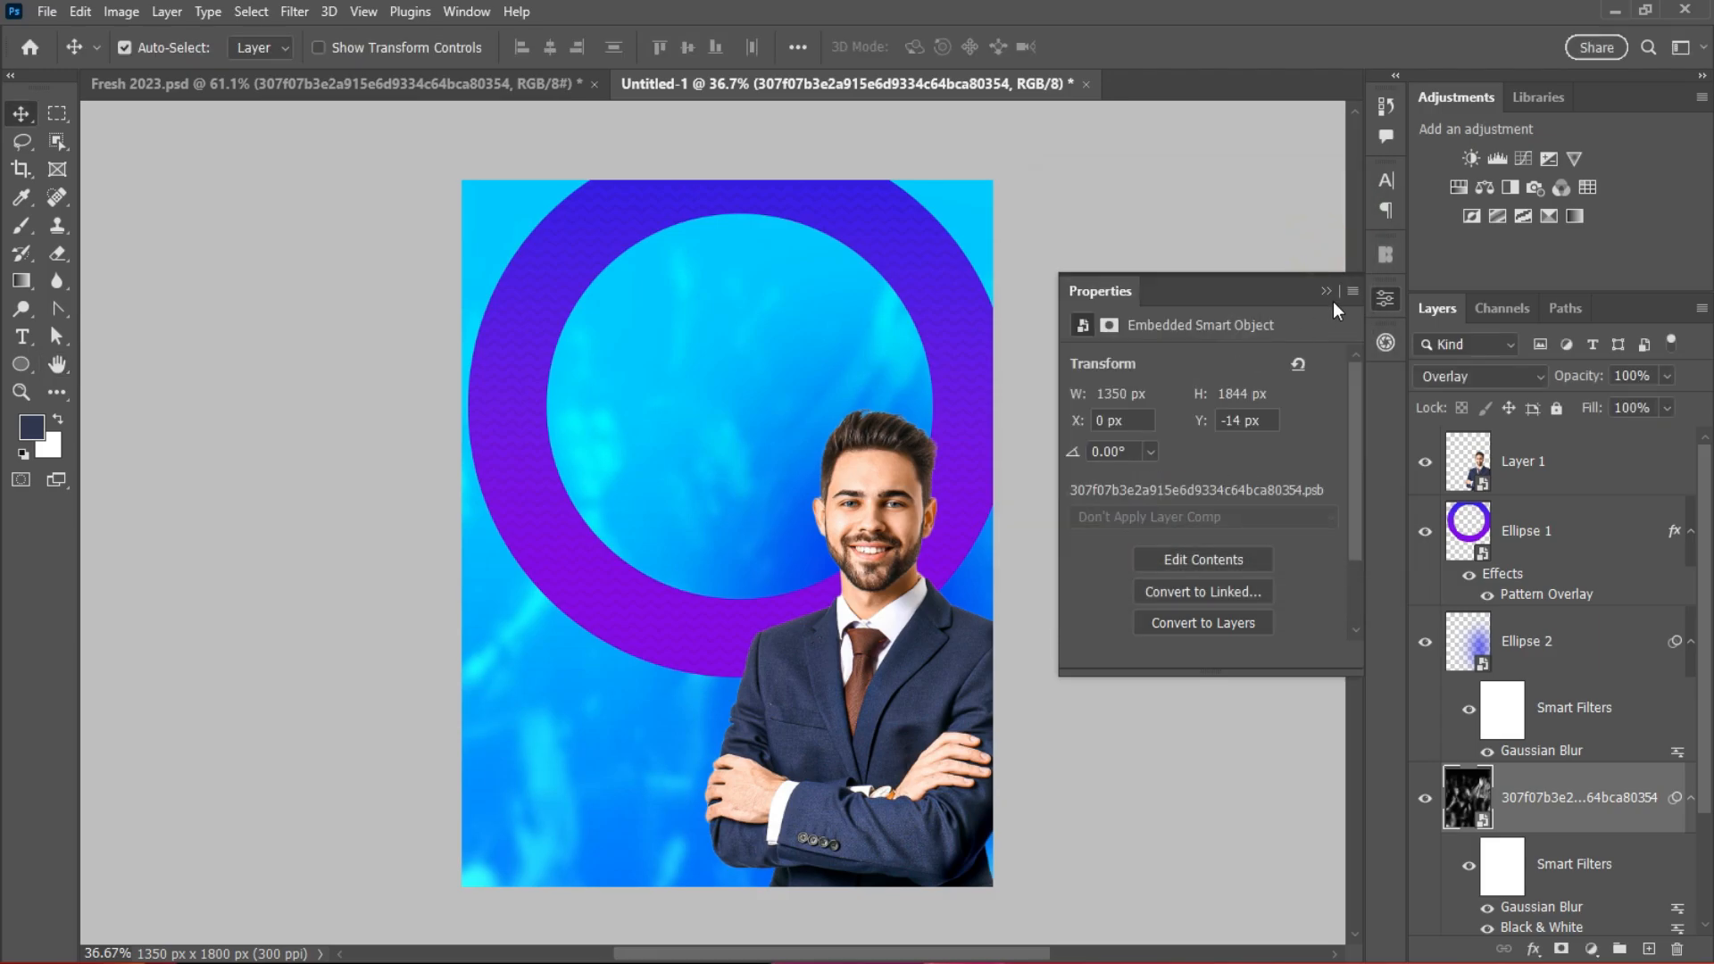
key(ctrl+minus)
drag(884, 604, 898, 652)
scroll(893, 635, up, 2)
scroll(881, 664, down, 1)
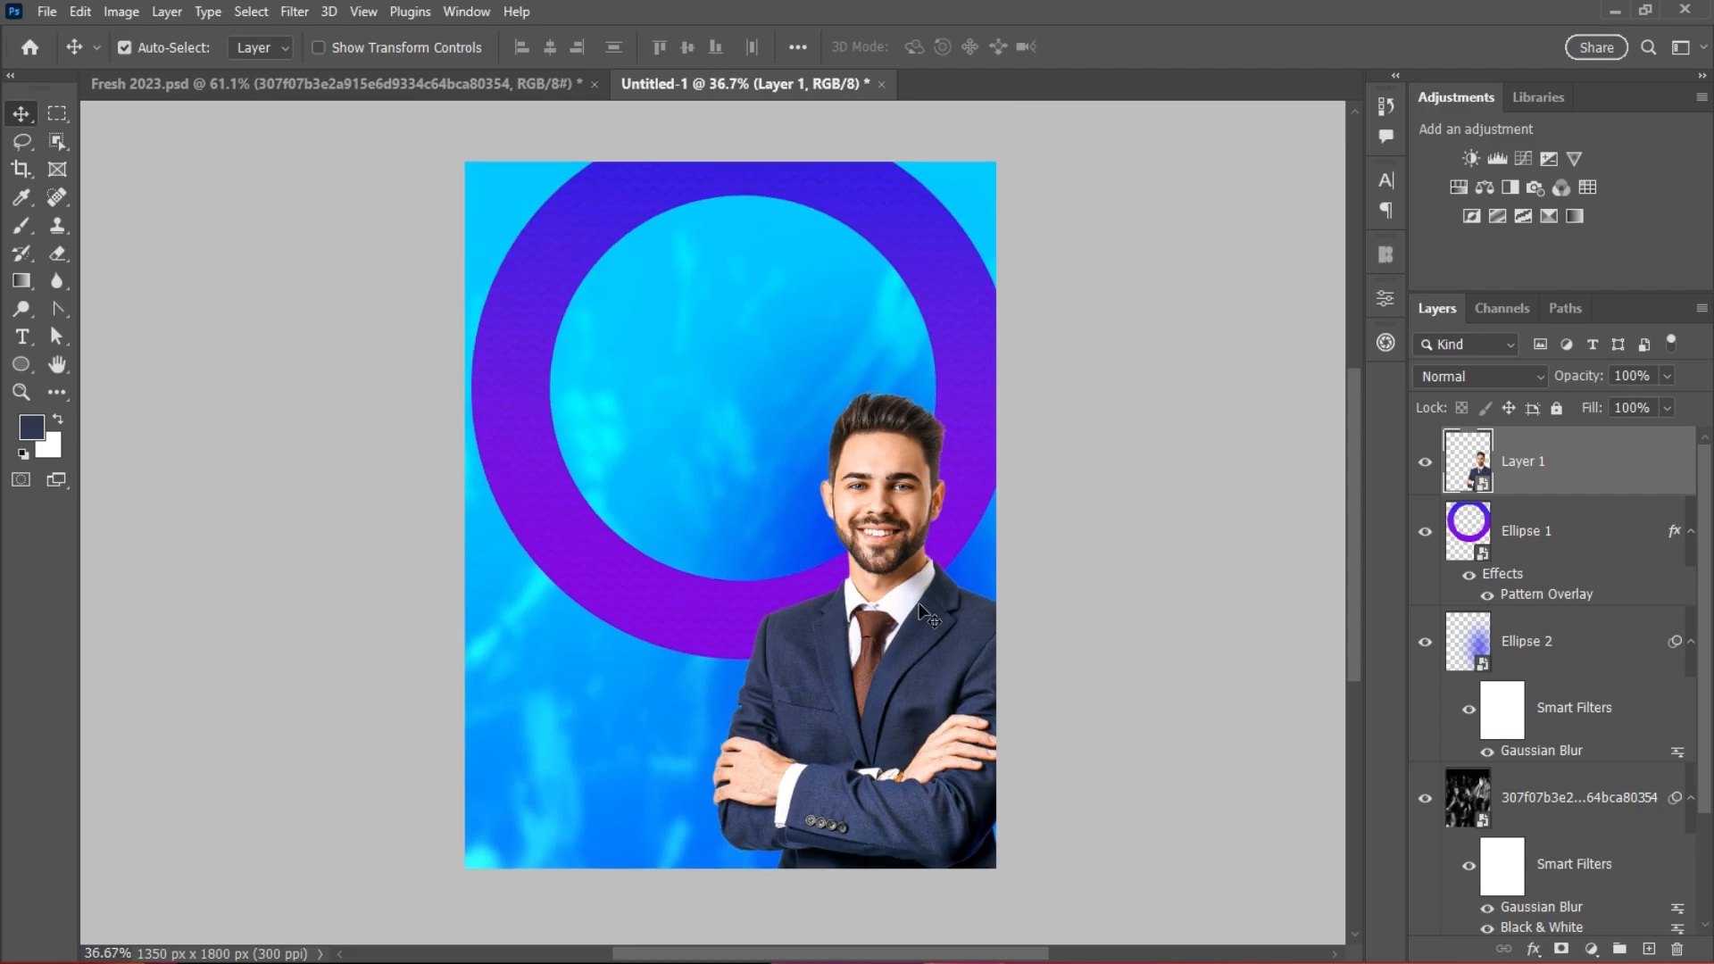
scroll(865, 672, up, 1)
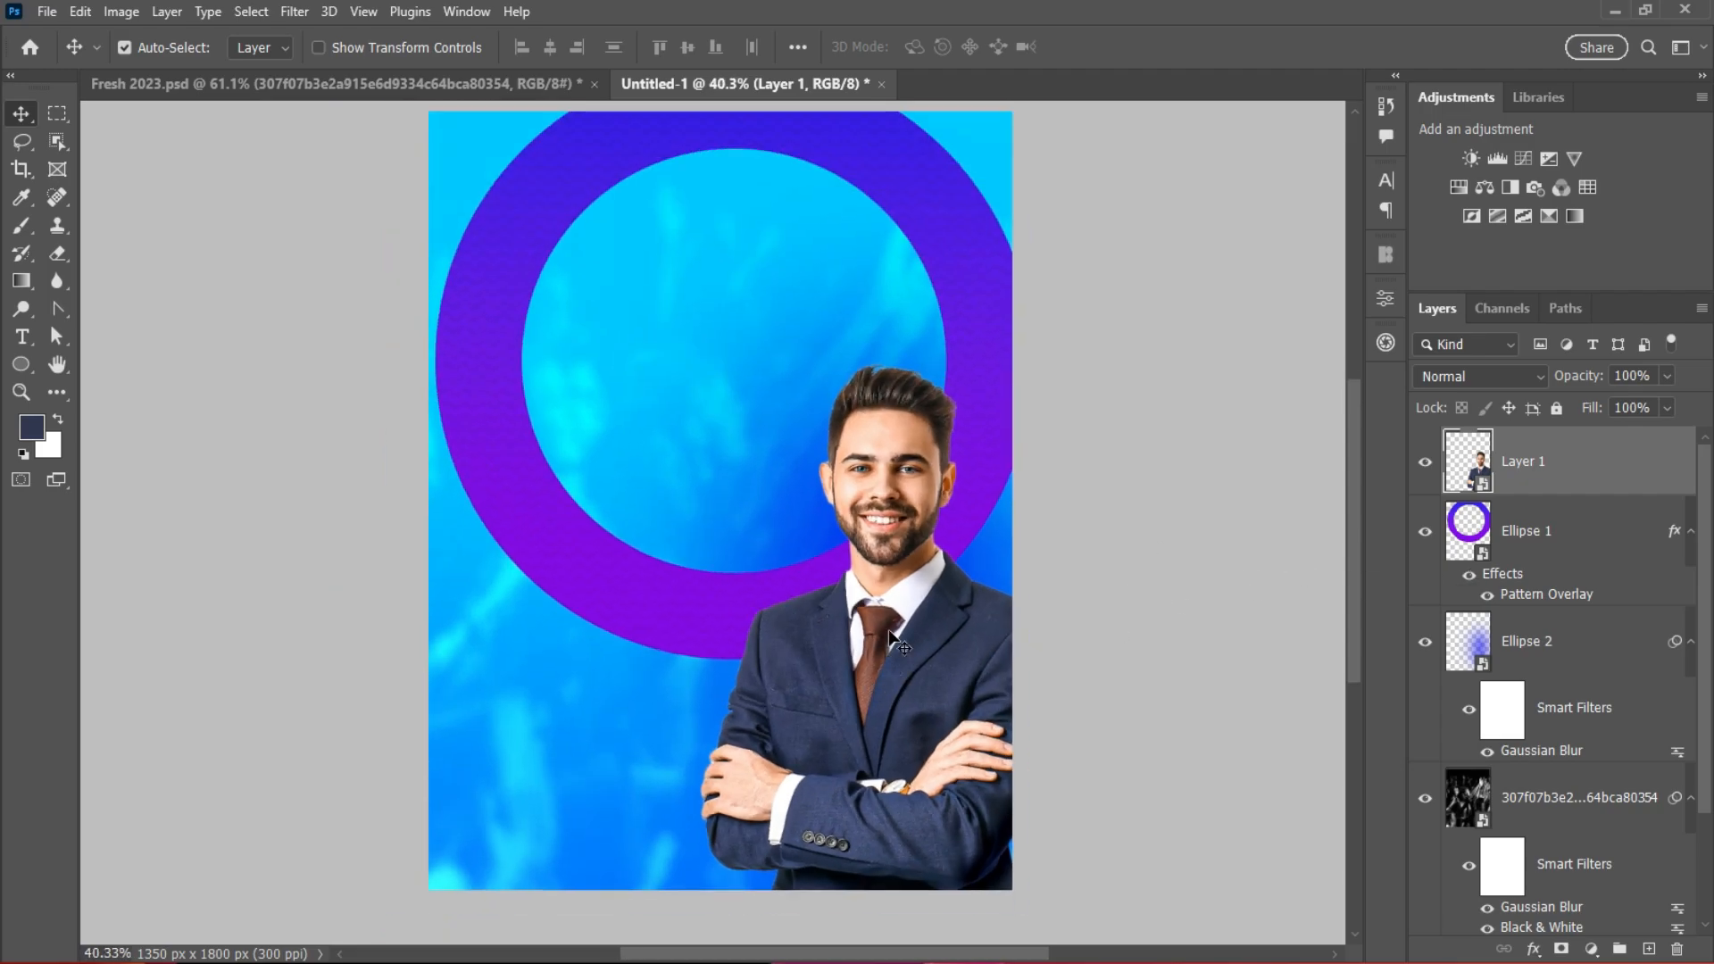
click(210, 12)
mouse_move(121, 12)
mouse_move(224, 67)
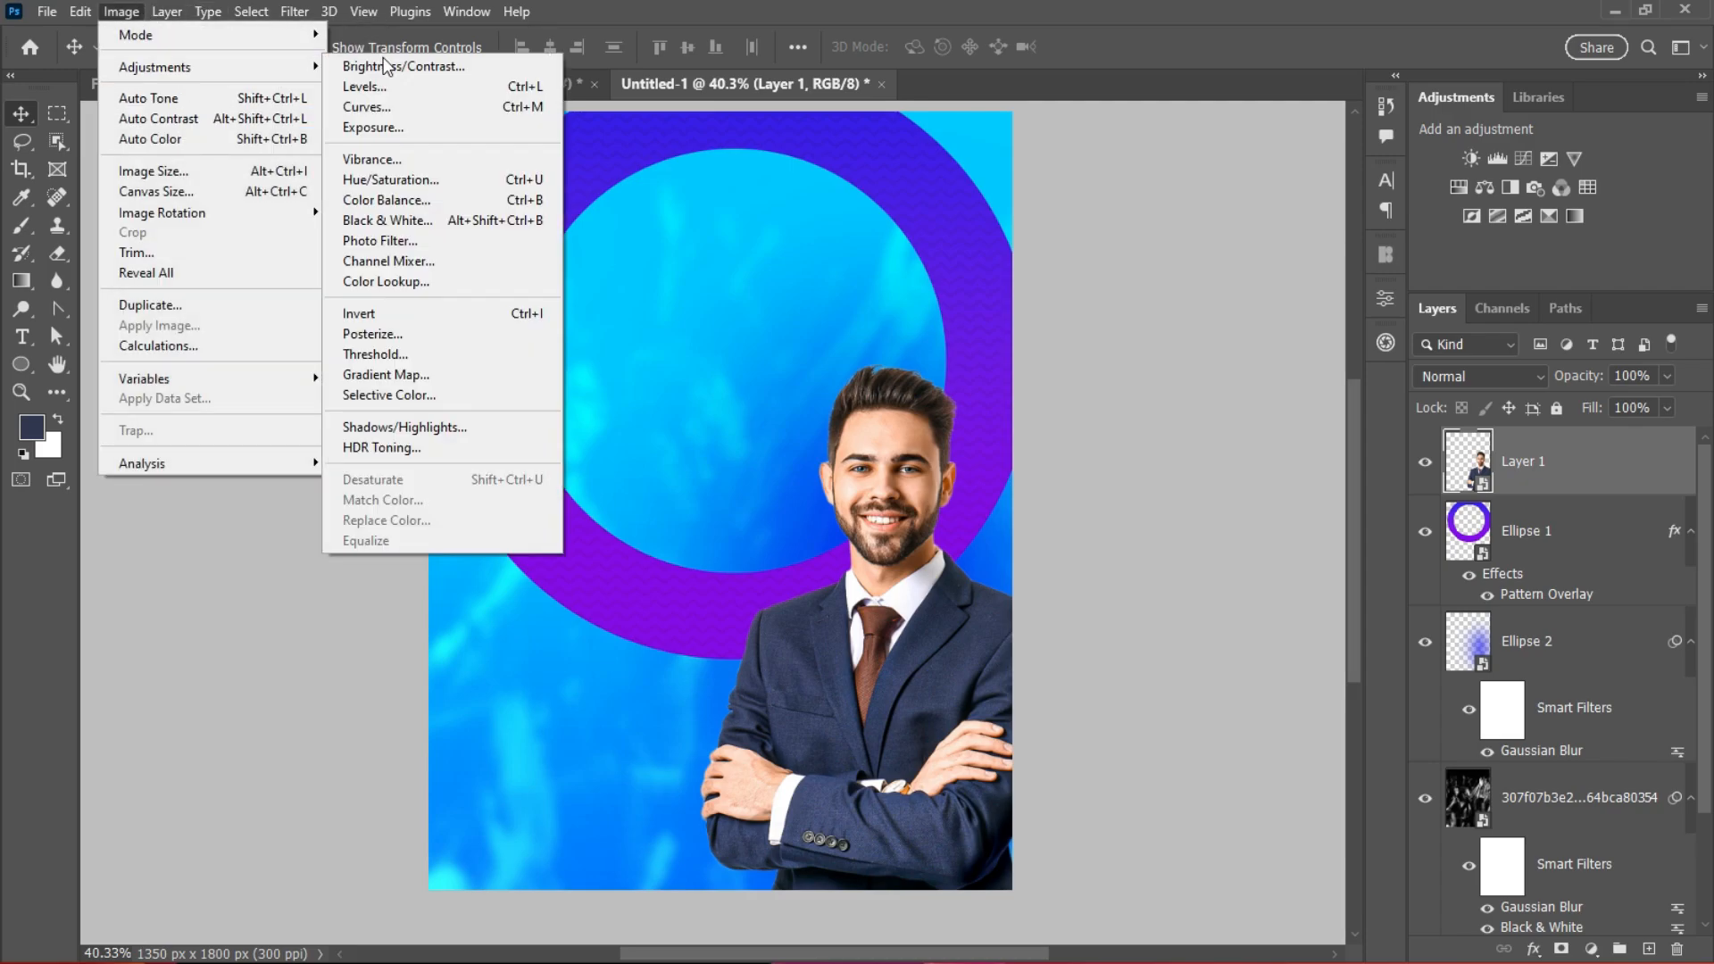
click(386, 221)
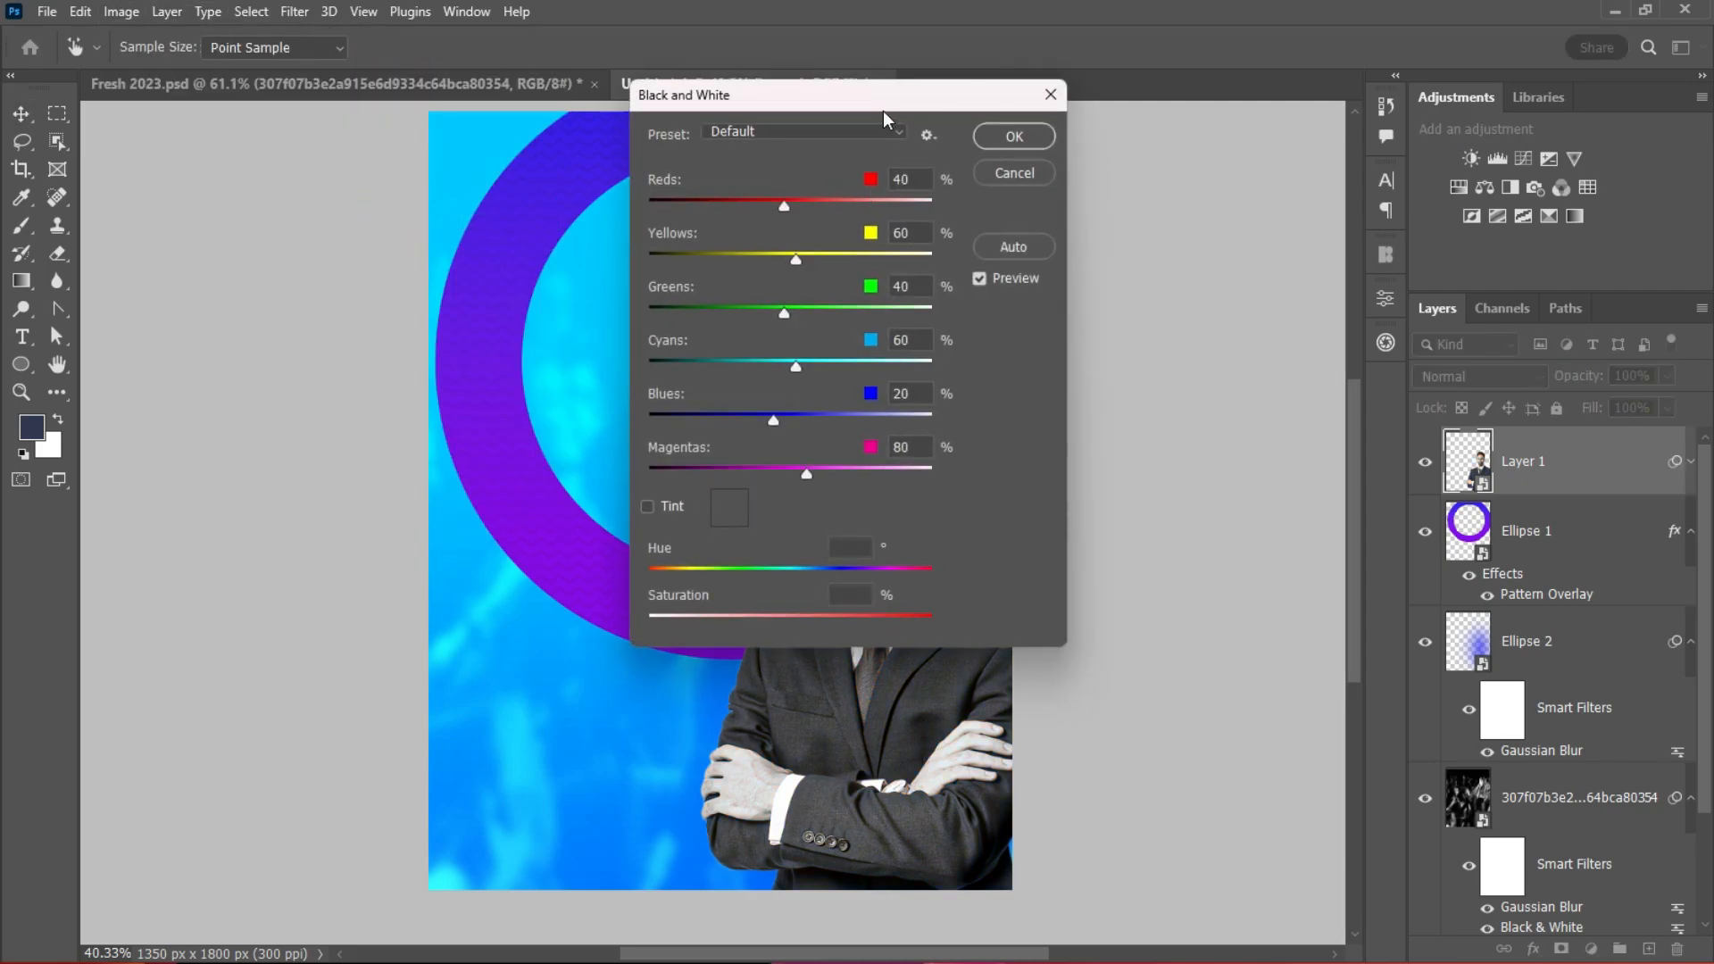
drag(882, 107, 1340, 270)
drag(1256, 536, 1291, 536)
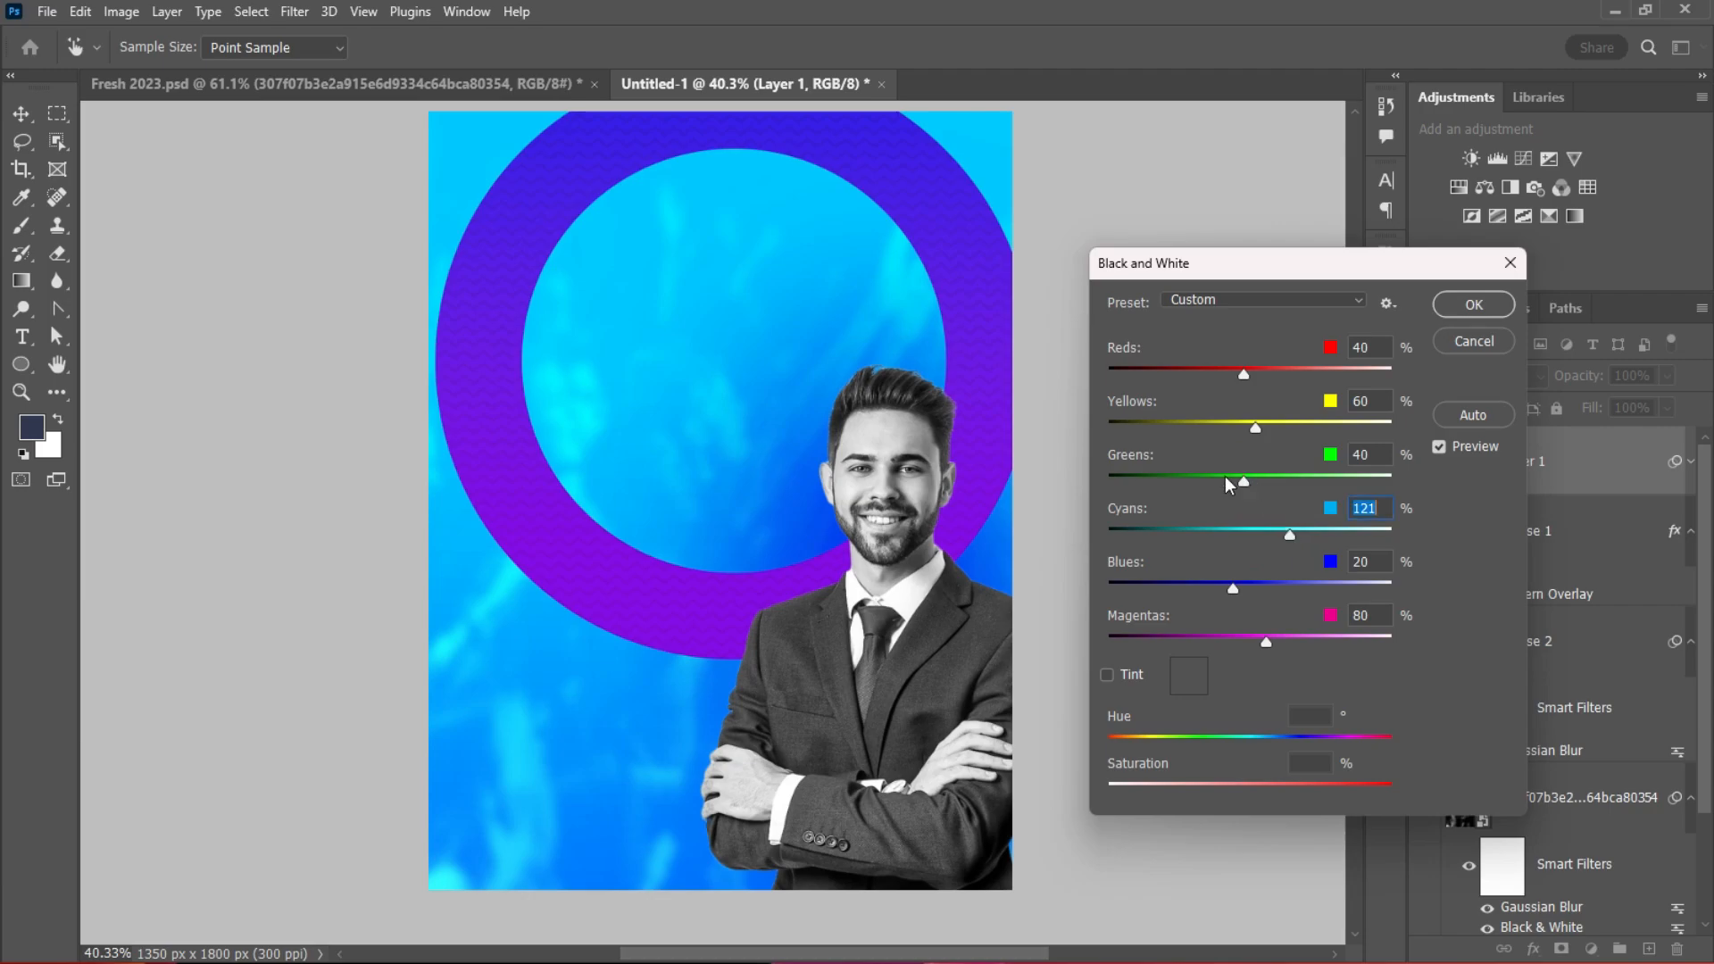
drag(1243, 479, 1237, 423)
mouse_move(1239, 370)
mouse_down()
mouse_move(1201, 368)
mouse_move(1267, 370)
mouse_move(1240, 369)
mouse_up()
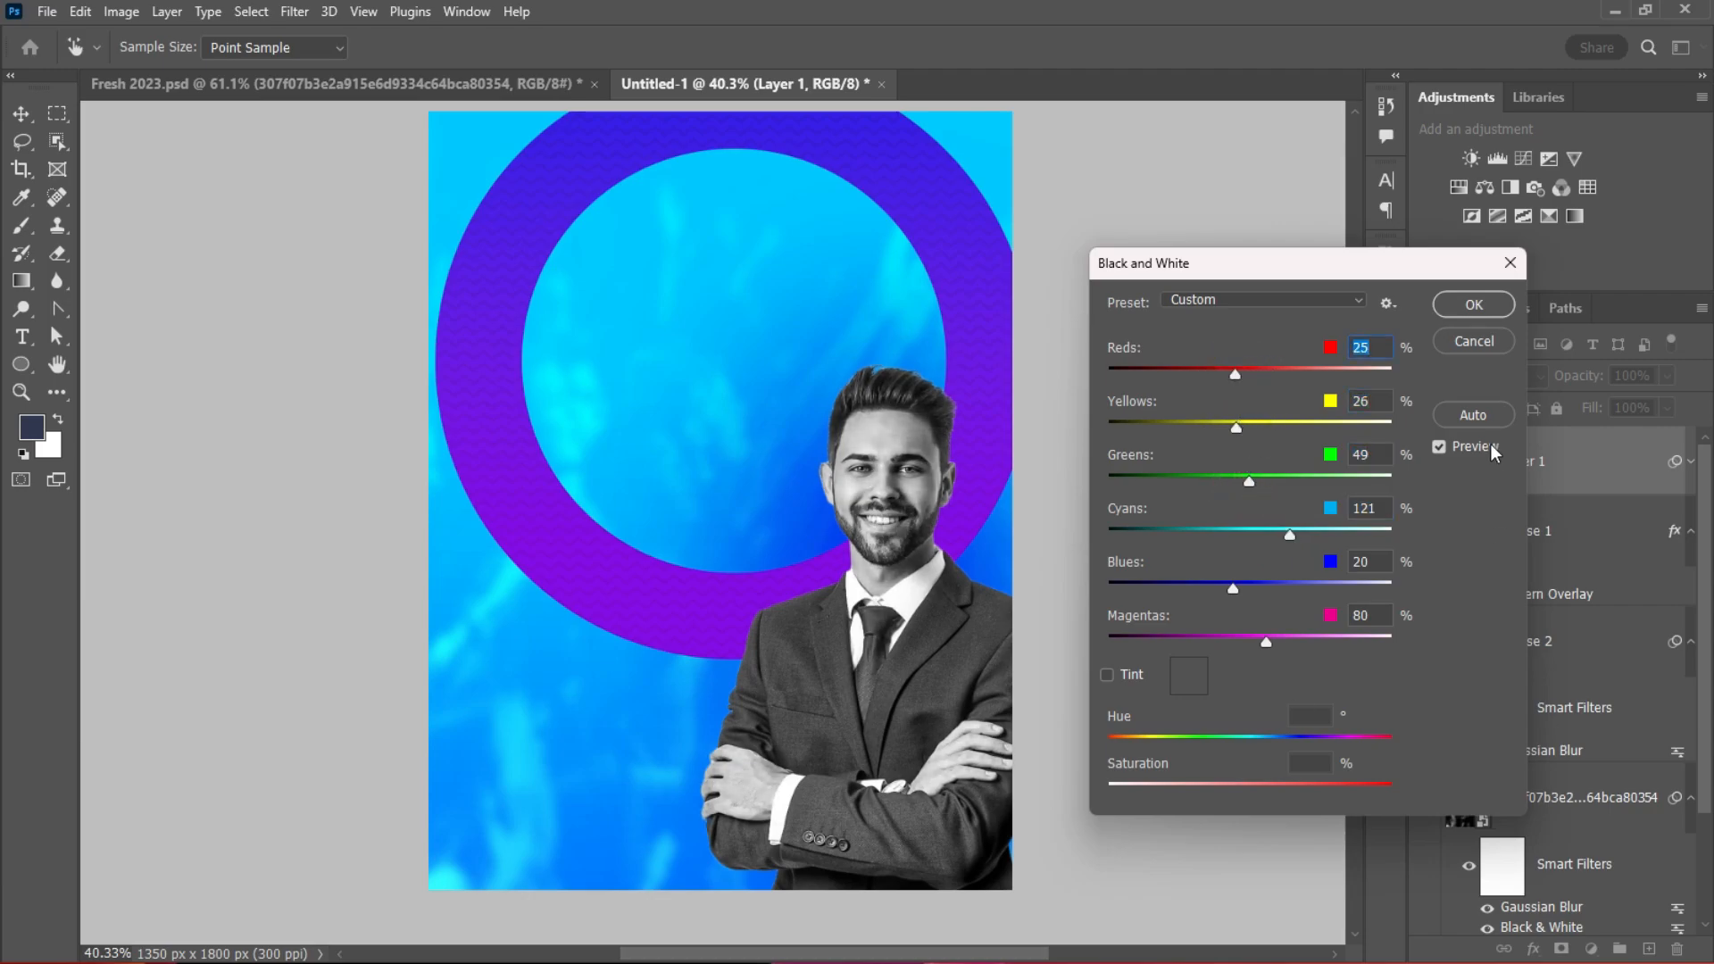
click(1479, 344)
scroll(873, 562, up, 3)
scroll(873, 562, down, 3)
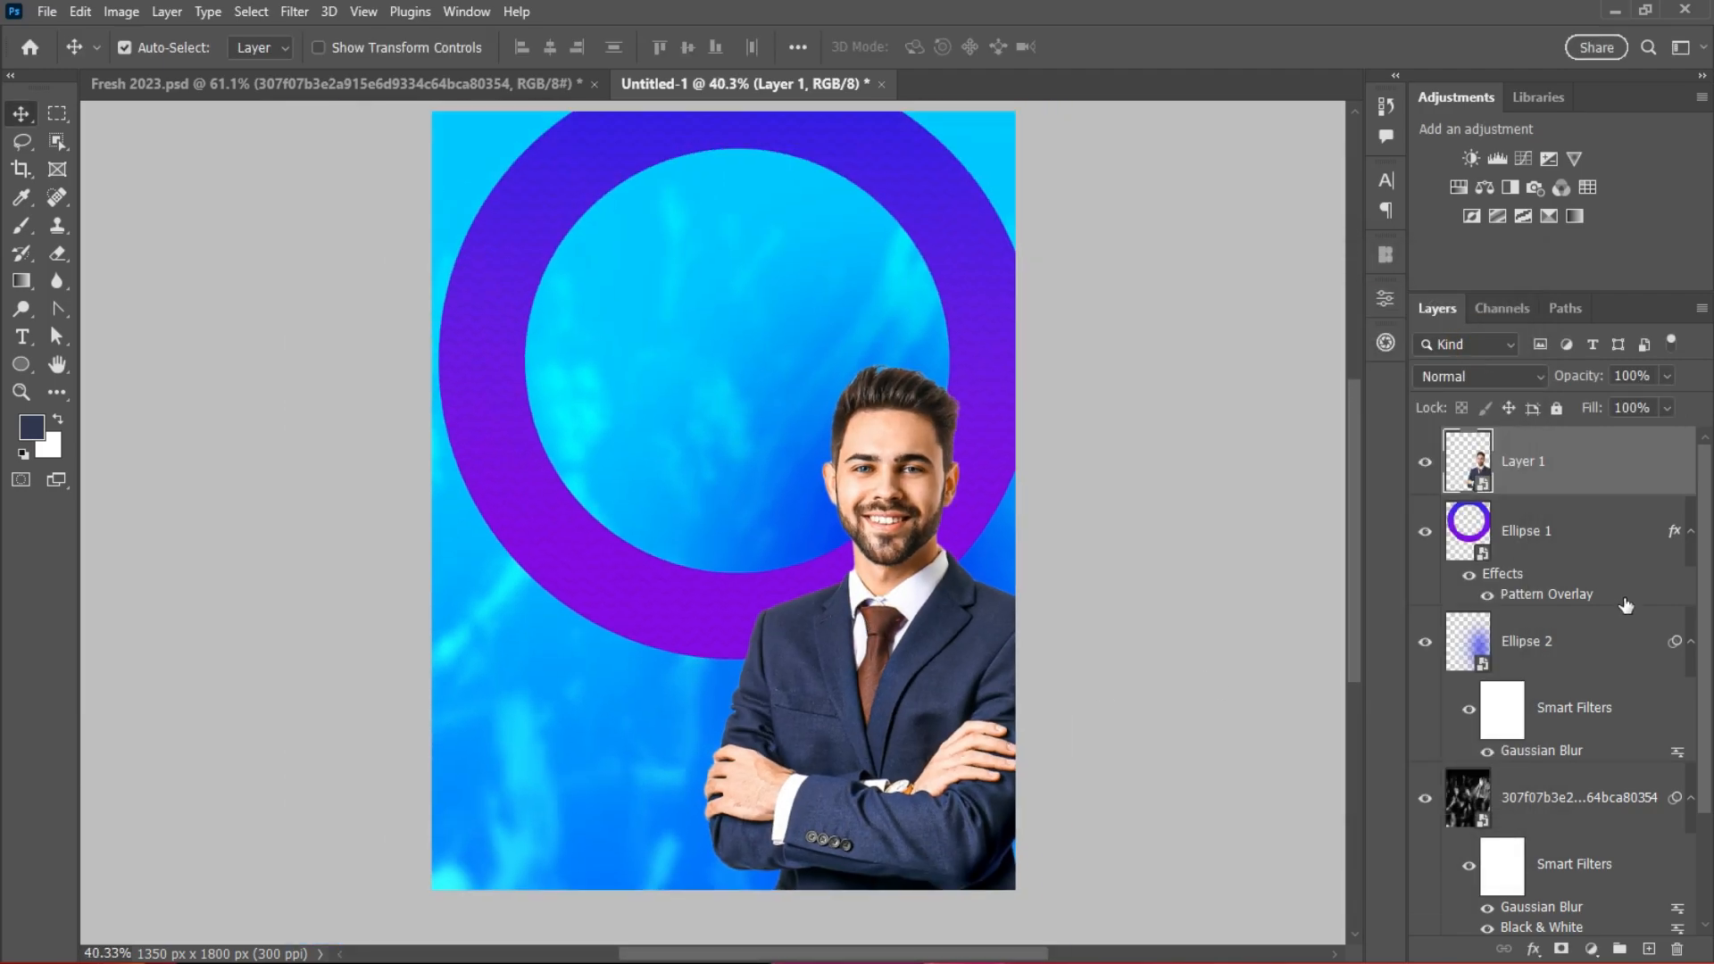
click(1600, 649)
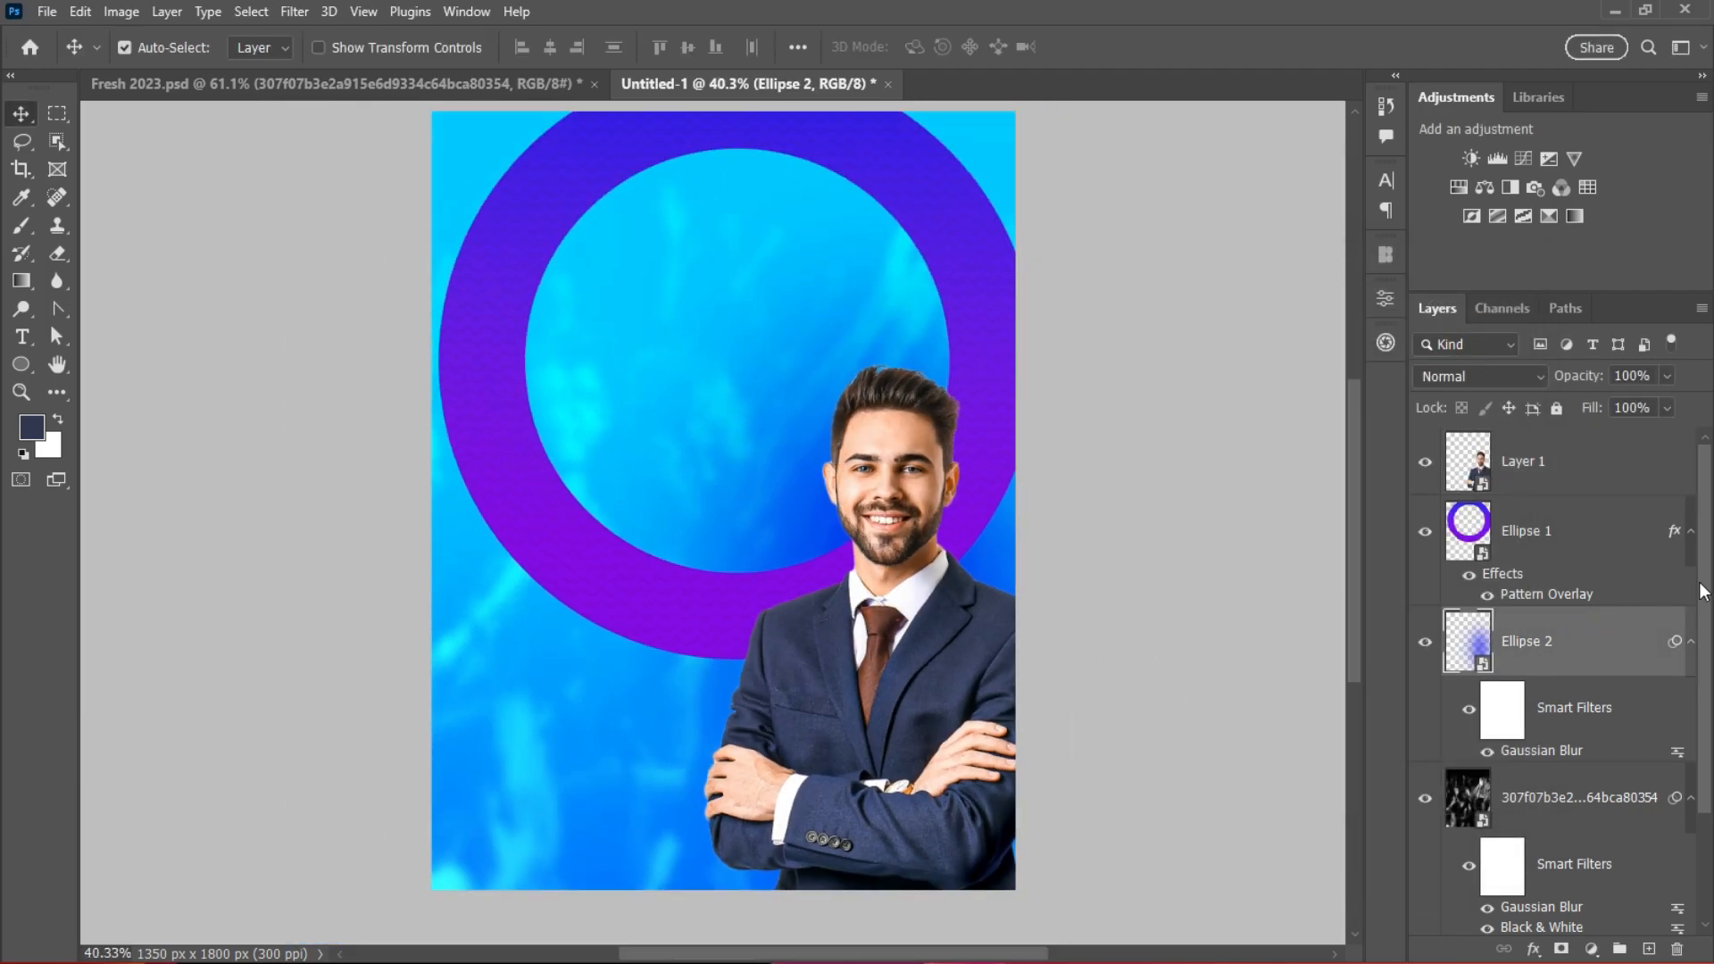
Step: Group Ellipse 1 through Rectangle 1 into a new layer group named Background
click(1572, 453)
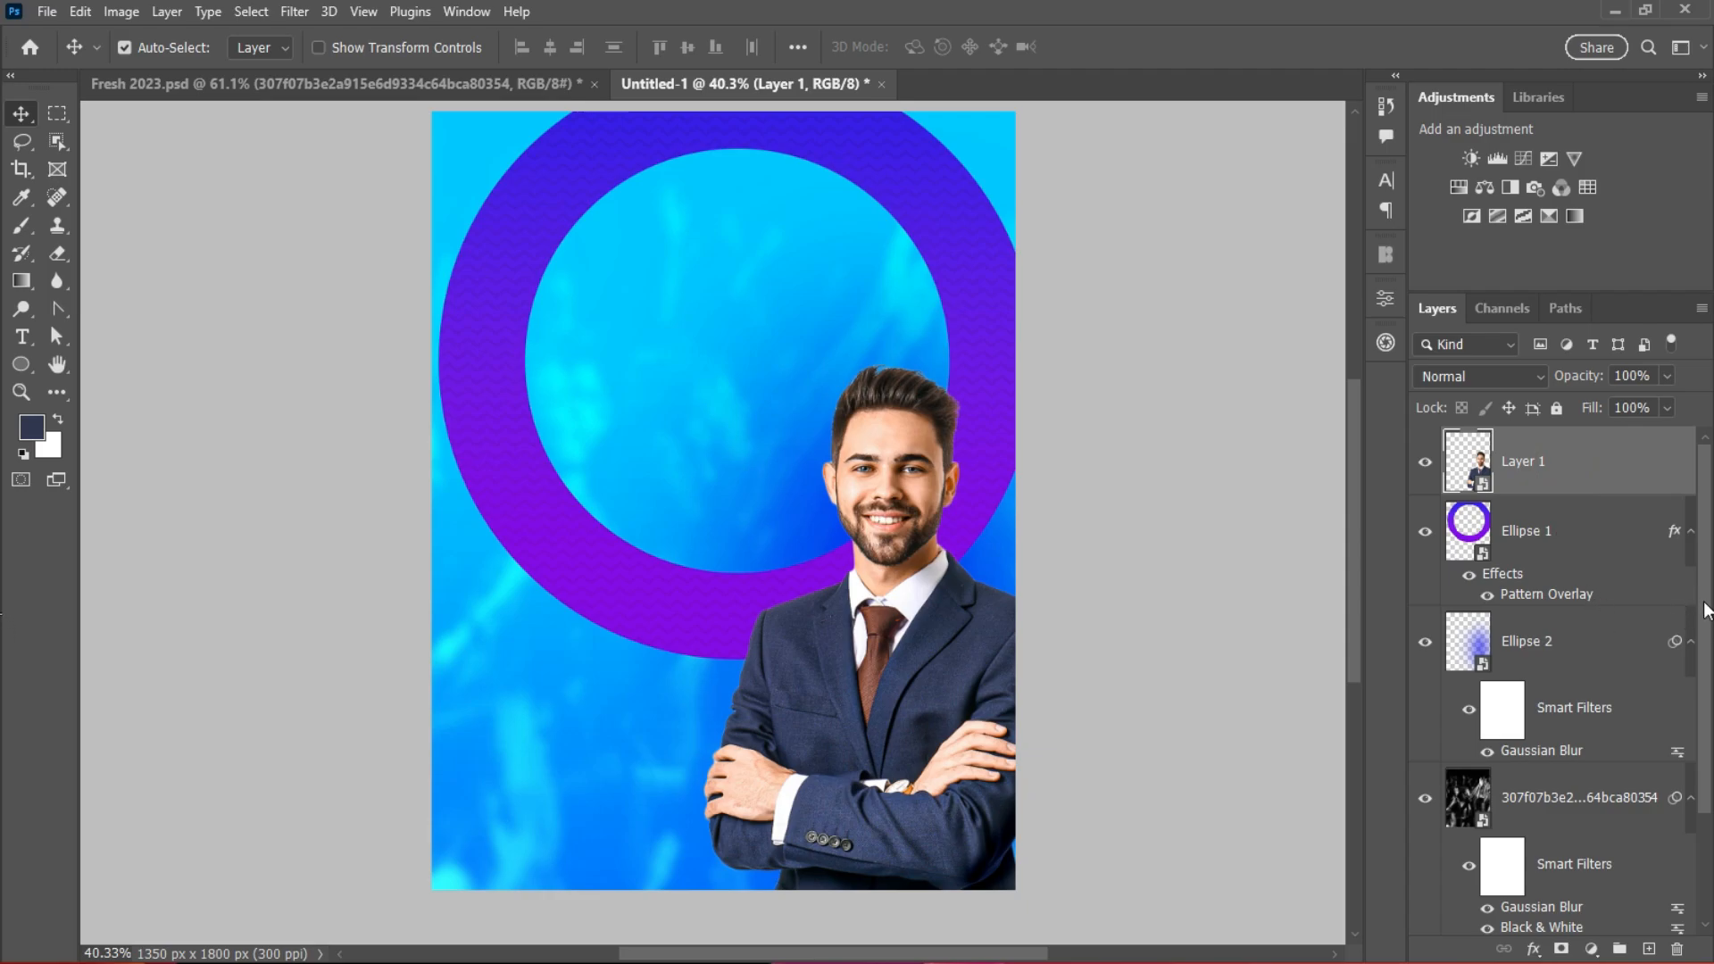
scroll(1706, 611, down, 3)
scroll(1645, 742, up, 3)
click(1574, 547)
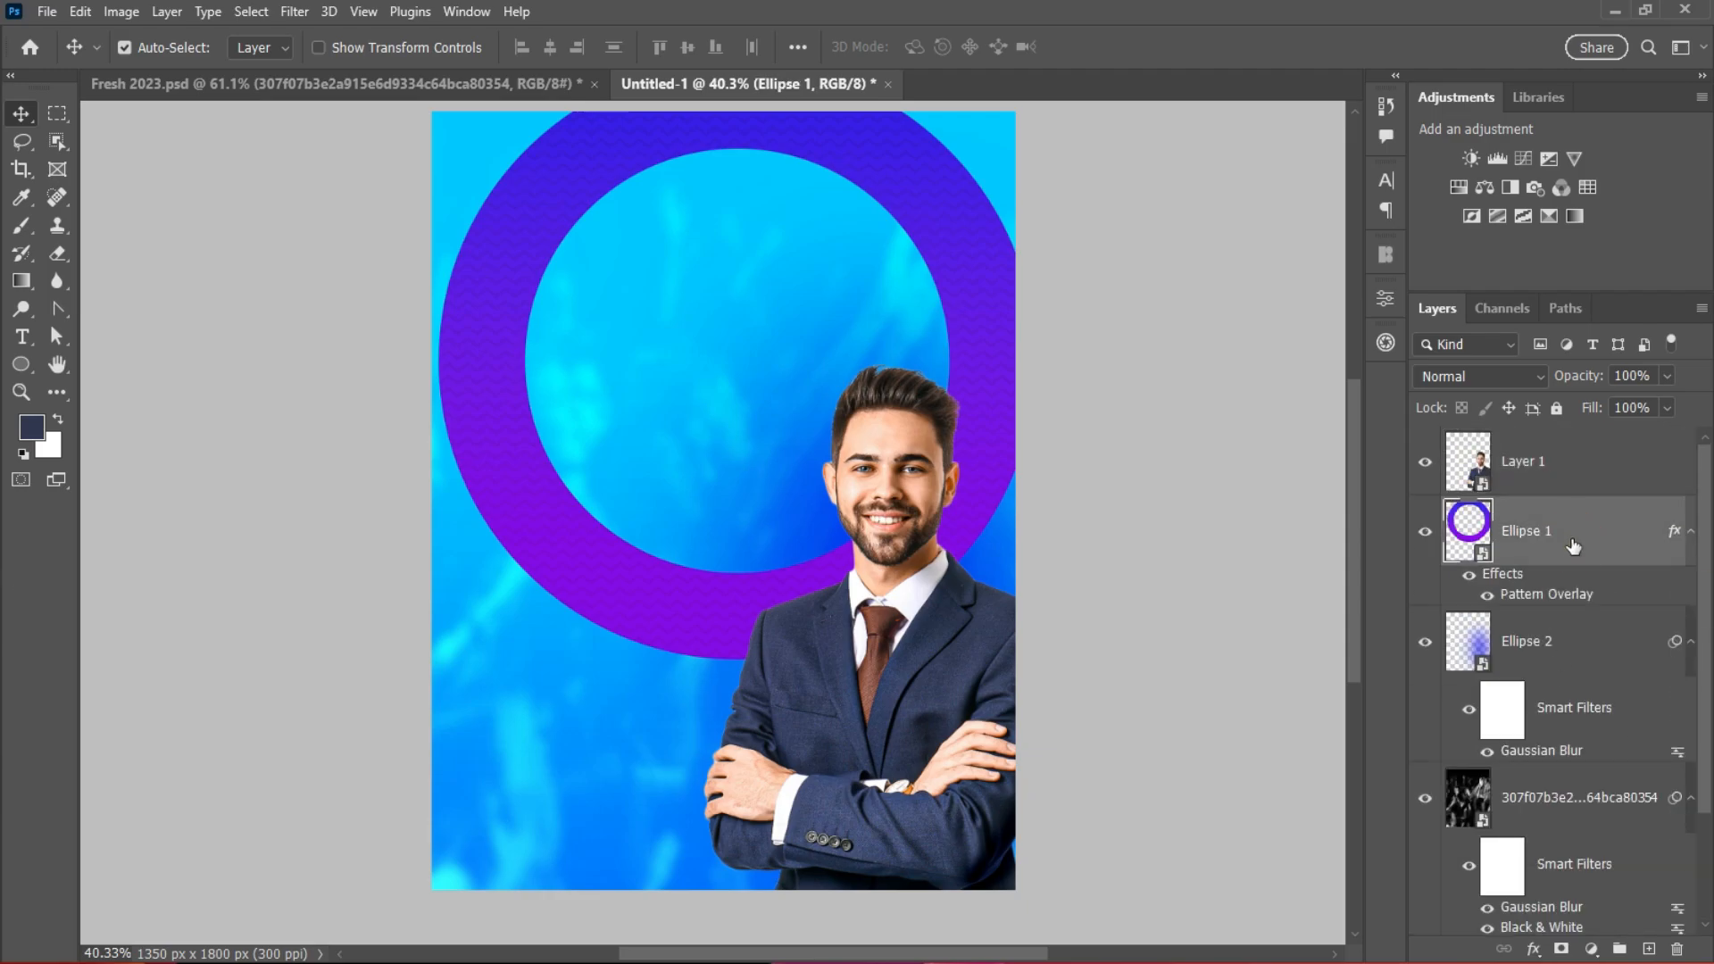
scroll(1708, 648, down, 3)
shift+click(1590, 815)
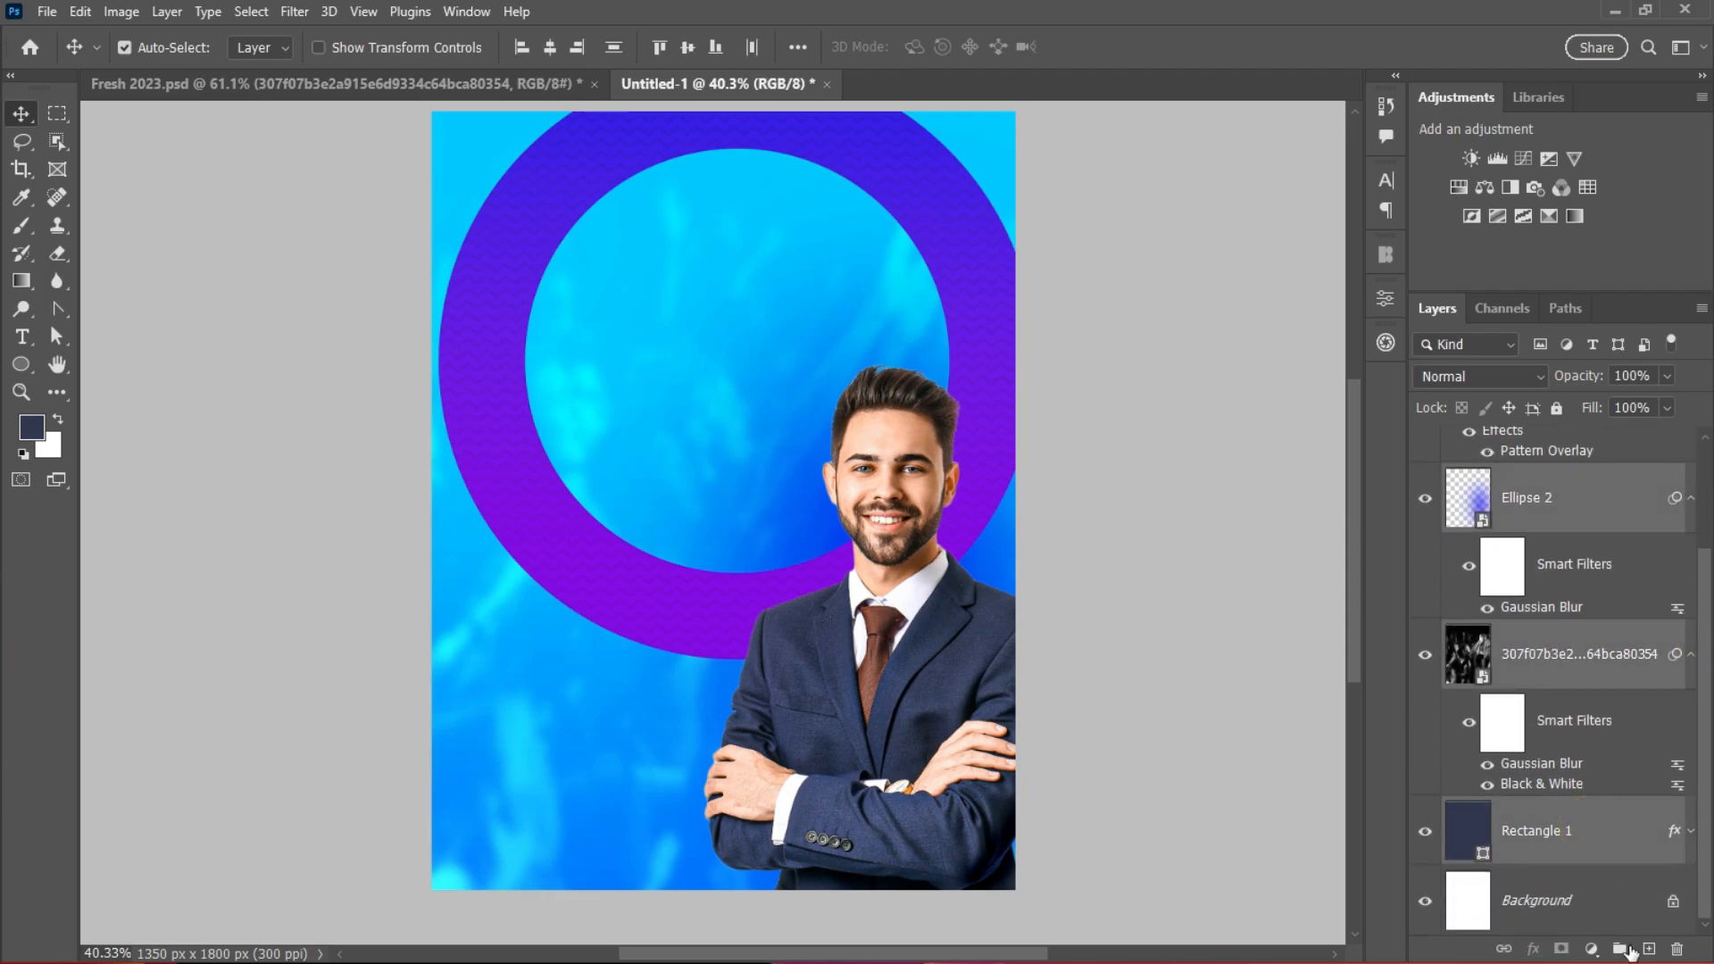
click(1619, 948)
double_click(1523, 516)
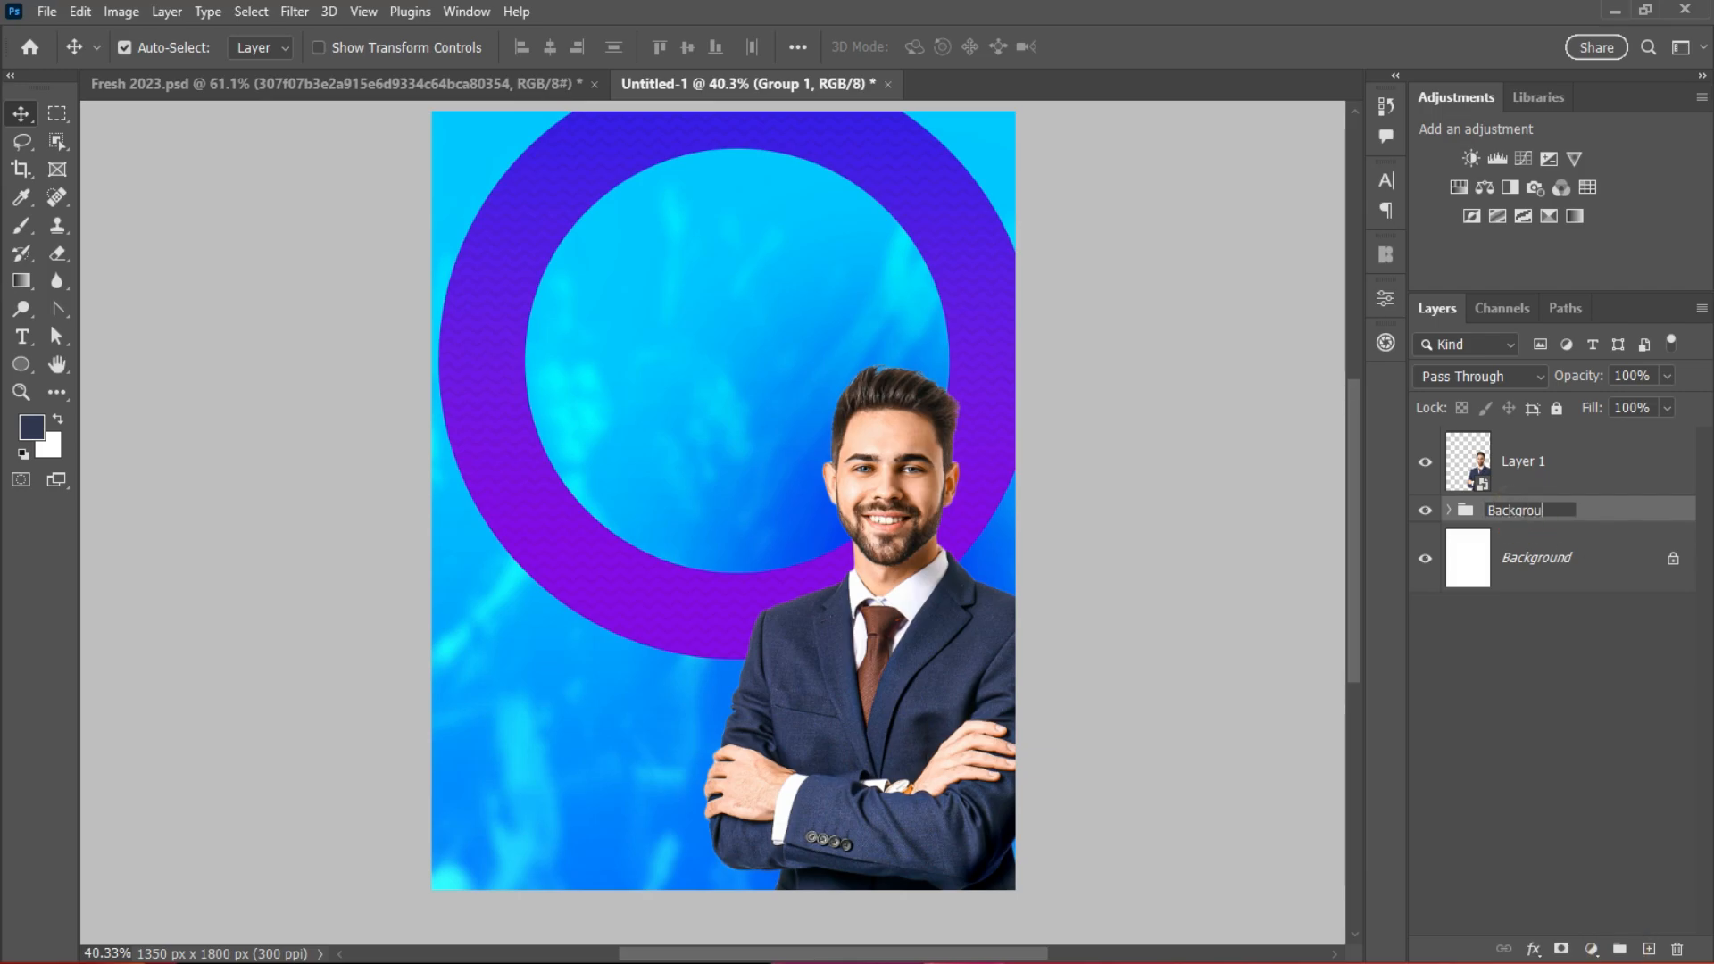
click(1578, 485)
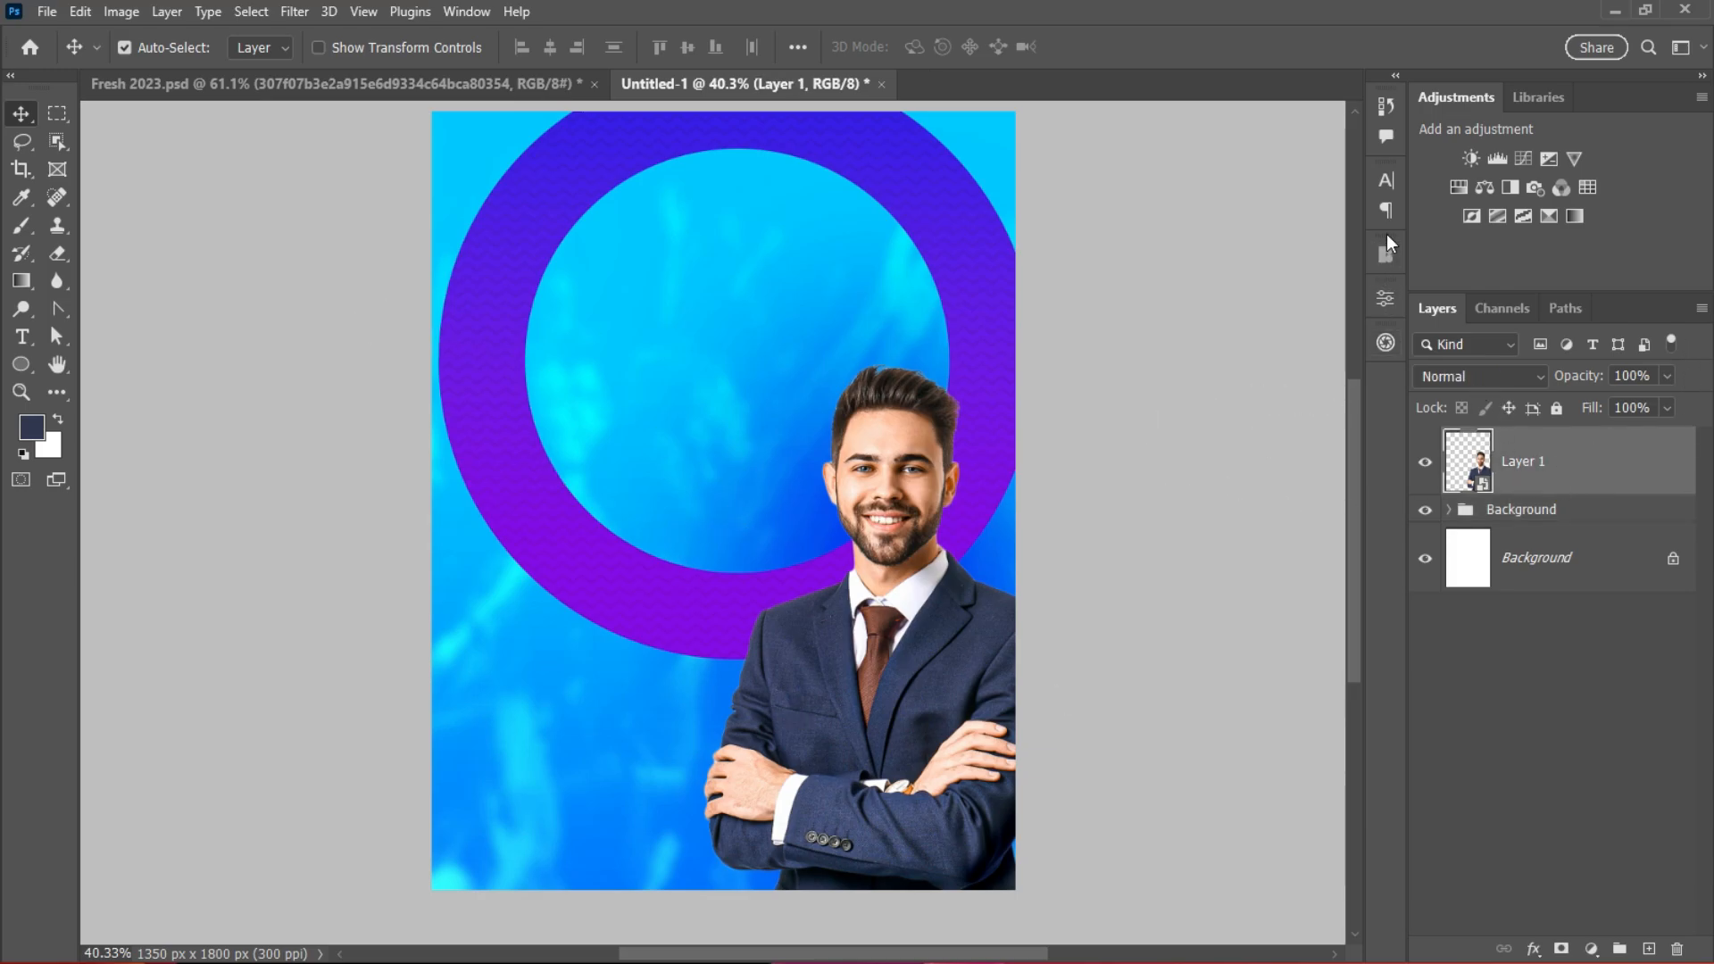
Step: Create a new SAVED text layer on the poster
key(t)
click(632, 301)
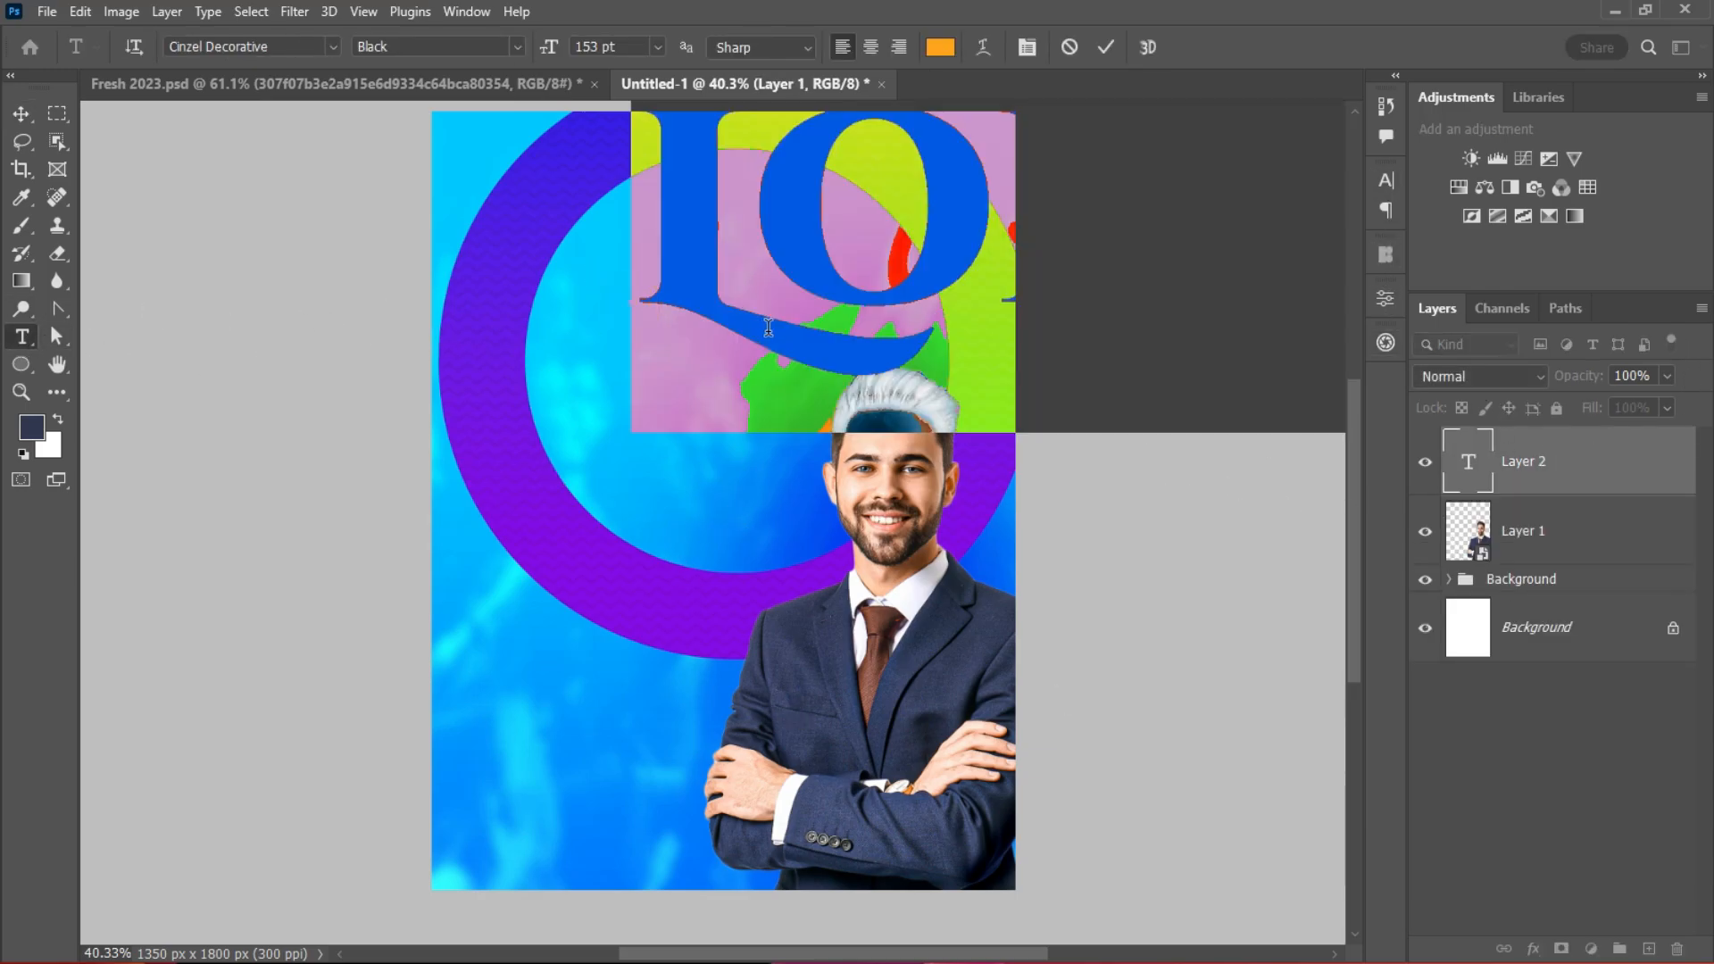
text(SAV)
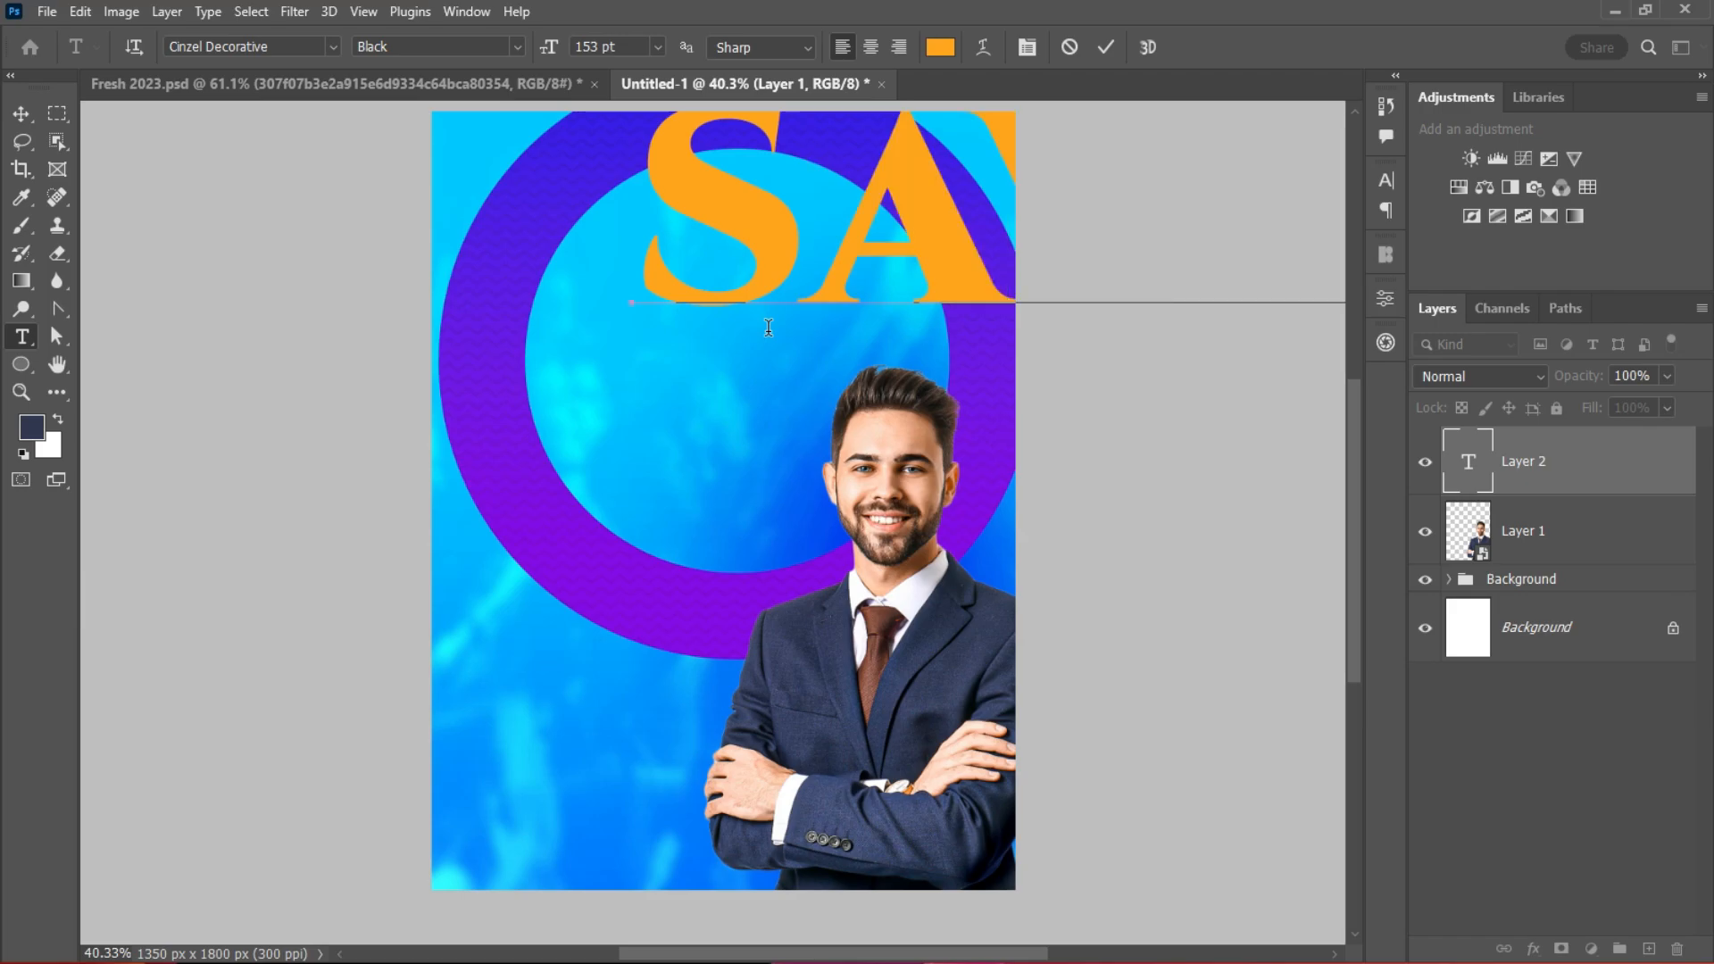
key(BackSpace)
key(BackSpace)
text(A)
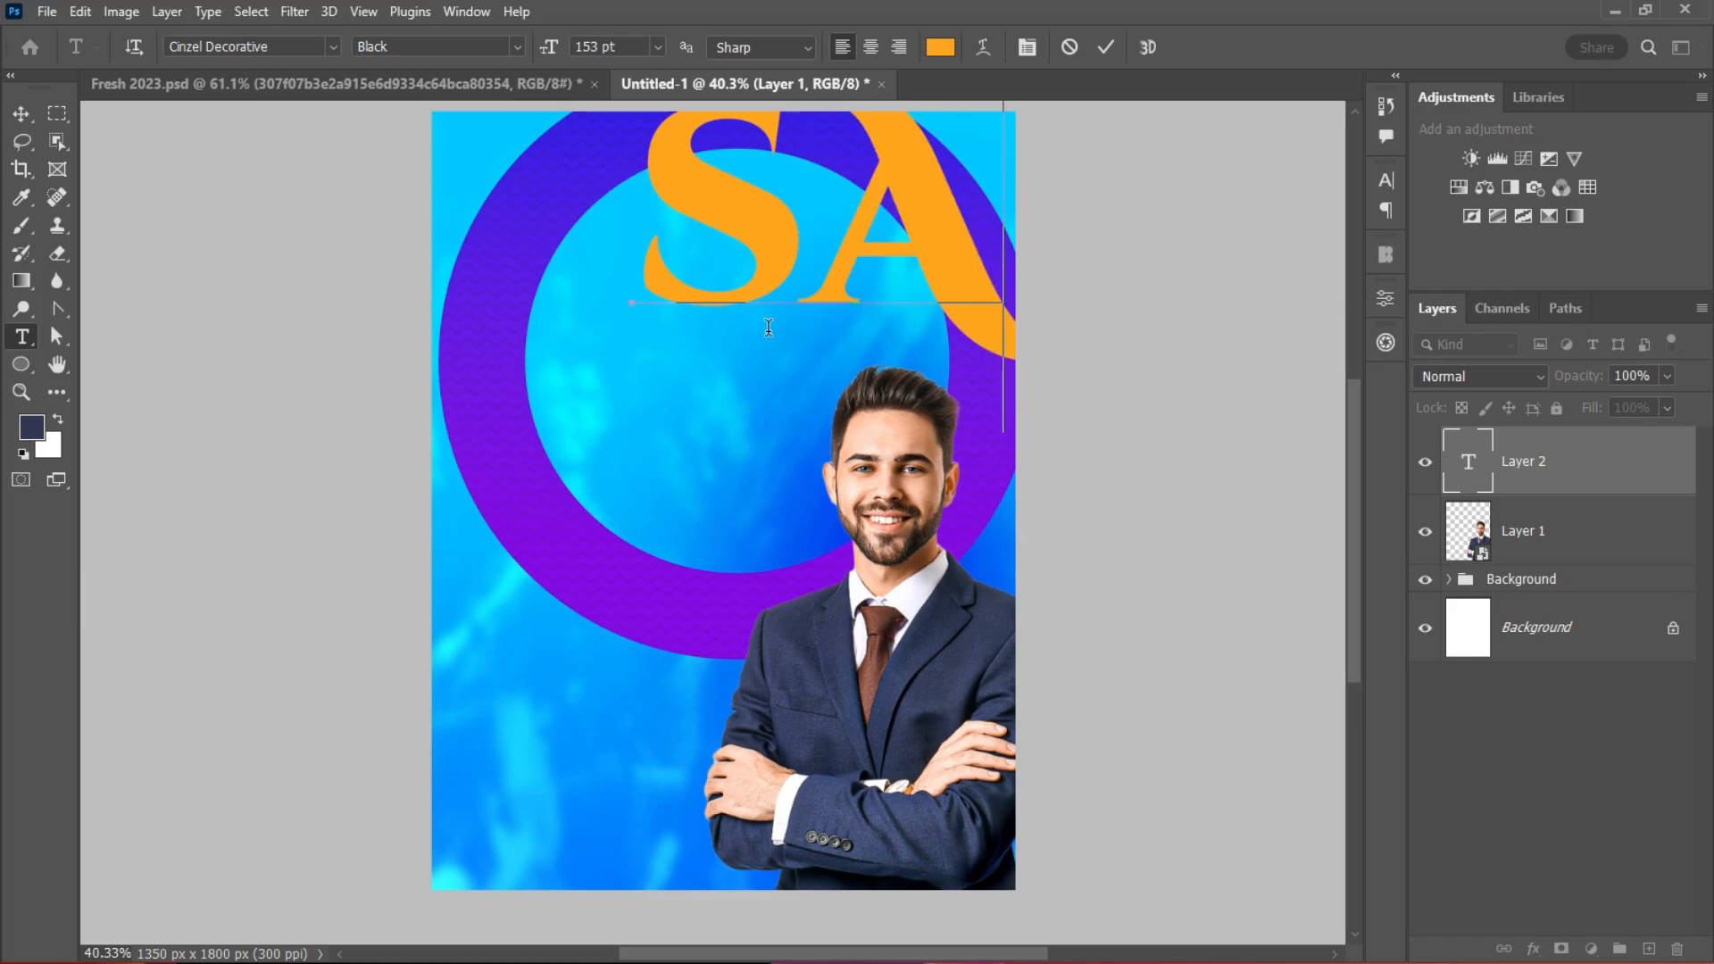
key(BackSpace)
key(BackSpace)
text(SA)
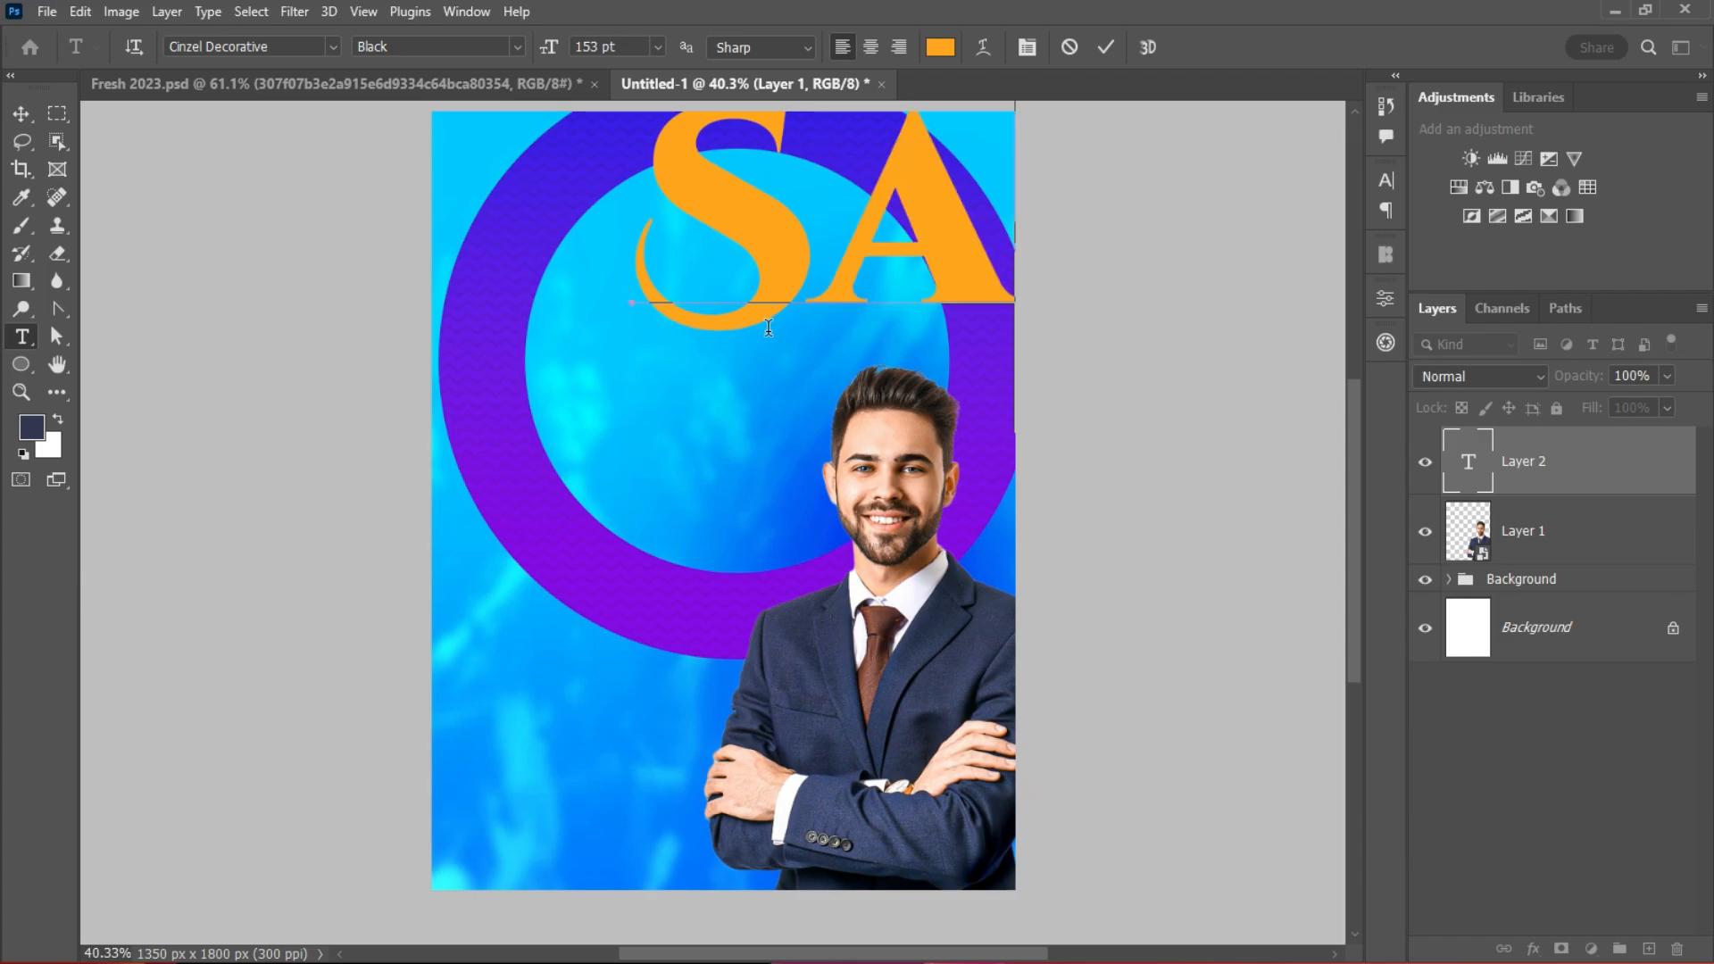
click(22, 114)
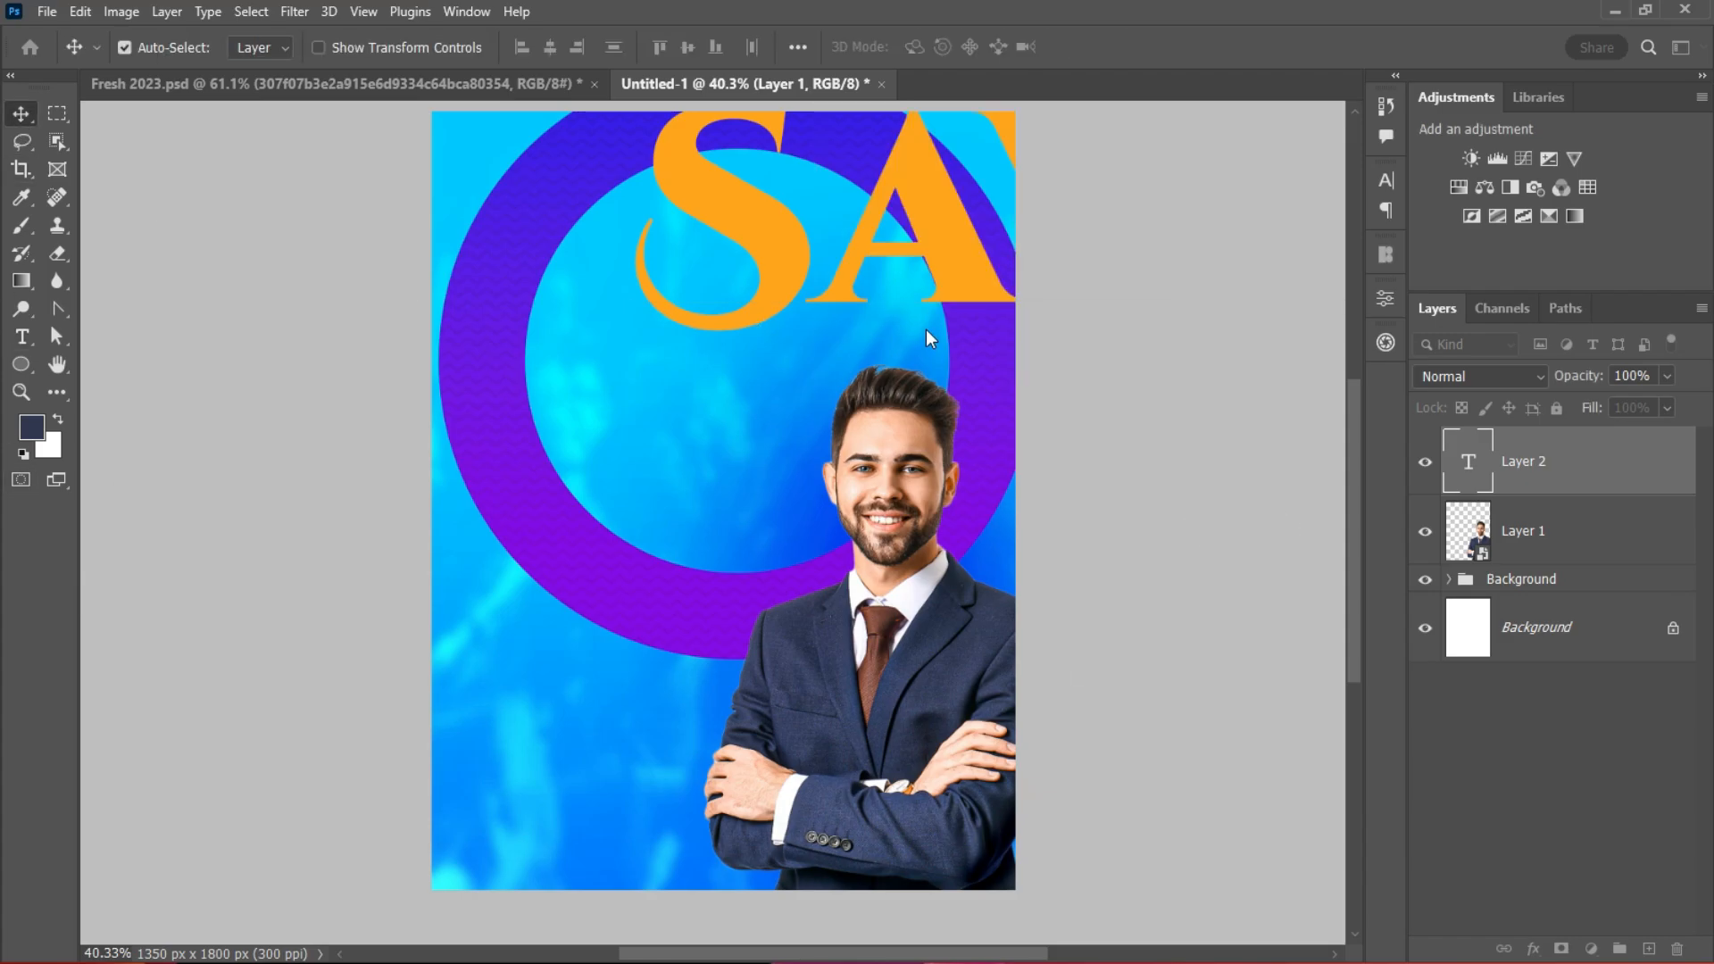
drag(769, 265, 576, 683)
Step: Size SAVED to 48 pt and place it near the top inside the ring
click(1385, 182)
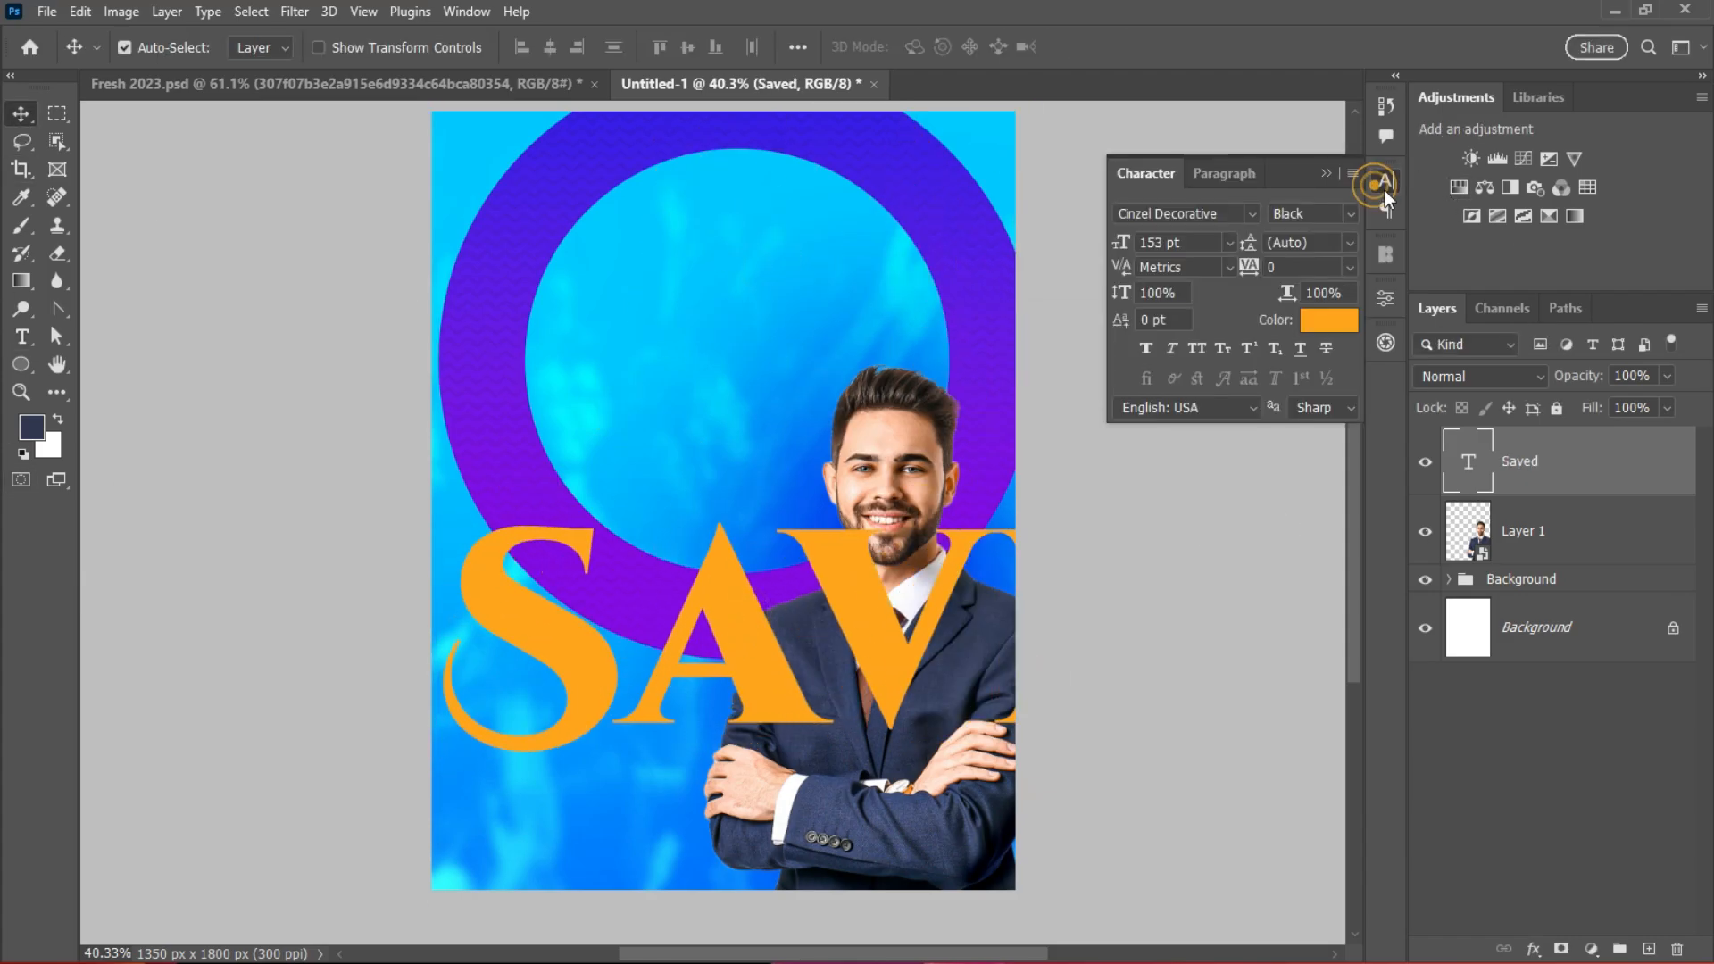
click(1229, 241)
click(1178, 521)
drag(823, 657, 854, 340)
click(1229, 242)
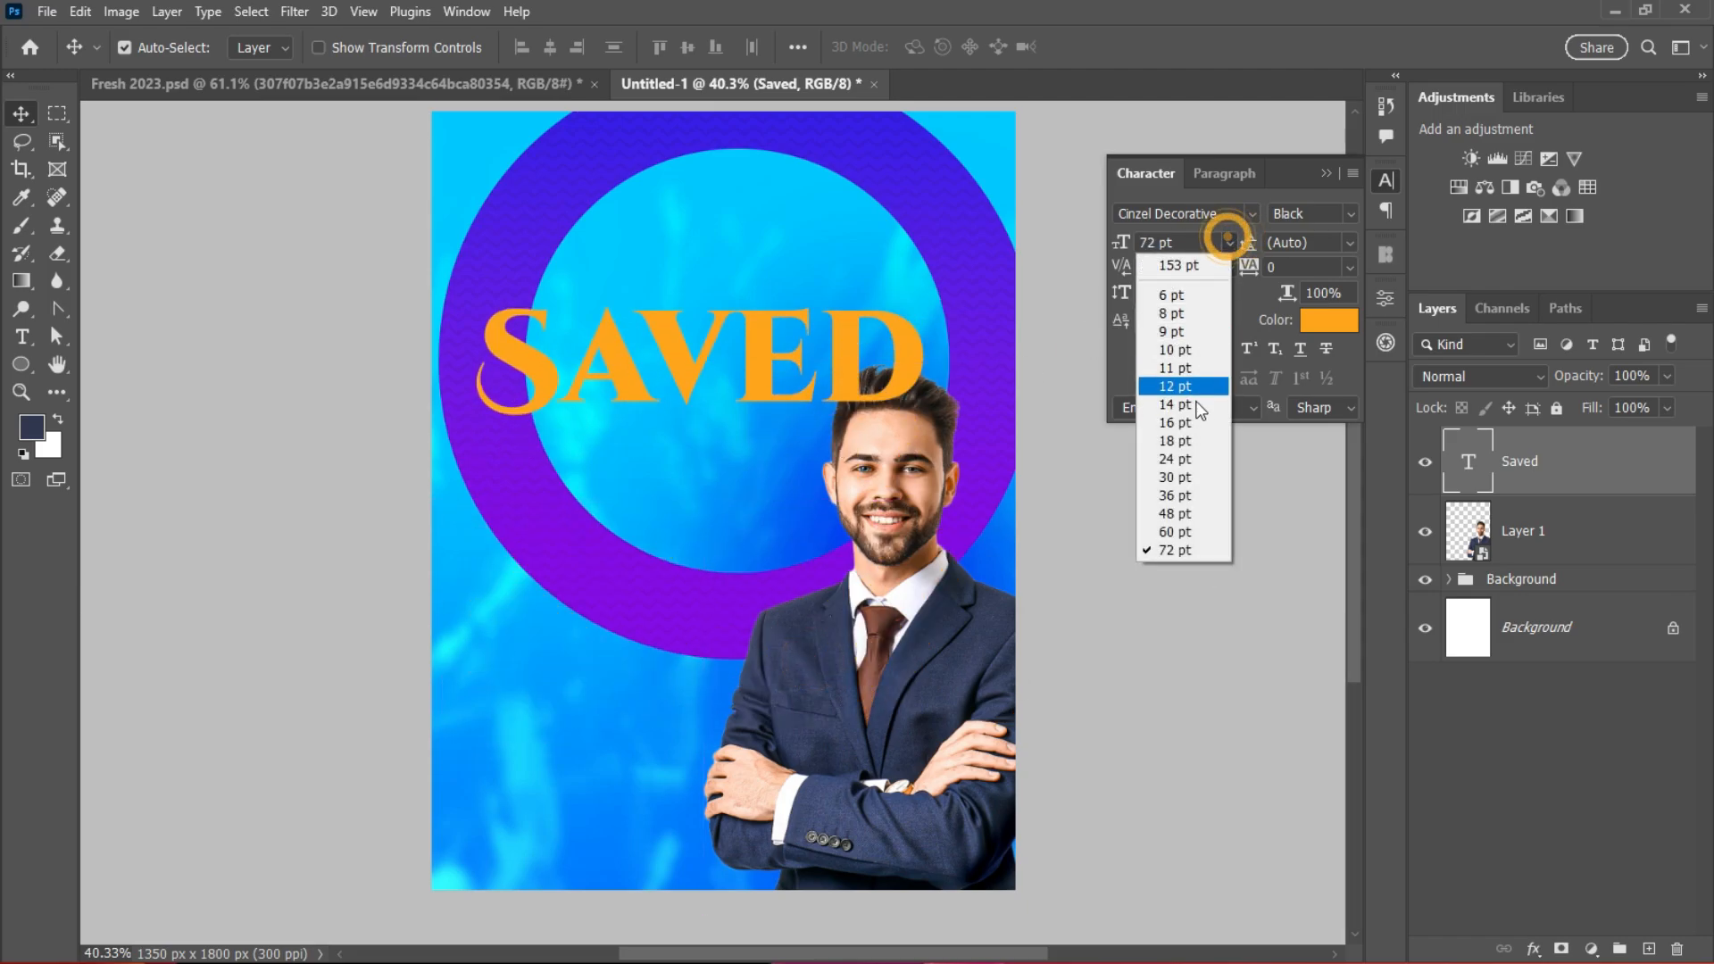
click(1176, 507)
drag(683, 334, 782, 237)
Step: Color SAVED white (#ffffff) and align it on the poster's centre line
click(1329, 320)
text(ffffff)
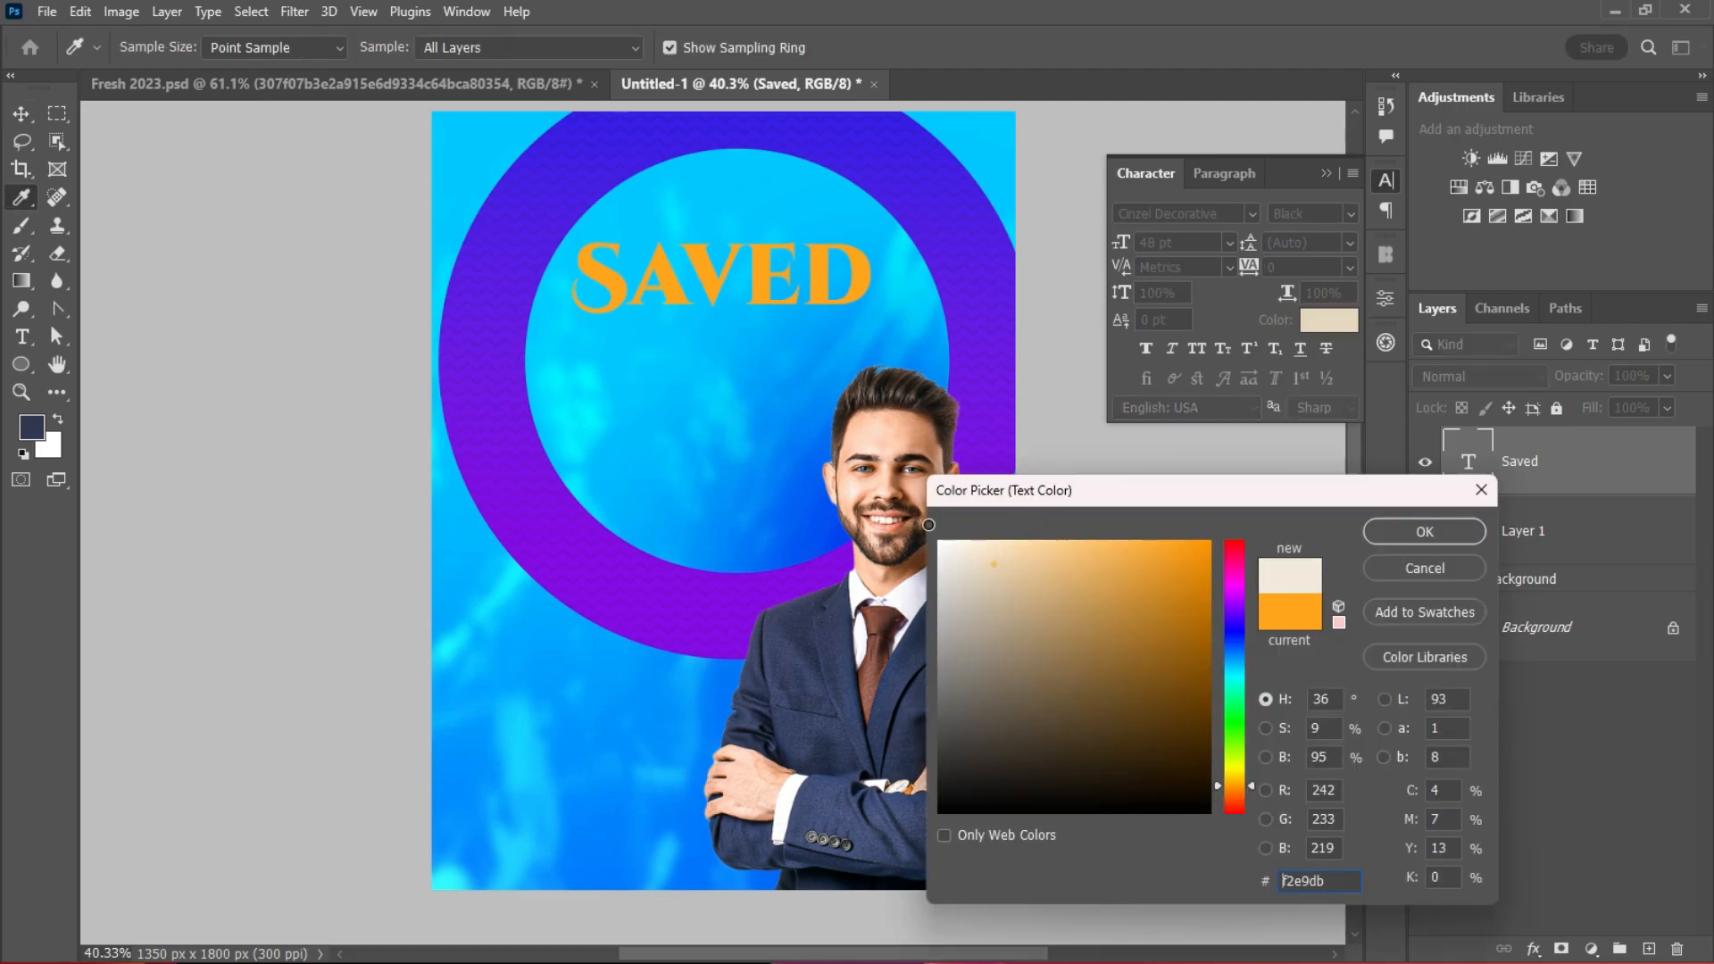
key(Return)
key(v)
scroll(850, 357, up, 2)
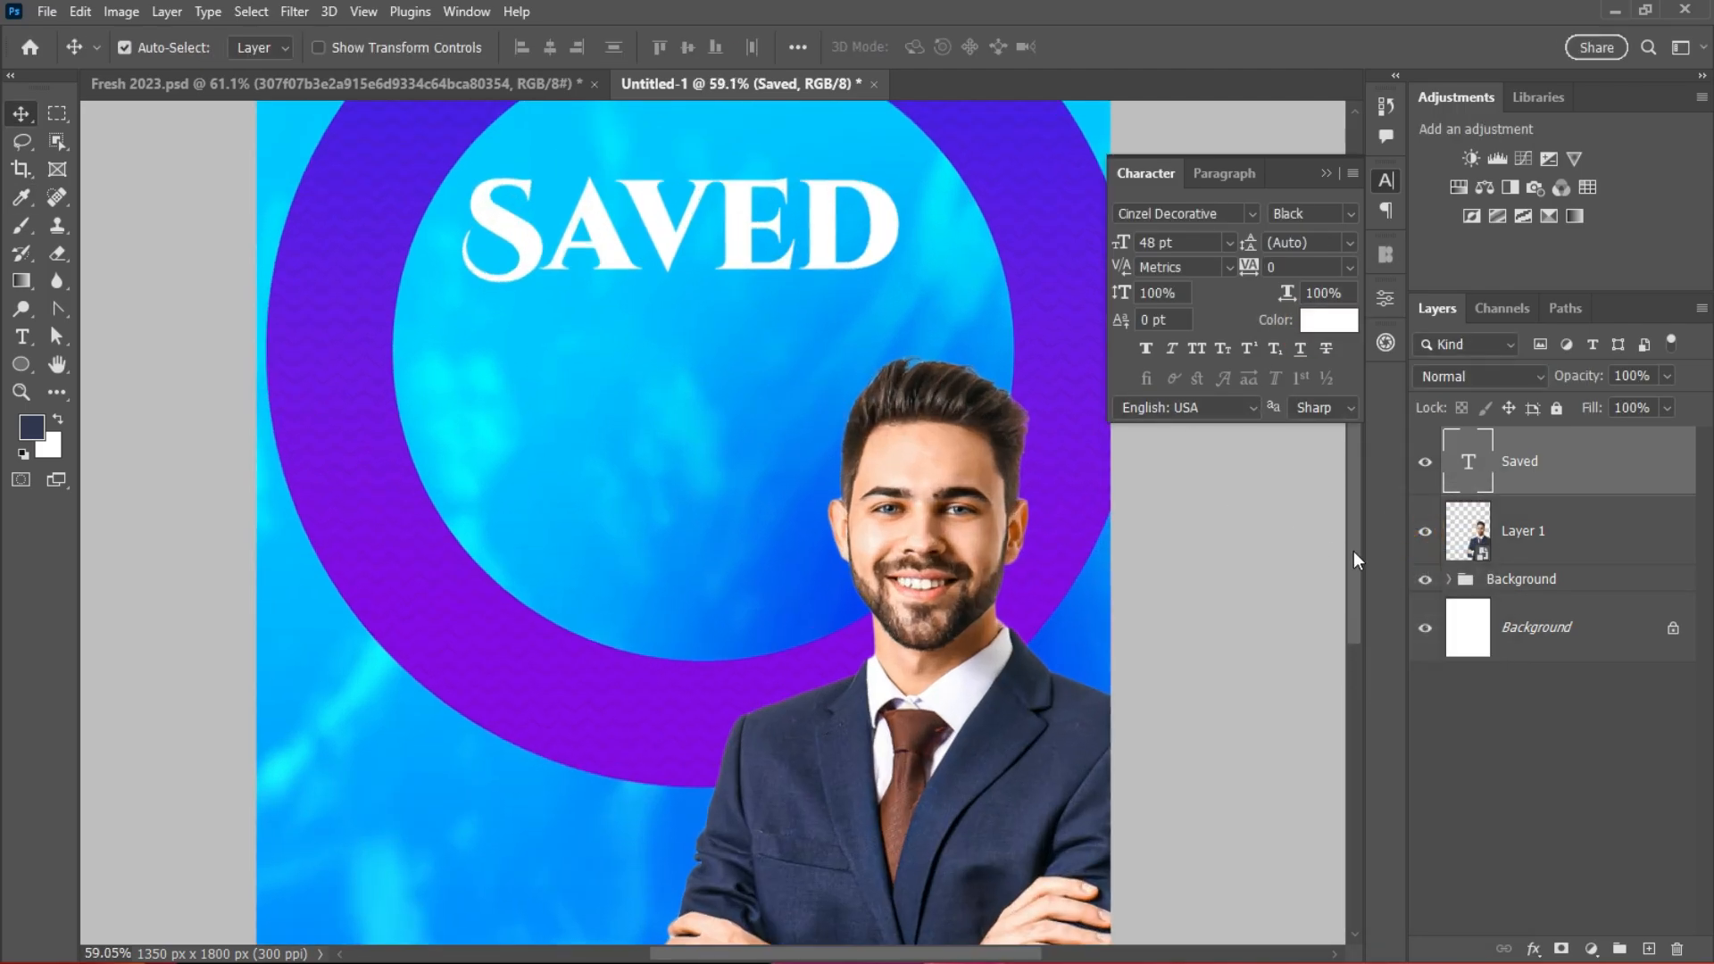
scroll(1354, 561, up, 2)
drag(707, 351, 746, 497)
Step: Retype the duplicated headline line as GRACE
double_click(1468, 460)
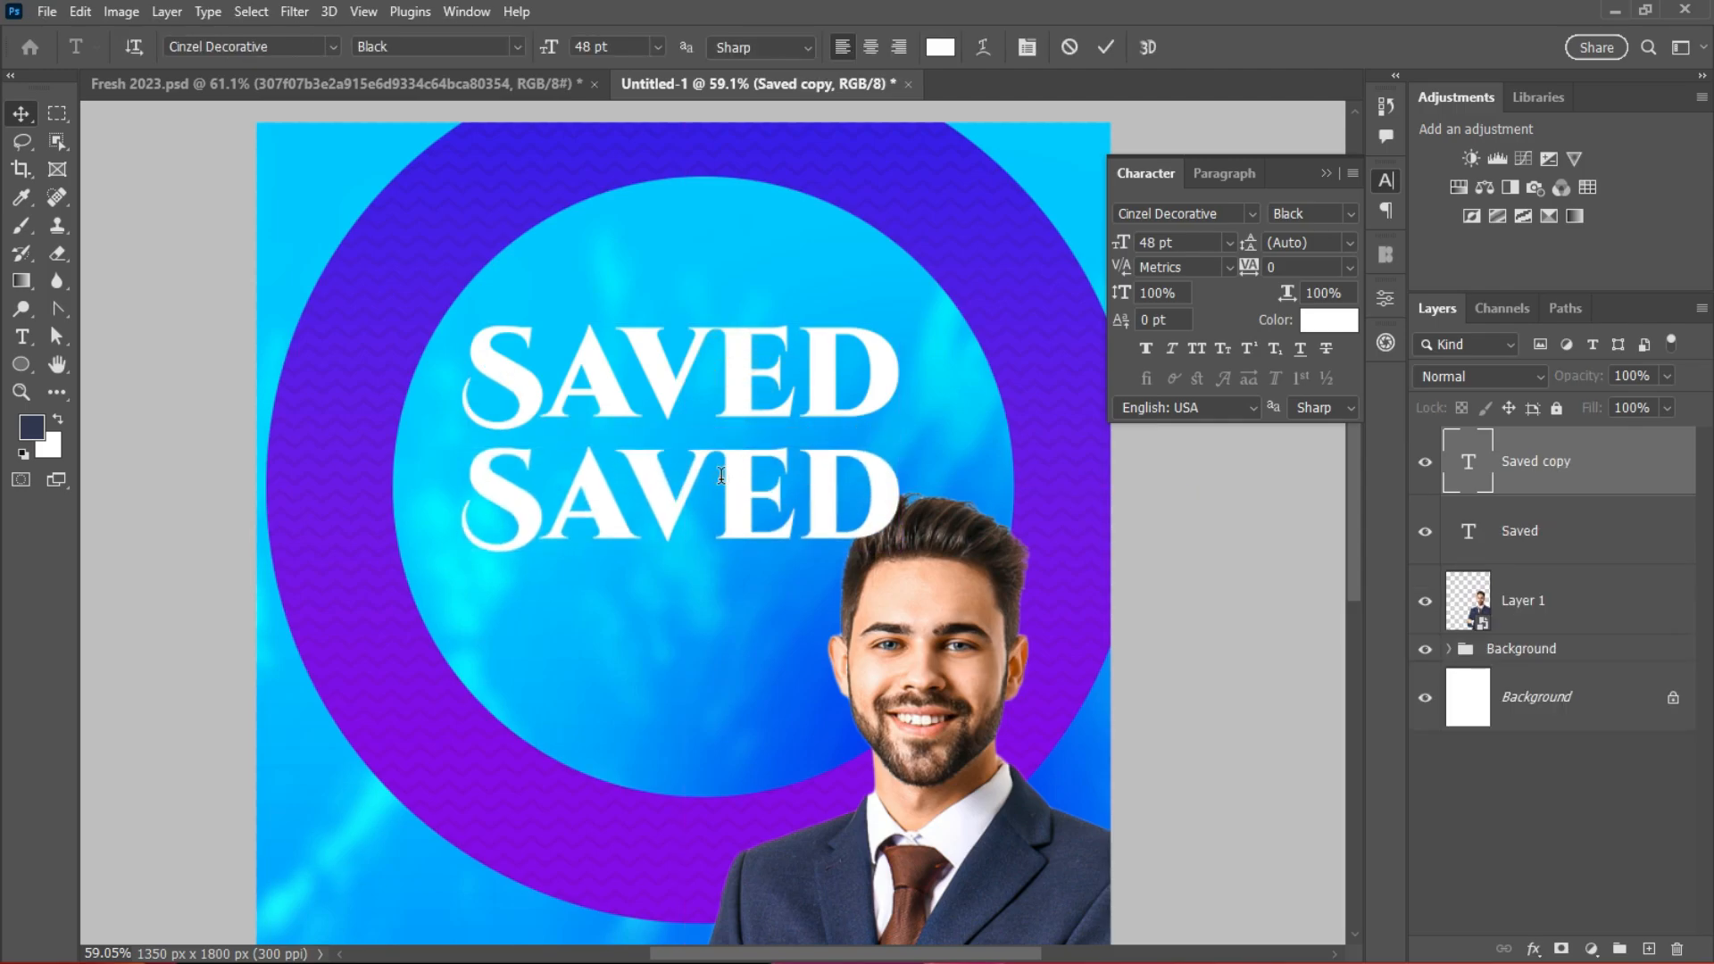
text(GRA)
key(BackSpace)
key(BackSpace)
key(BackSpace)
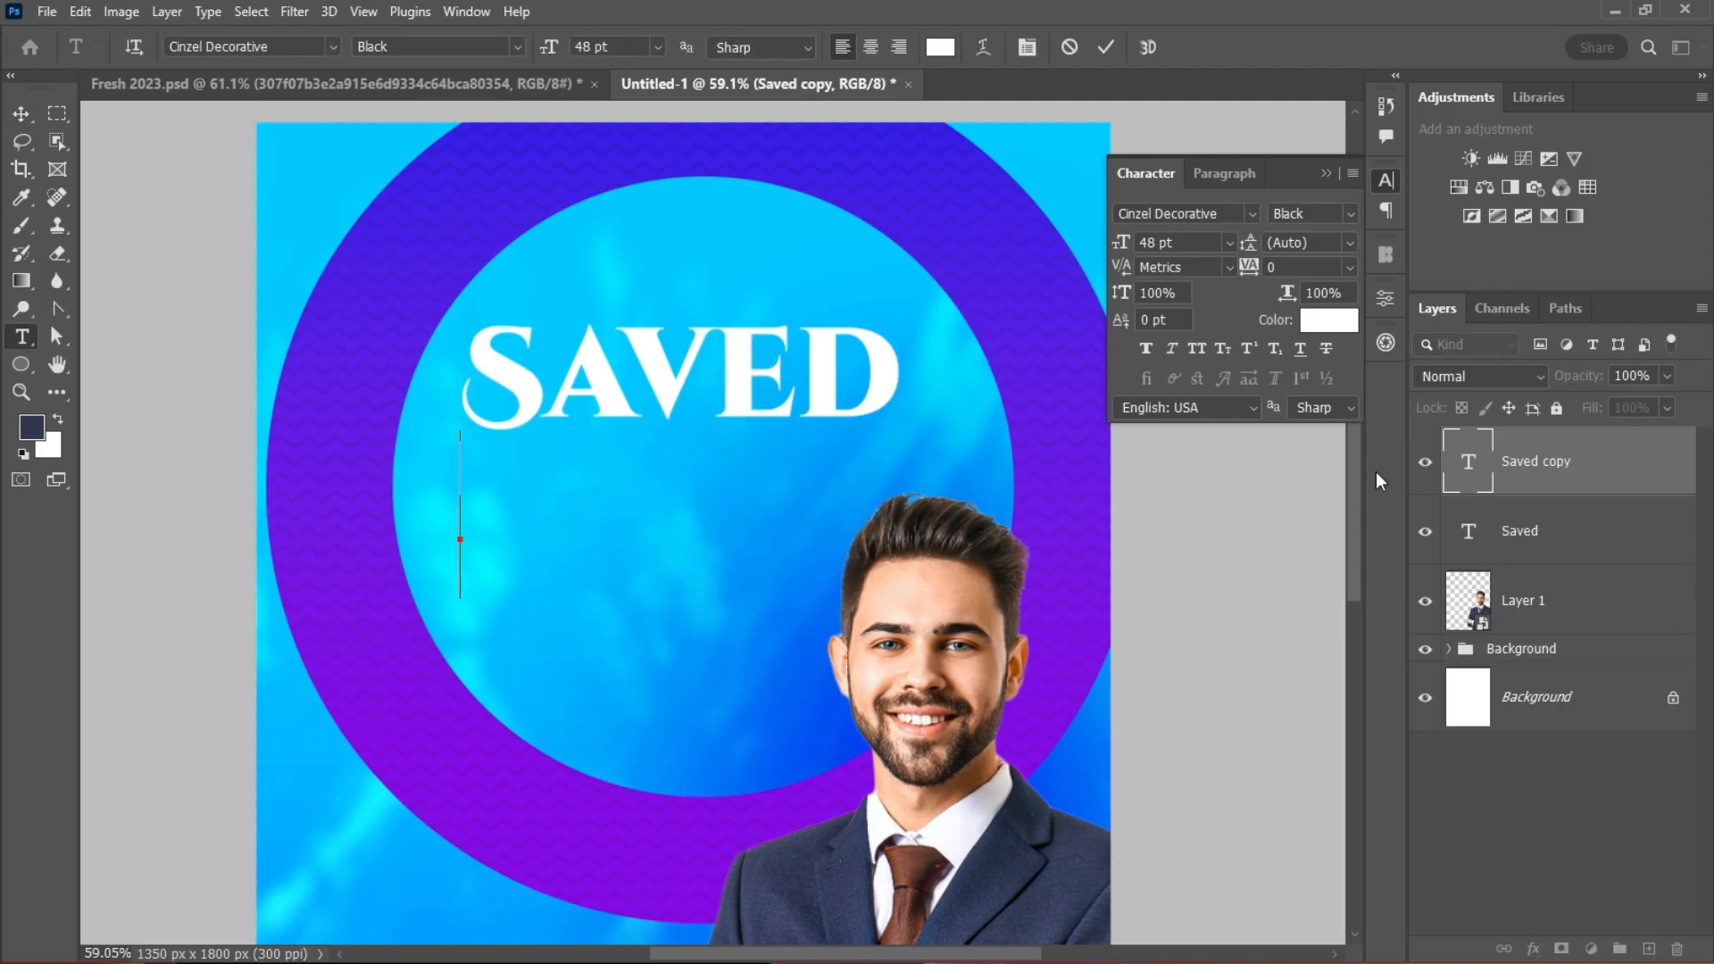
text(G)
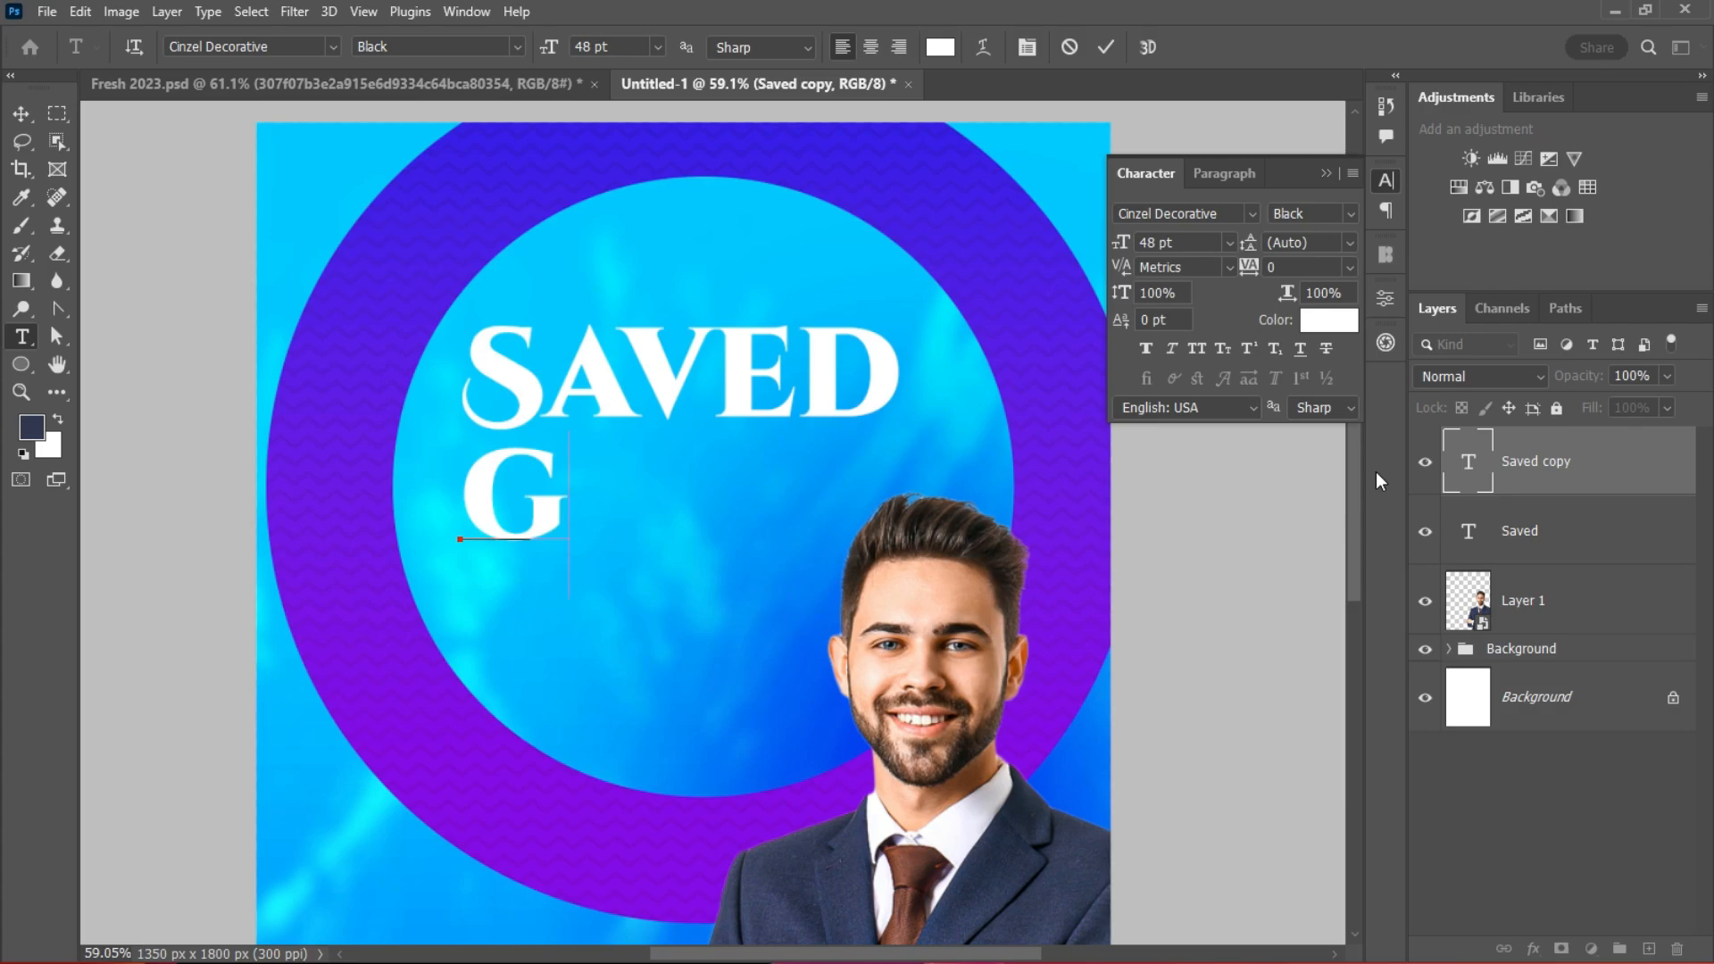
key(BackSpace)
text(G)
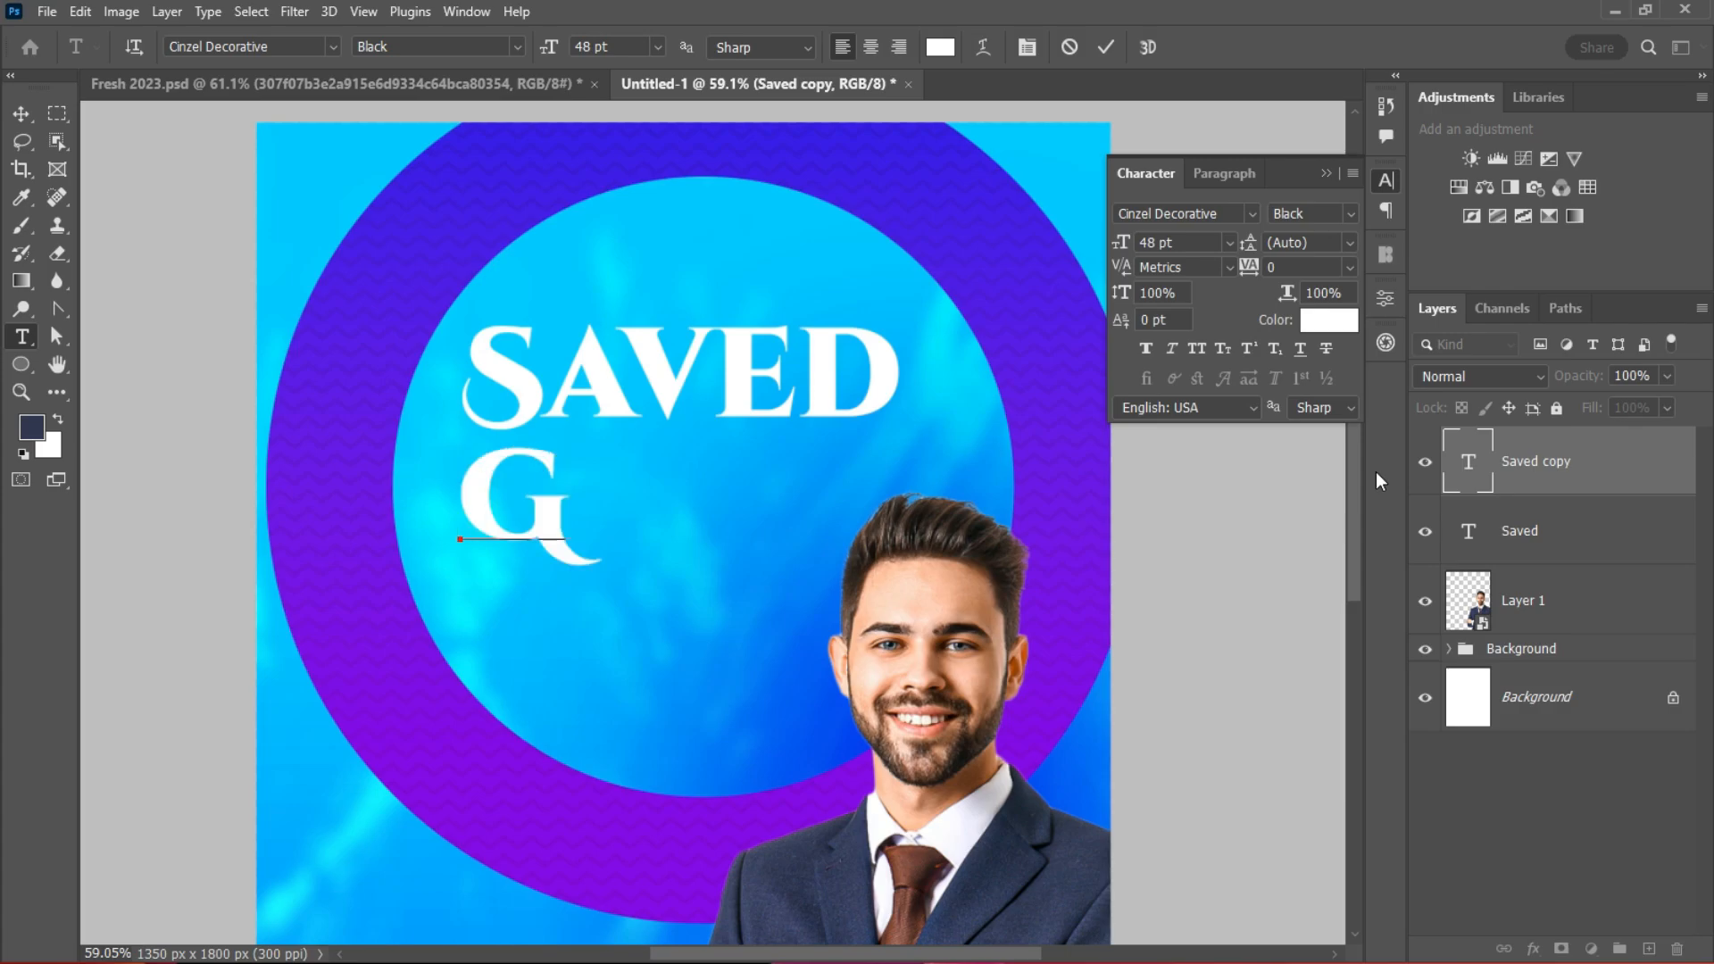
text(RACE)
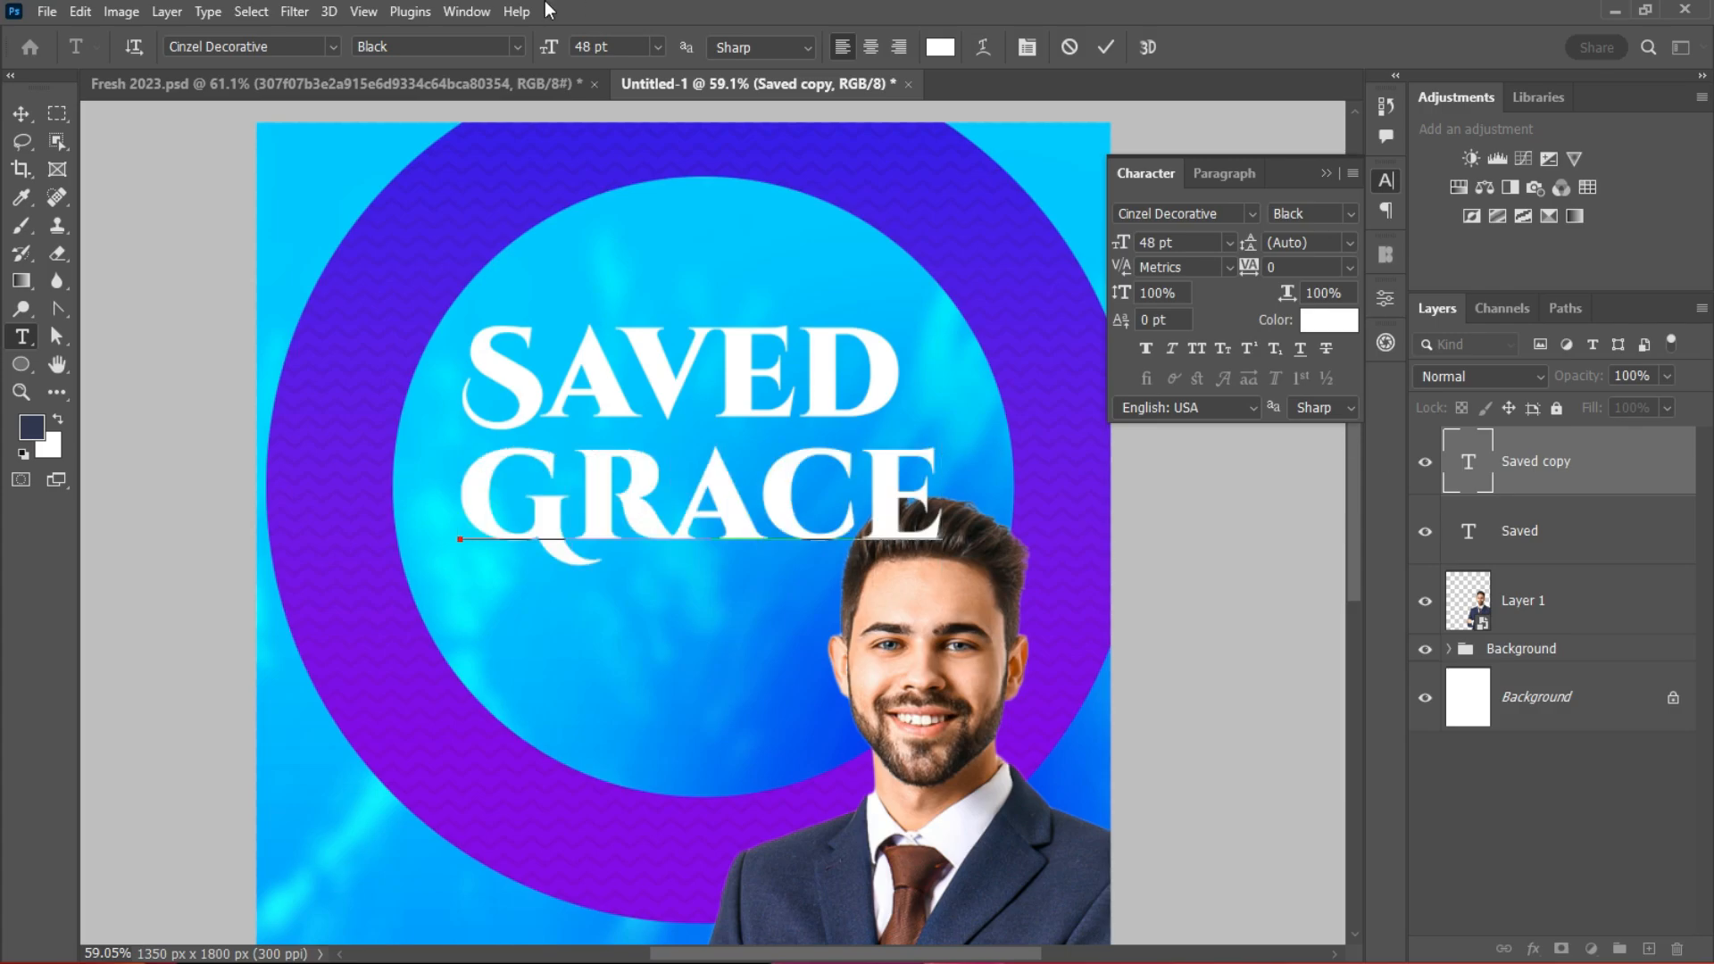
click(1106, 49)
Step: Shift SAVED slightly right, then select GRACE for Free Transform
key(v)
scroll(848, 508, down, 2)
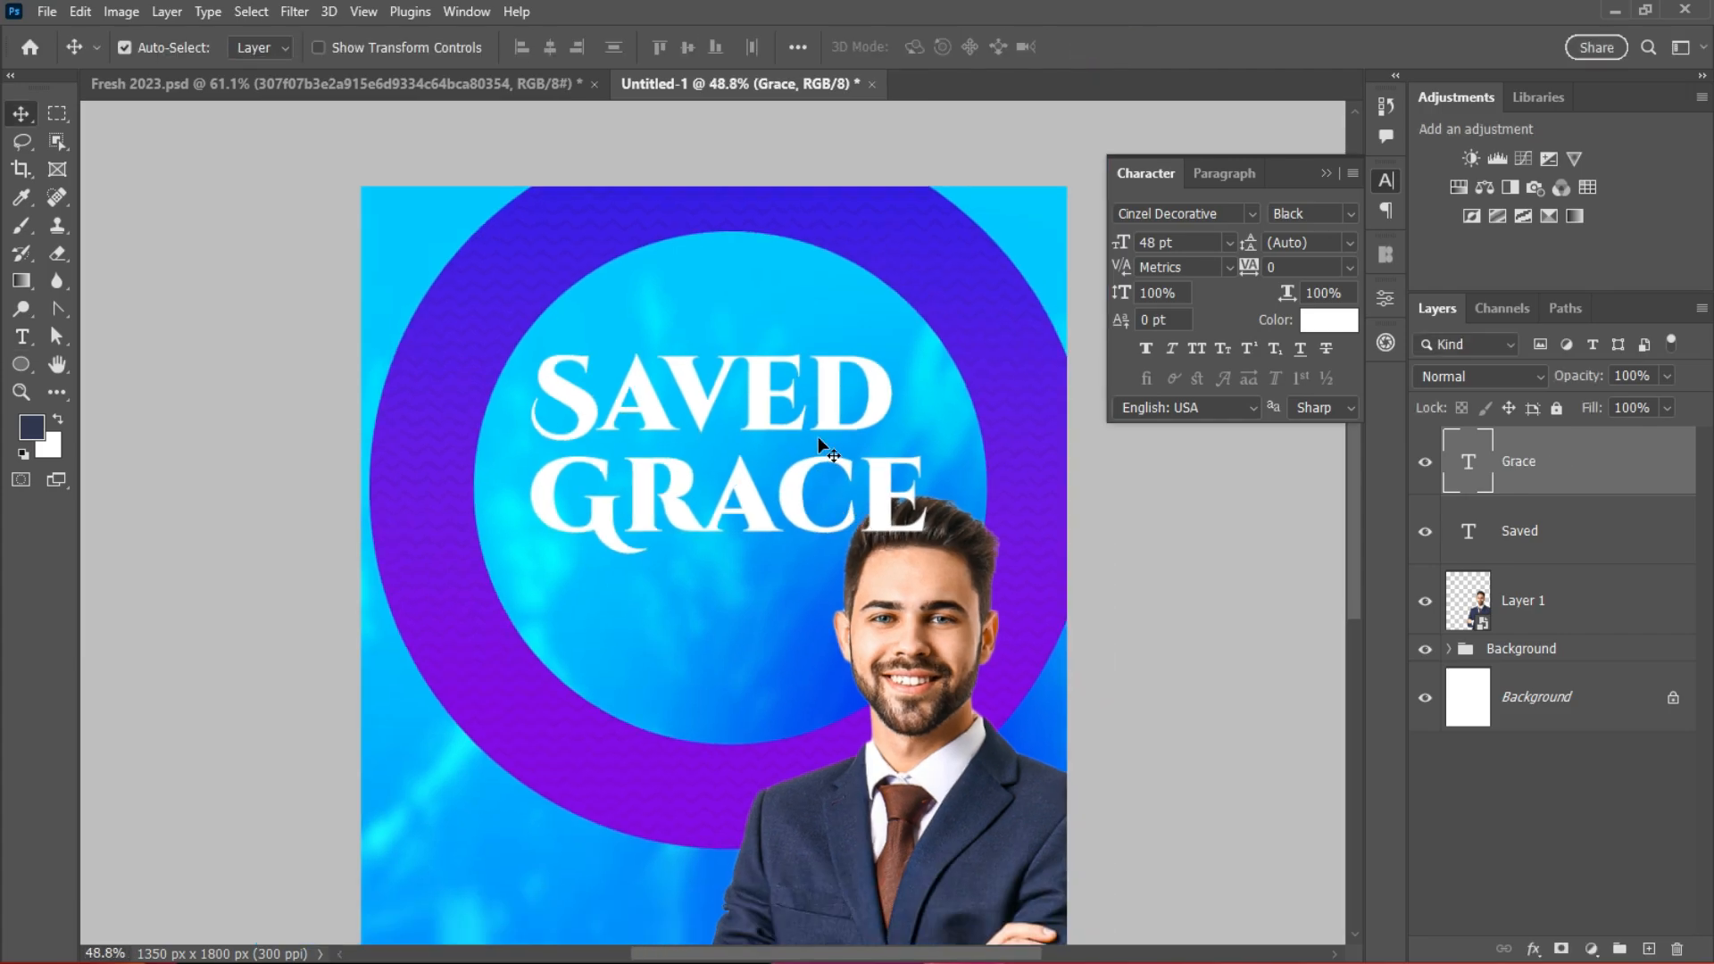
mouse_move(825, 391)
mouse_down()
mouse_move(857, 389)
mouse_move(842, 391)
mouse_up()
scroll(872, 518, up, 5)
click(876, 479)
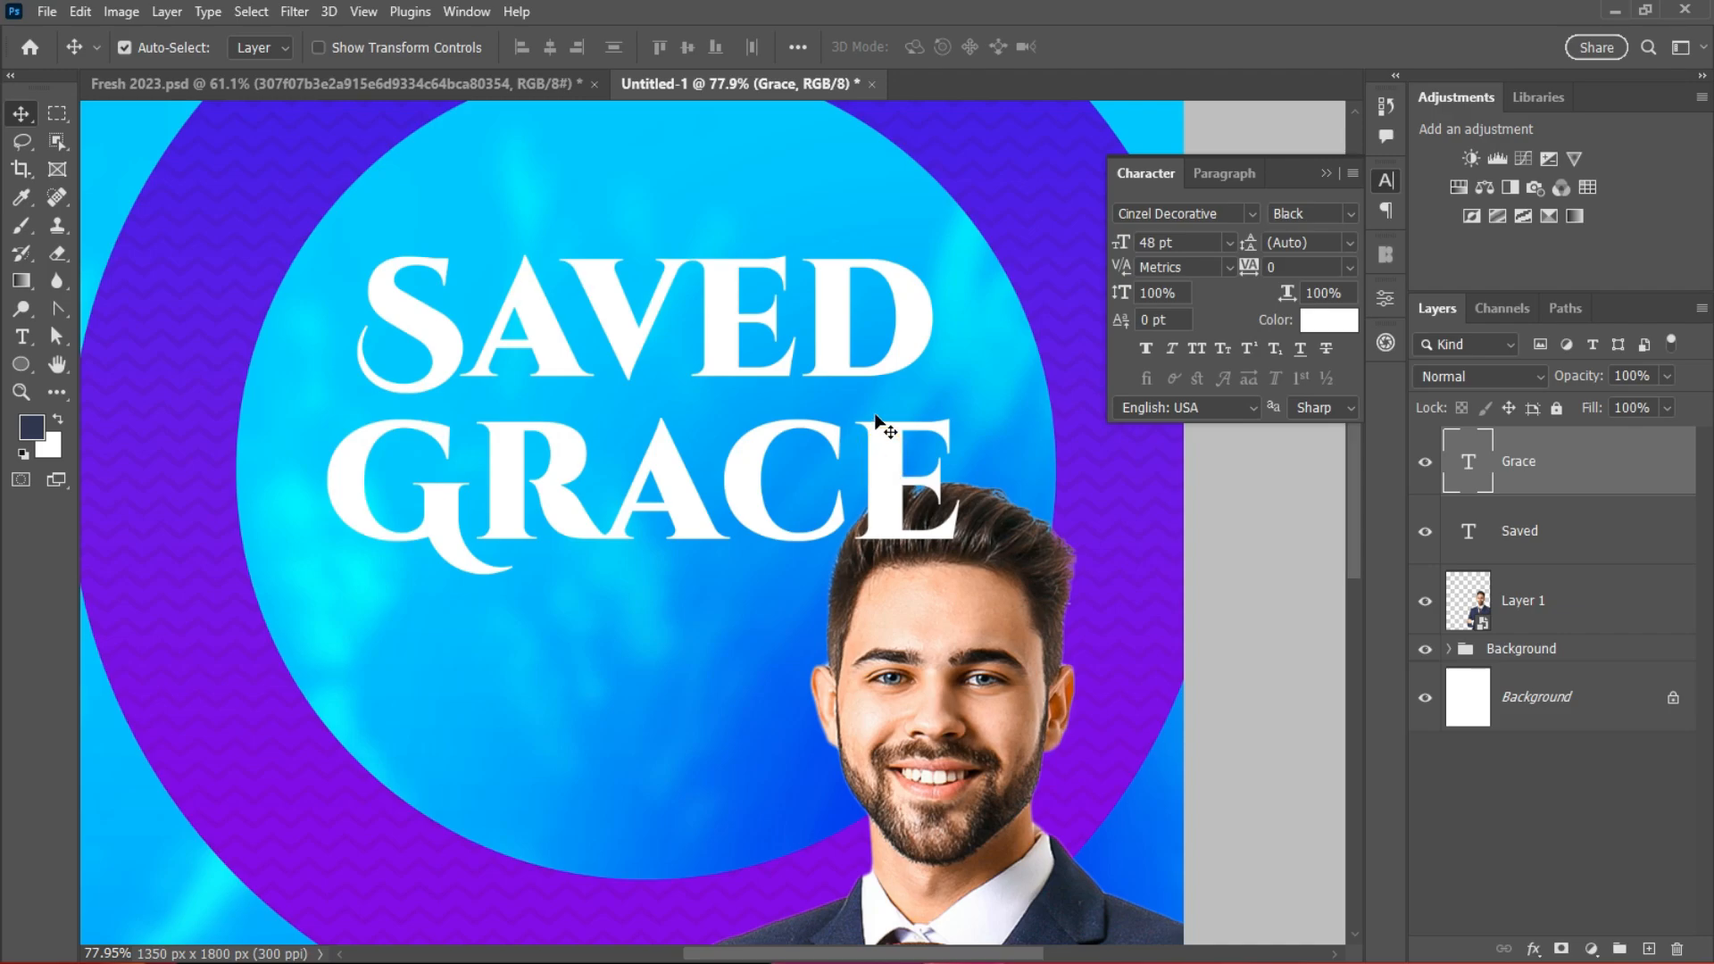
key(ctrl+t)
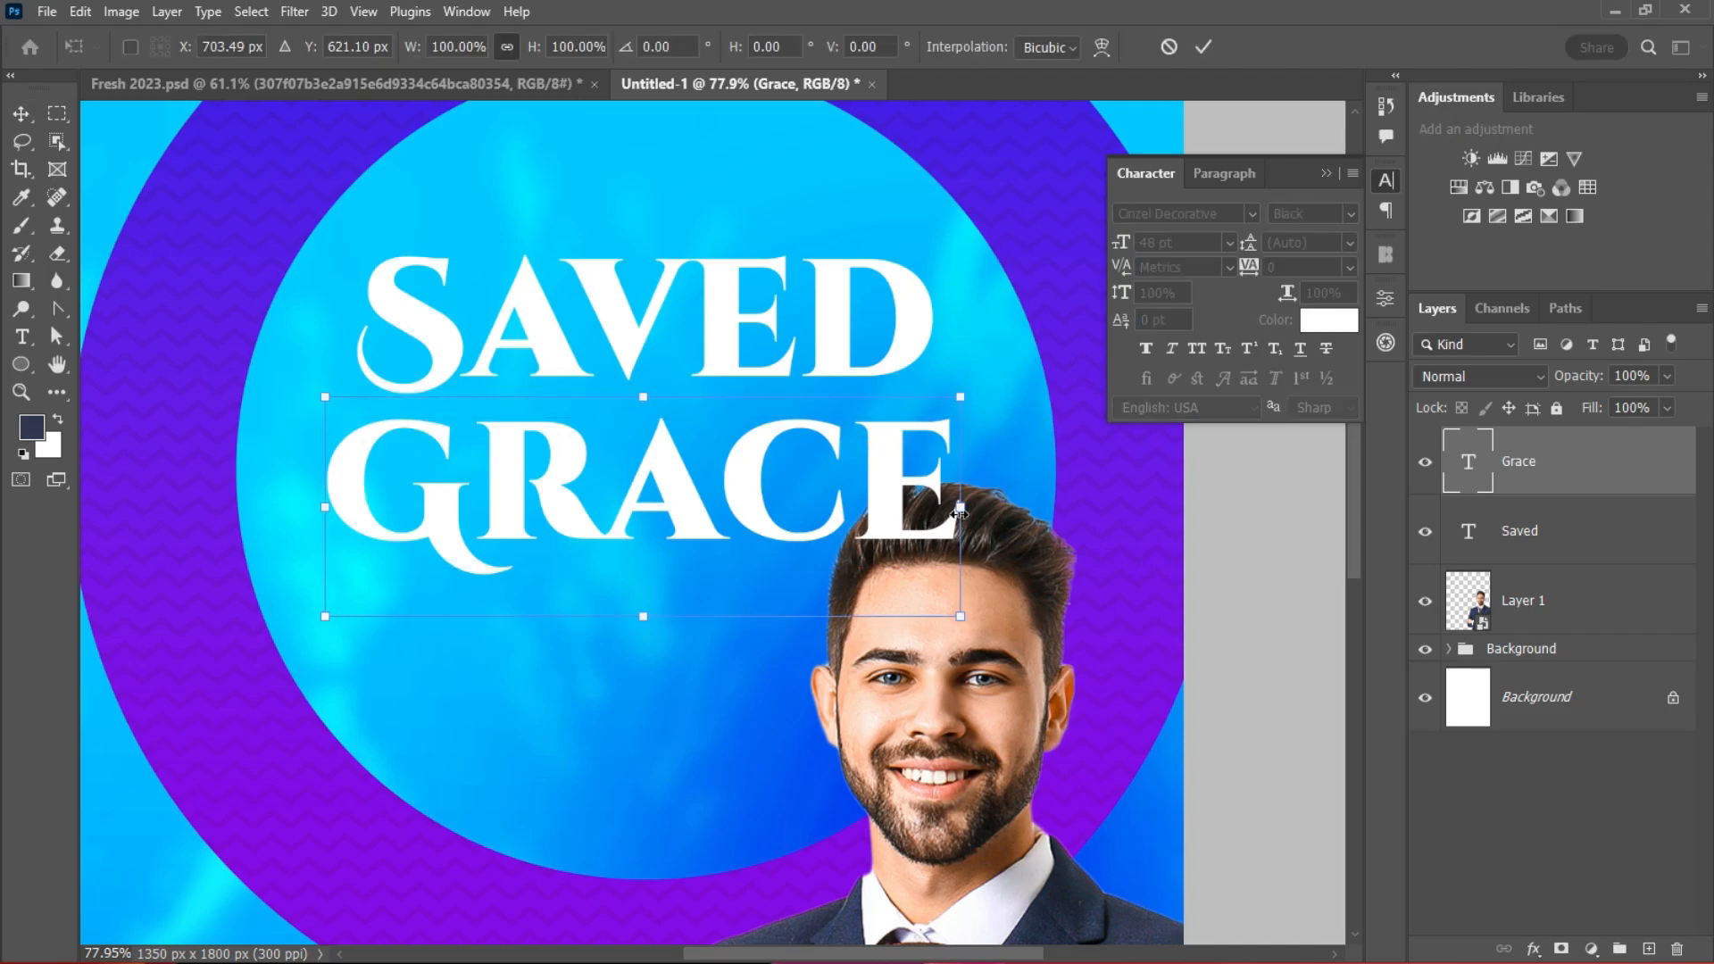
Step: Scale GRACE to 87% under SAVED and tighten SAVED's tracking to -50
drag(959, 515, 834, 448)
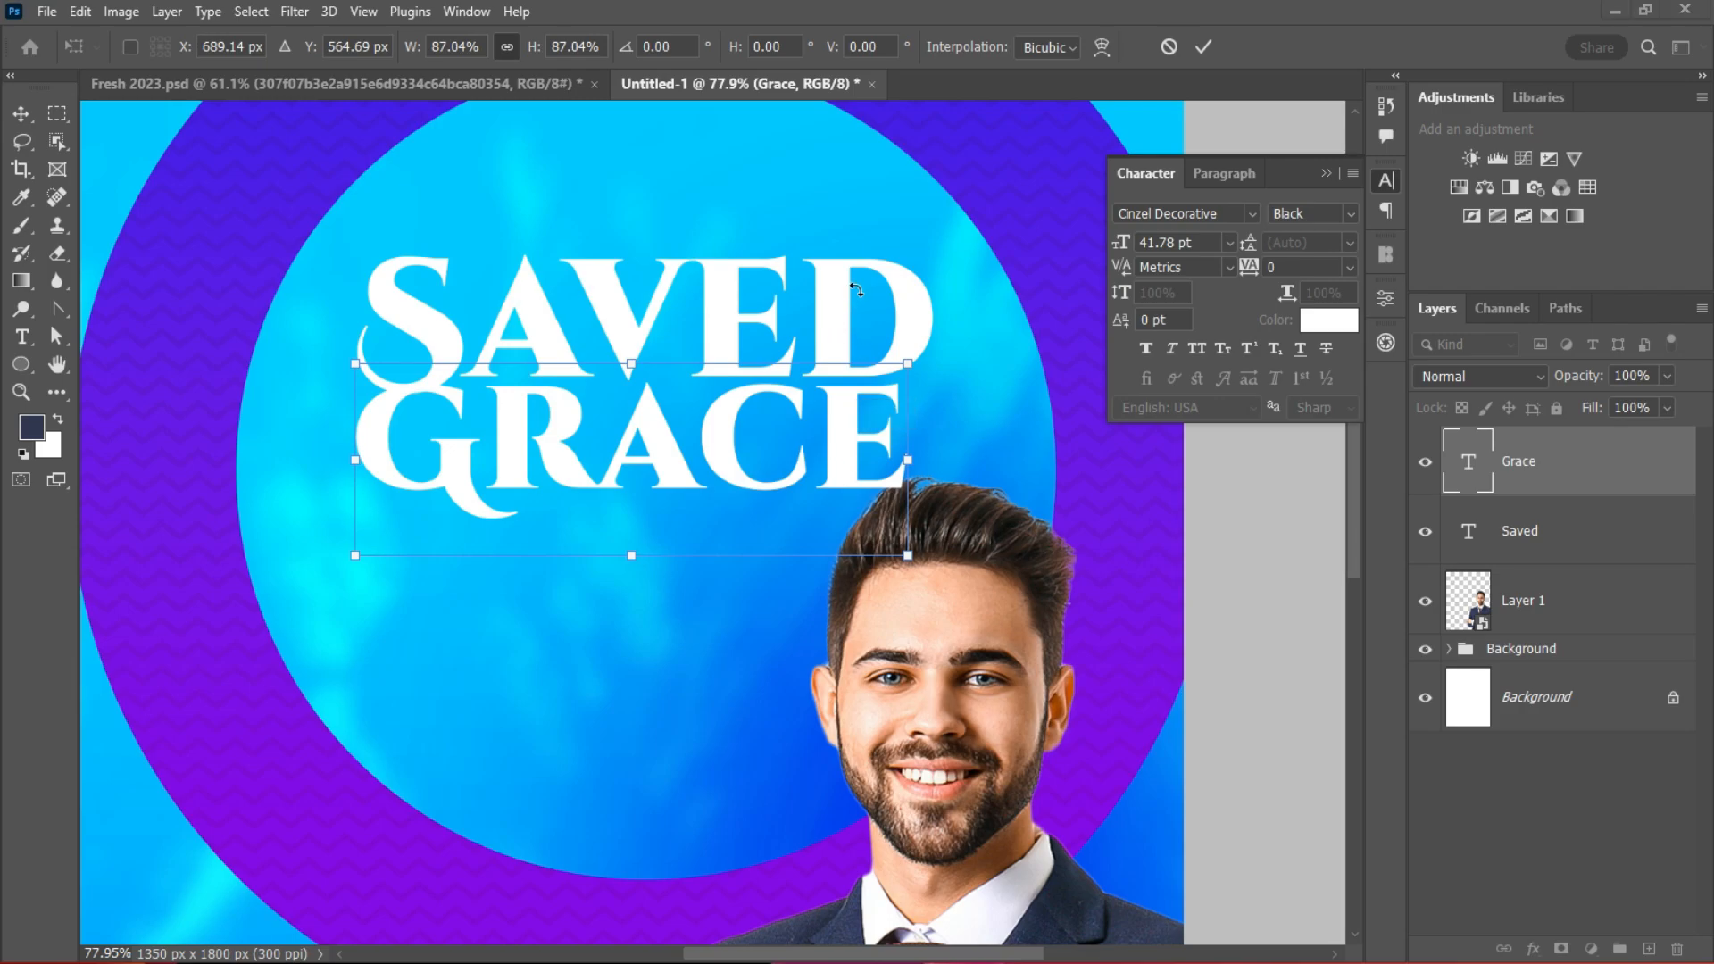
click(1203, 46)
drag(880, 336, 868, 315)
click(1349, 267)
click(1304, 333)
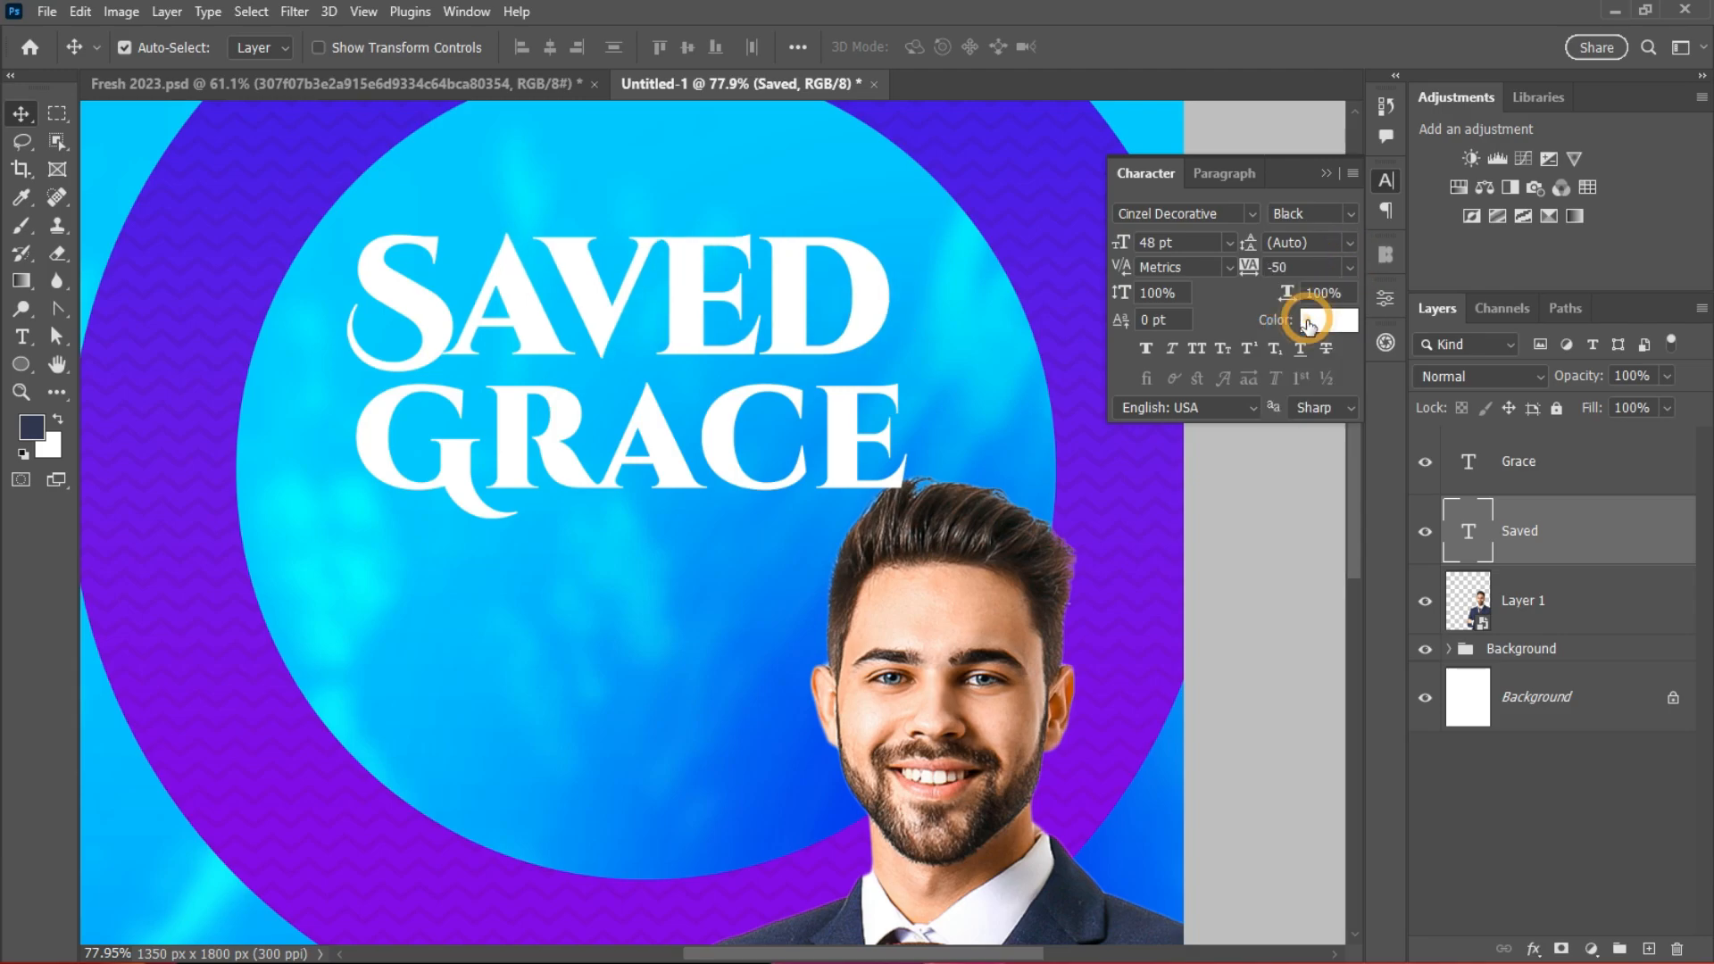
Step: Line GRACE up beneath SAVED and lower the businessman slightly
click(843, 439)
drag(843, 439, 821, 439)
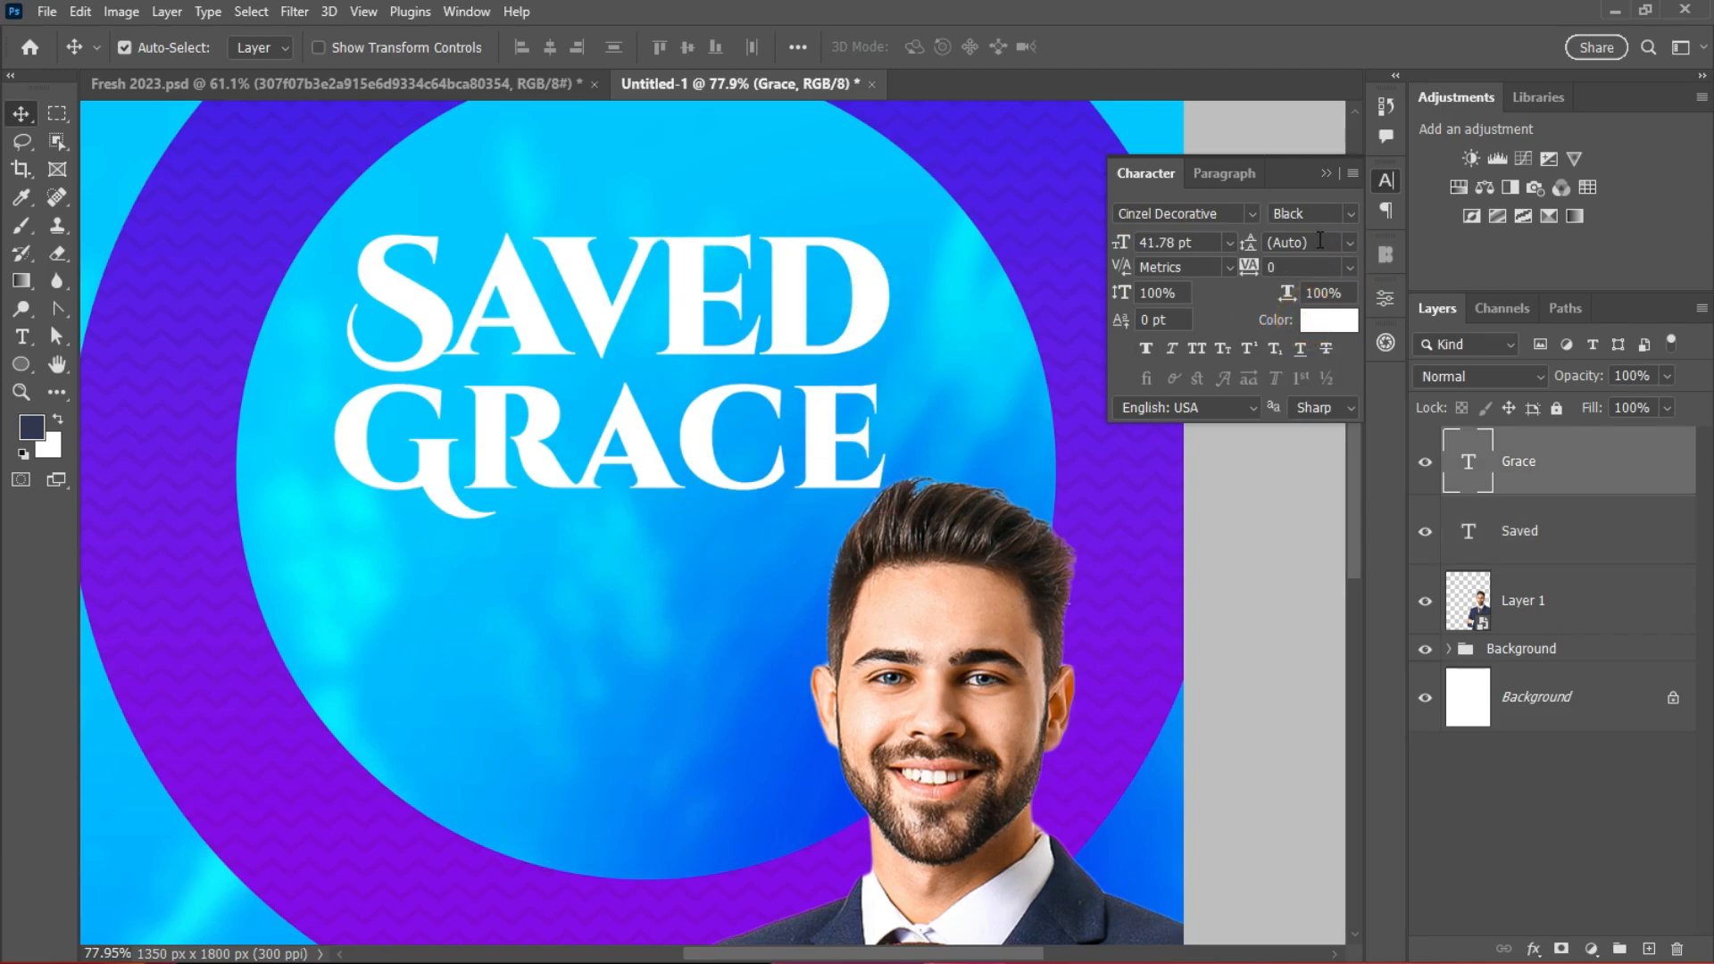
drag(719, 471, 714, 461)
scroll(732, 400, down, 3)
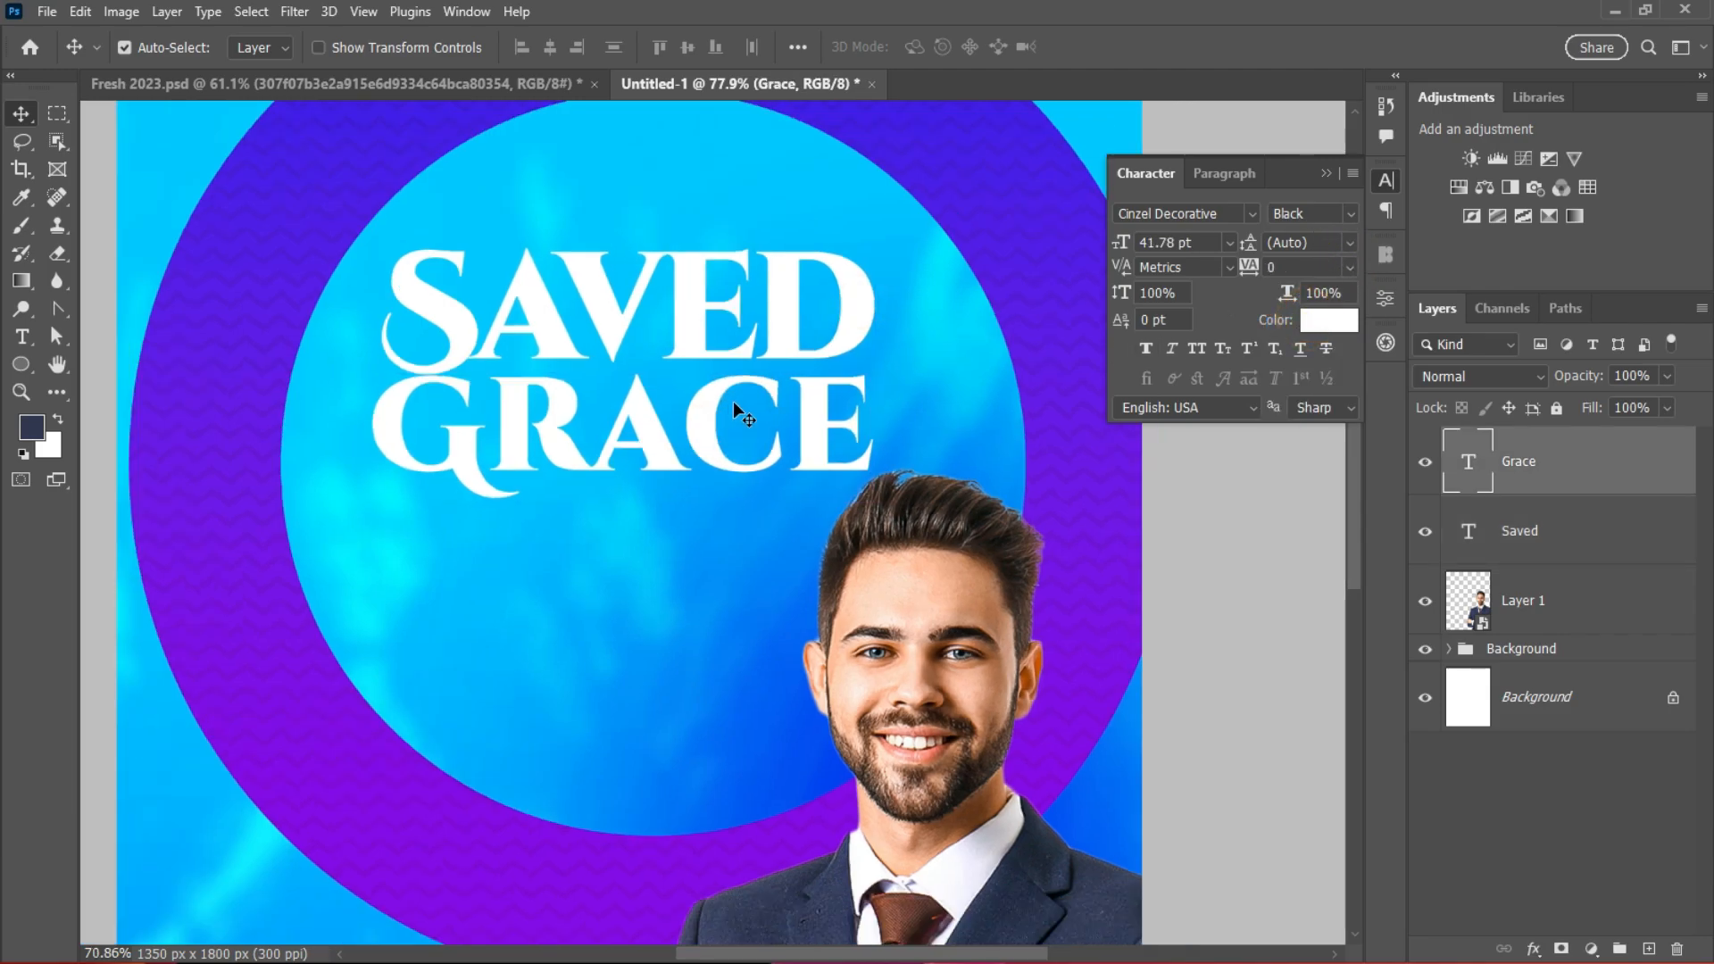
scroll(748, 393, down, 3)
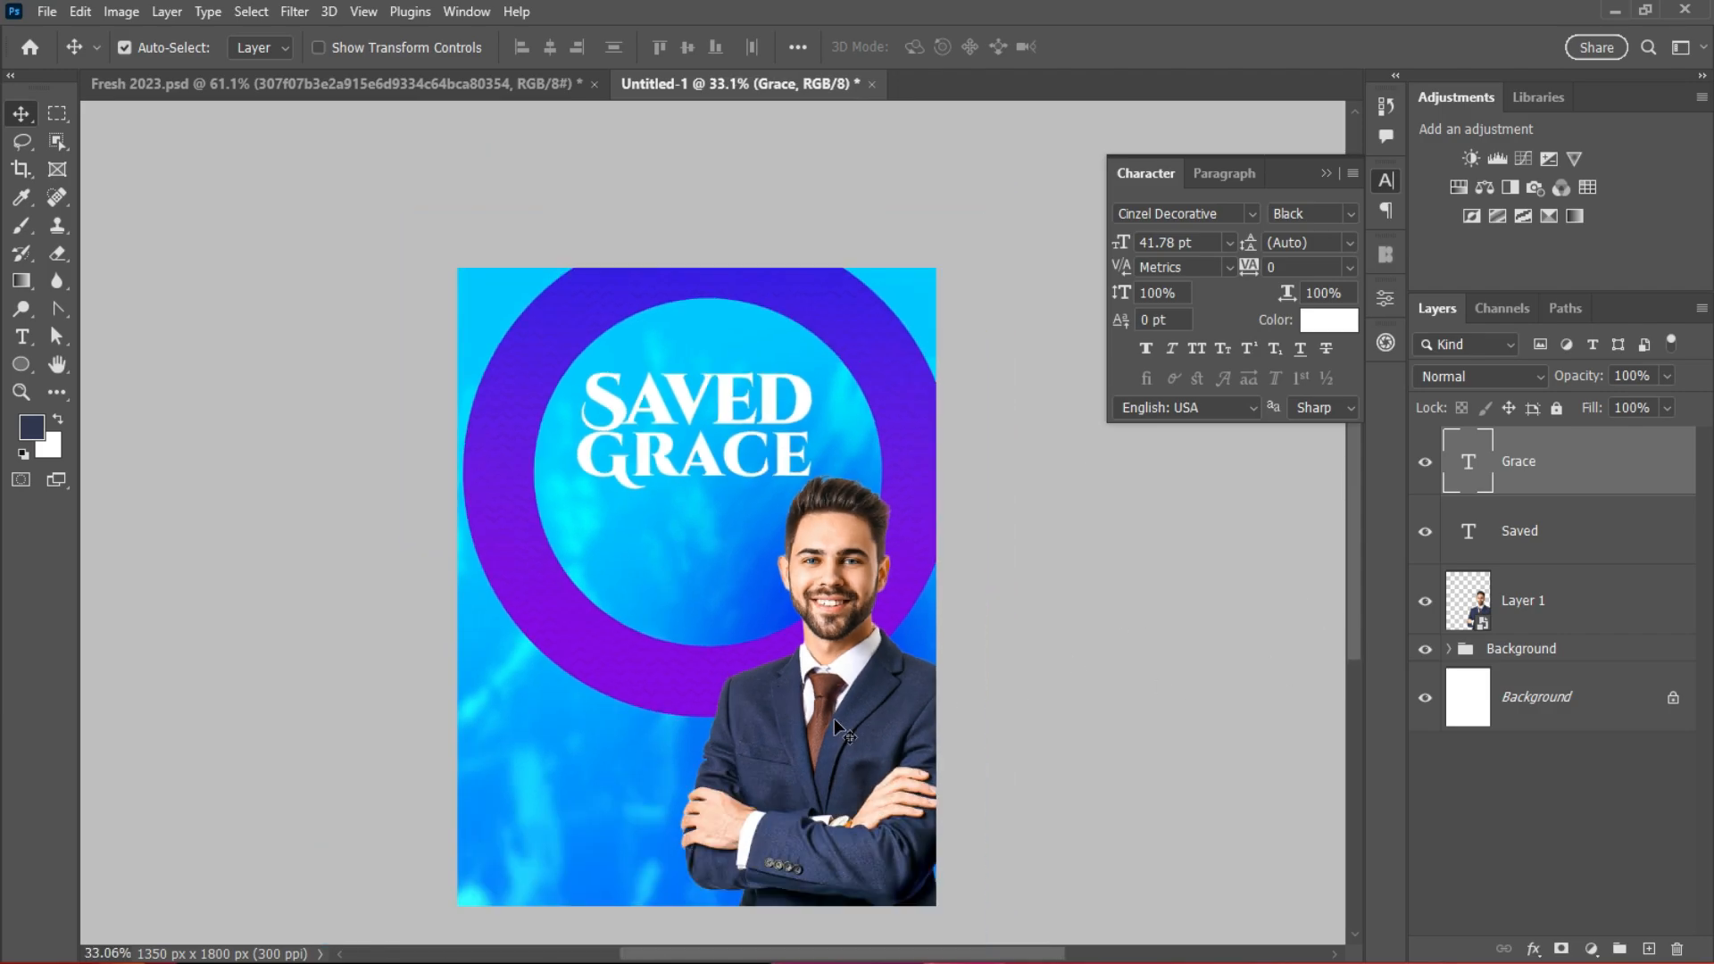
drag(859, 716, 859, 734)
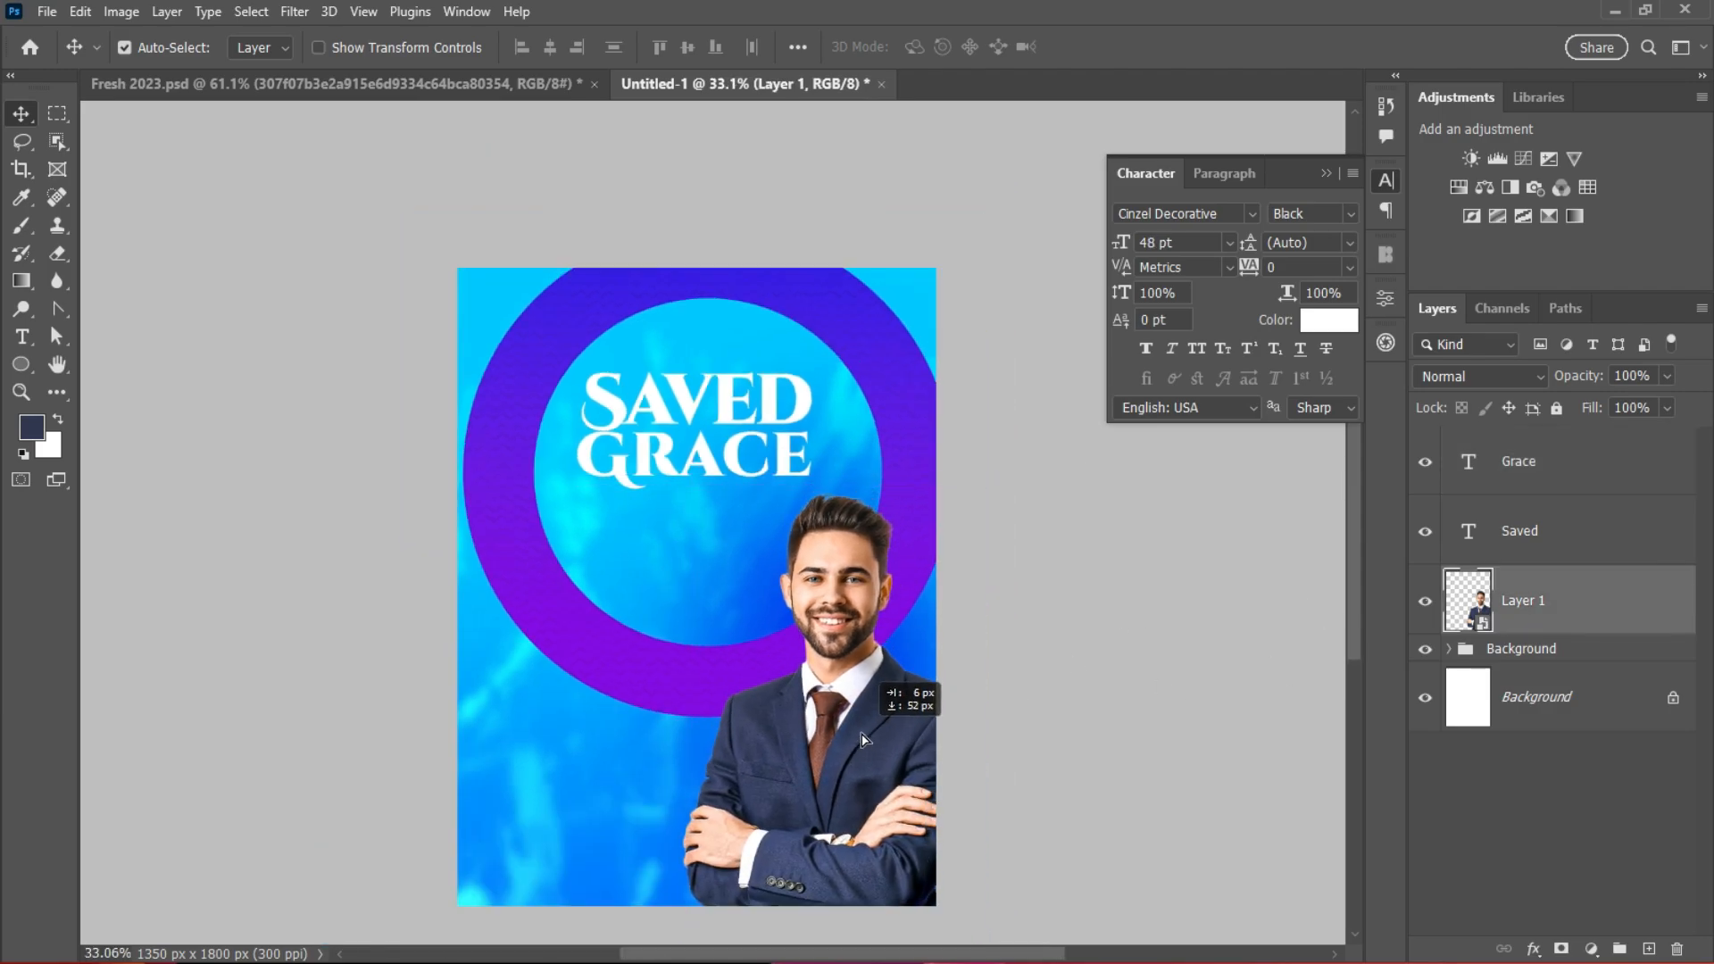
Step: Shift GRACE right and down, and bring SAVED down to sit above it
scroll(754, 525, up, 5)
drag(733, 418, 751, 444)
drag(727, 337, 730, 361)
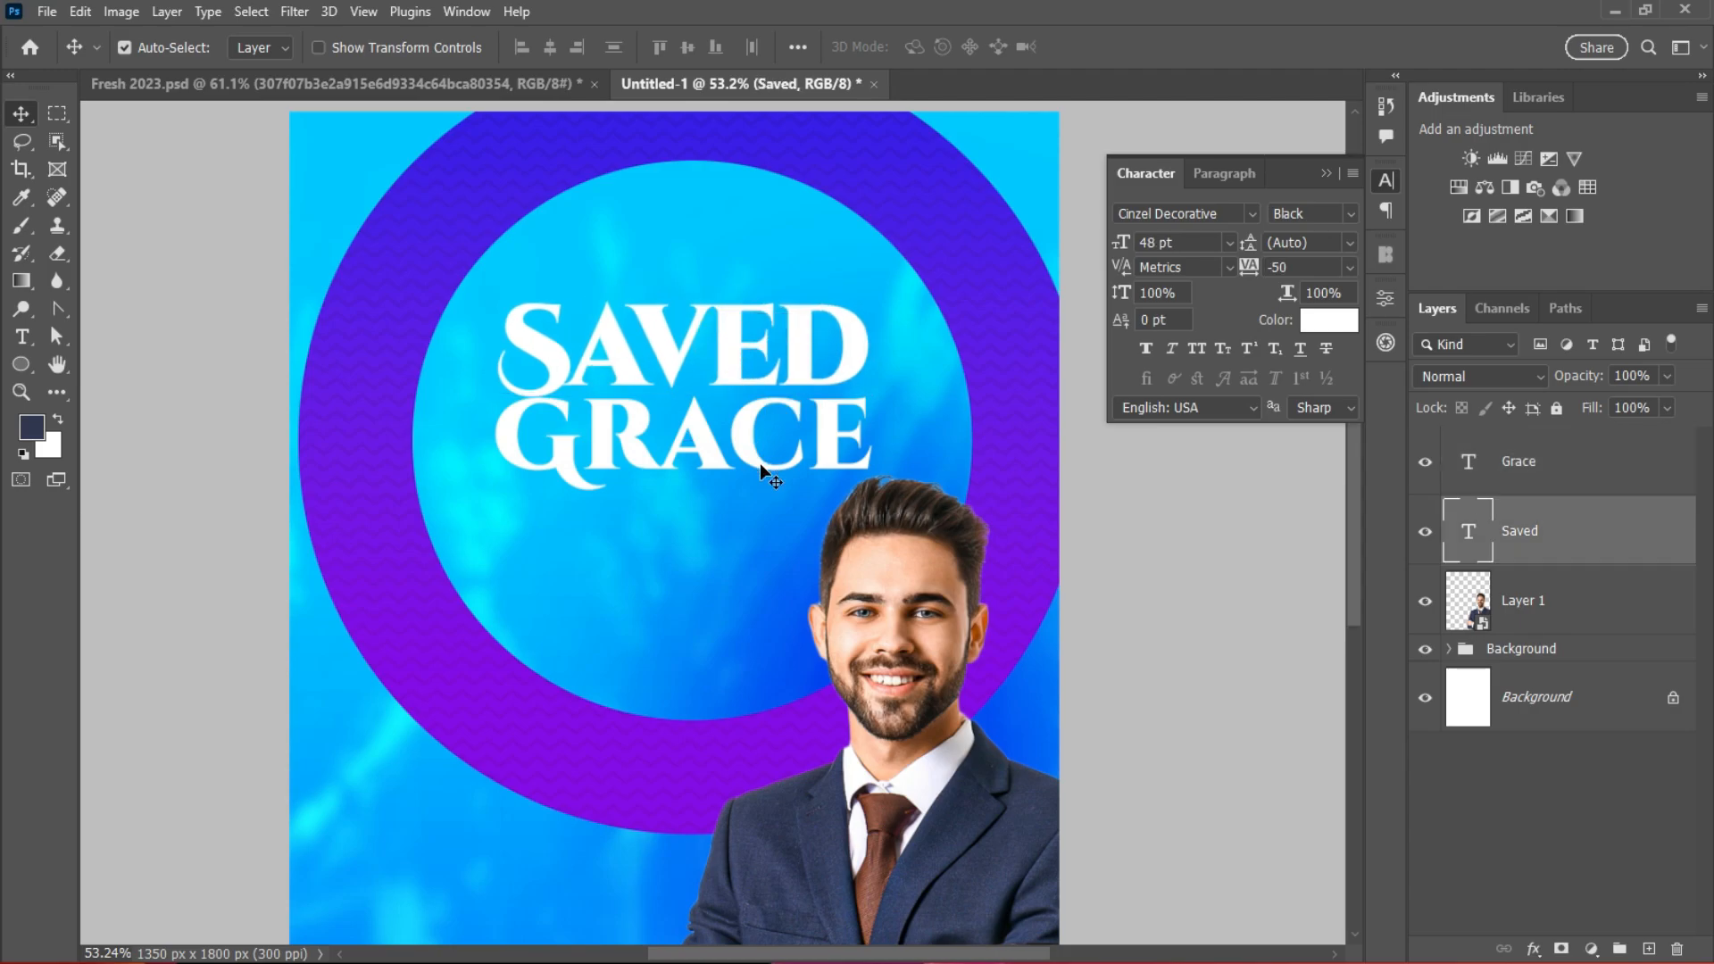
scroll(759, 463, up, 2)
scroll(759, 482, down, 4)
scroll(849, 715, down, 1)
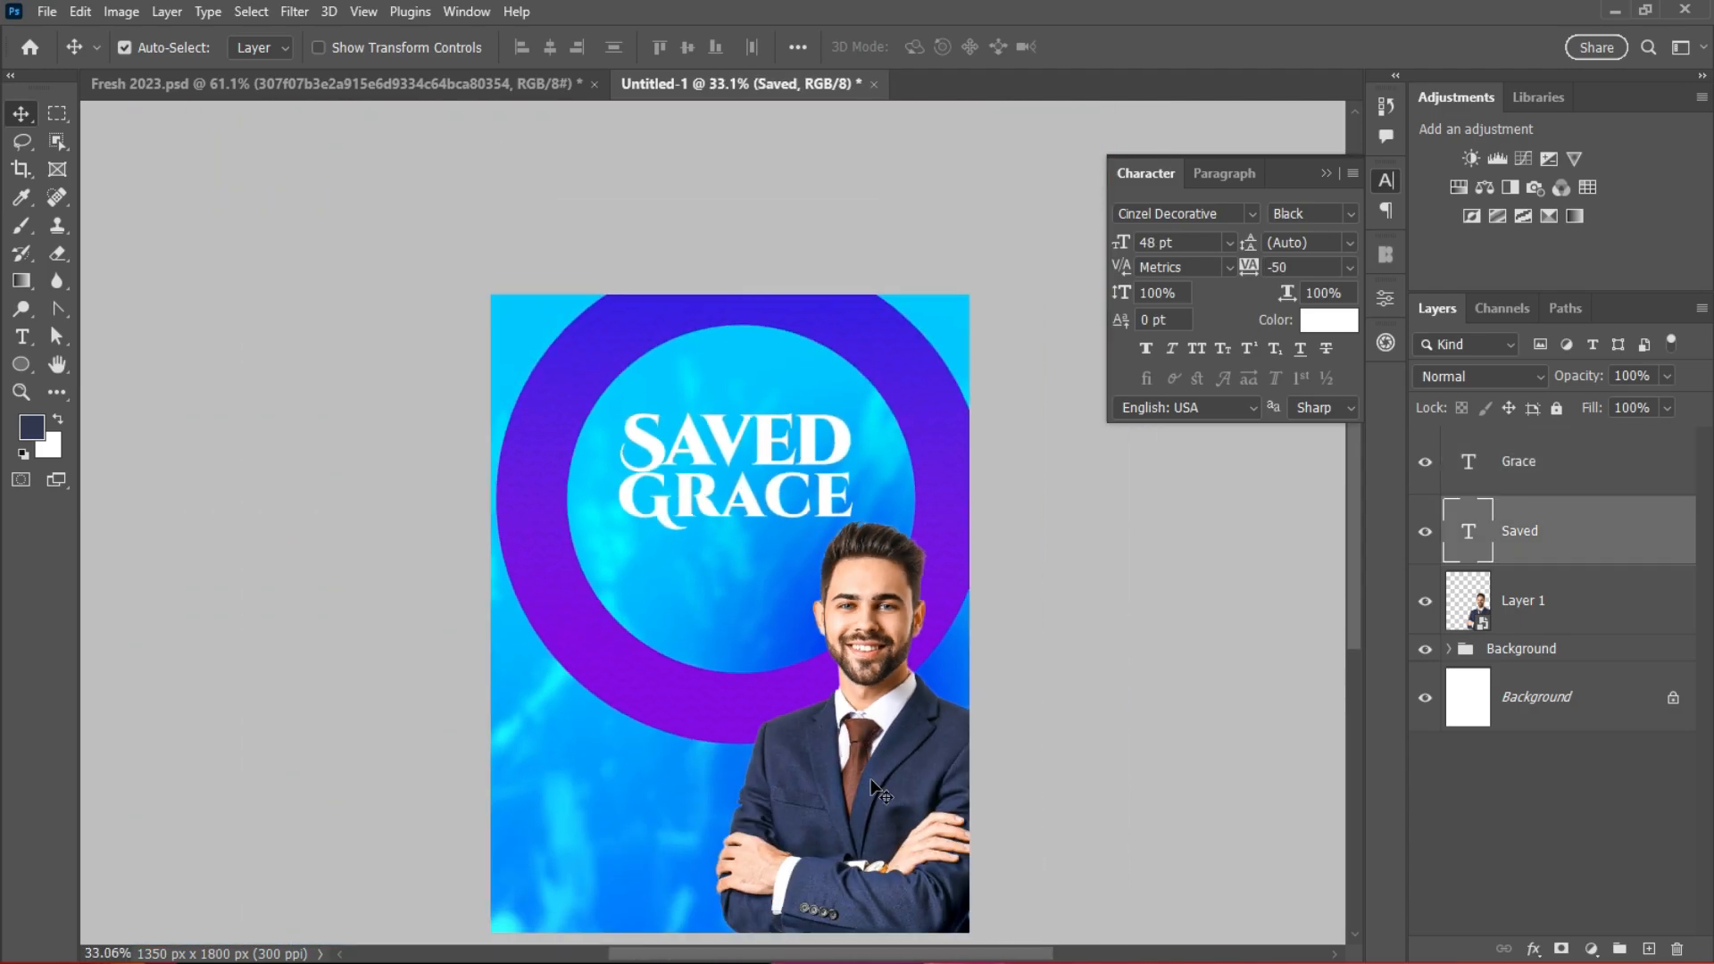
scroll(849, 714, up, 2)
Step: Shrink the businessman to about 40% and reposition him slightly left
click(849, 714)
key(ctrl+t)
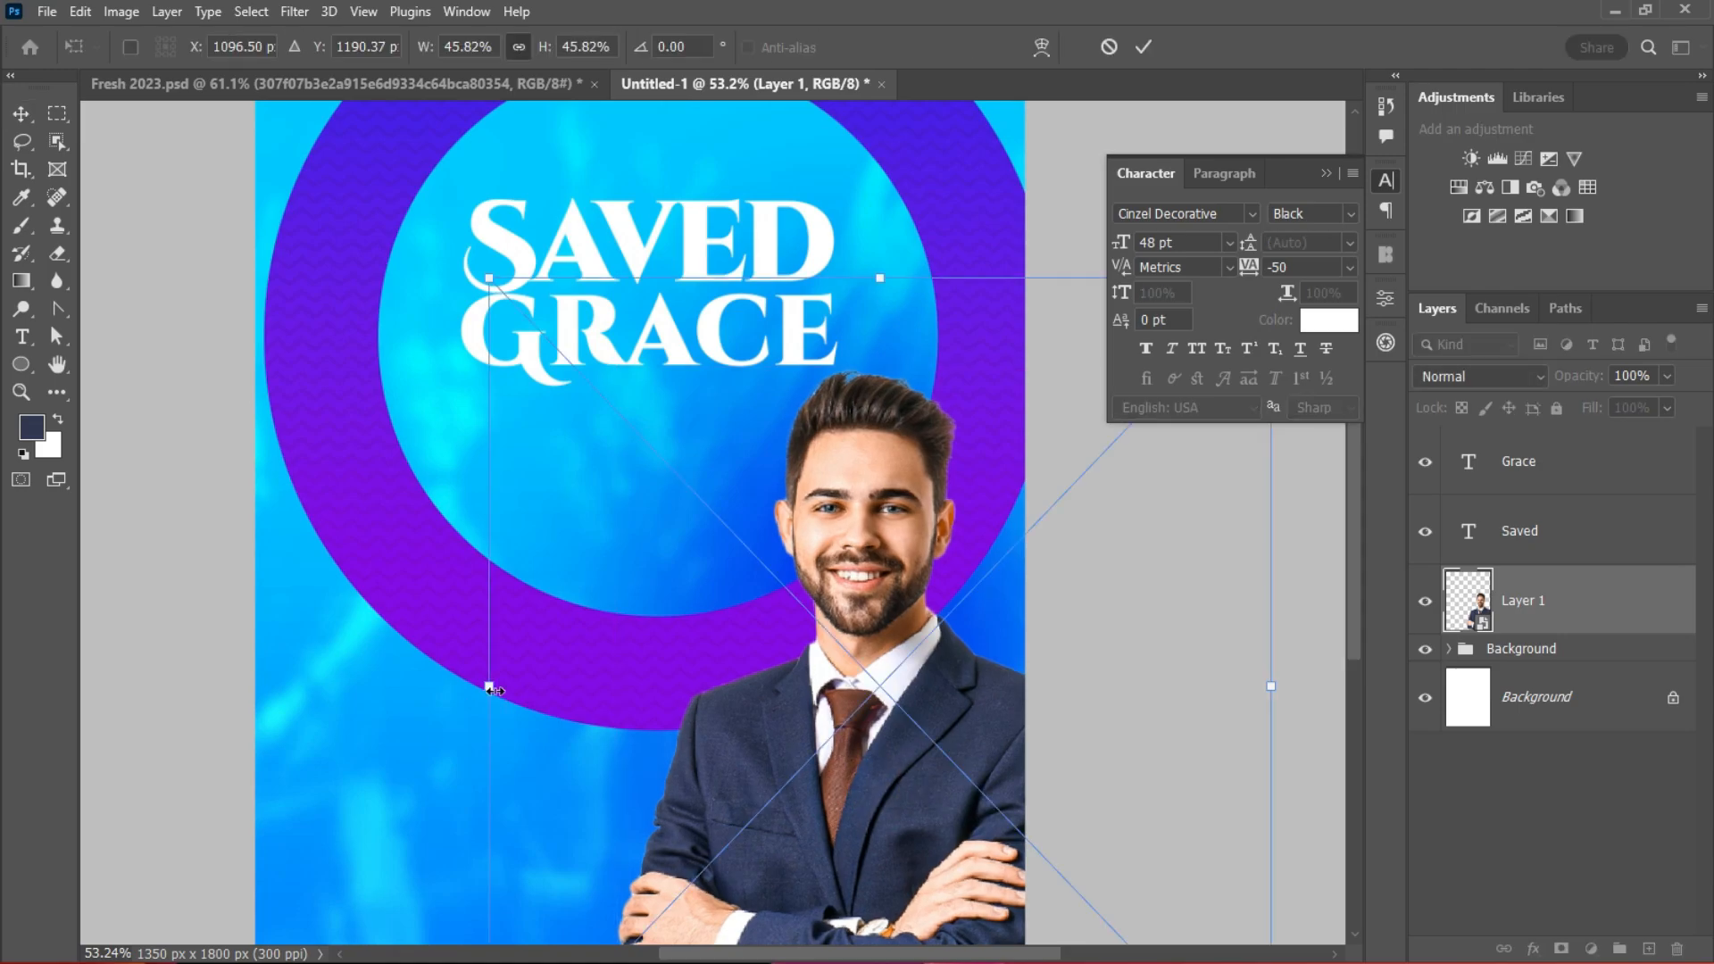
drag(489, 689, 538, 715)
scroll(924, 806, down, 3)
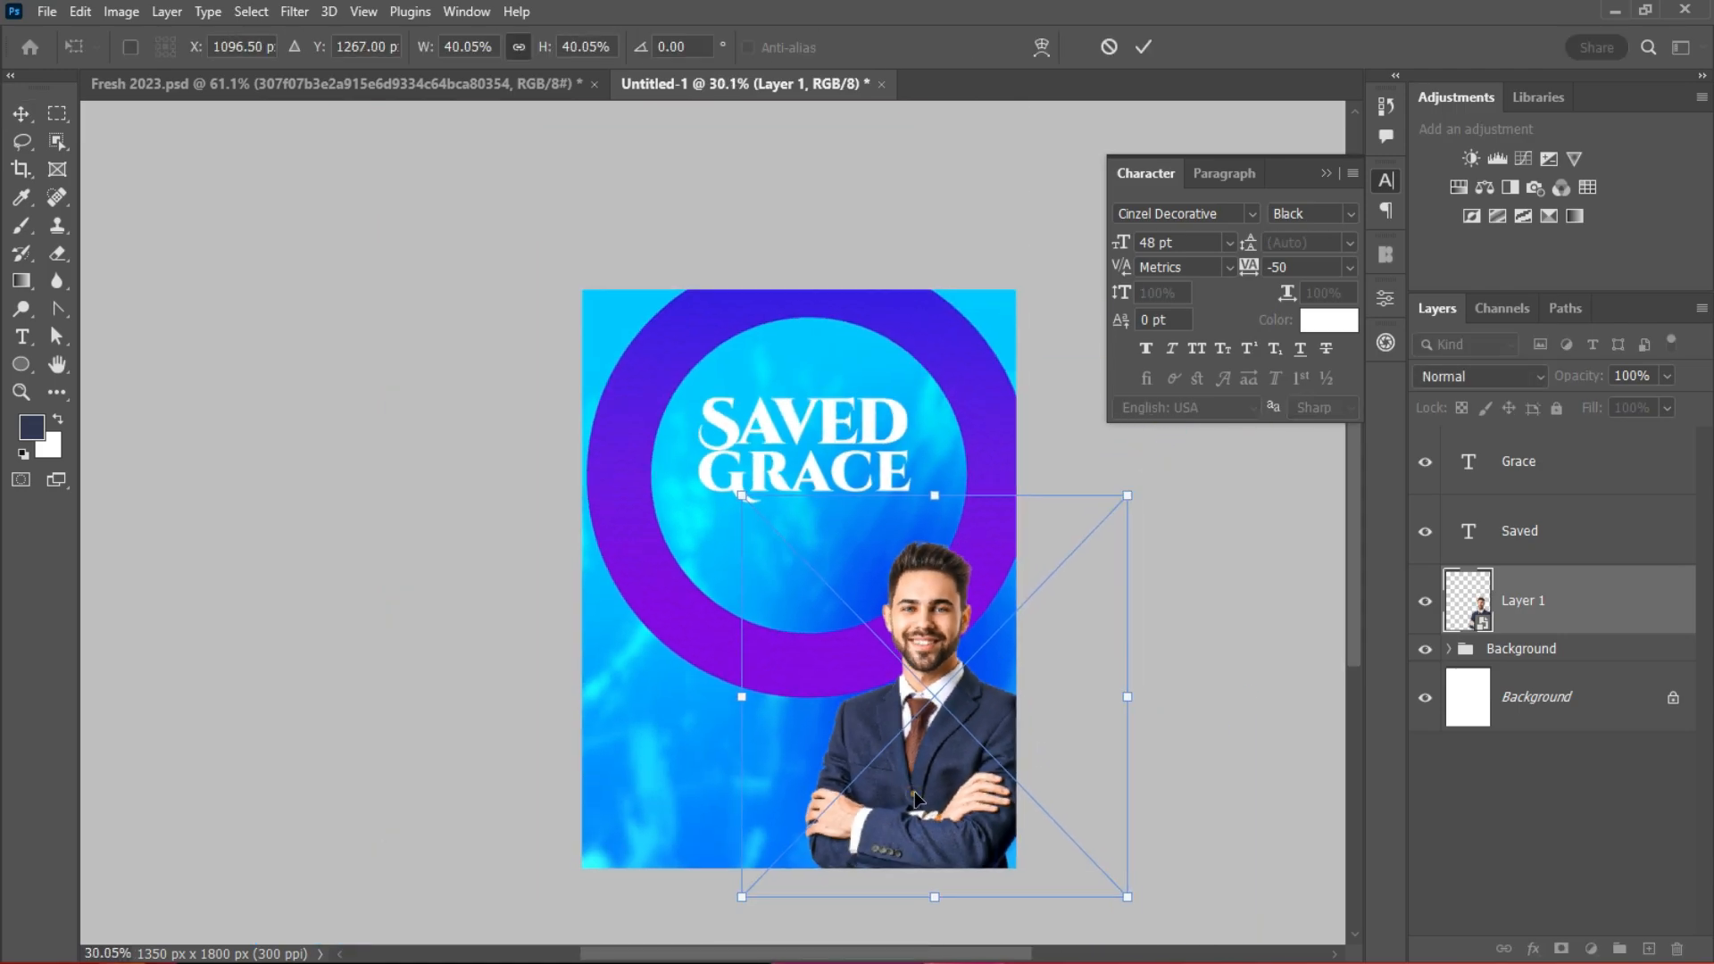
mouse_move(915, 797)
mouse_down()
mouse_move(935, 794)
mouse_move(909, 795)
mouse_up()
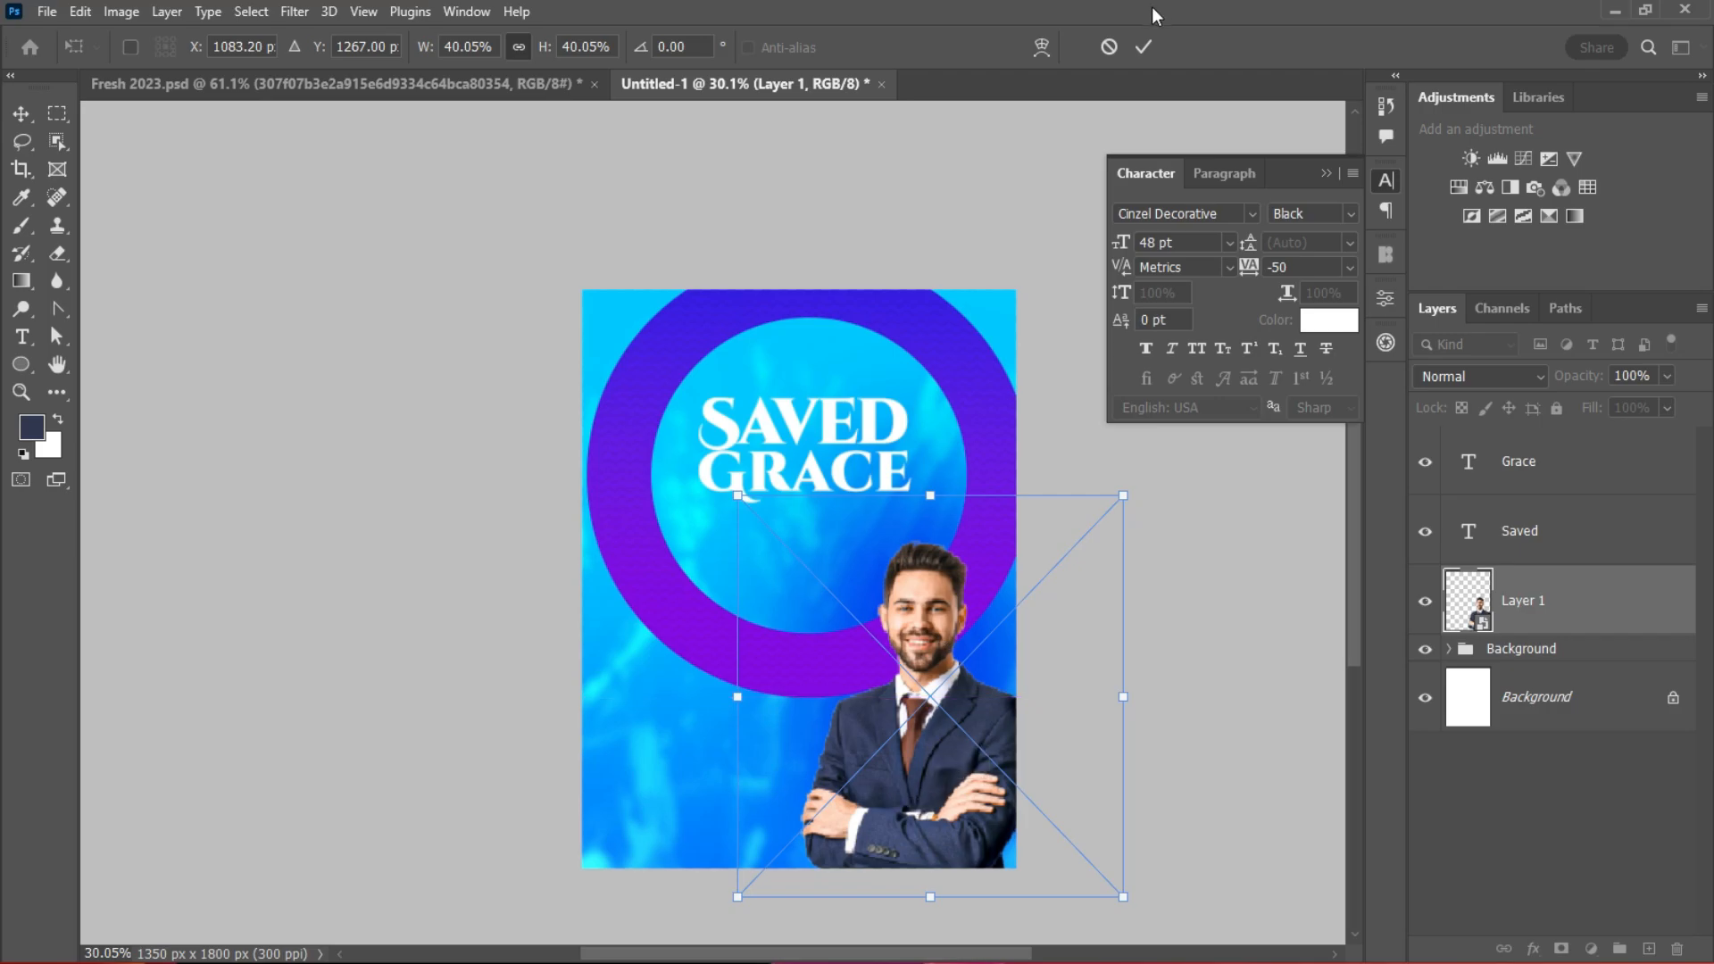
click(1143, 46)
Step: Lower the GRACE and SAVED lines a little within the ring
scroll(842, 394, up, 4)
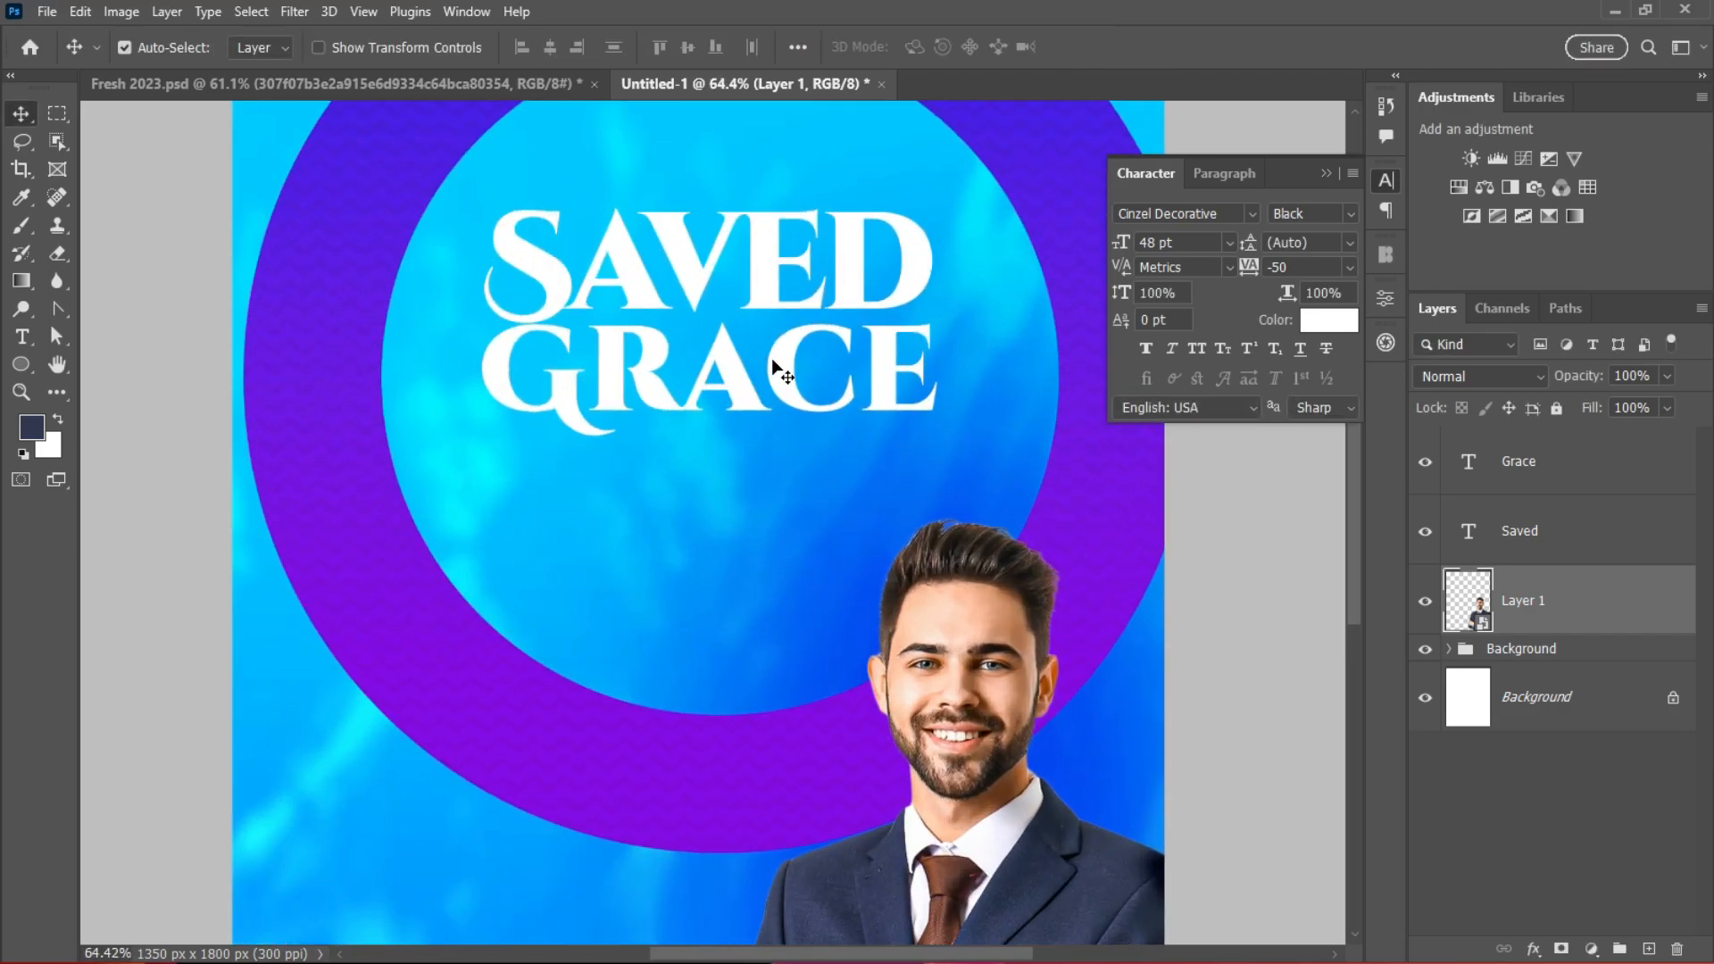
drag(771, 357, 777, 406)
drag(769, 287, 784, 342)
scroll(778, 379, up, 1)
scroll(779, 375, down, 3)
click(1330, 170)
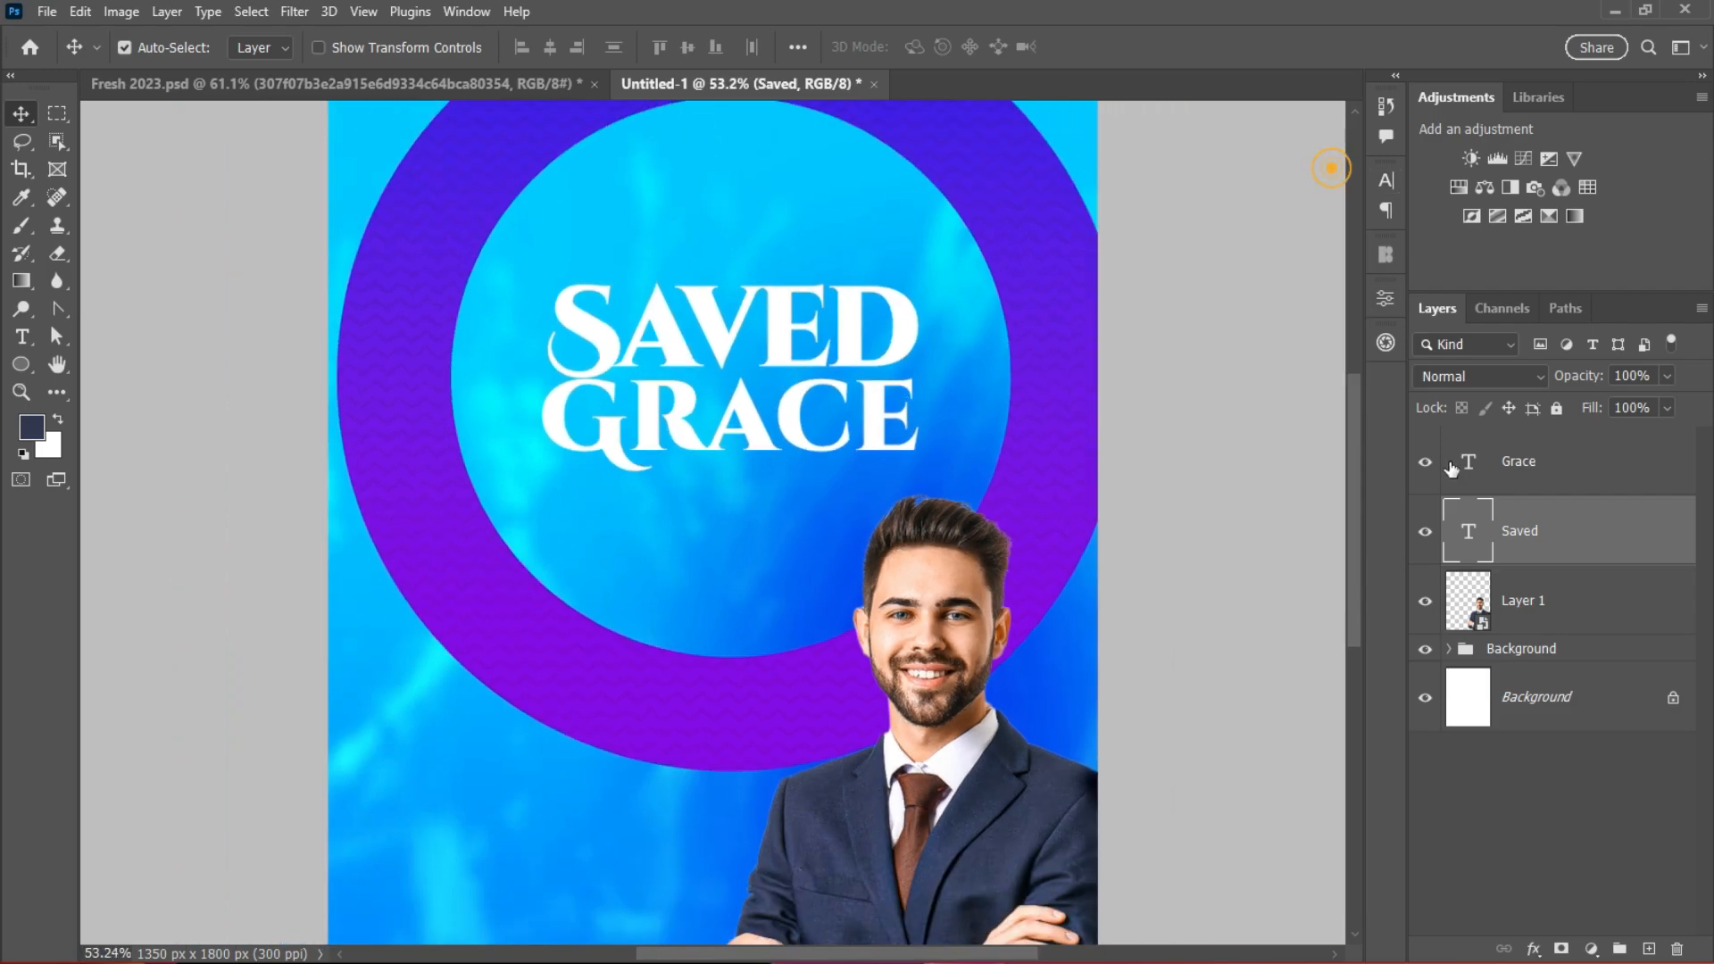
click(1588, 460)
scroll(925, 335, up, 1)
Step: Add a new text line, THE LORDS PEOPLE, onto the poster
key(t)
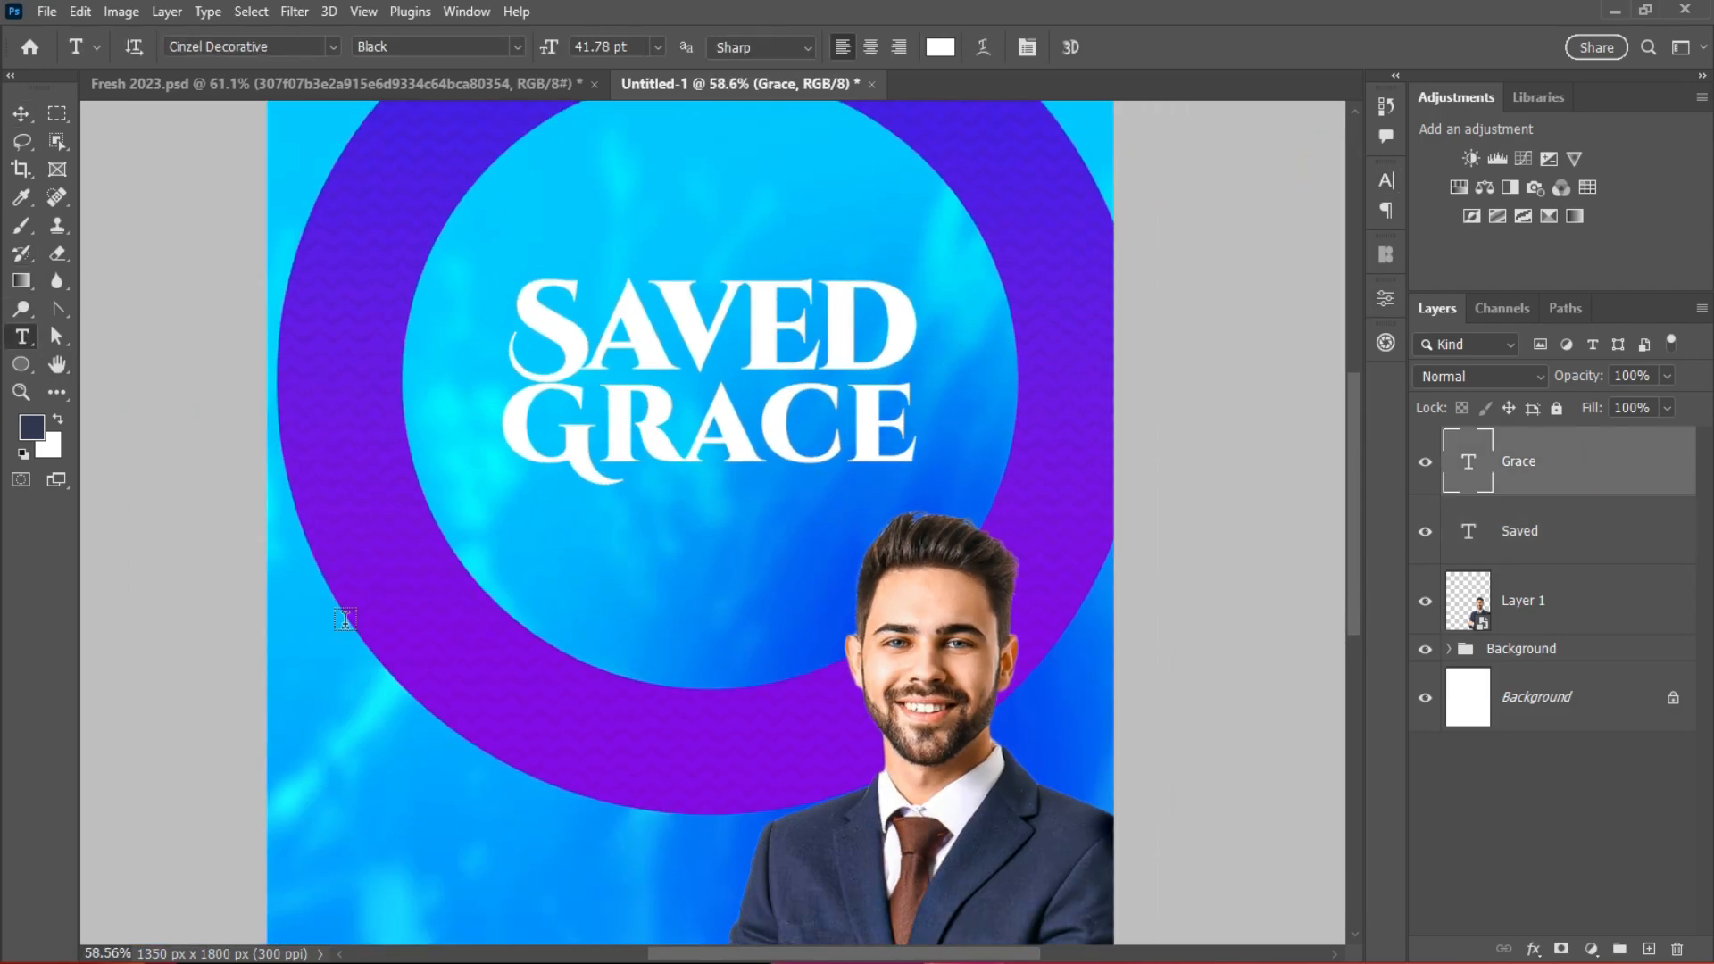
click(644, 171)
text(THE LORD)
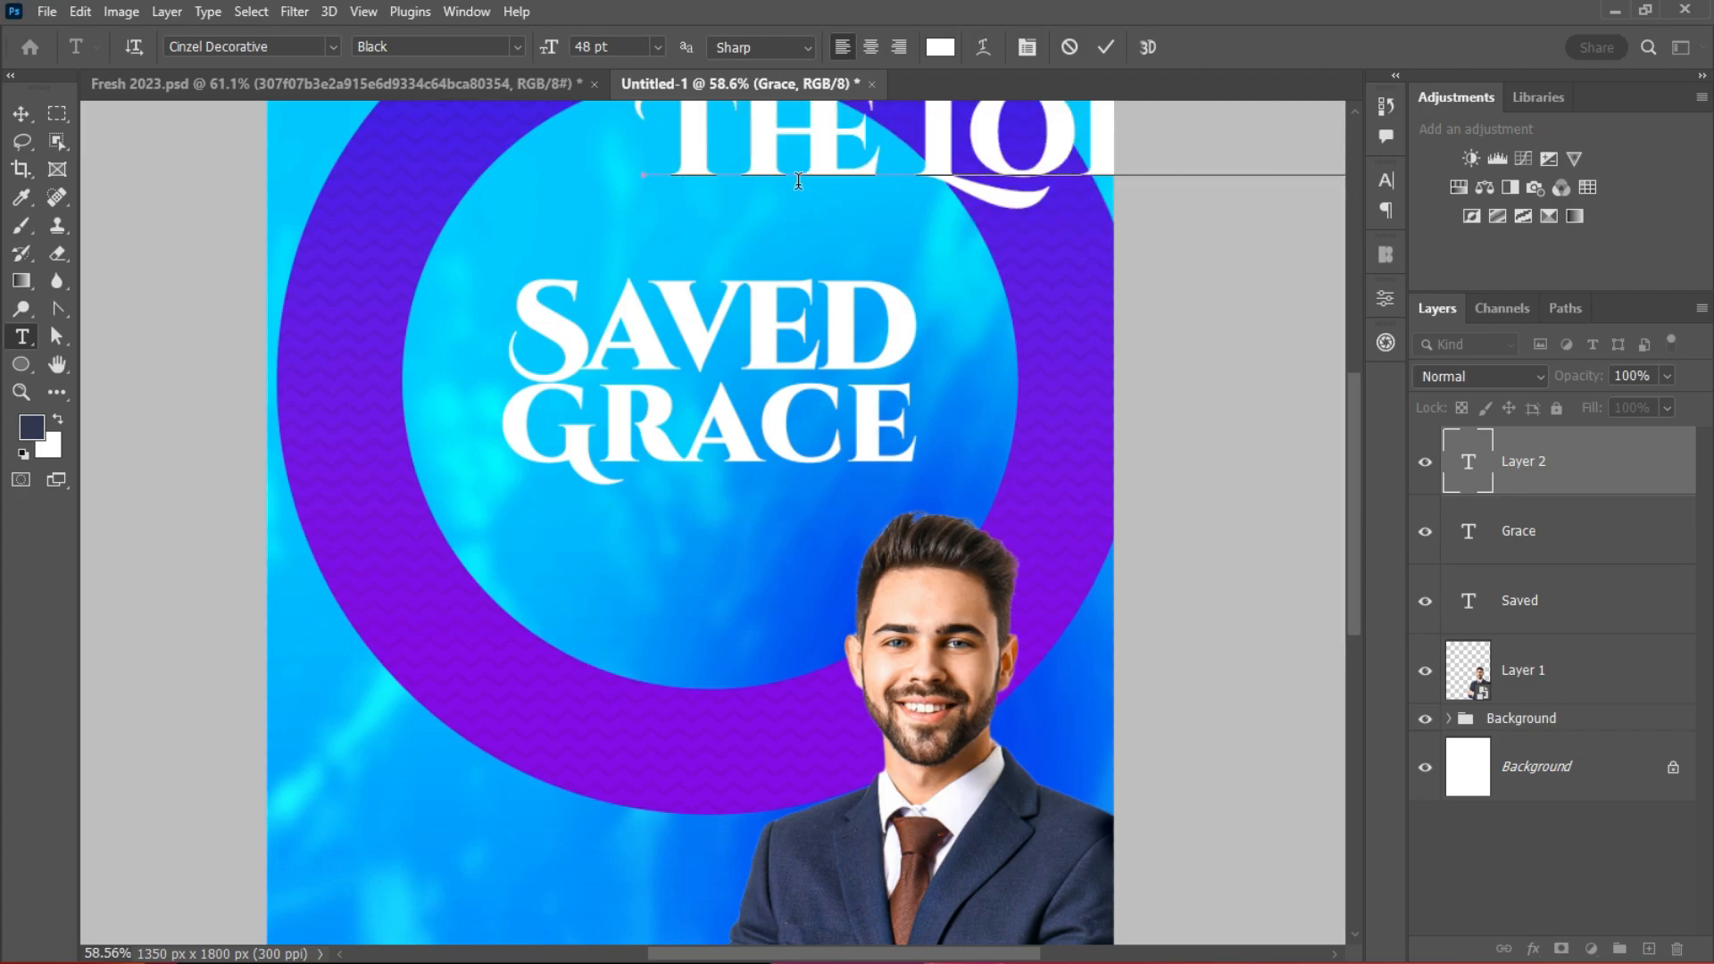
click(22, 114)
drag(996, 143, 662, 246)
Step: Set the line in Poppins Bold 10 pt, centred above SAVED
click(1386, 179)
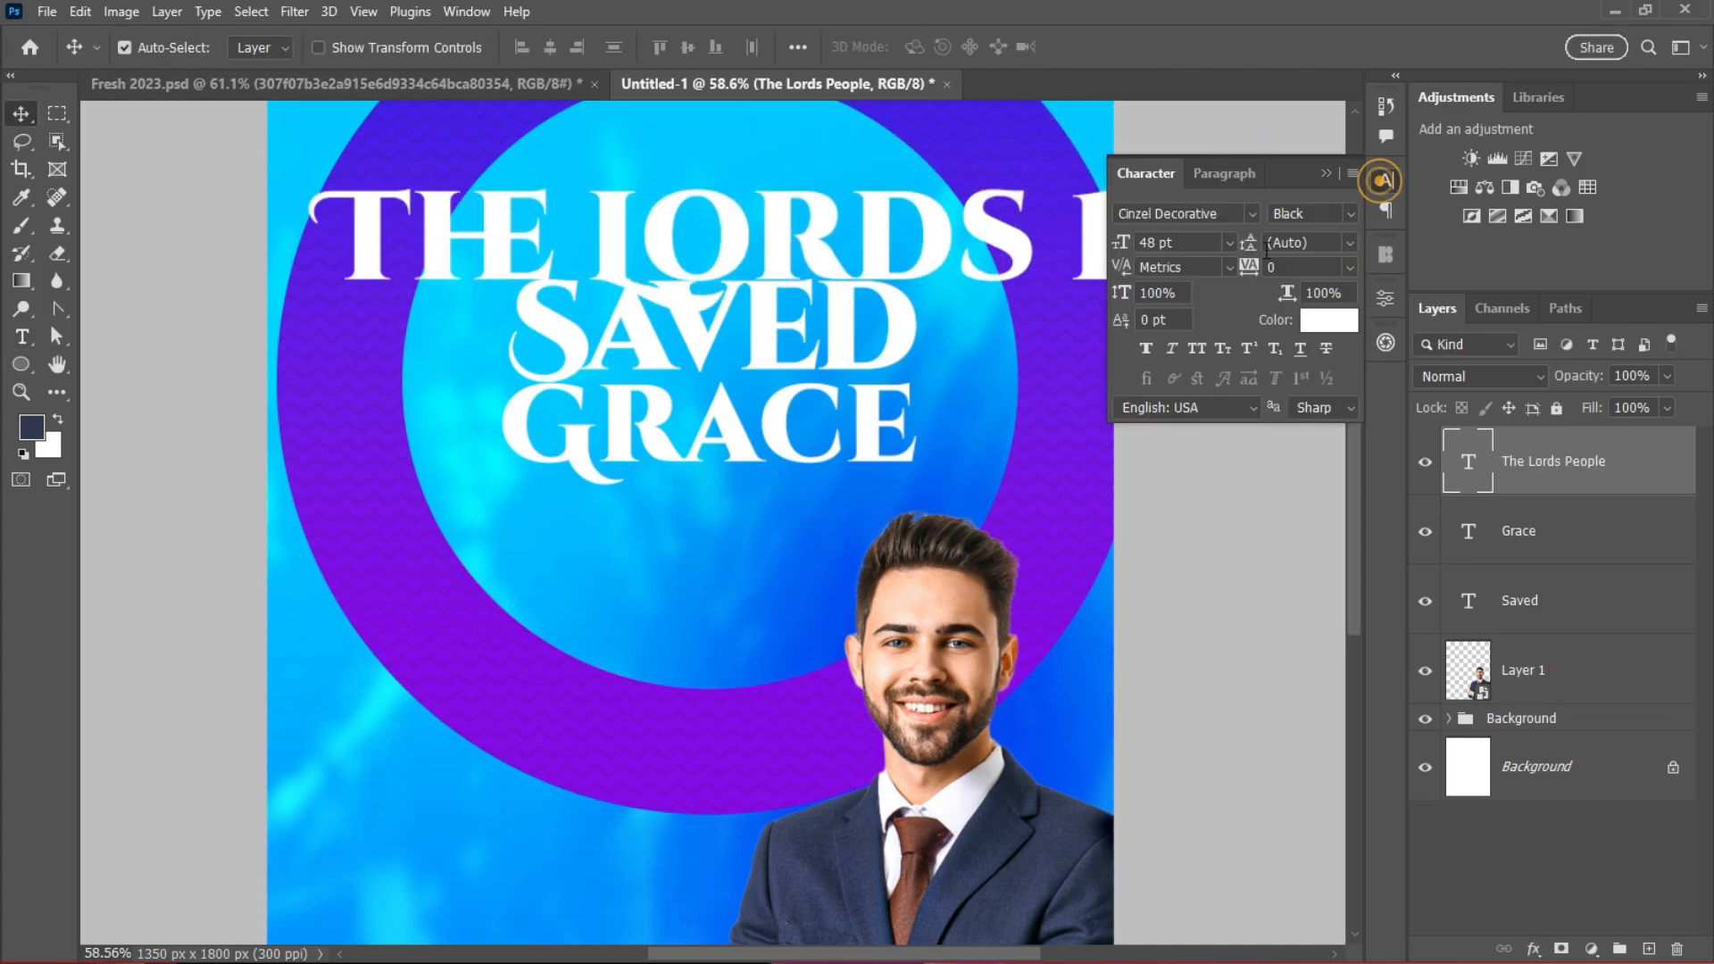
click(1229, 242)
click(1183, 397)
drag(540, 272, 777, 188)
click(1230, 242)
click(1196, 349)
click(1223, 212)
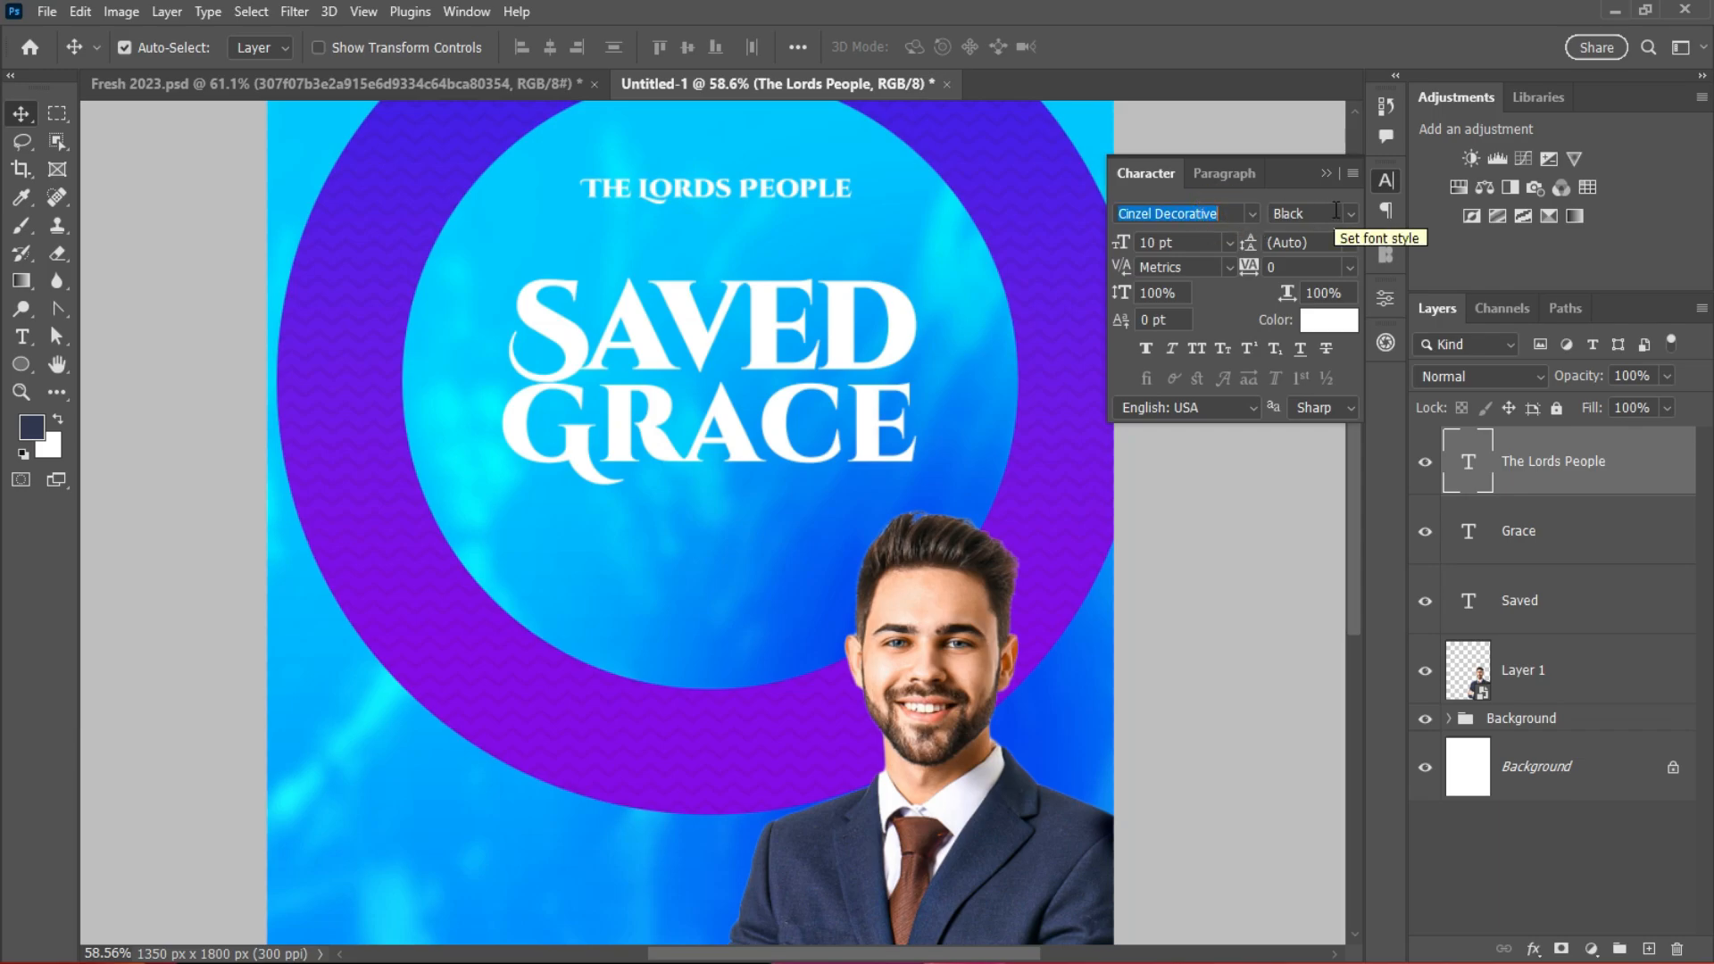
text(pop)
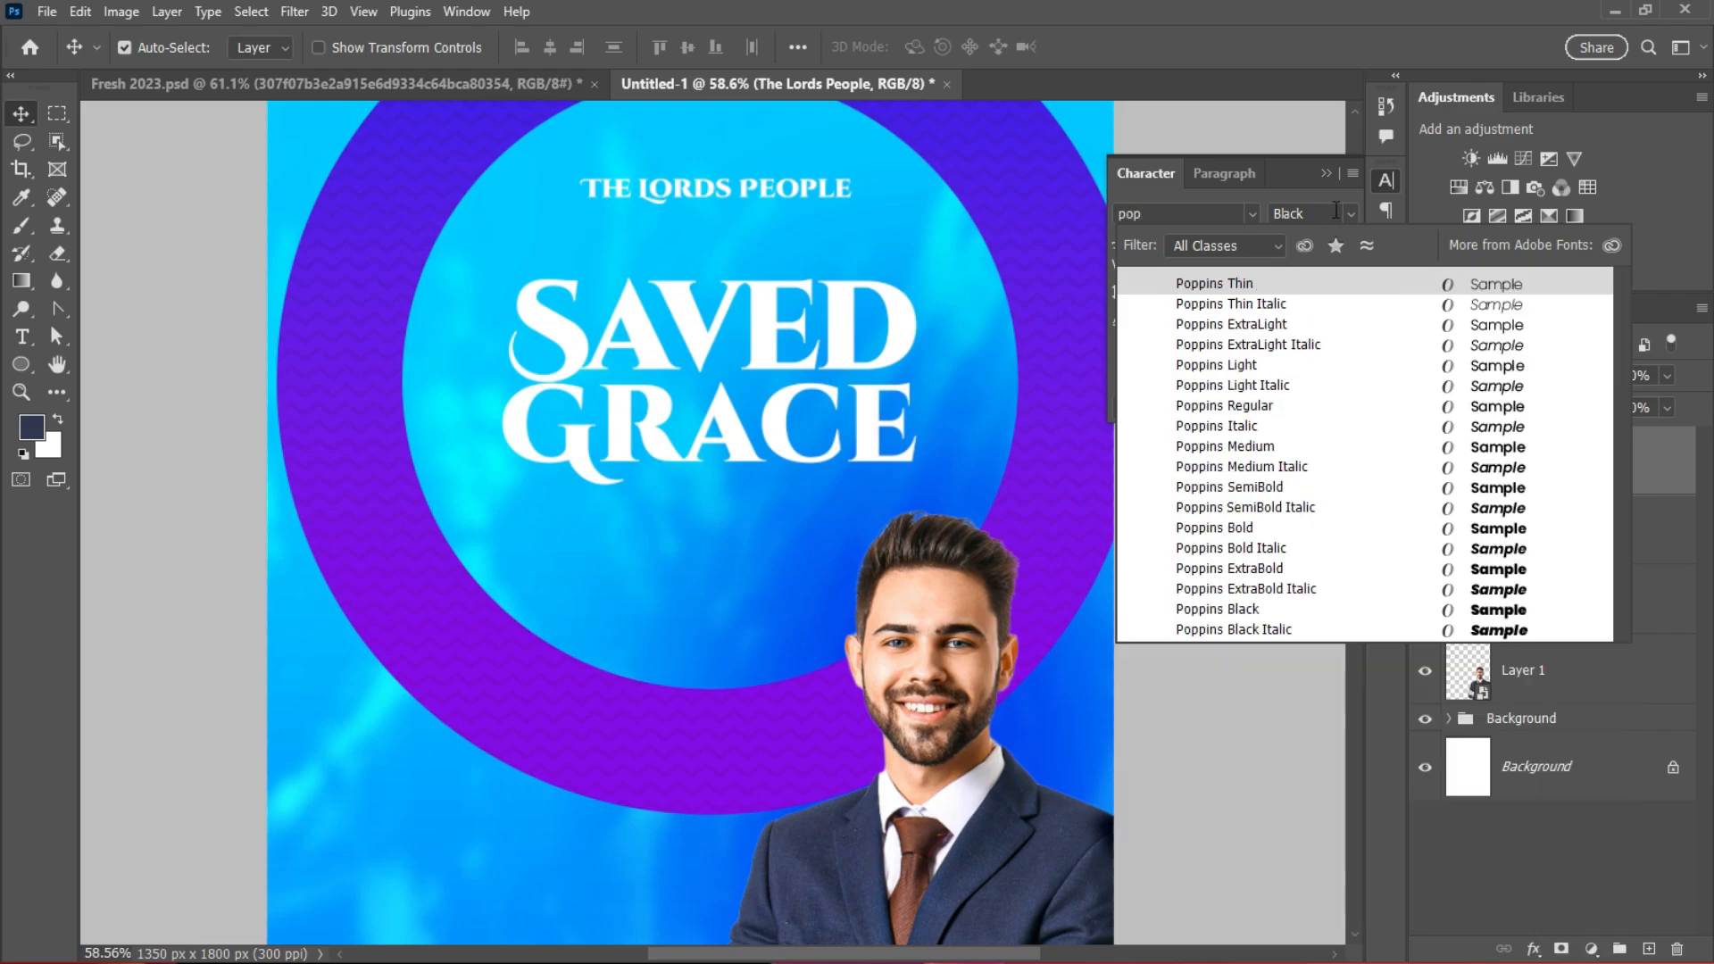
click(1256, 528)
Step: Add 'International Church' as a second line and commit the caption
scroll(741, 237, up, 2)
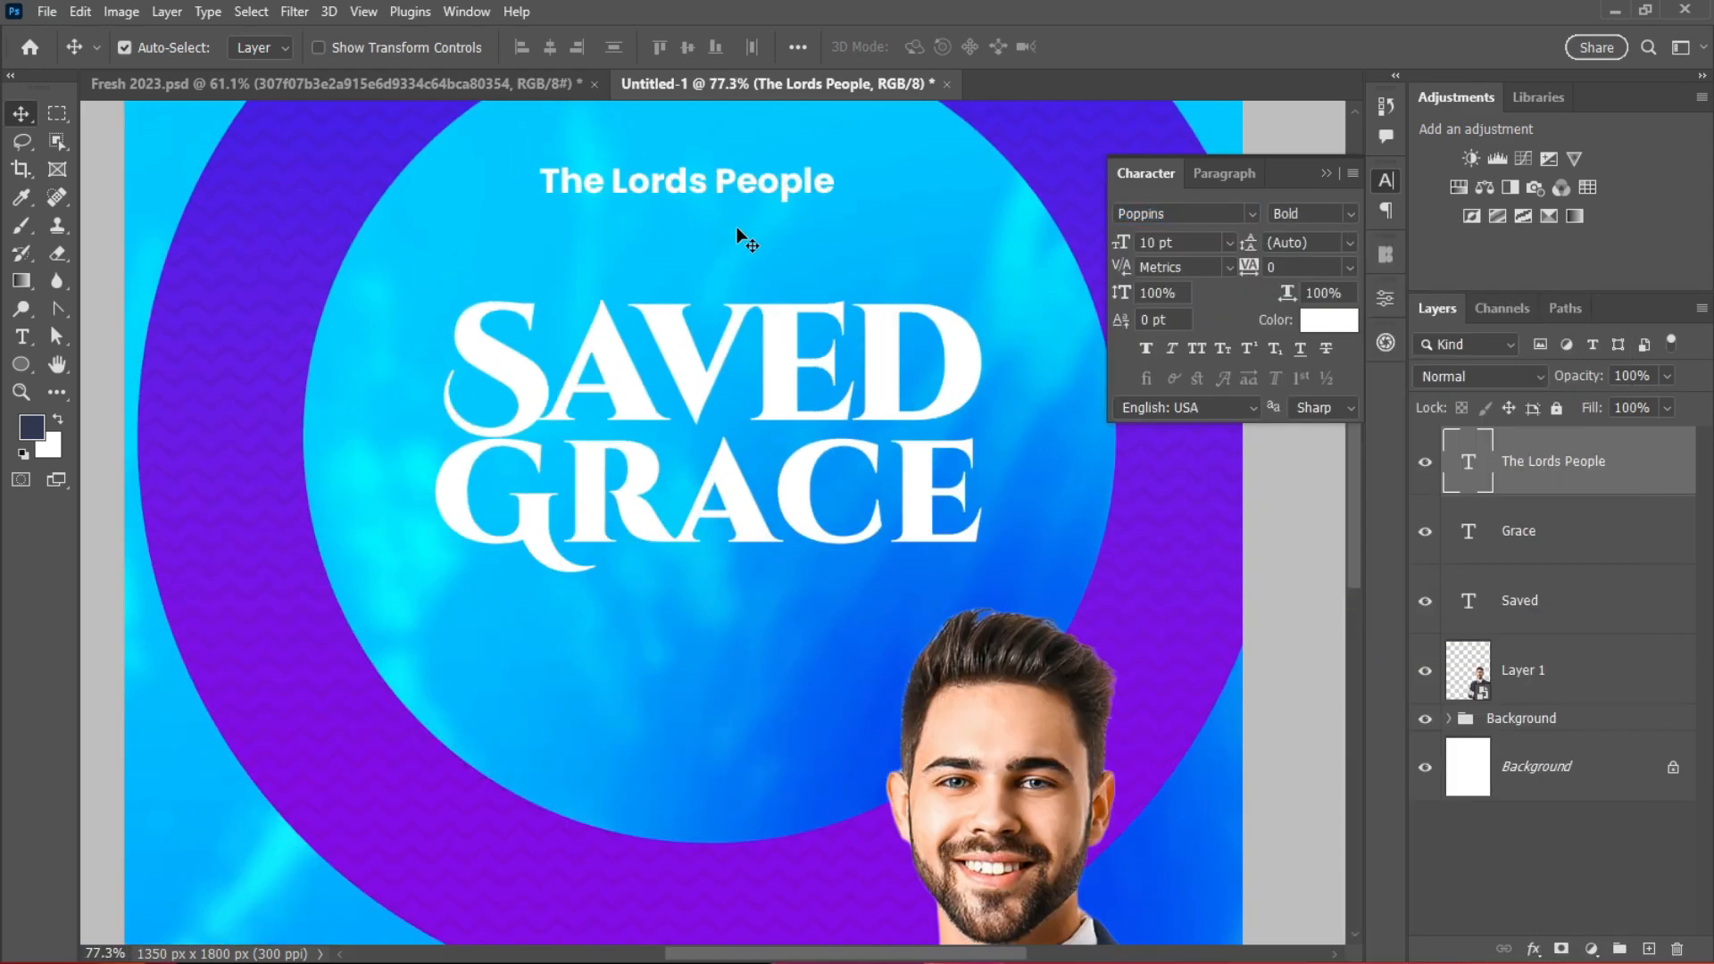
scroll(752, 195, down, 1)
scroll(752, 196, up, 4)
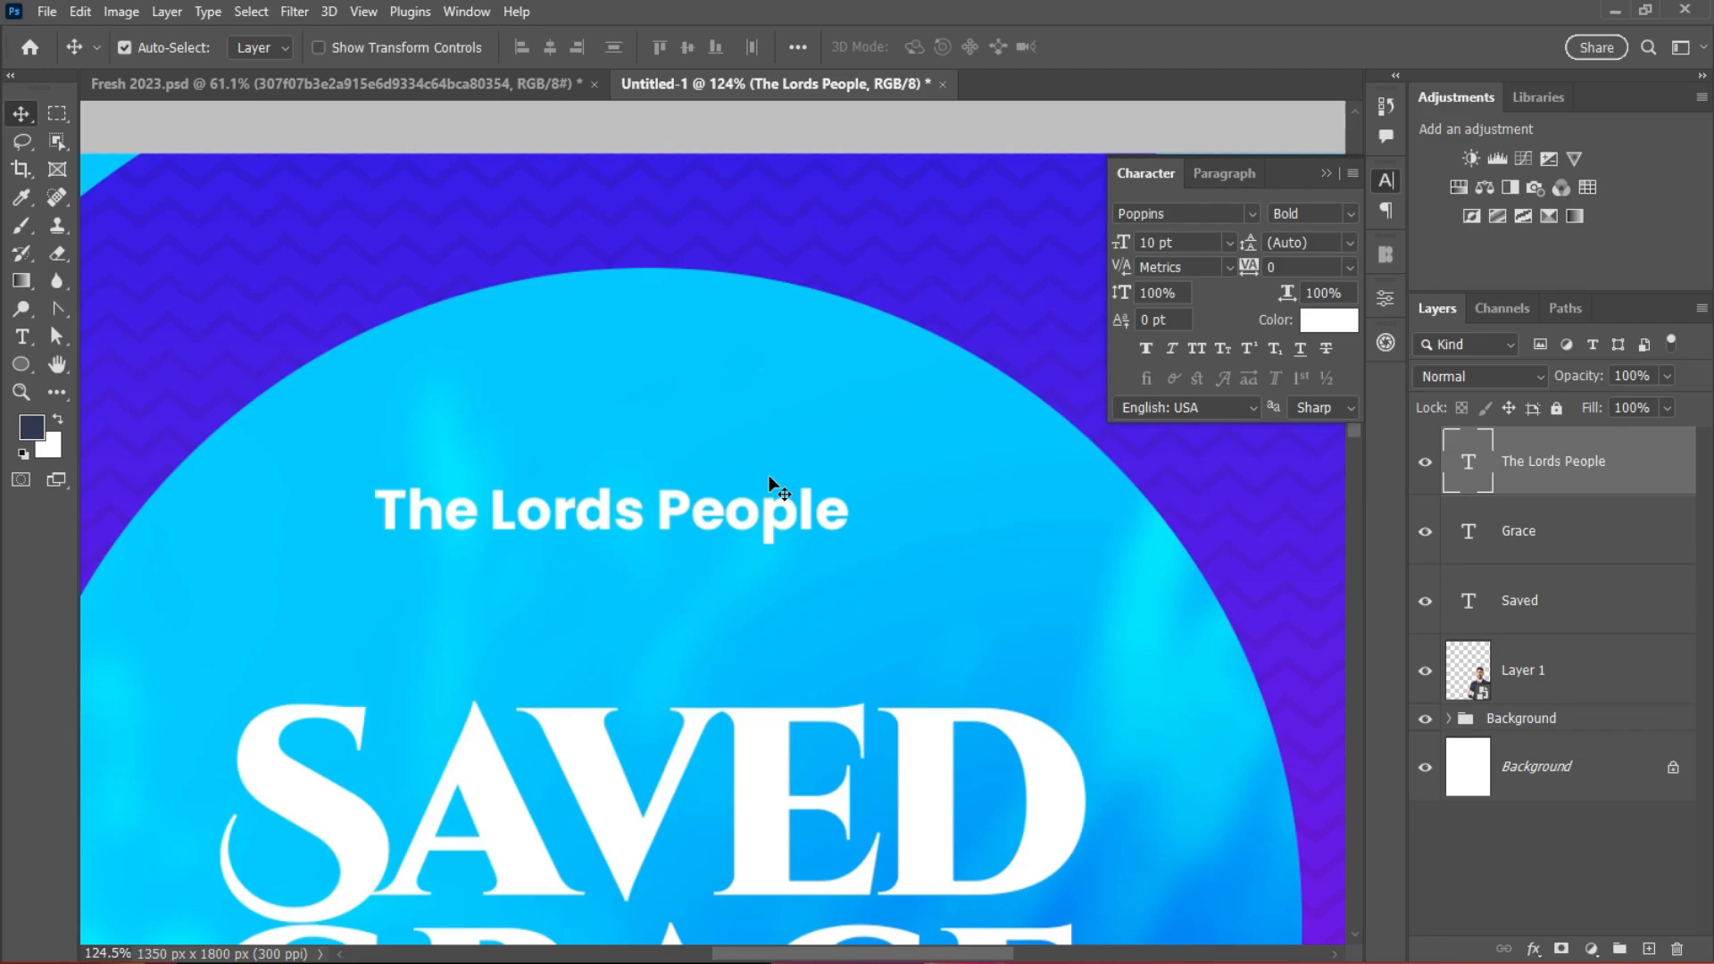
drag(768, 475, 801, 404)
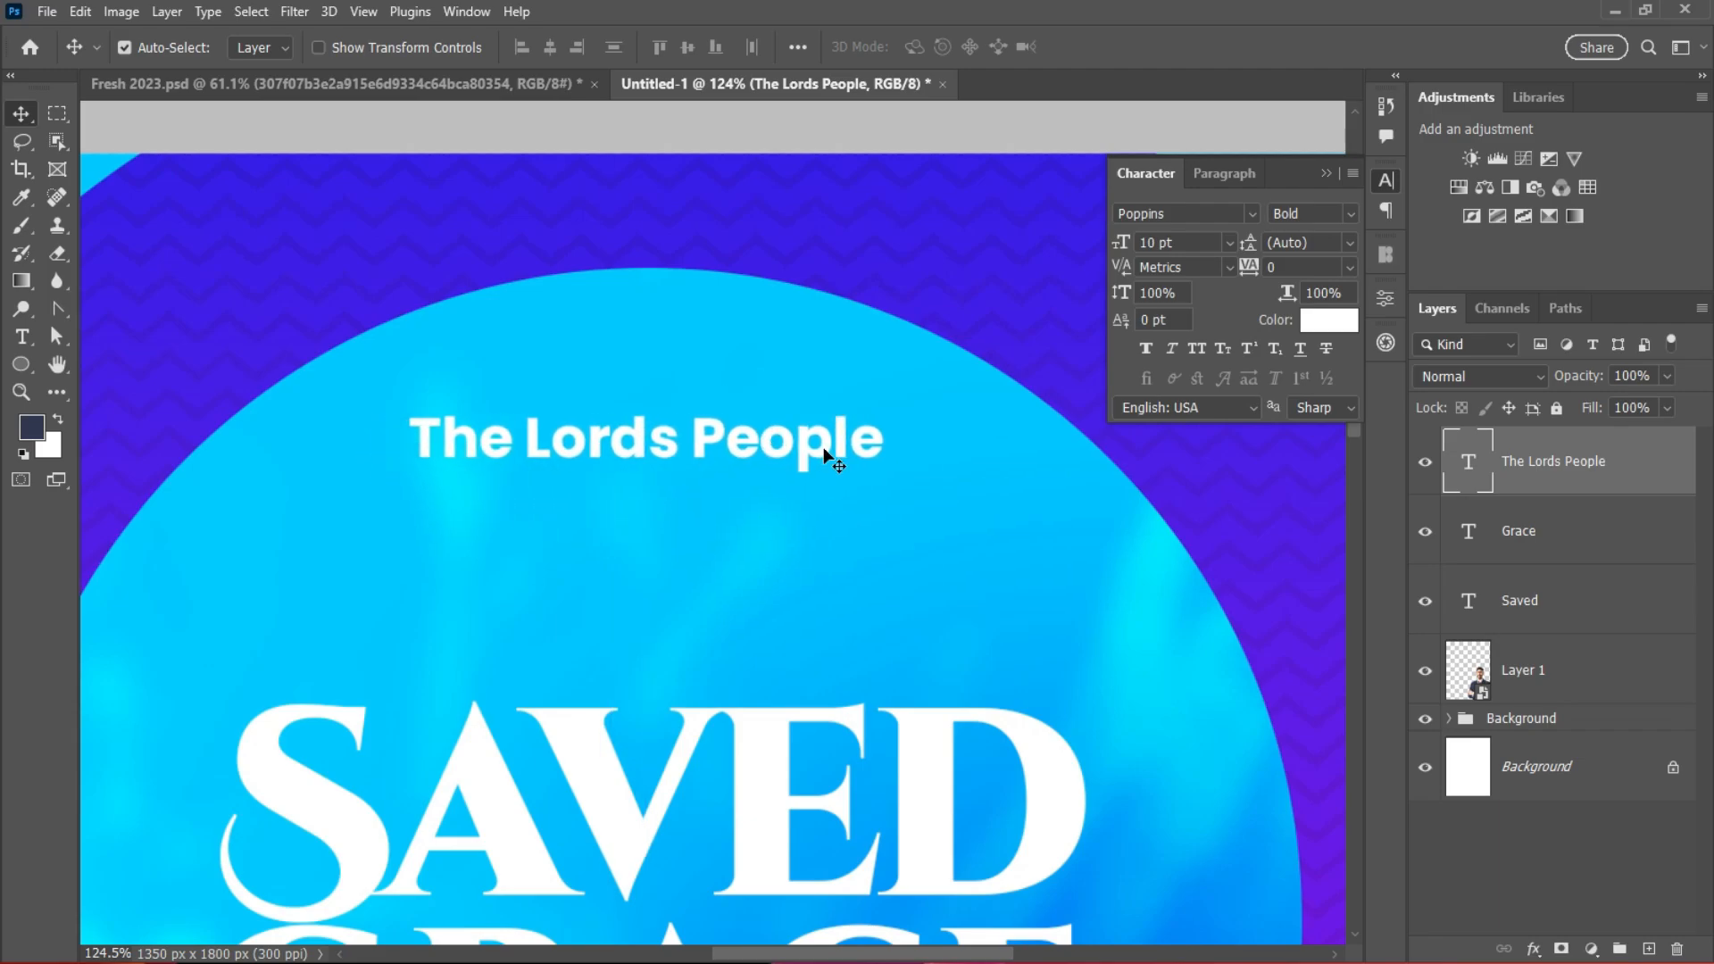
double_click(871, 440)
text(Inter)
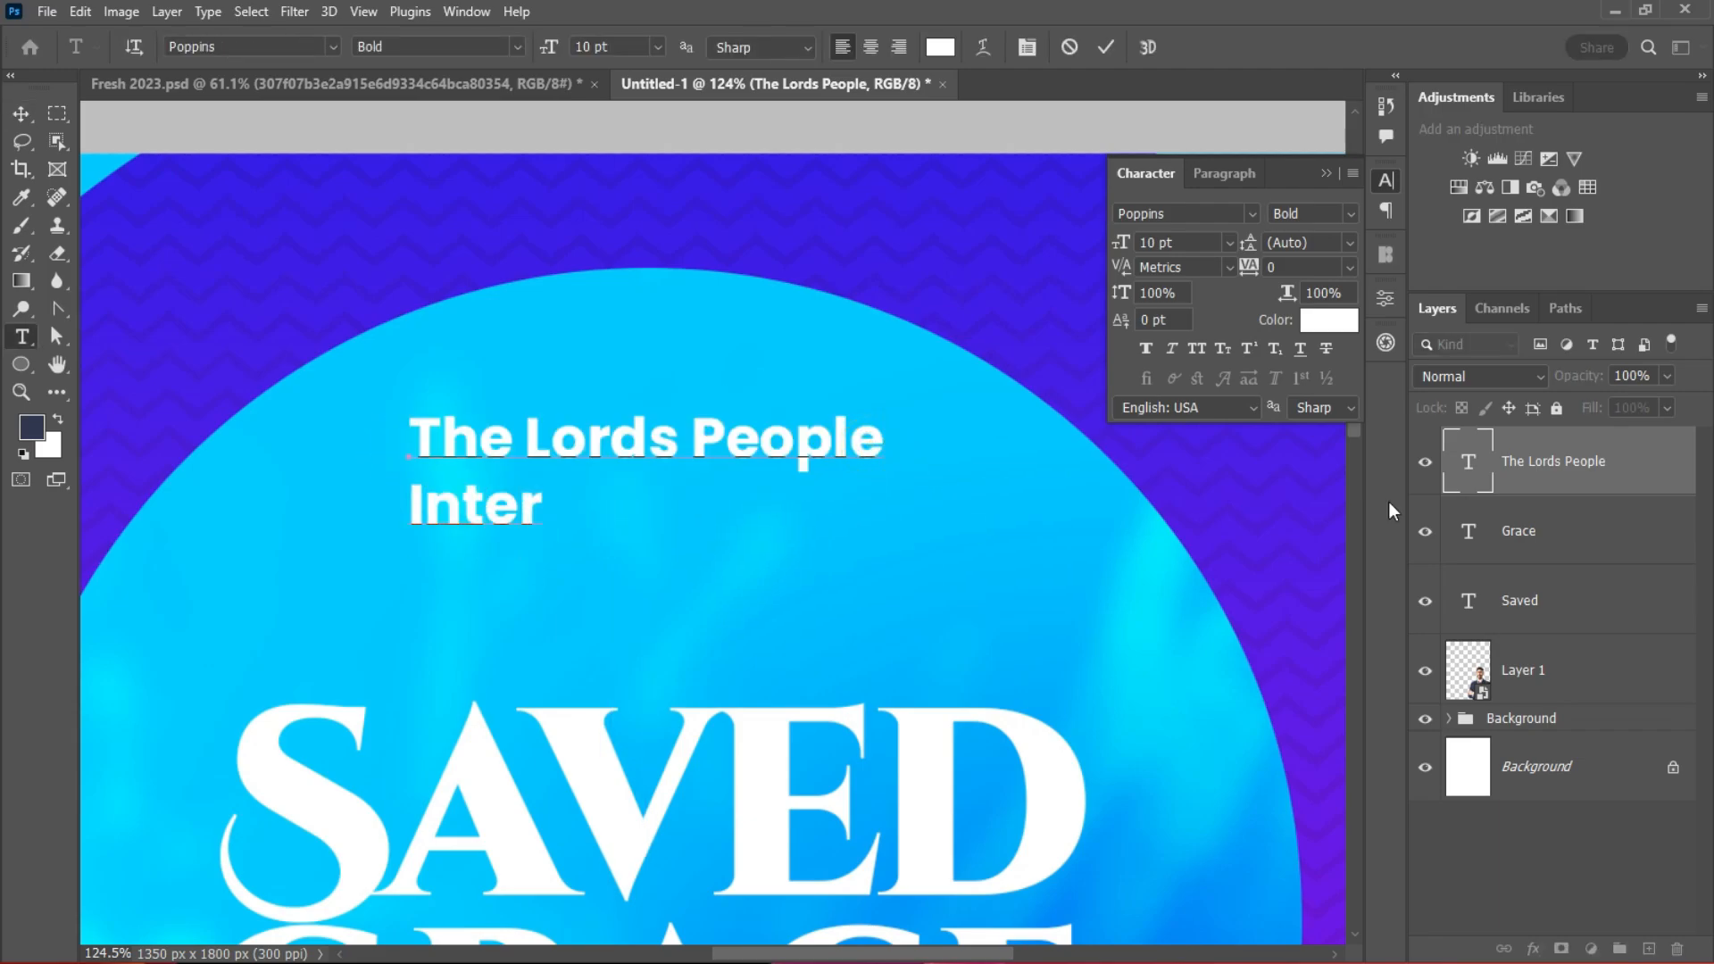
text(nationa)
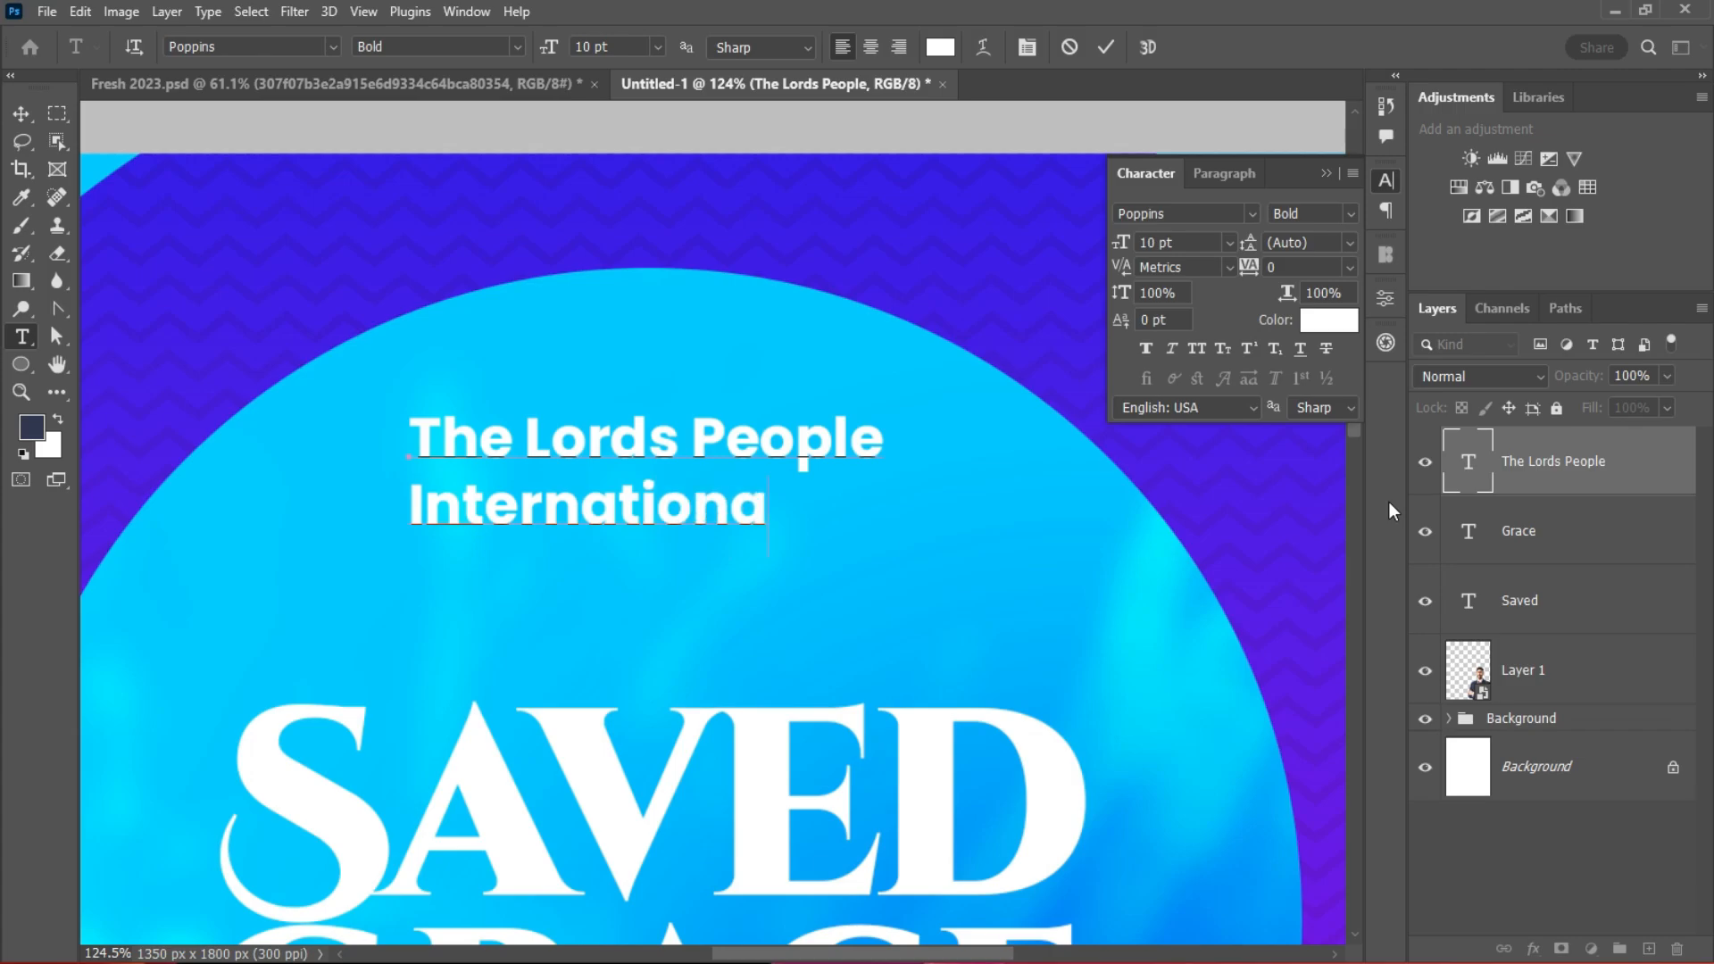
text(l Church)
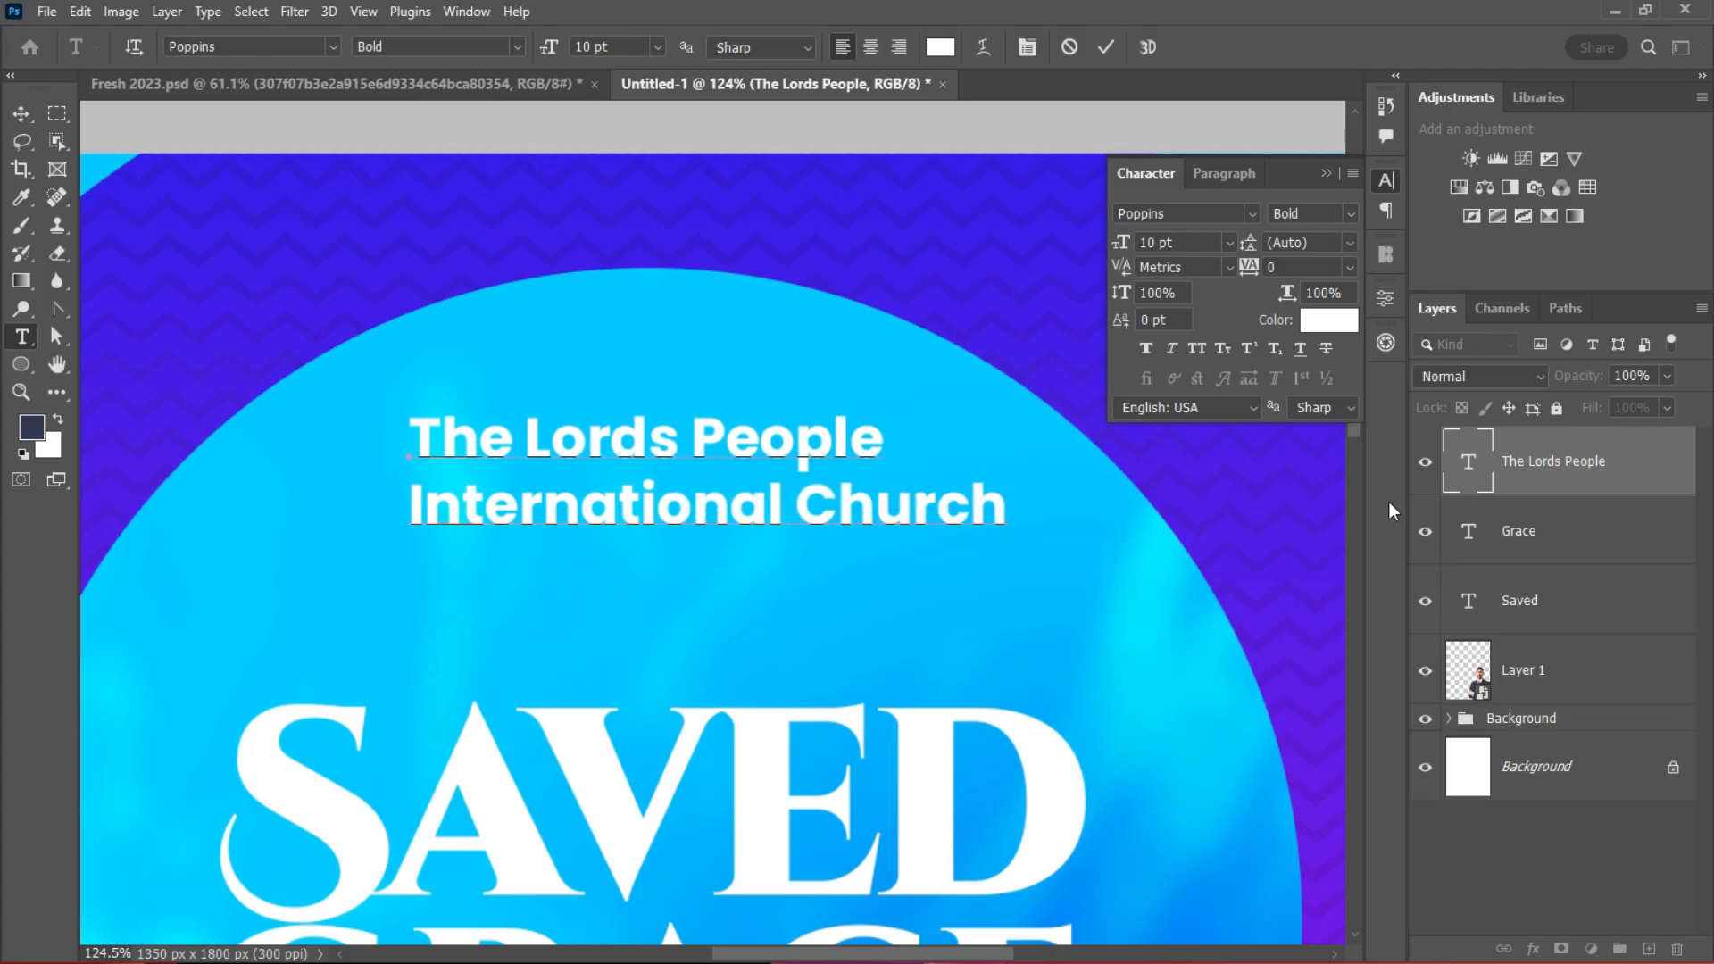
click(1105, 48)
key(v)
scroll(707, 495, down, 7)
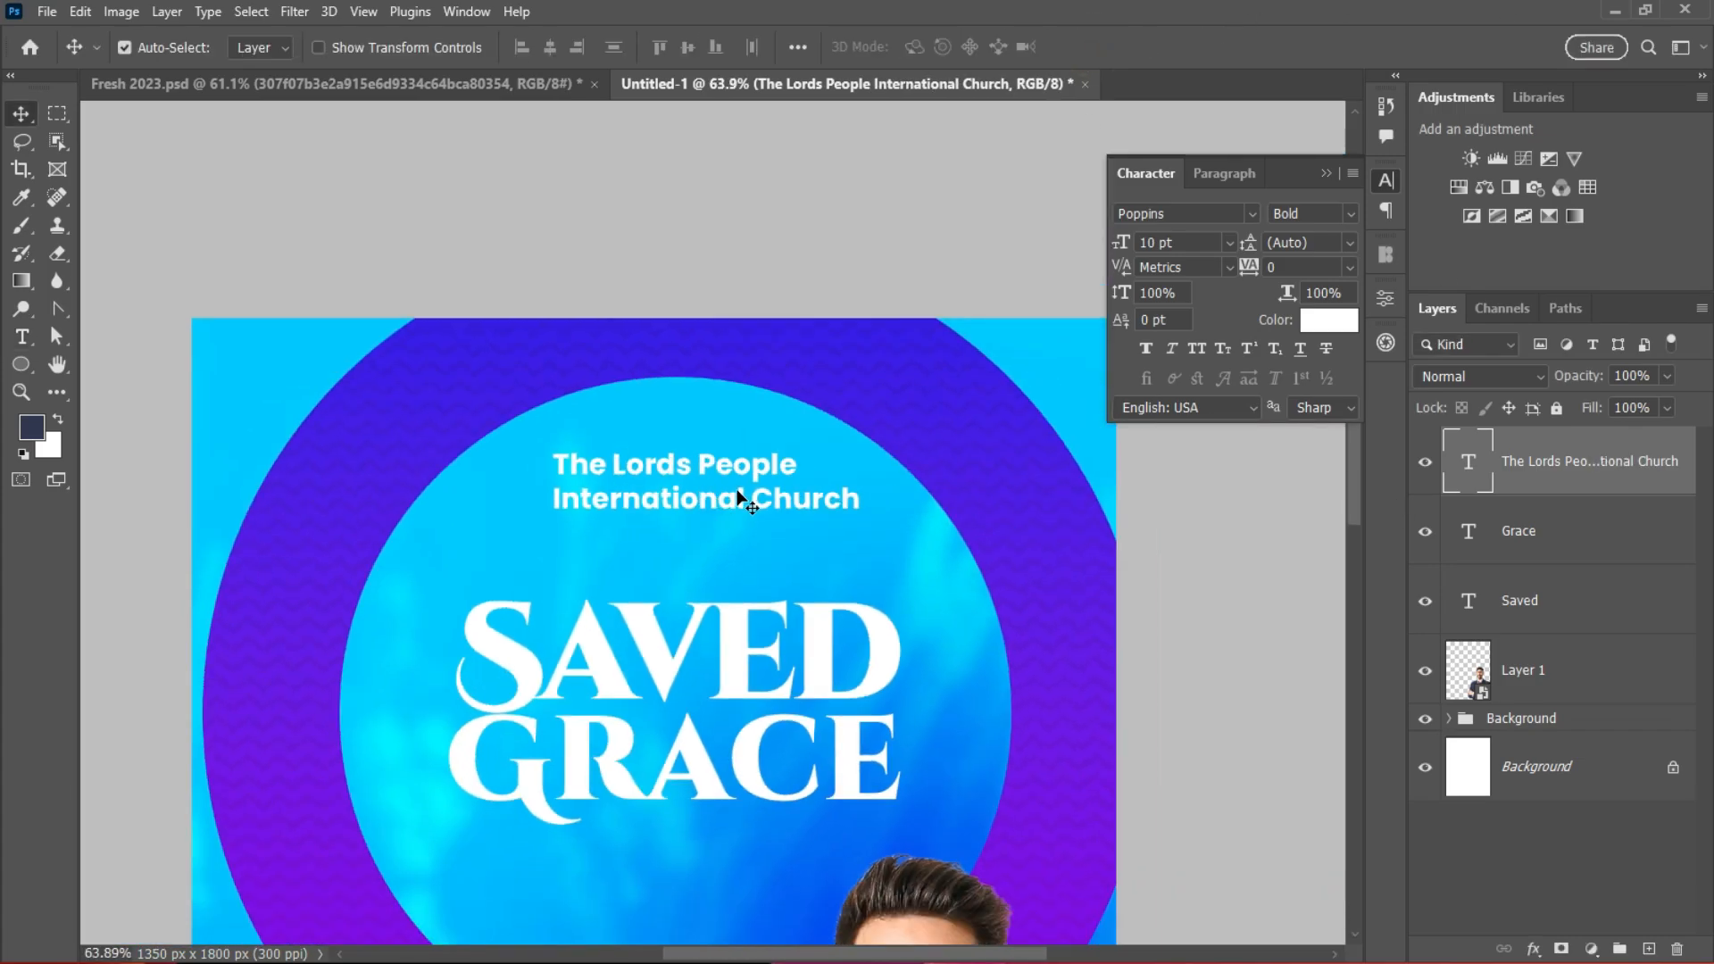
Step: Move the church name left above the headline and switch it to All Caps
drag(738, 496, 695, 524)
click(1196, 348)
scroll(754, 507, down, 3)
scroll(692, 534, up, 3)
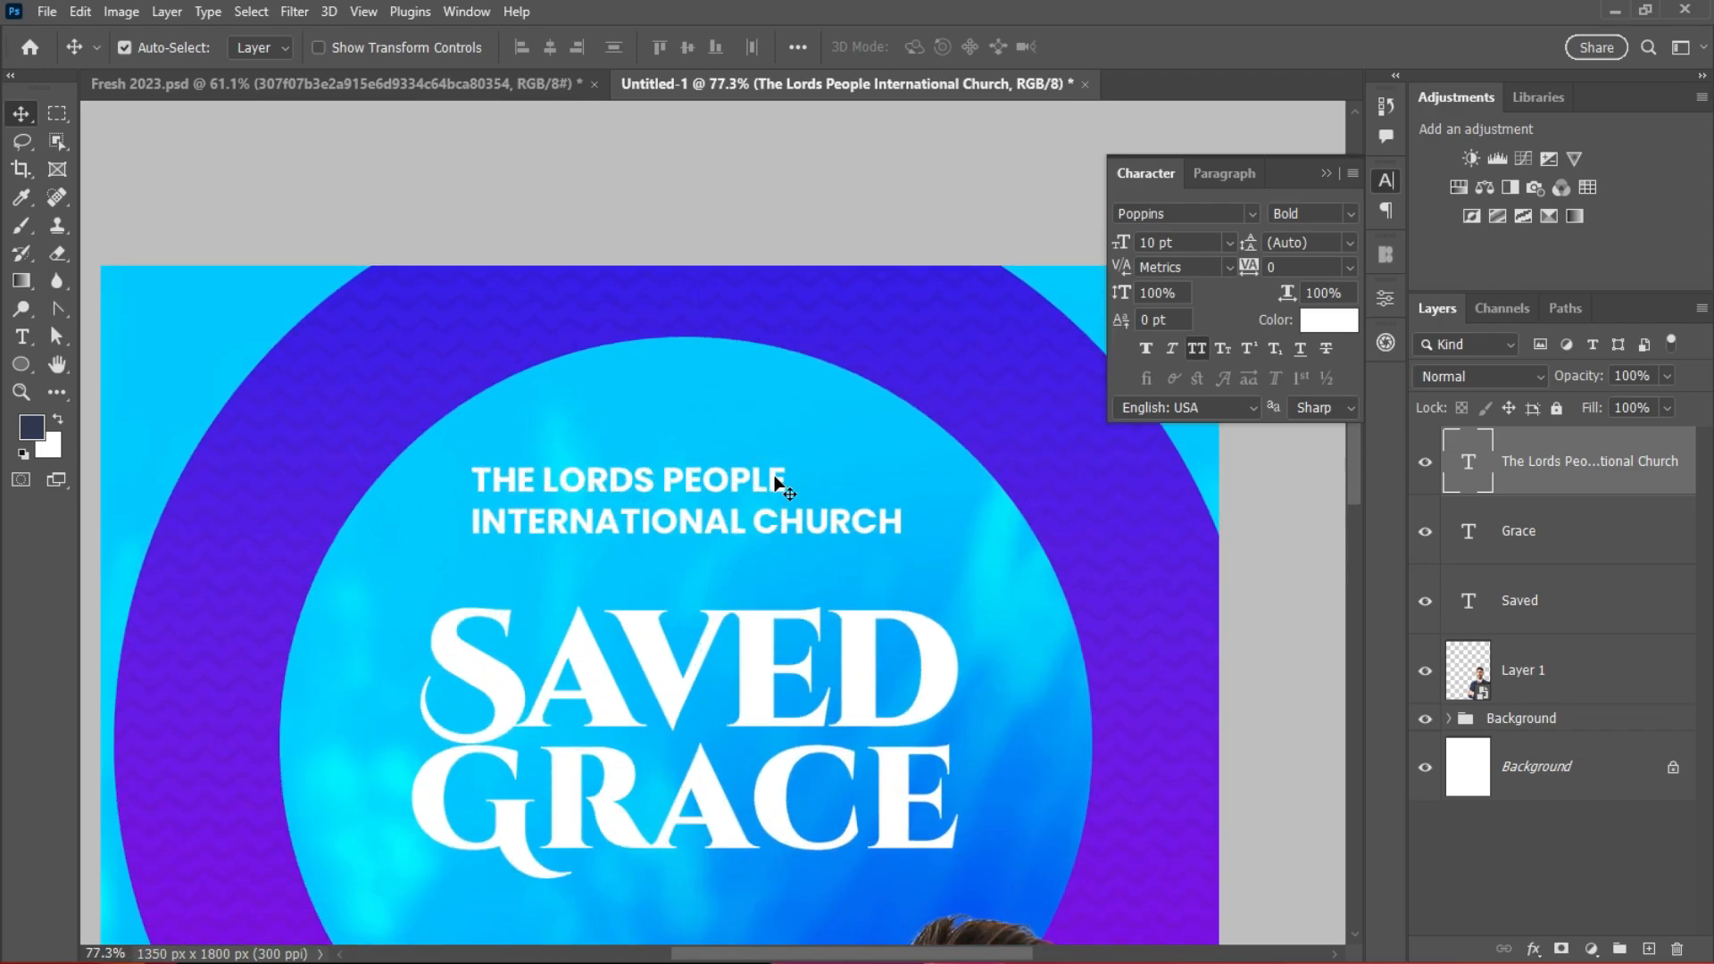
scroll(776, 516, down, 1)
Step: Try black for the church name text, then set it back to white
click(1330, 325)
drag(1017, 545, 1134, 845)
click(1425, 532)
key(v)
scroll(826, 625, down, 1)
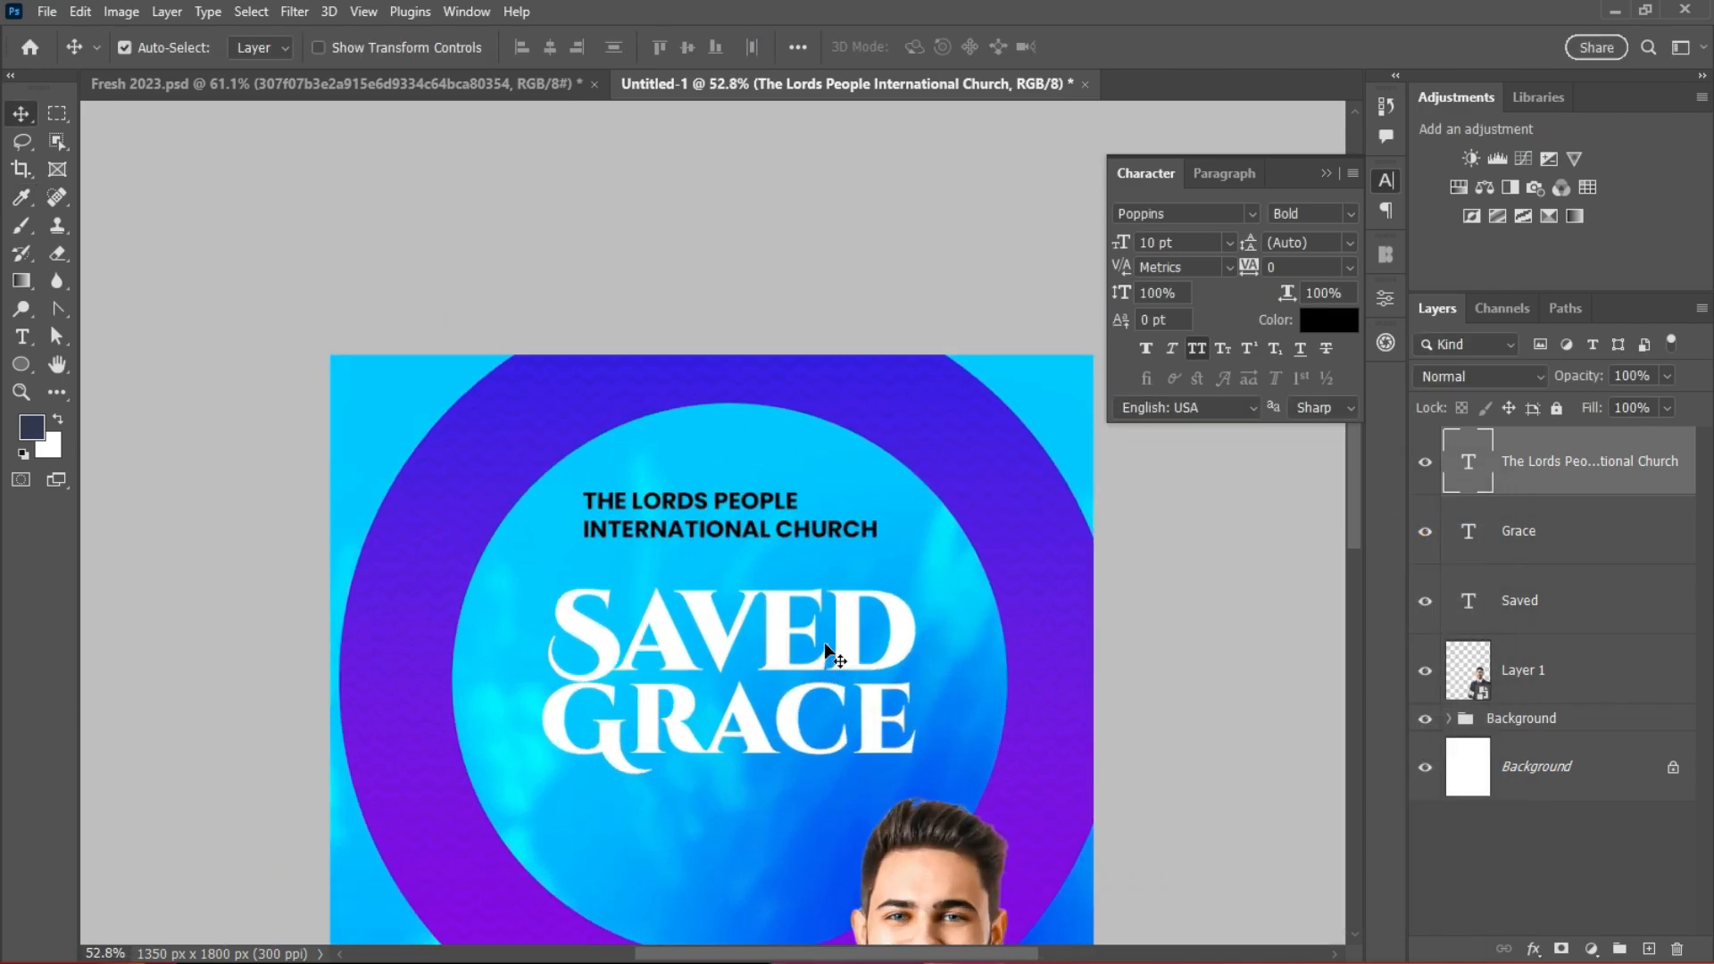
scroll(929, 625, up, 1)
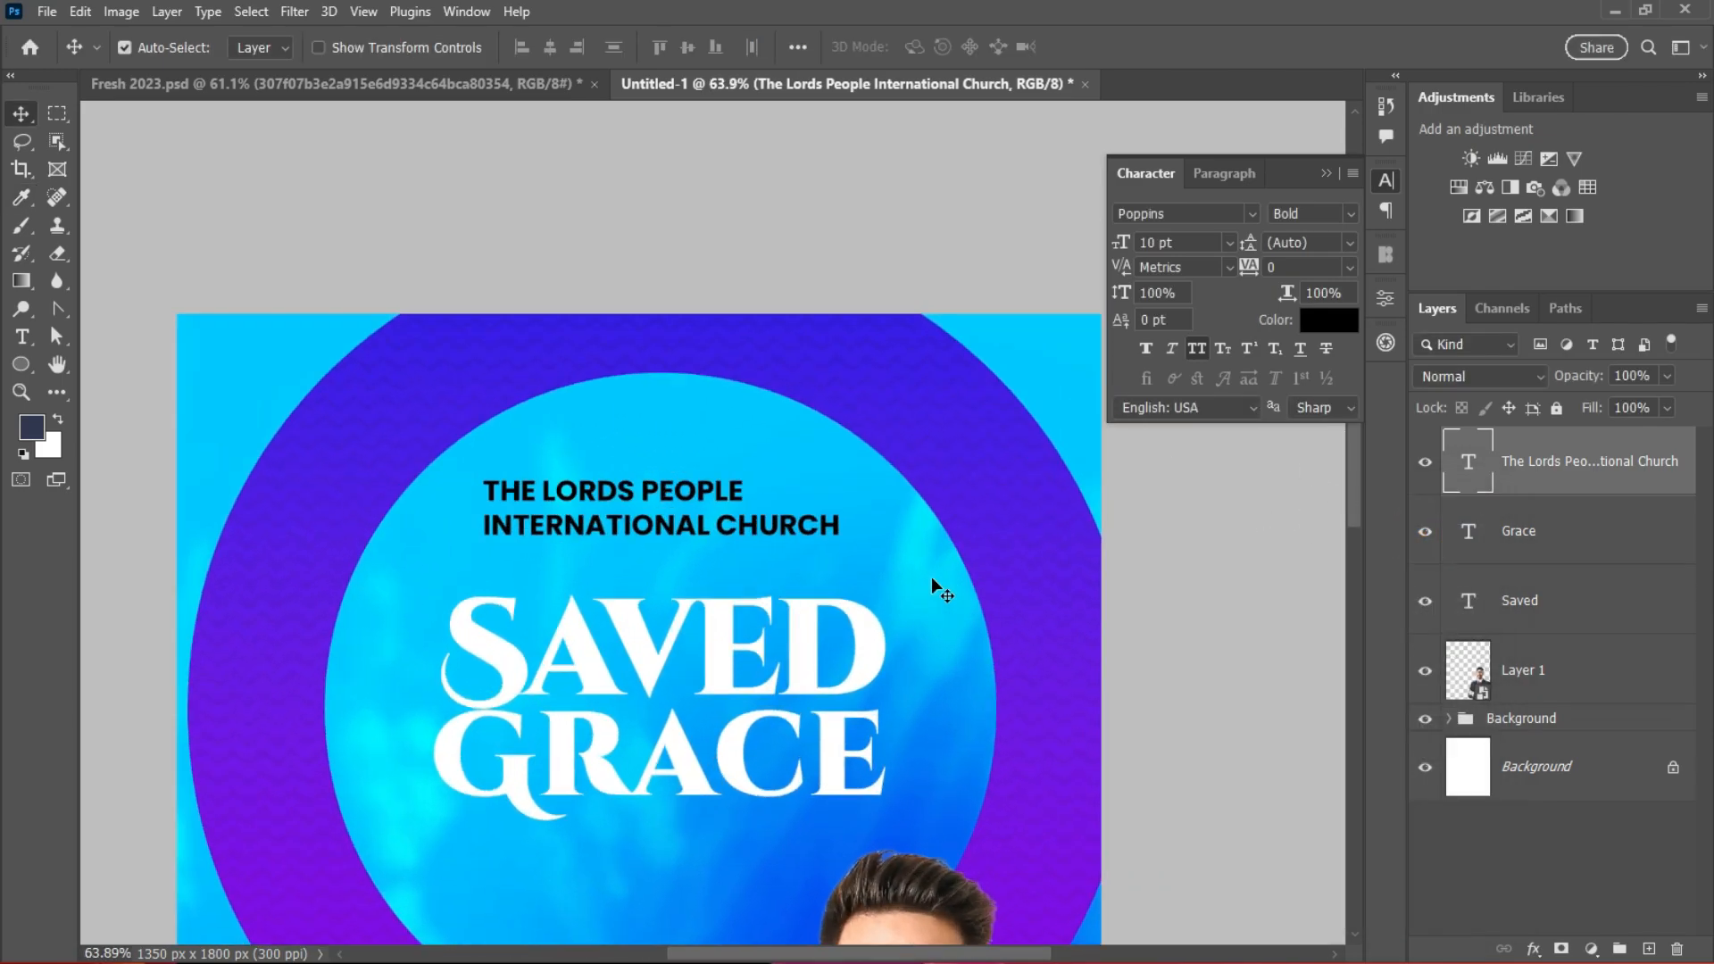
click(1329, 319)
click(945, 543)
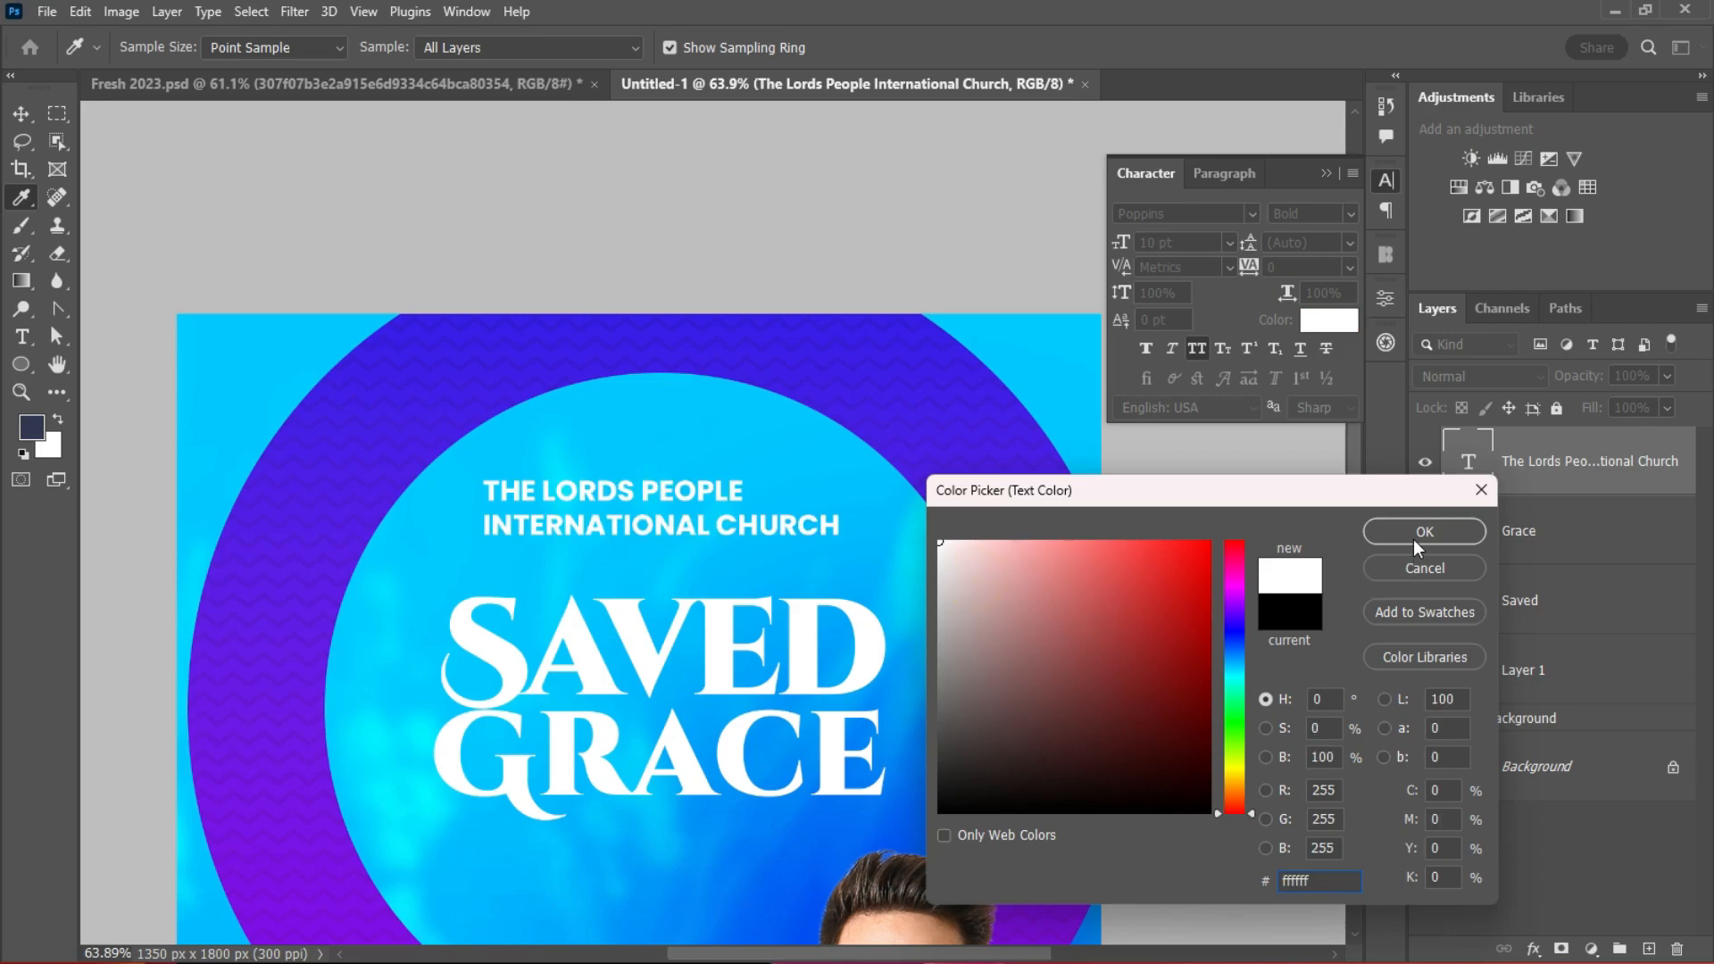
click(1424, 531)
scroll(1241, 632, down, 2)
scroll(714, 522, up, 3)
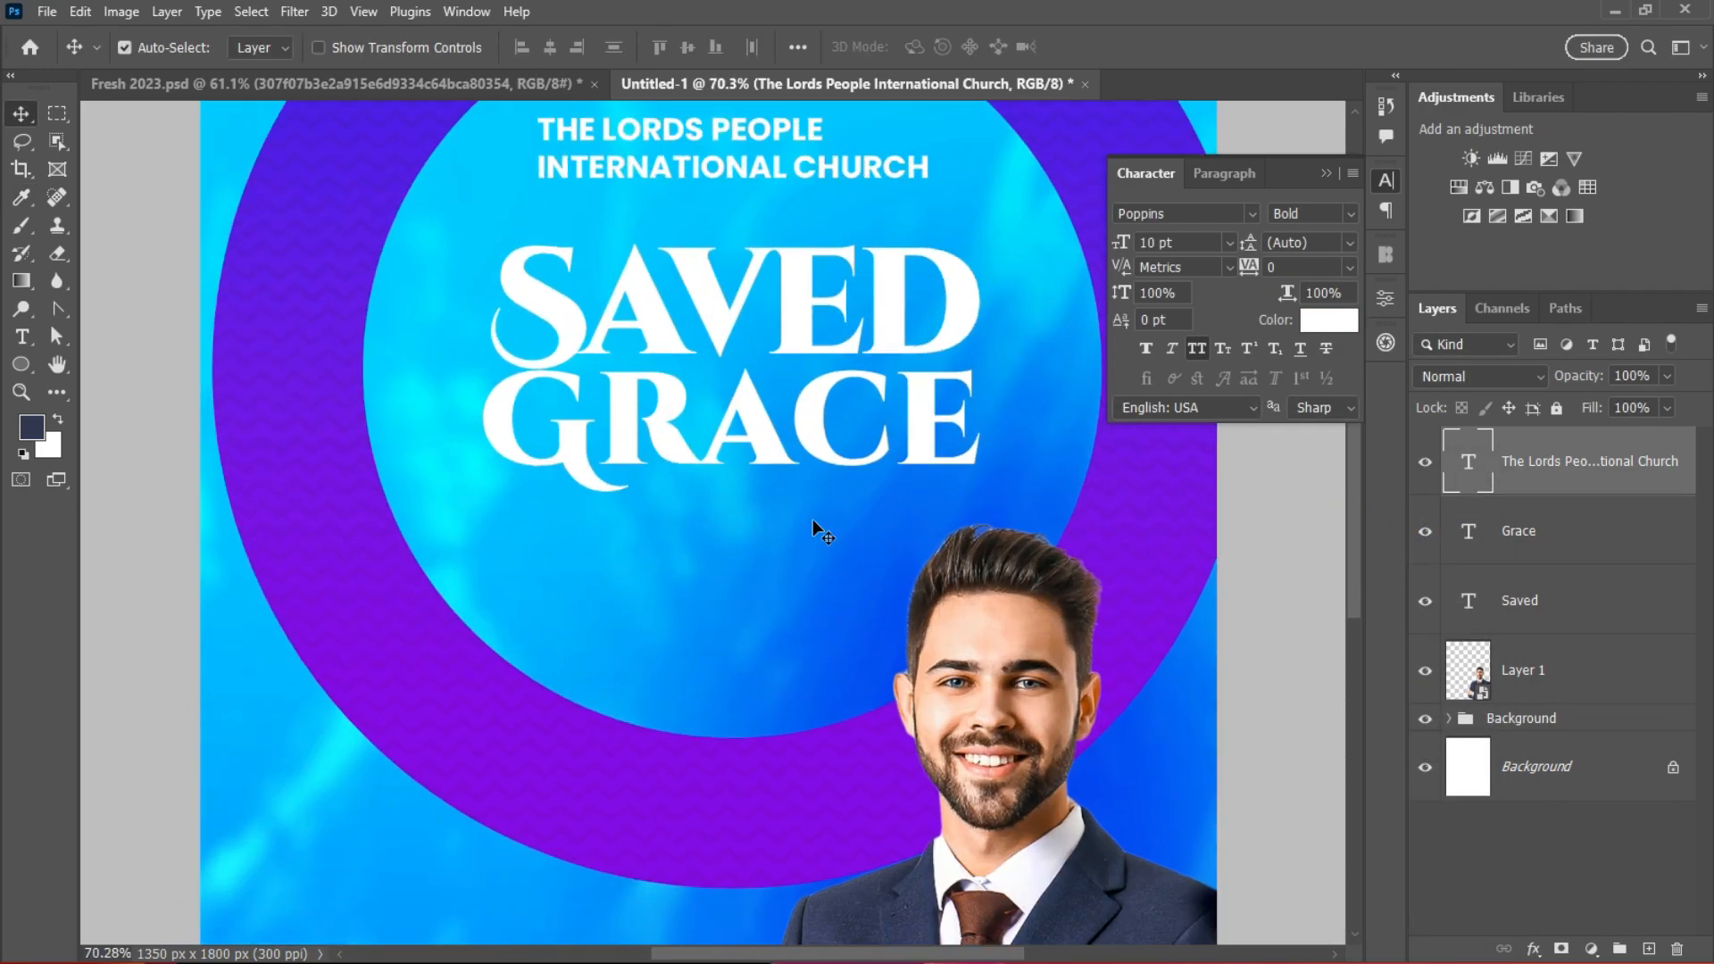
click(986, 308)
Step: Draw a rectangle bar under GRACE with no stroke and a rounded bottom-left corner
scroll(583, 547, up, 1)
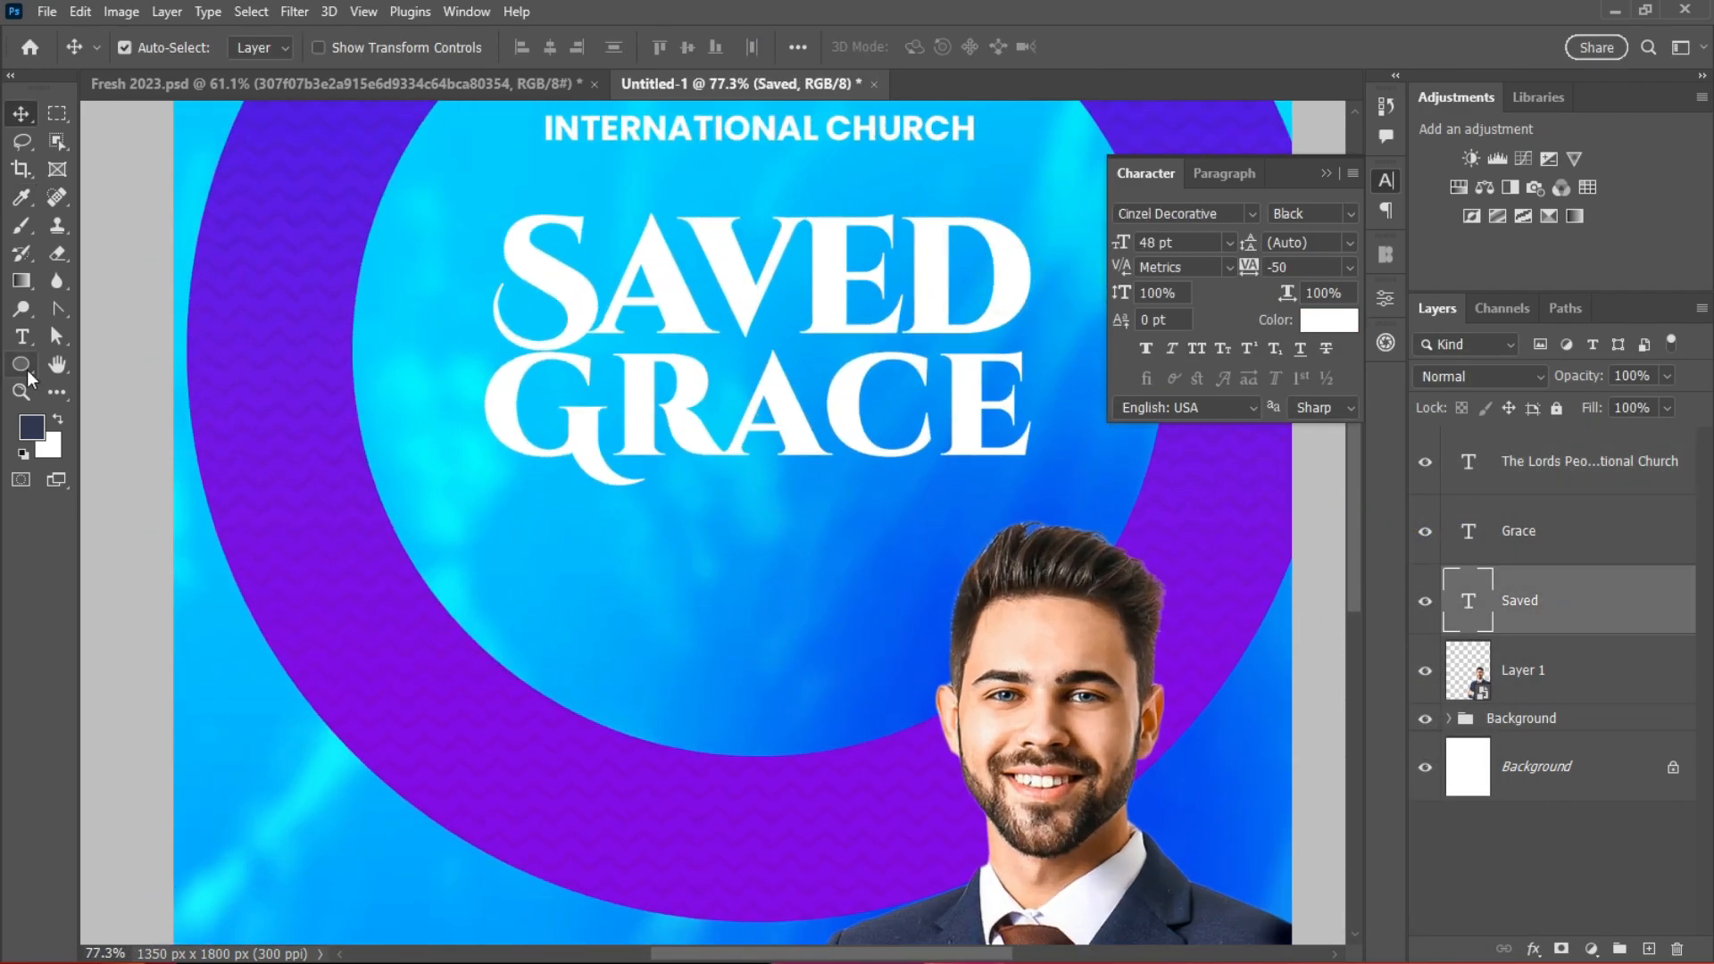
right_click(25, 368)
click(125, 365)
right_click(31, 368)
click(32, 368)
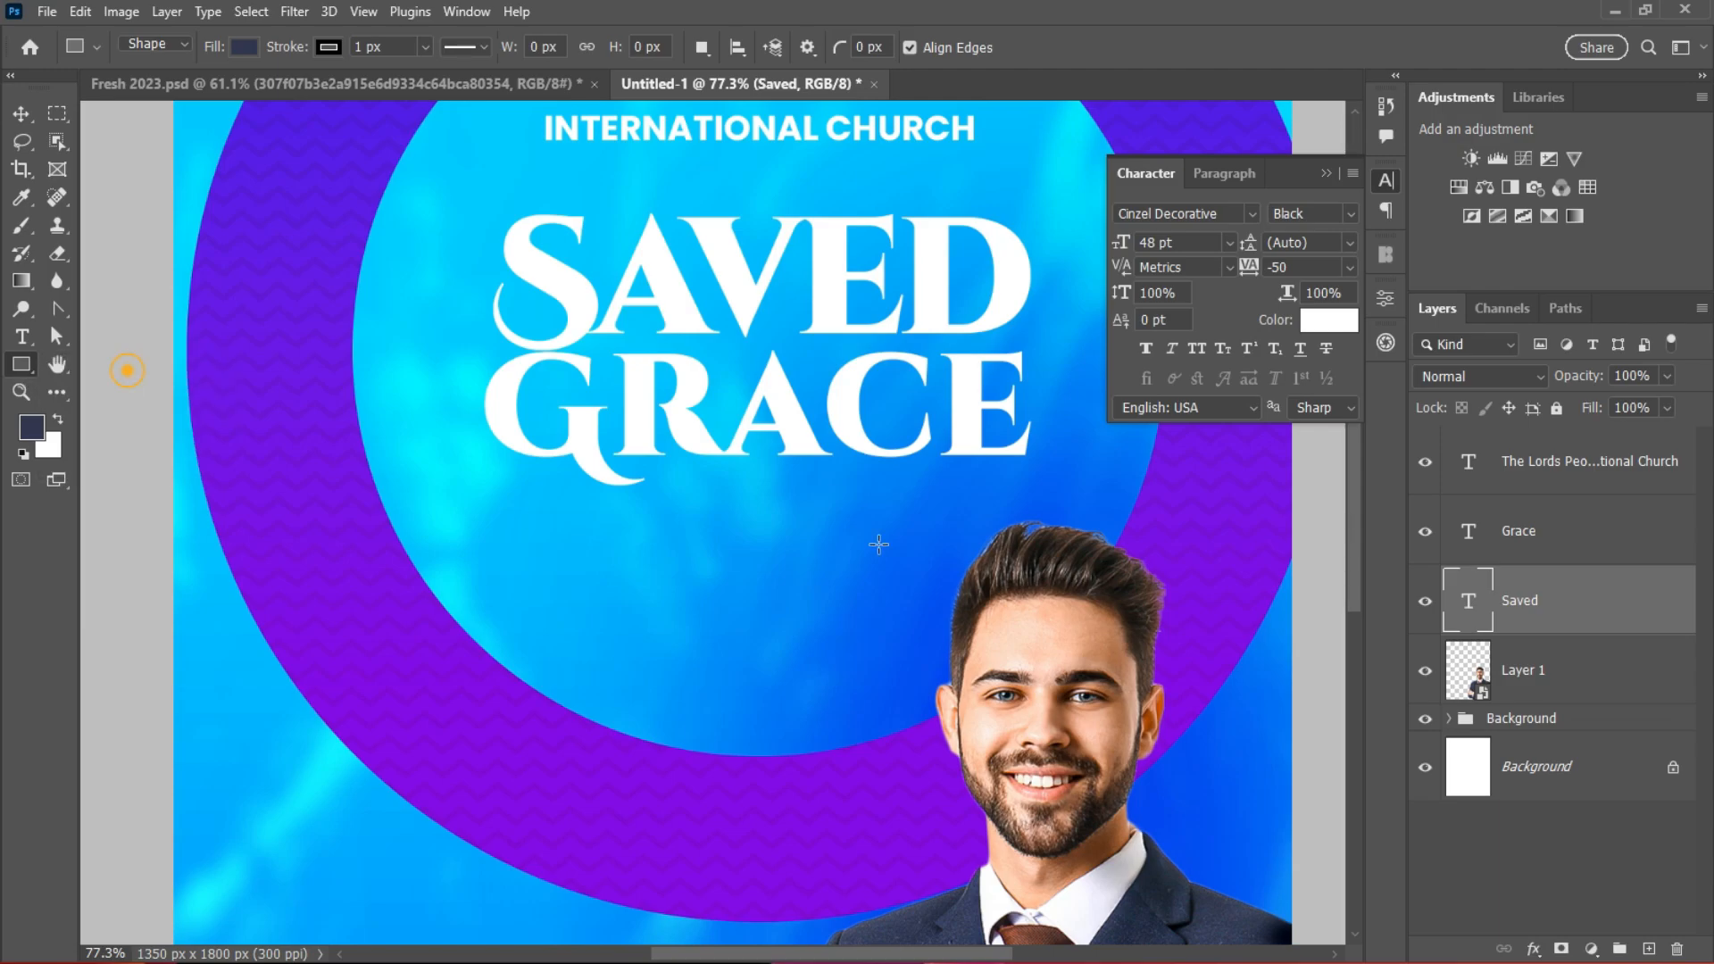
drag(600, 471, 924, 506)
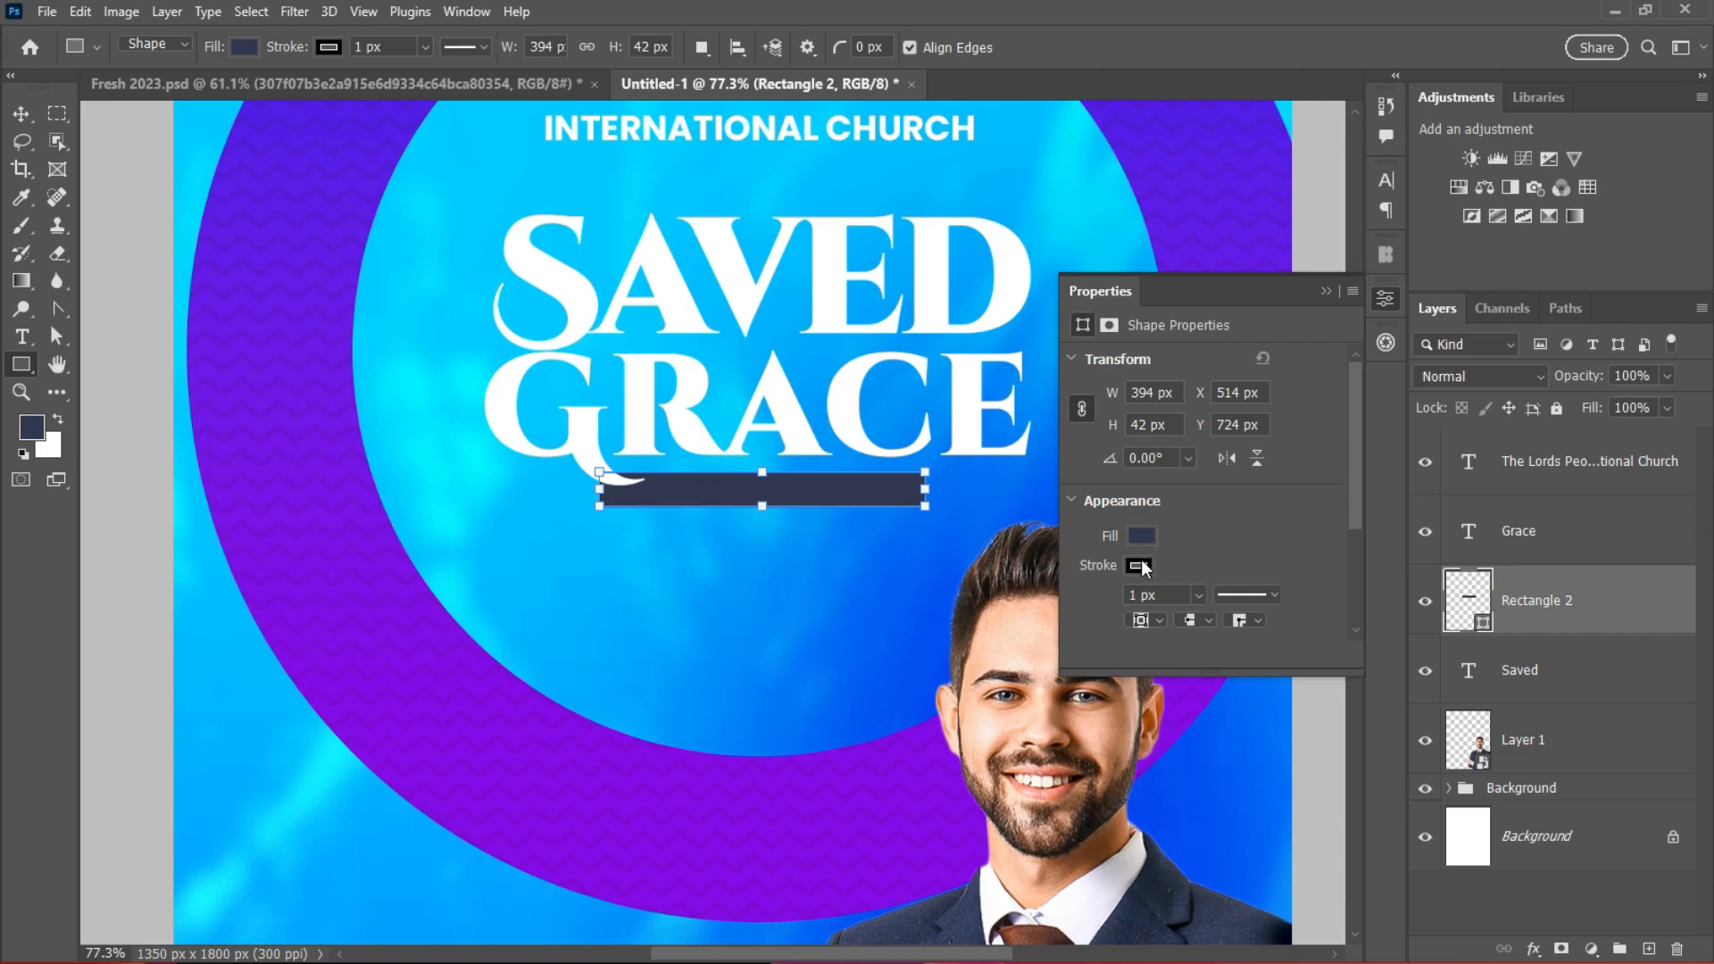
click(1143, 568)
click(1099, 585)
click(1219, 544)
drag(1353, 473, 1354, 575)
drag(1110, 514, 1168, 511)
Step: Nudge the bar up closer to GRACE and set its fill to white
key(v)
drag(695, 500, 692, 490)
click(728, 473)
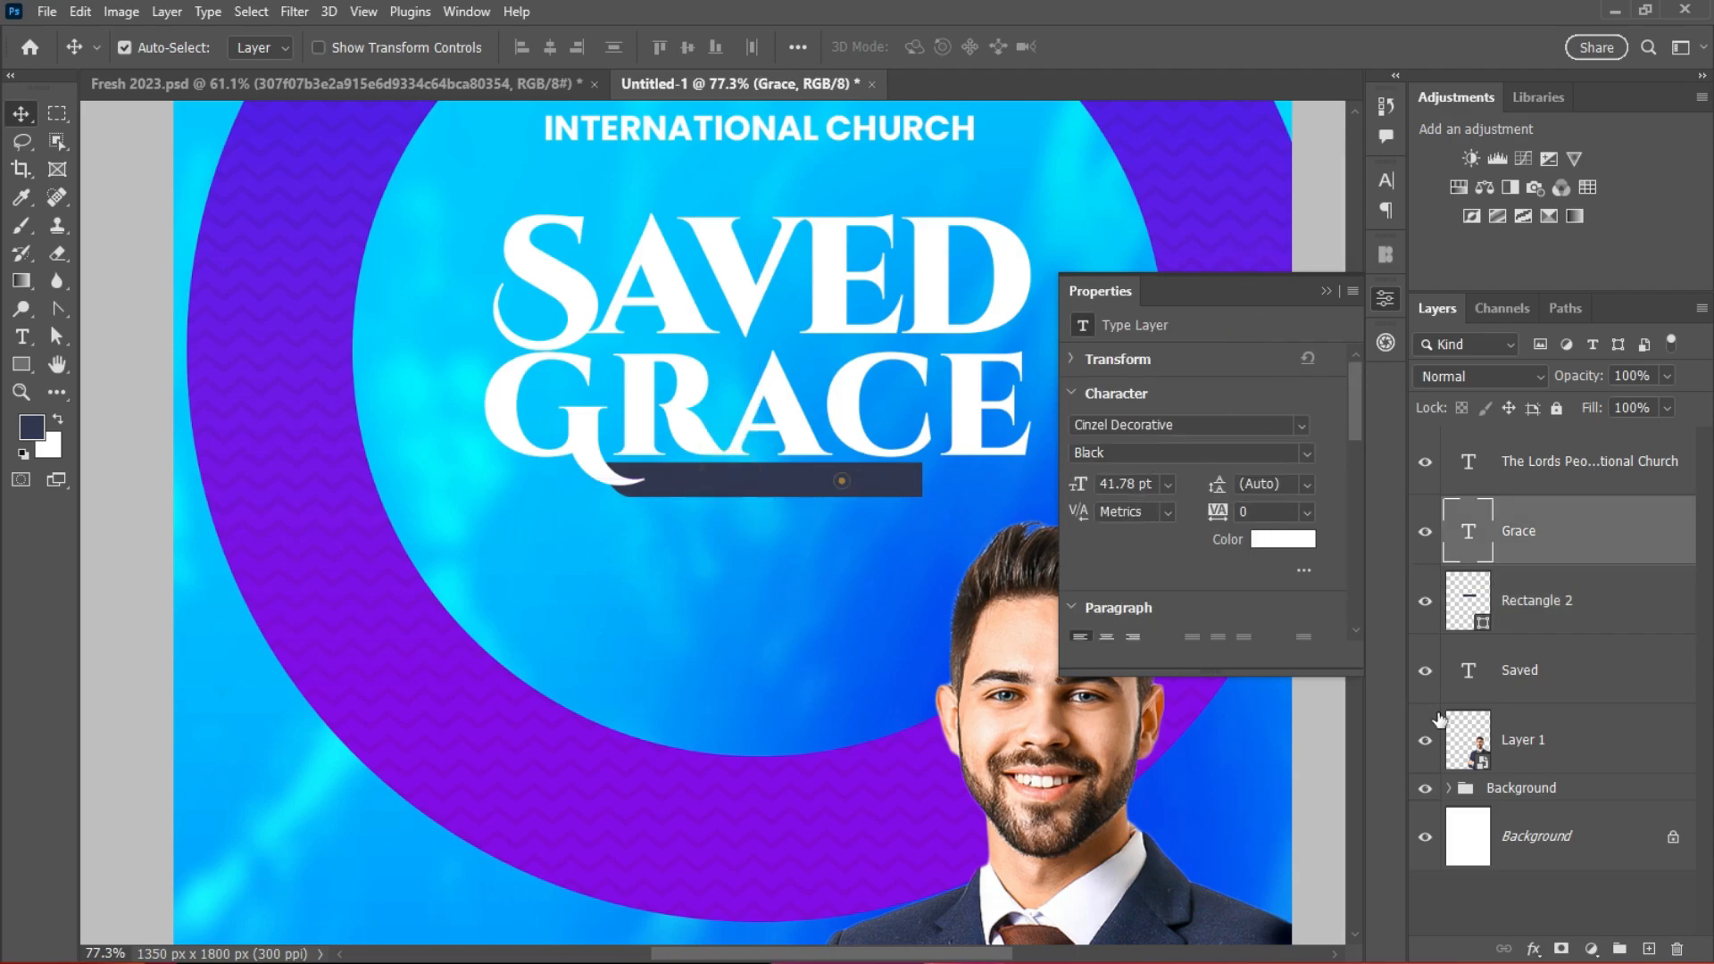
double_click(1482, 600)
drag(976, 564, 939, 541)
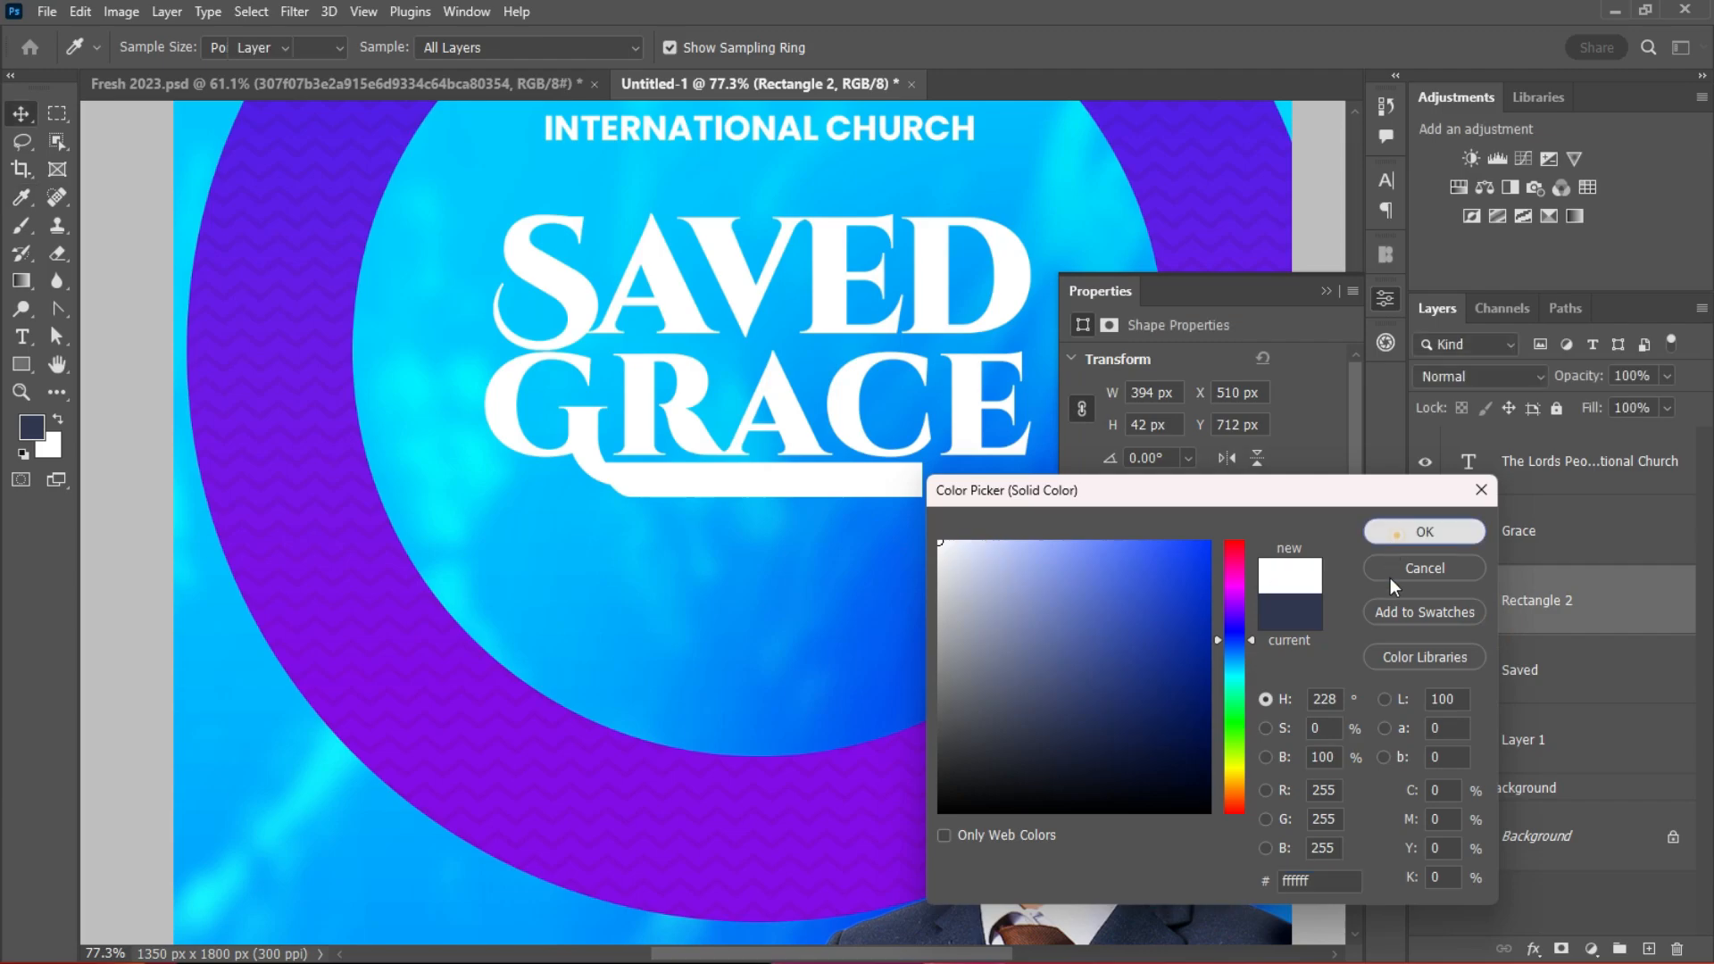
click(1425, 531)
scroll(866, 496, up, 1)
Step: Nudge the white bar under GRACE slightly up and to the left
click(1326, 291)
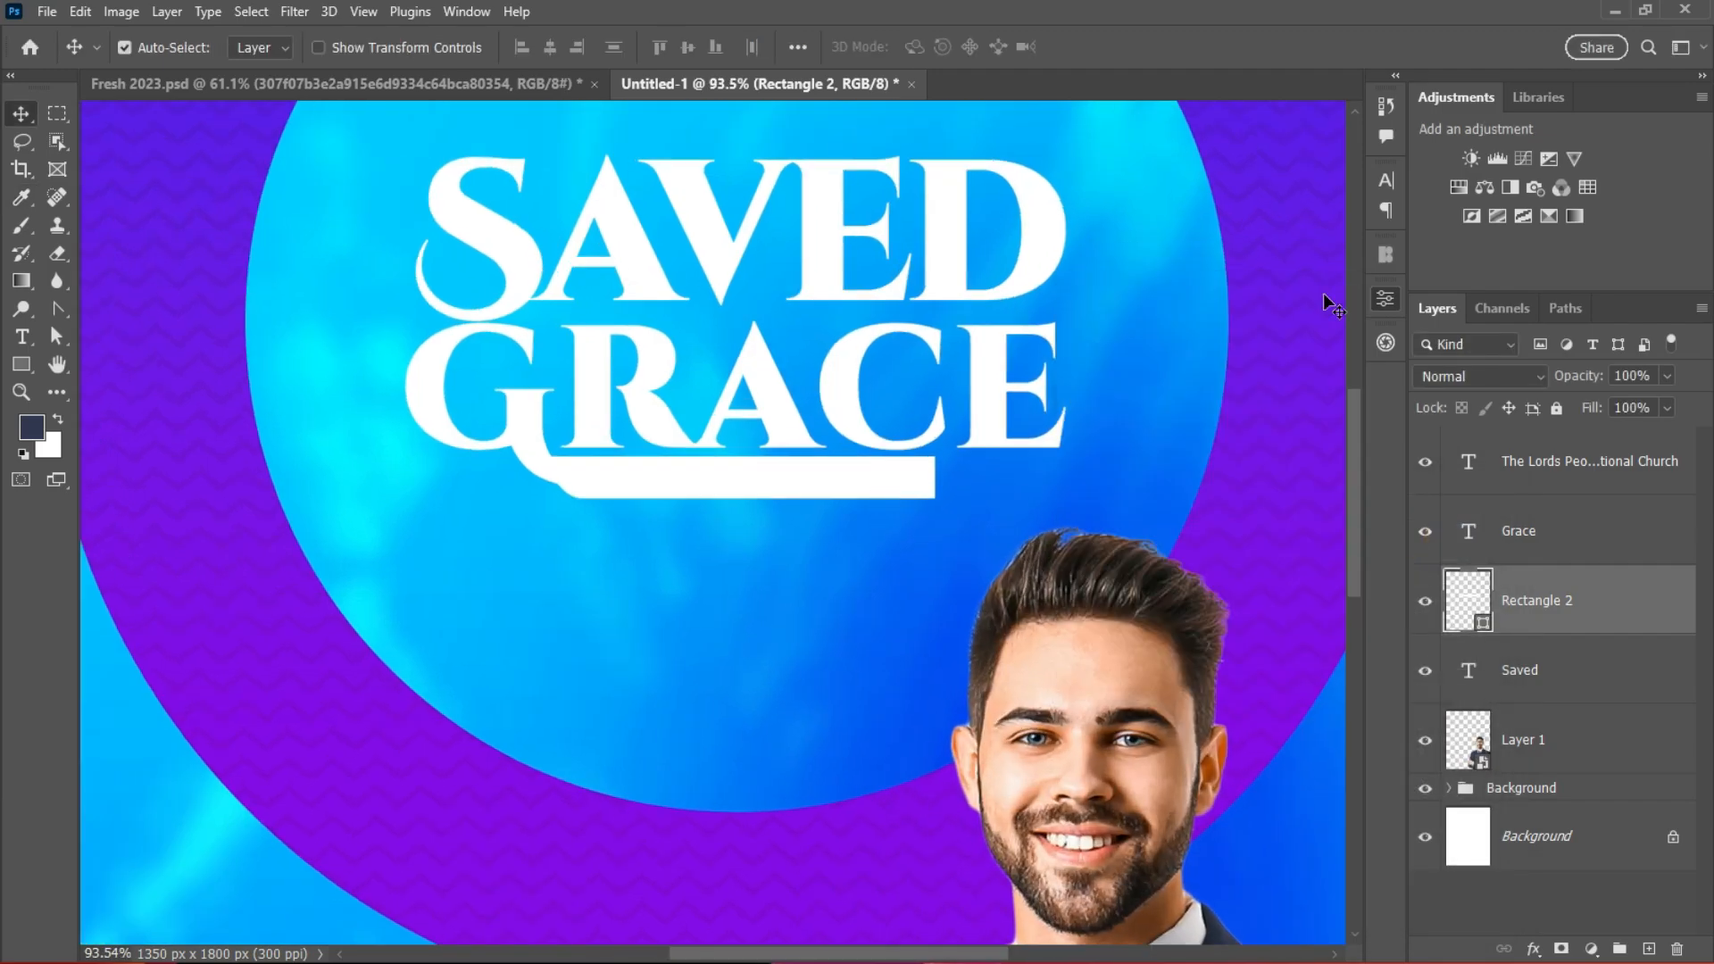
click(903, 482)
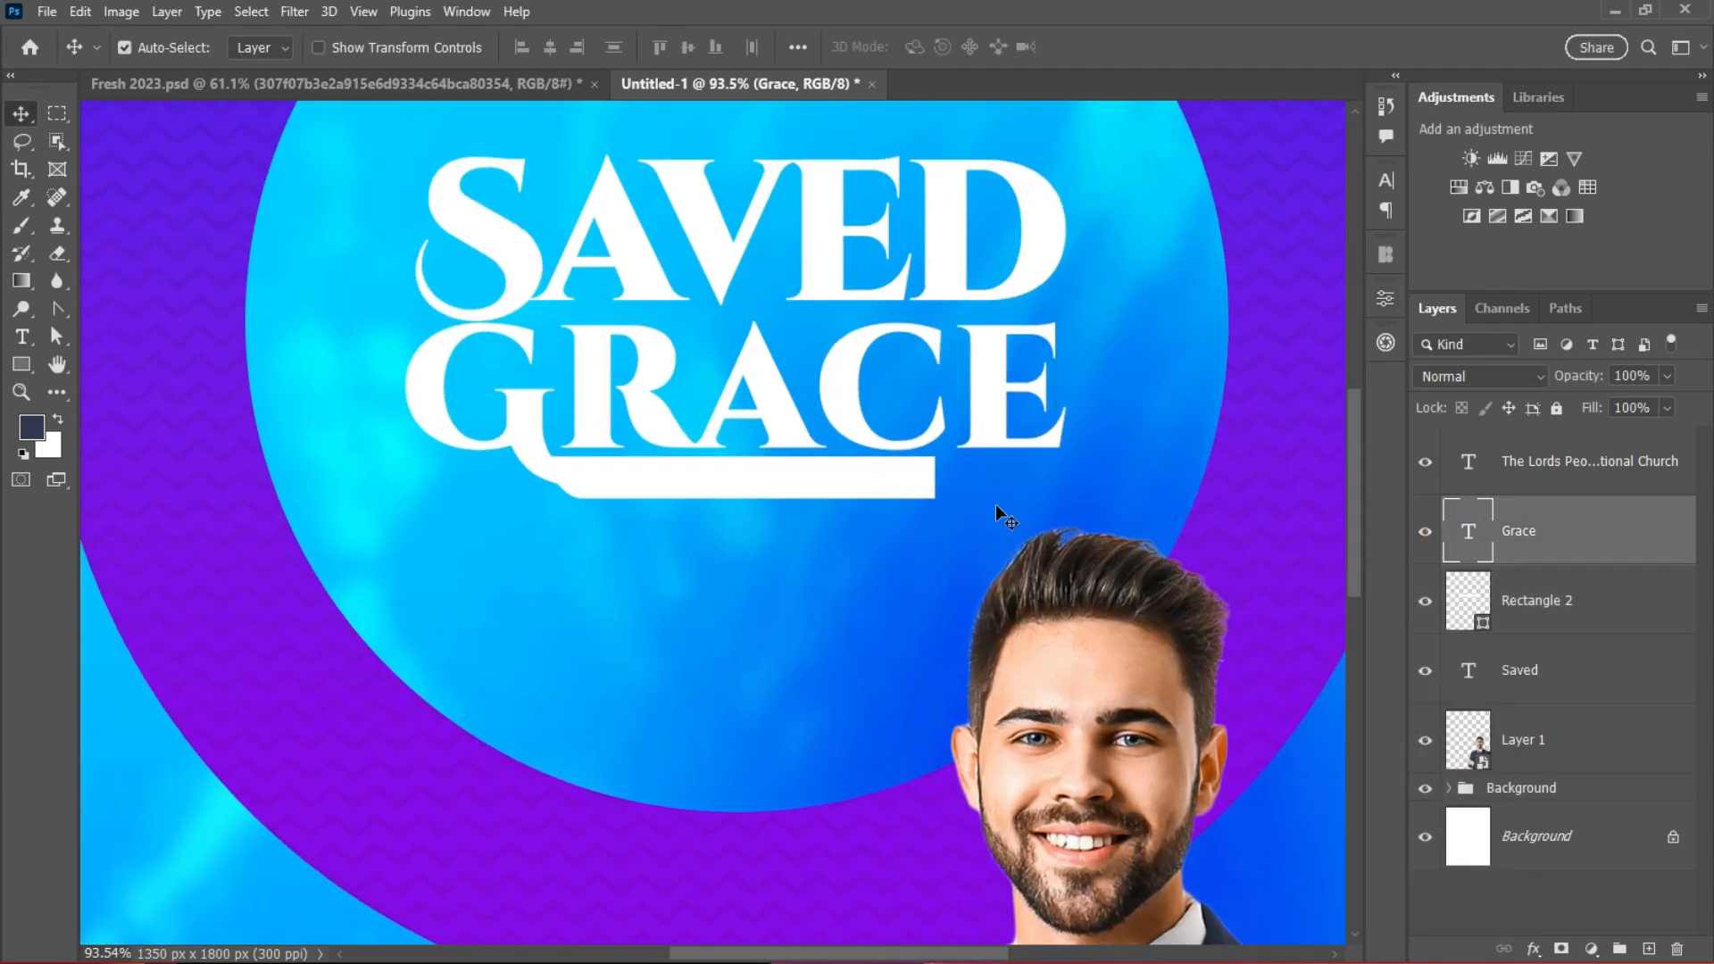
click(821, 482)
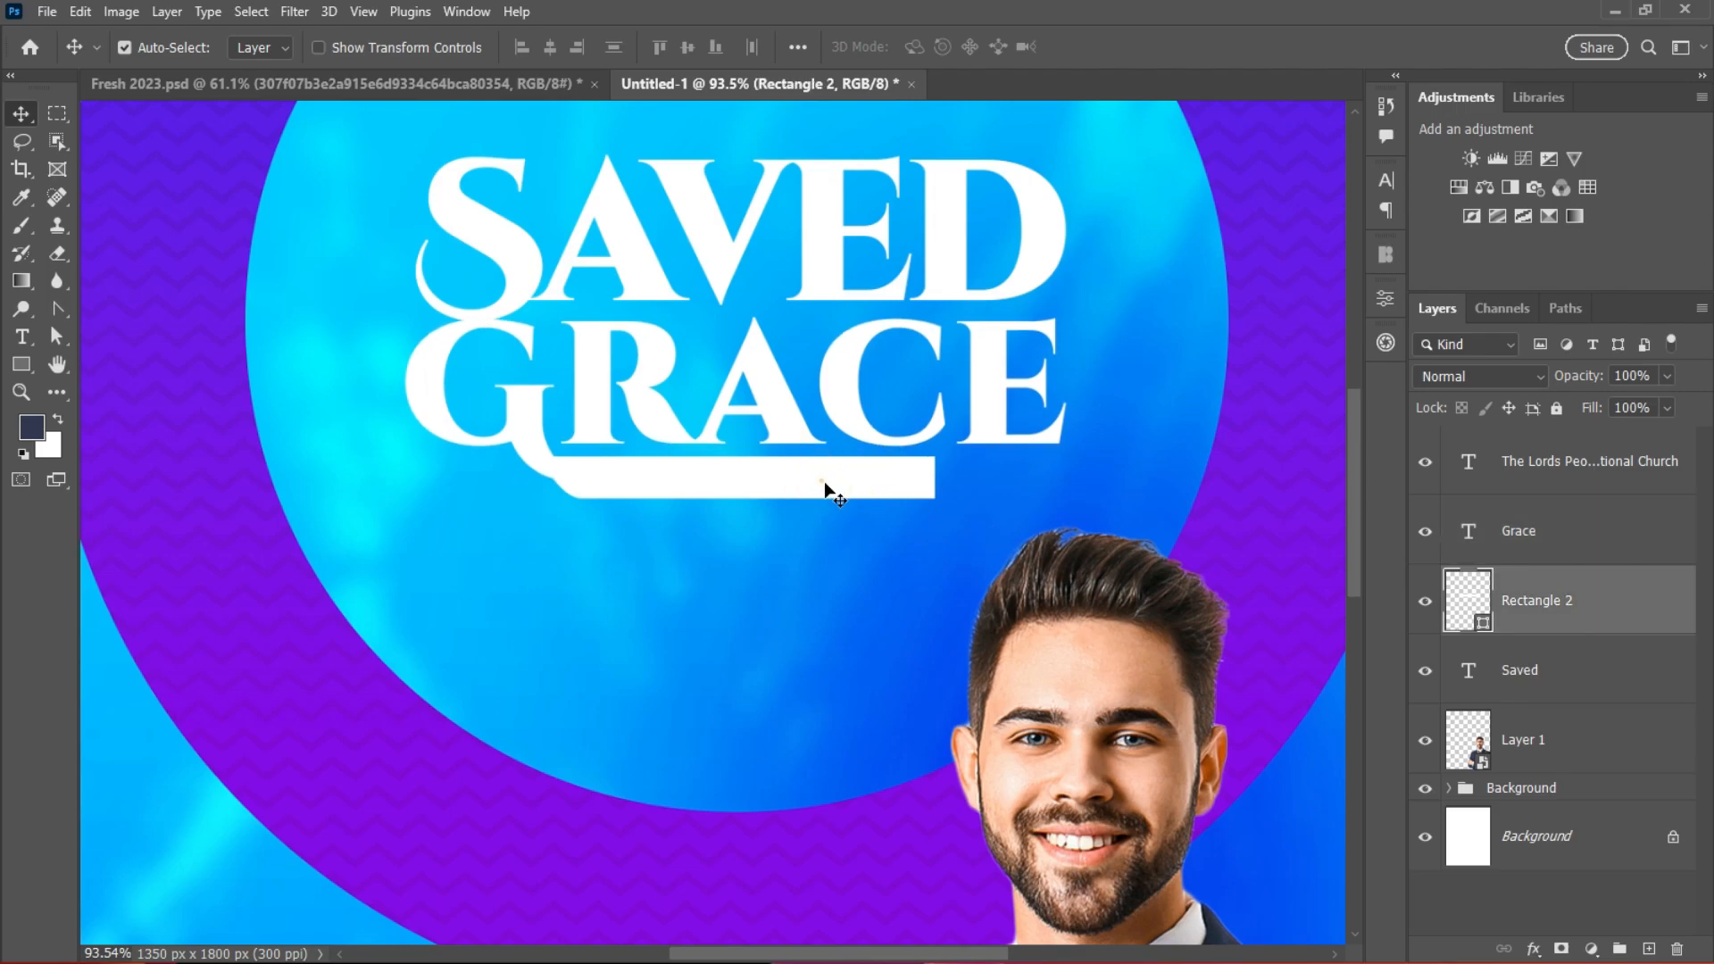
key(Up)
key(Up)
key(Up)
key(Up)
key(Up)
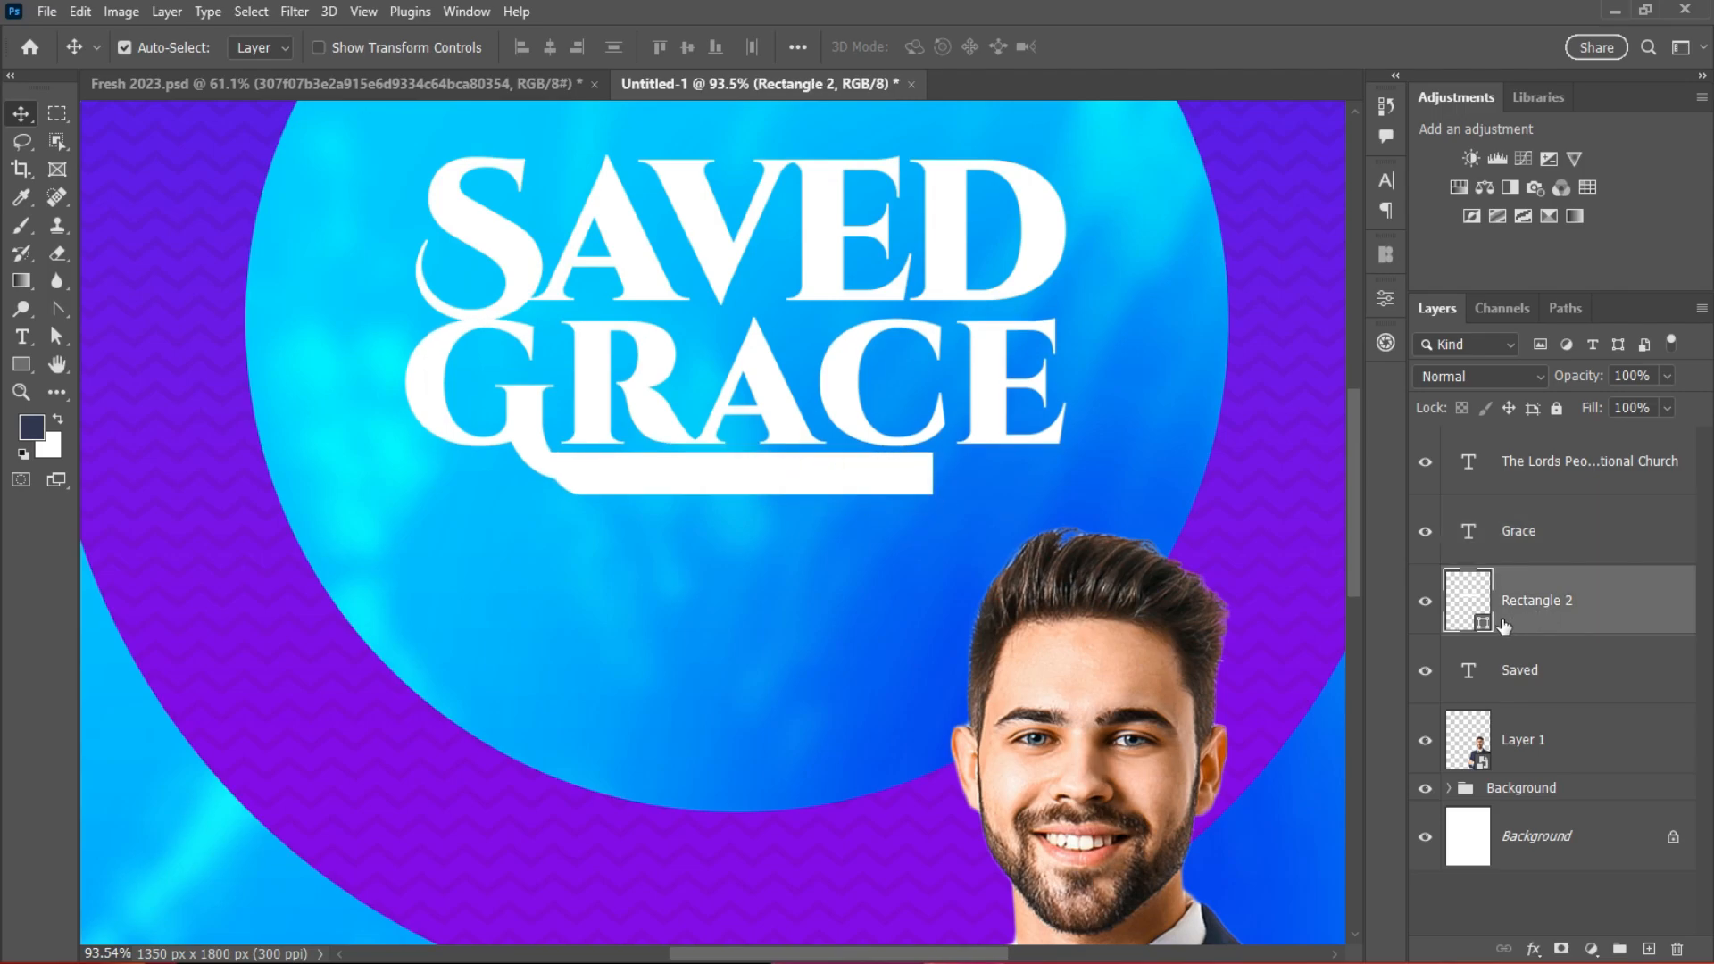
key(shift+Left)
key(shift+Left)
click(874, 444)
scroll(897, 507, down, 2)
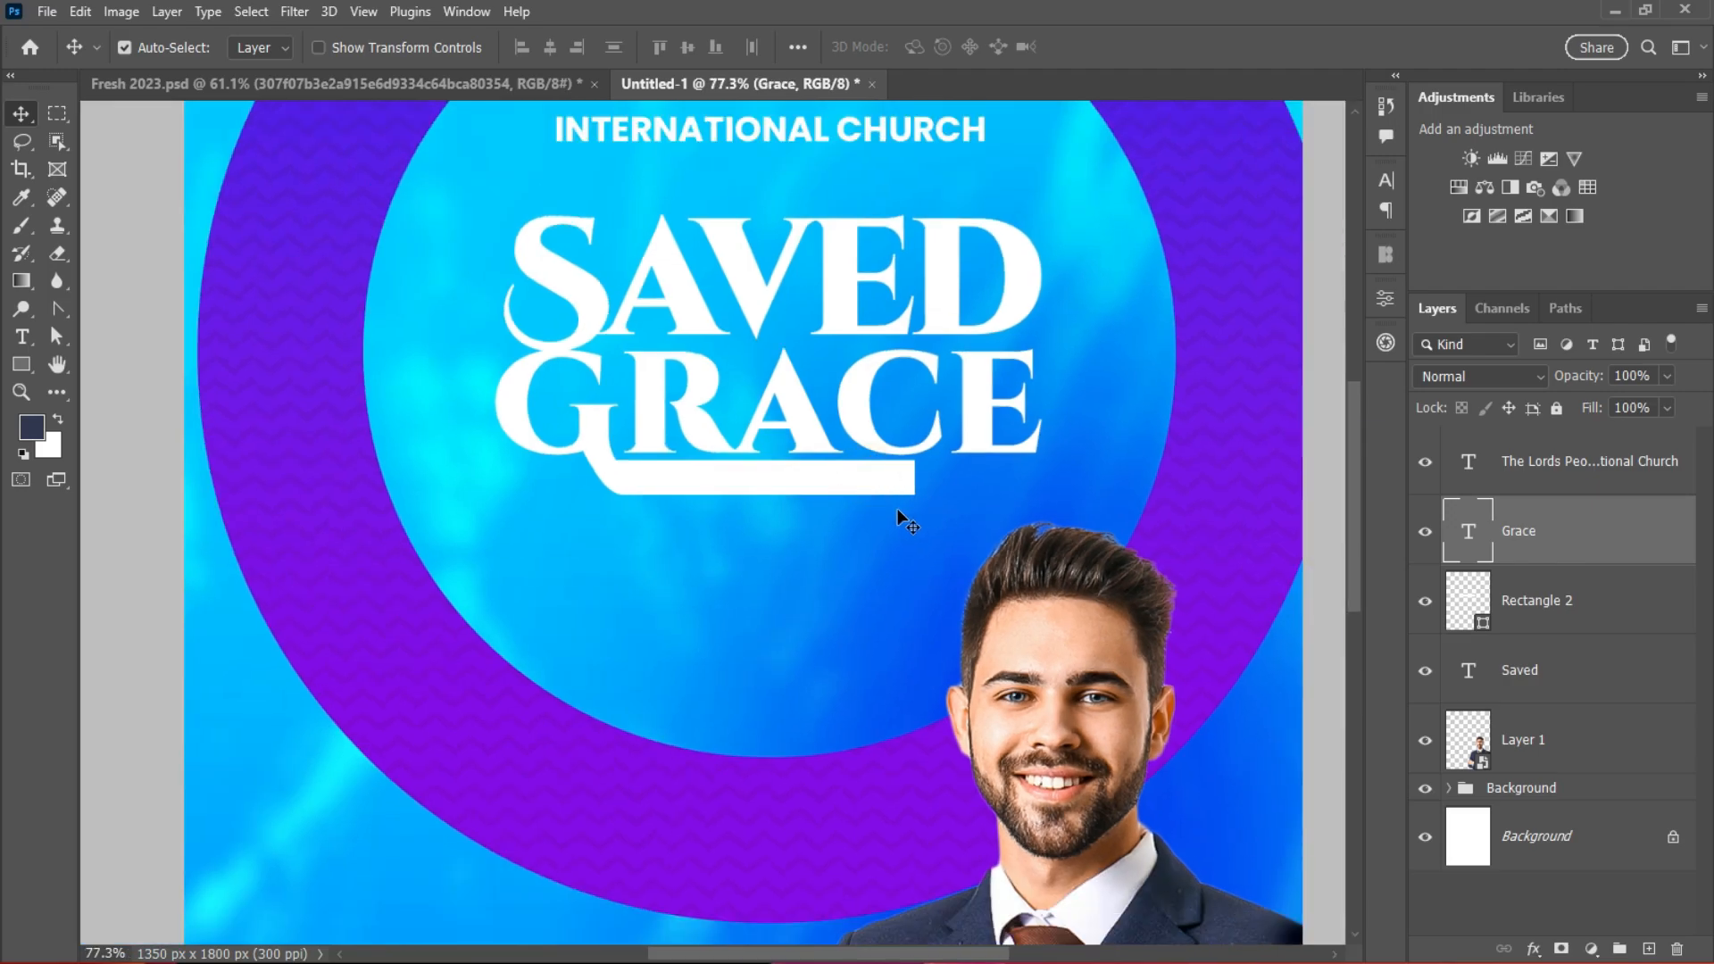
scroll(908, 482, up, 2)
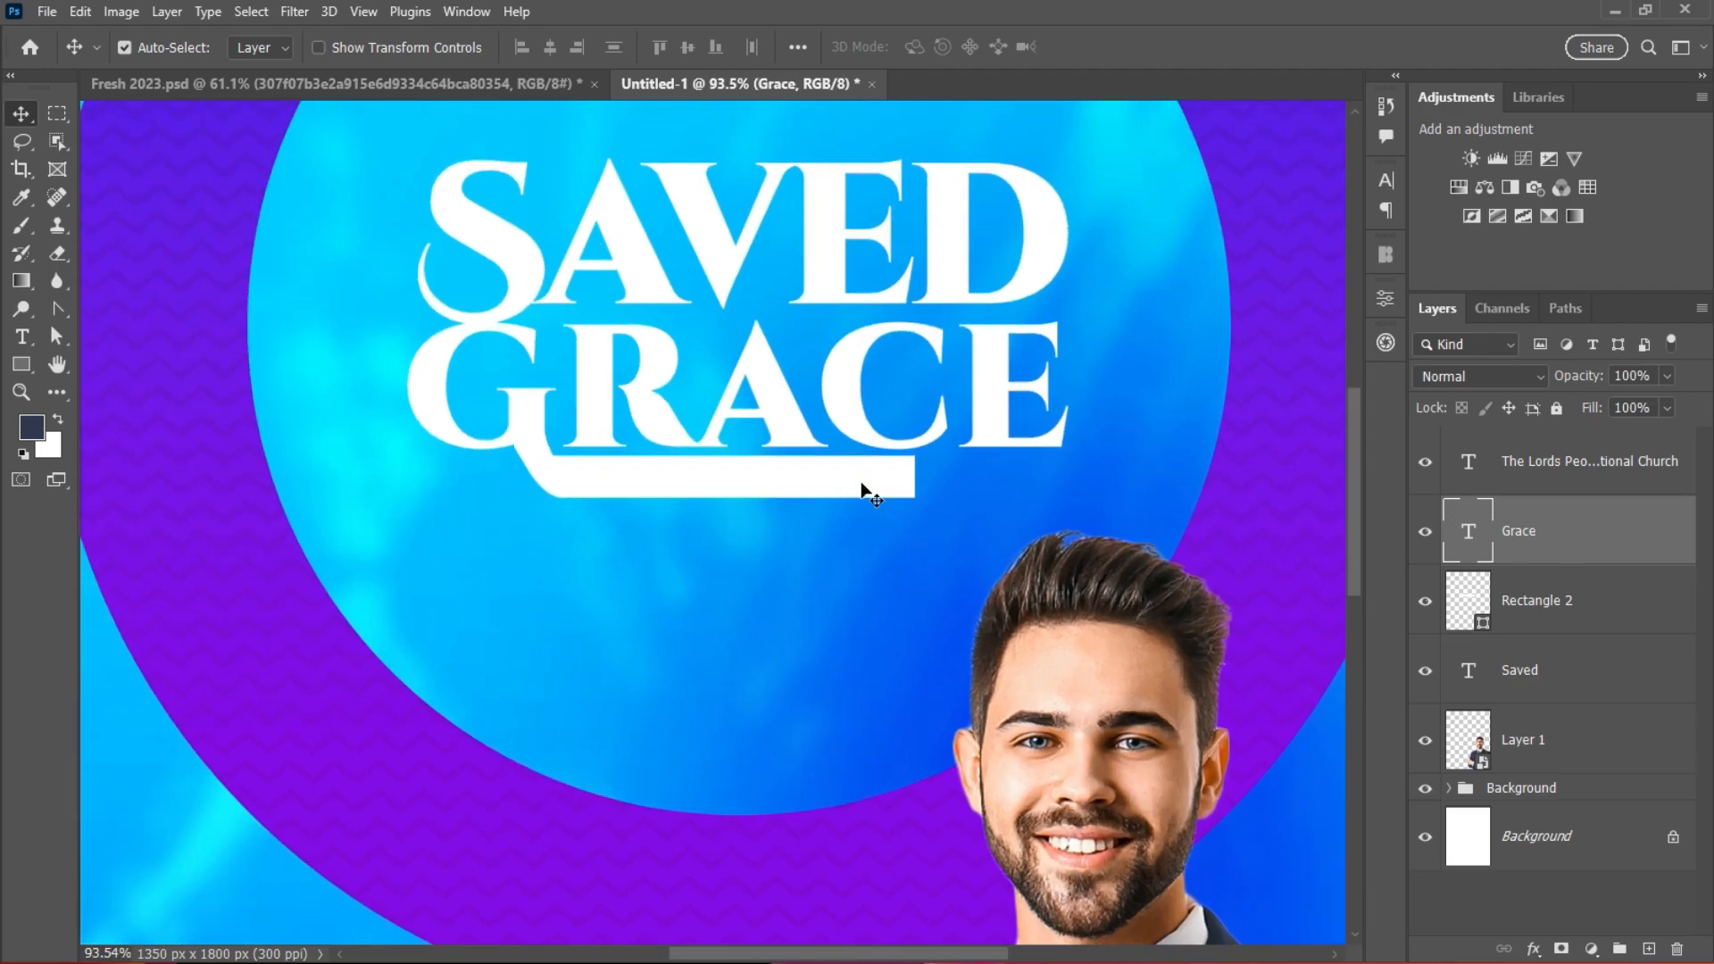
Step: Skew the bar's right end into a slant with Free Transform
key(ctrl+t)
click(1197, 47)
click(1573, 615)
key(ctrl+t)
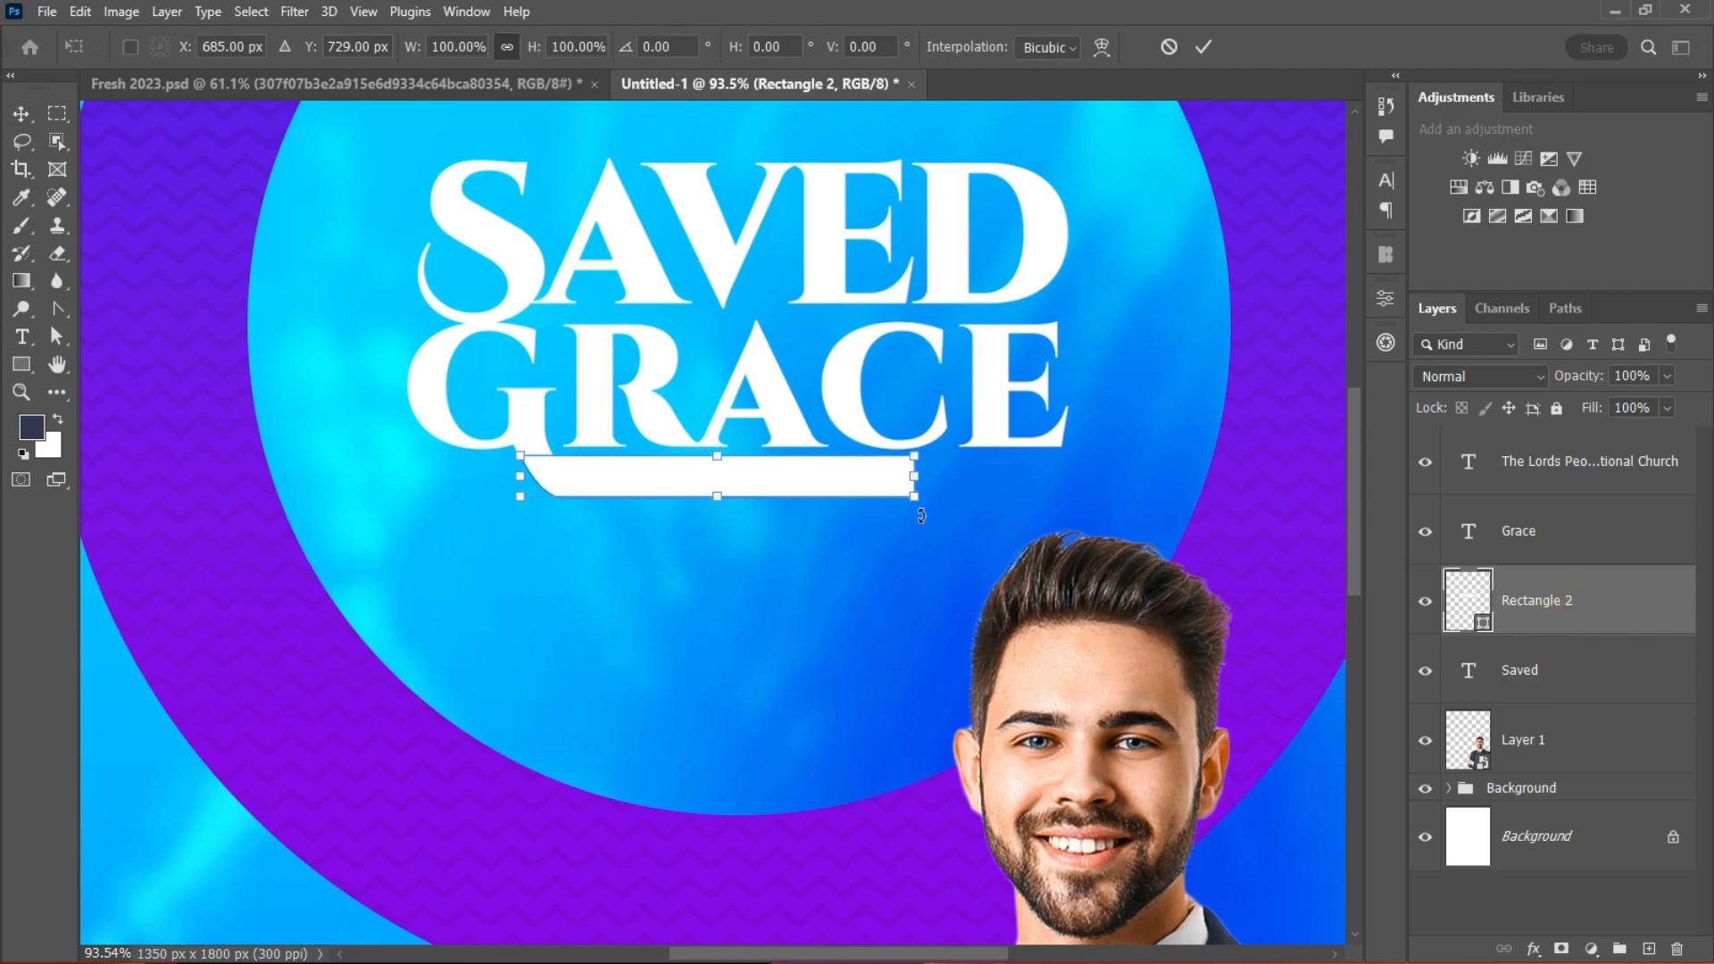
drag(915, 503, 902, 503)
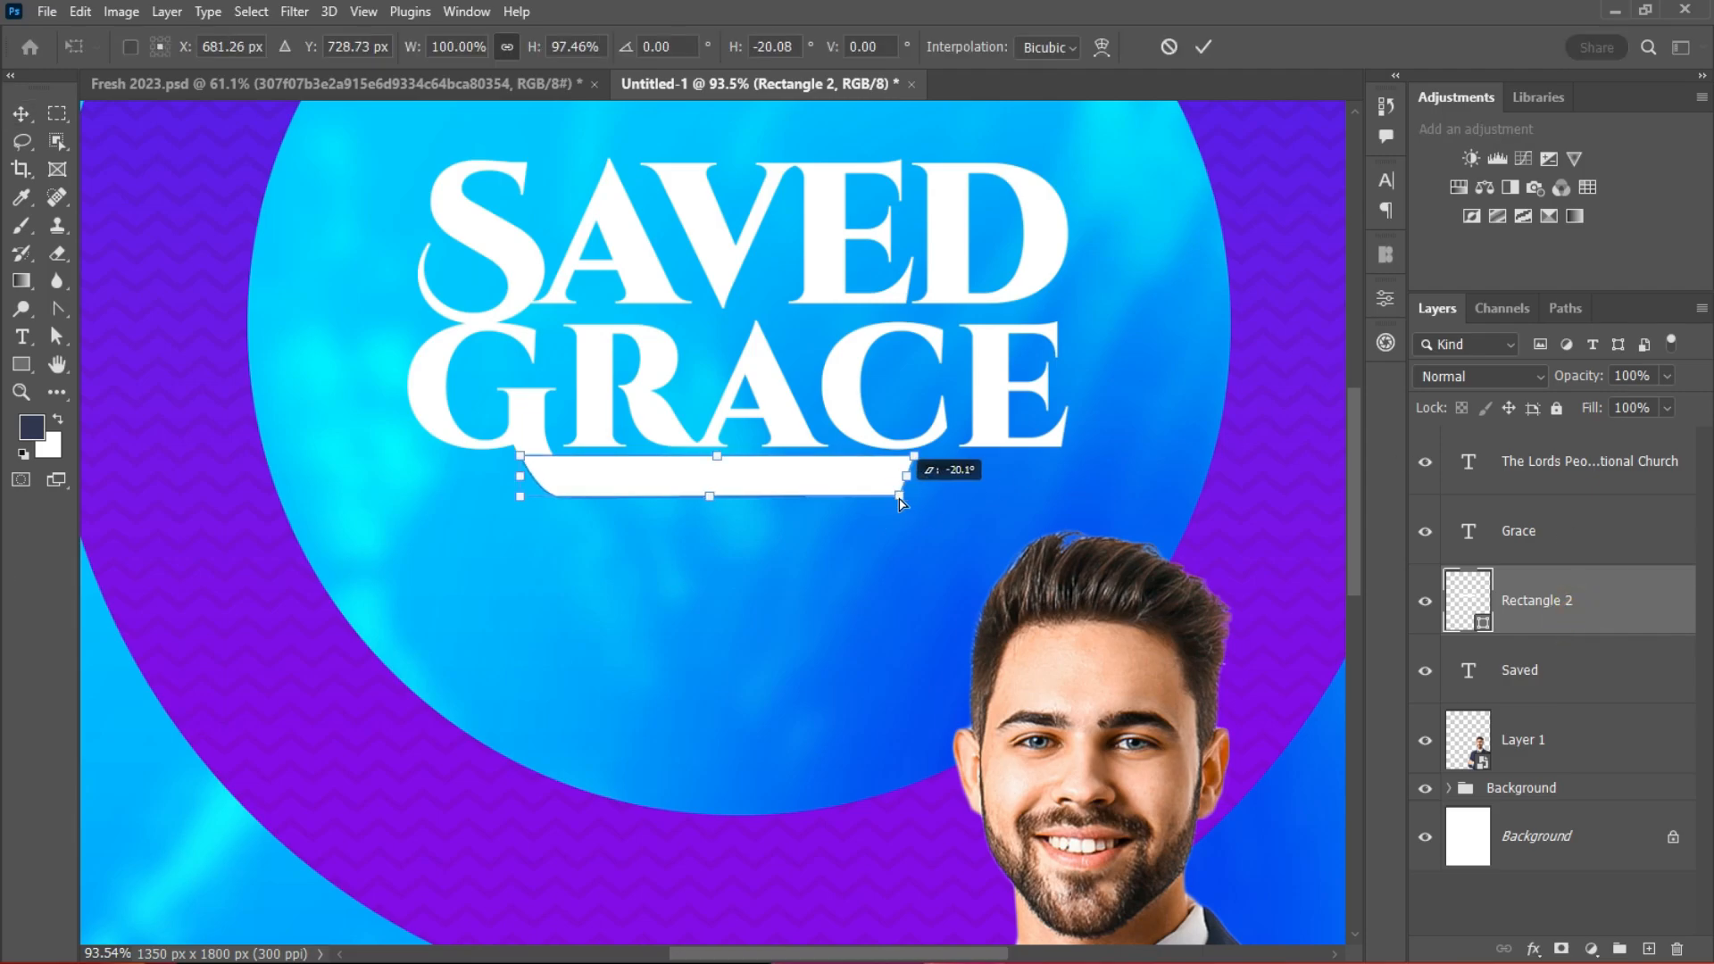
click(1203, 46)
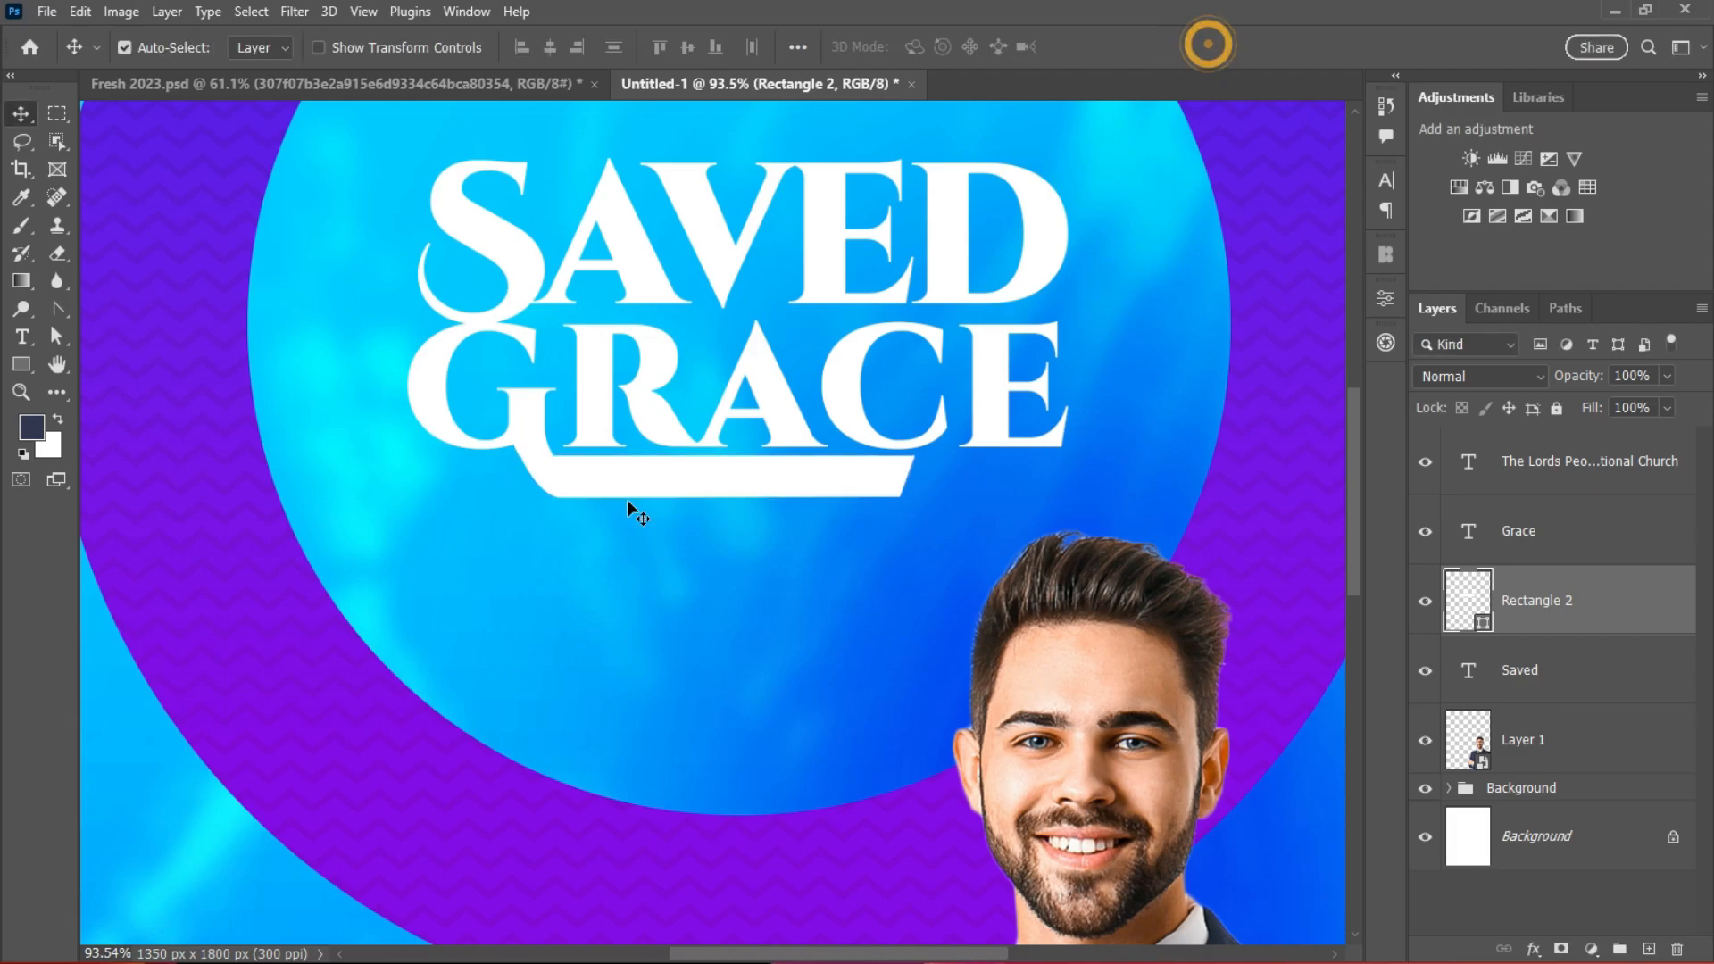
Step: Stretch the bar rightward by dragging its right anchor points with Direct Selection
drag(56, 335, 137, 360)
click(914, 461)
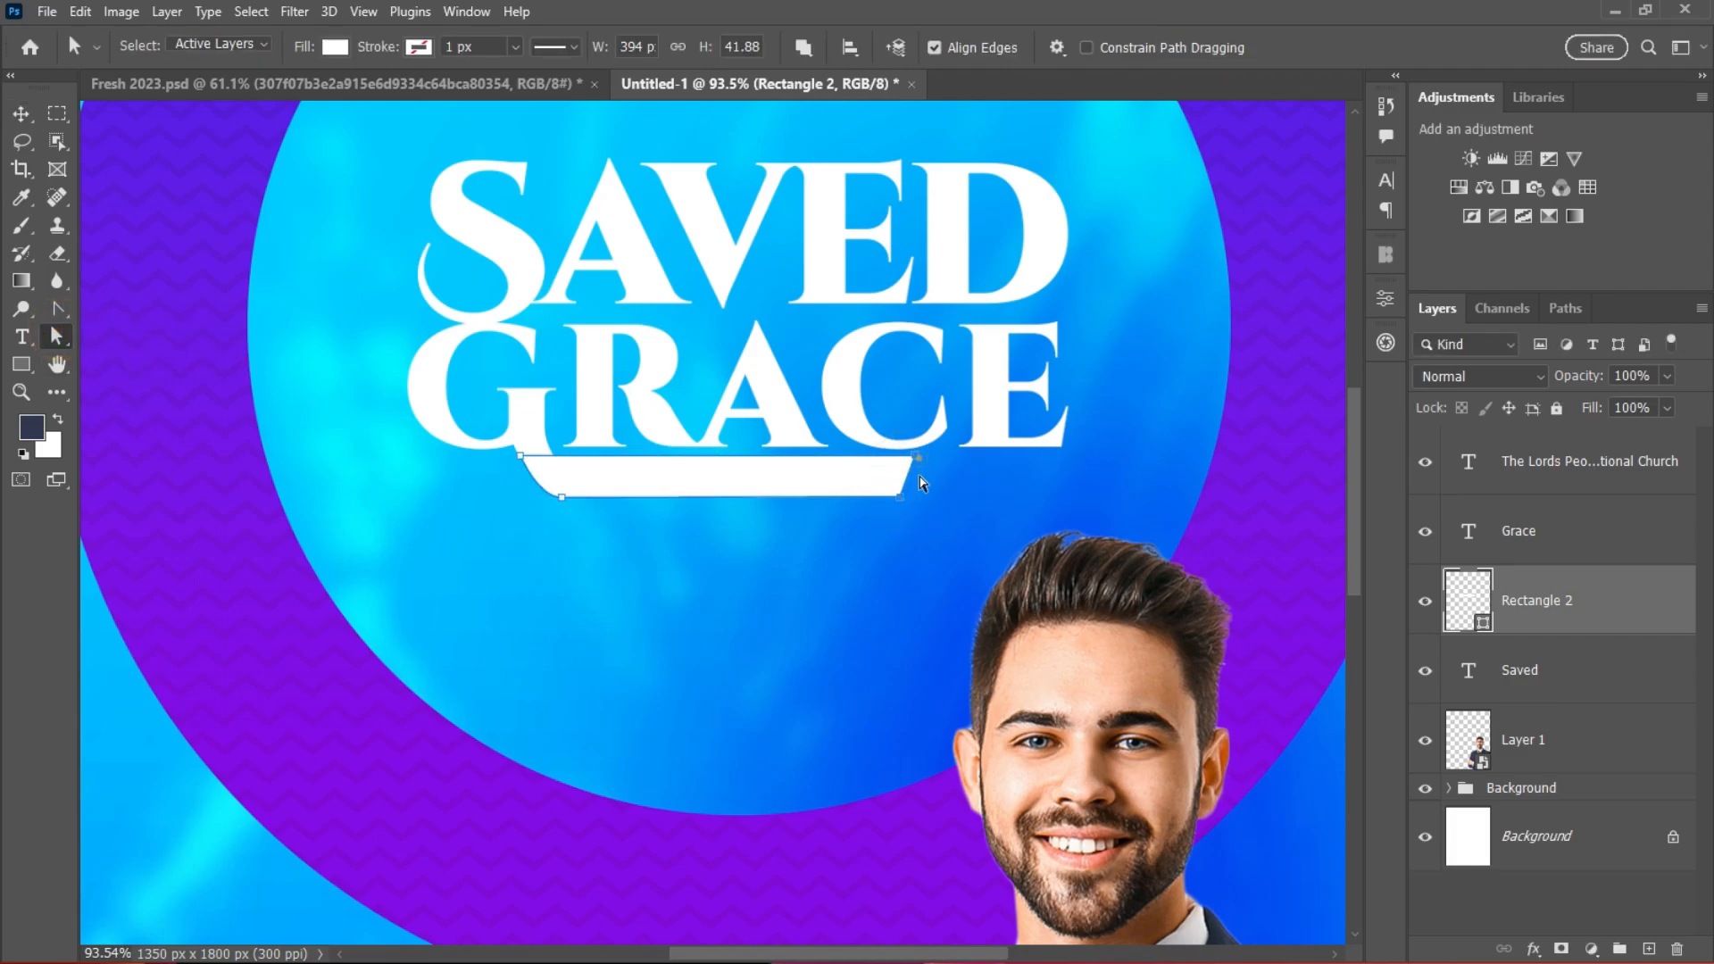
shift+click(915, 457)
drag(909, 476, 987, 490)
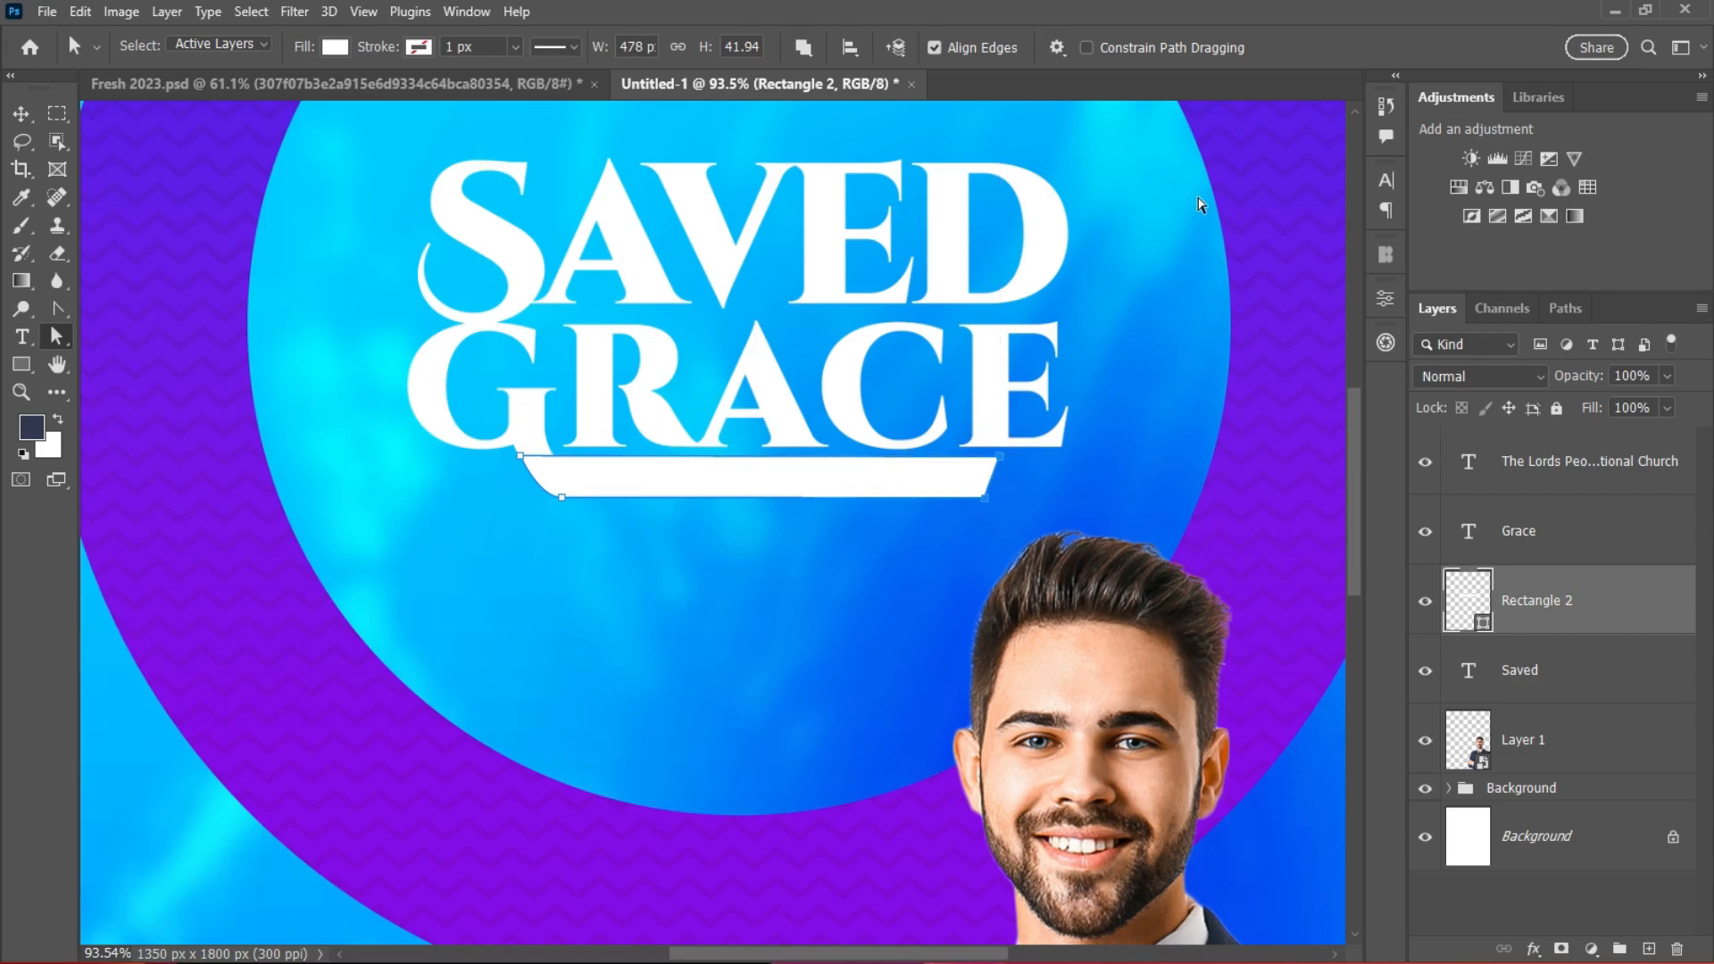
click(20, 114)
click(770, 593)
scroll(773, 597, down, 5)
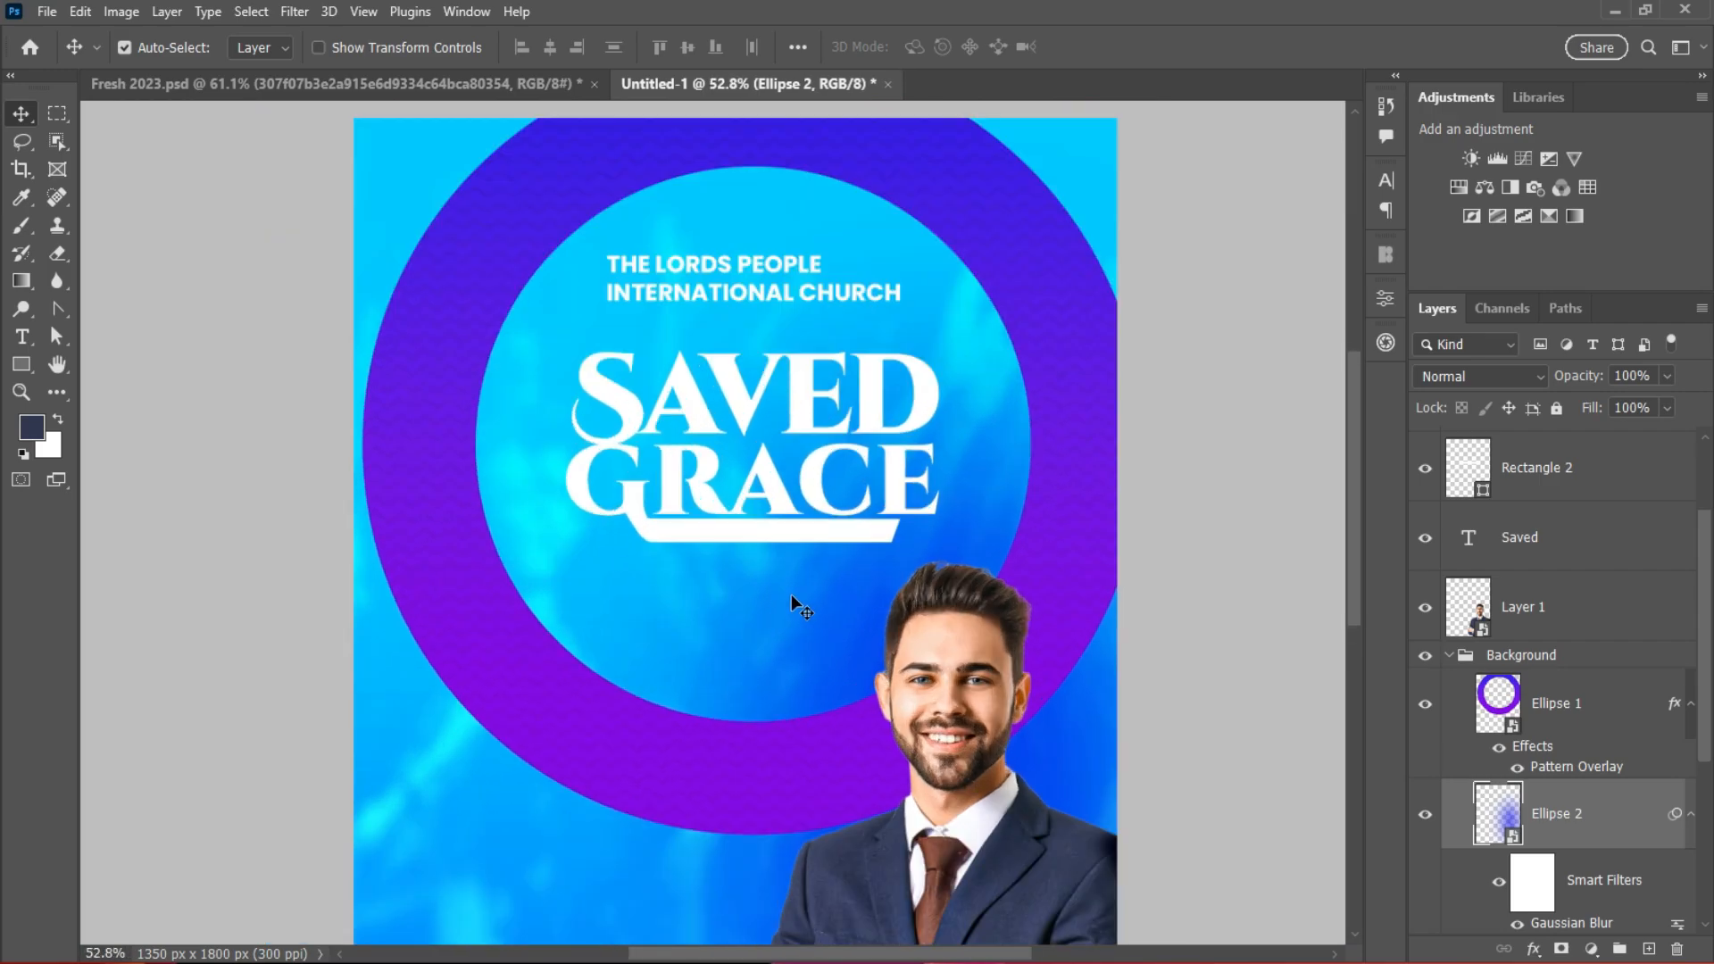
scroll(791, 593, up, 2)
click(967, 339)
Step: Set the SAVED text colour to a warm pale yellow (about ffe8a1)
click(1568, 541)
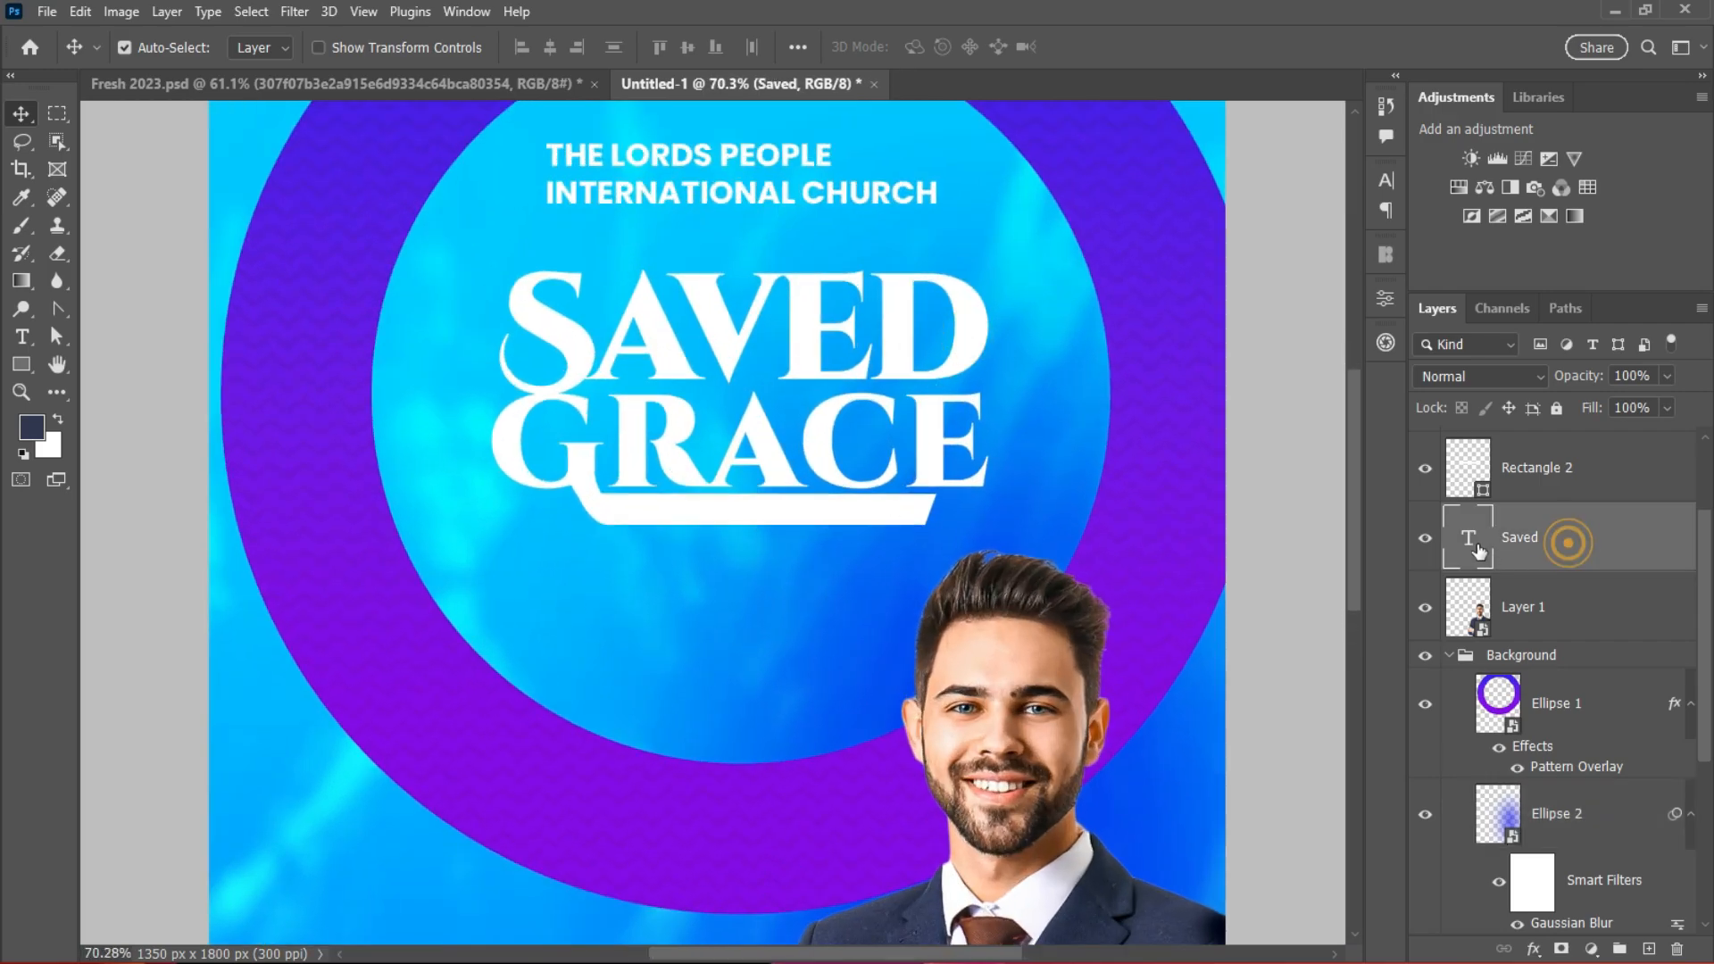
click(1386, 181)
click(1328, 319)
click(1235, 772)
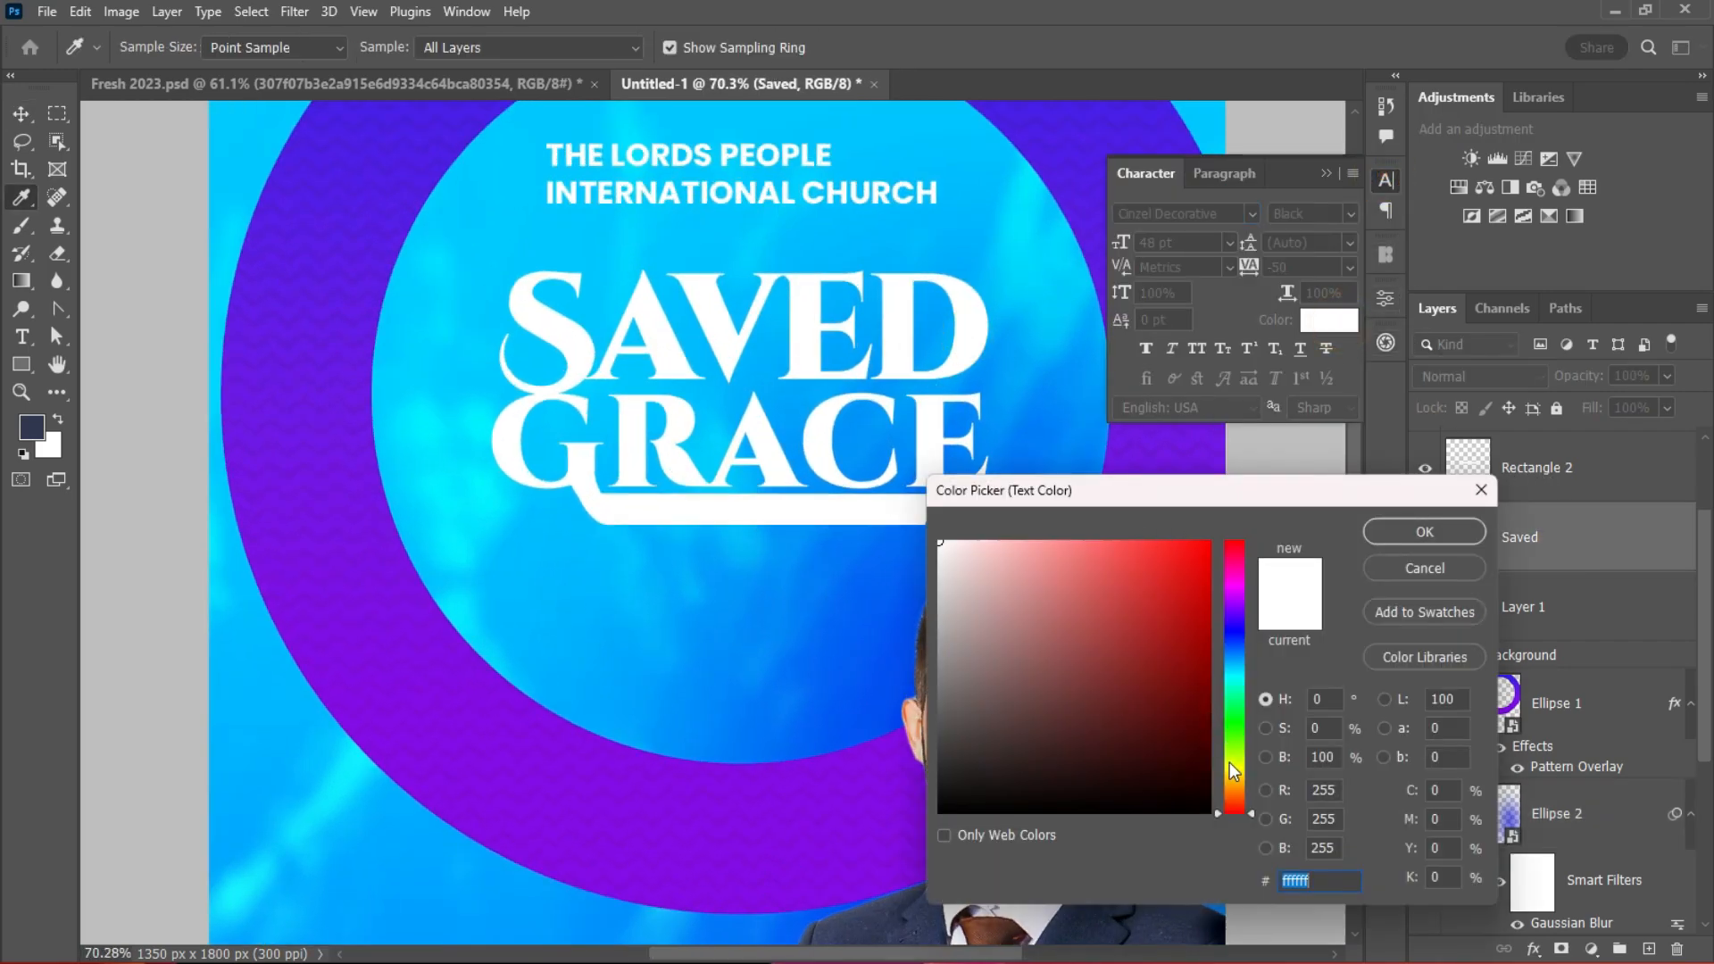
drag(1157, 544, 1121, 516)
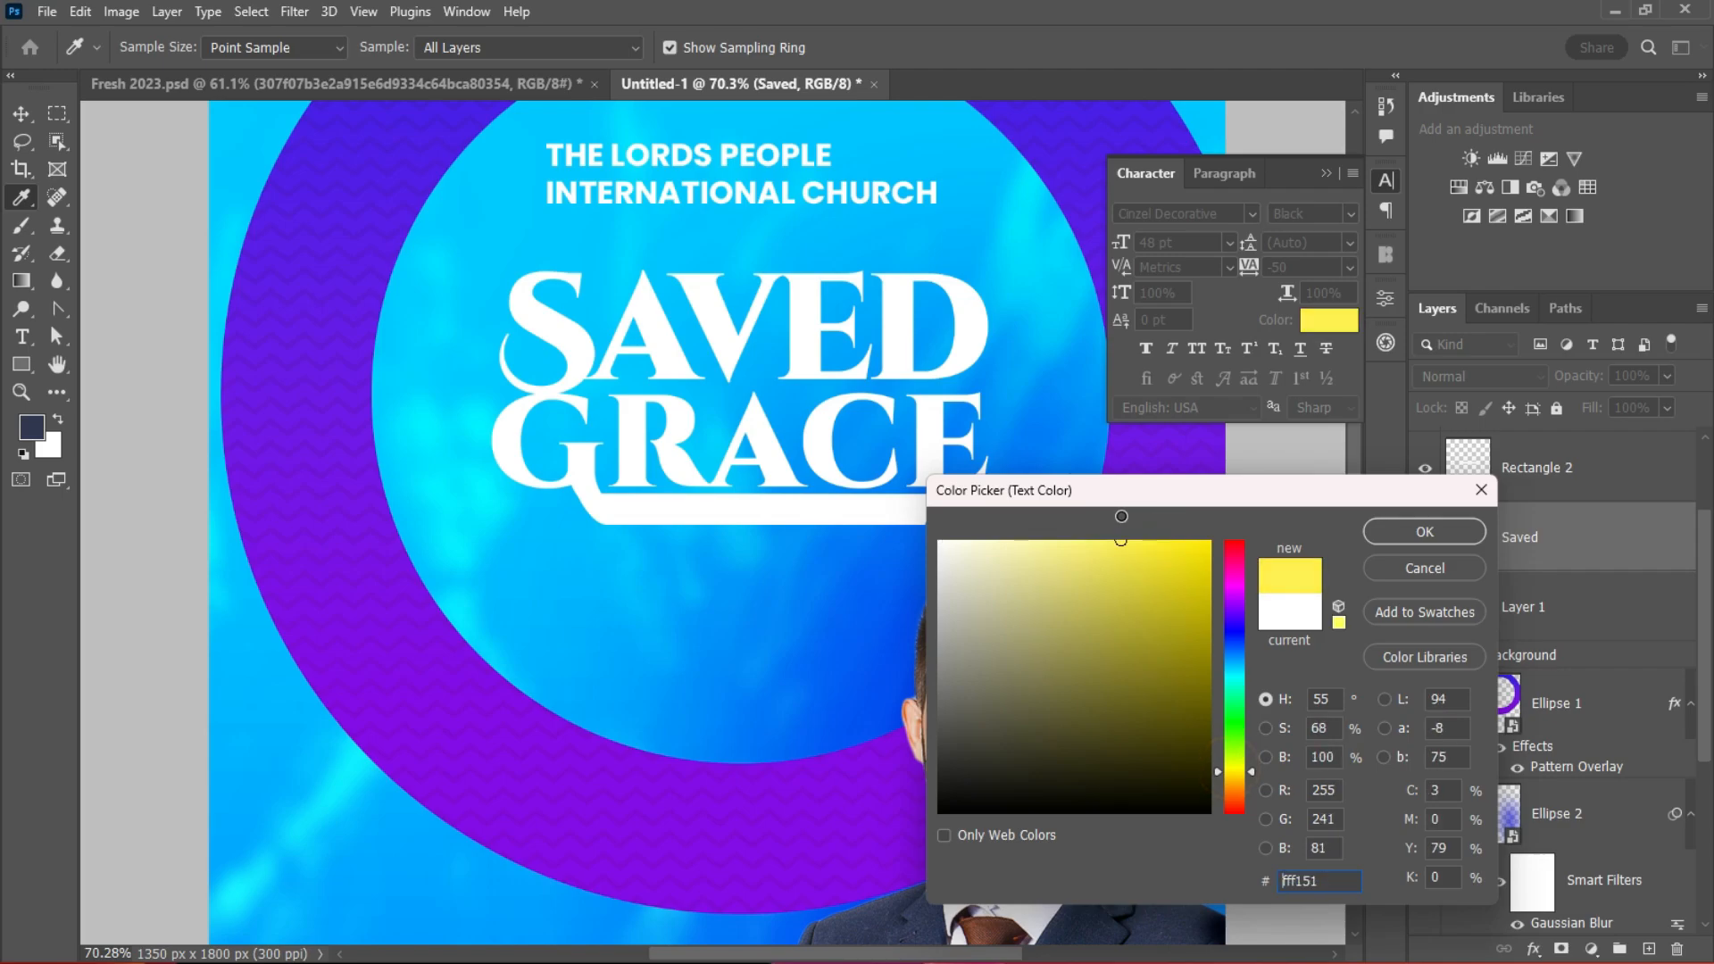
click(1420, 529)
key(v)
scroll(978, 468, up, 1)
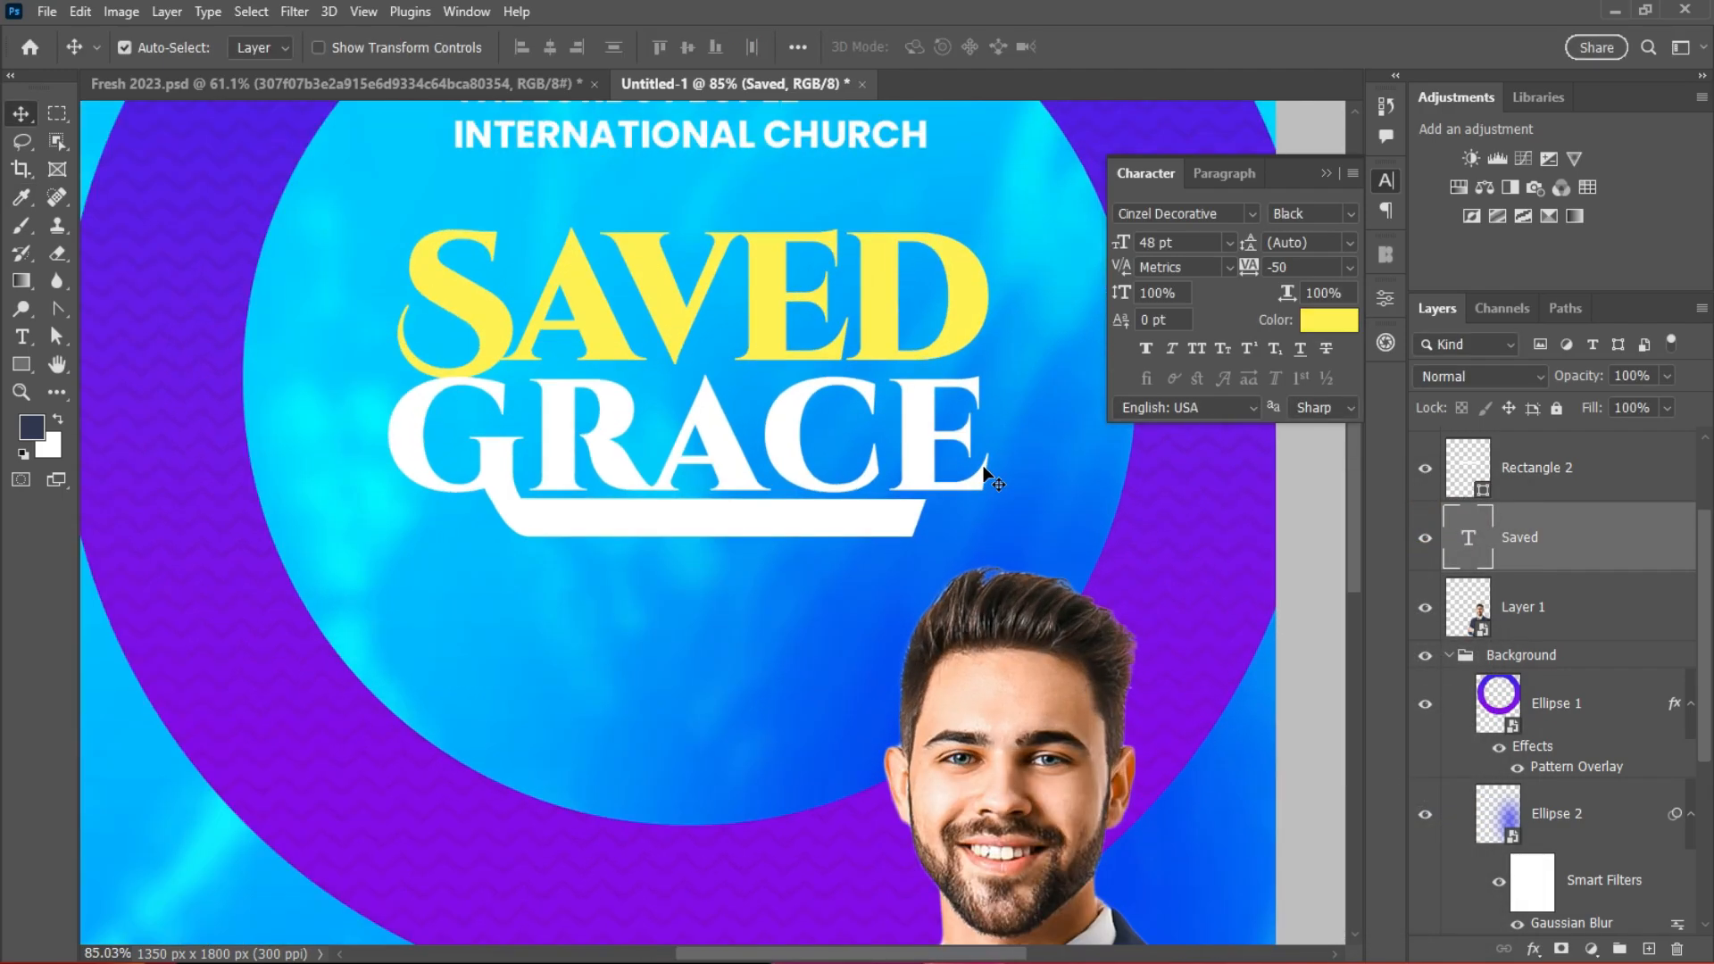
click(955, 321)
click(1328, 319)
drag(1221, 769, 1225, 780)
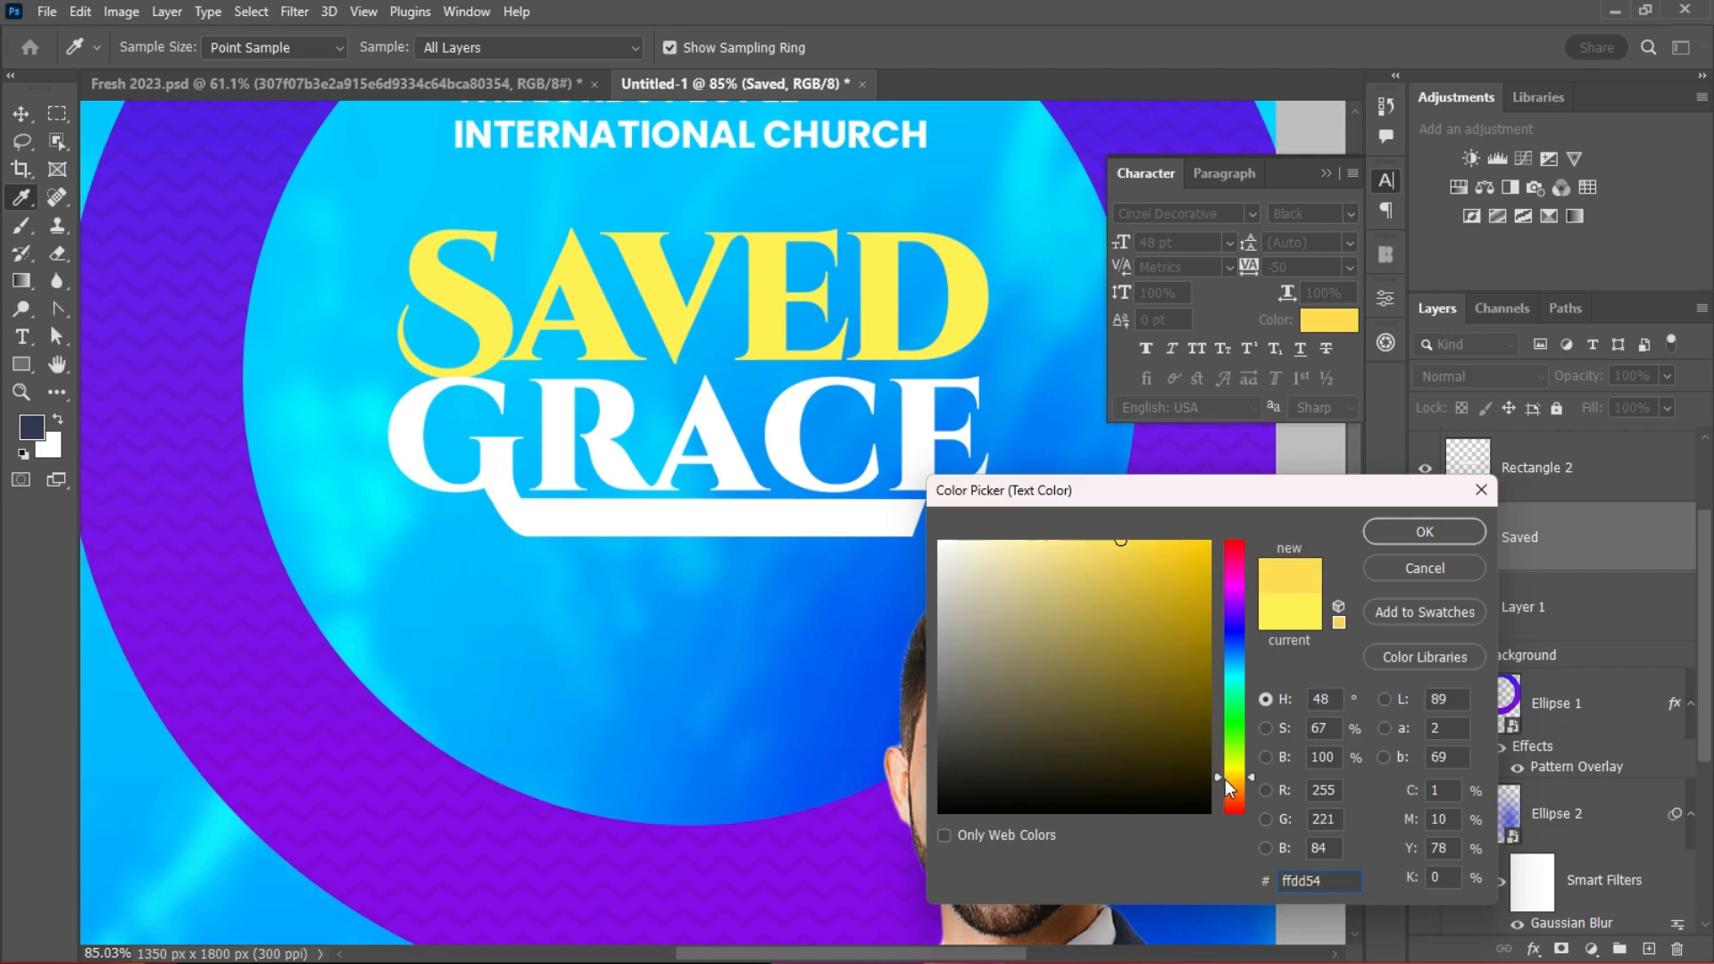
mouse_move(1133, 578)
mouse_down()
mouse_move(1108, 541)
mouse_move(1039, 535)
mouse_up()
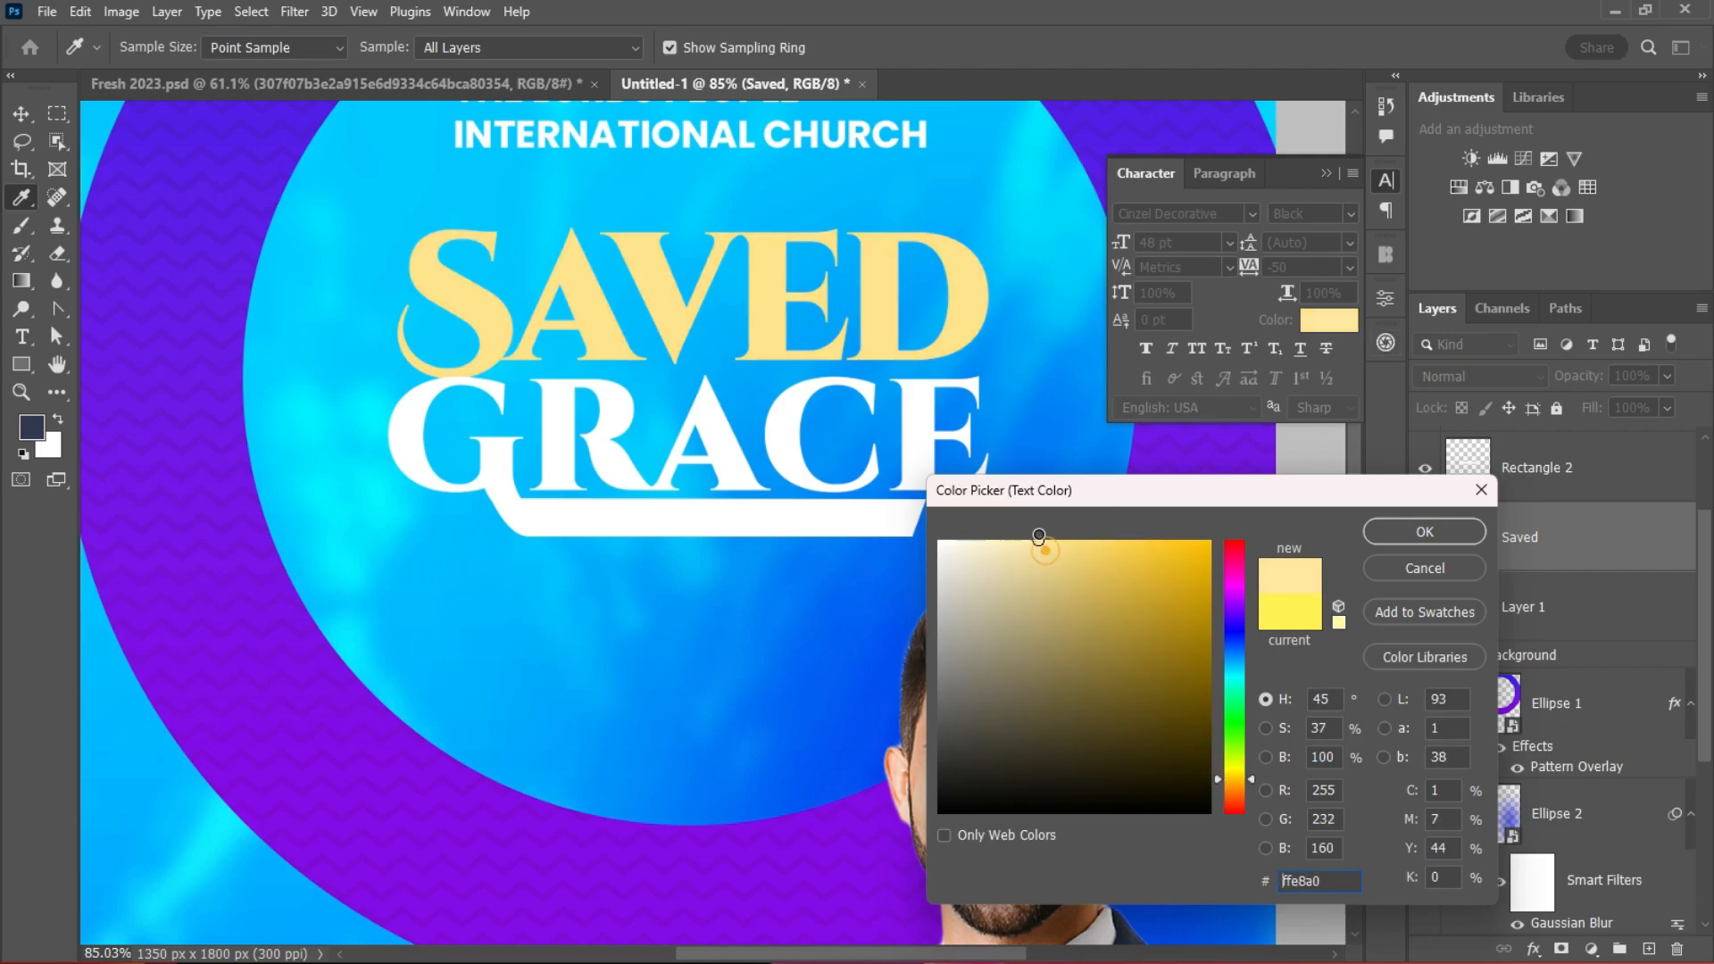
click(1370, 533)
Step: Eyedrop the pale yellow from SAVED onto GRACE's text colour and the bar's fill
click(920, 420)
click(1330, 320)
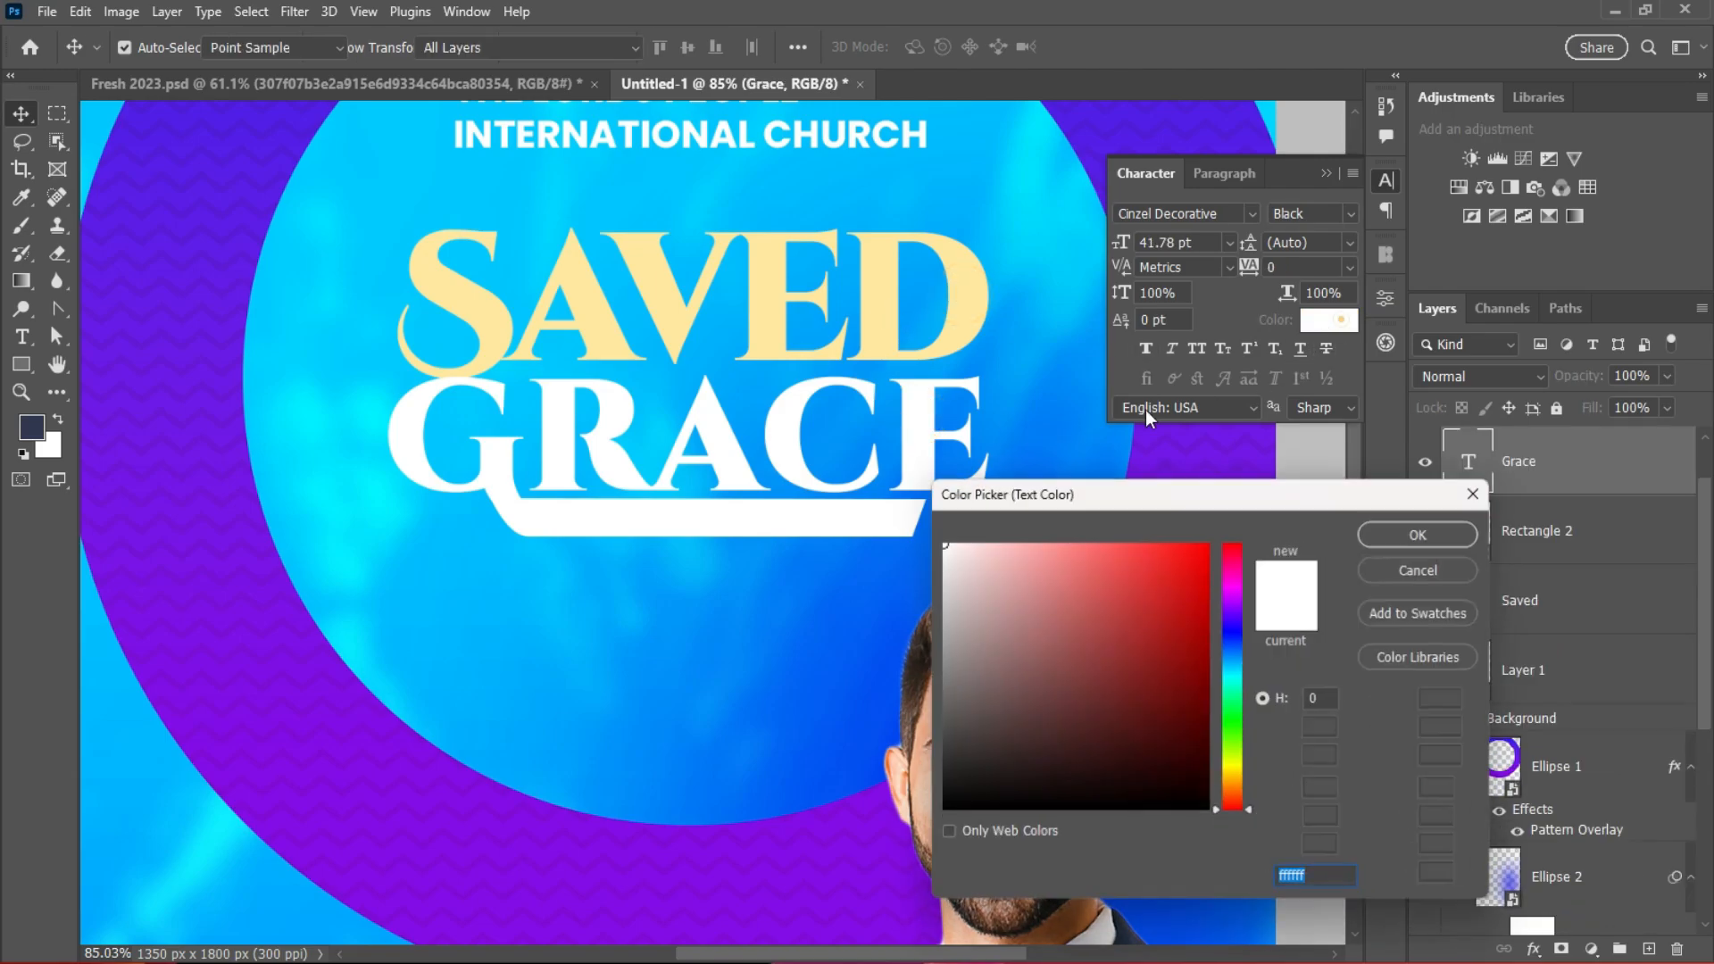
click(961, 298)
click(1389, 532)
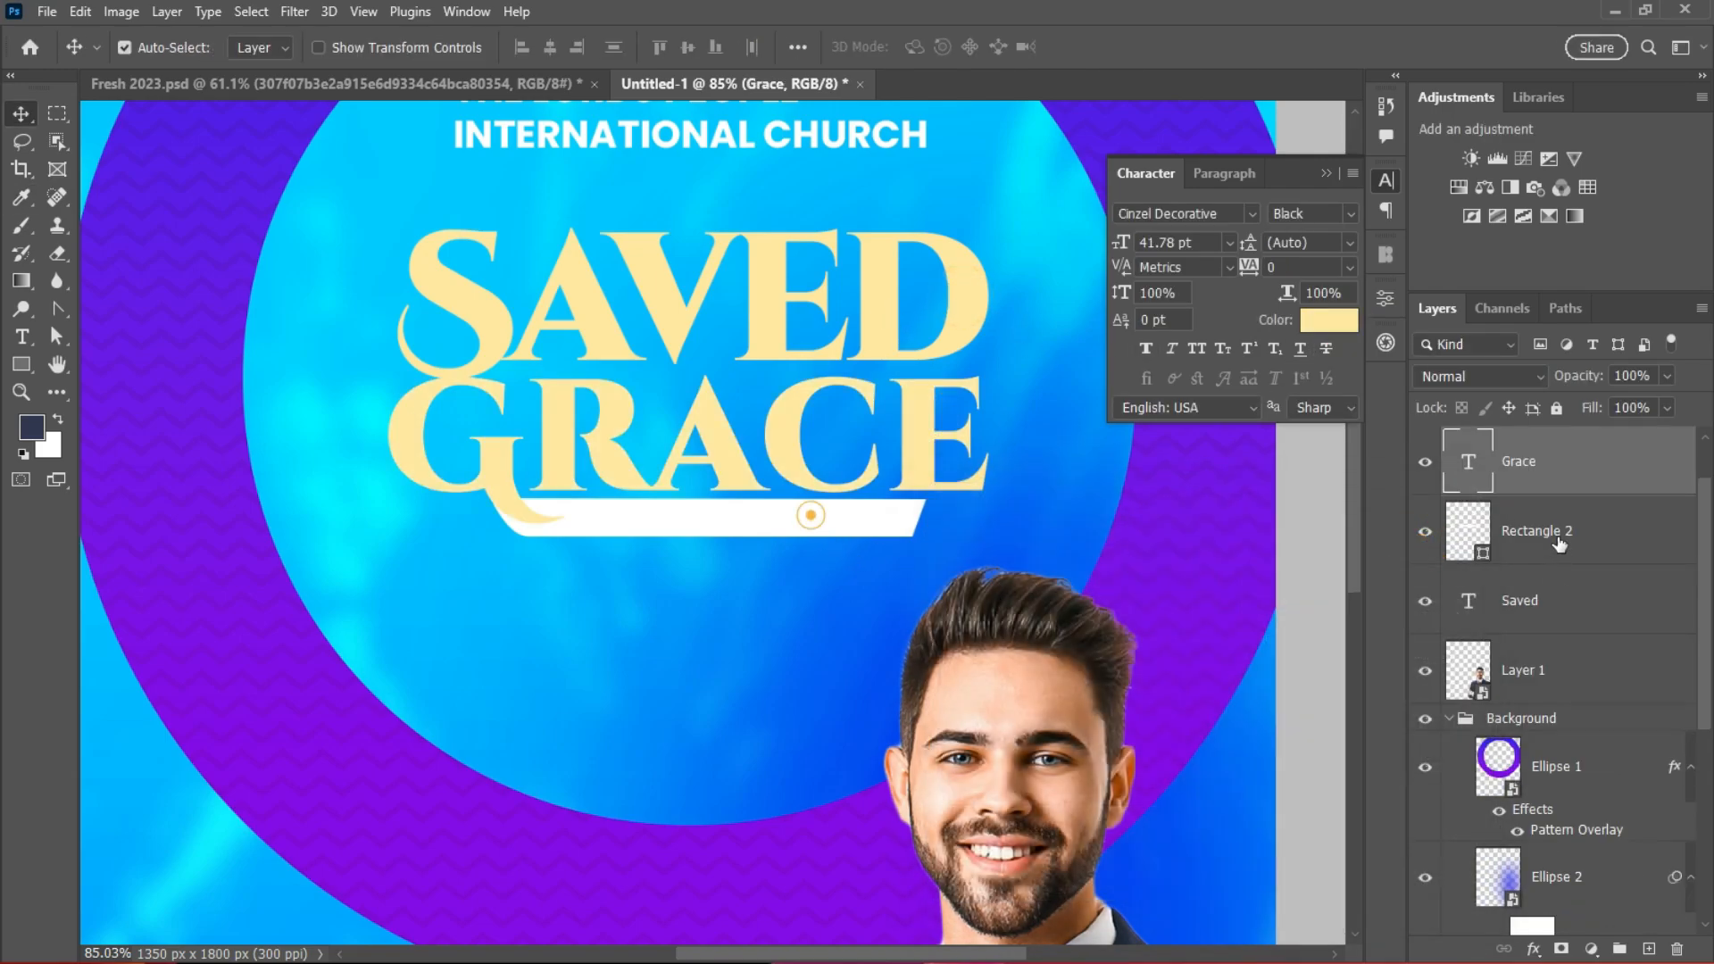
double_click(1467, 554)
click(925, 411)
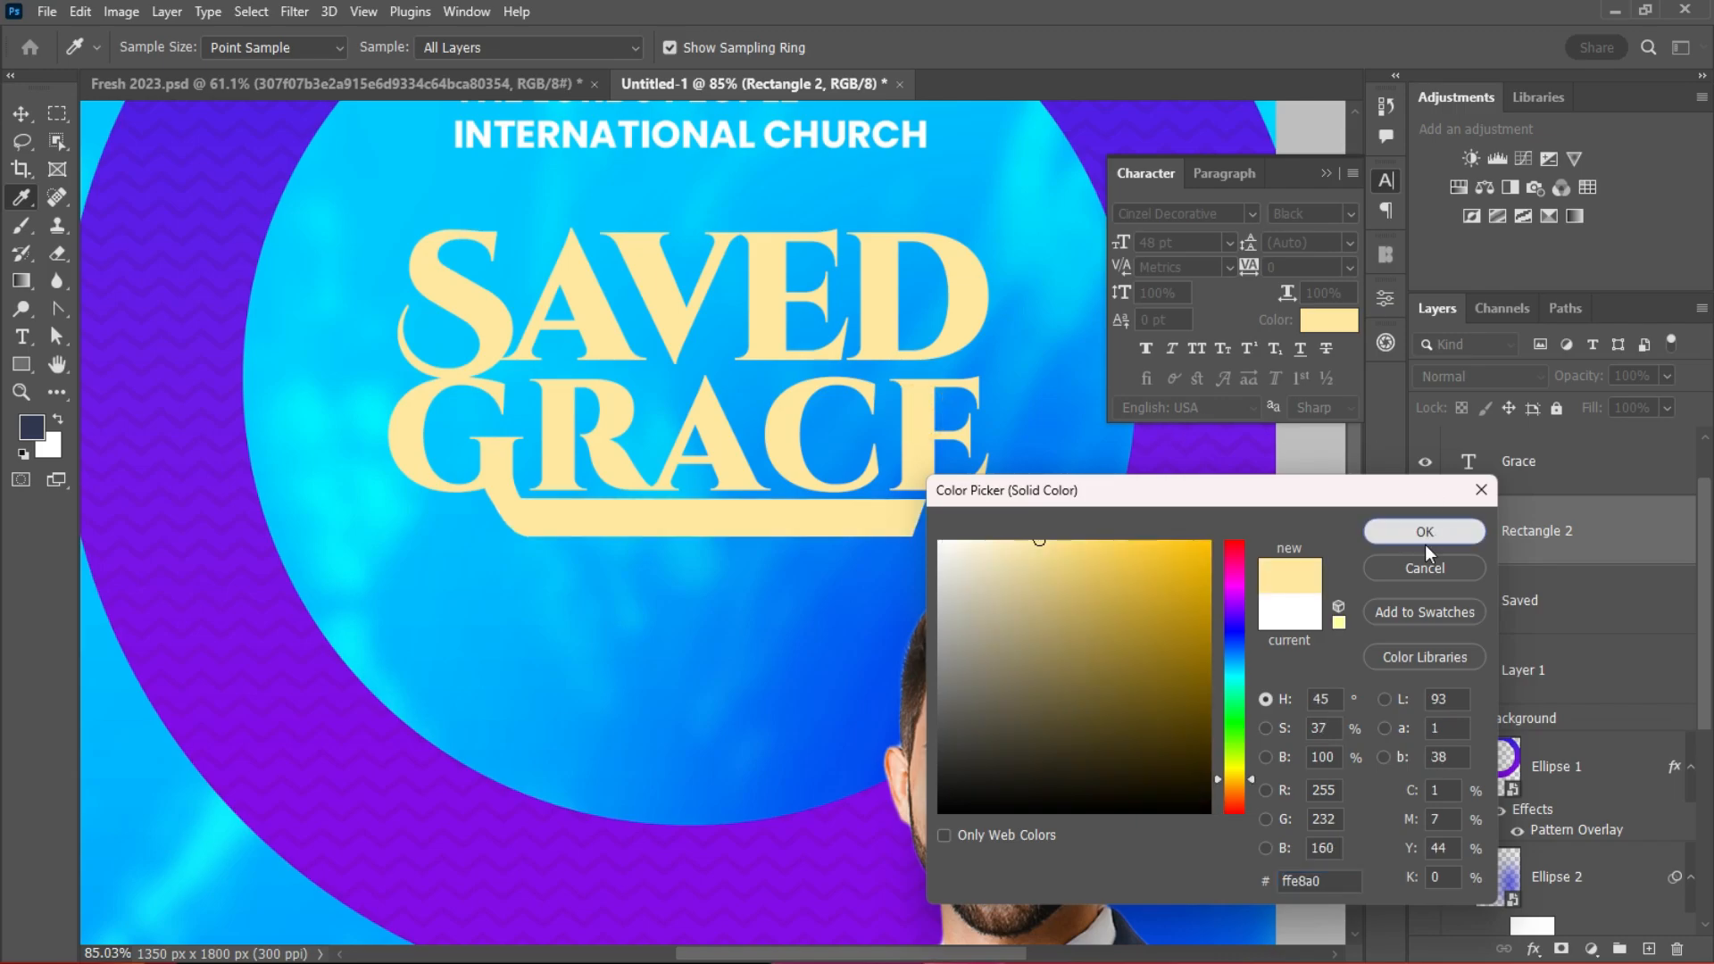
click(1426, 539)
scroll(891, 545, down, 5)
scroll(892, 545, up, 3)
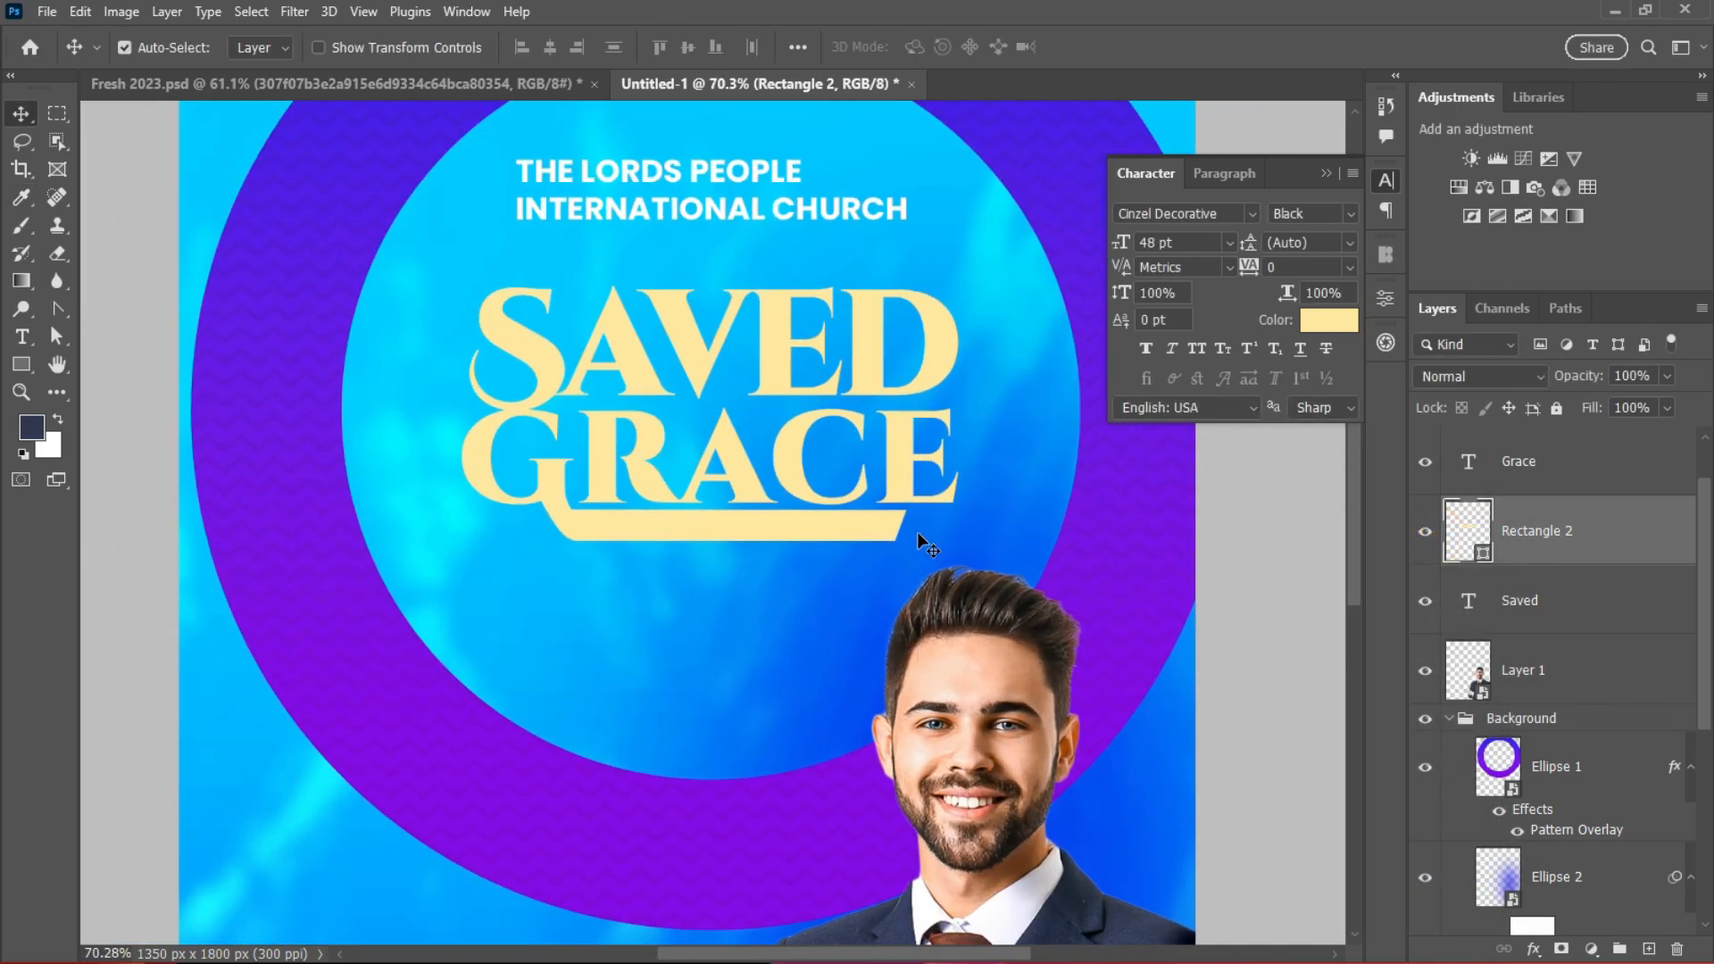
scroll(917, 532, up, 1)
Step: Add a new text line 'FIRST EDITION 2023' below GRACE
click(23, 335)
click(585, 702)
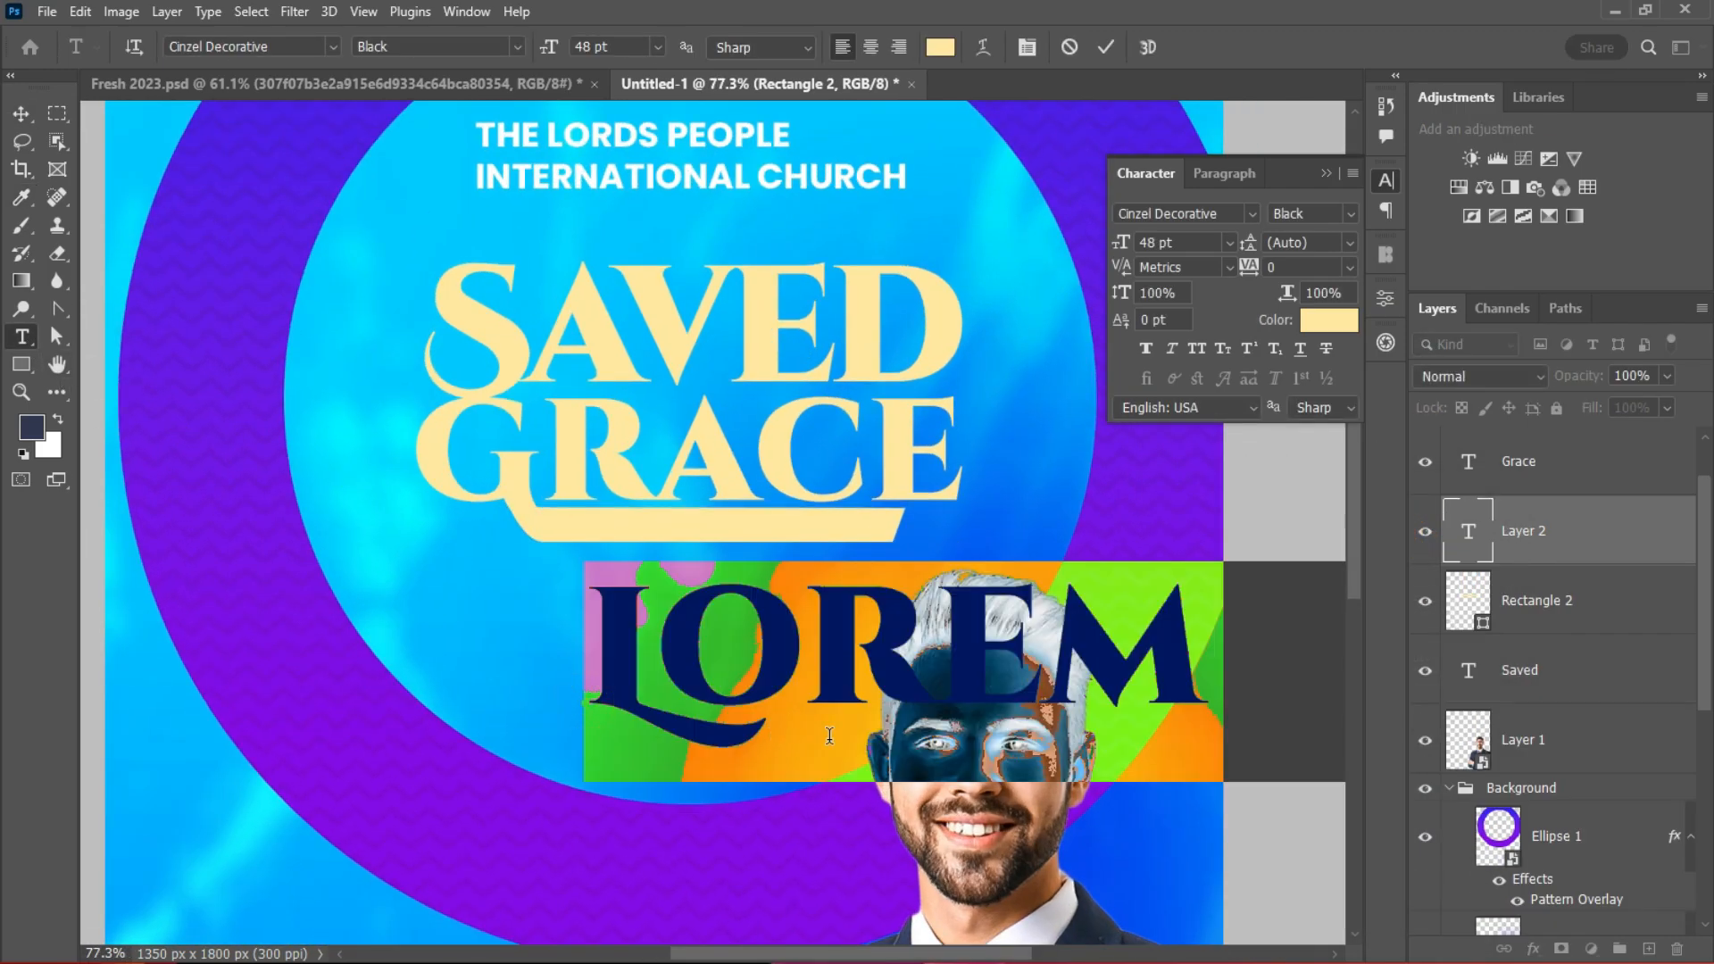
text(F)
key(BackSpace)
text(F)
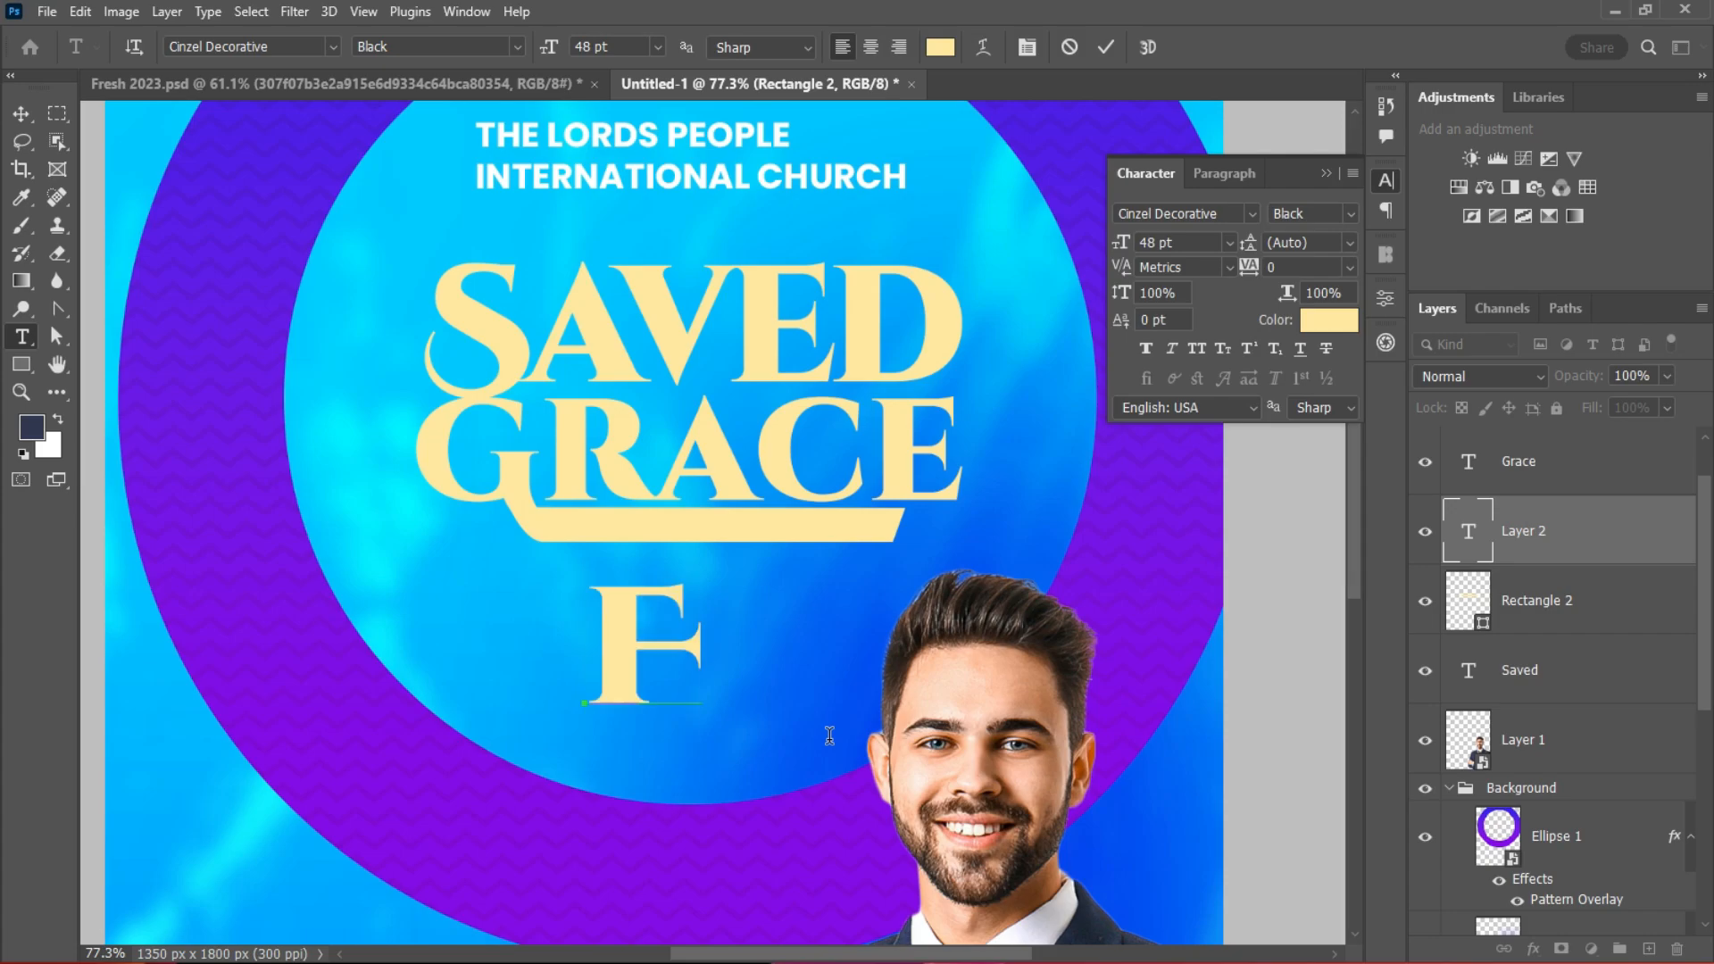
text(IRST I)
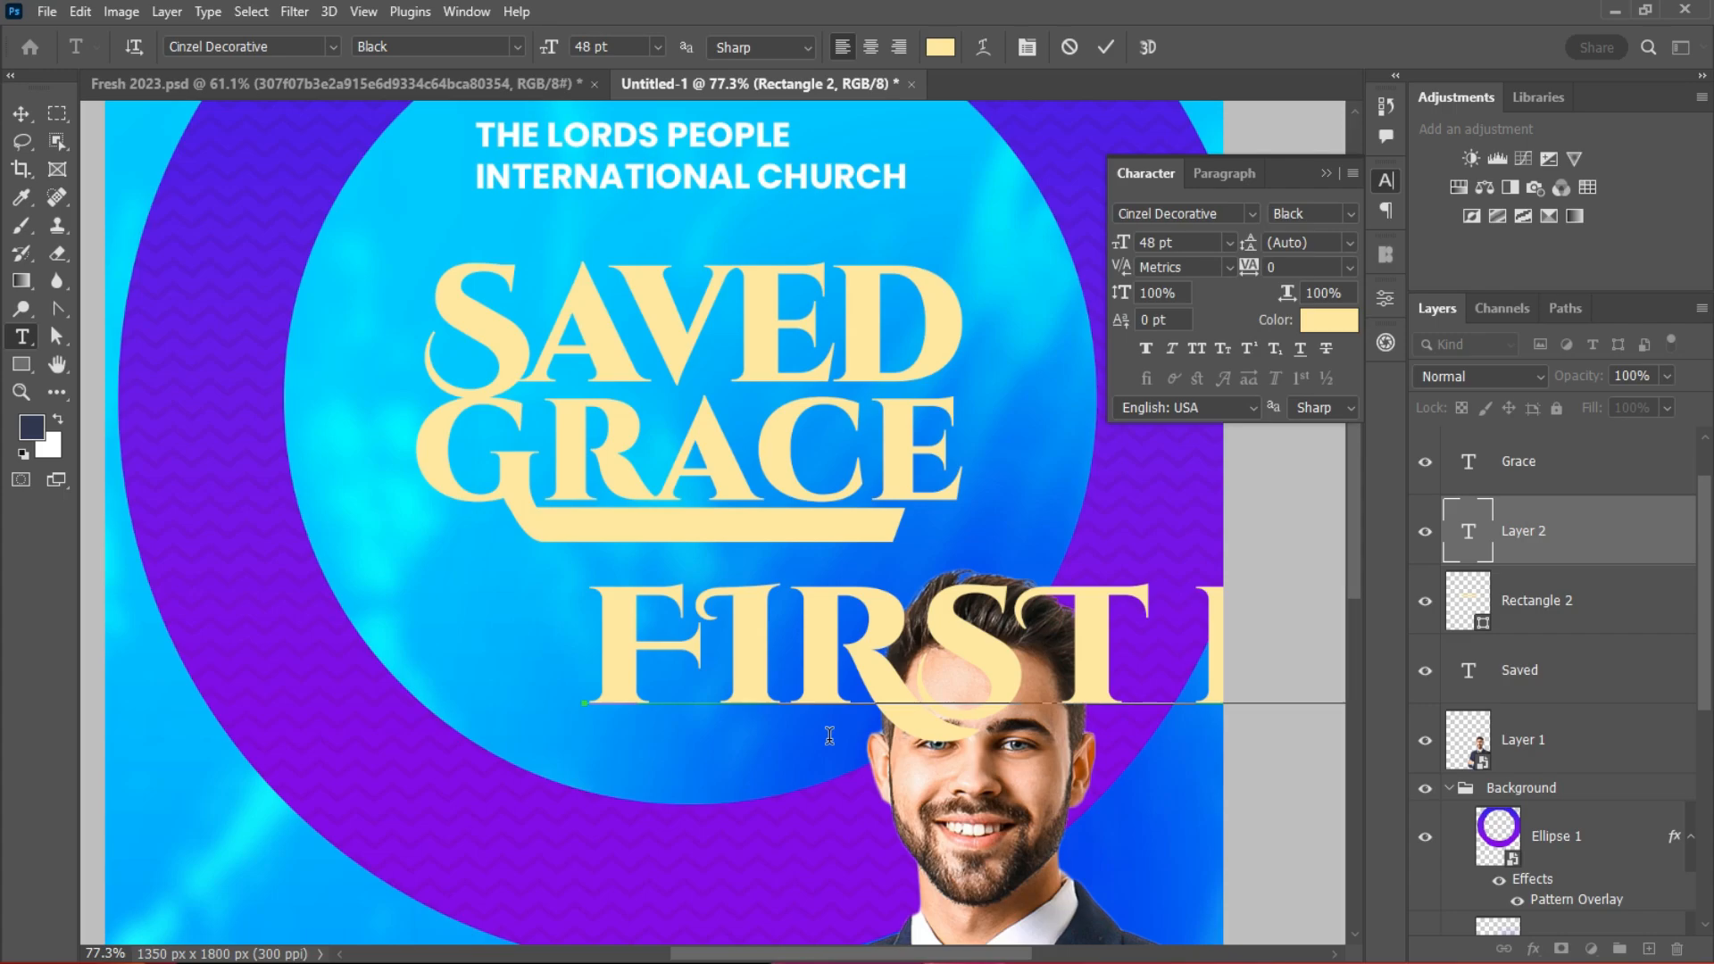
key(ctrl+Return)
key(v)
Step: Size FIRST EDITION 2023 to 8 pt and move it onto the bar under GRACE
click(1229, 242)
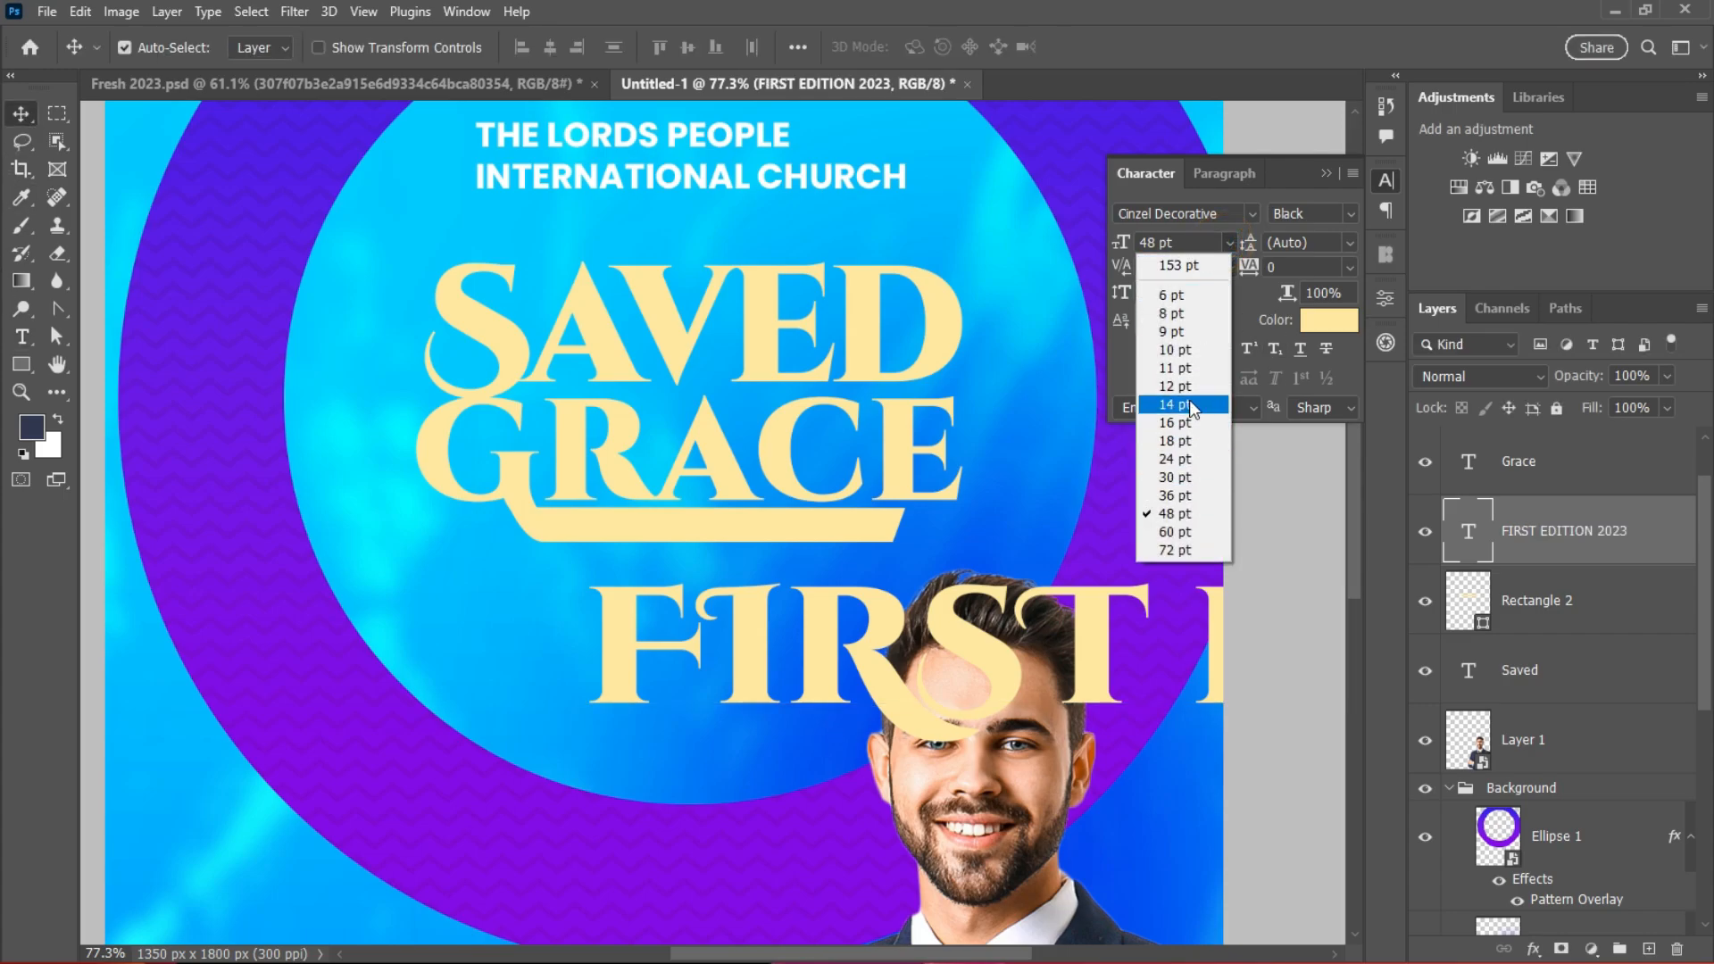
click(1189, 395)
click(1227, 241)
click(1176, 319)
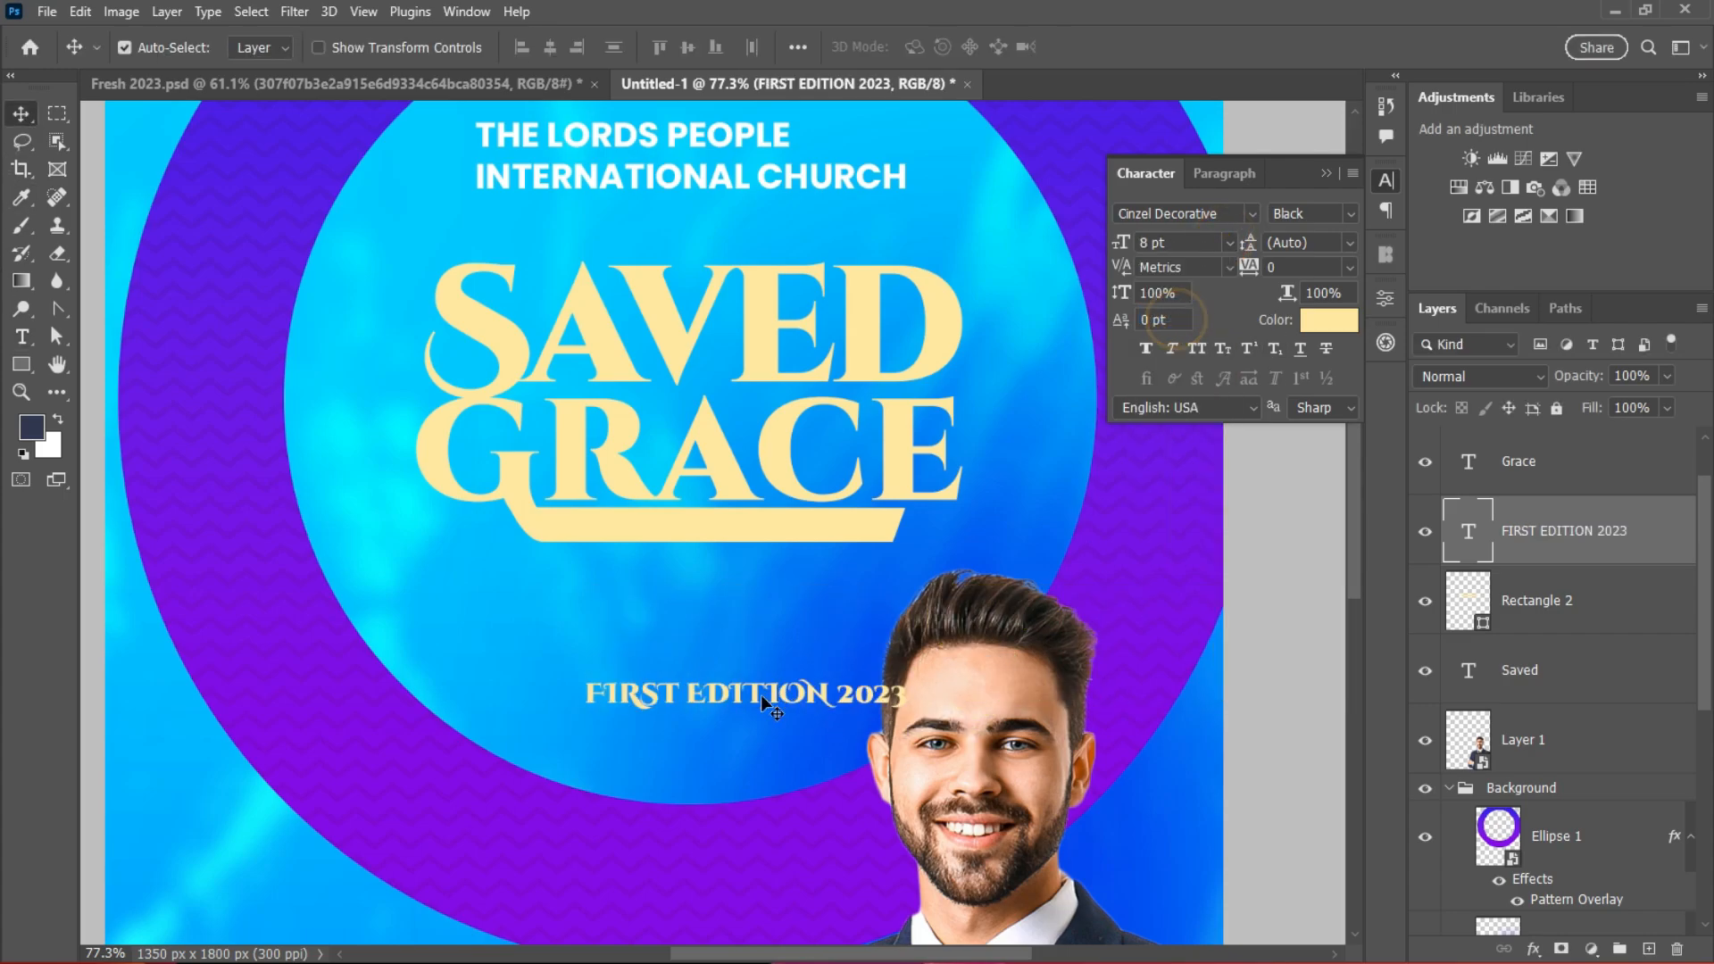
drag(761, 694, 748, 545)
Step: Colour FIRST EDITION 2023 blue sampled from the background and nudge GRACE slightly right
click(1329, 320)
click(791, 730)
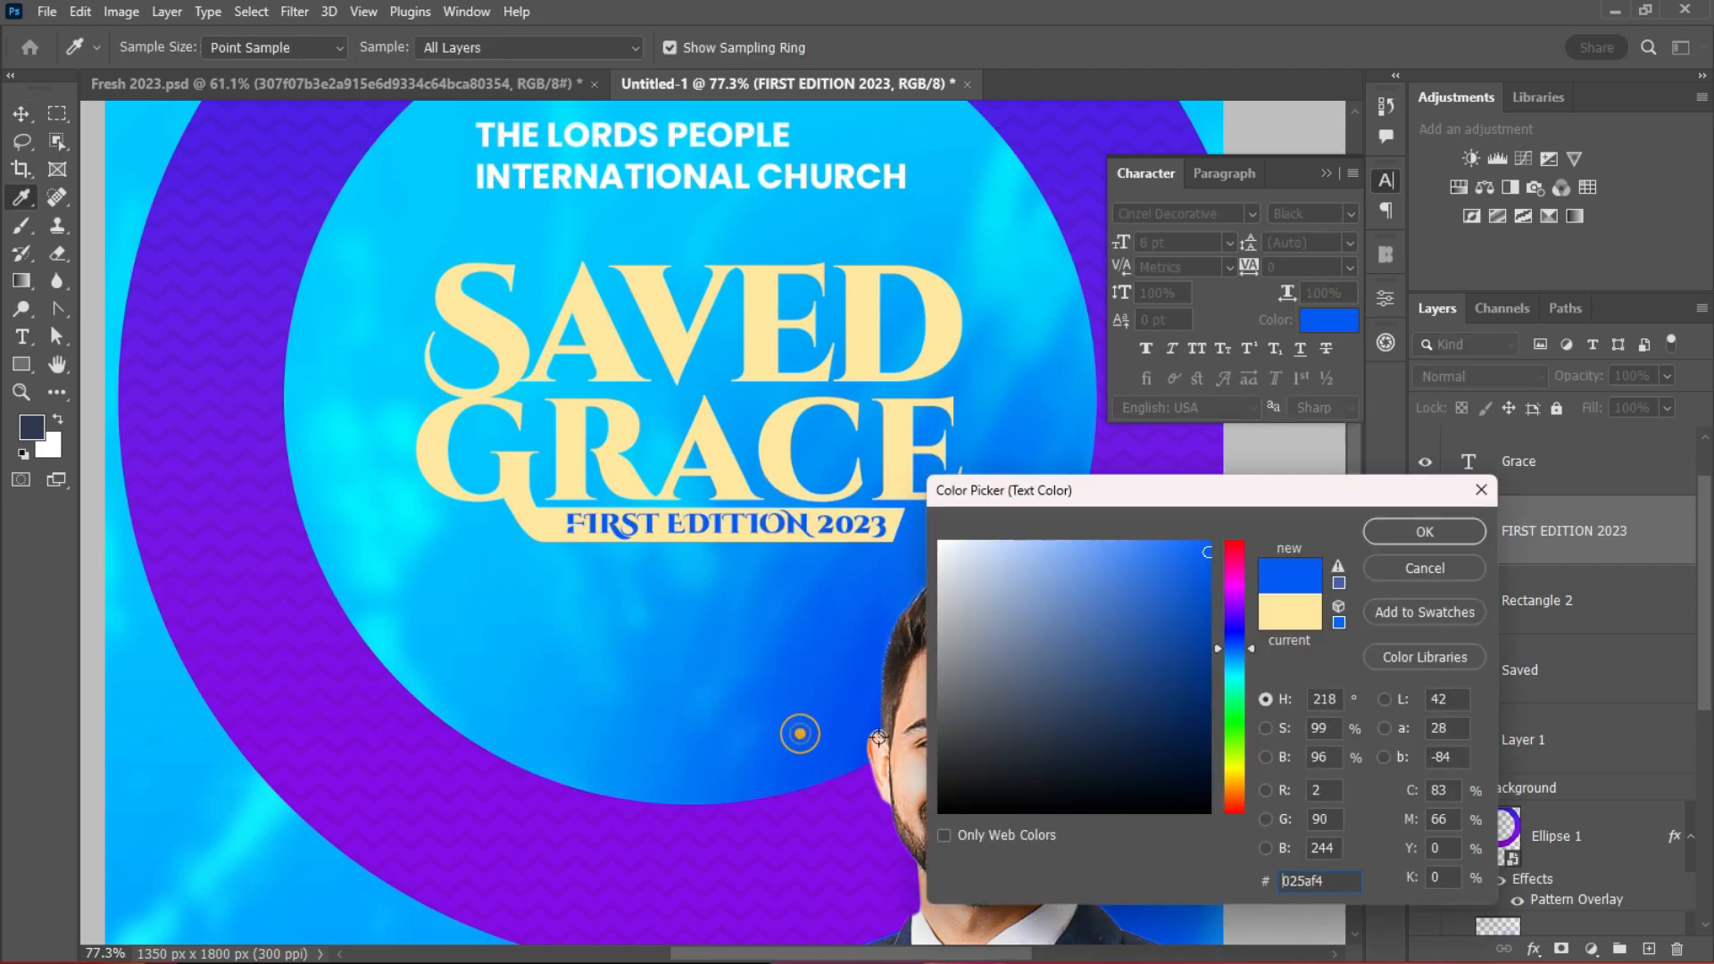
scroll(705, 554, up, 5)
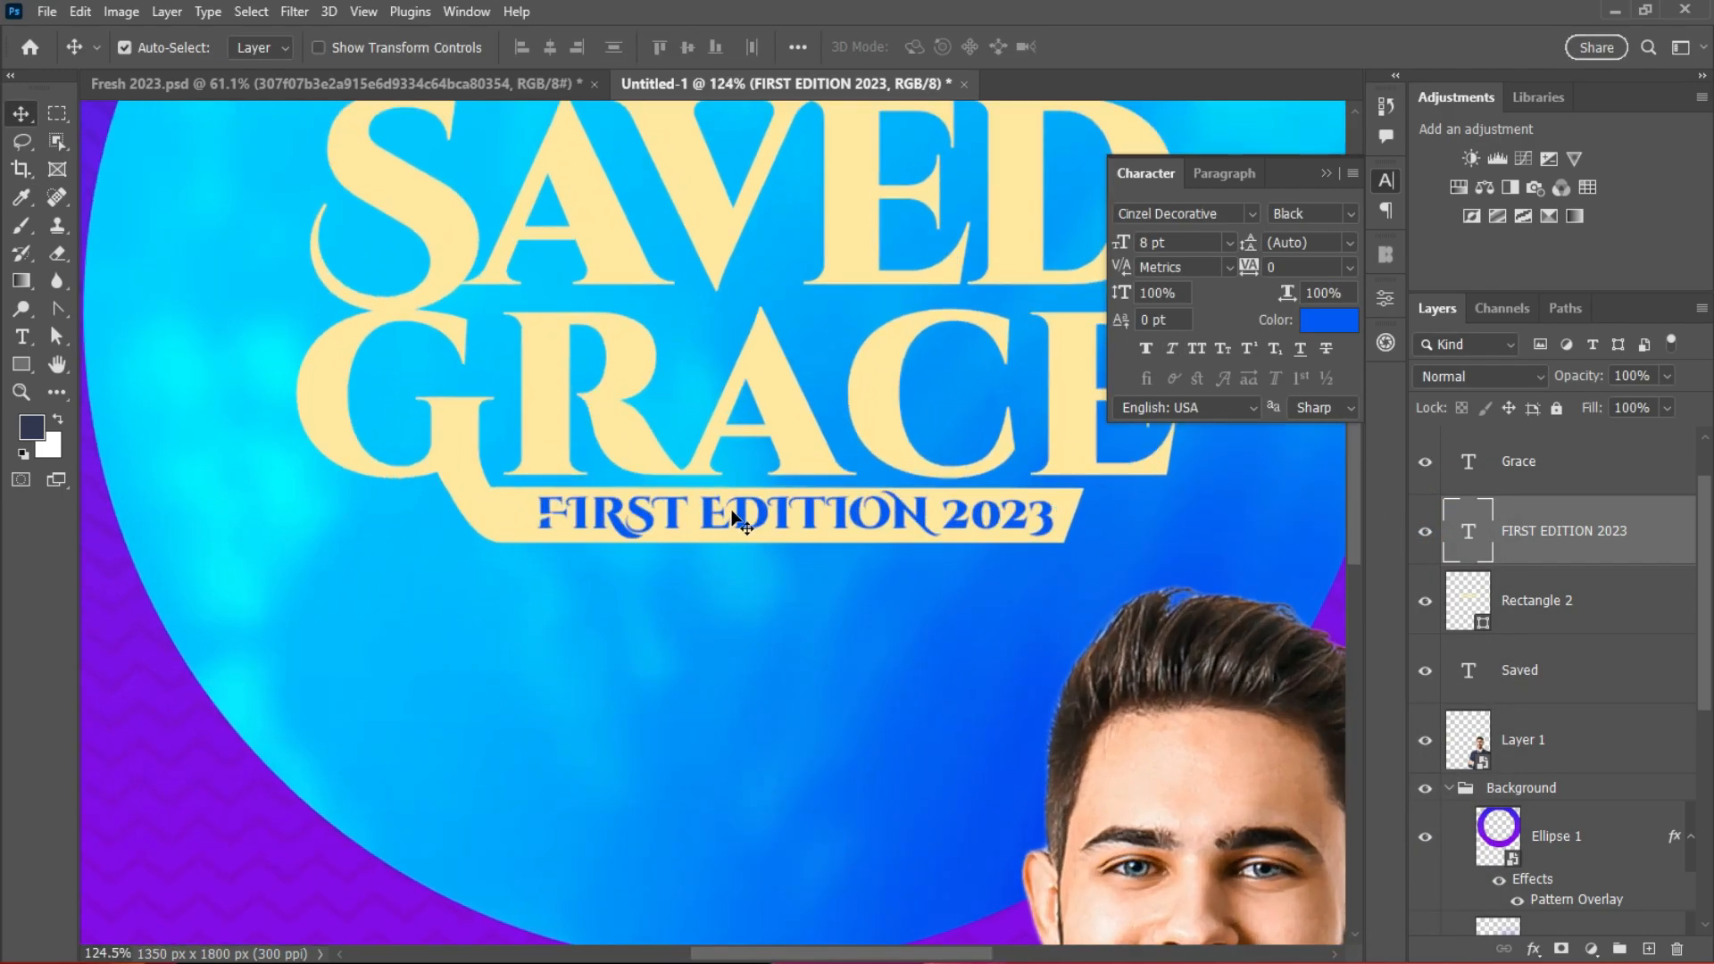
drag(759, 478, 778, 486)
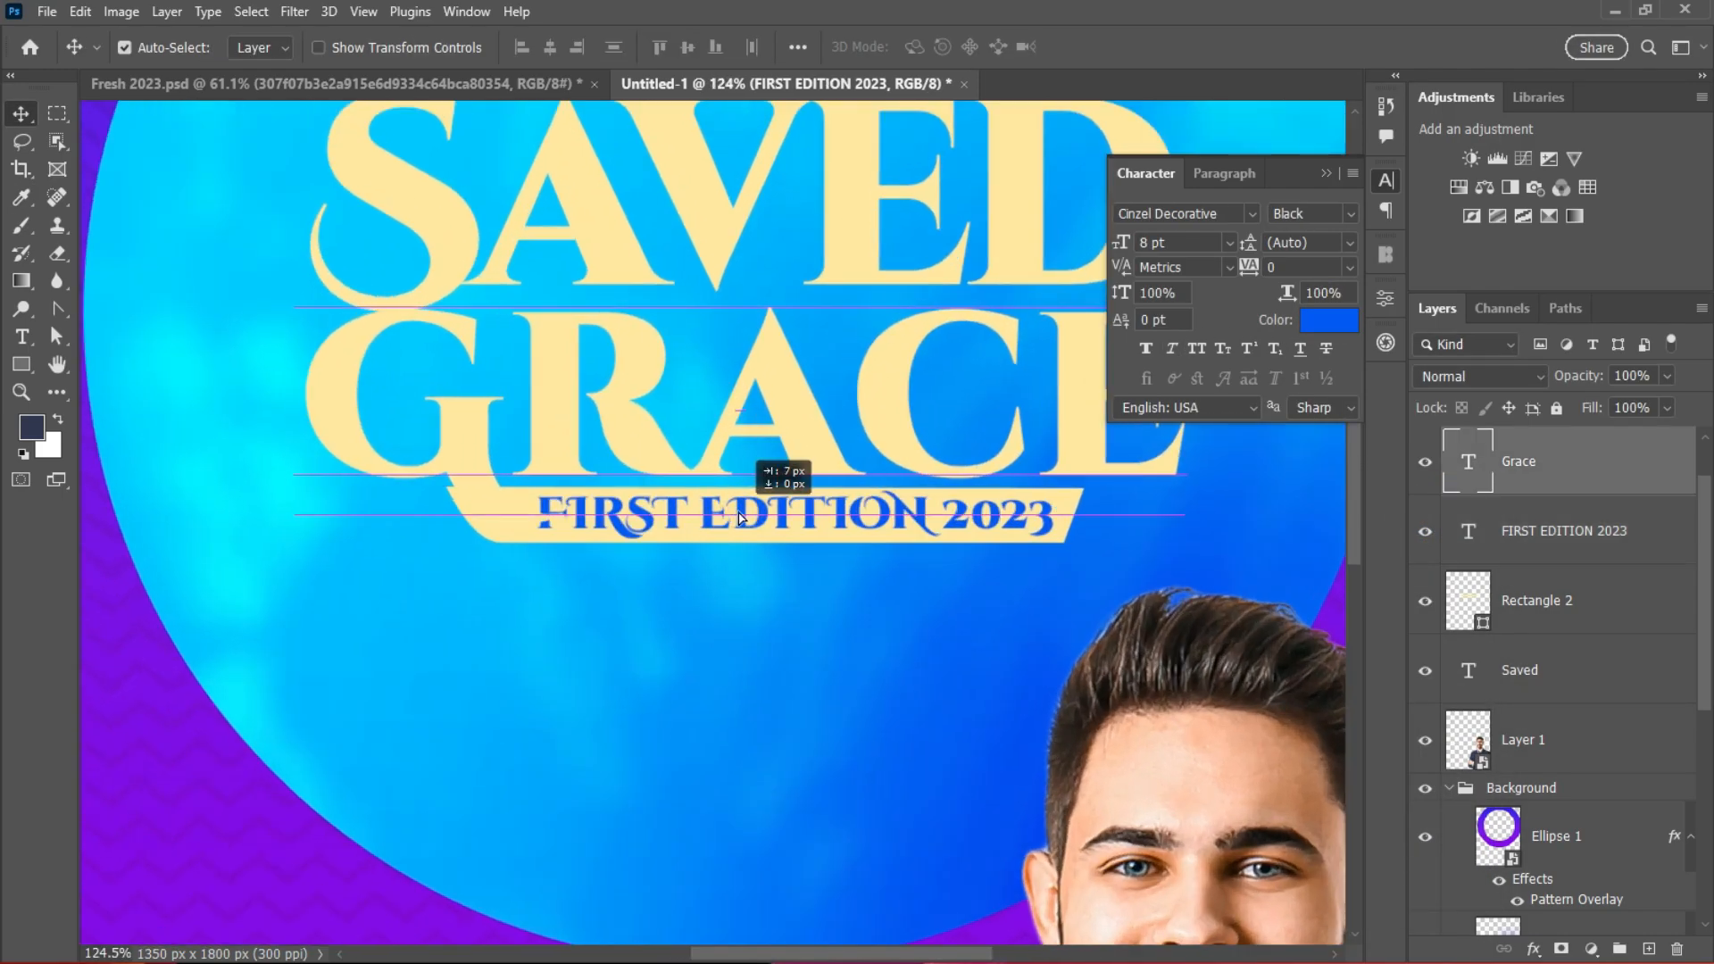
click(1591, 548)
scroll(880, 604, down, 5)
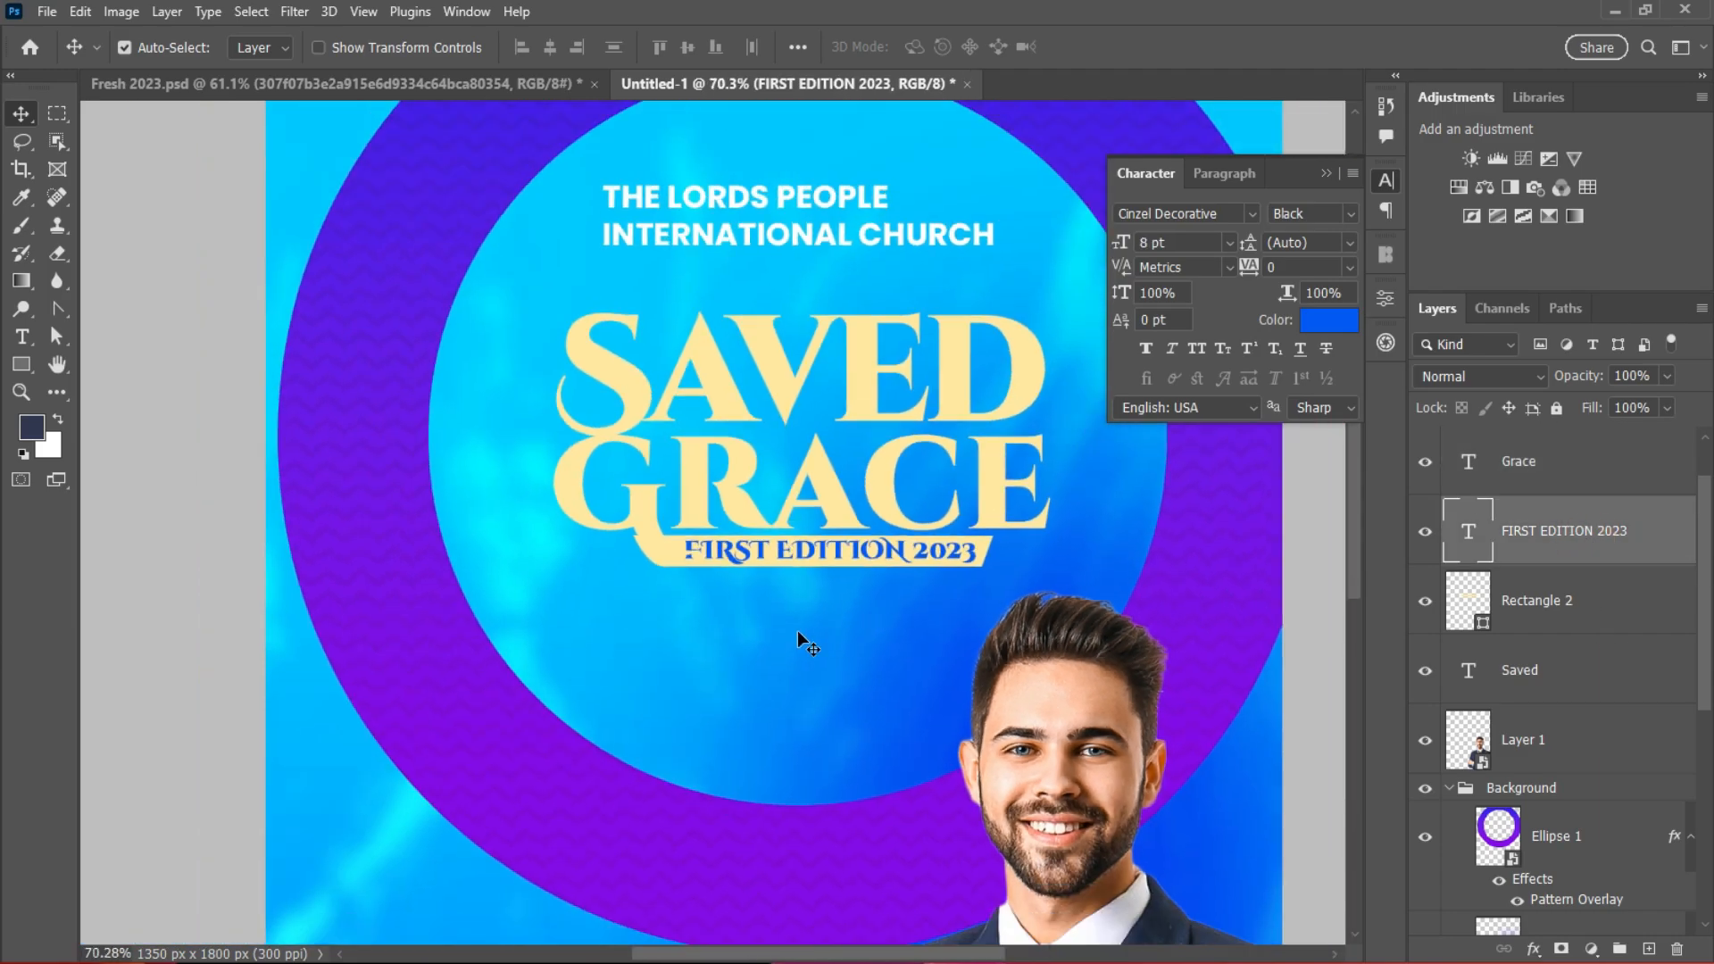
scroll(507, 506, up, 2)
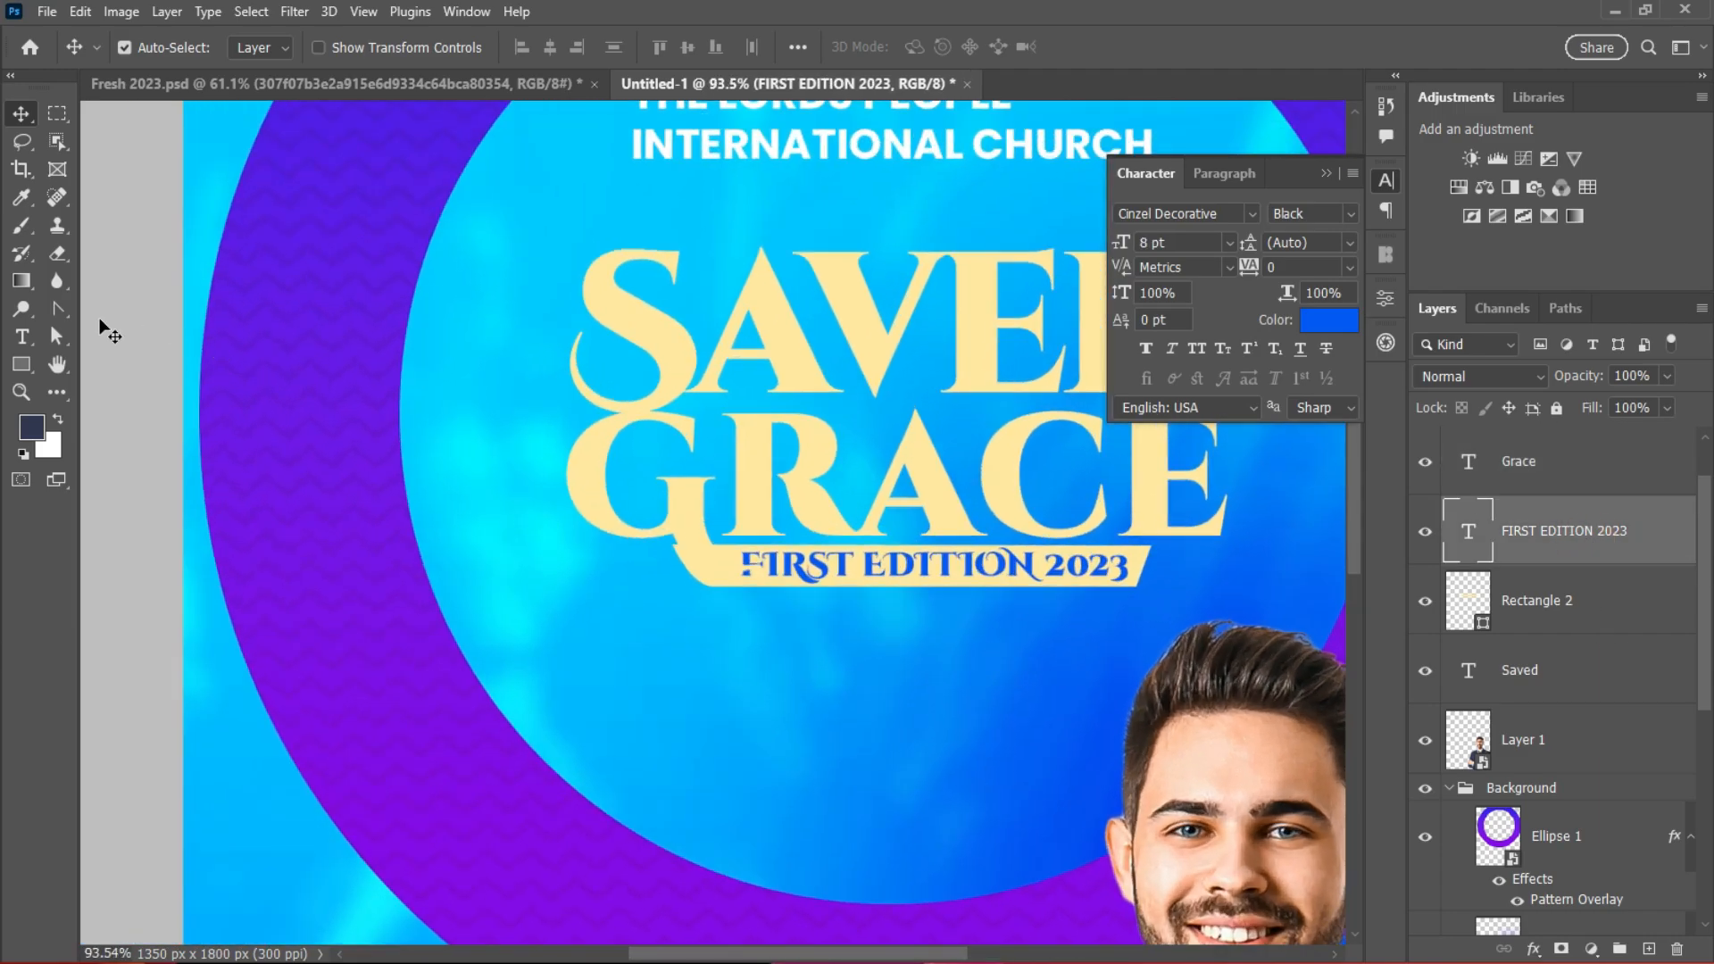
Step: Draw a small circle with the Ellipse tool beside the S of SAVED
click(21, 364)
click(105, 385)
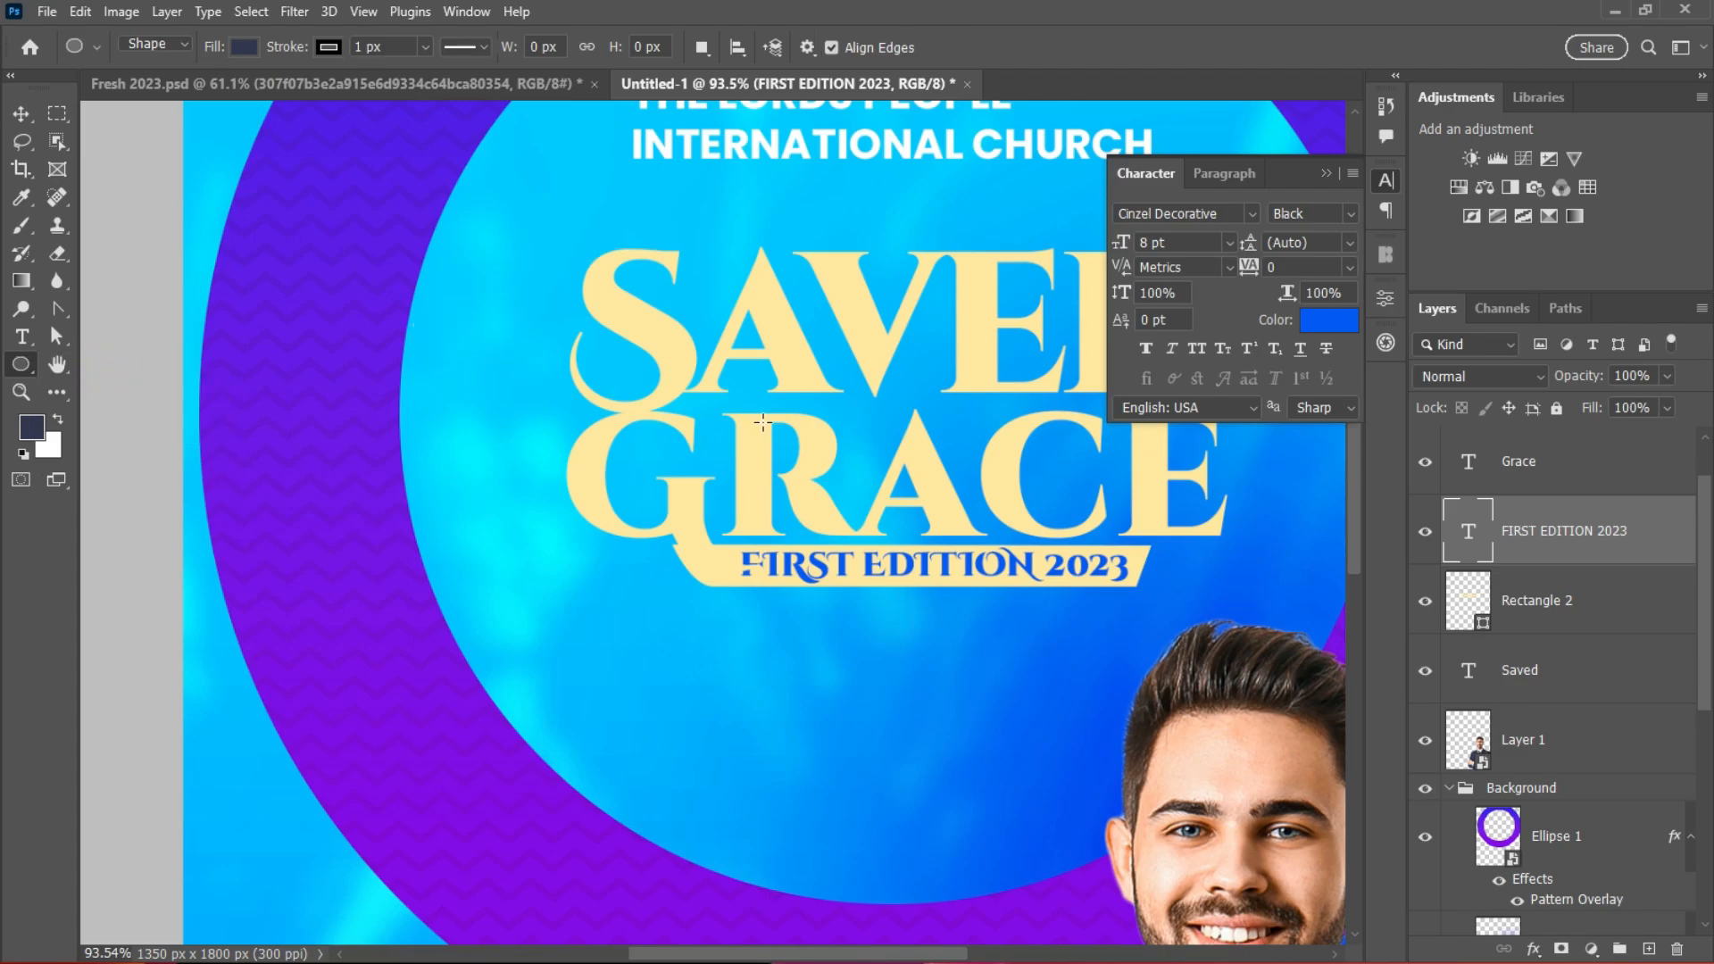
scroll(1705, 619, up, 1)
click(1577, 459)
drag(457, 358, 661, 415)
key(v)
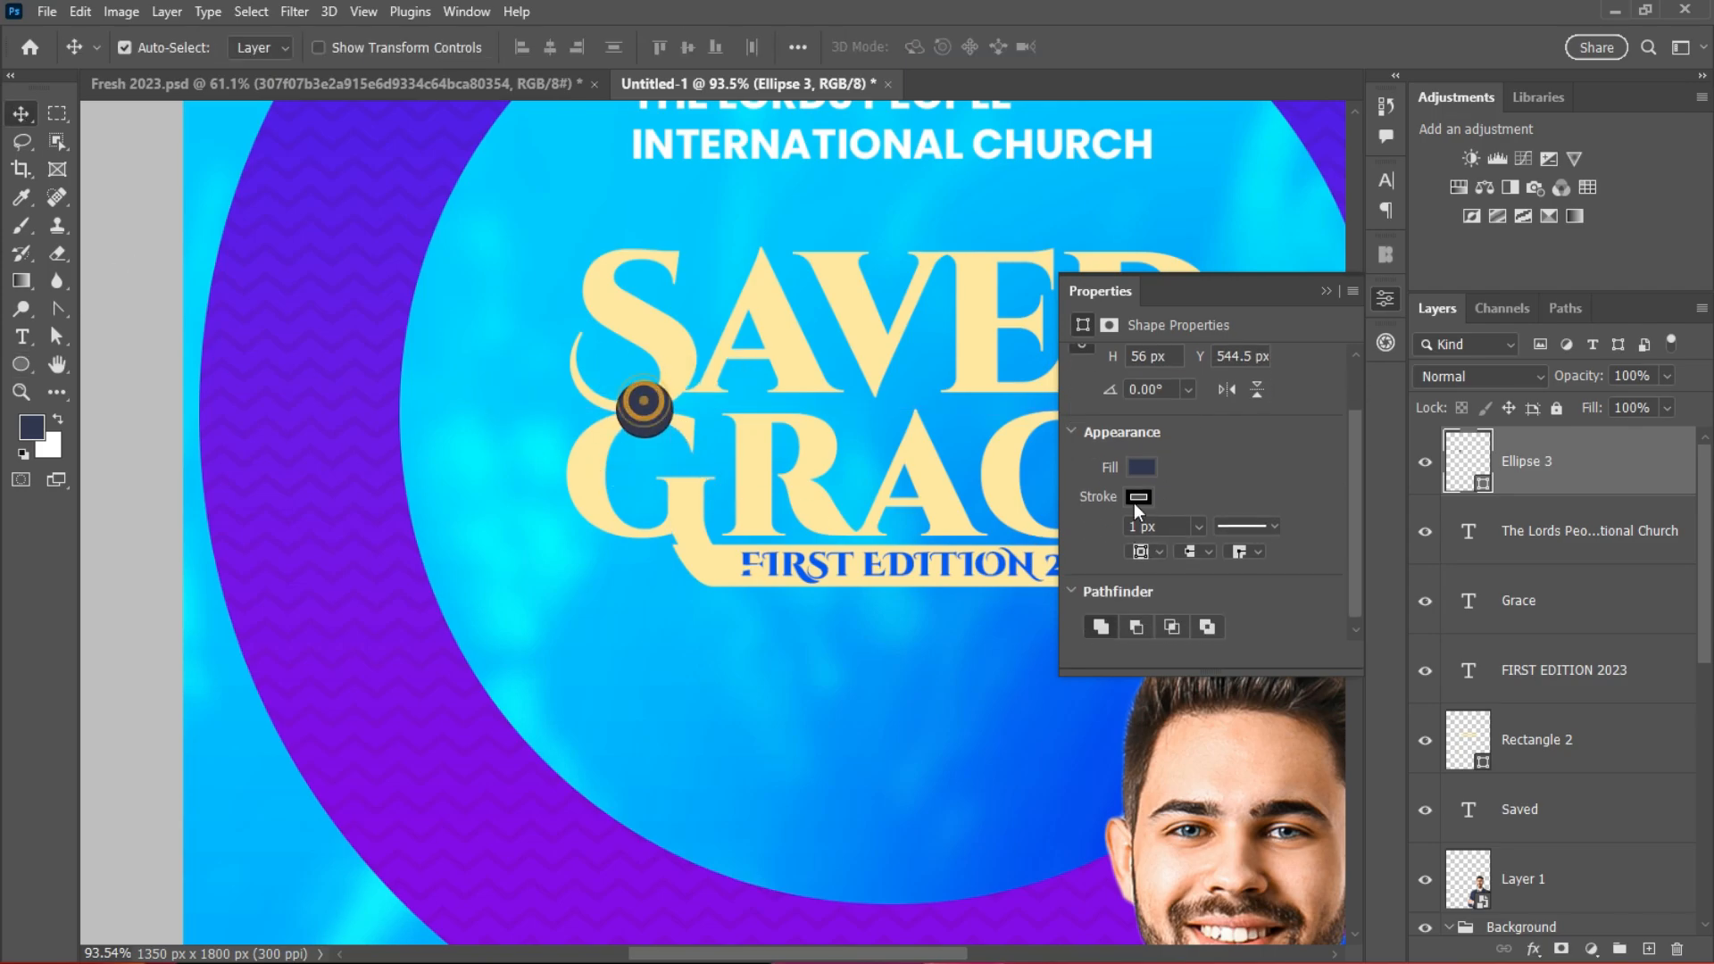
Step: Fill the new circle with blue in the Properties panel
click(1137, 497)
click(1193, 471)
click(1142, 467)
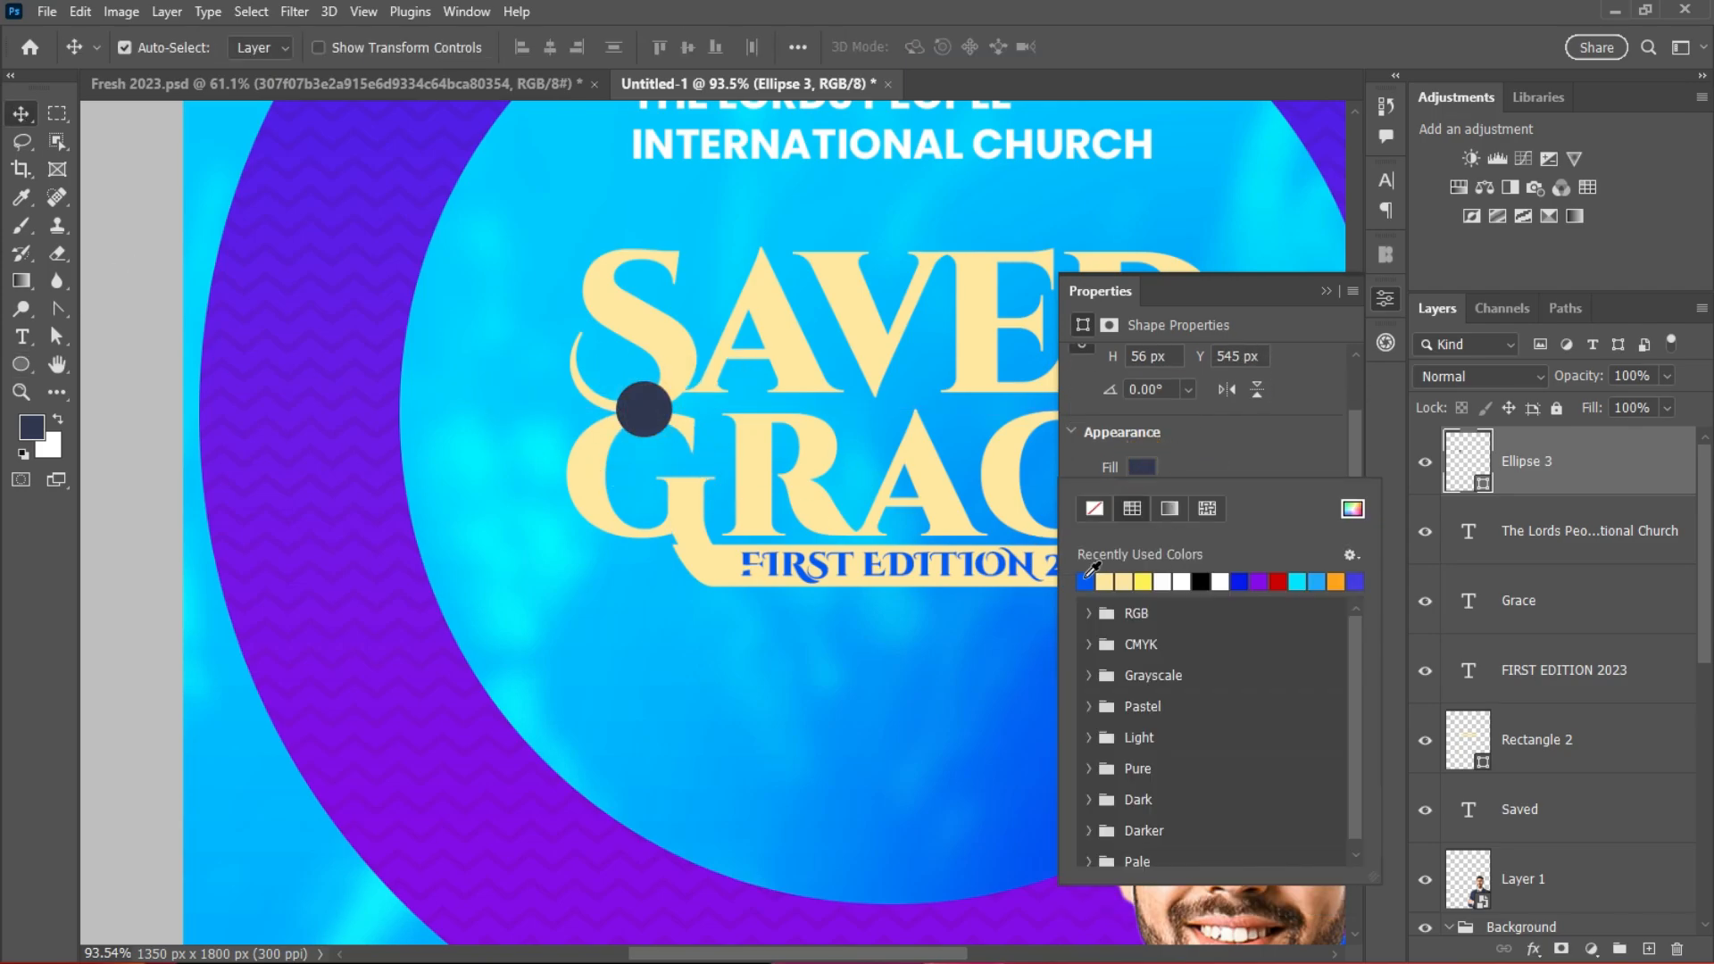
click(1085, 580)
scroll(830, 427, down, 5)
scroll(822, 511, up, 7)
click(840, 511)
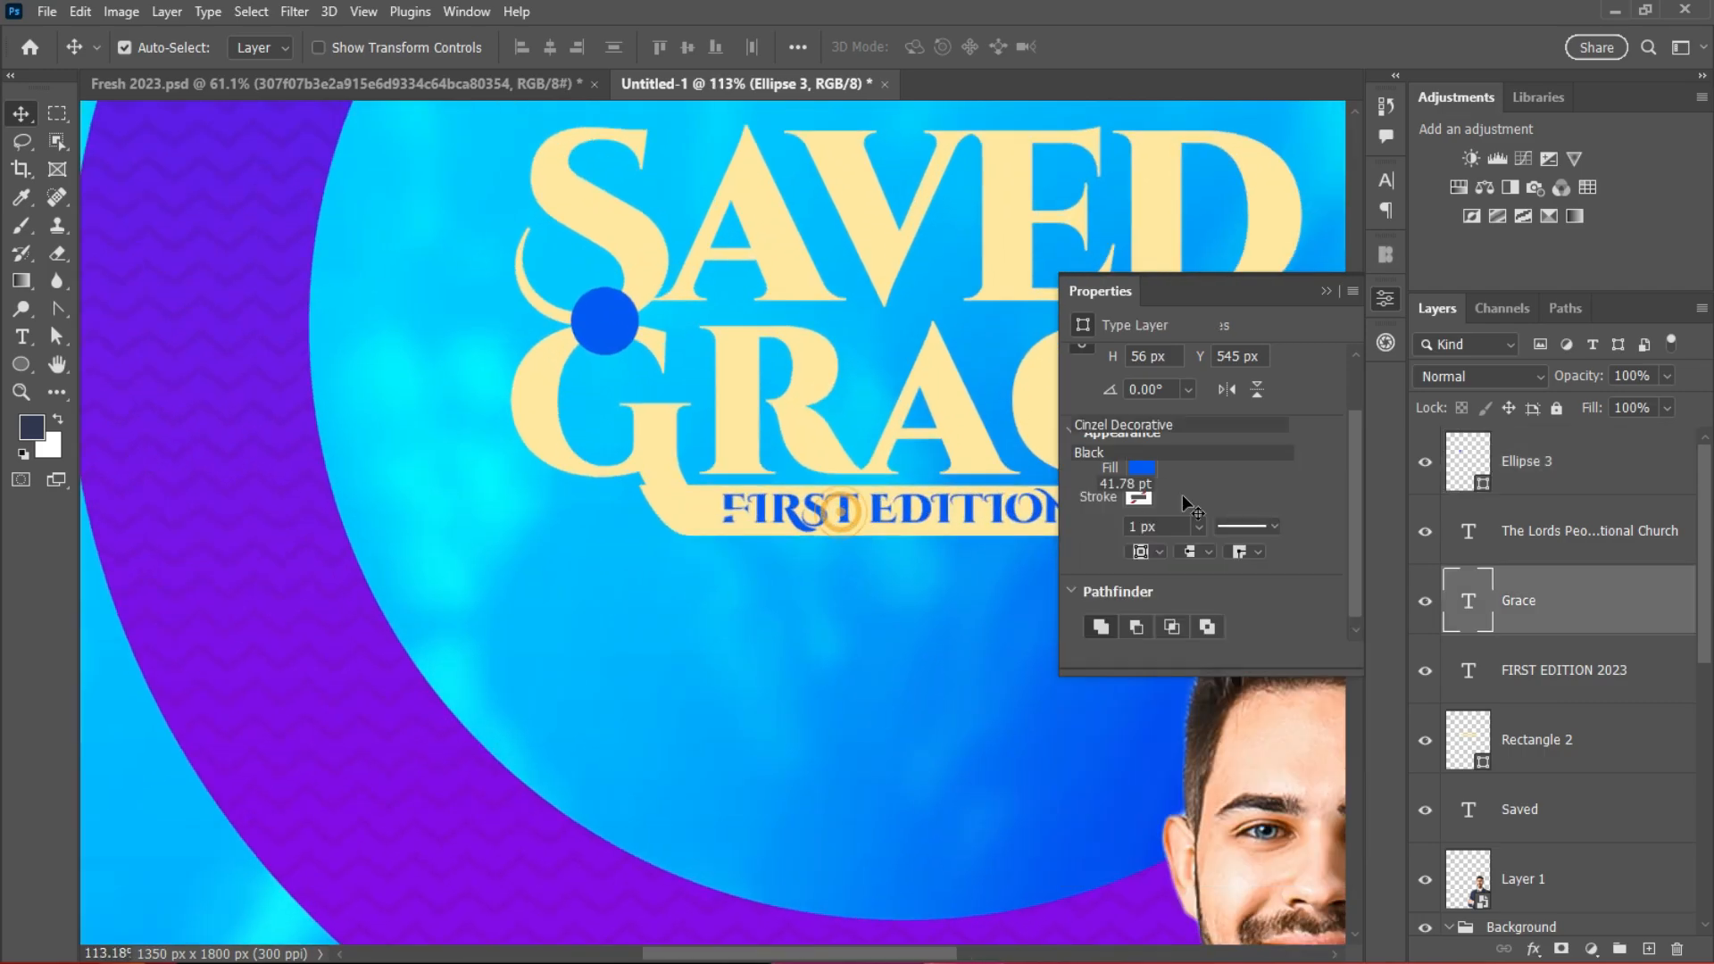
Step: Check GRACE's text colour, then select the FIRST EDITION 2023 layer
click(1386, 299)
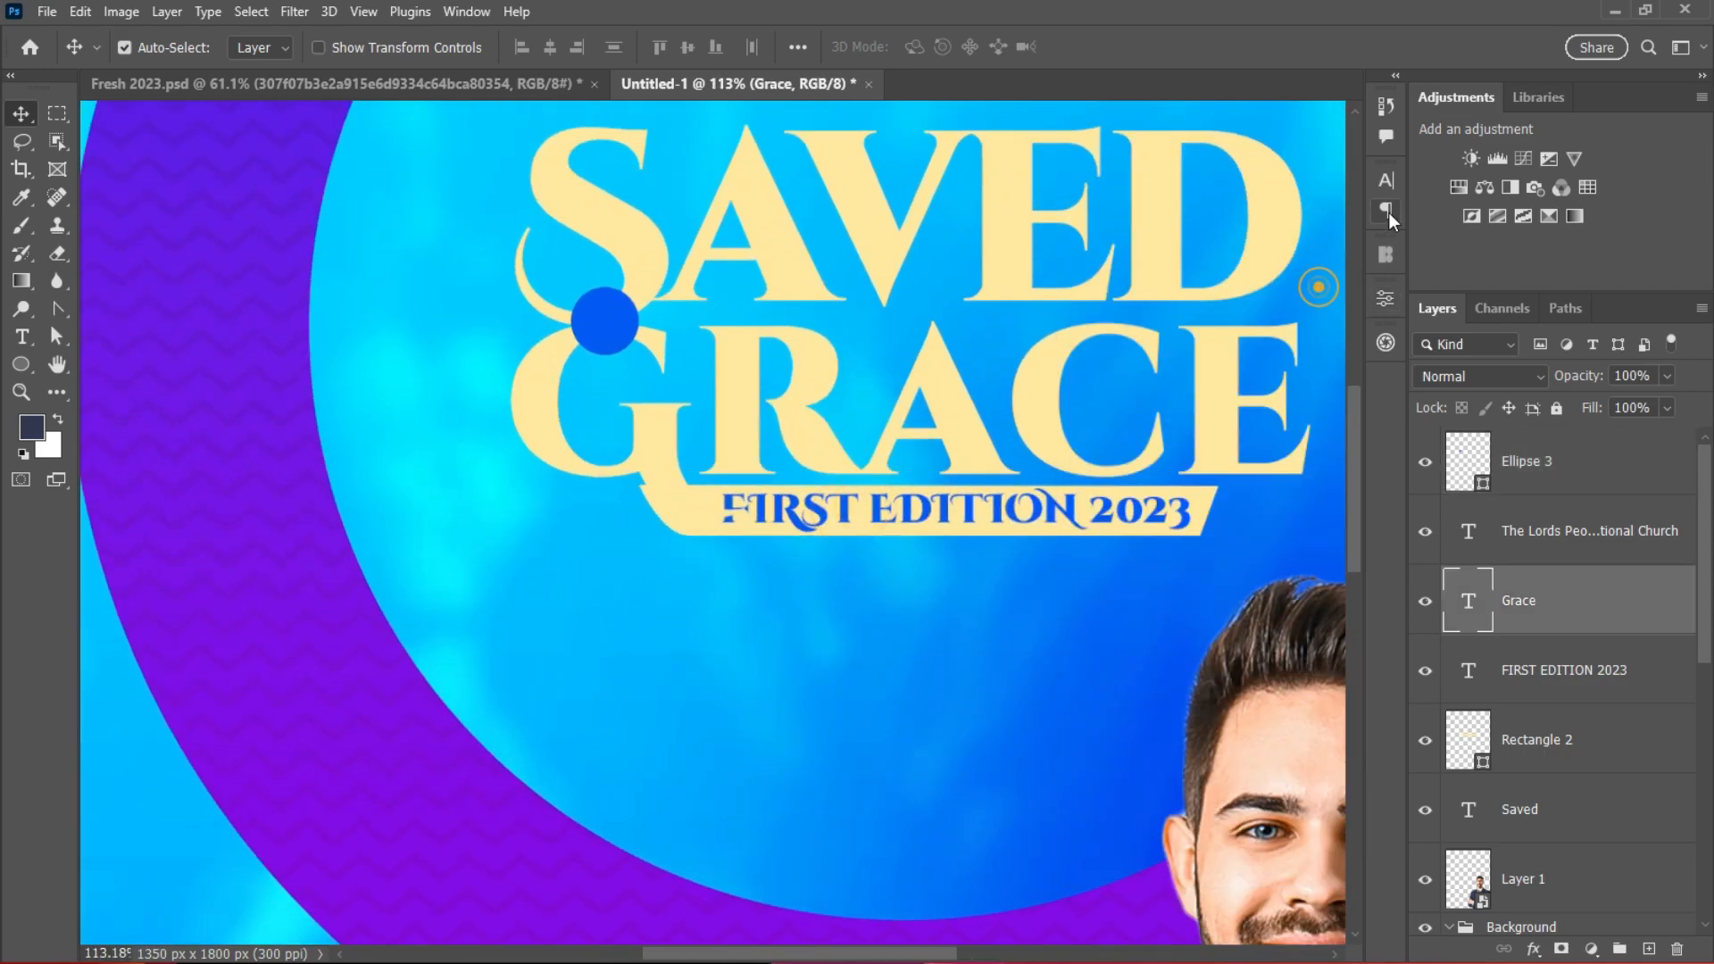
click(1386, 181)
click(1329, 319)
click(1431, 574)
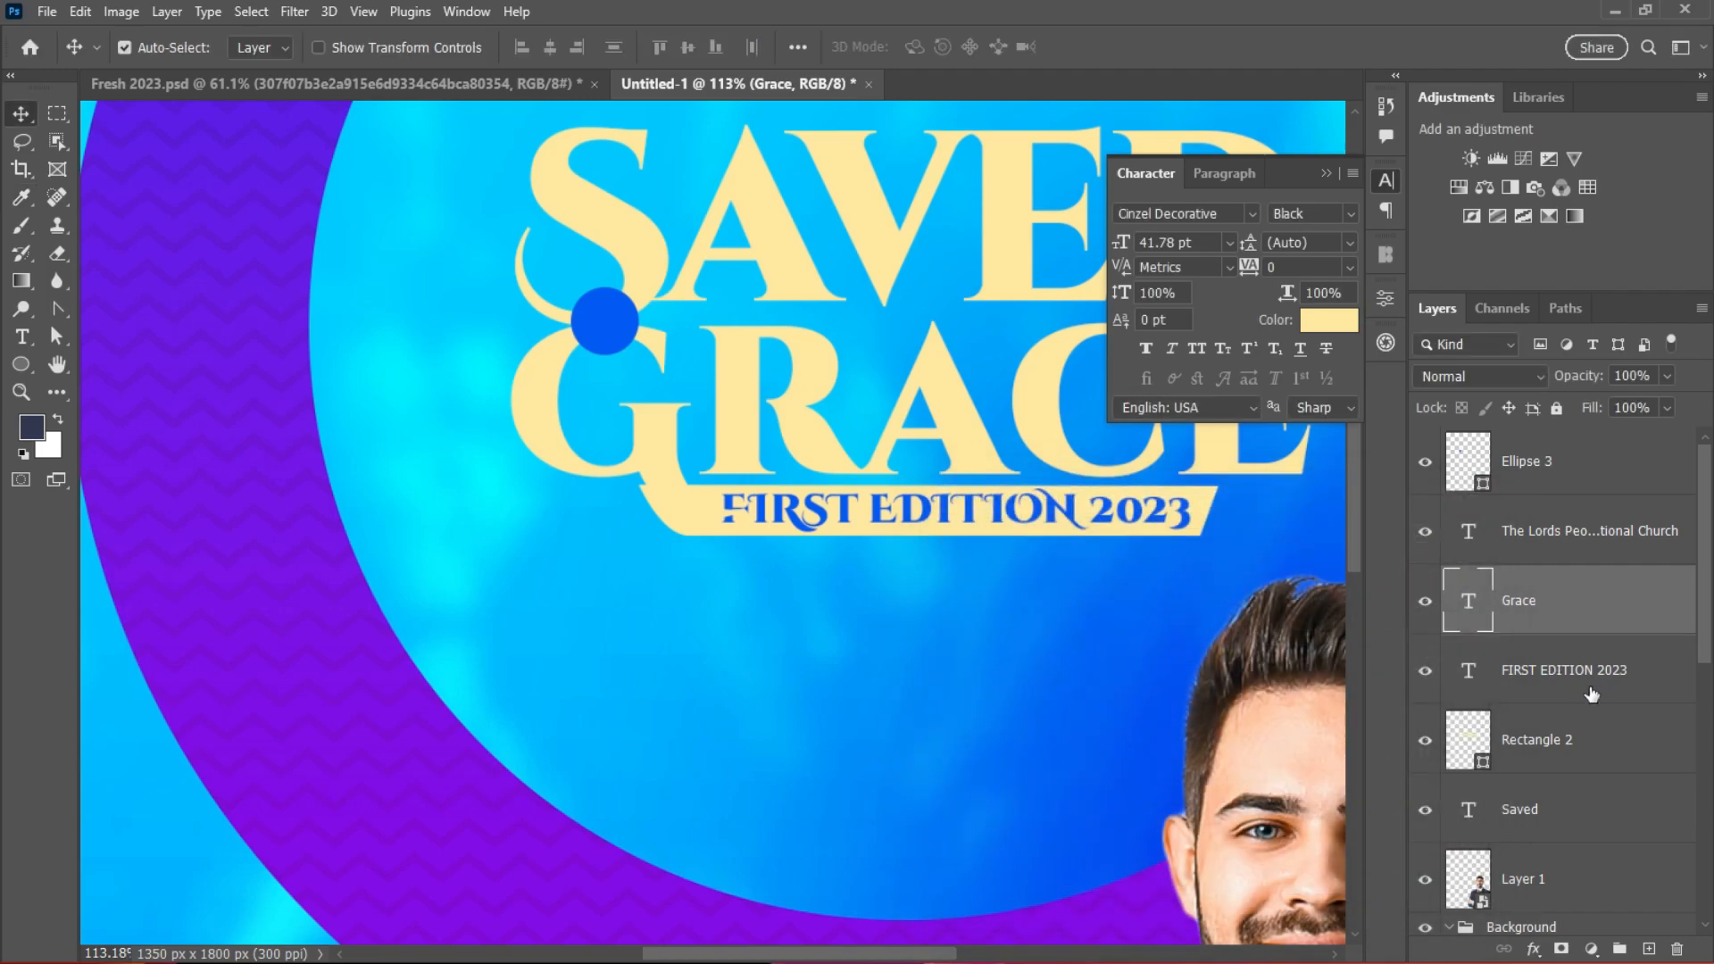
click(1585, 683)
Step: Set FIRST EDITION 2023 in Cinzel Bold at 8 pt
click(1232, 213)
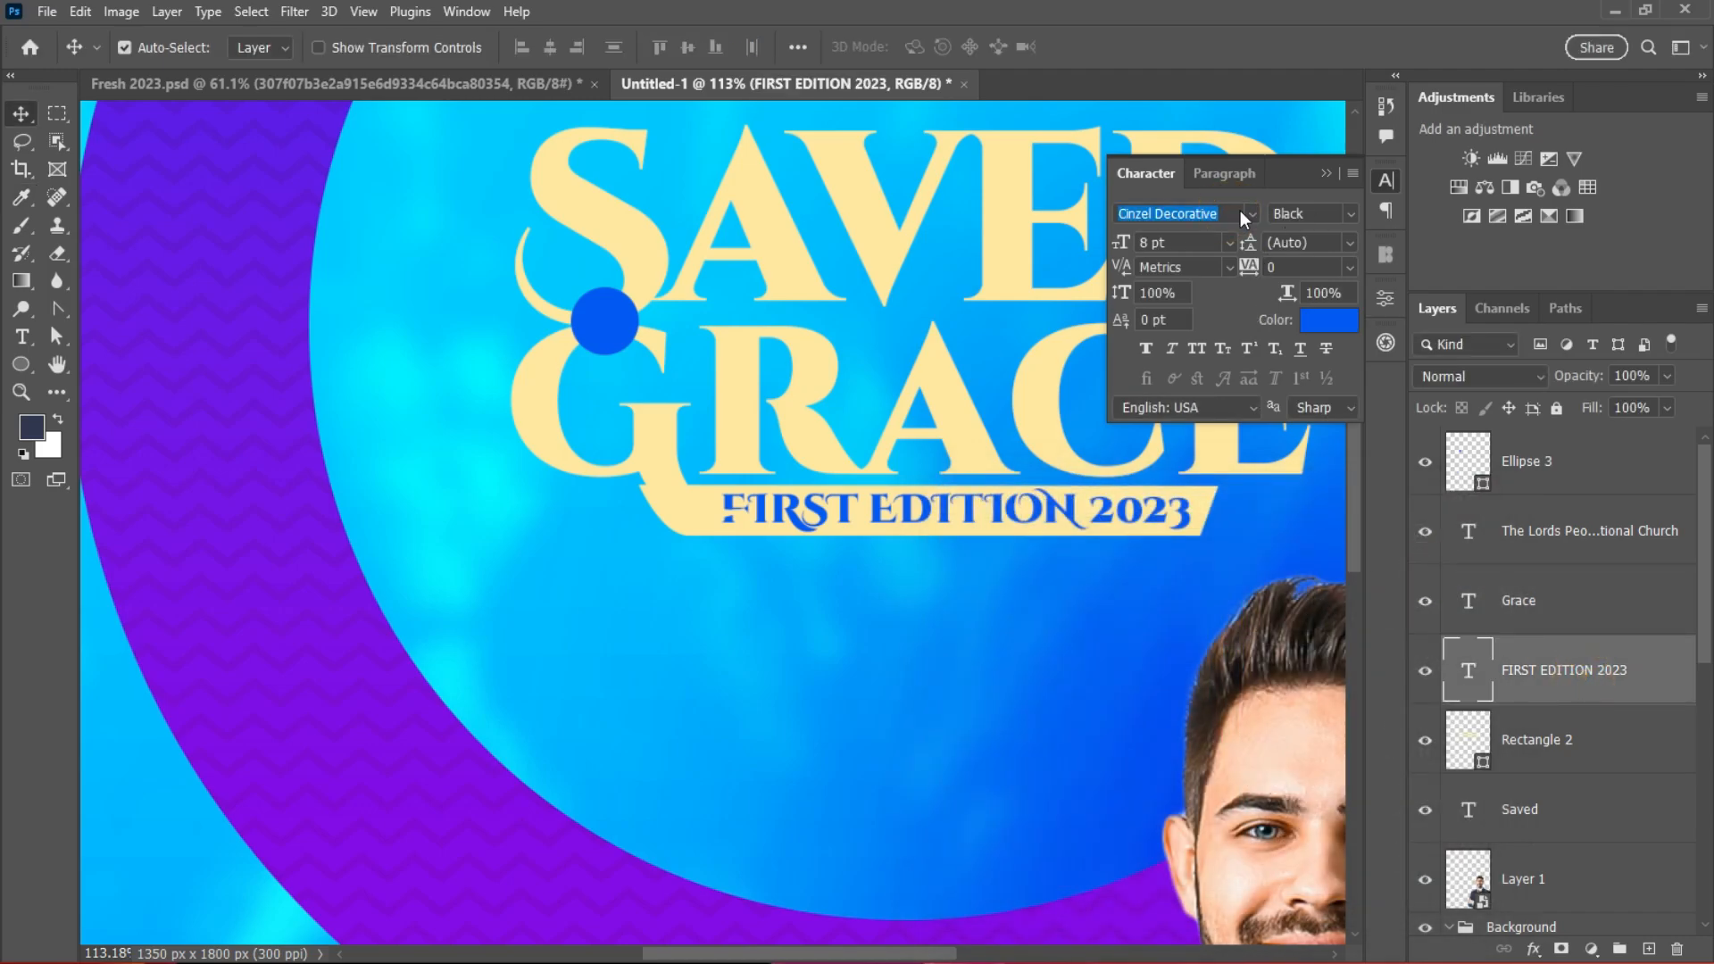
click(1268, 212)
click(1336, 299)
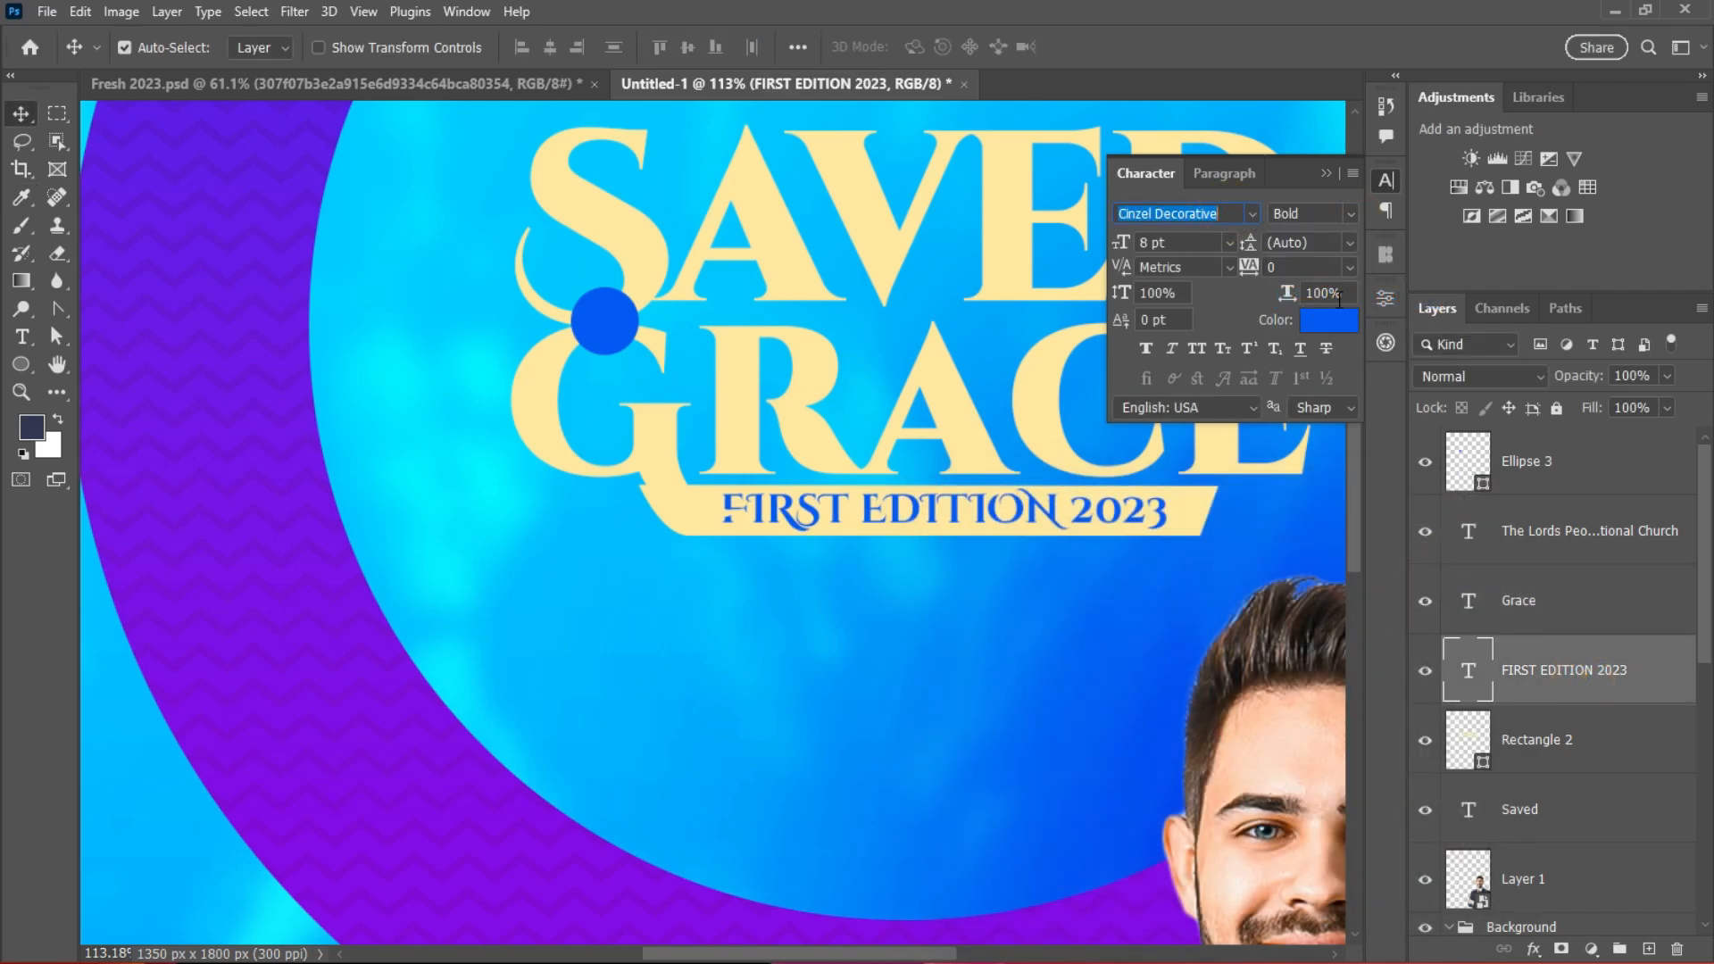
click(1225, 242)
click(1196, 295)
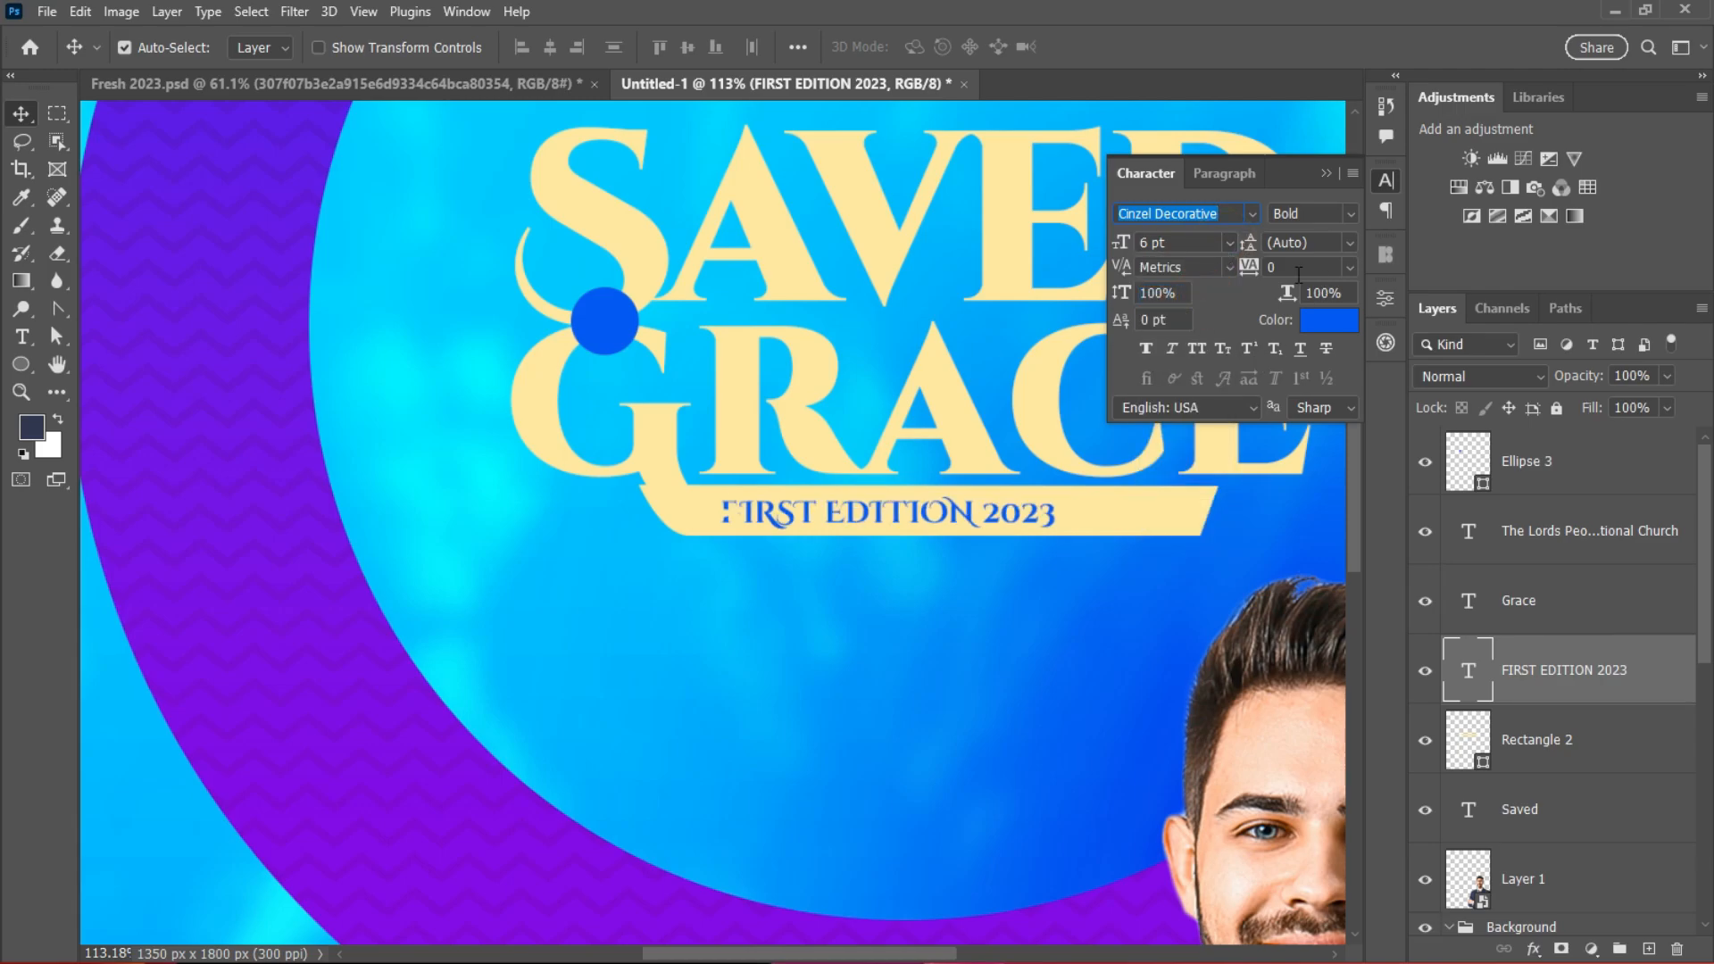
click(1225, 242)
click(1171, 314)
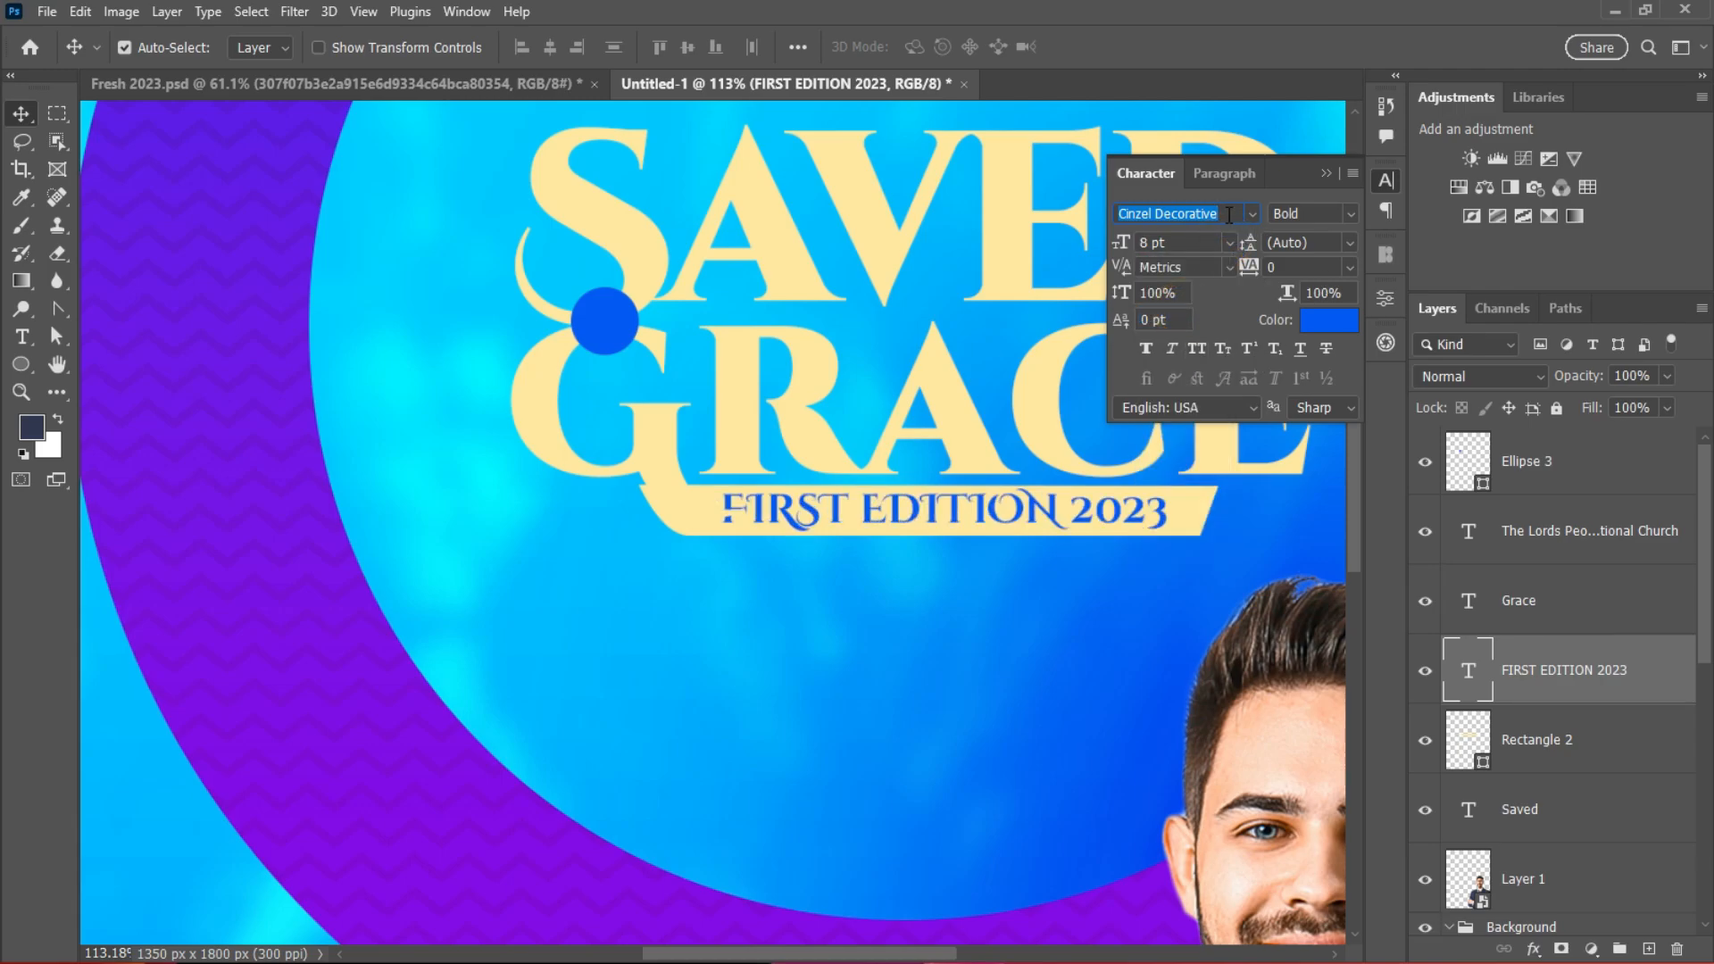
text(CIN)
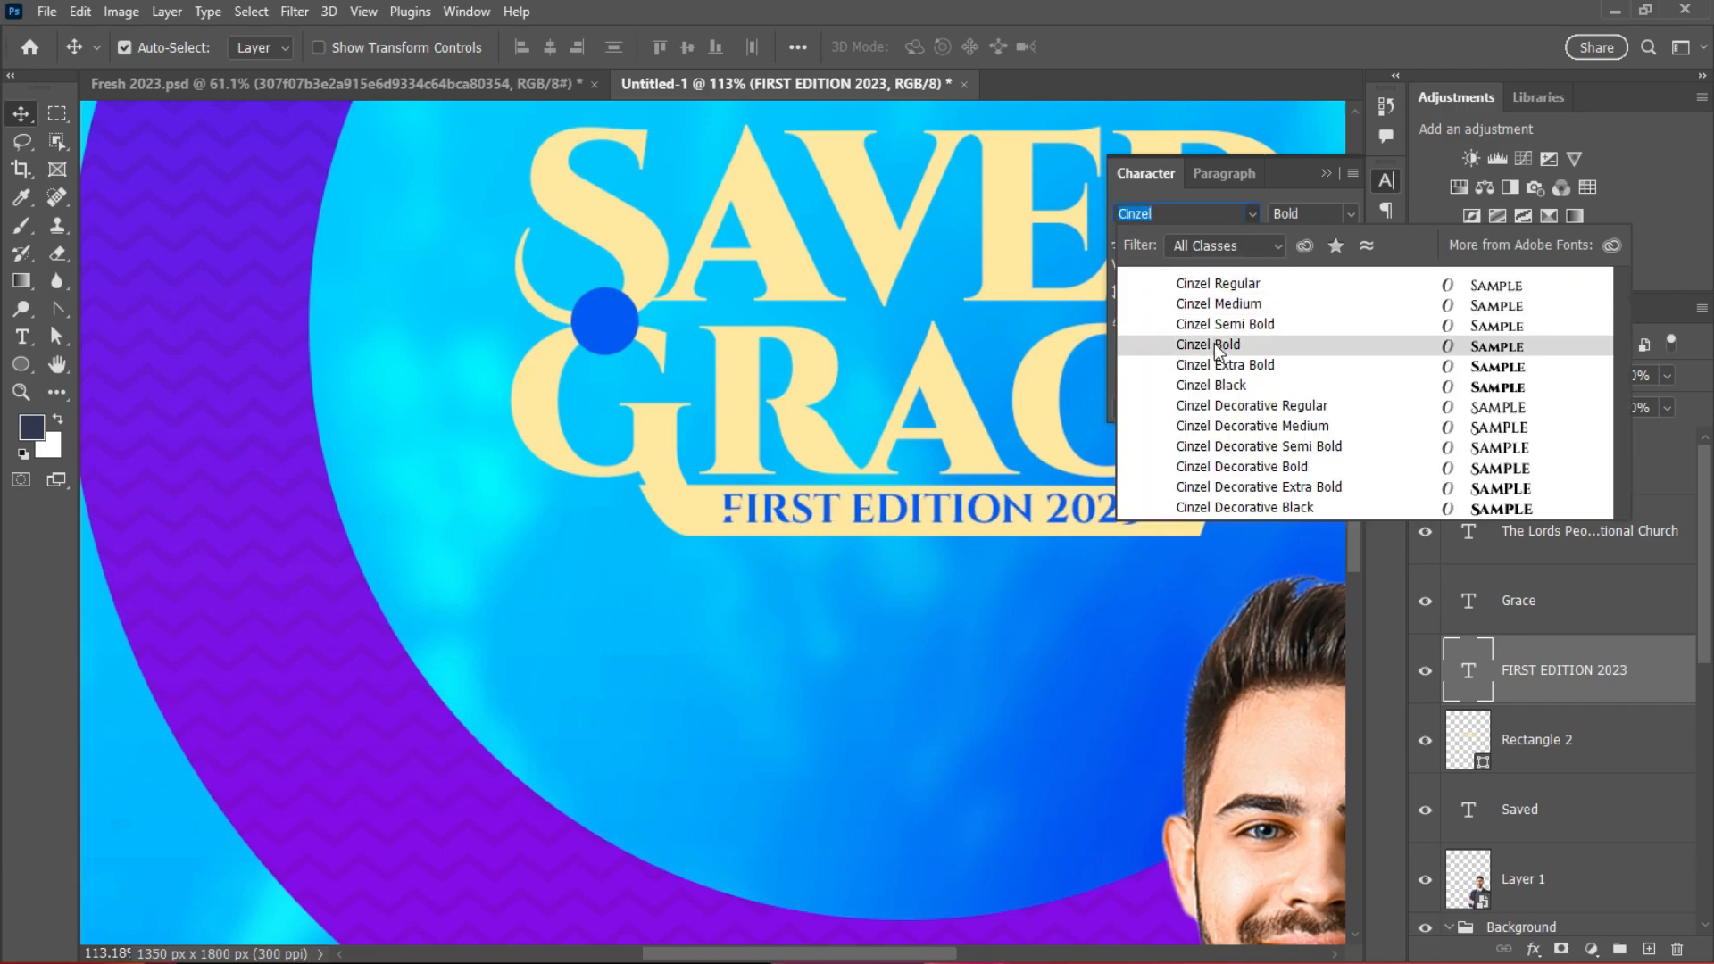
click(1210, 345)
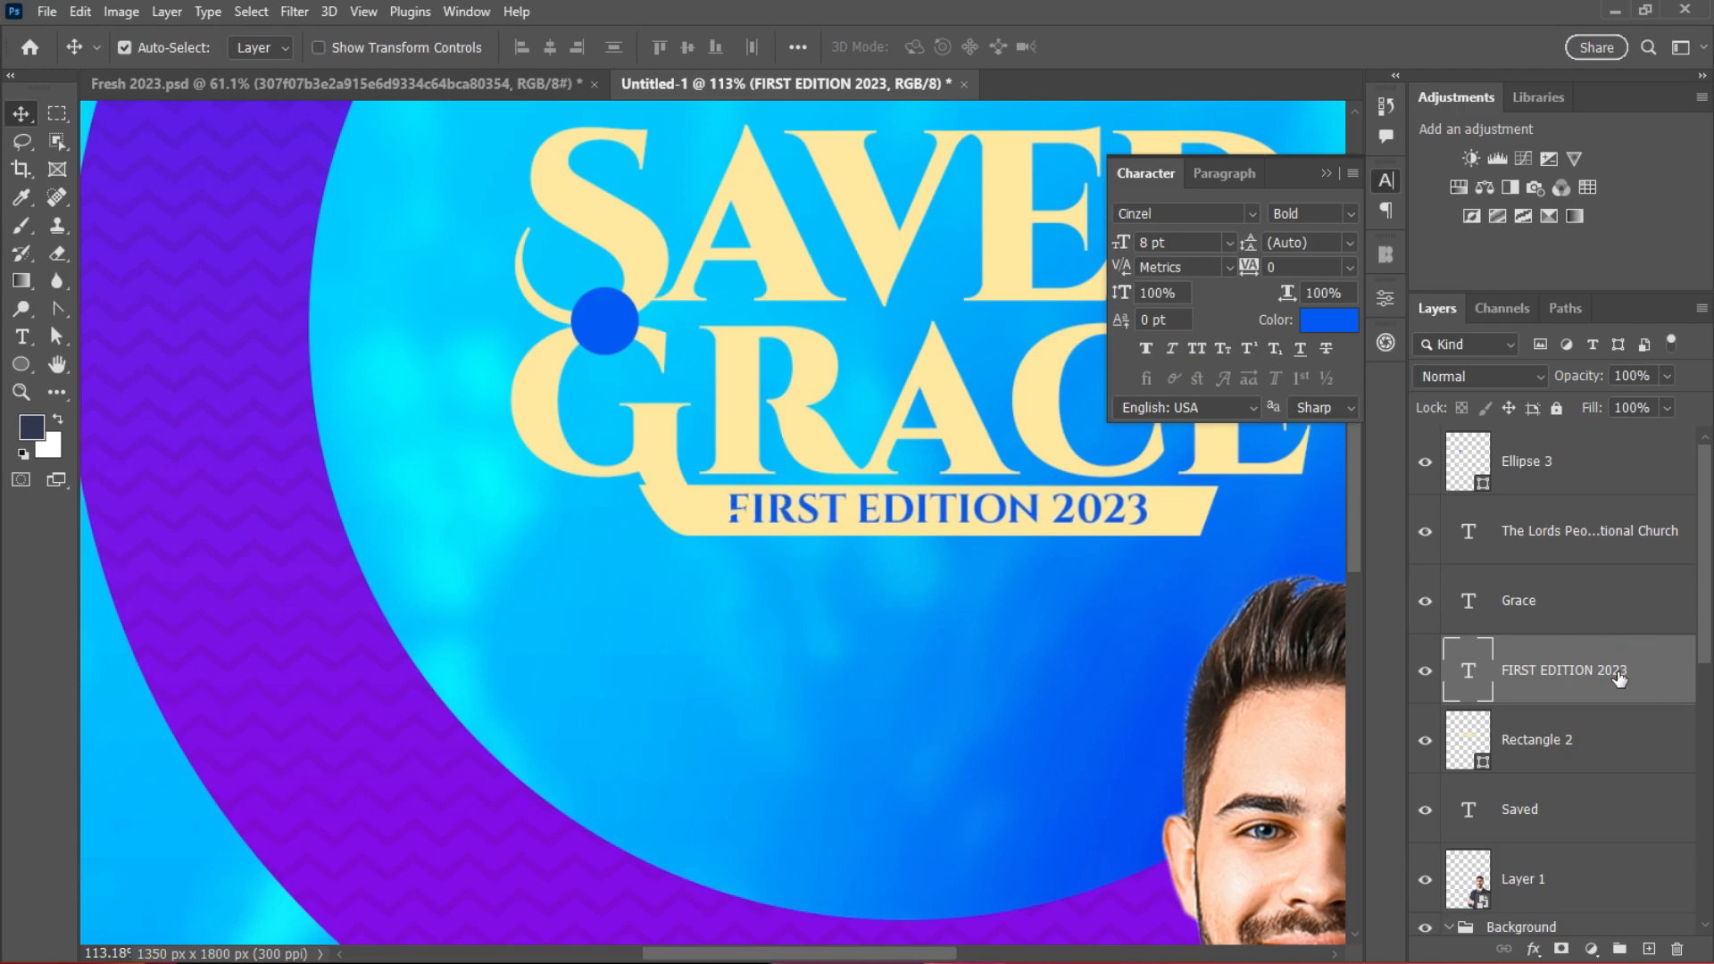
Step: Recolour FIRST EDITION 2023 purple (8400fa) sampled from the ring
scroll(875, 650, down, 8)
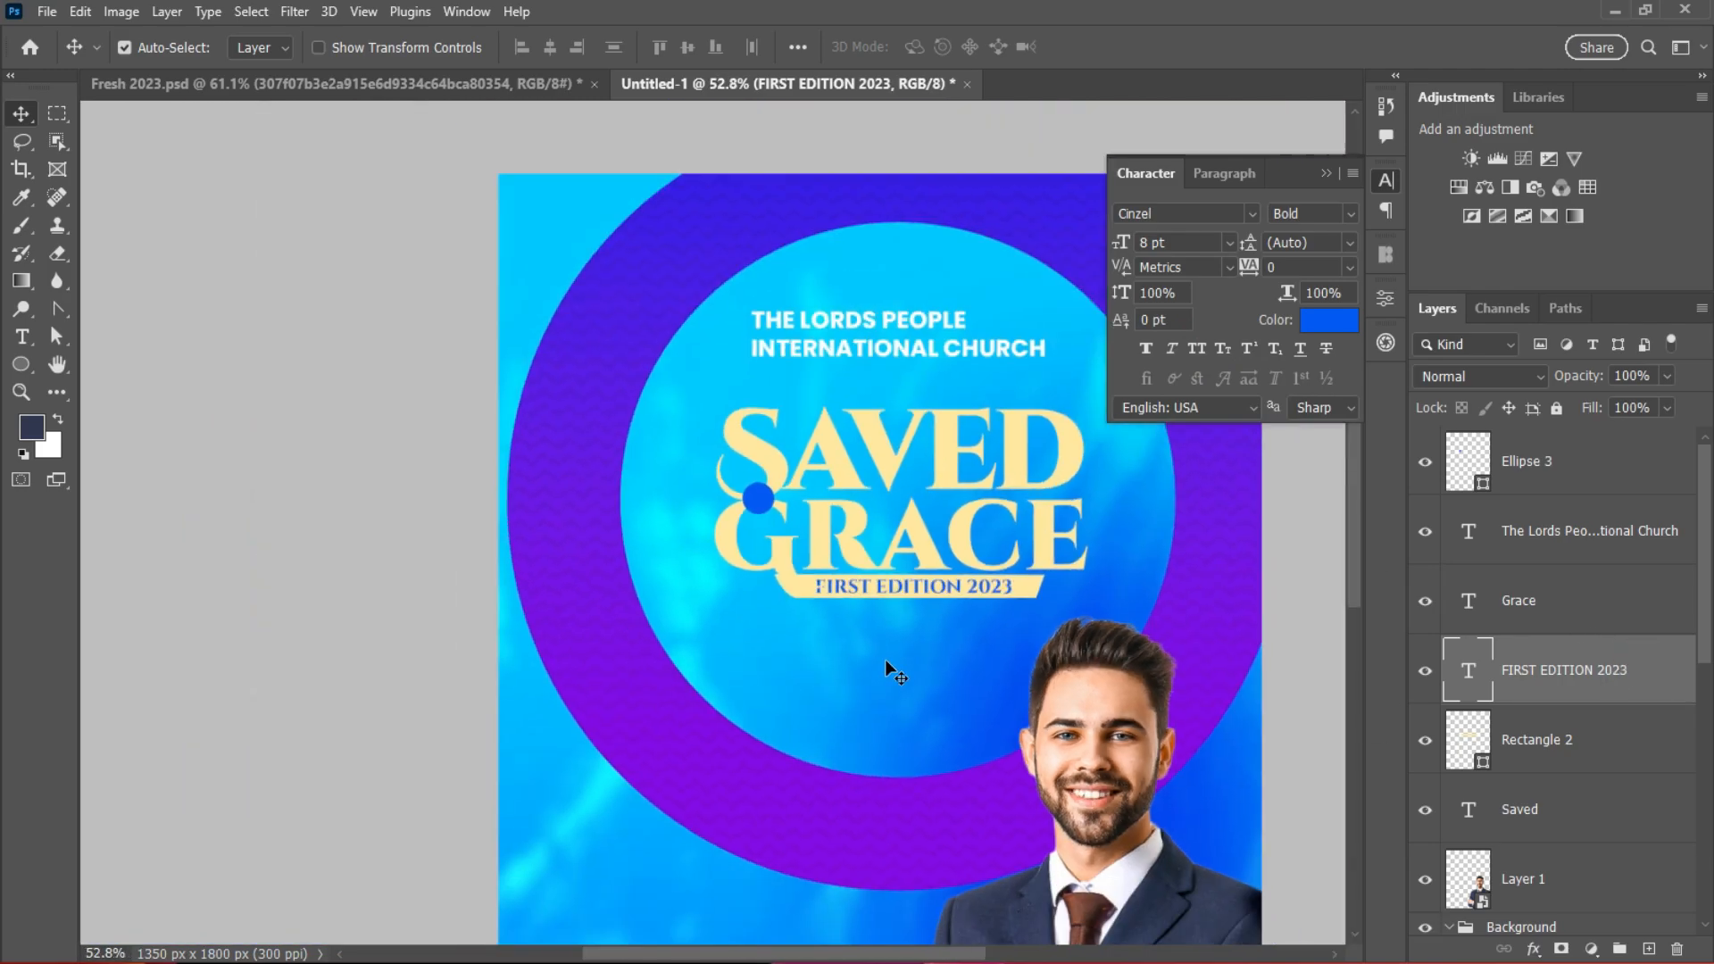
scroll(886, 661, up, 10)
scroll(1065, 468, up, 1)
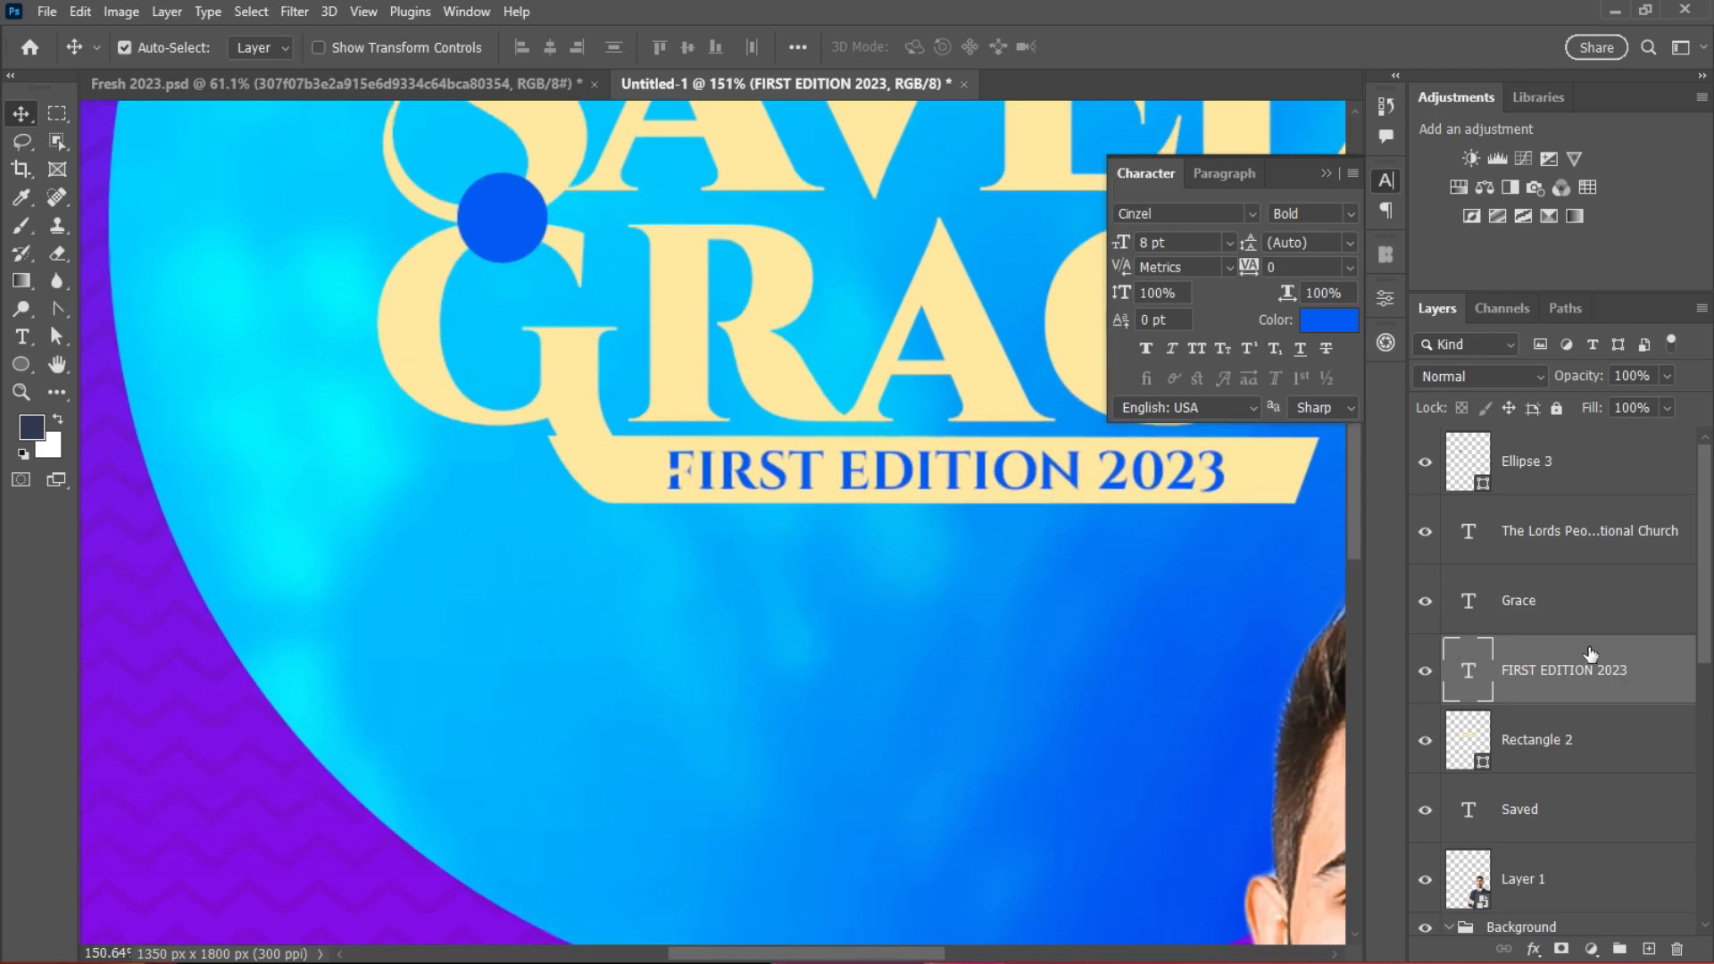
click(1329, 320)
click(278, 794)
click(1182, 568)
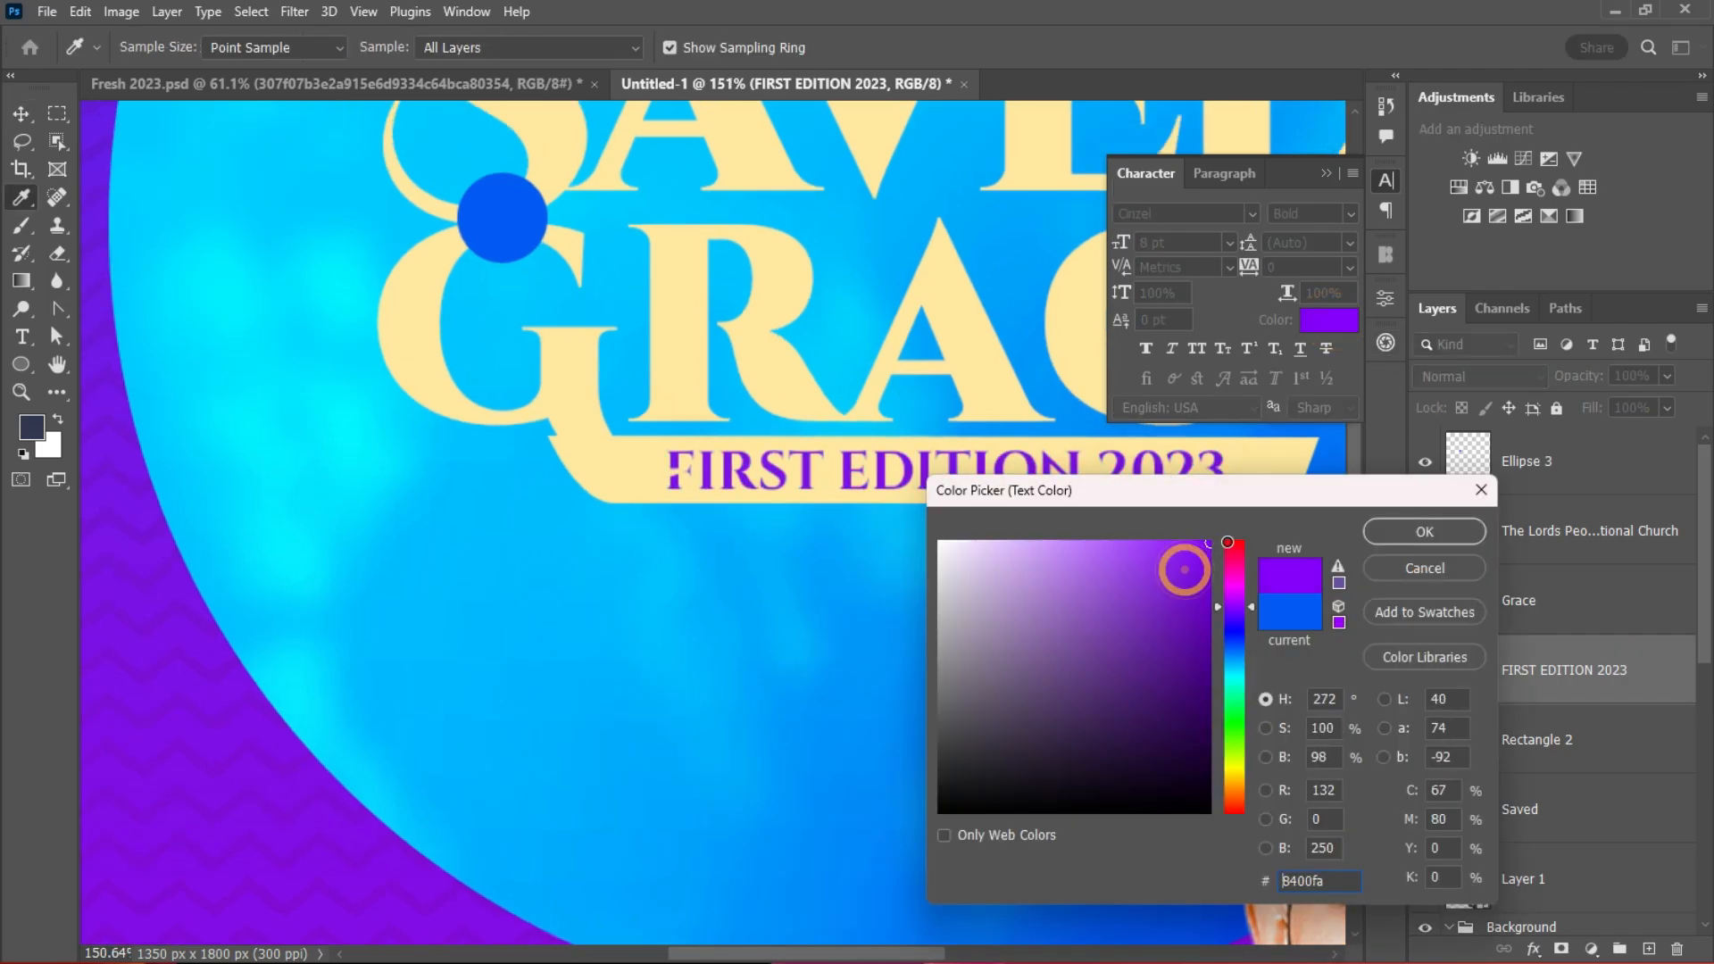
click(1419, 532)
key(v)
scroll(1102, 621, down, 9)
scroll(1107, 636, down, 4)
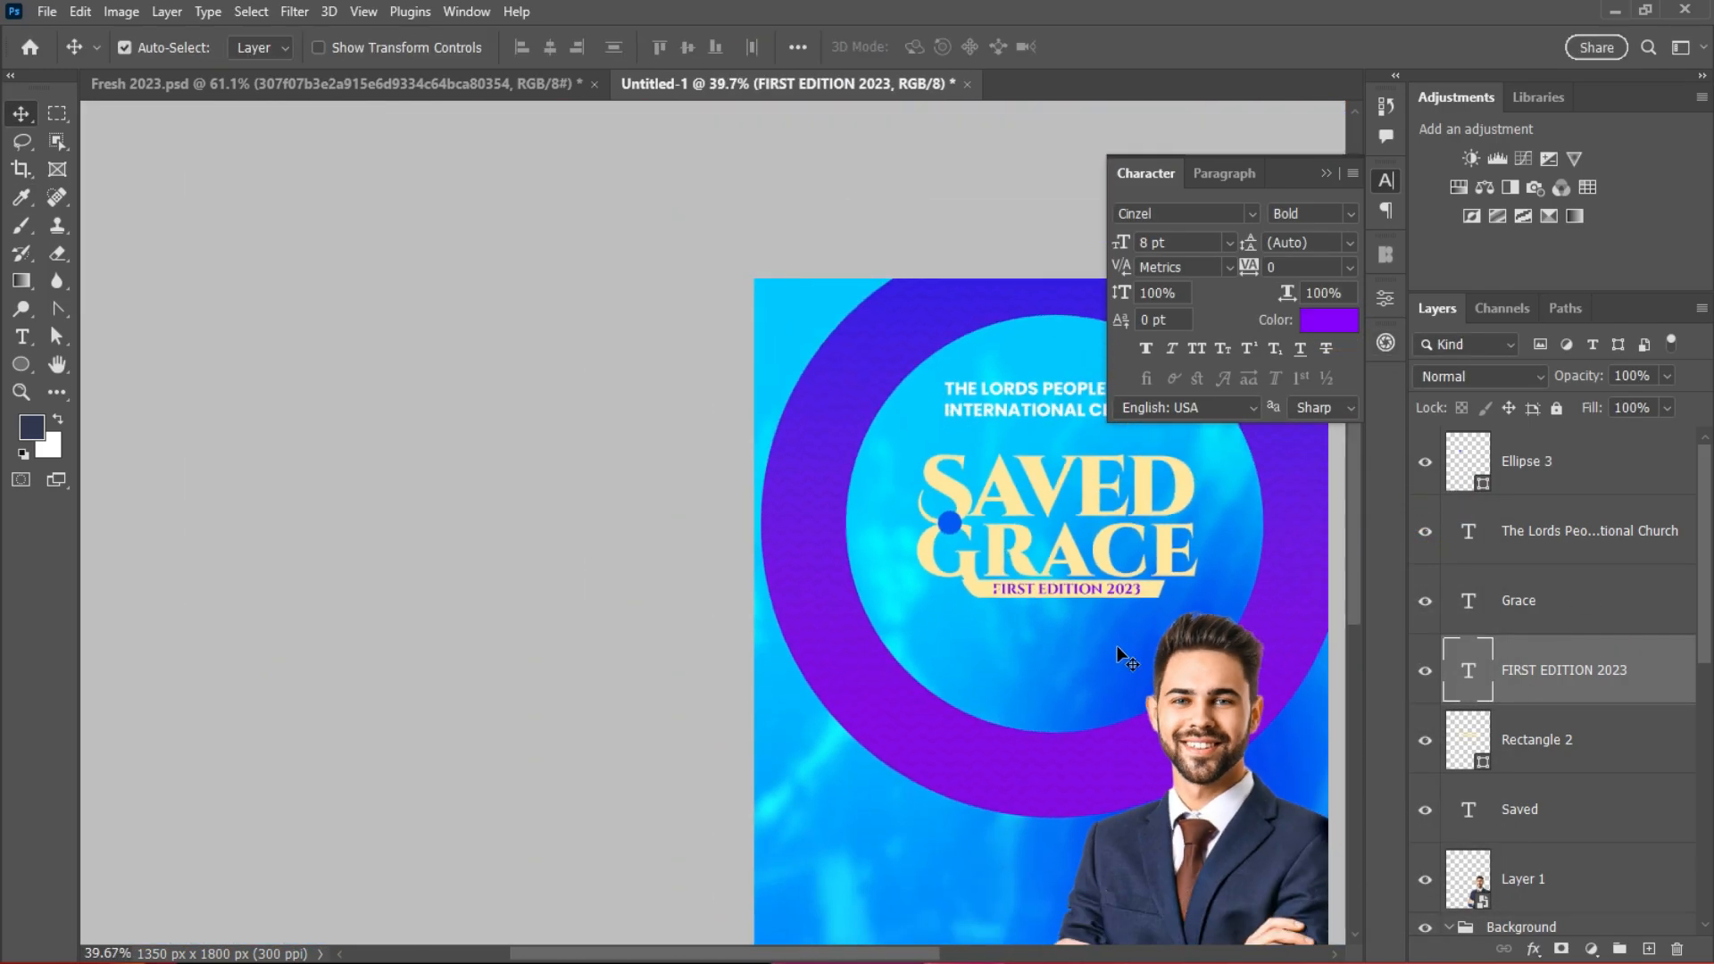
scroll(1099, 807, up, 3)
drag(907, 954, 984, 956)
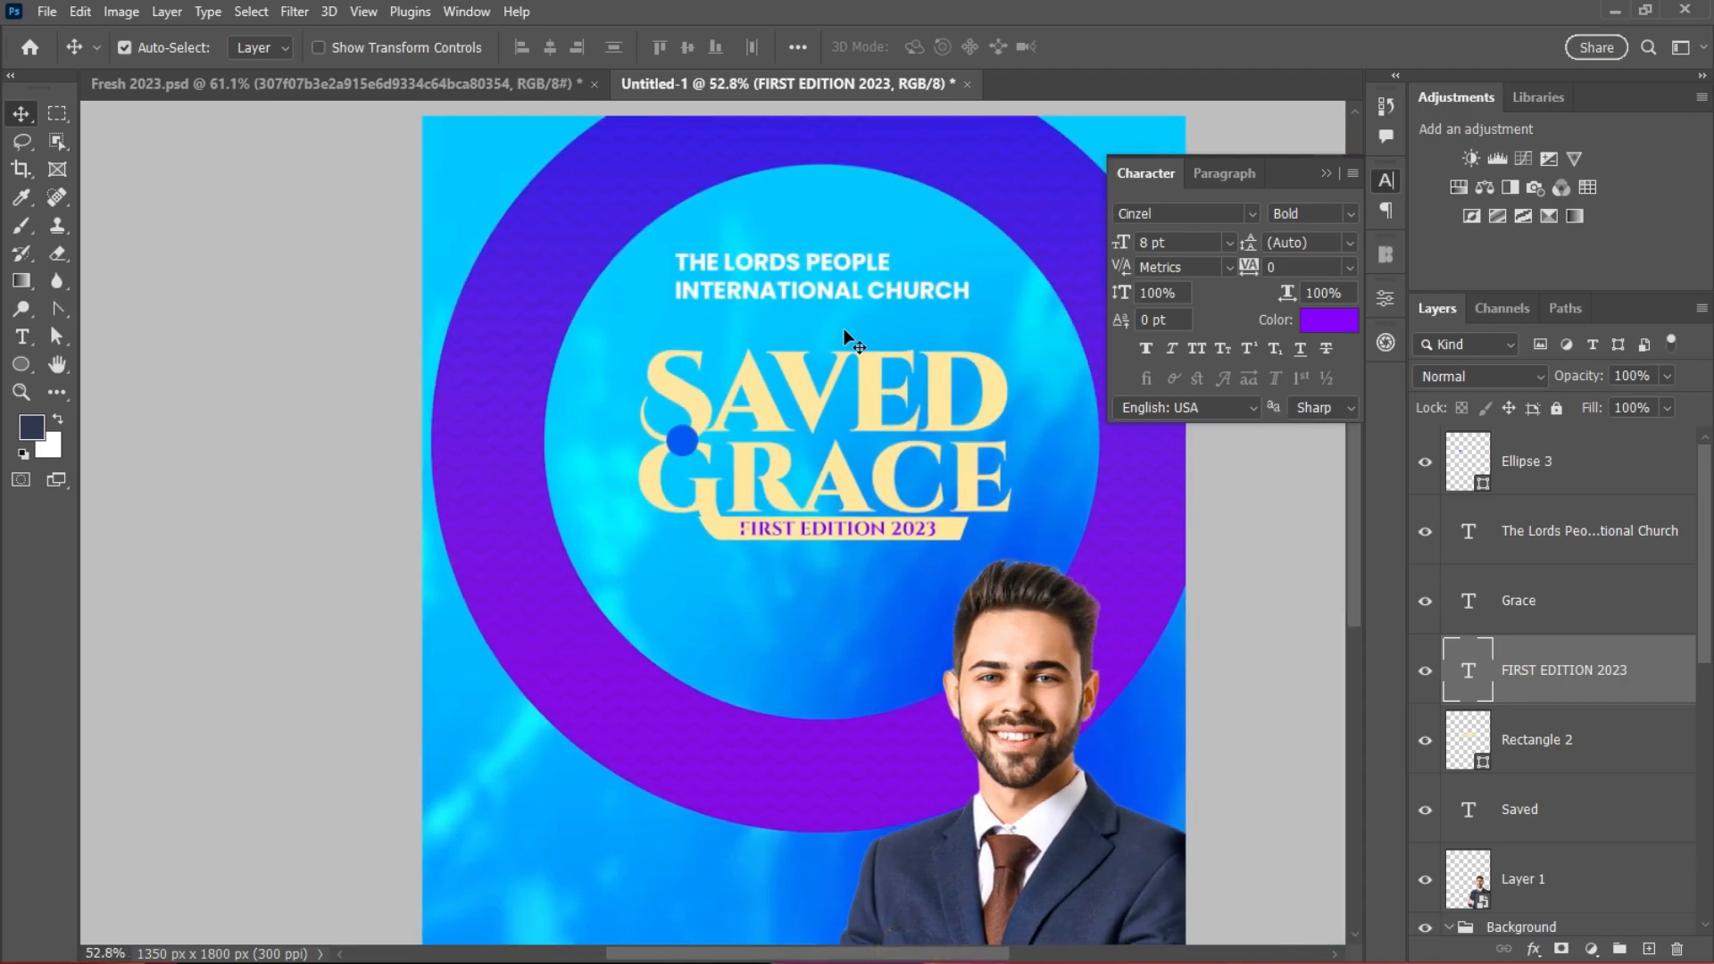
Step: Recolour the church name text with the ring's purple, sampled from the canvas
click(843, 295)
click(1329, 320)
click(583, 628)
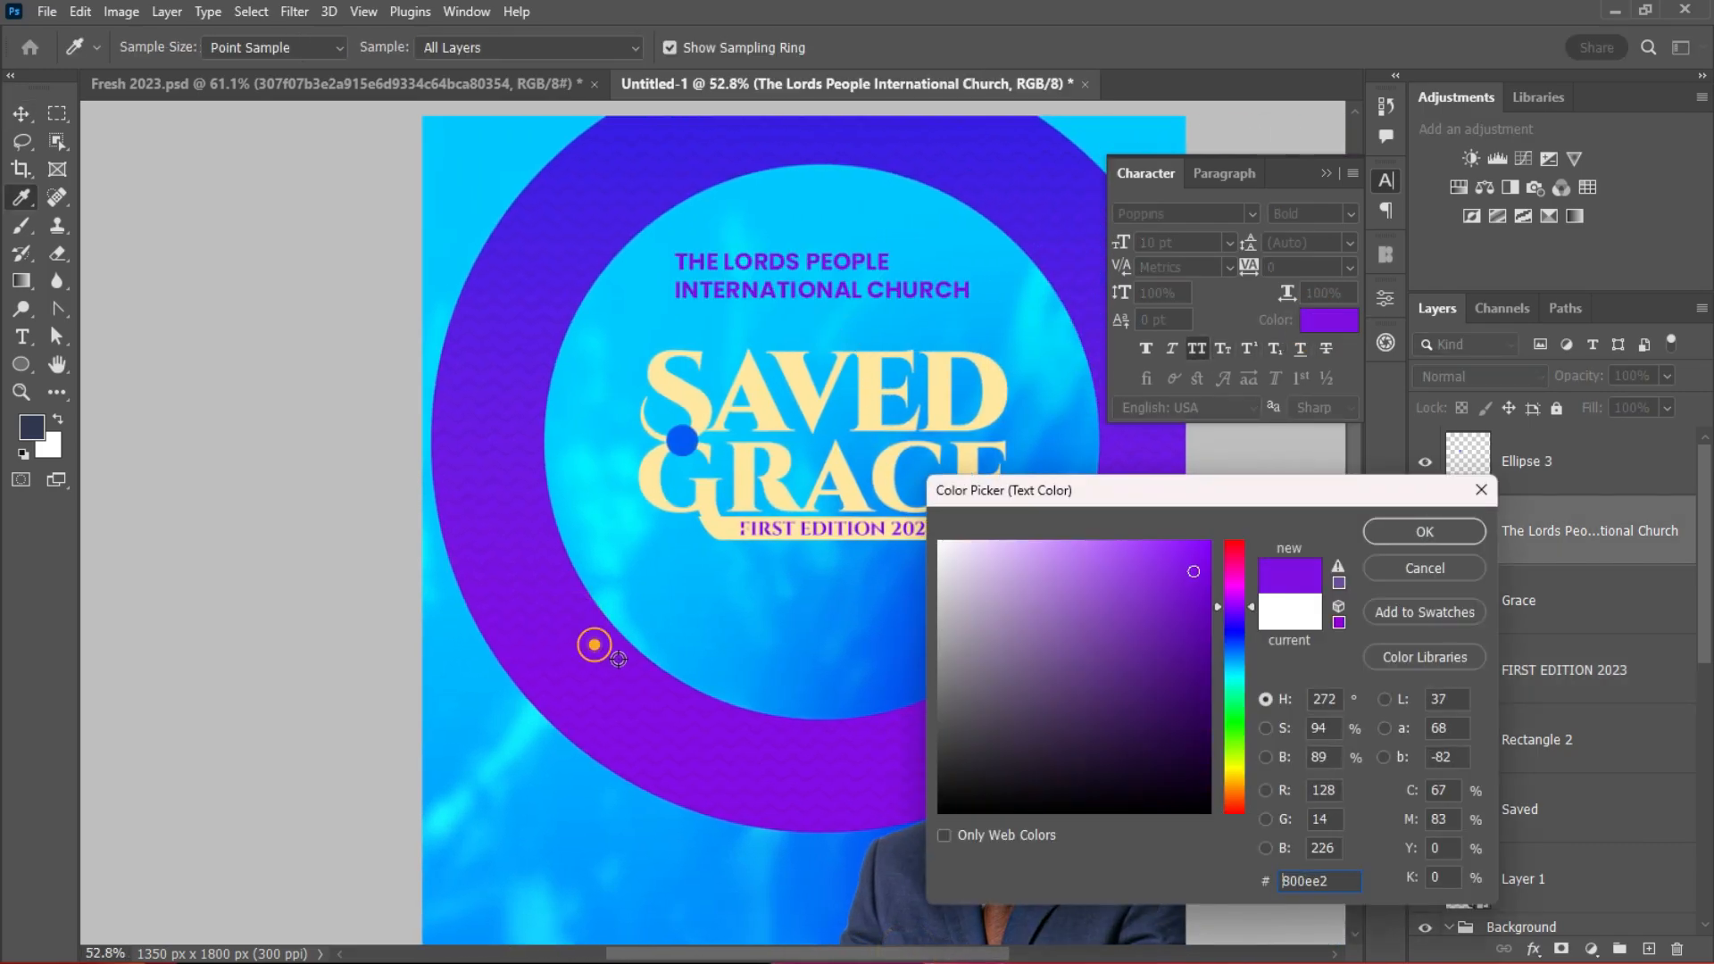
click(1425, 532)
scroll(695, 543, up, 2)
scroll(694, 542, down, 2)
scroll(695, 544, up, 3)
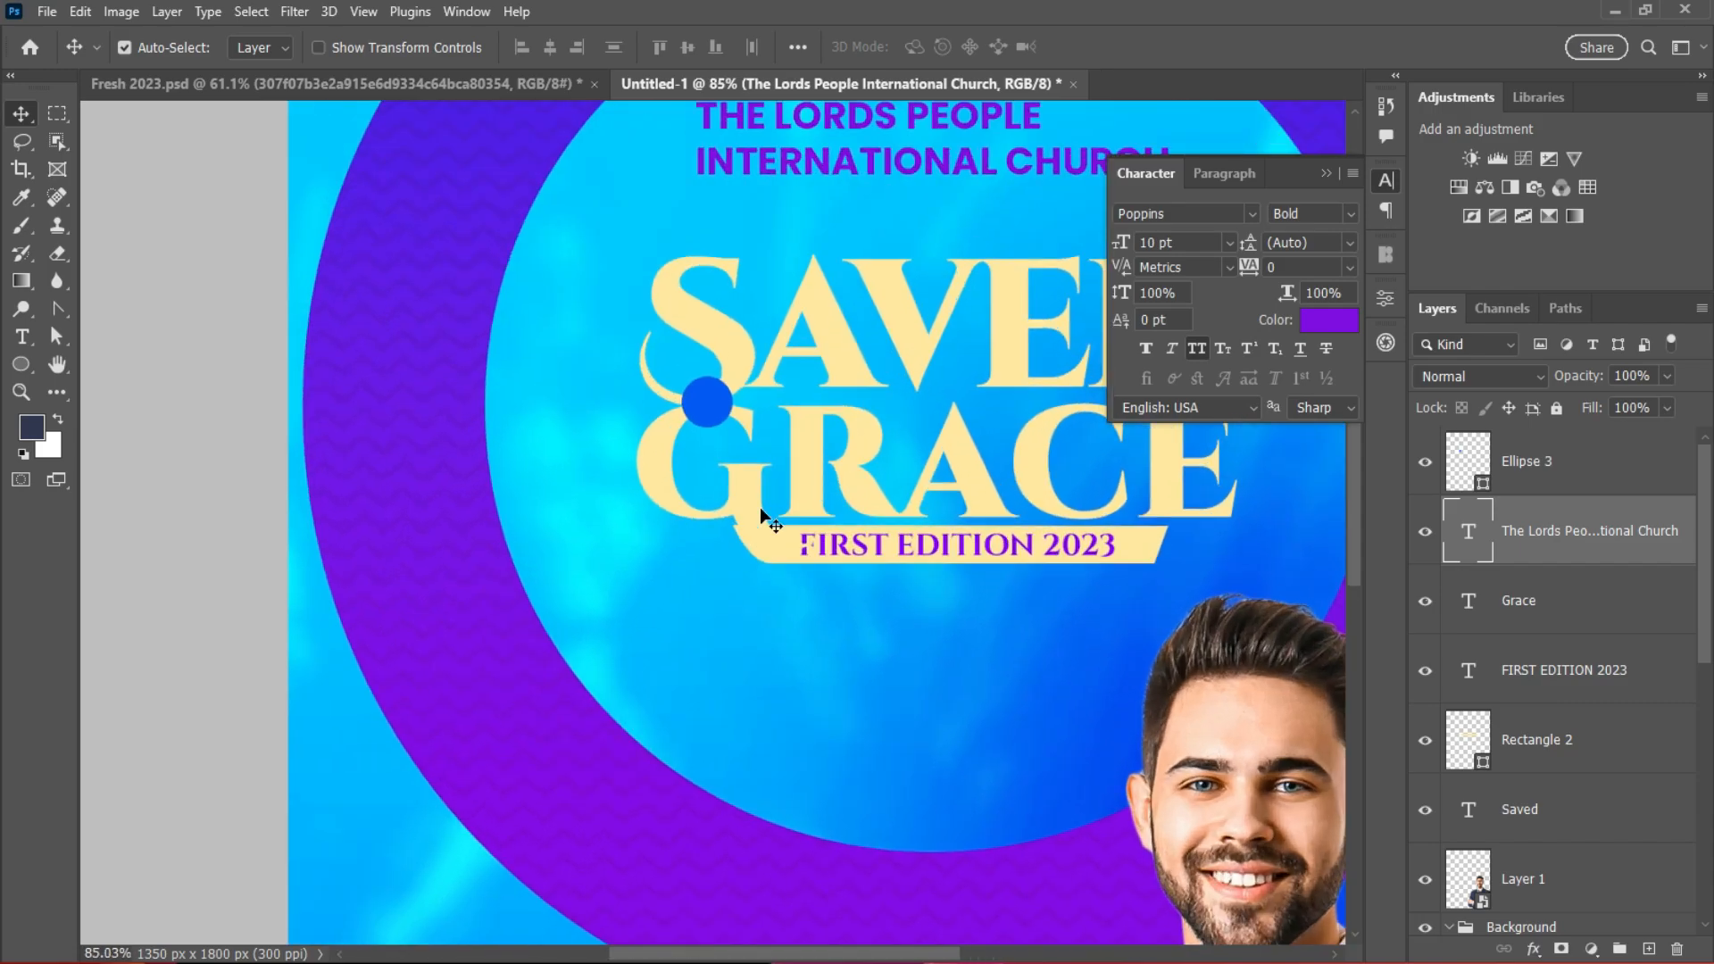
scroll(707, 392, up, 1)
Step: Add a 'BY' text line coloured with the cream sampled from the GRACE lettering
key(t)
click(679, 790)
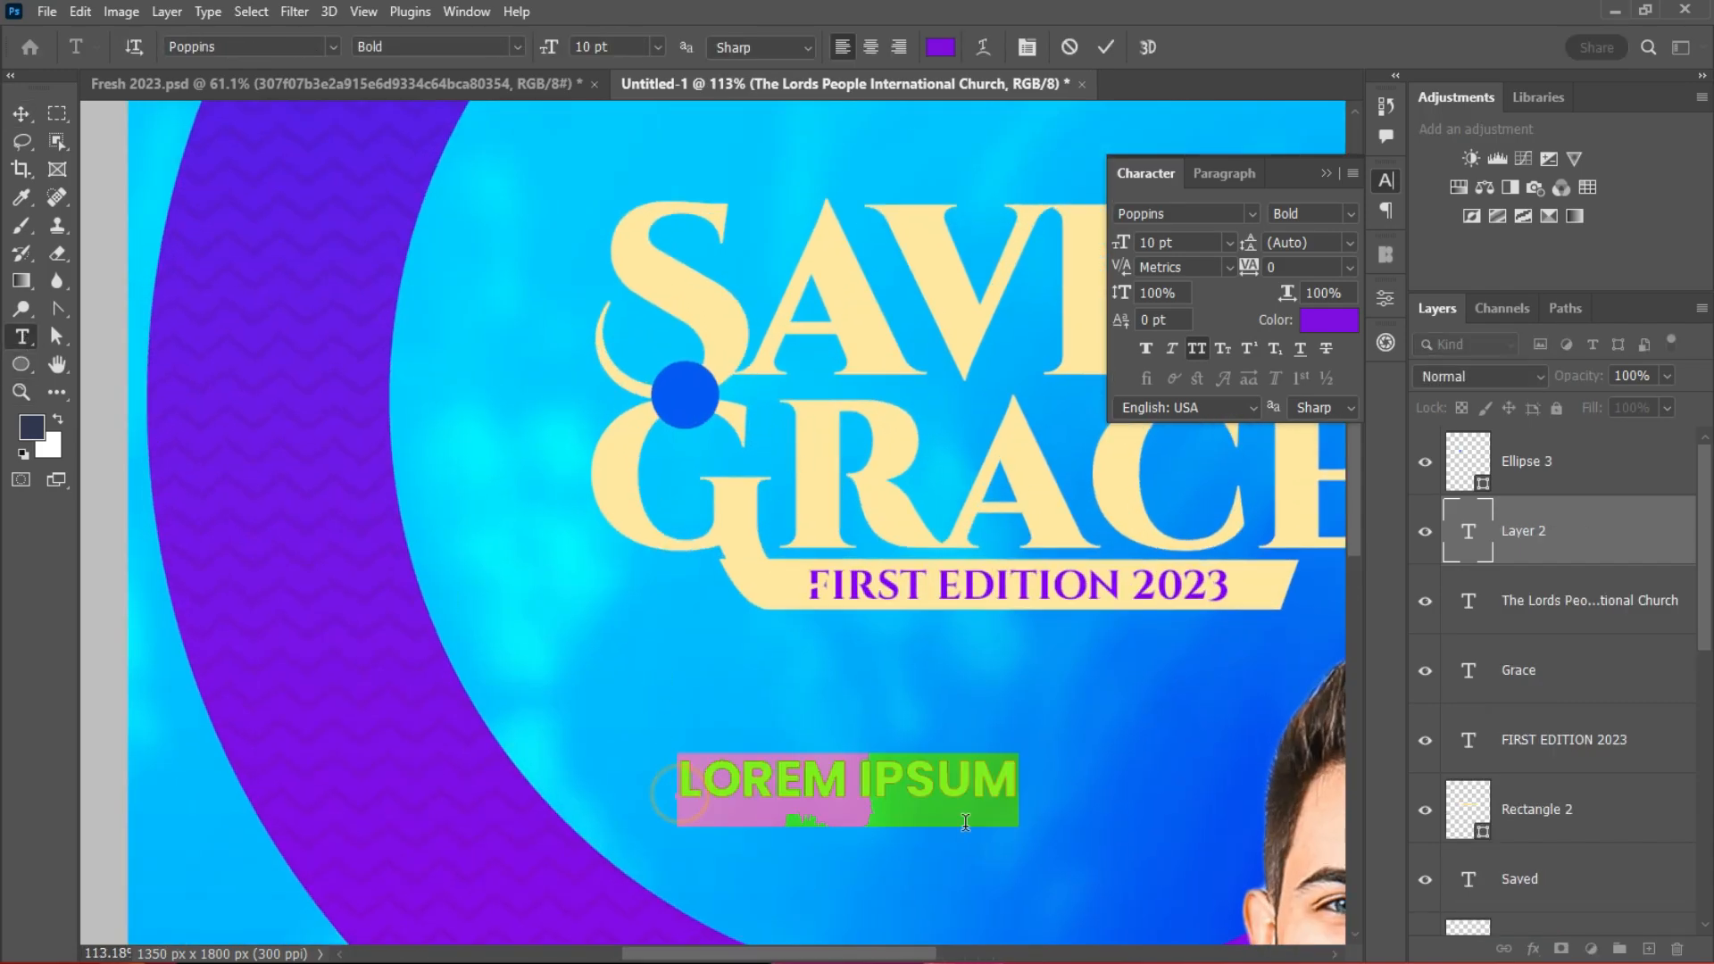
text(BY)
click(21, 114)
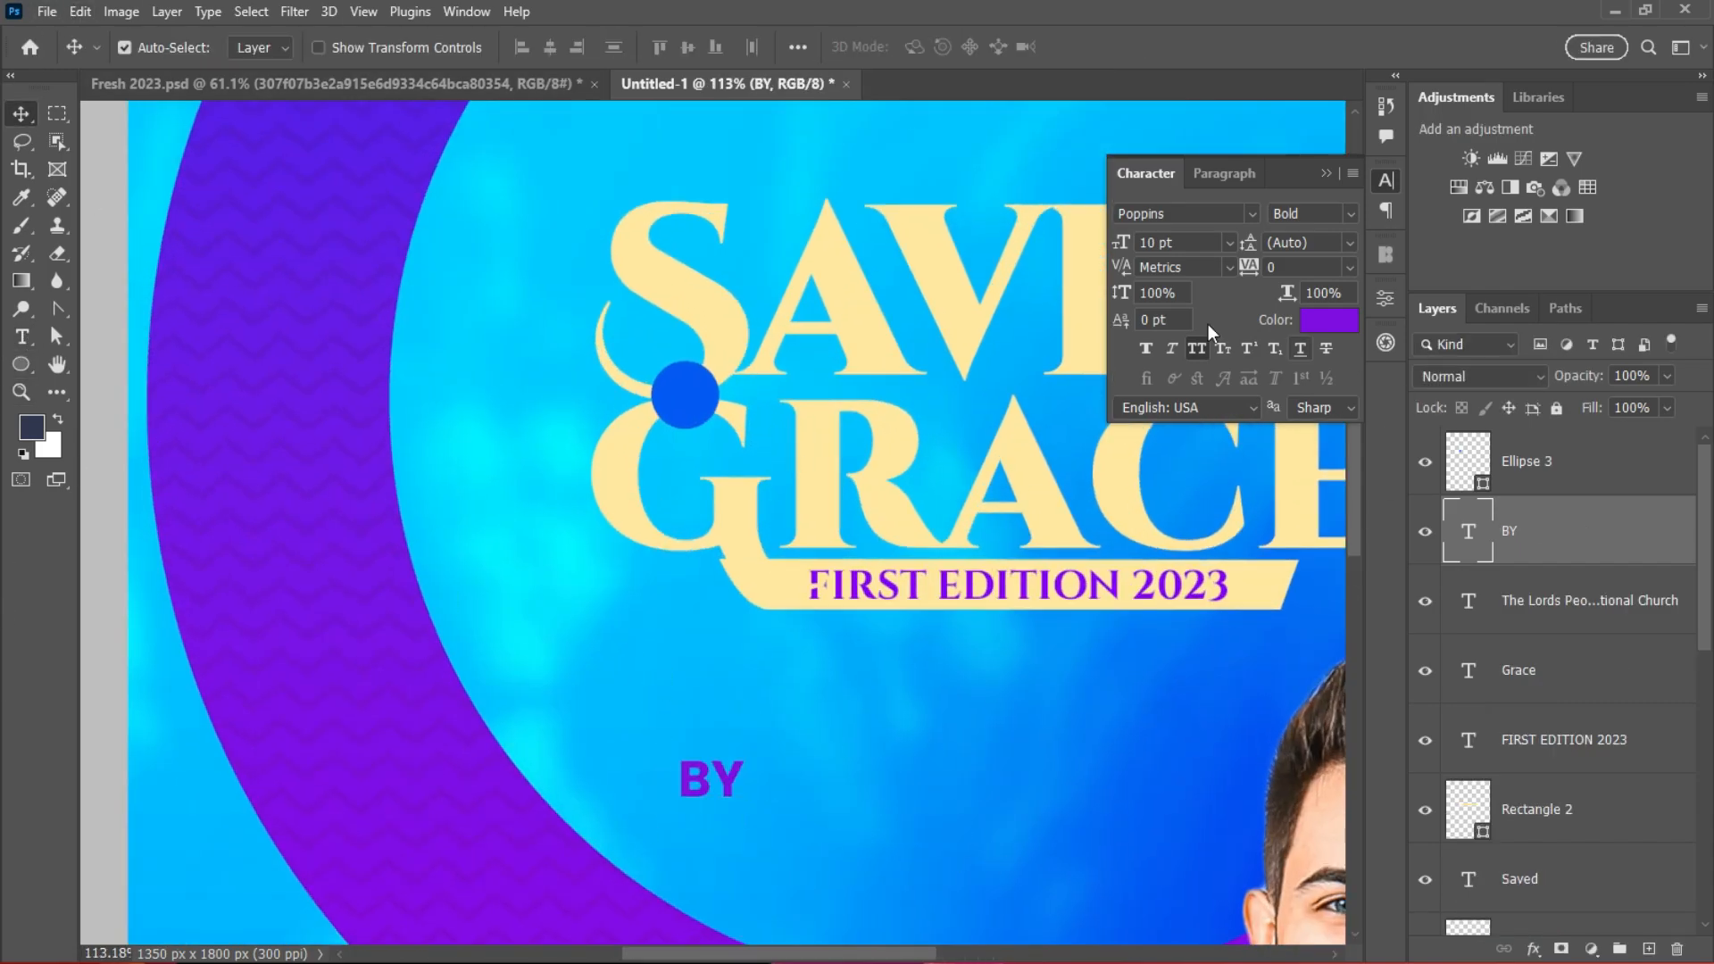
click(1329, 320)
click(972, 566)
click(1010, 448)
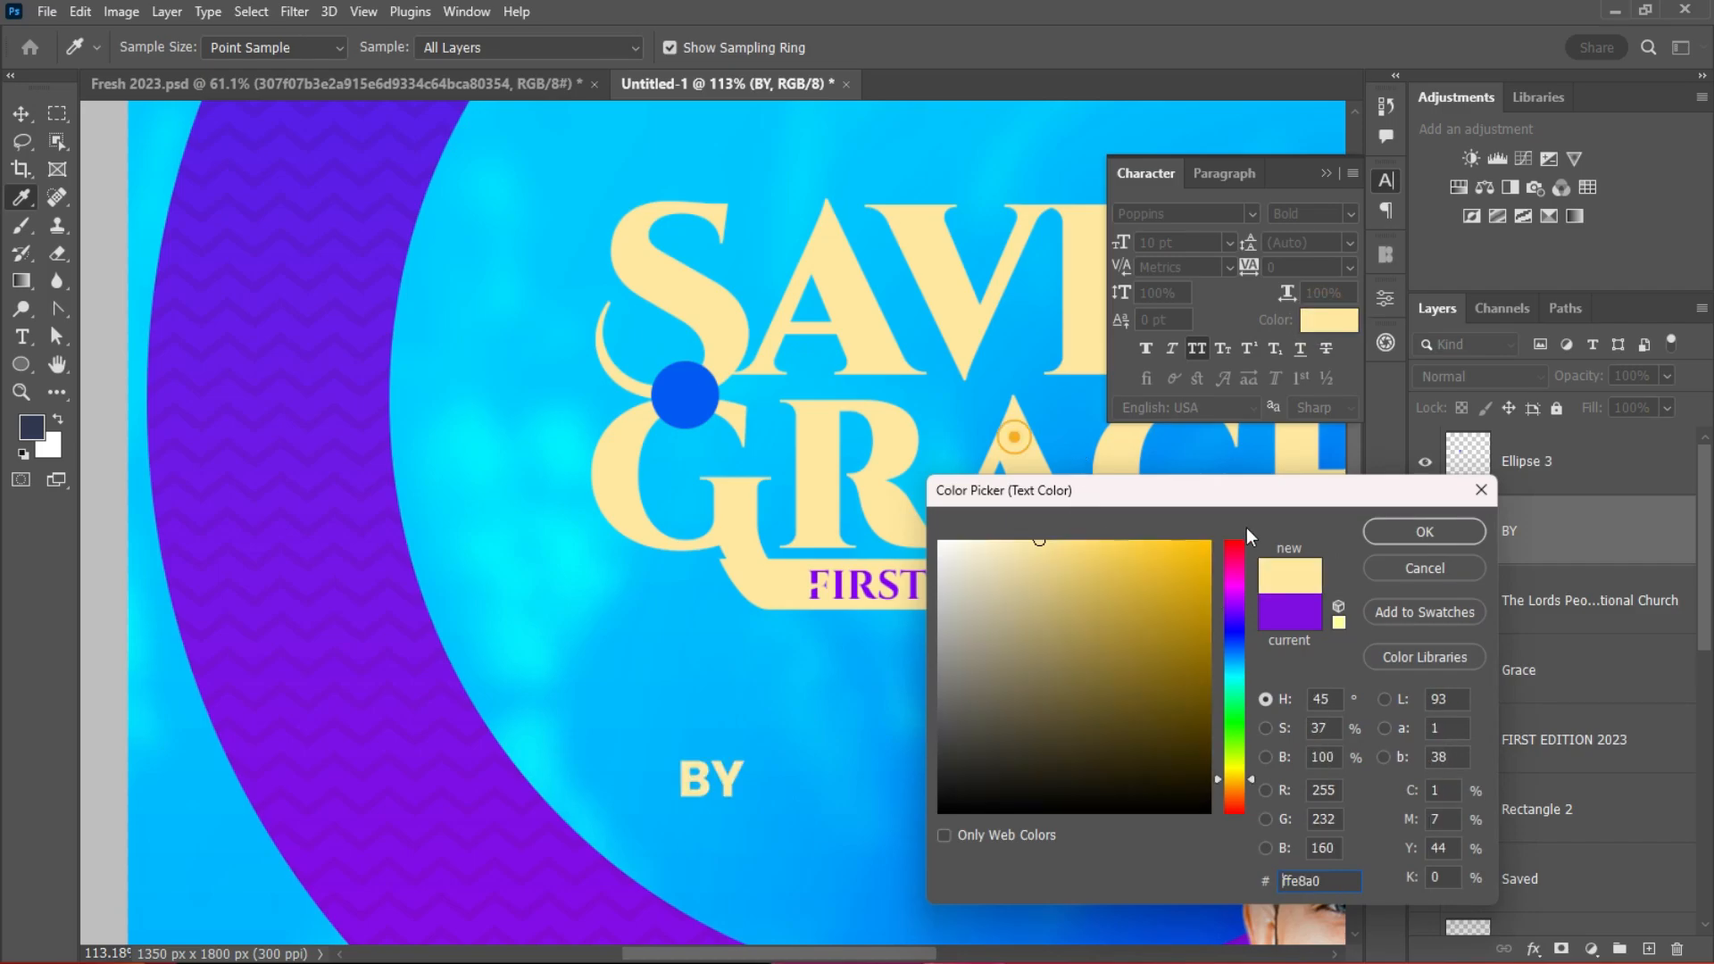
key(Return)
Step: Stack BY above Ellipse 3, place it on the blue dot, and set it to 8 pt
drag(728, 759, 769, 681)
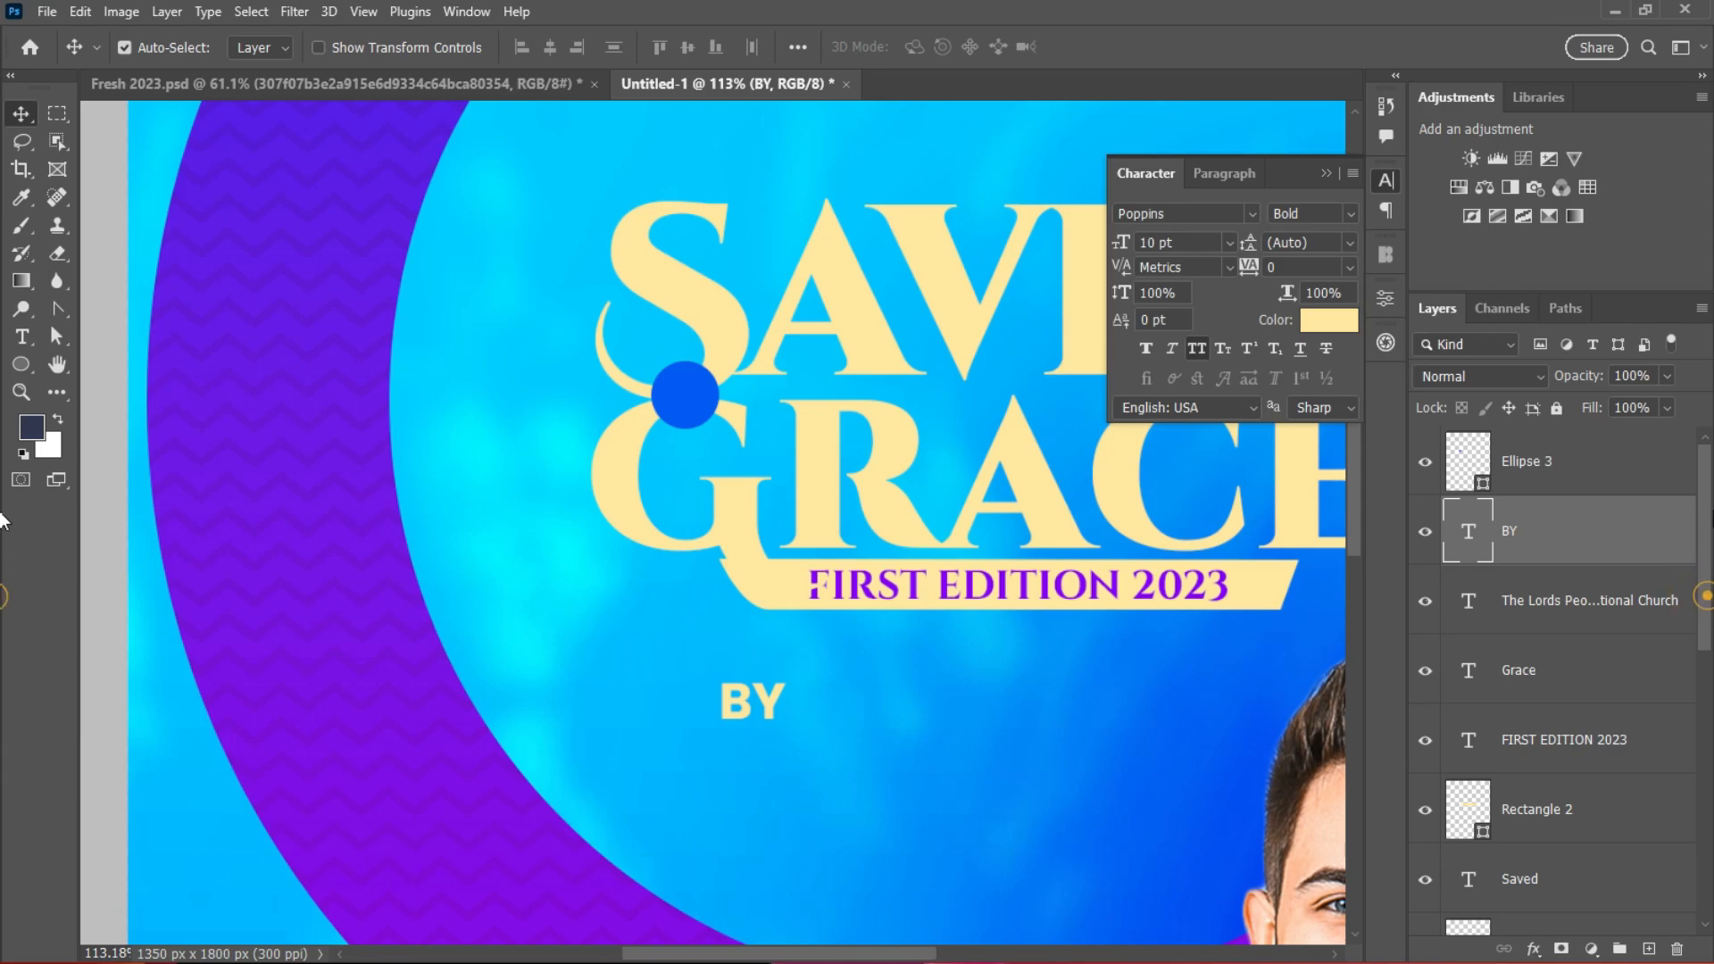
drag(1586, 502, 1571, 439)
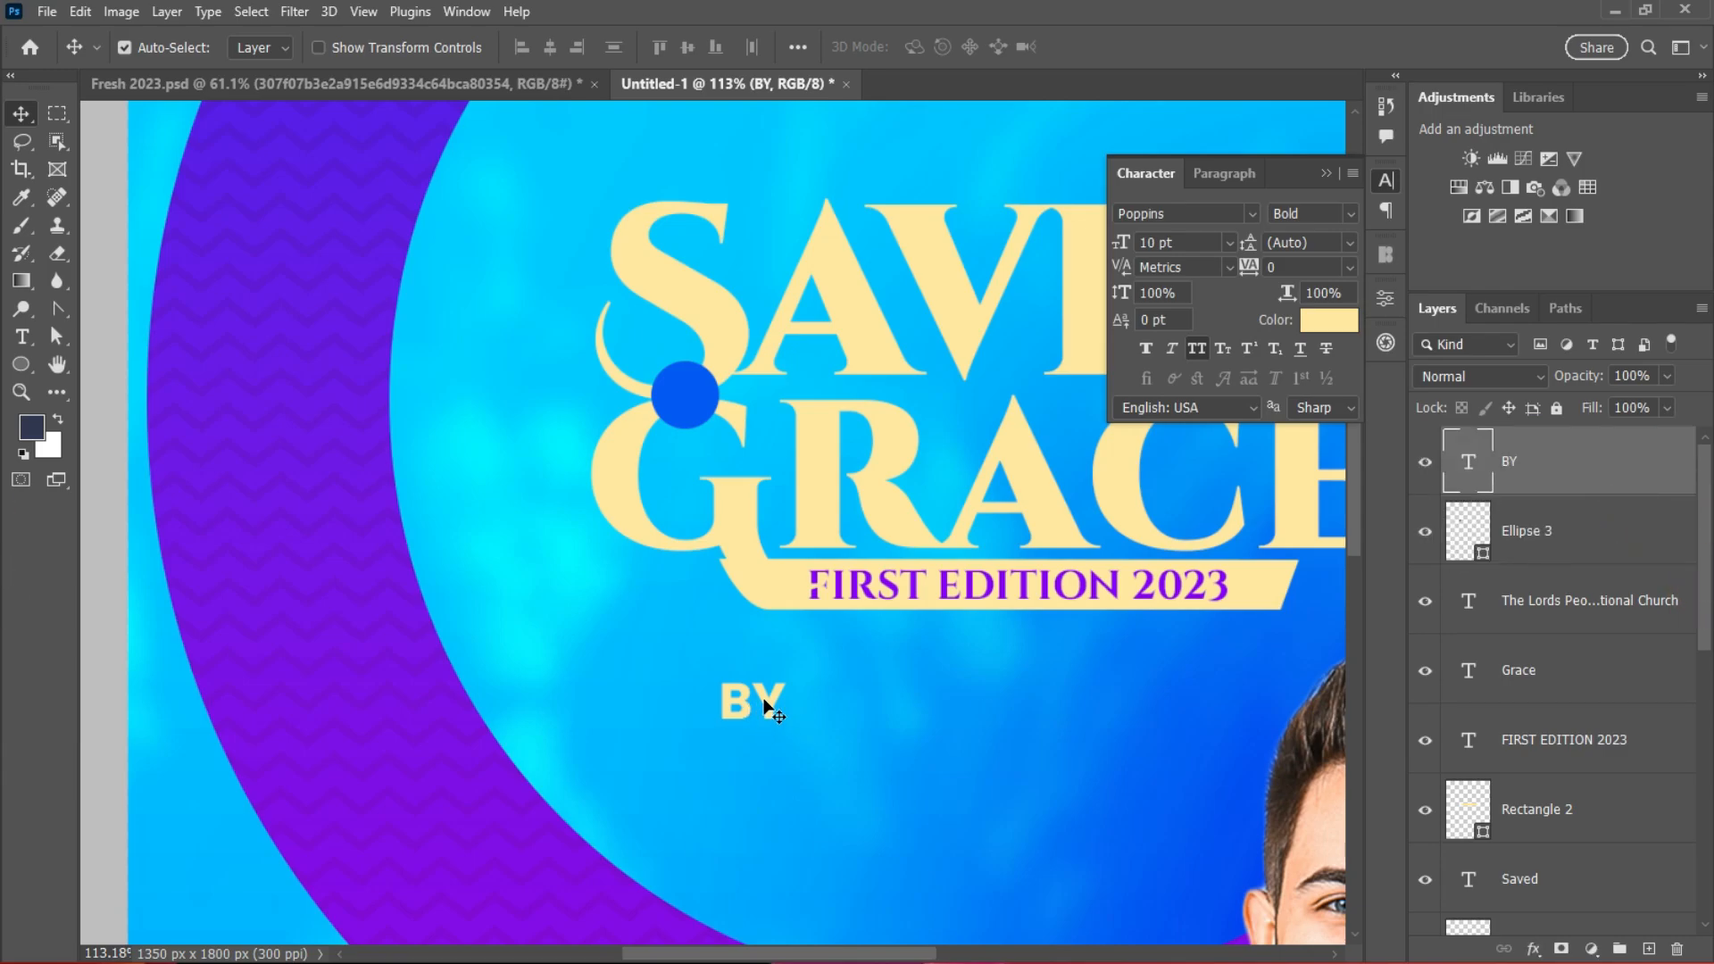
drag(765, 708, 696, 401)
click(1229, 242)
click(1199, 318)
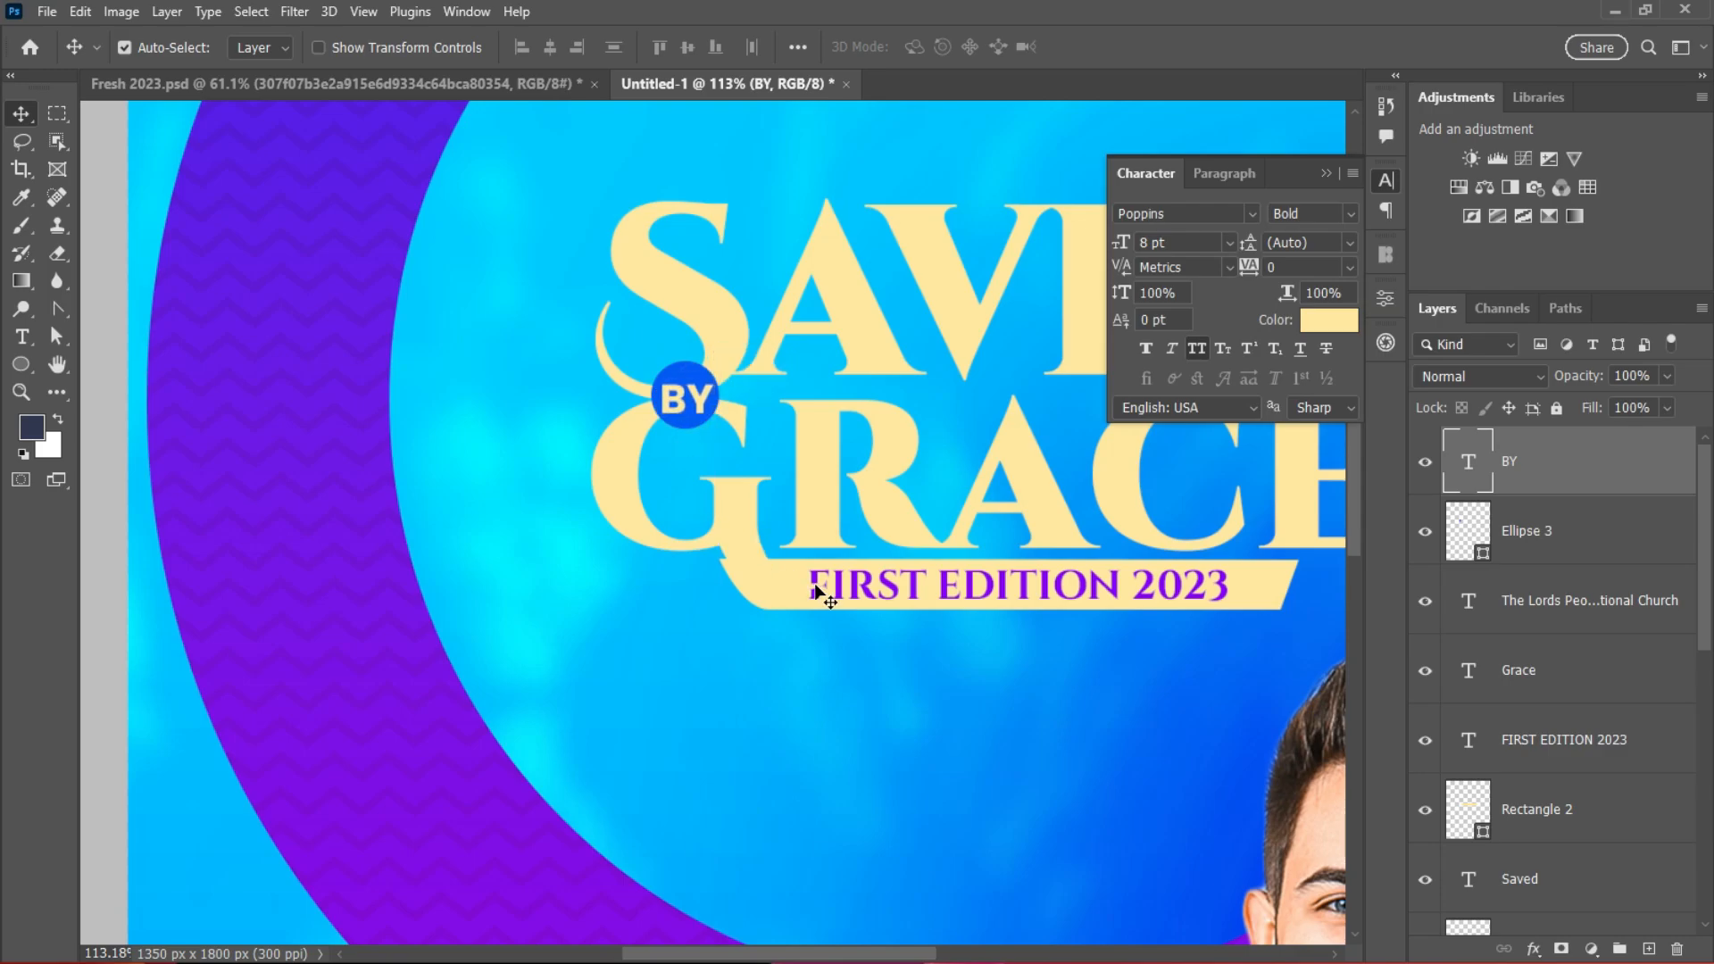
Step: Recolour the FIRST EDITION 2023 subtitle to blue-violet 4f1ee9 and collapse the Character panel
scroll(950, 582, down, 2)
scroll(950, 583, down, 3)
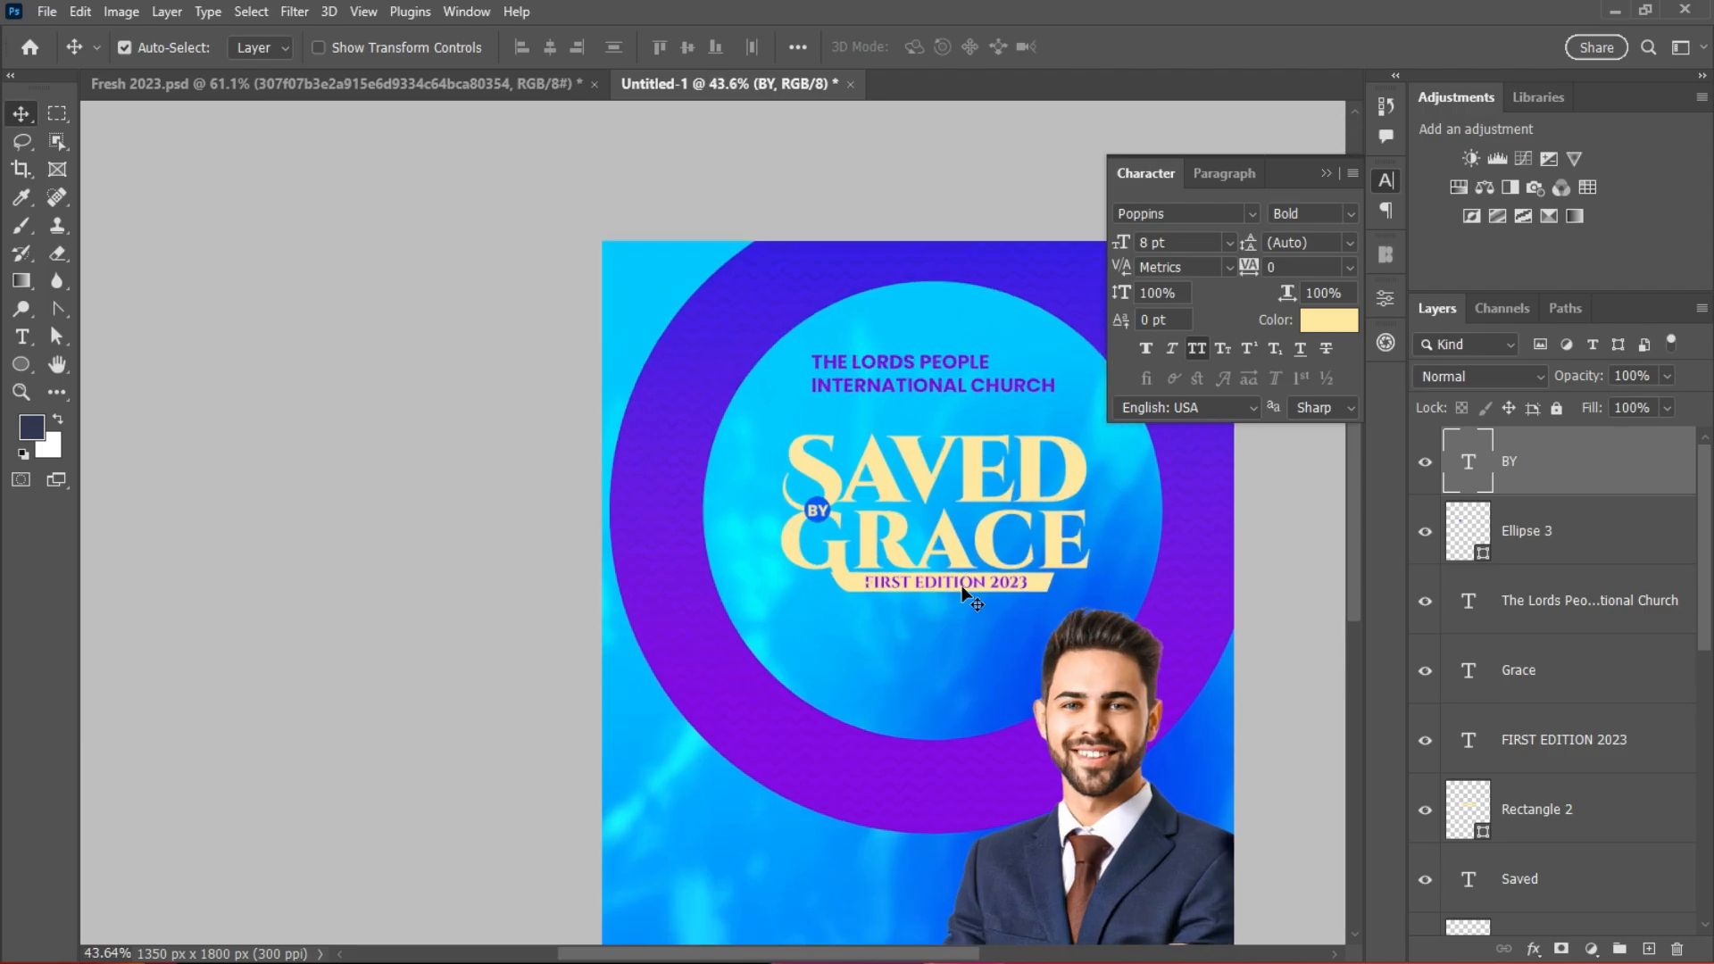
scroll(1016, 526, up, 5)
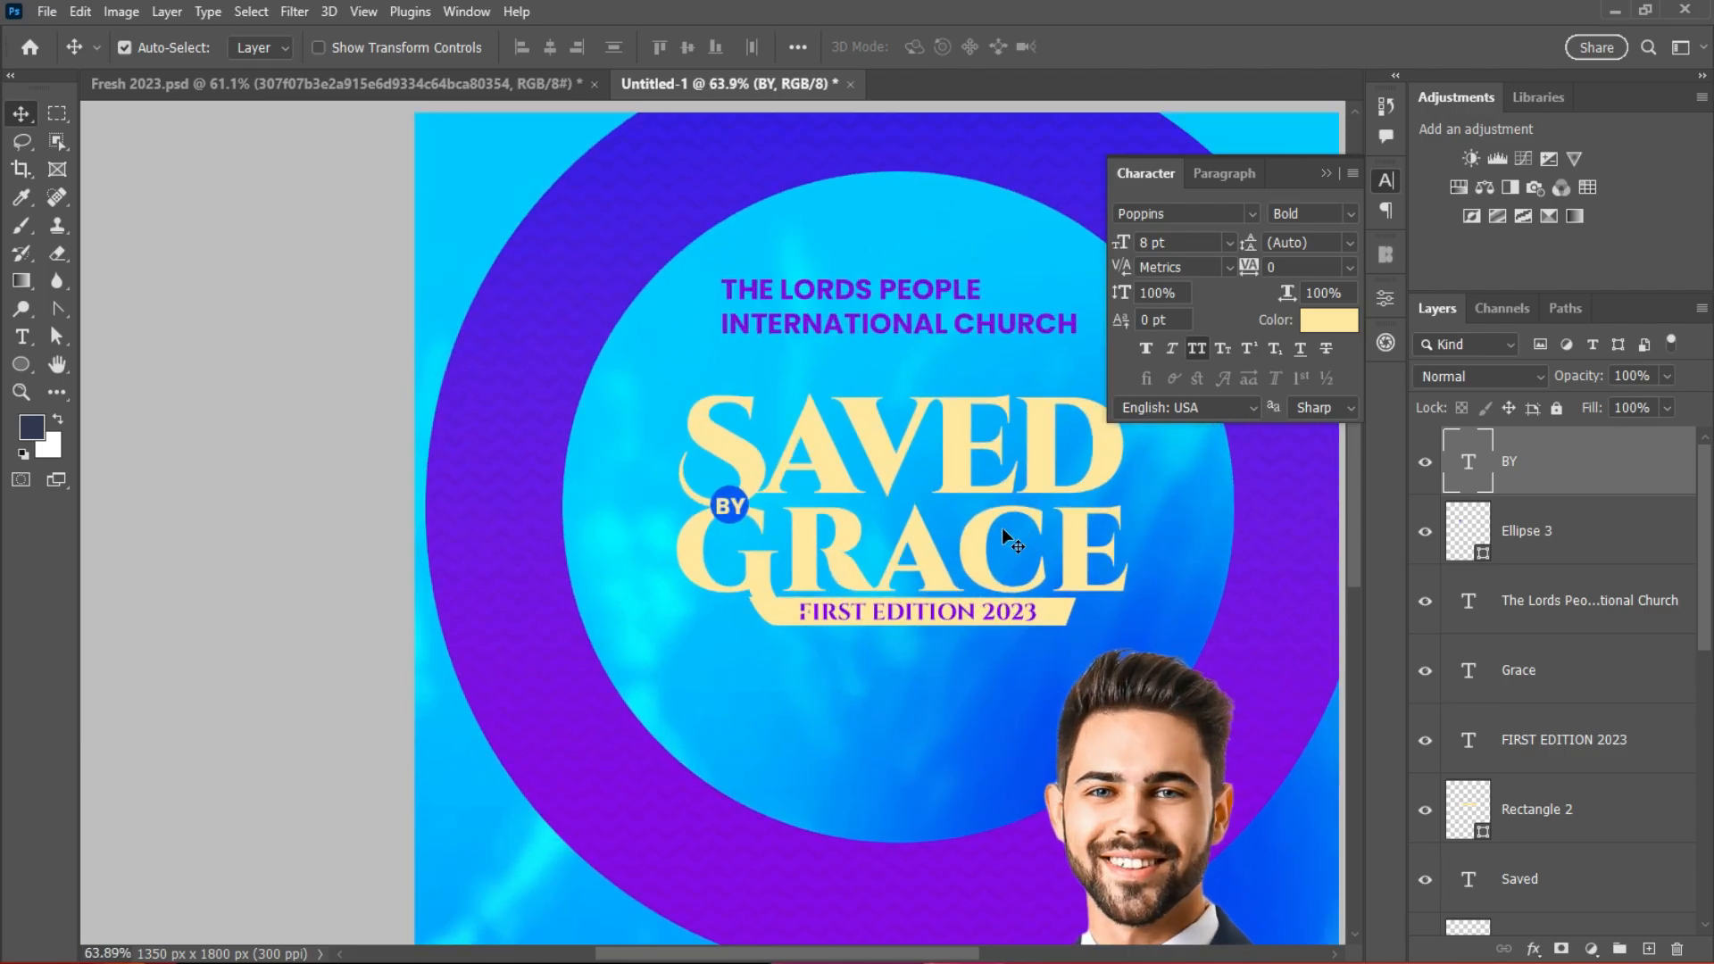
click(996, 607)
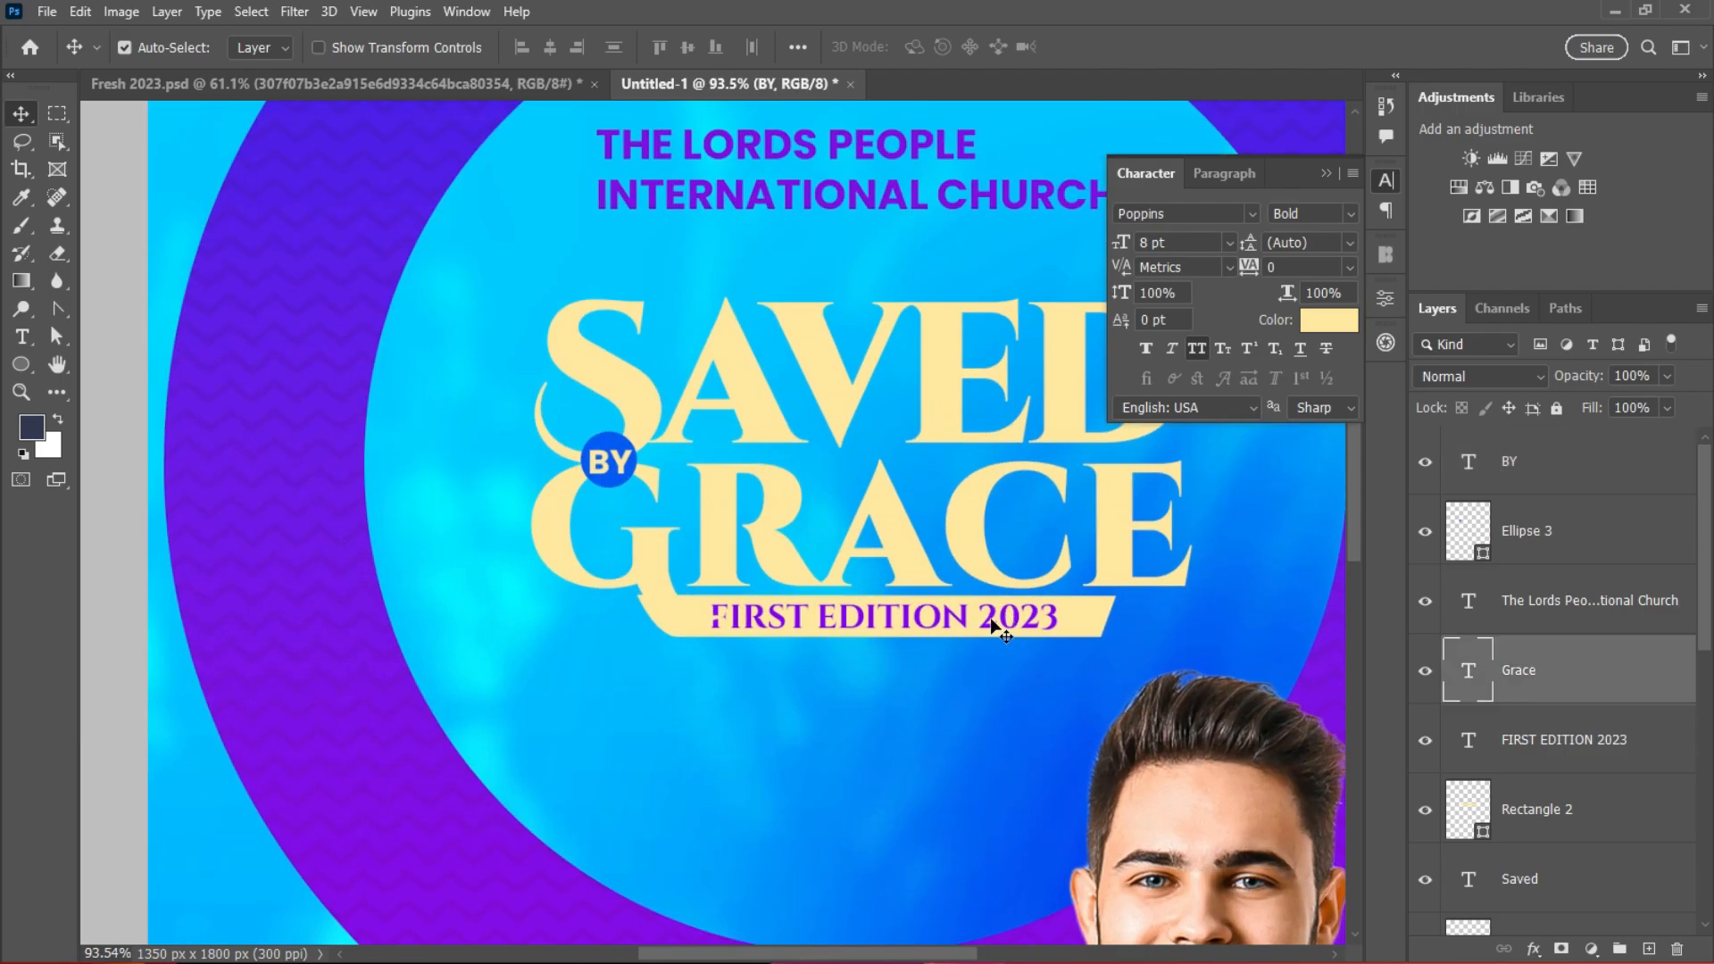
click(1571, 739)
click(1329, 319)
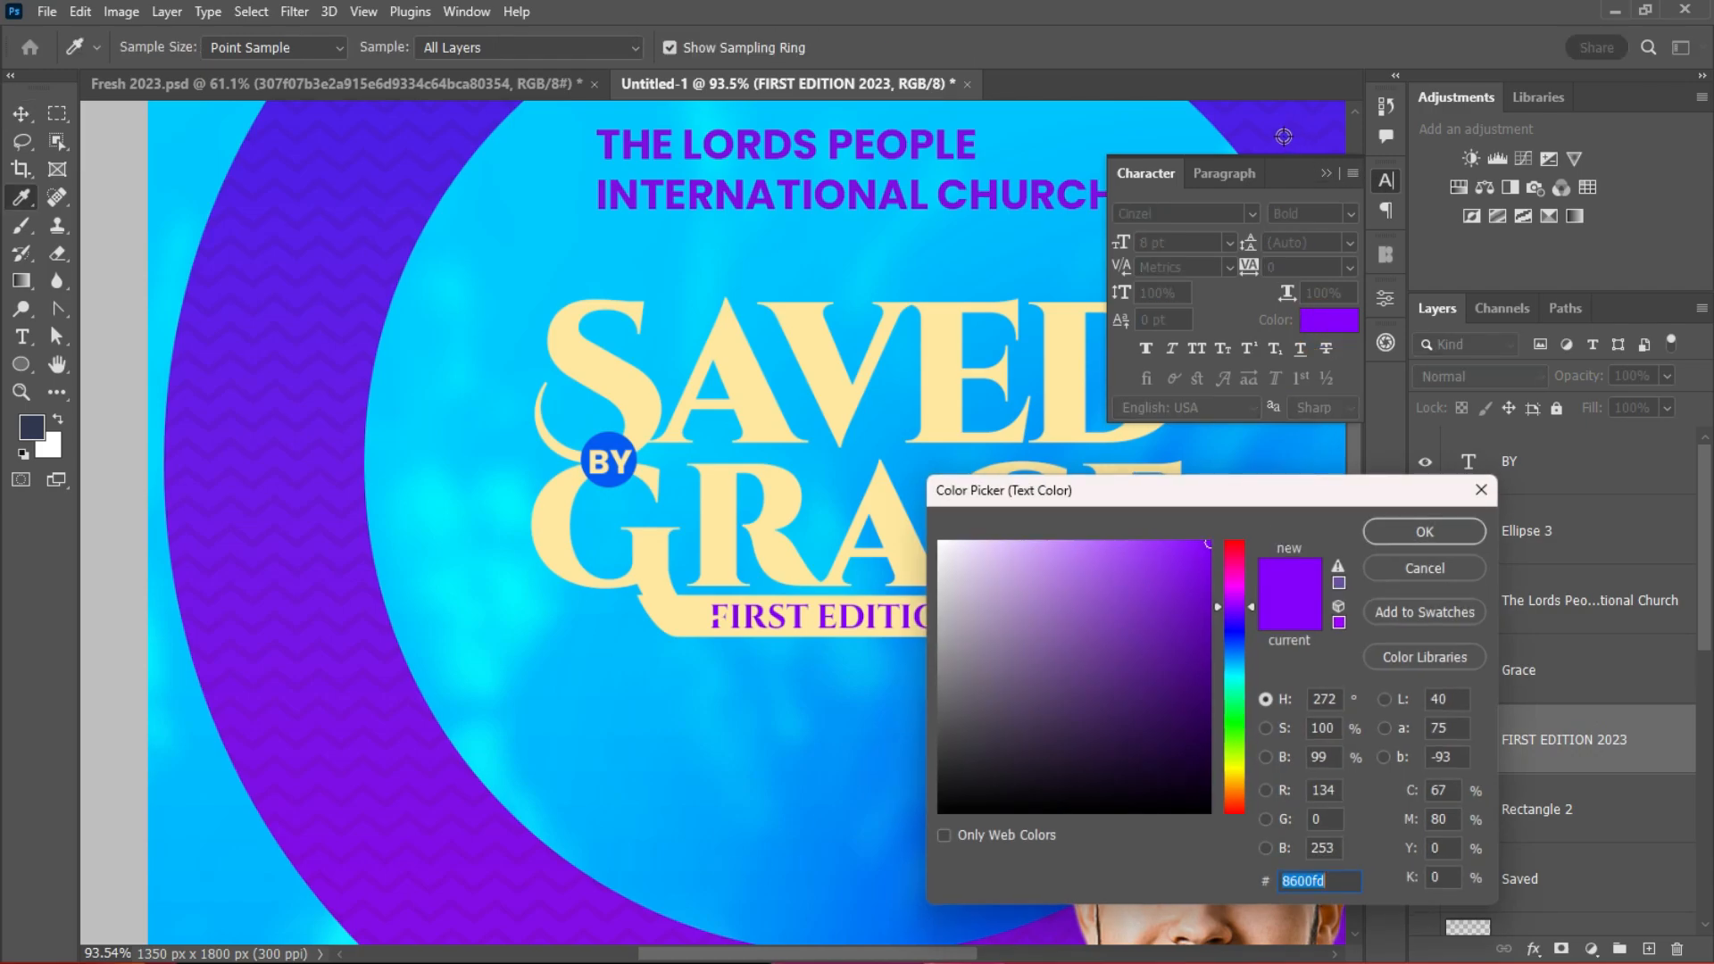
click(318, 175)
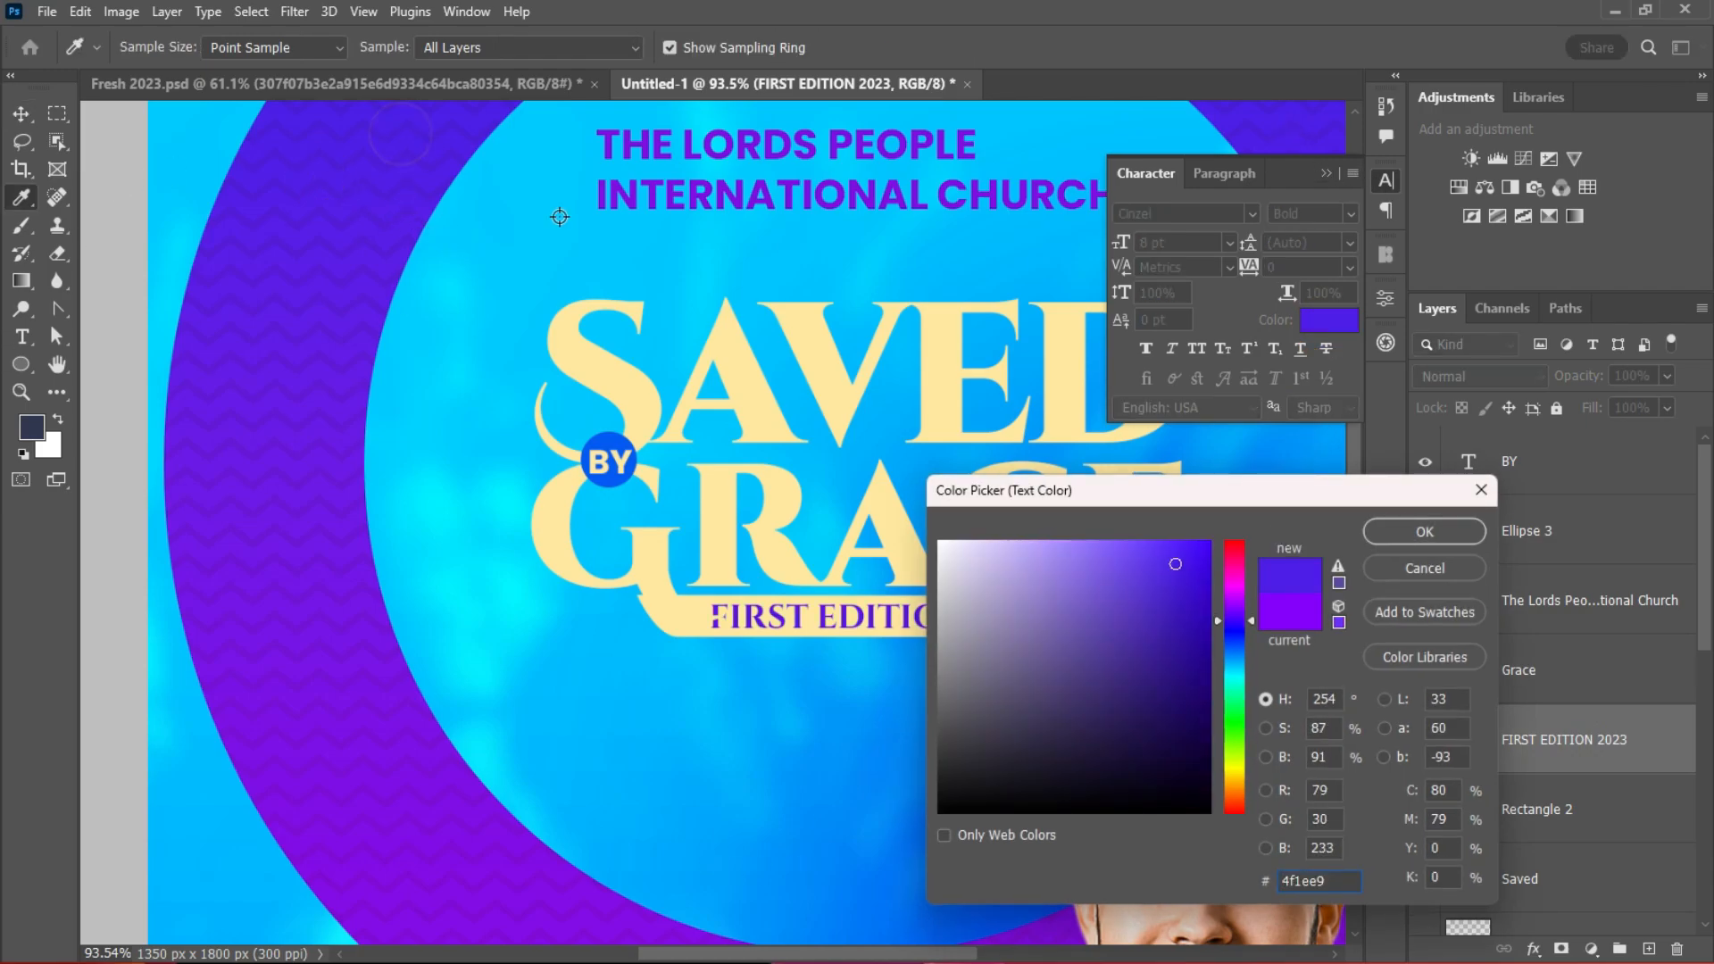
click(1411, 536)
scroll(1098, 653, down, 4)
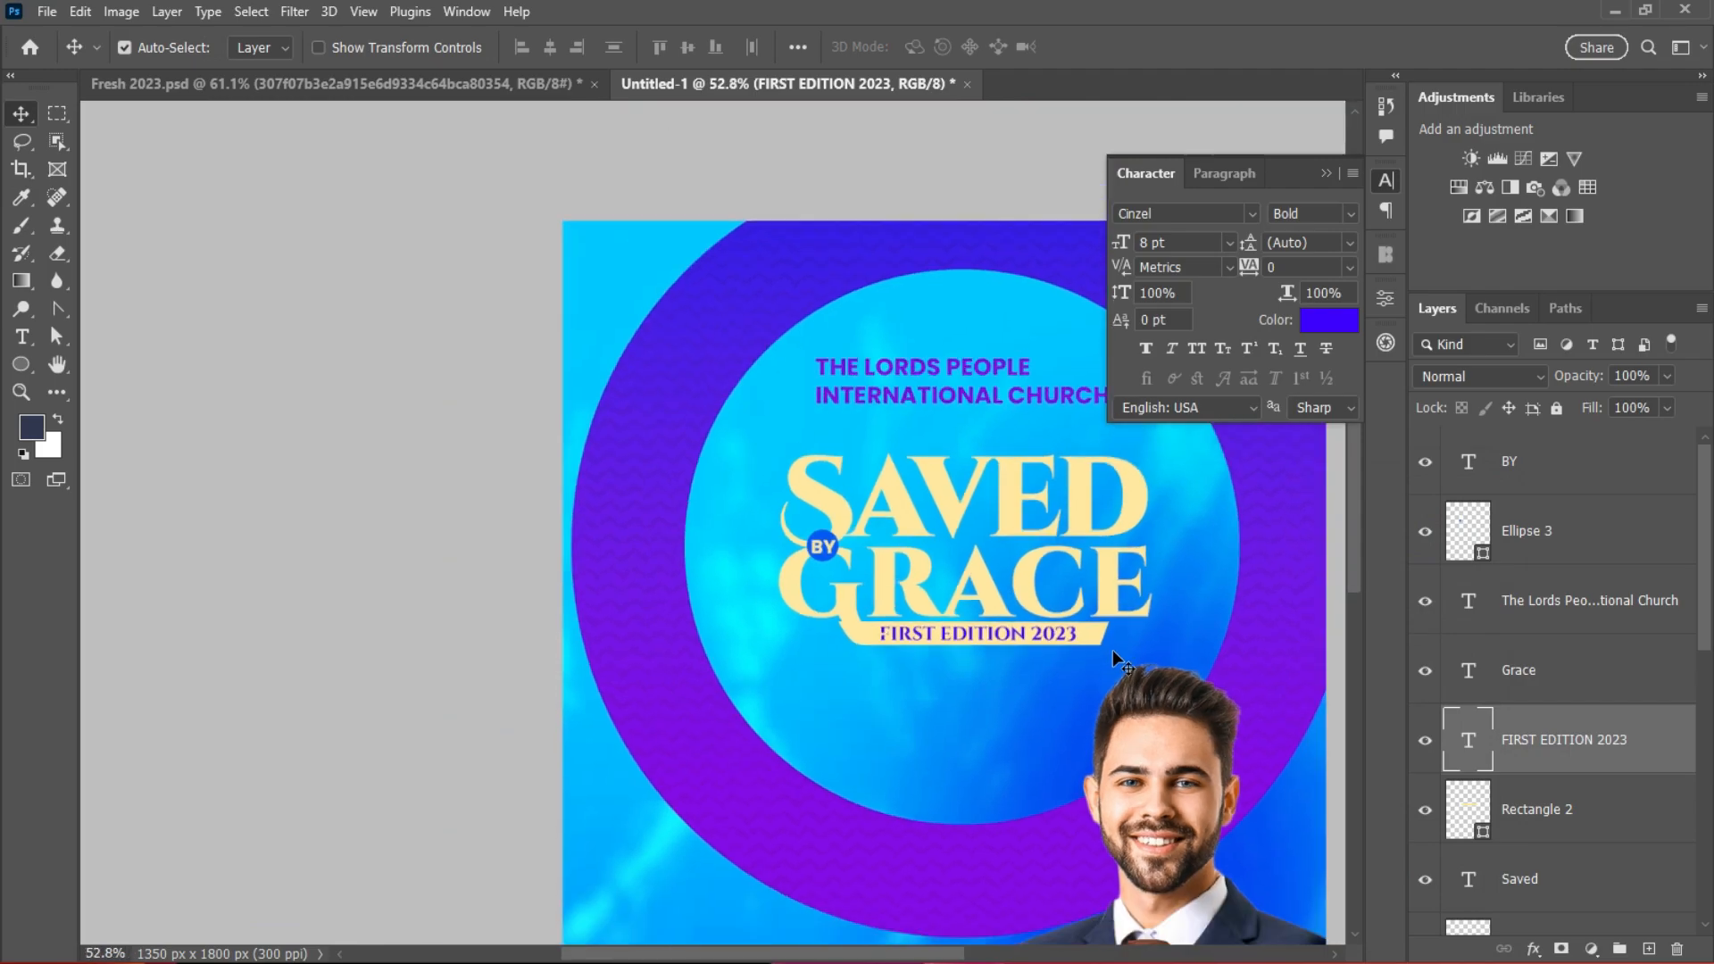
scroll(1160, 625, up, 1)
click(1325, 175)
scroll(1362, 580, down, 5)
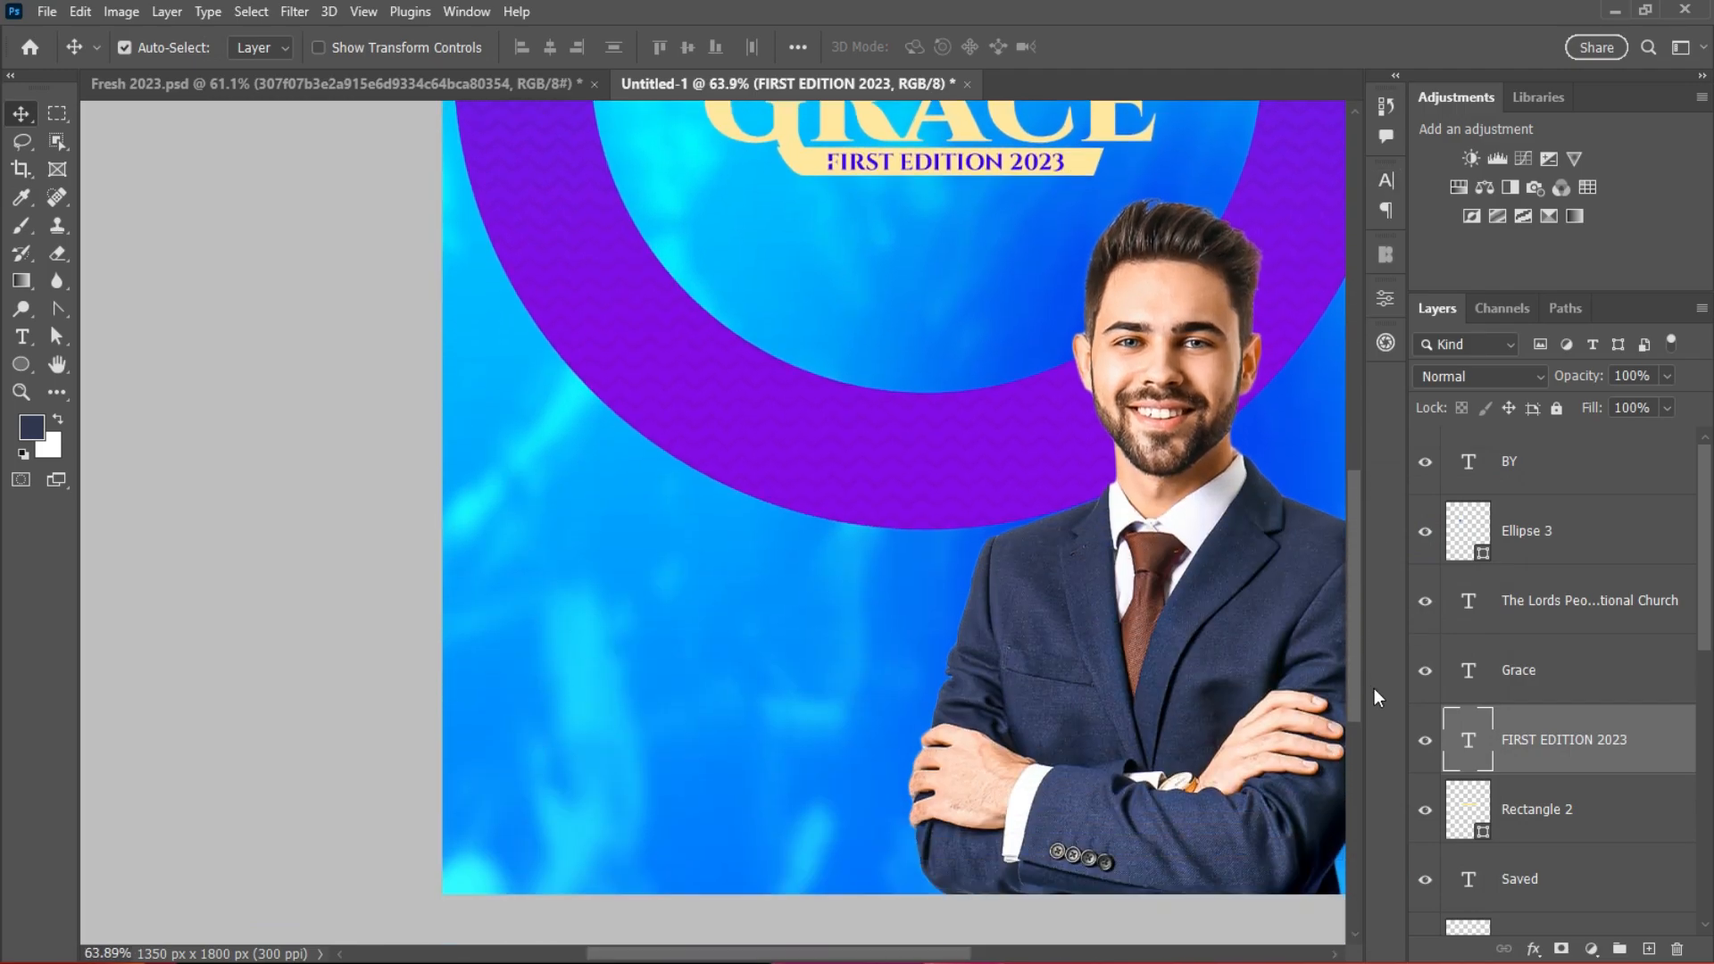
drag(1374, 688, 1374, 690)
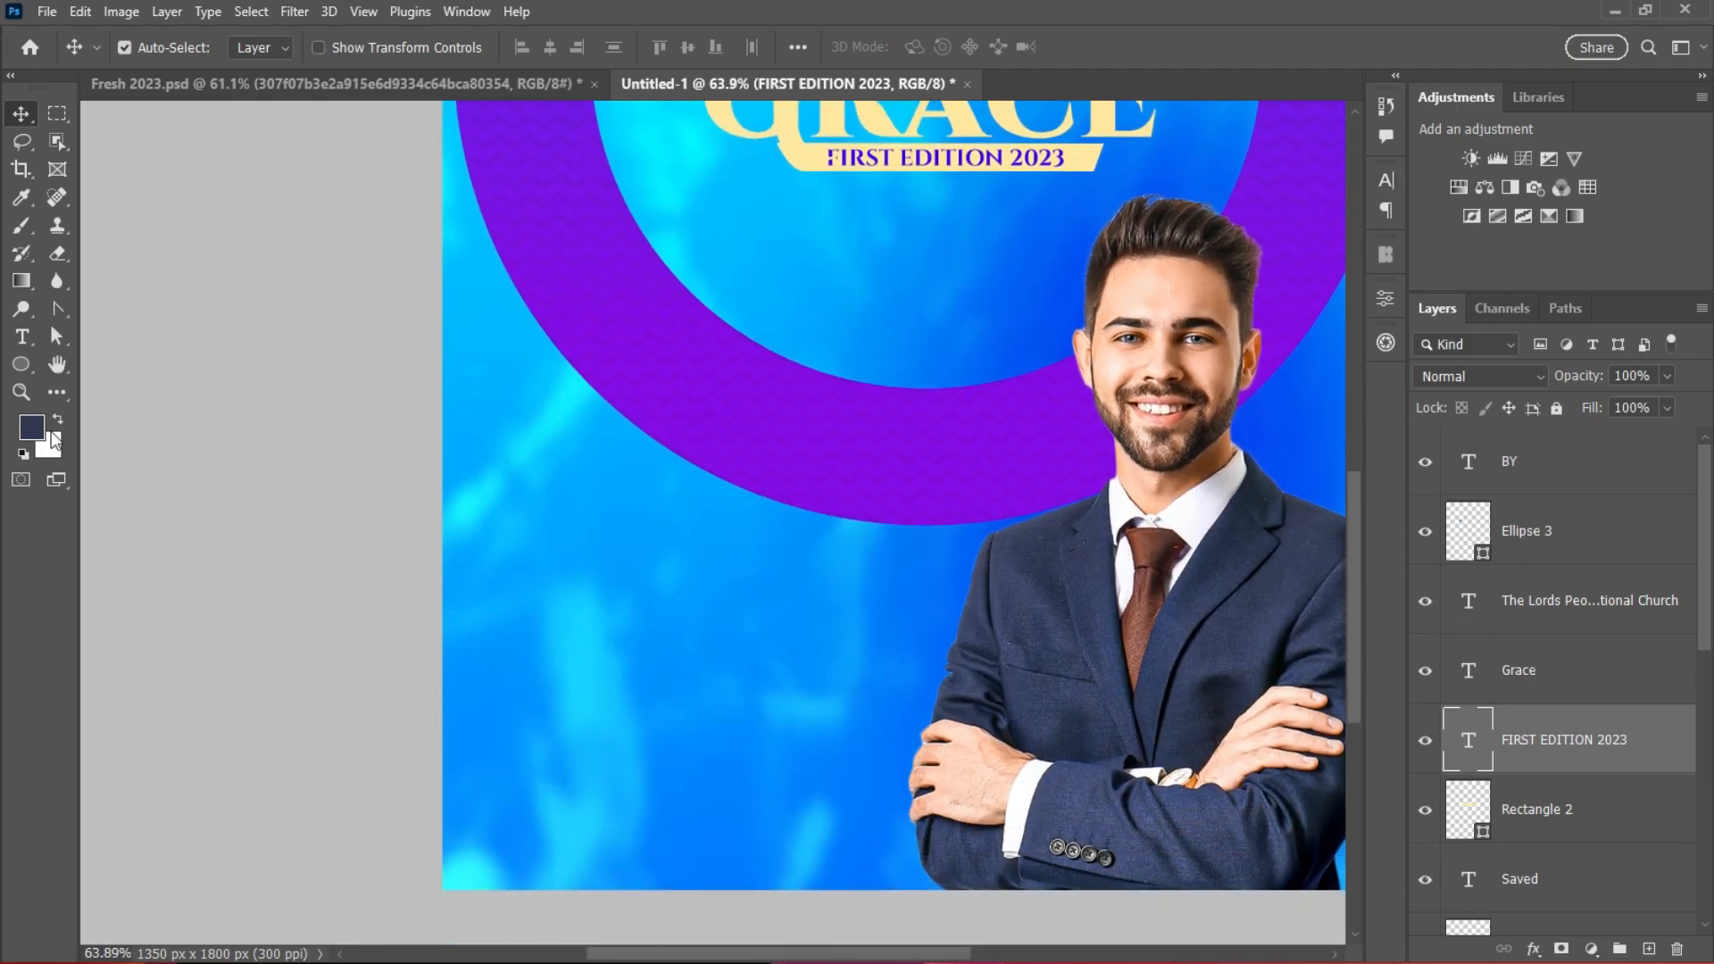
Step: Add white 'EVERY DAY AND' text at the poster's lower left
key(t)
click(572, 626)
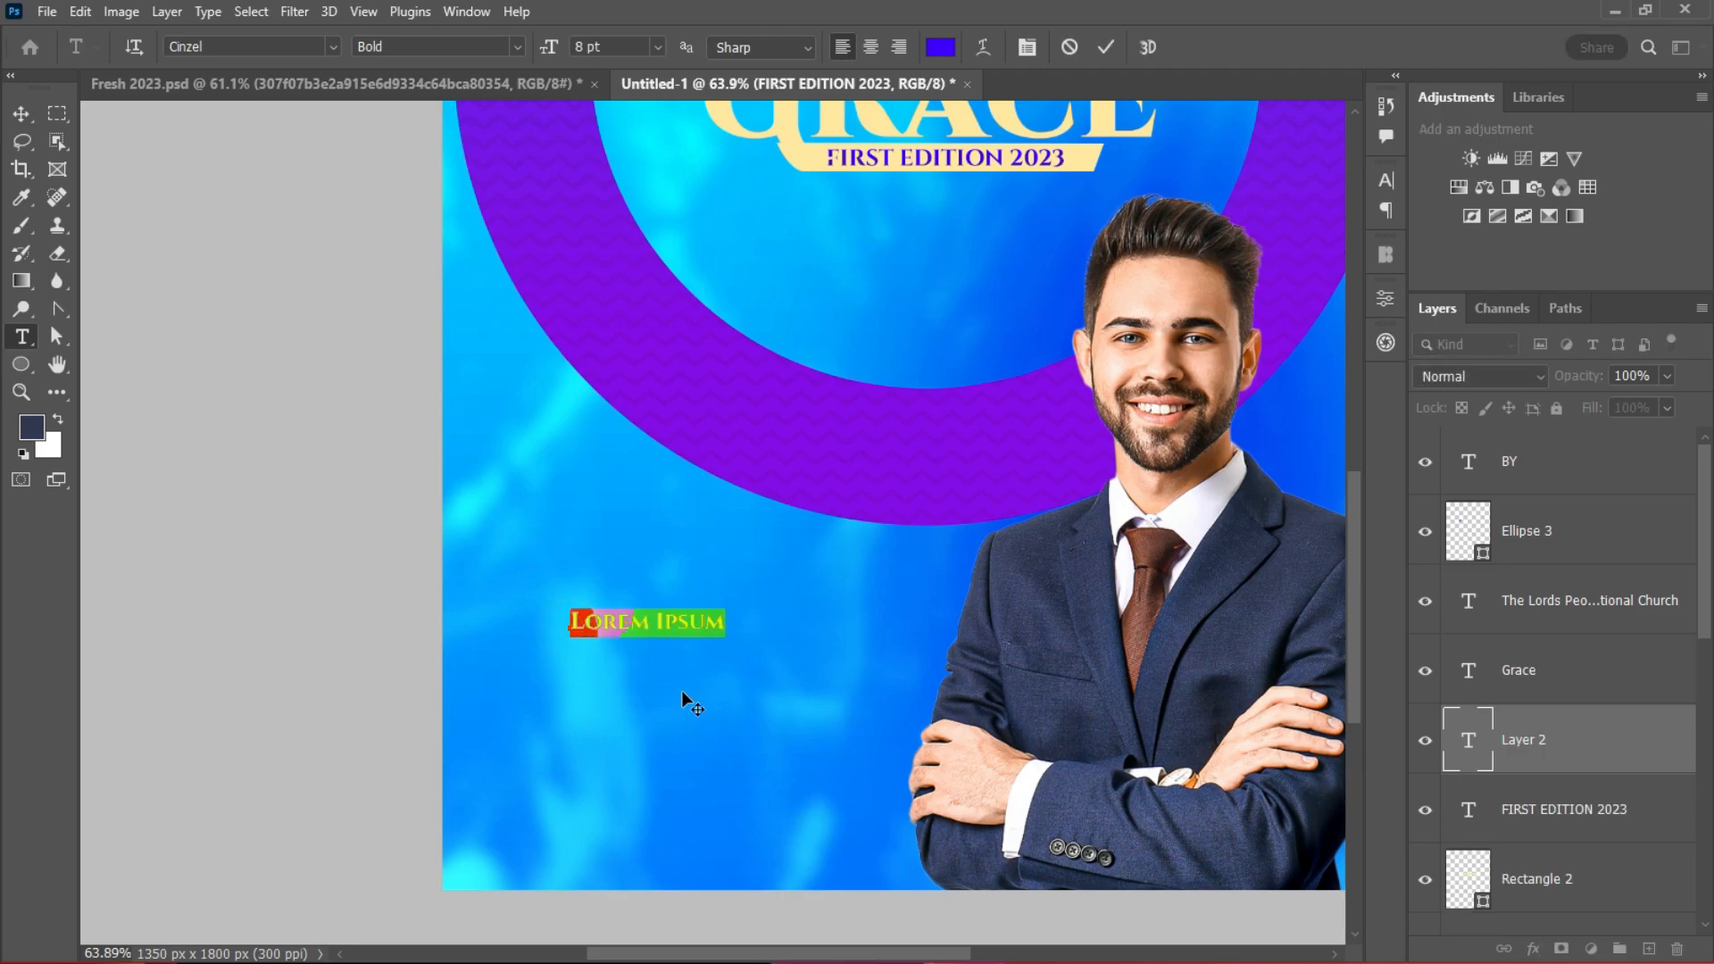
text(EVERY DAY)
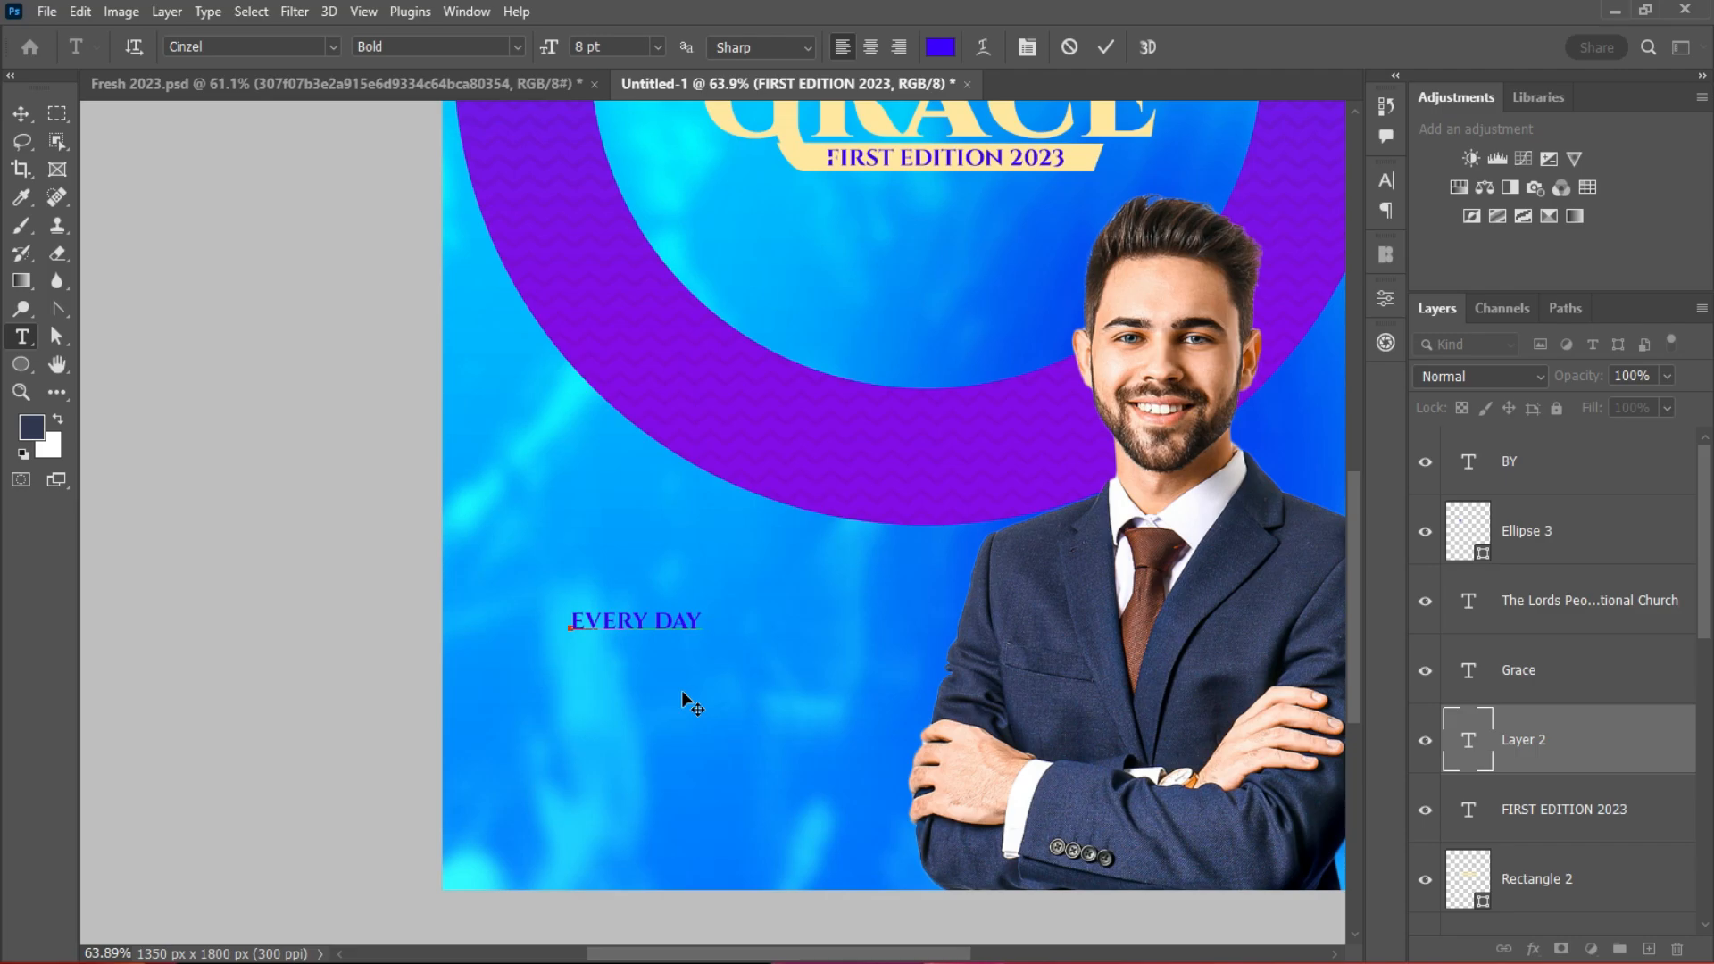
text( AND)
click(1105, 47)
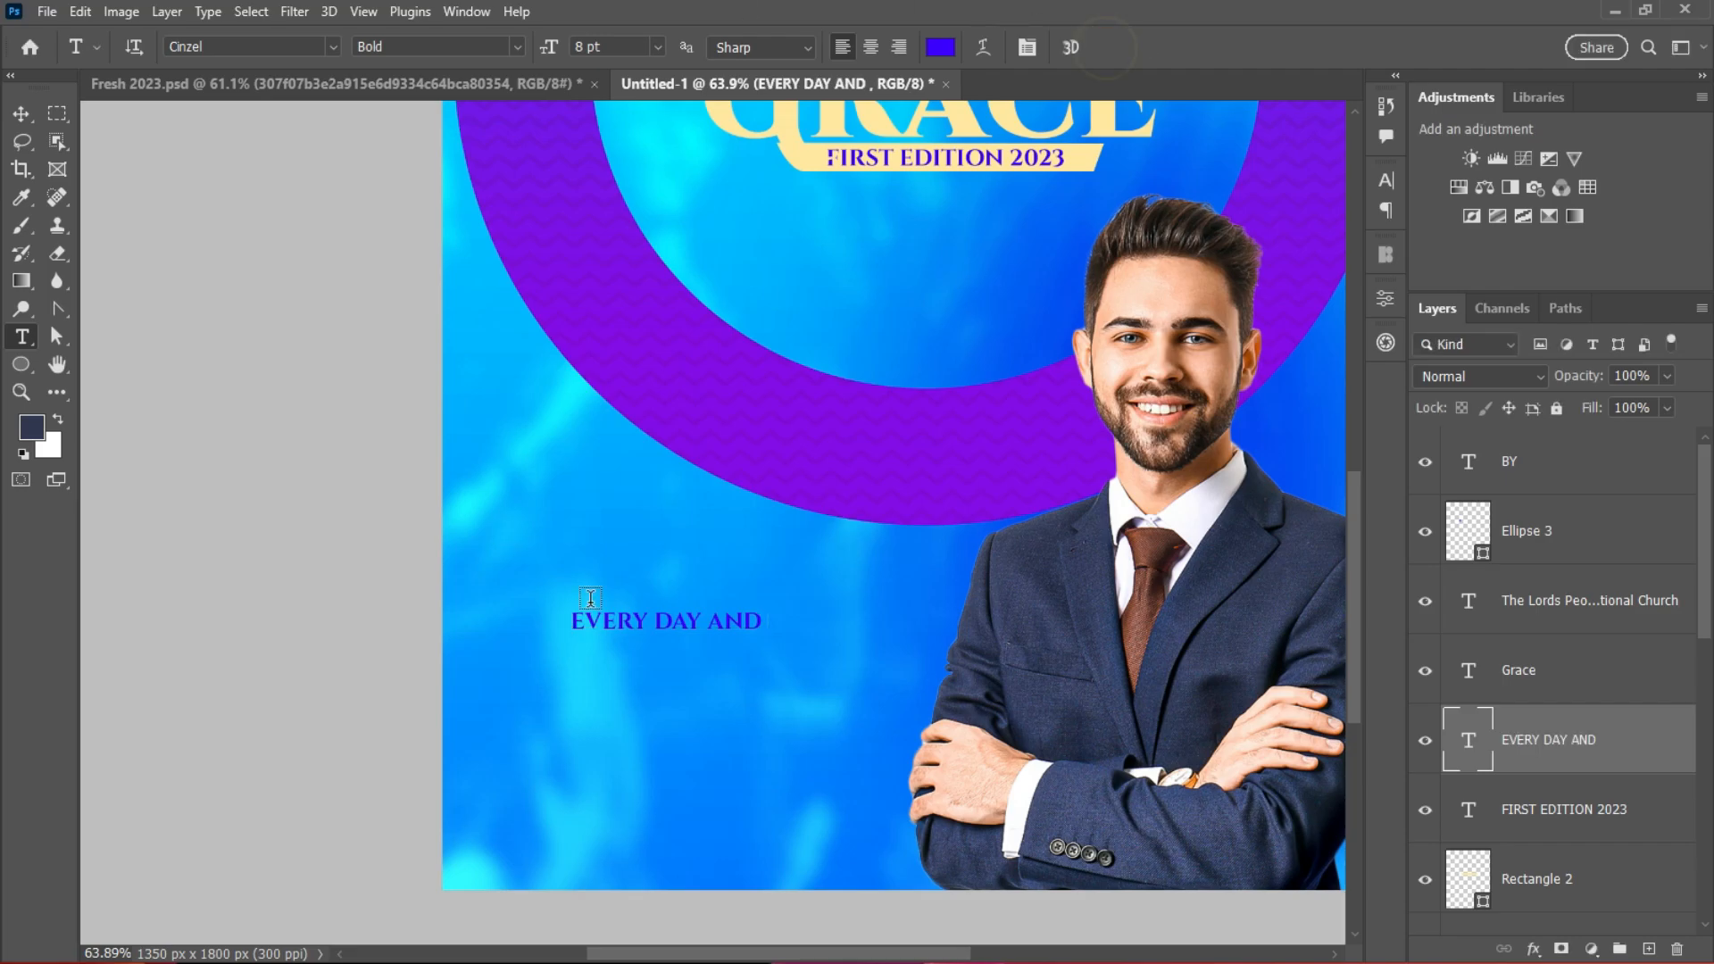
click(22, 113)
click(1386, 180)
click(1325, 325)
drag(972, 571, 938, 540)
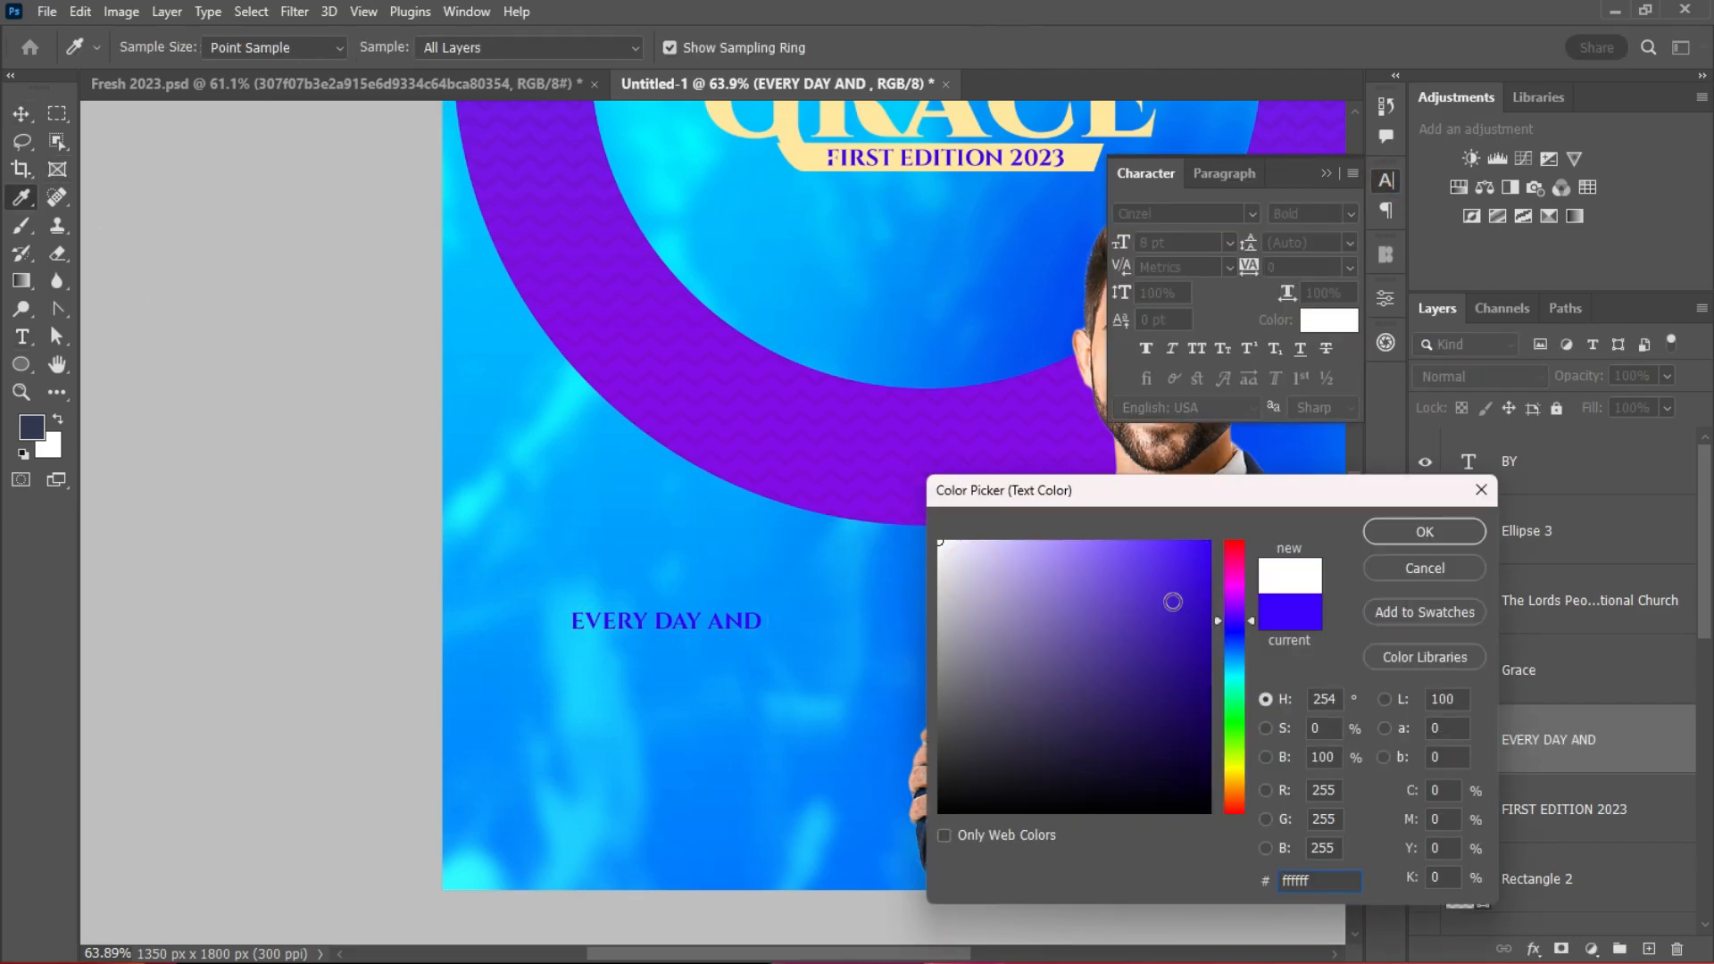
click(1424, 531)
scroll(672, 632, up, 4)
drag(672, 630, 780, 666)
Step: Add a second text line reading 'SUNDAYS' below it
key(Return)
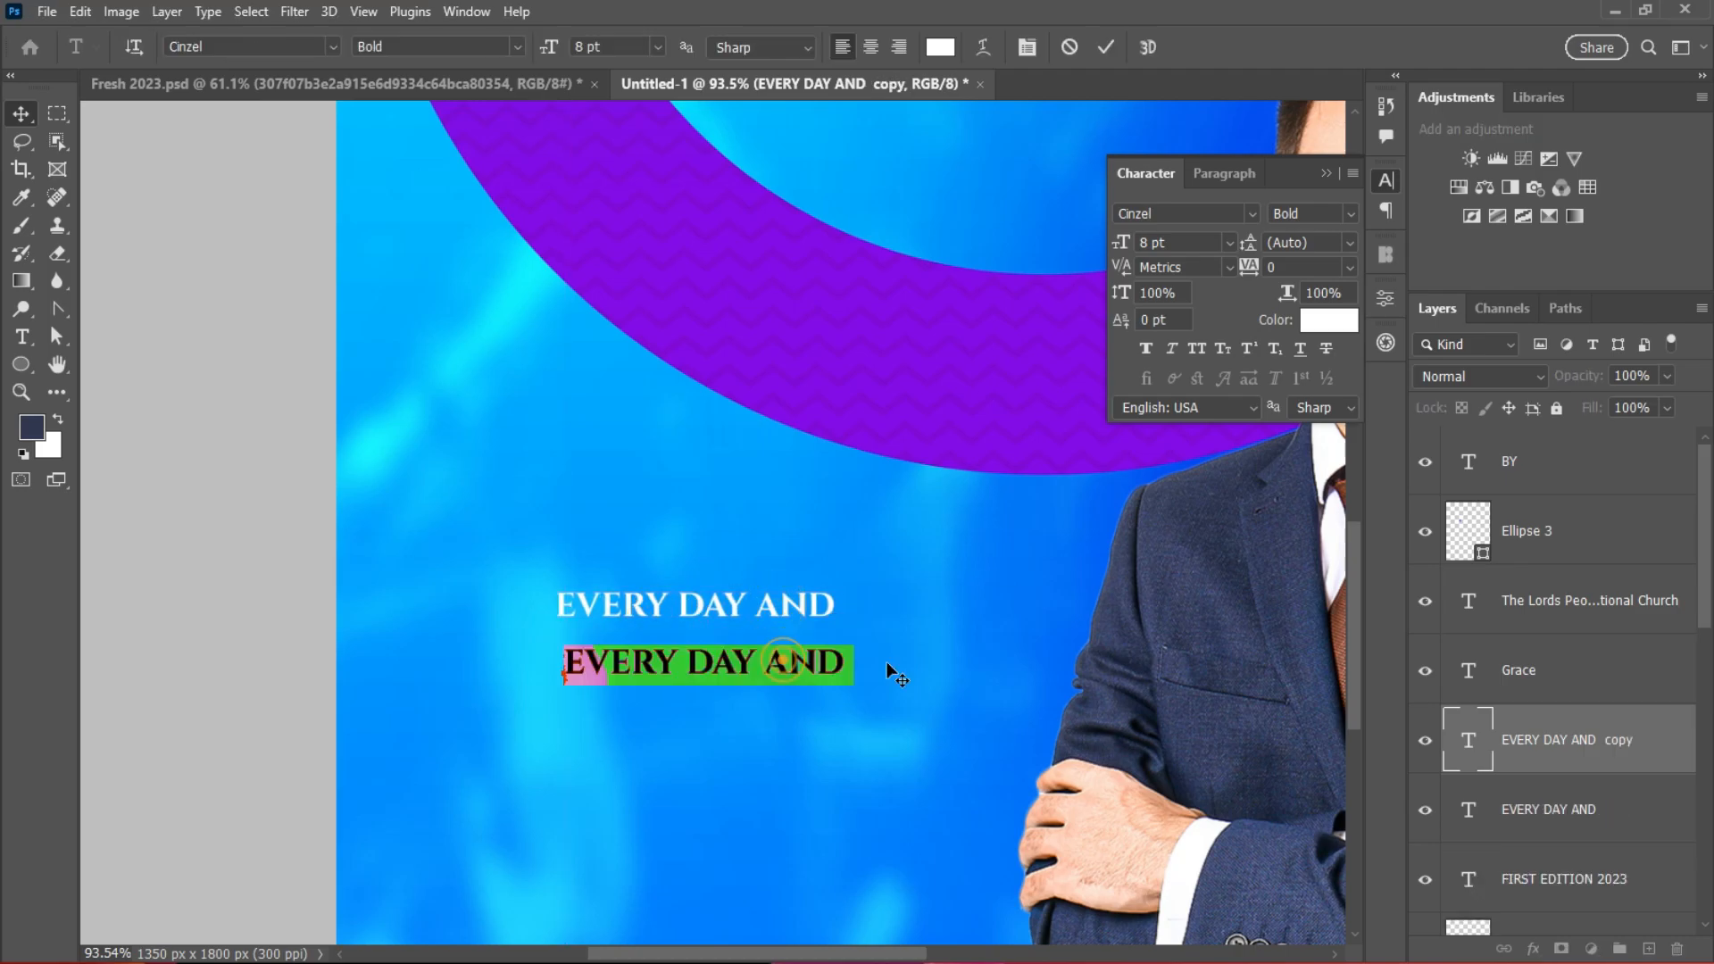
text(SUNDAYS)
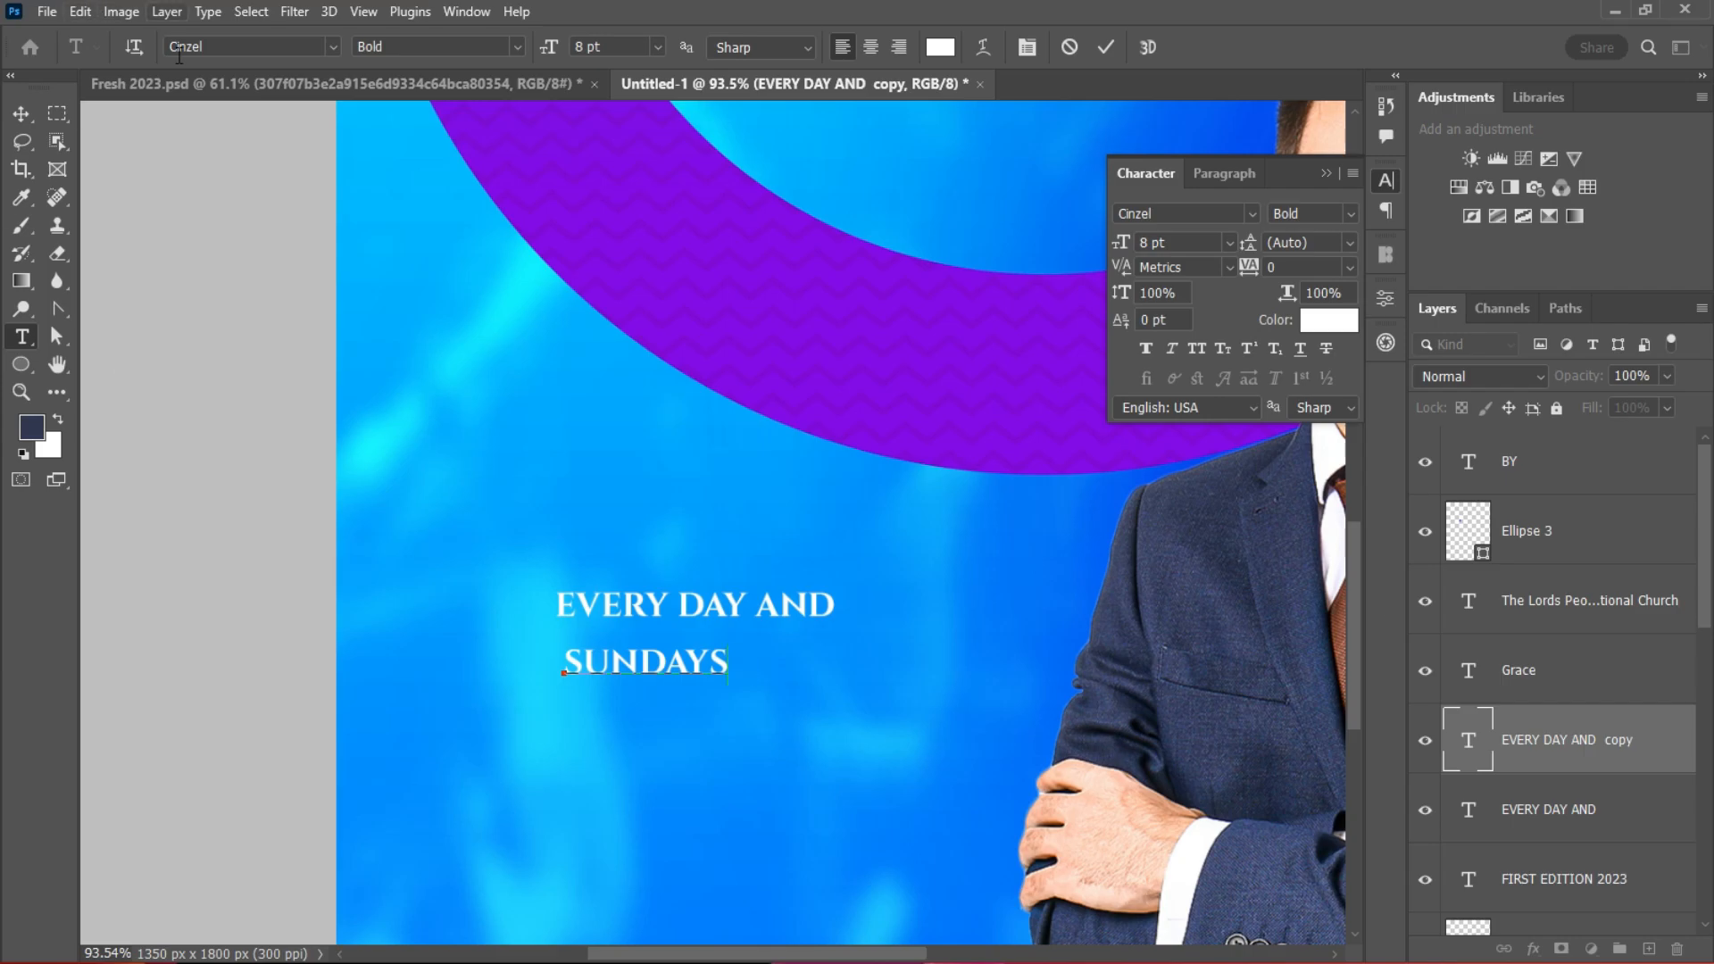
click(30, 113)
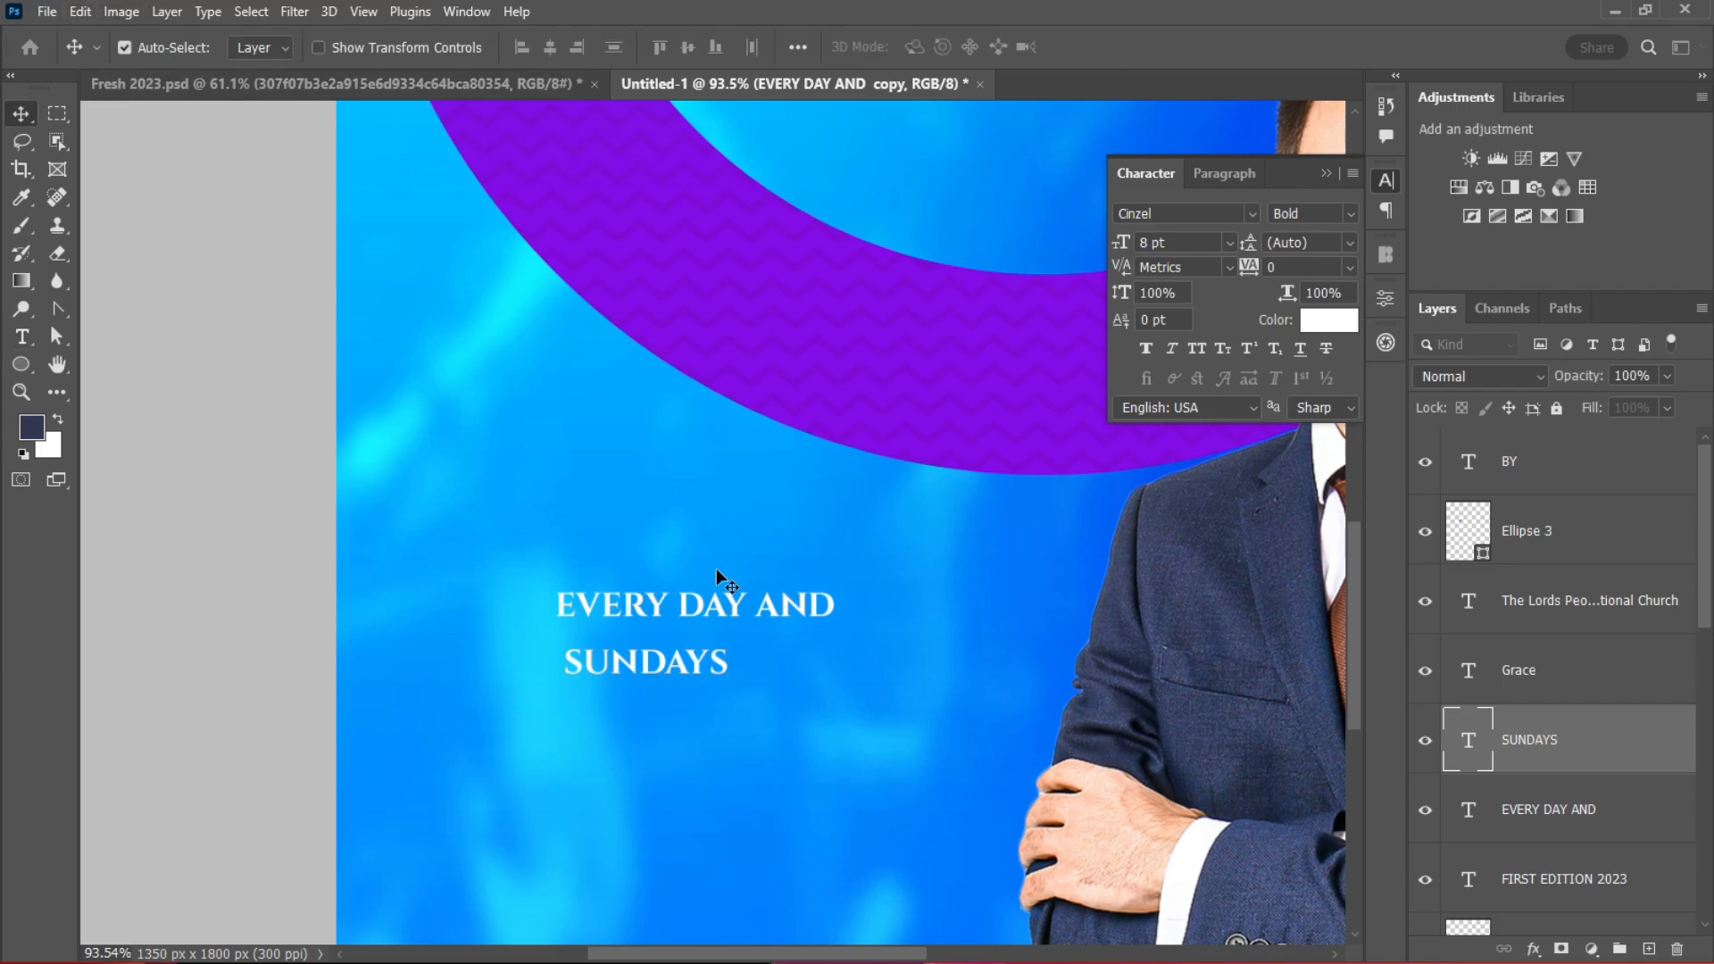
double_click(695, 657)
click(1106, 43)
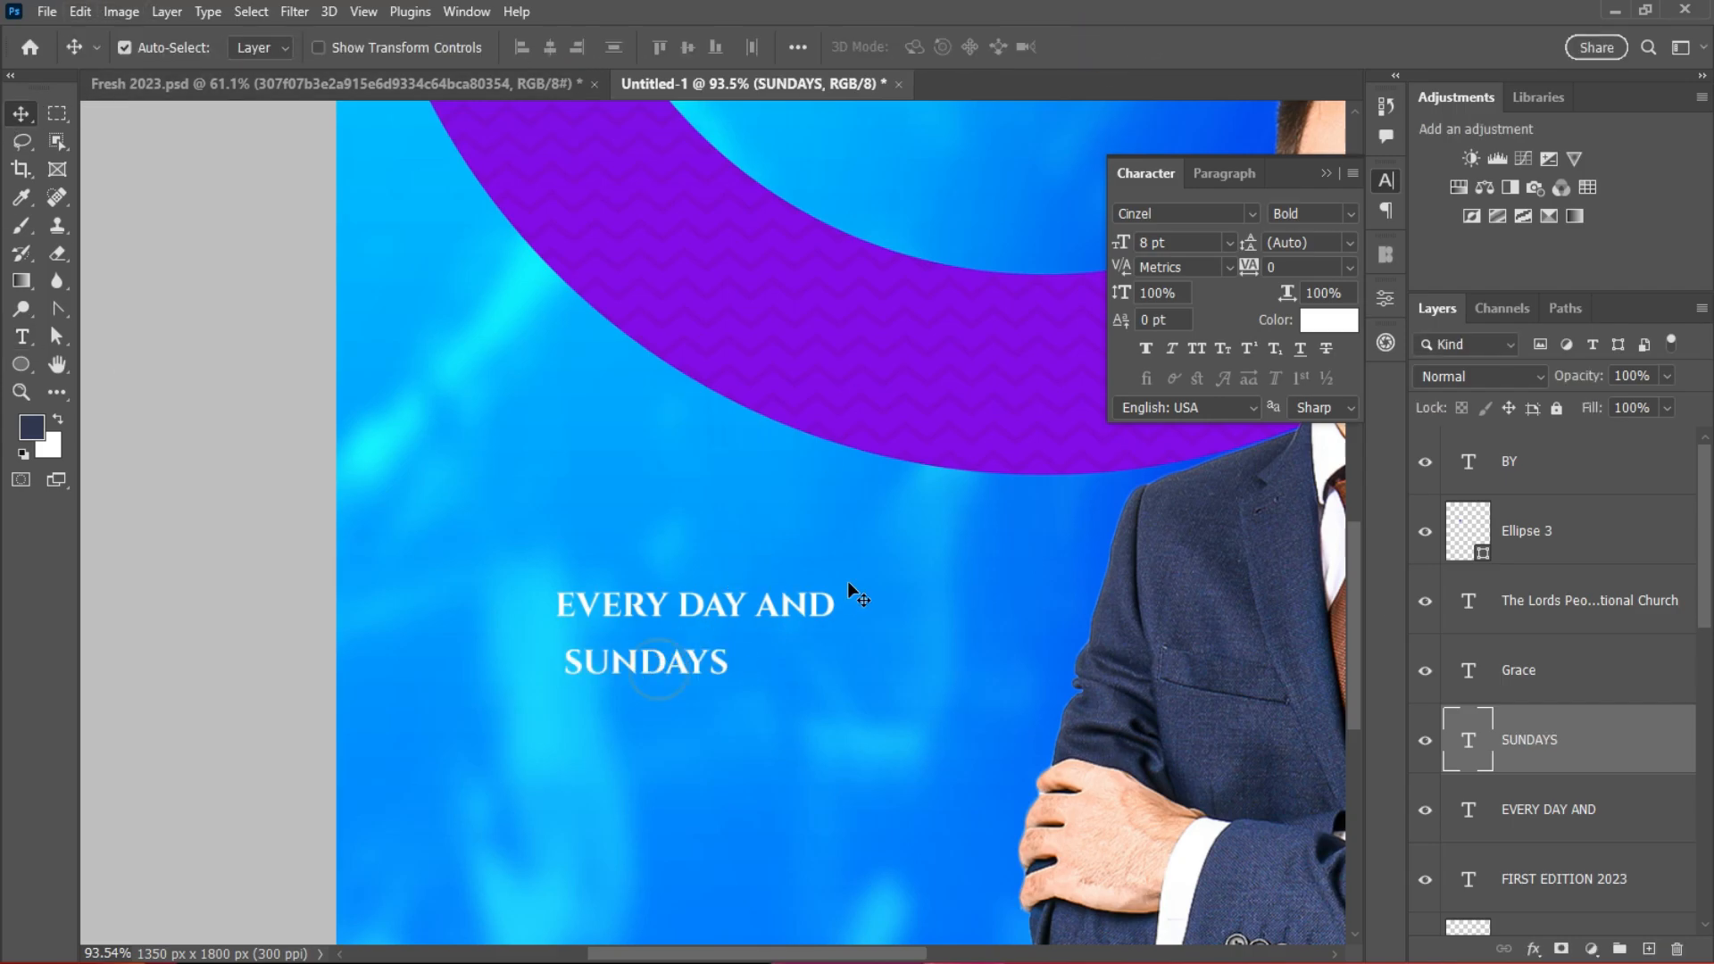
Step: Scale SUNDAYS to about 231%, centred, and widen EVERY DAY AND to match
key(ctrl+t)
drag(728, 684, 936, 680)
drag(828, 676, 812, 674)
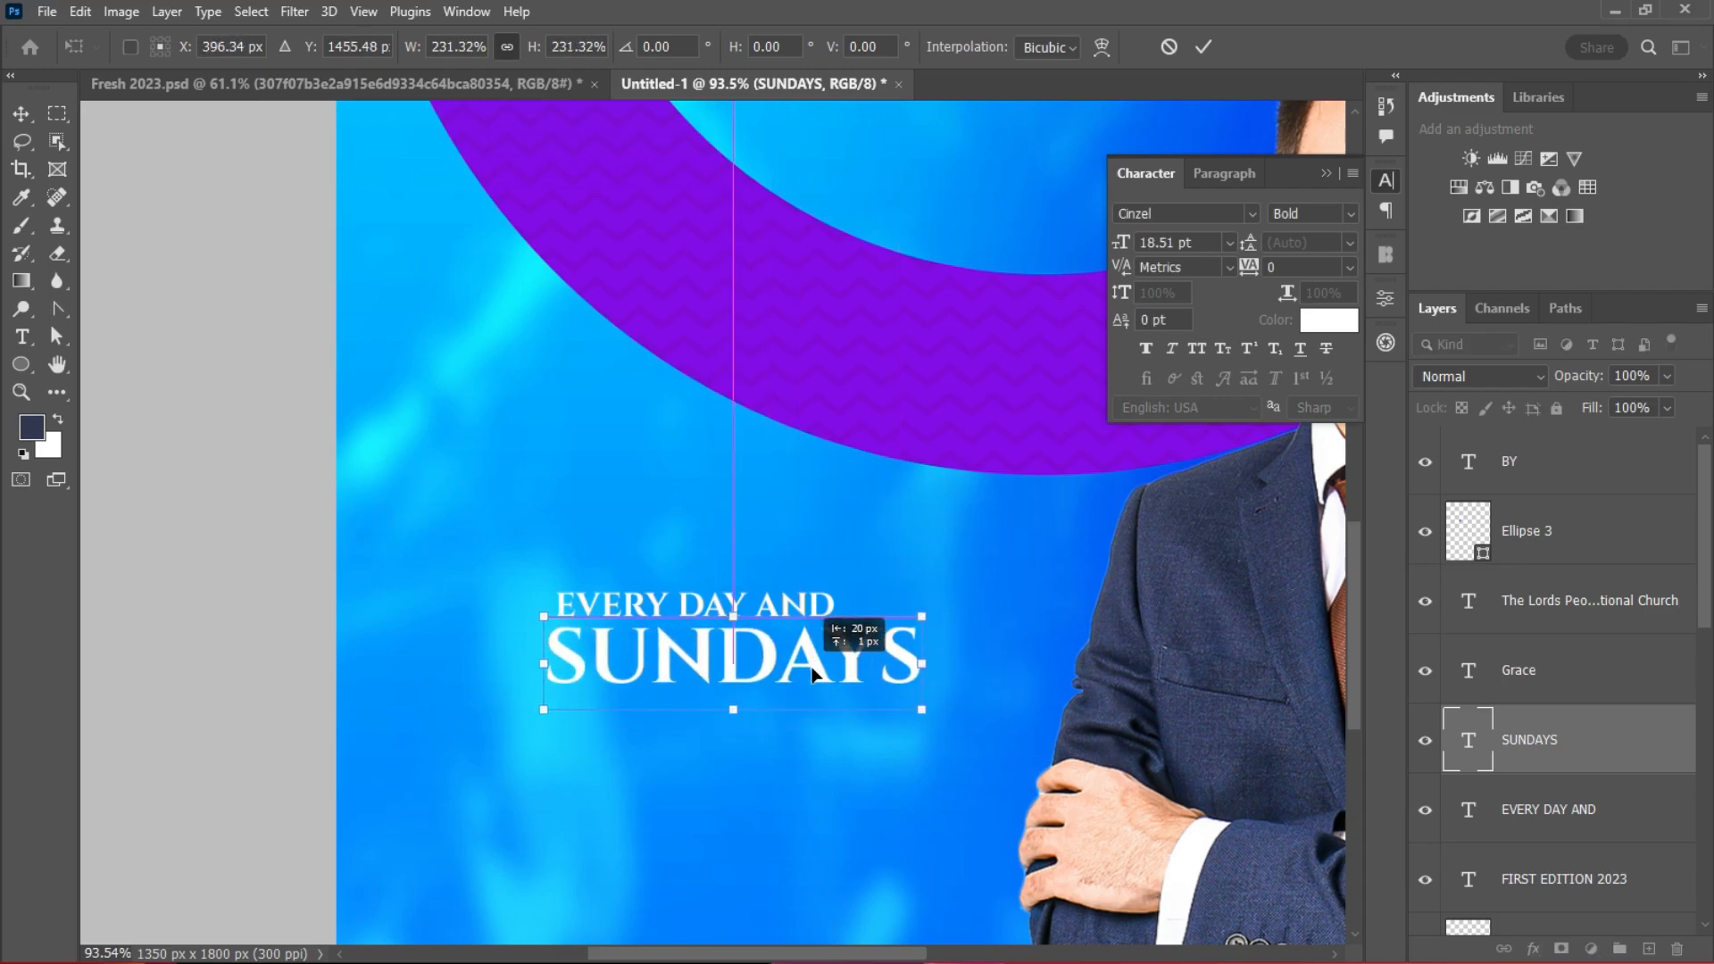
click(1203, 47)
scroll(727, 589, up, 2)
click(712, 603)
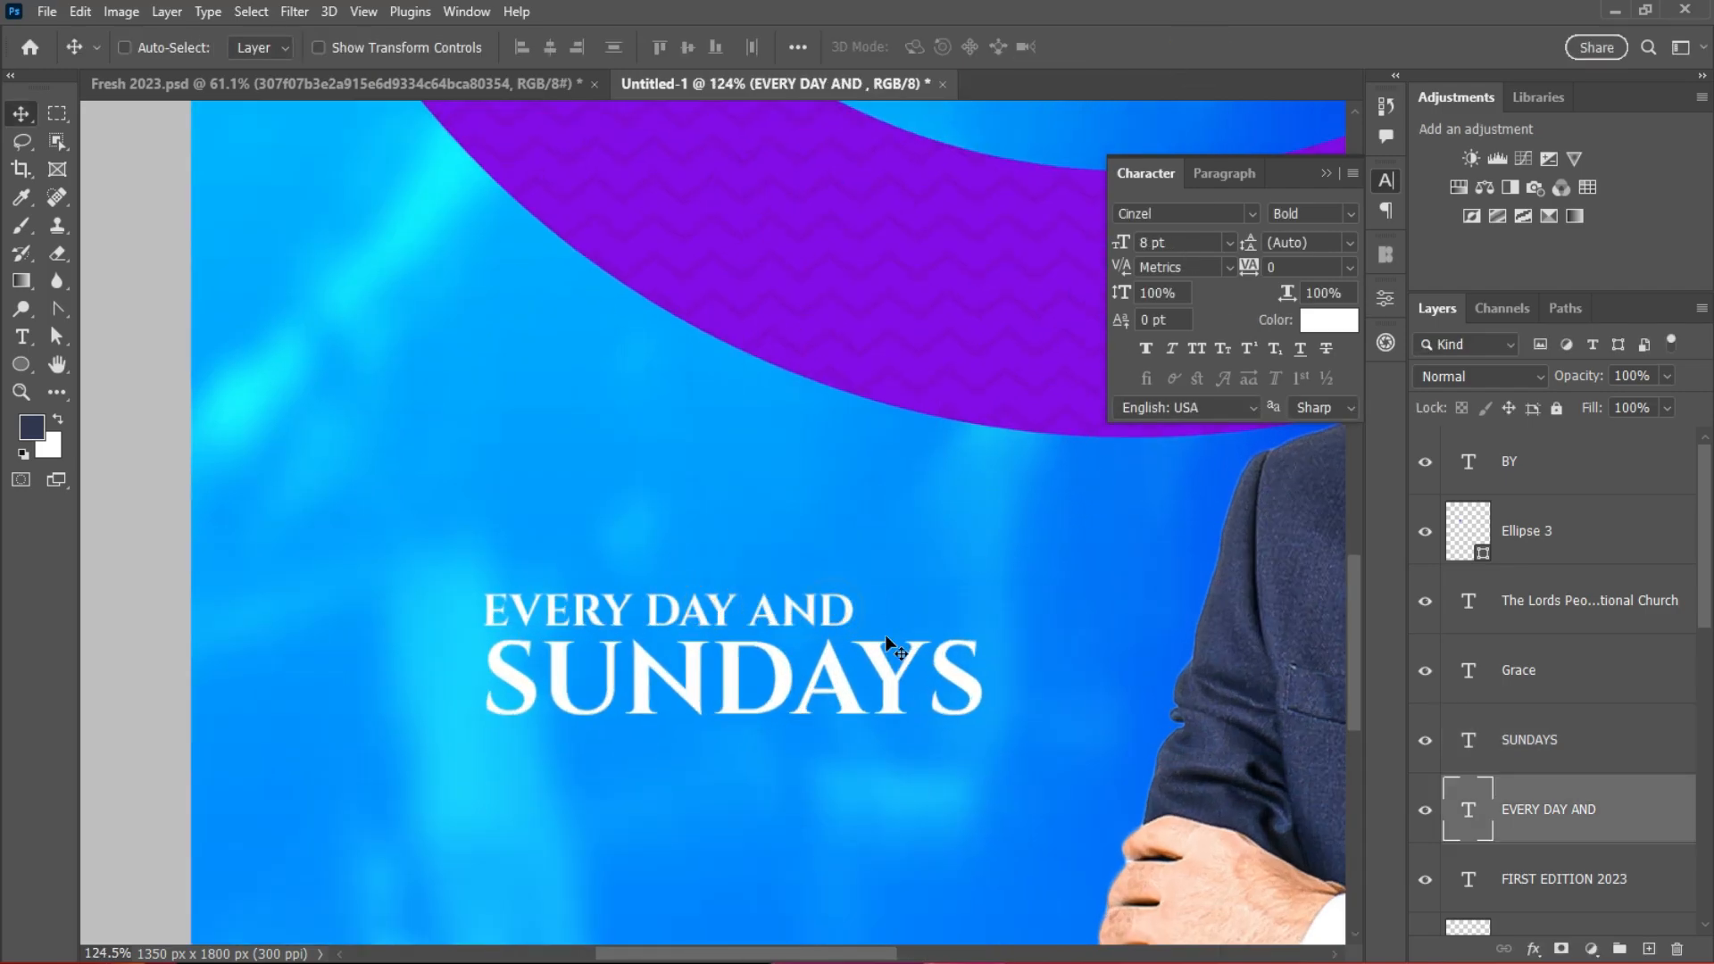
key(ctrl+t)
drag(871, 611, 998, 612)
click(1203, 47)
Step: Select both tagline lines and enlarge them together to about 130%
scroll(803, 661, down, 3)
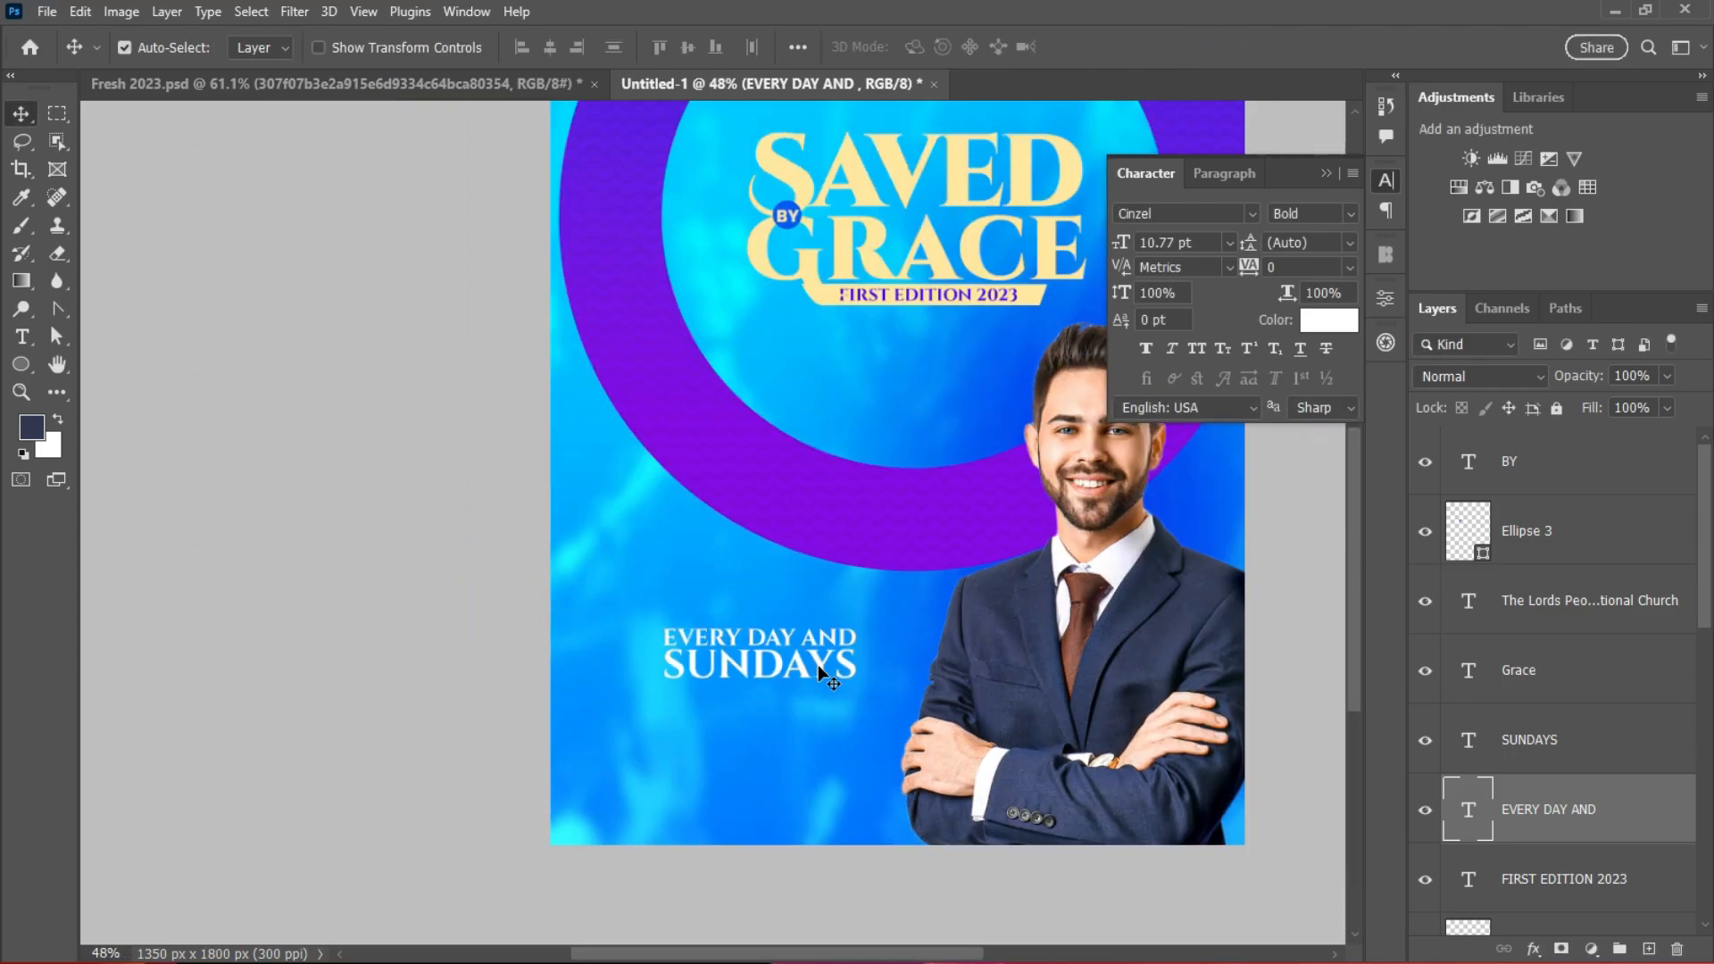
scroll(848, 674, up, 1)
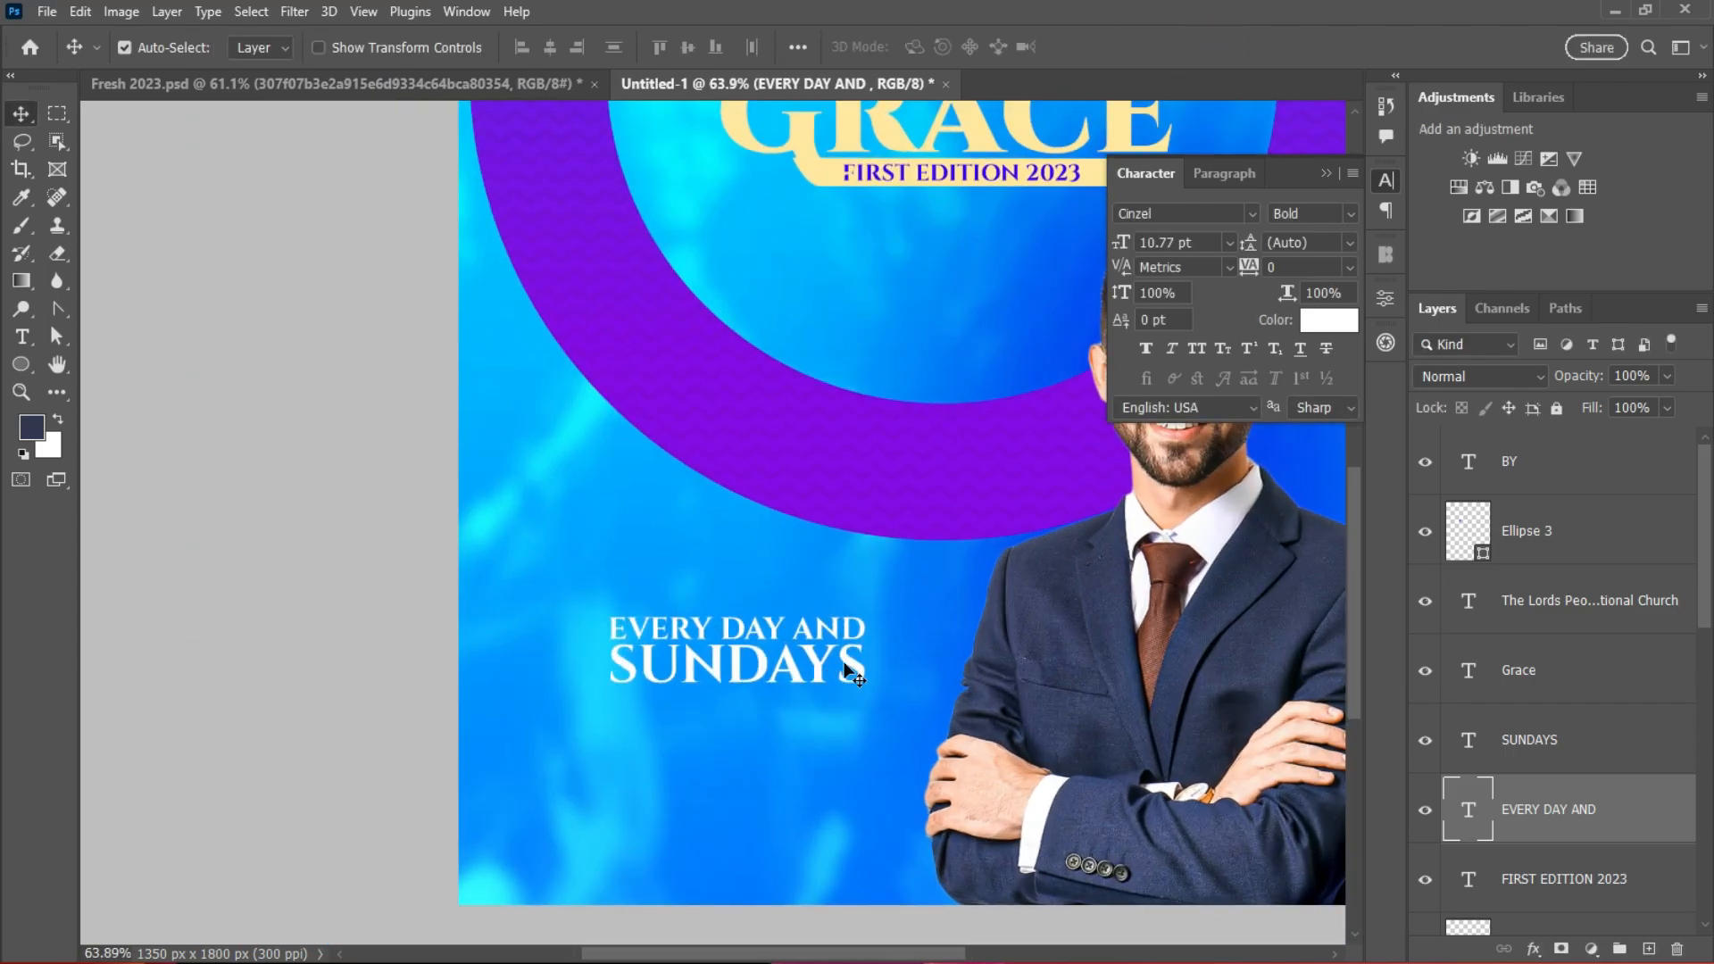
ctrl+click(1586, 747)
key(ctrl+t)
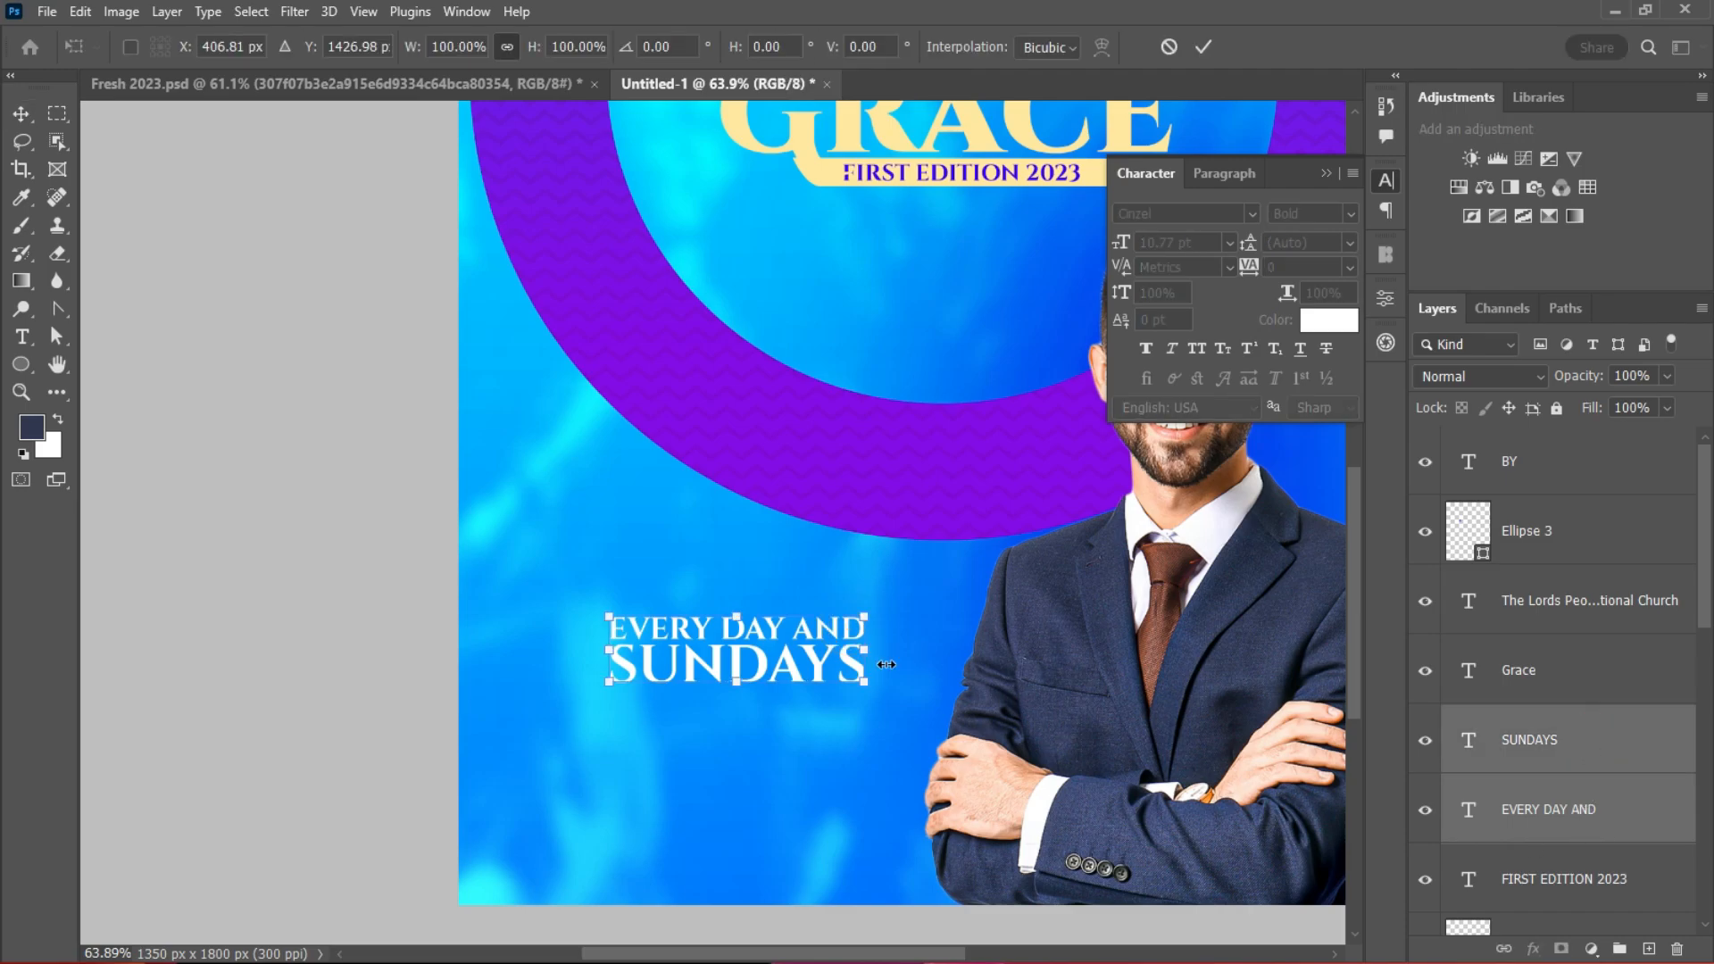
drag(875, 665, 833, 672)
click(1200, 46)
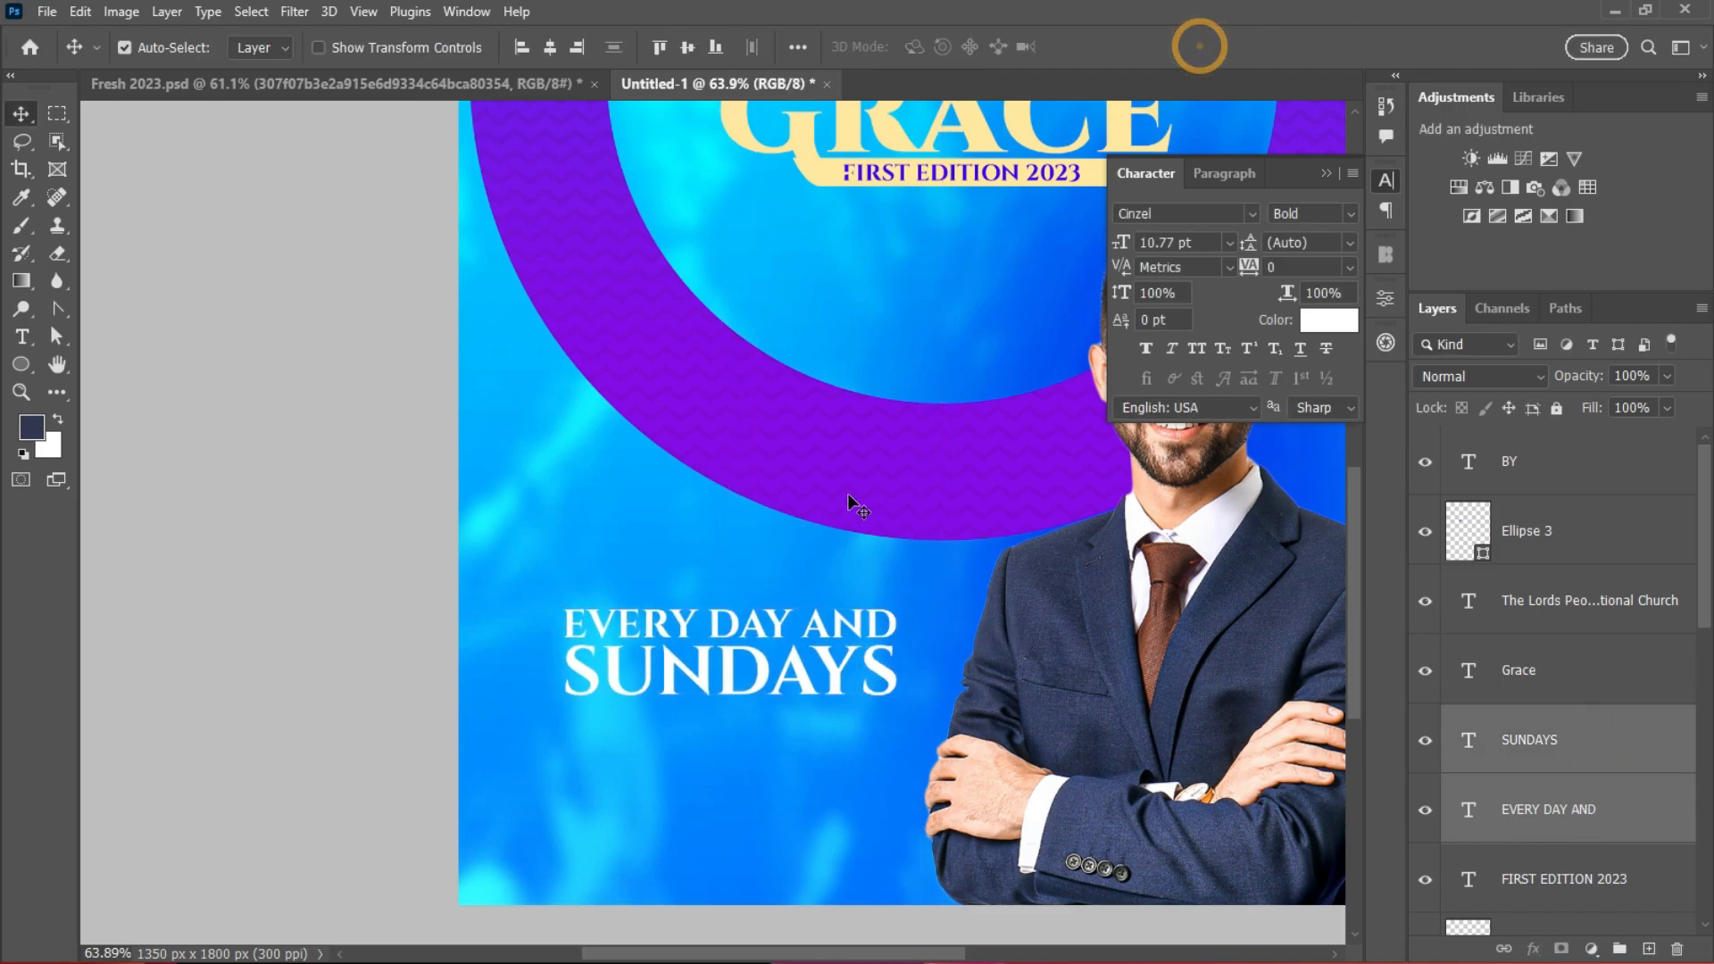
scroll(853, 535, down, 4)
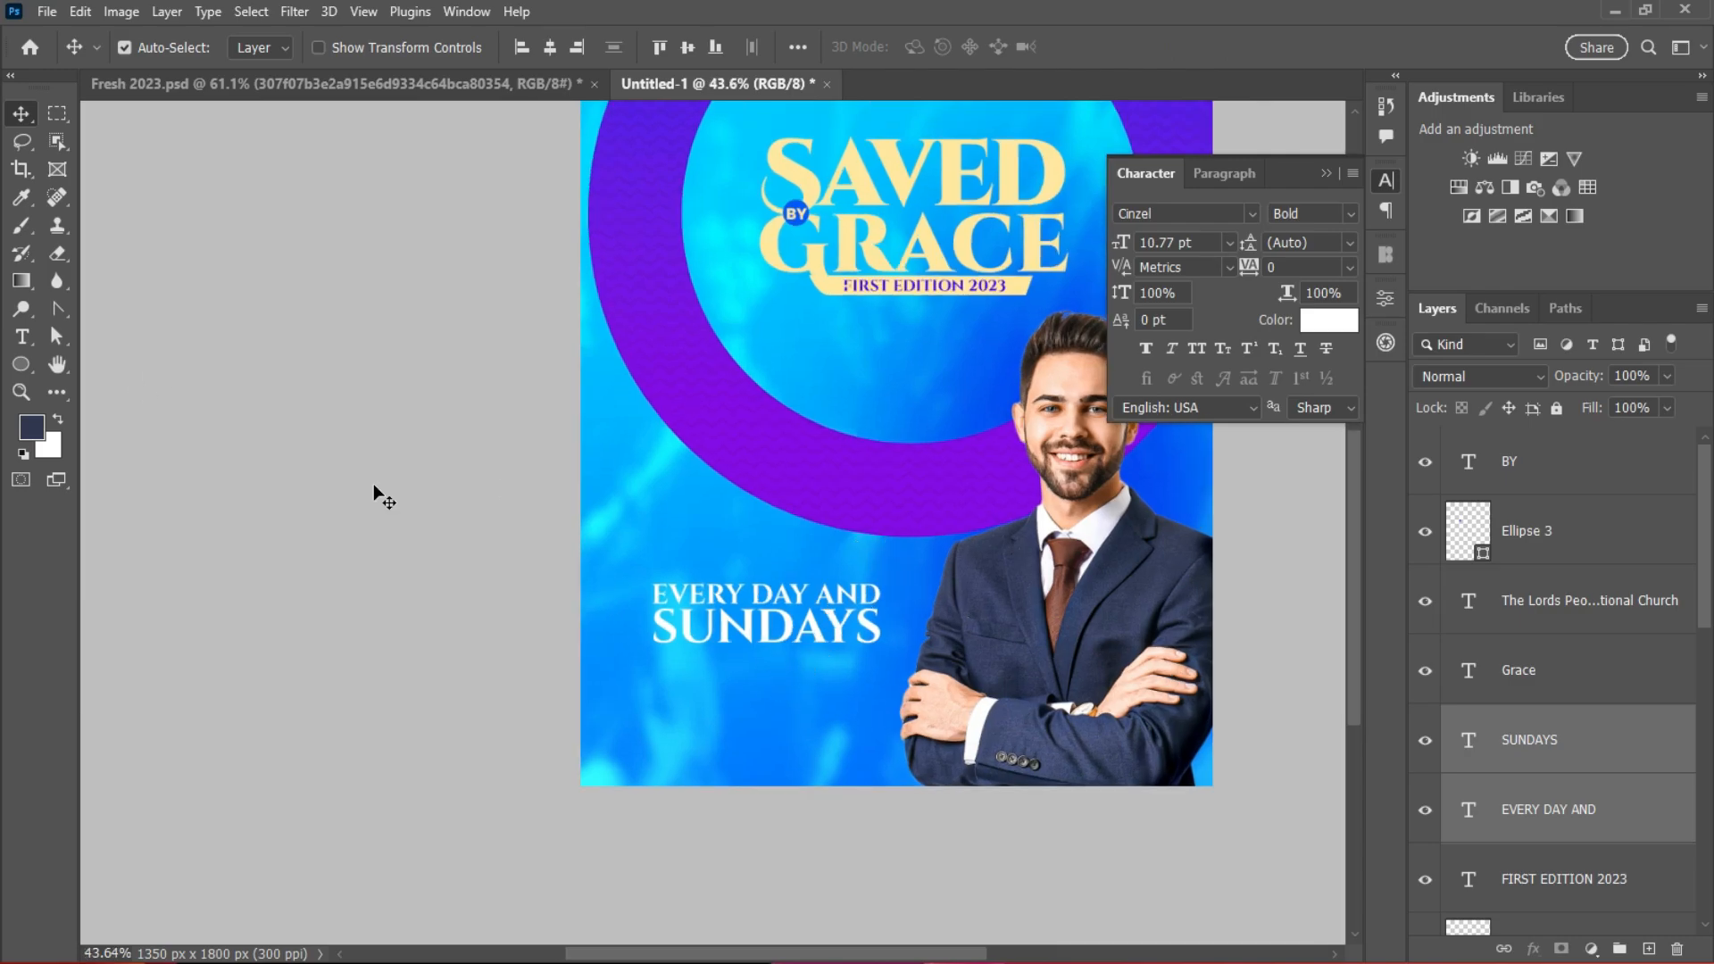
Step: Add the text 'LIVE ON OUR SOCIAL MEDIA' and move it beneath SUNDAYS
click(22, 337)
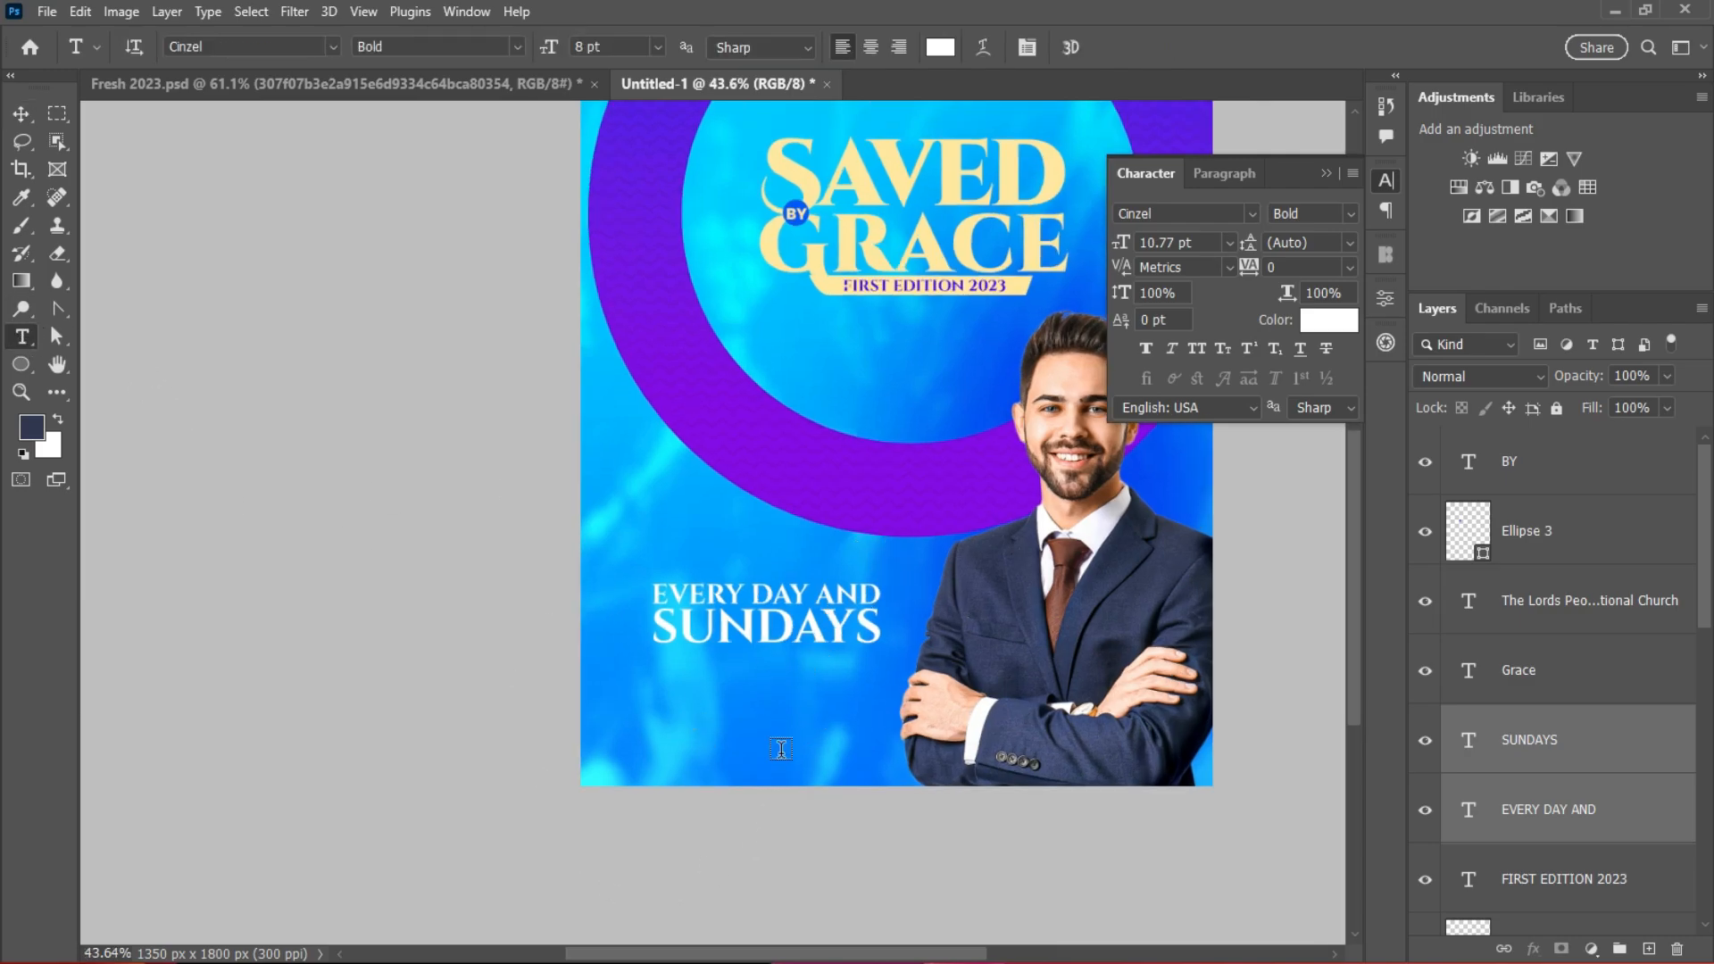
click(697, 725)
text(LIVE ON OUR SOCIAL MEDI)
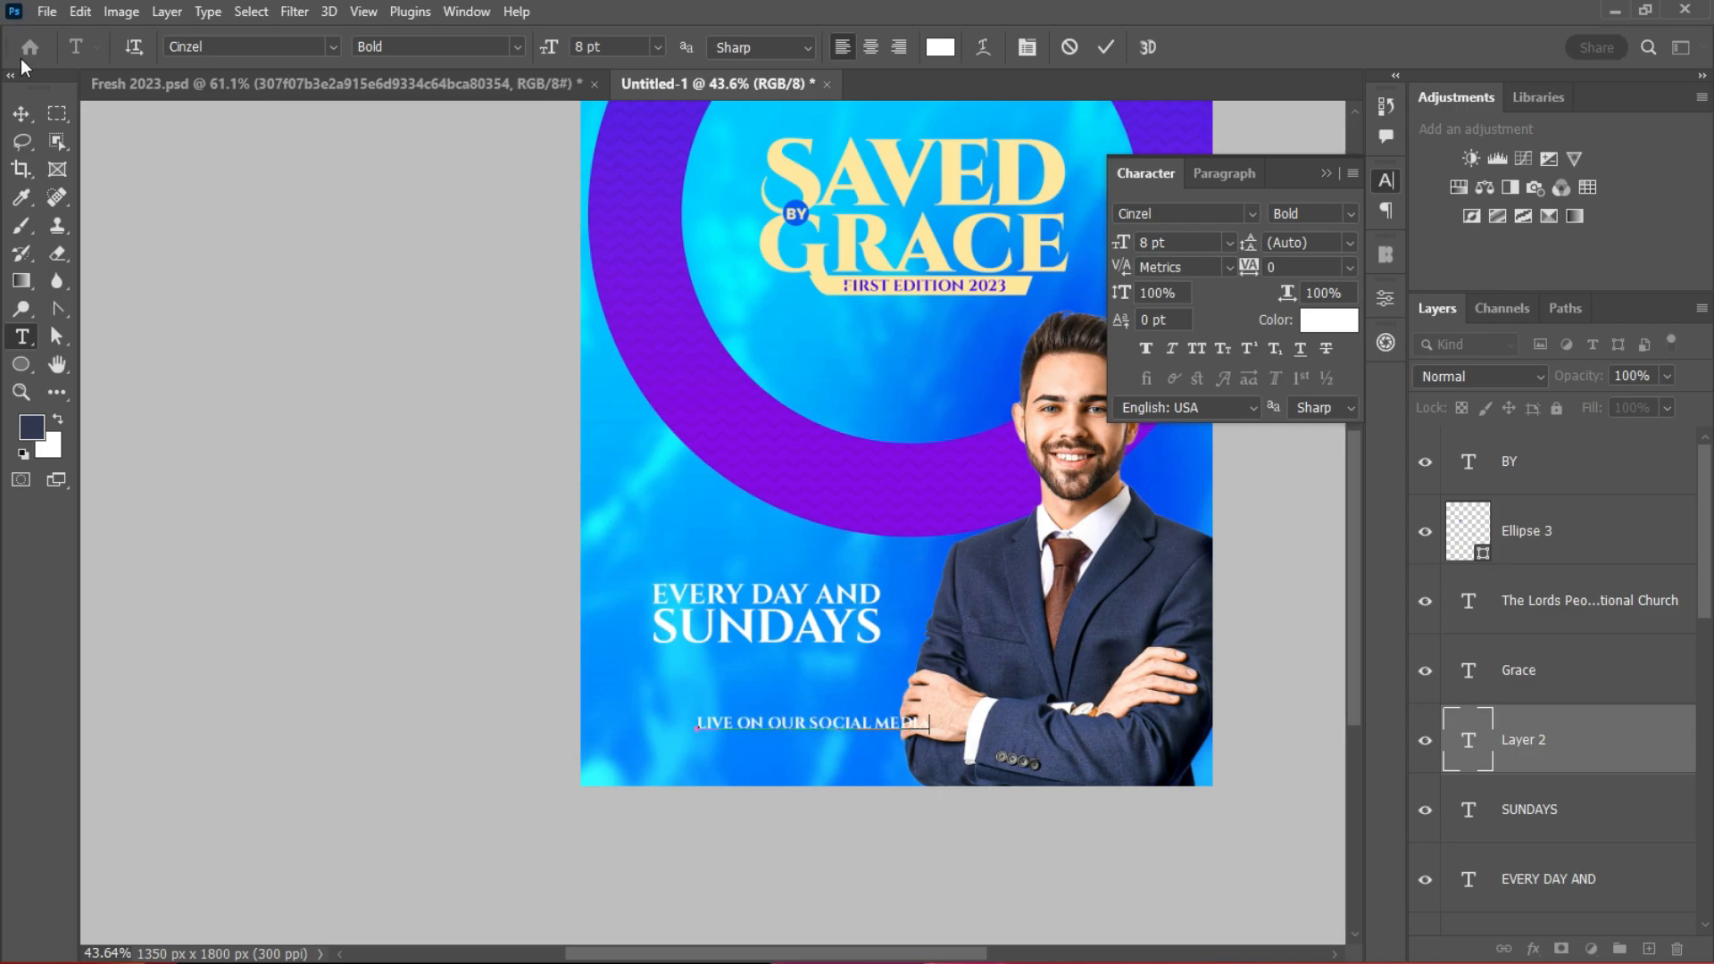
click(22, 113)
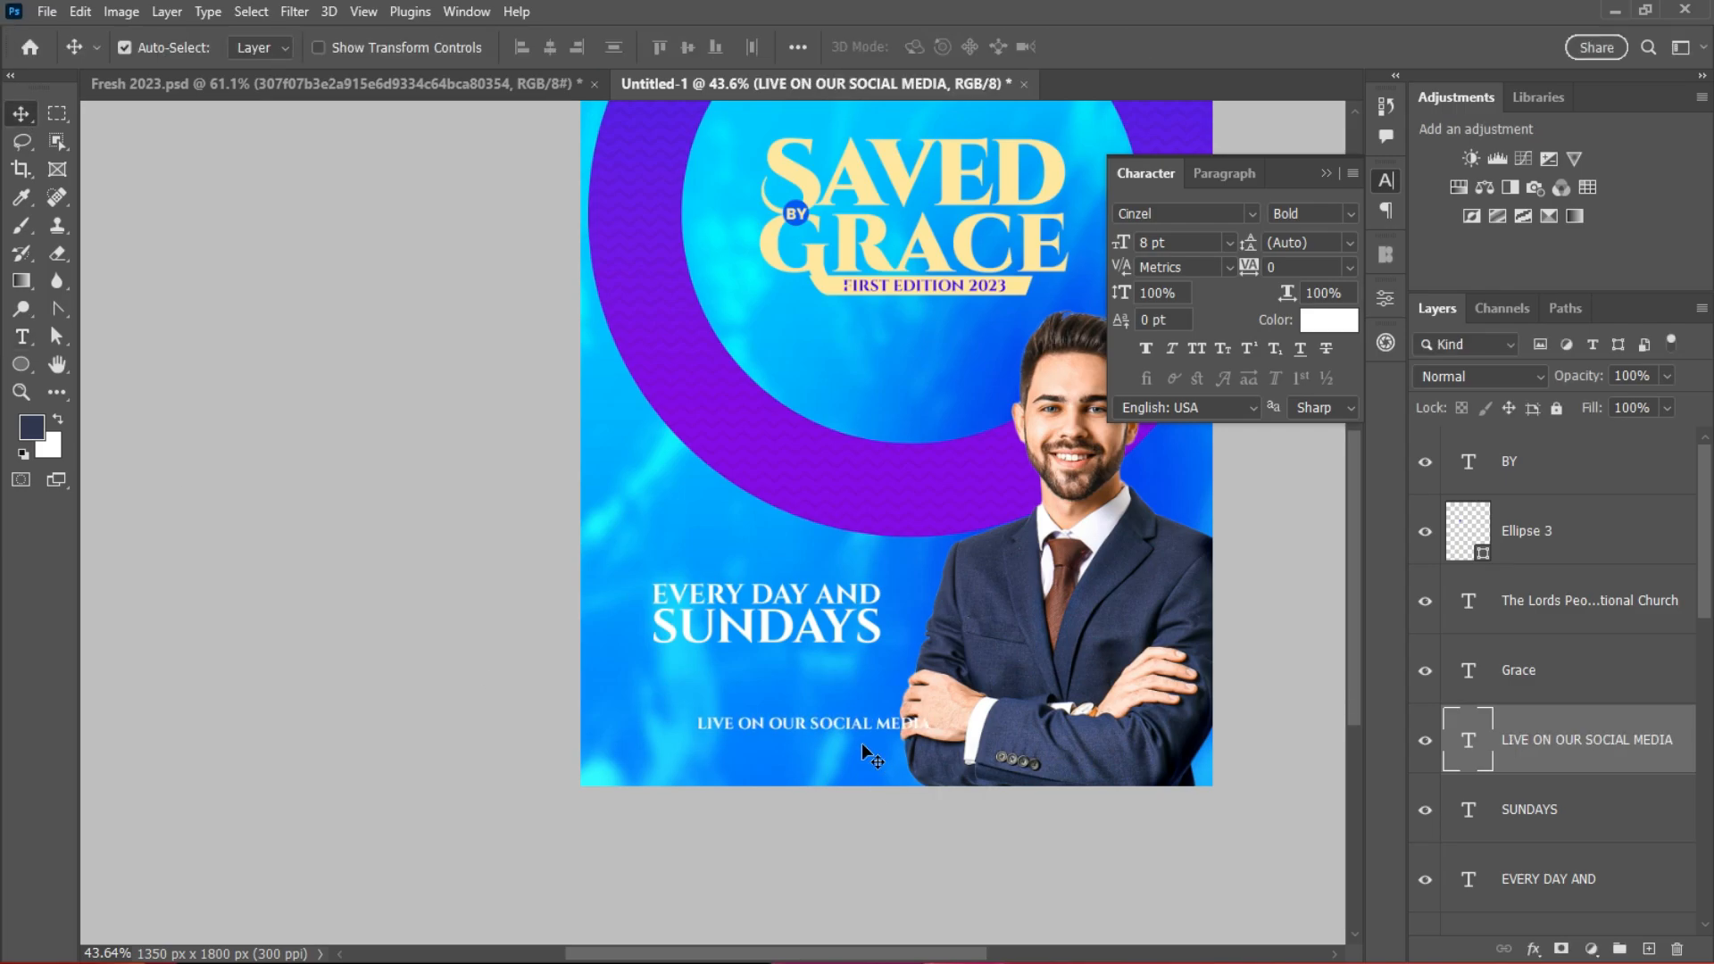
scroll(897, 730, up, 9)
drag(805, 721, 702, 573)
scroll(816, 616, down, 2)
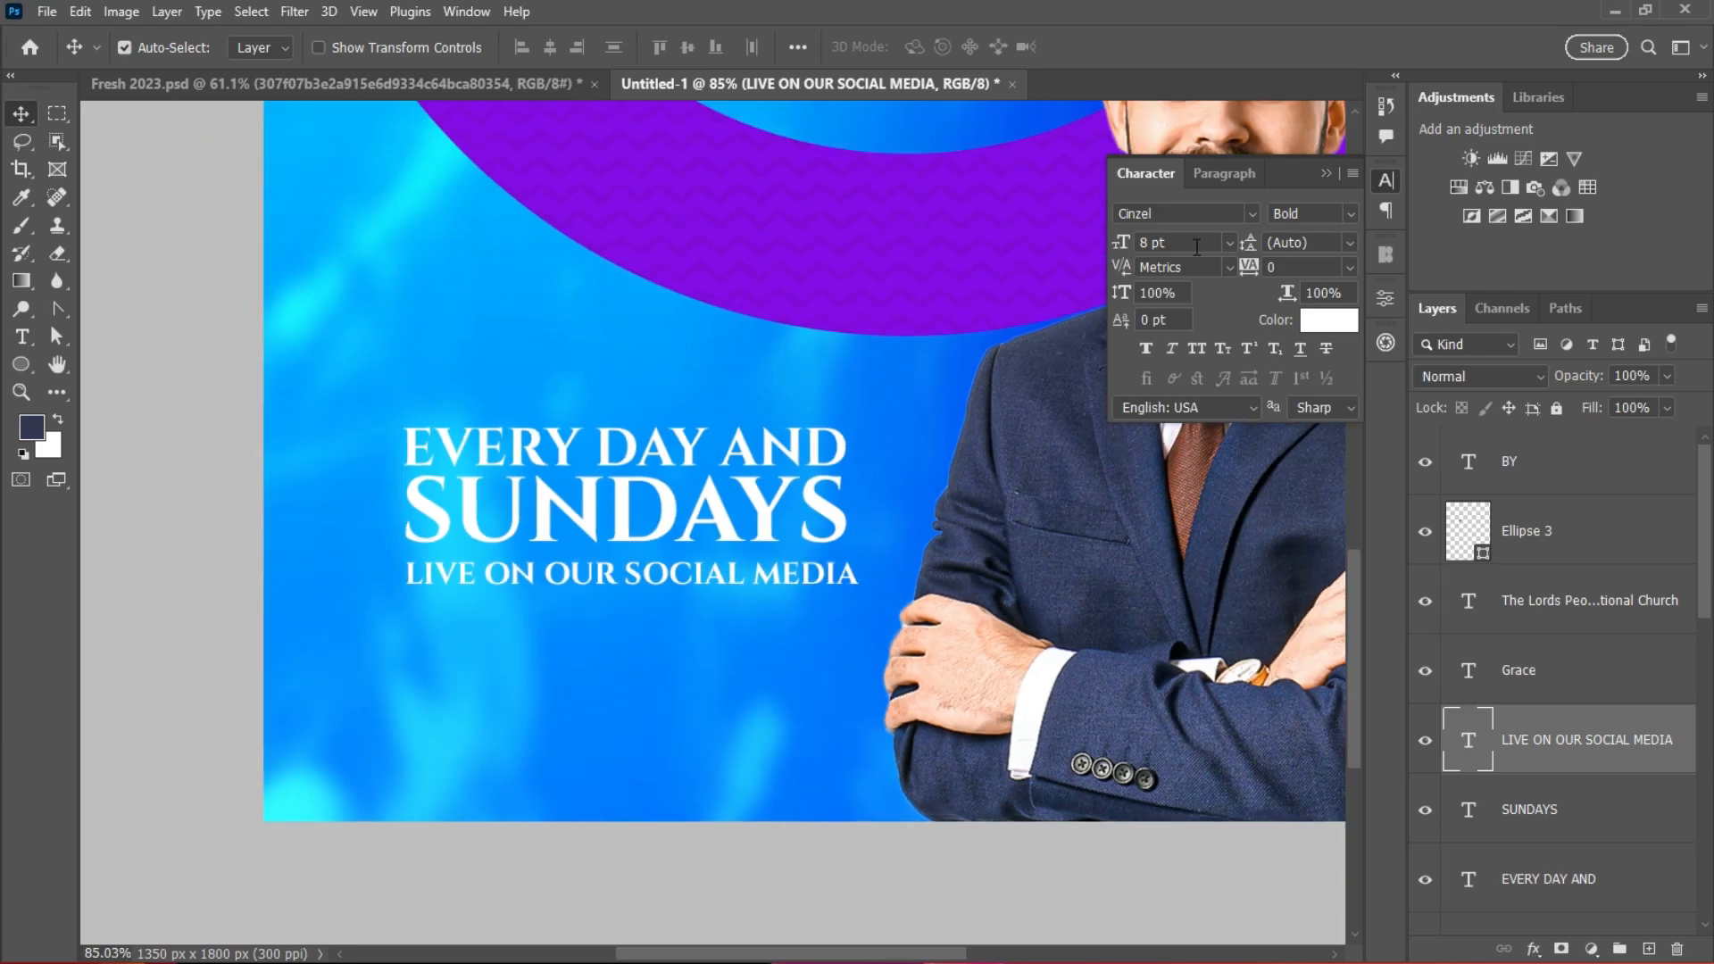
Step: Set the line's tracking to -25 and its colour to black
click(1349, 243)
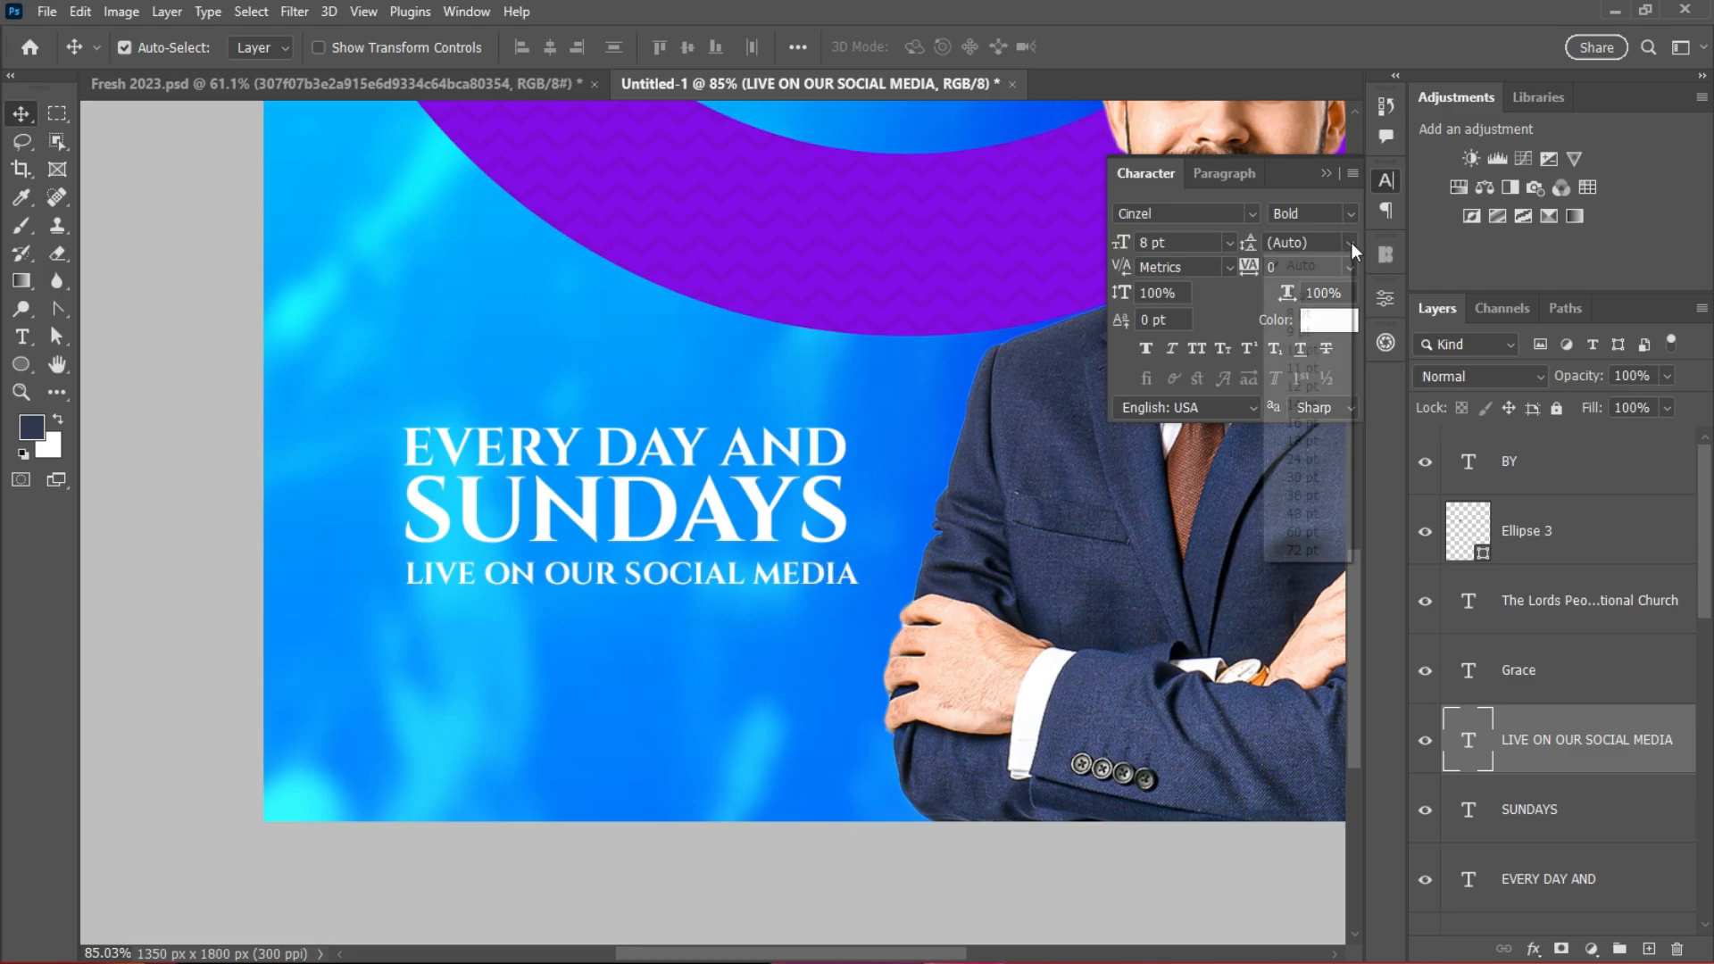
click(1352, 266)
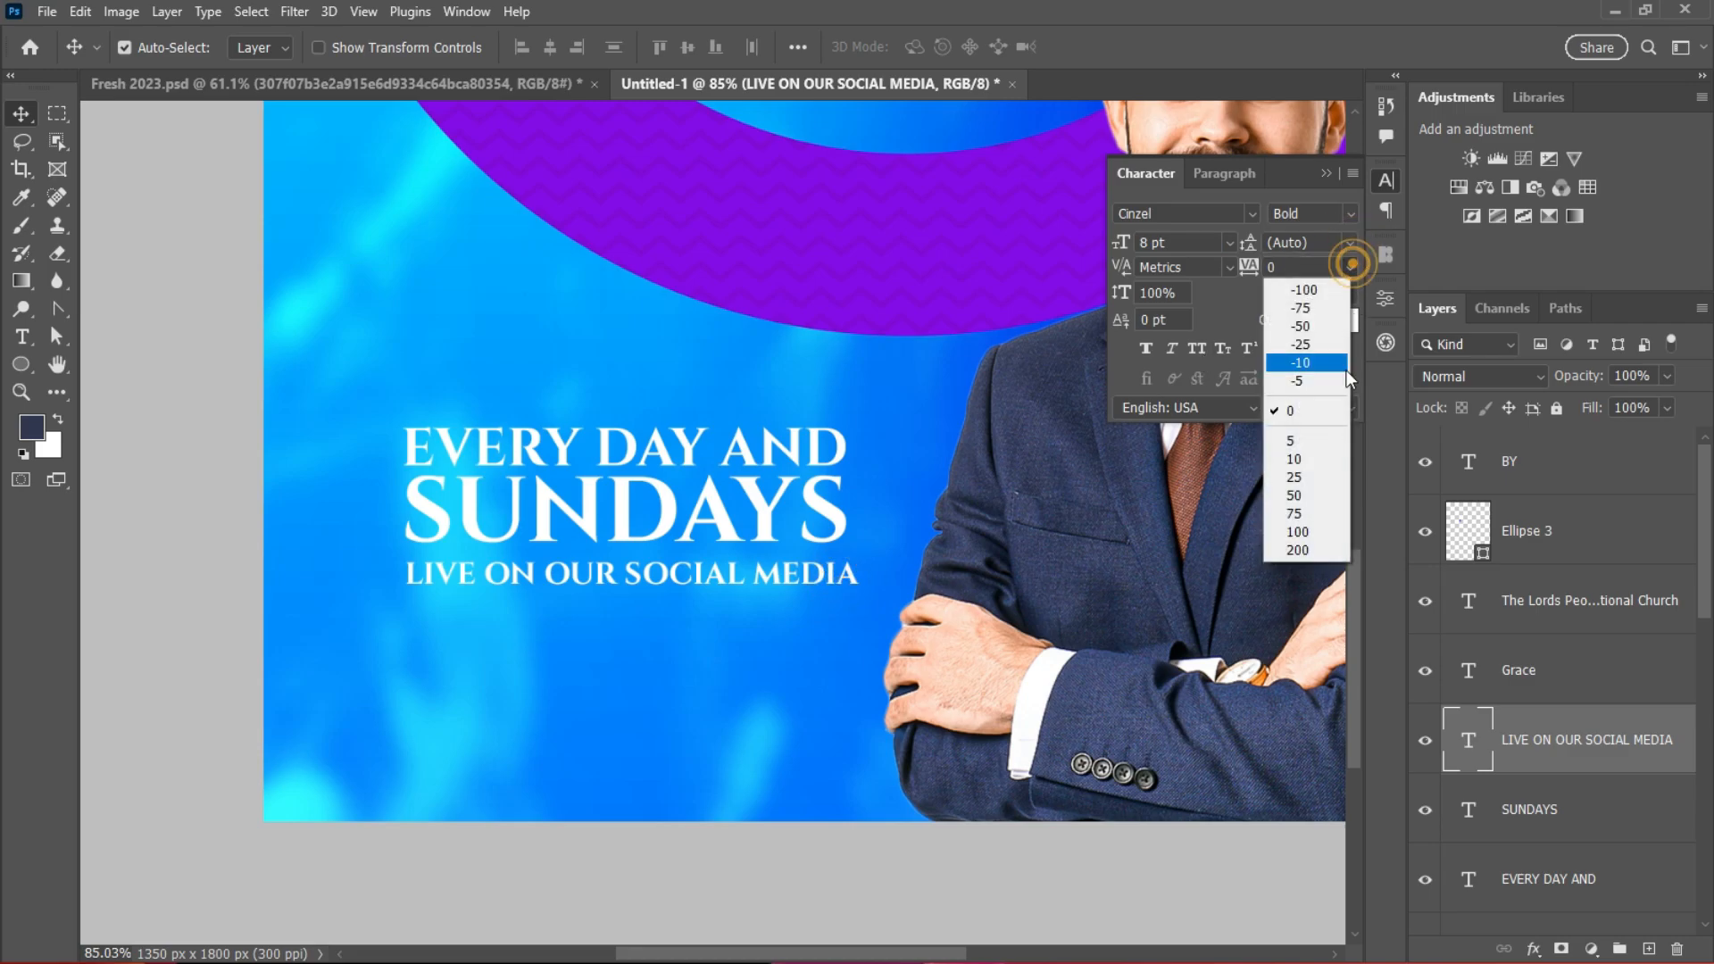
click(1304, 345)
scroll(730, 591, down, 4)
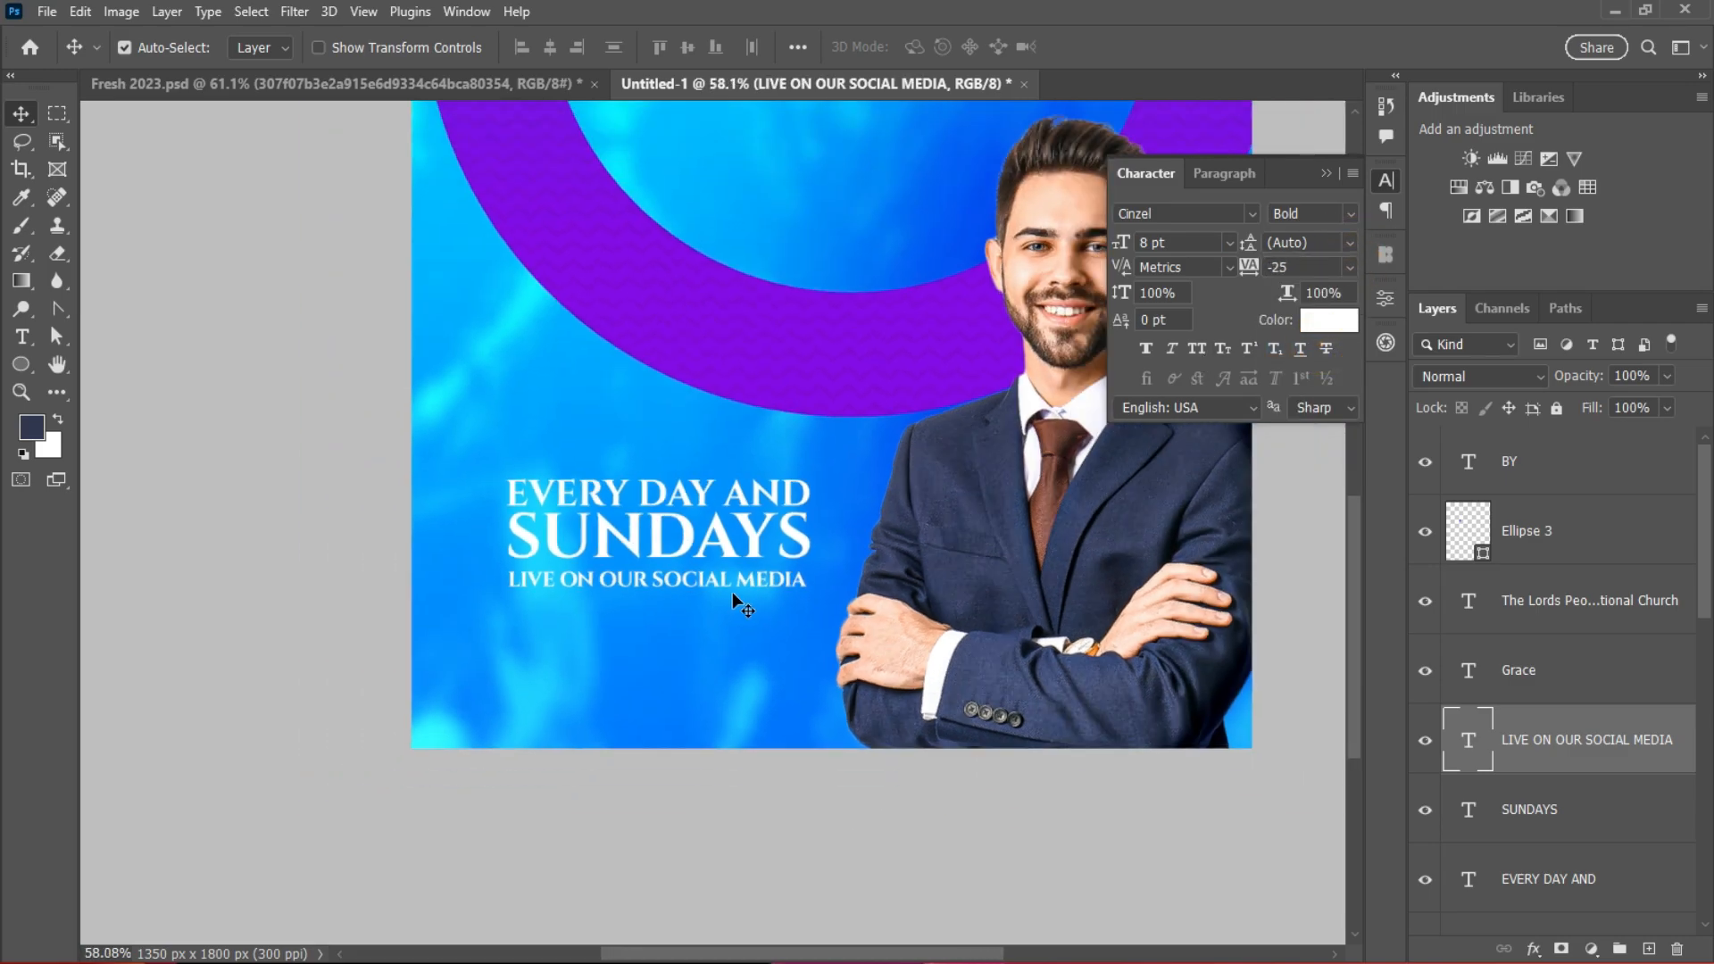
click(1335, 321)
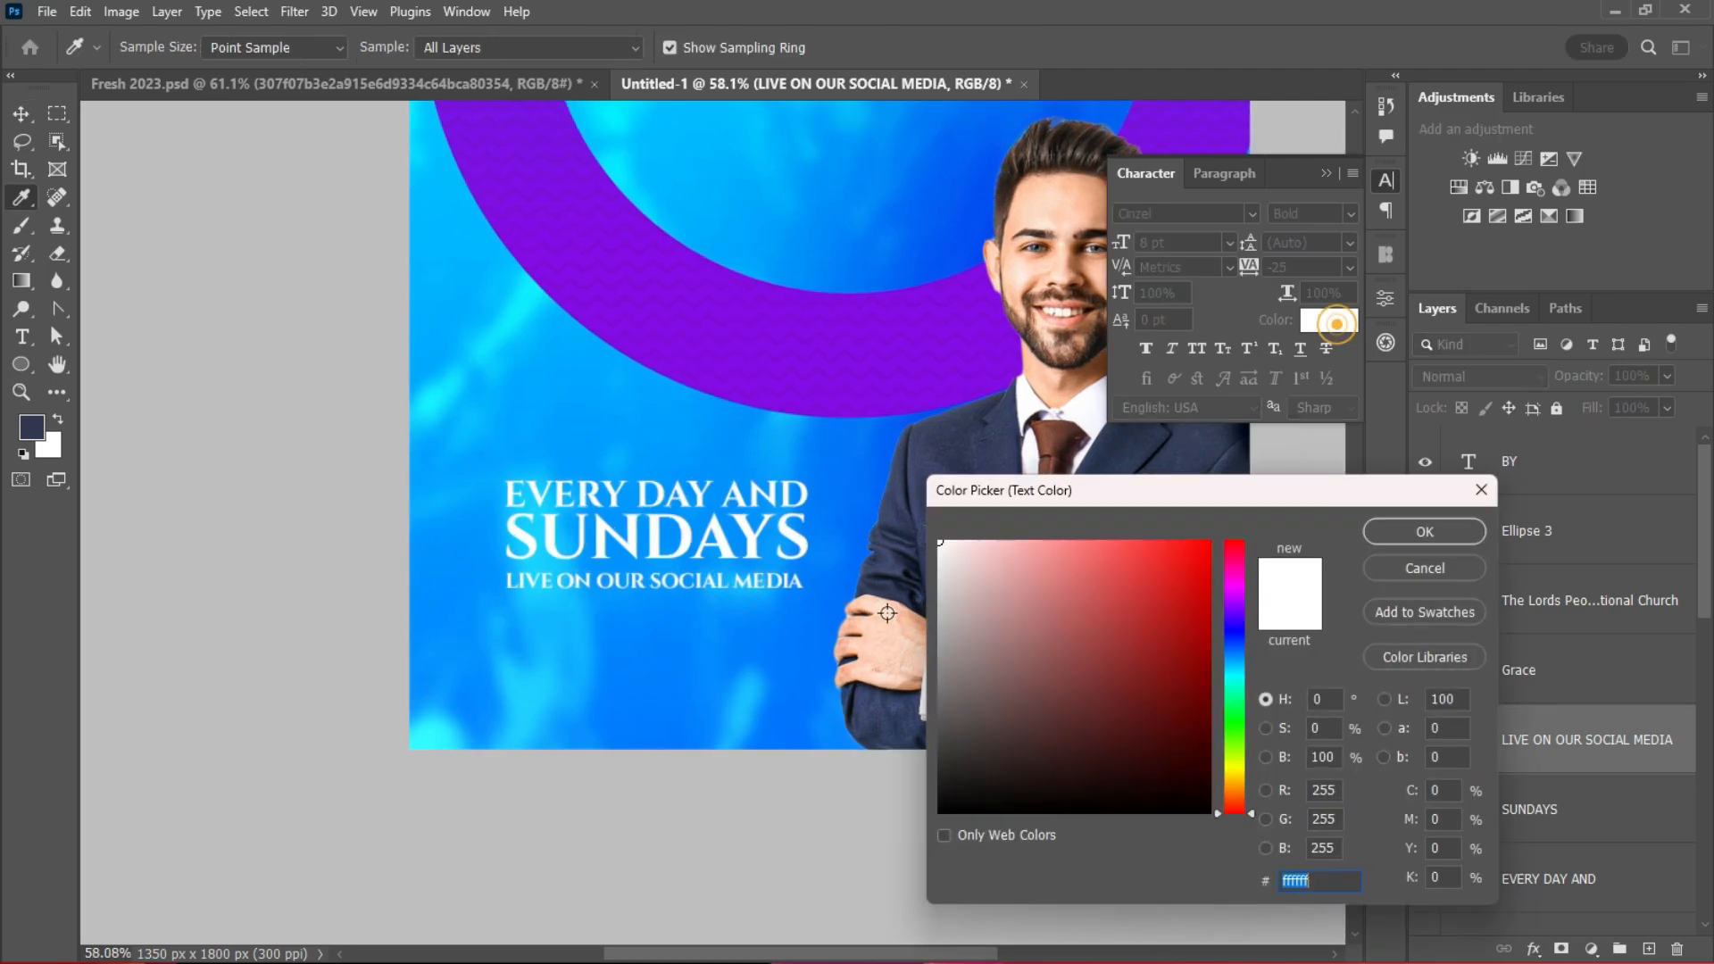
drag(941, 563, 908, 511)
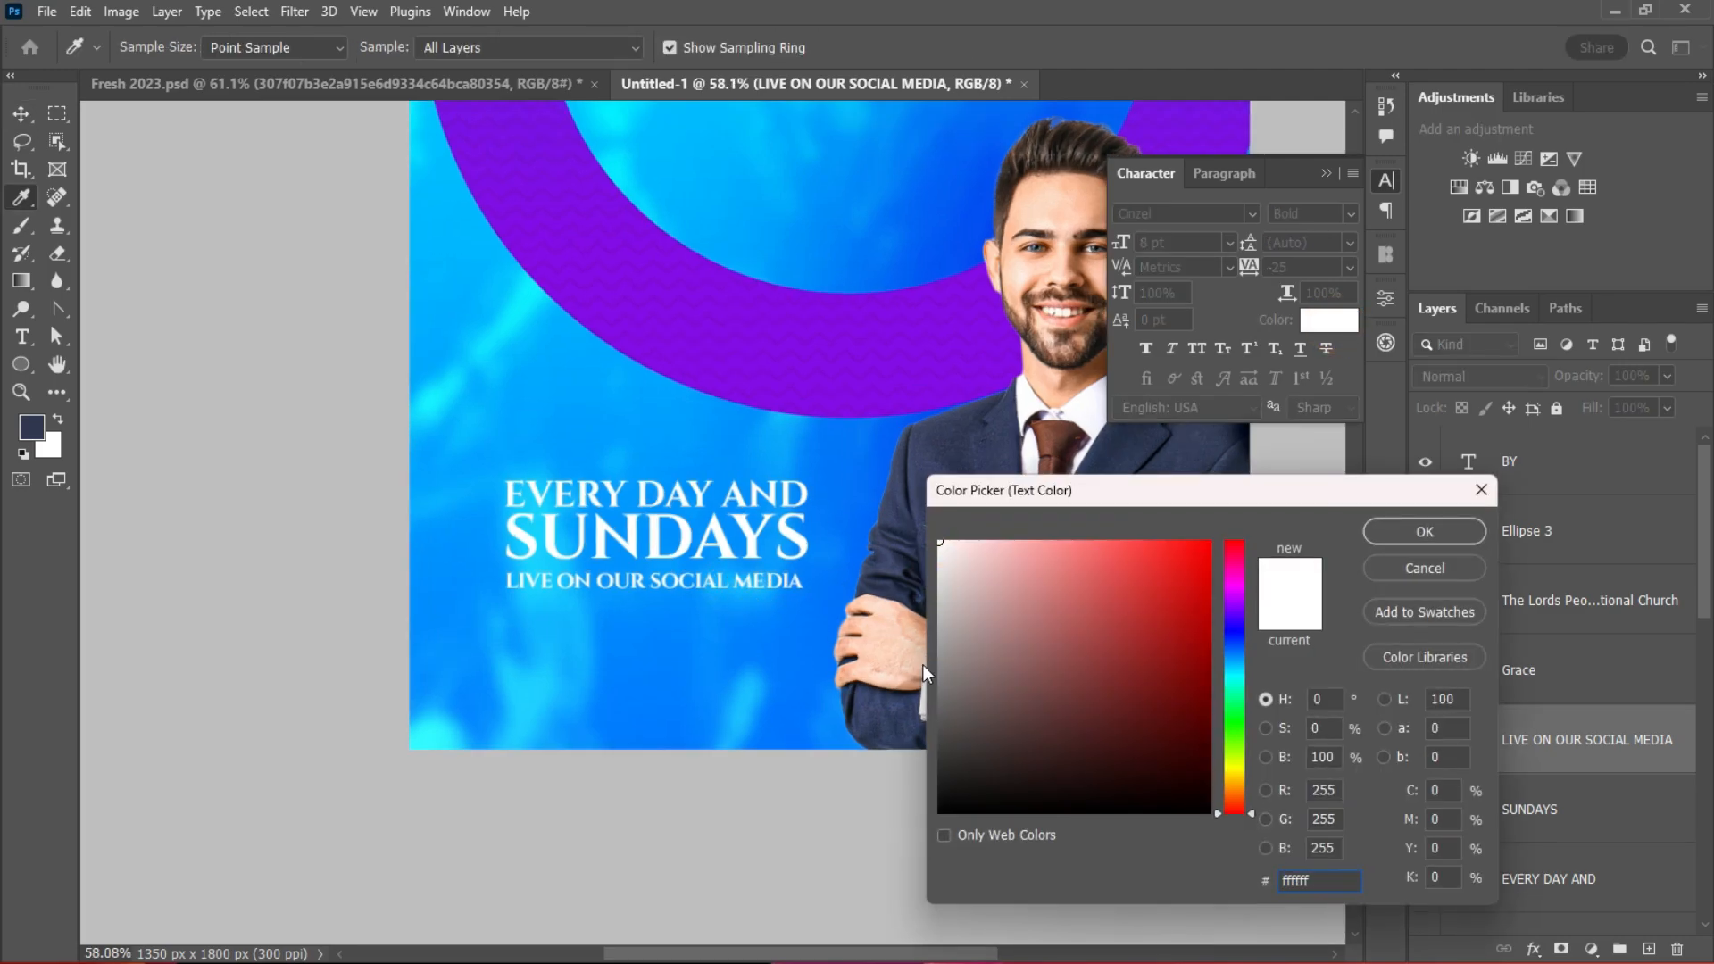
drag(1056, 667, 906, 847)
click(1400, 534)
scroll(665, 683, down, 2)
scroll(734, 642, up, 1)
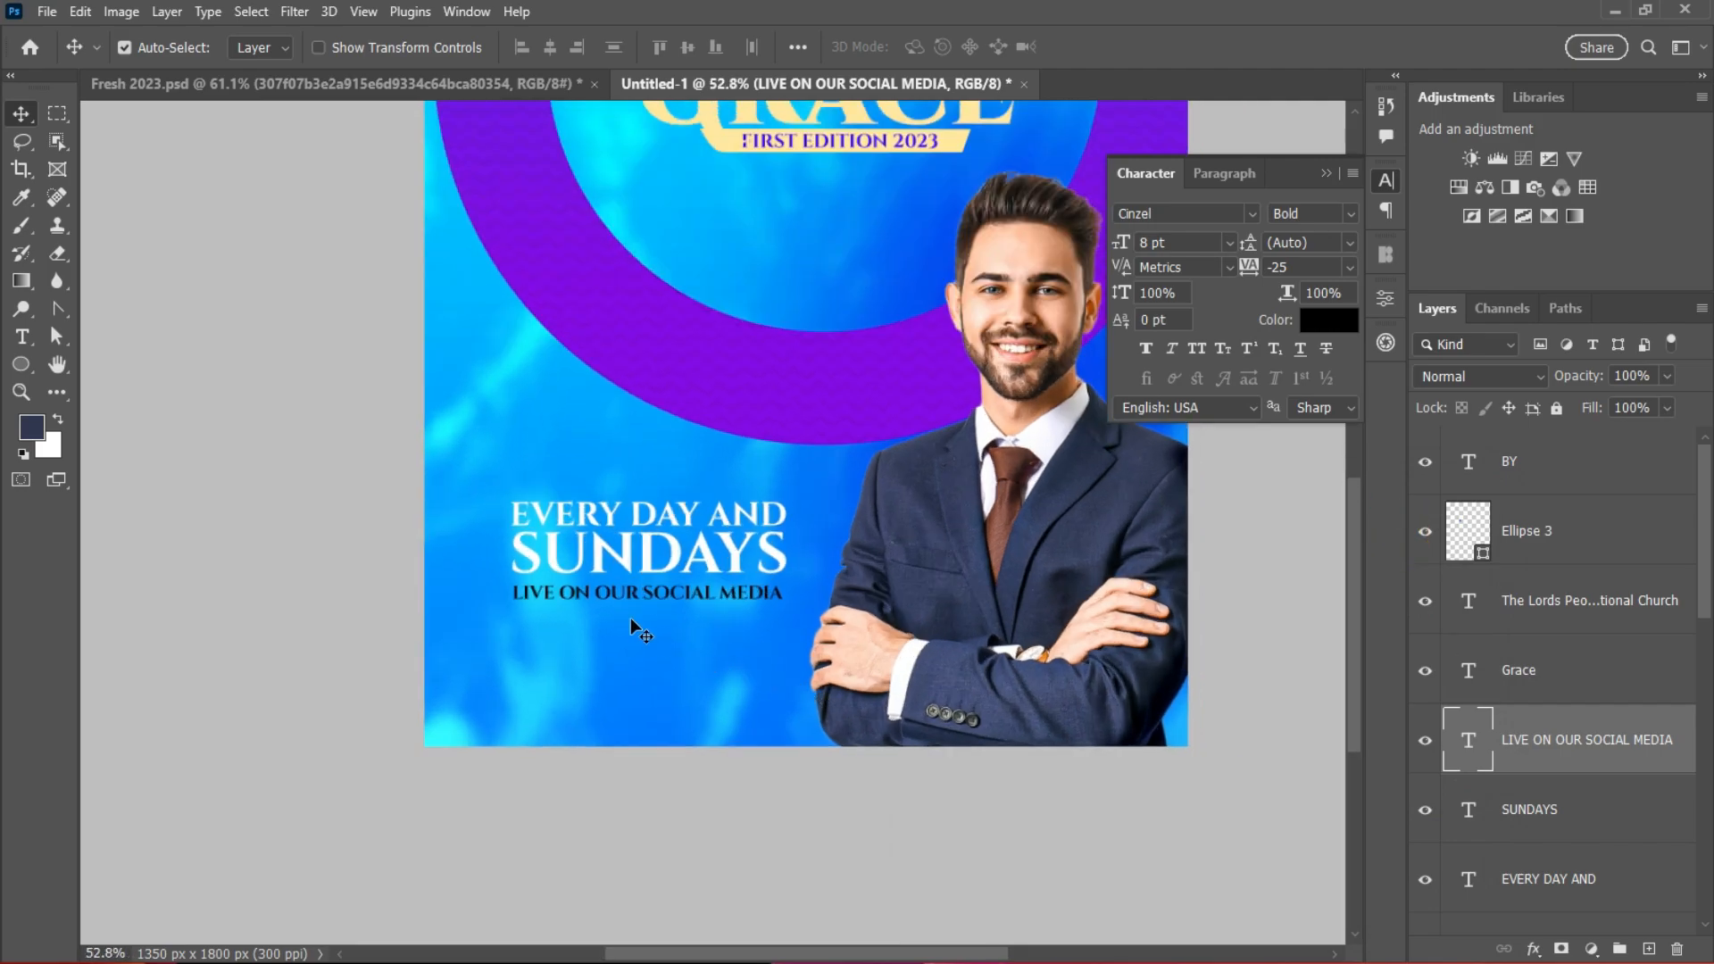
Step: Duplicate the social media line below and retype it as 'THE LORDS POEPLE INTERNATIONAL CHURCH'
drag(627, 587, 627, 658)
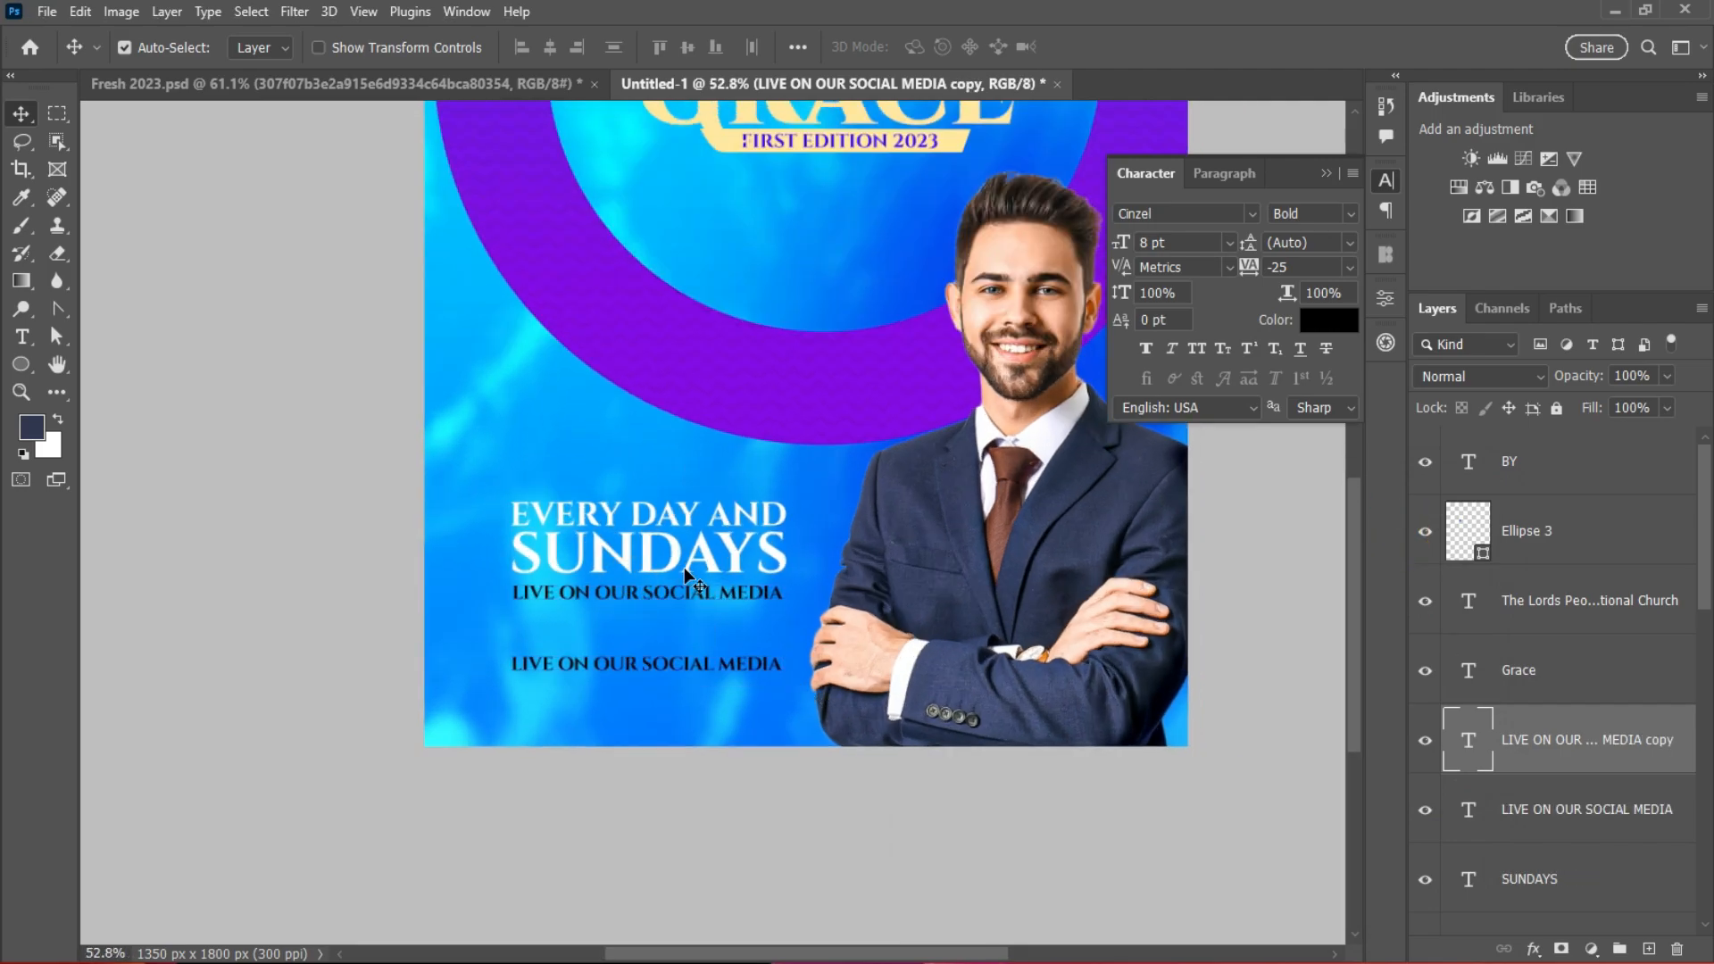
scroll(714, 571, up, 1)
scroll(848, 518, down, 3)
scroll(848, 518, up, 1)
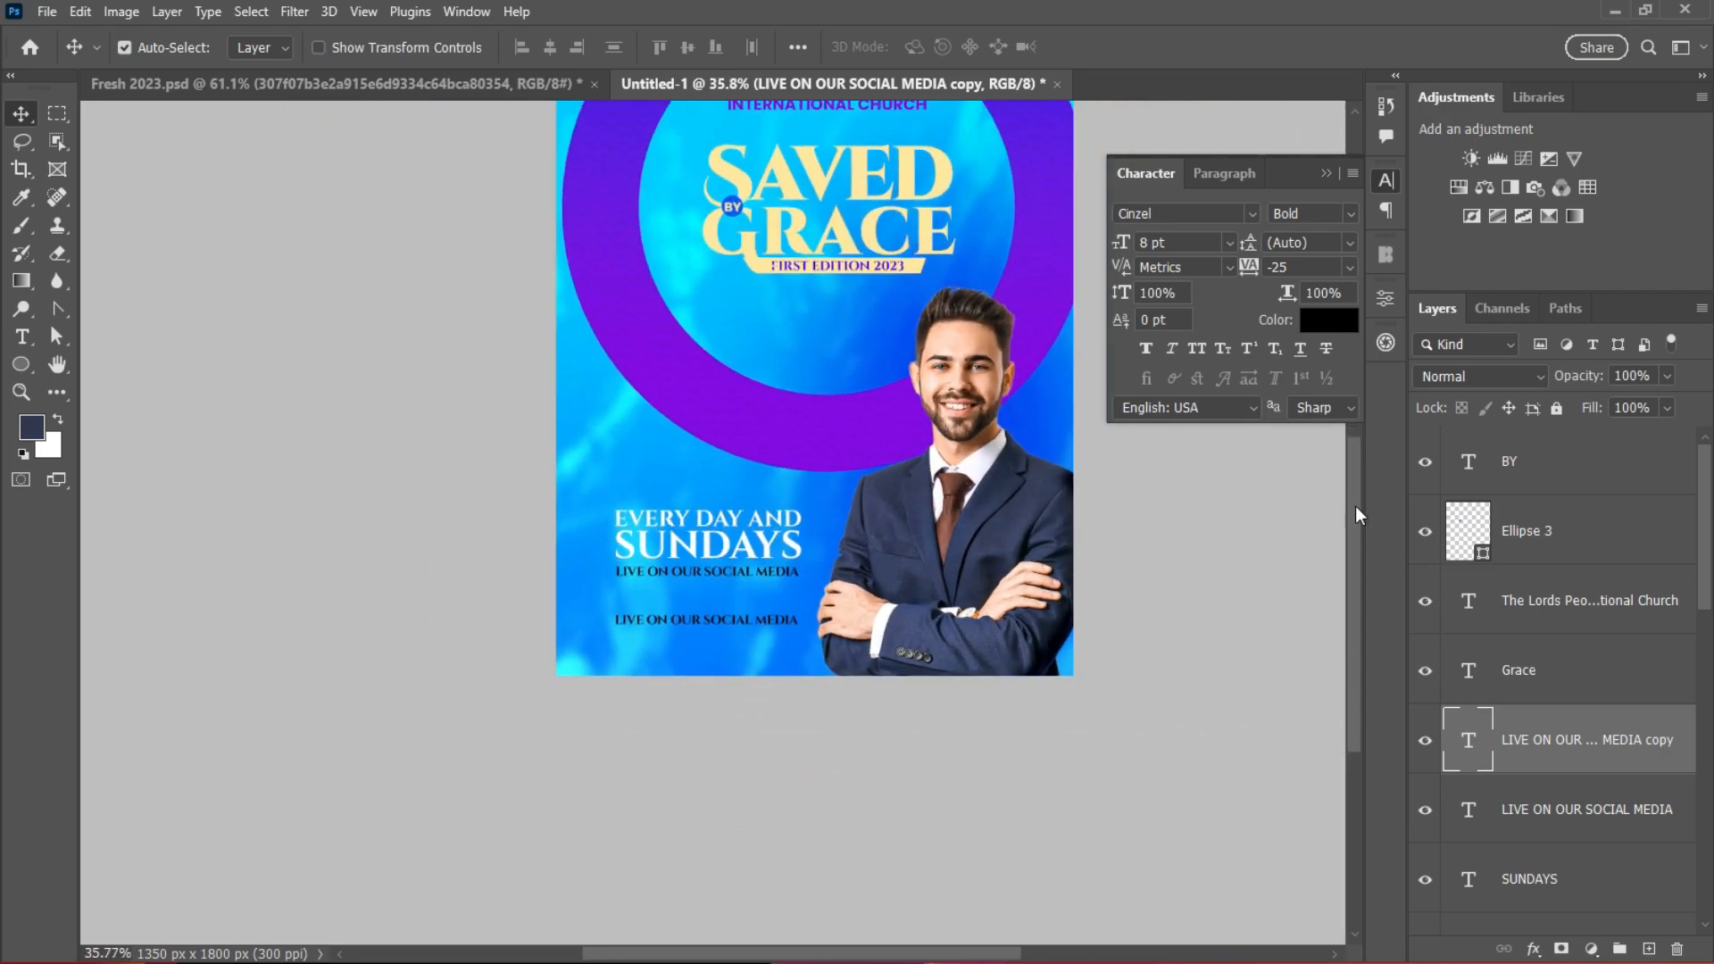
scroll(1355, 516, up, 3)
double_click(754, 741)
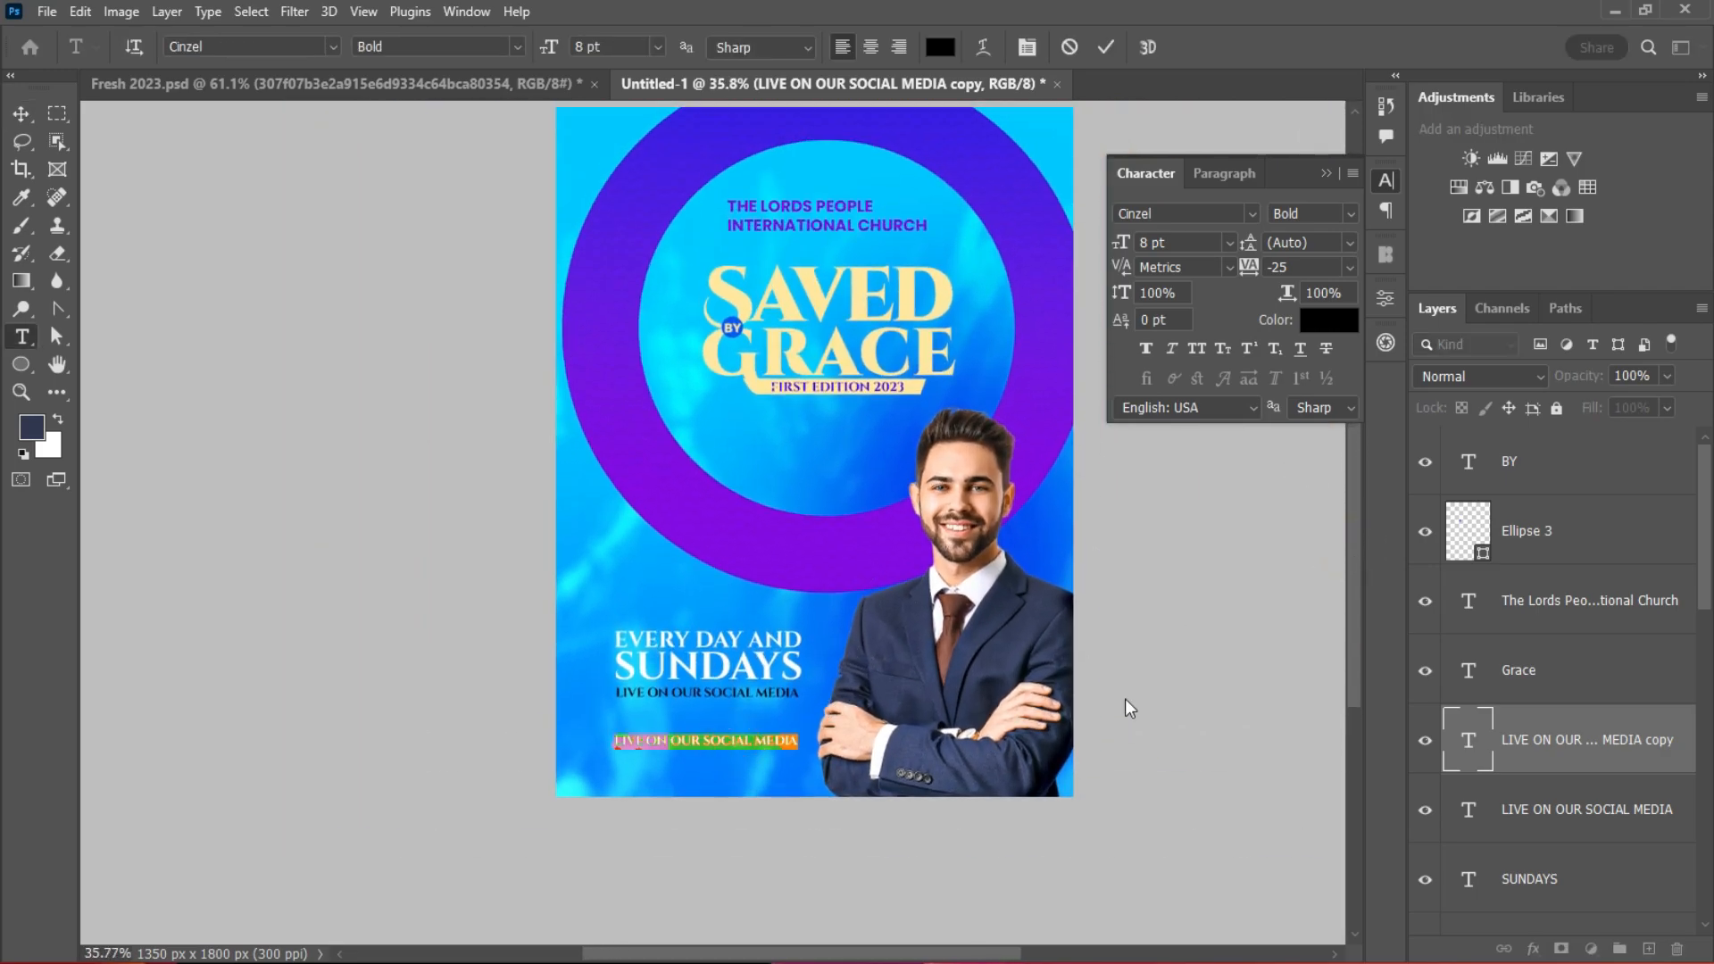
text(THE LORDS POEPLE)
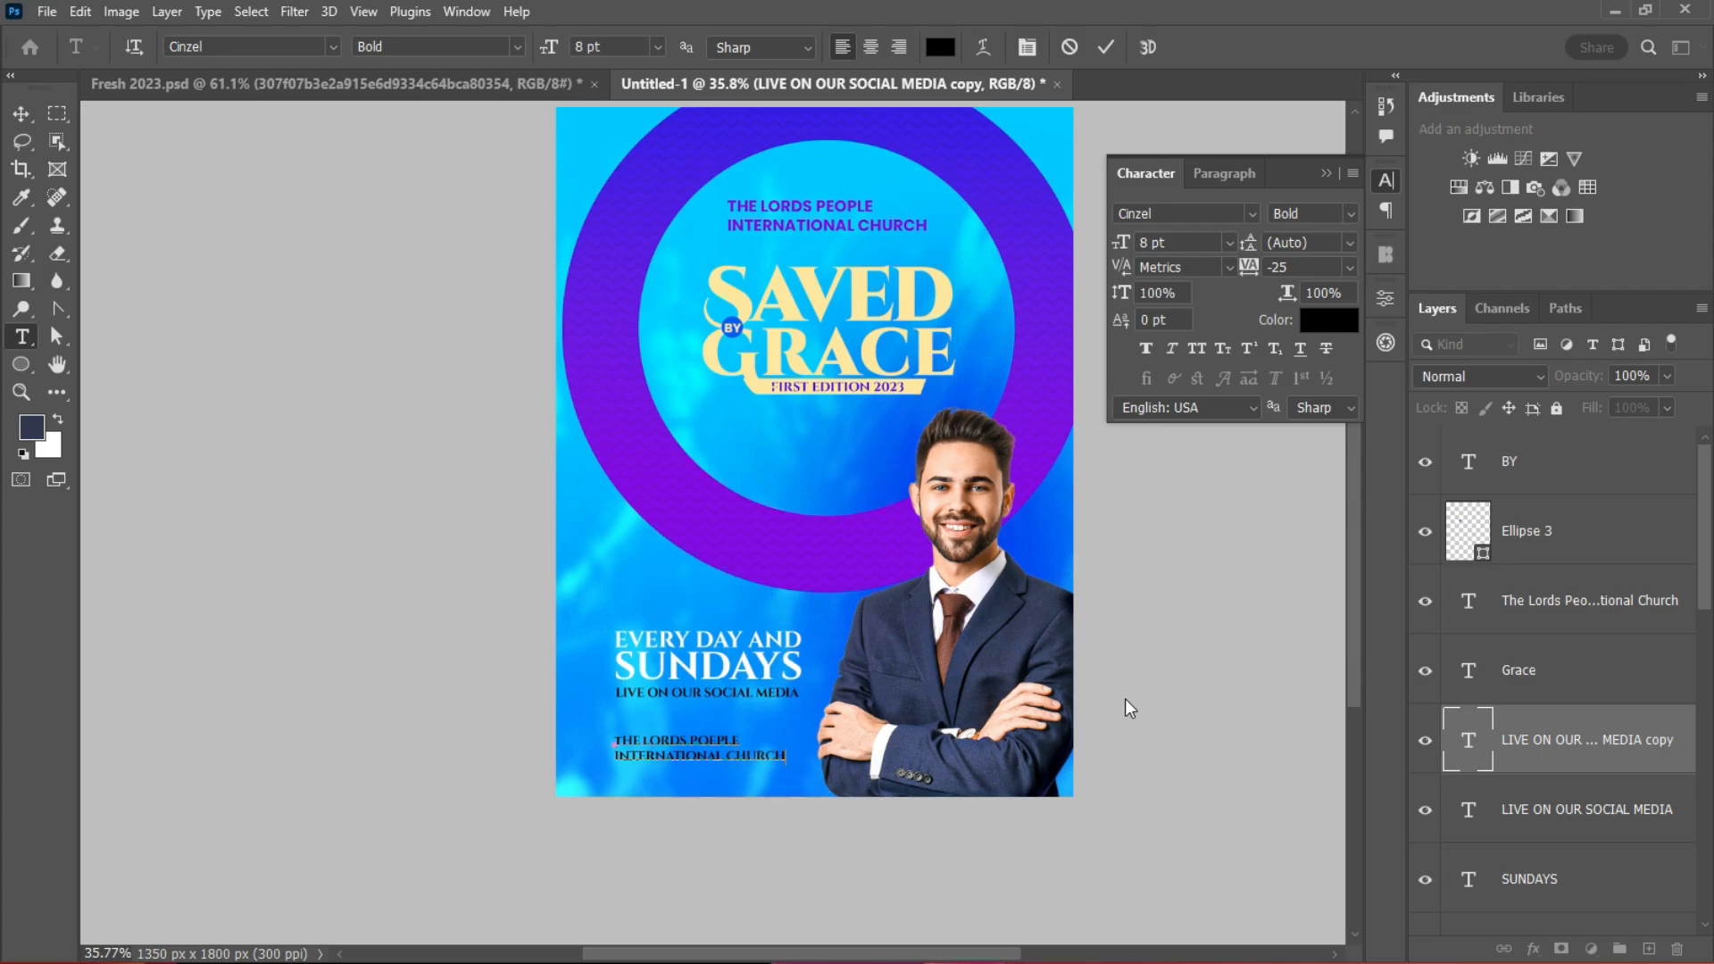
click(1105, 47)
Step: Nudge the church name text up slightly and open the Icons8 icon library
key(v)
scroll(746, 754, up, 3)
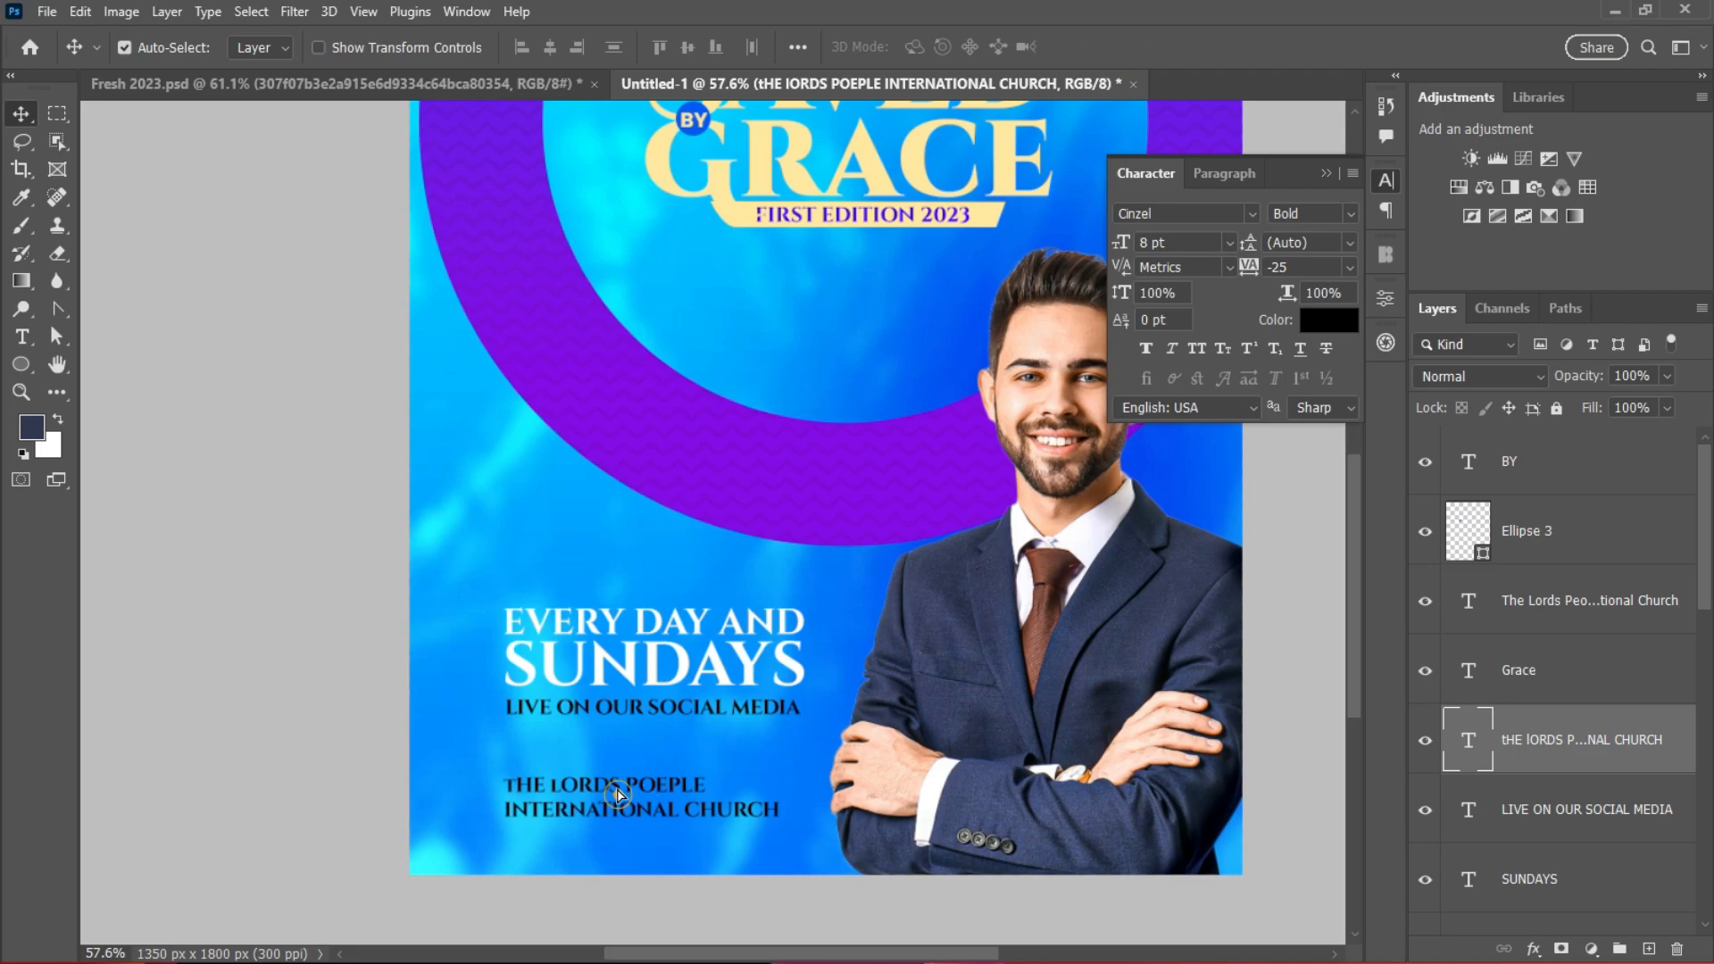
drag(617, 795, 622, 785)
scroll(672, 677, up, 2)
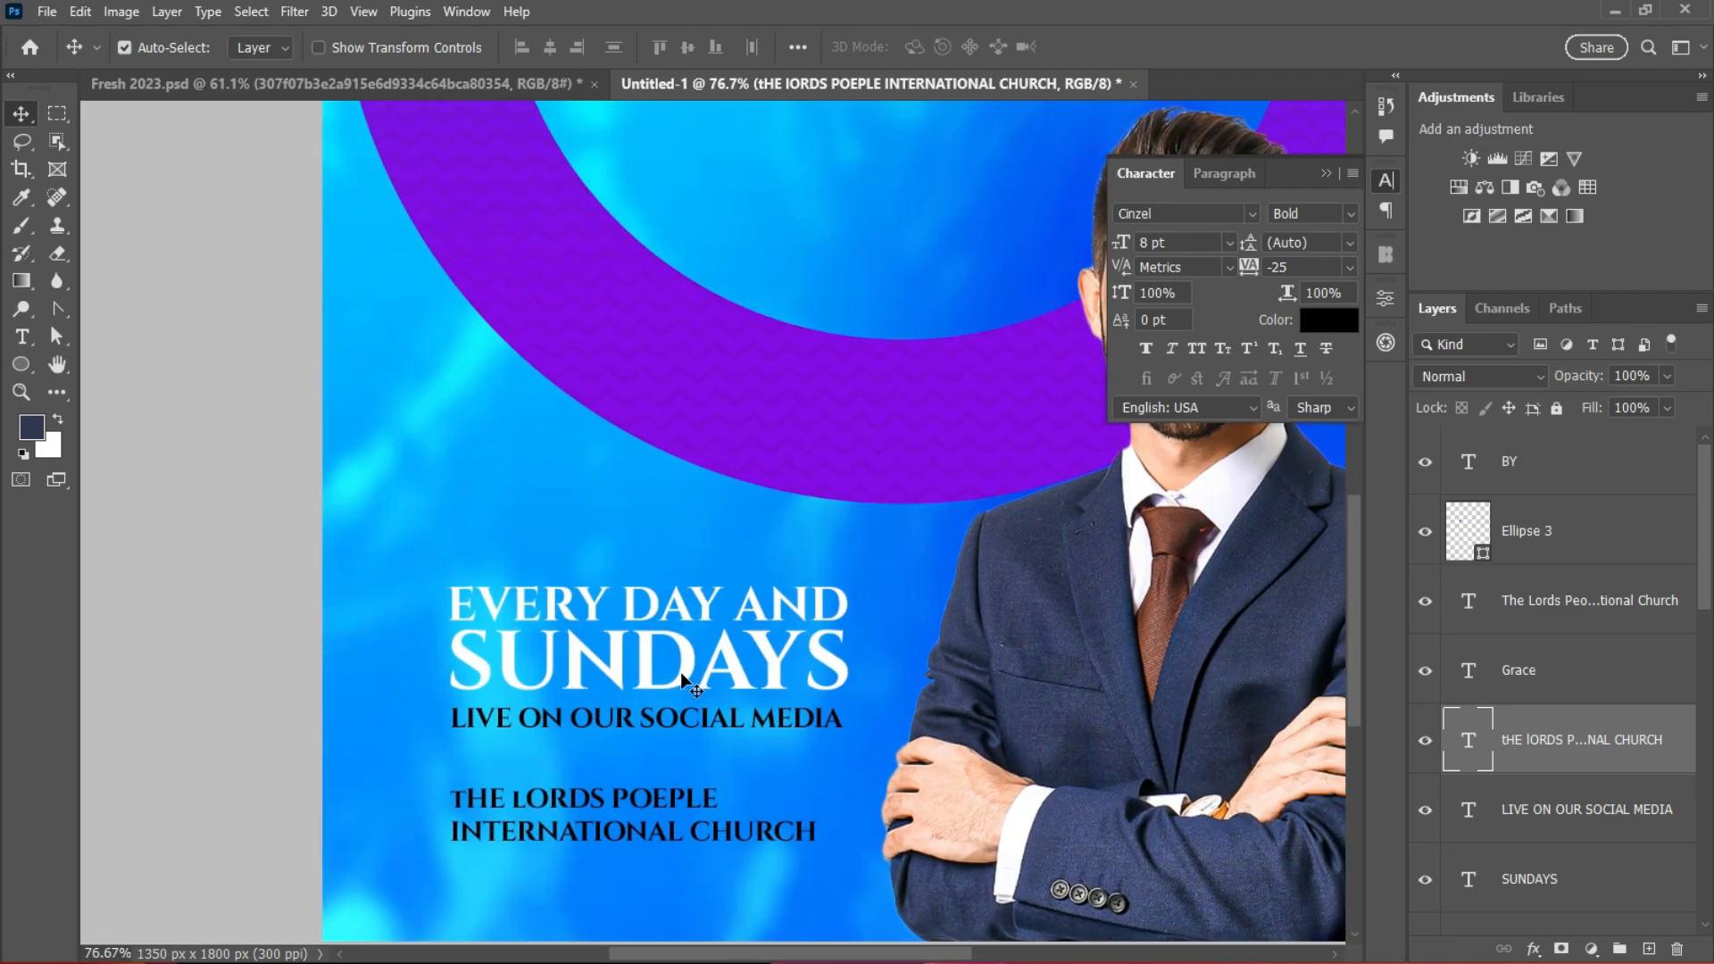
click(1386, 256)
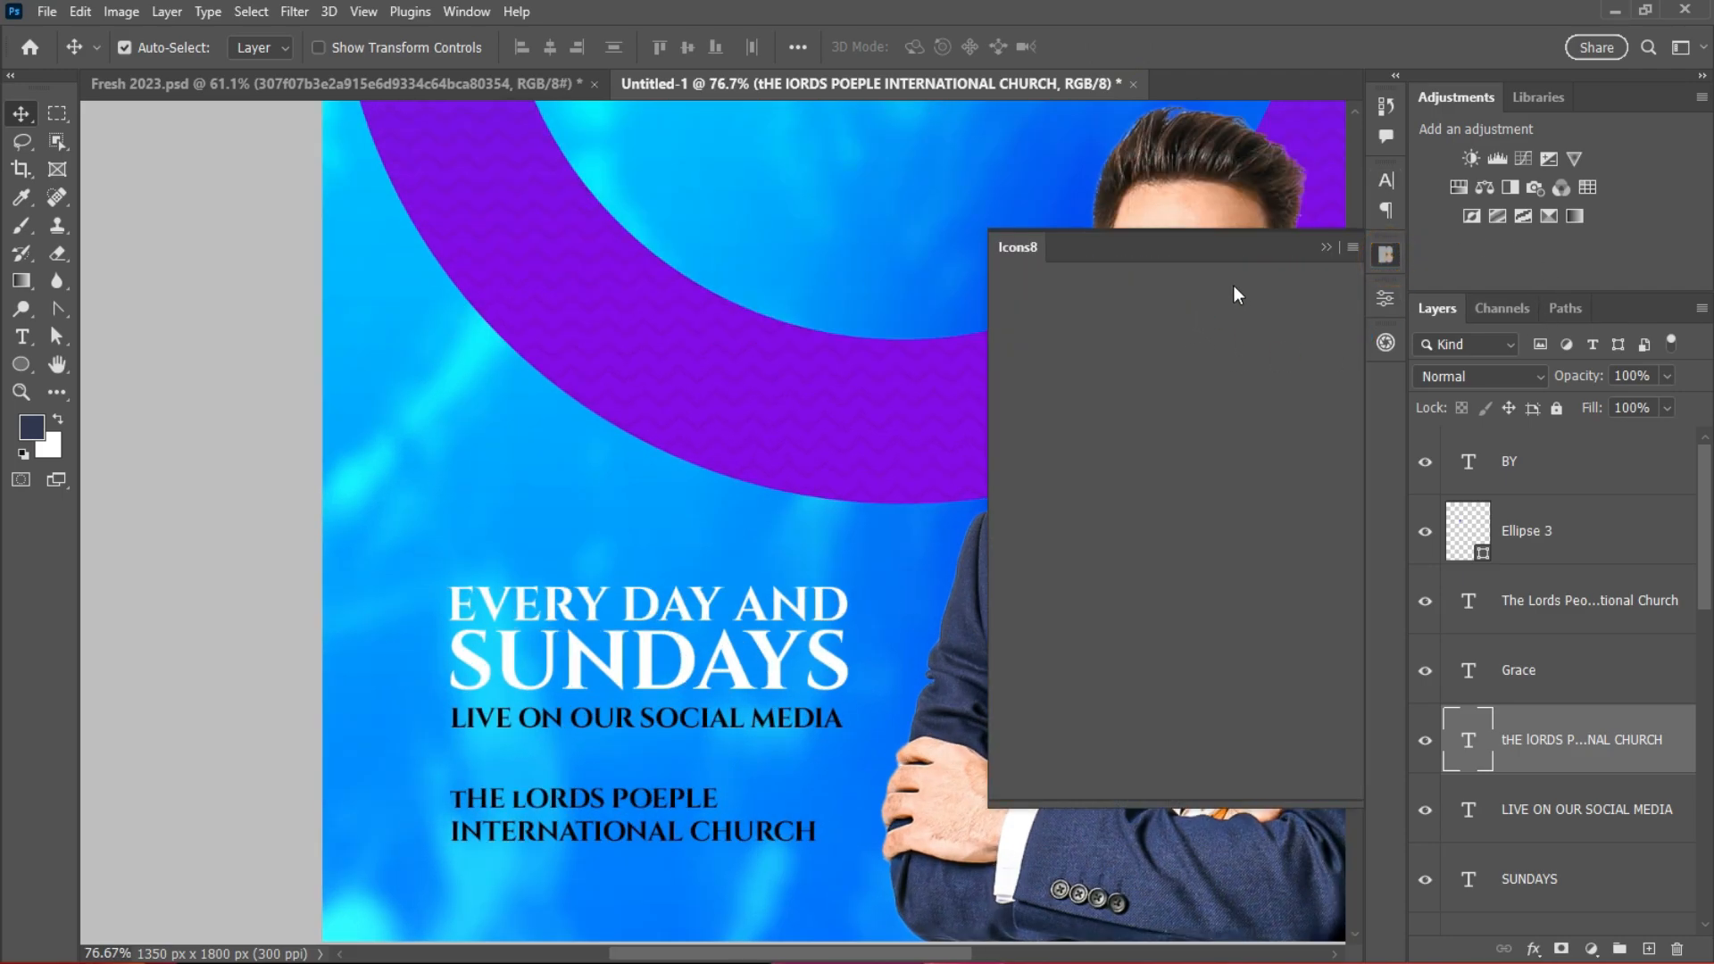
Step: Skip the Icons8 welcome screen and set the icon size to 480×480
click(1058, 716)
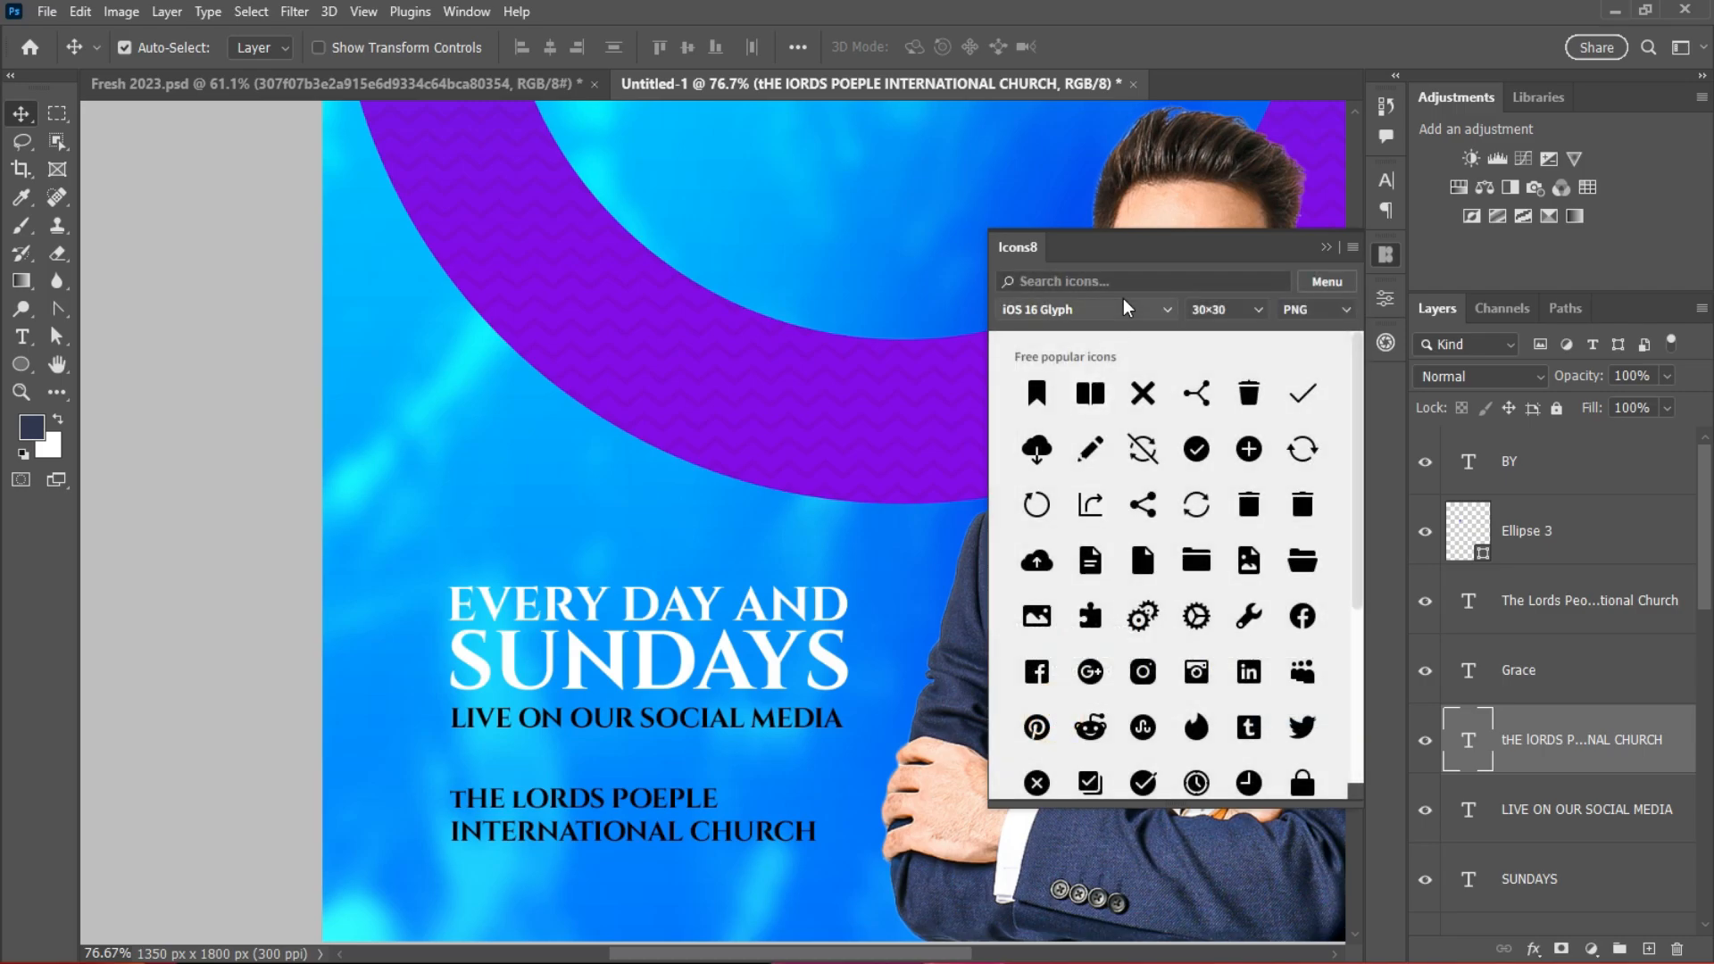
click(1257, 309)
click(1248, 451)
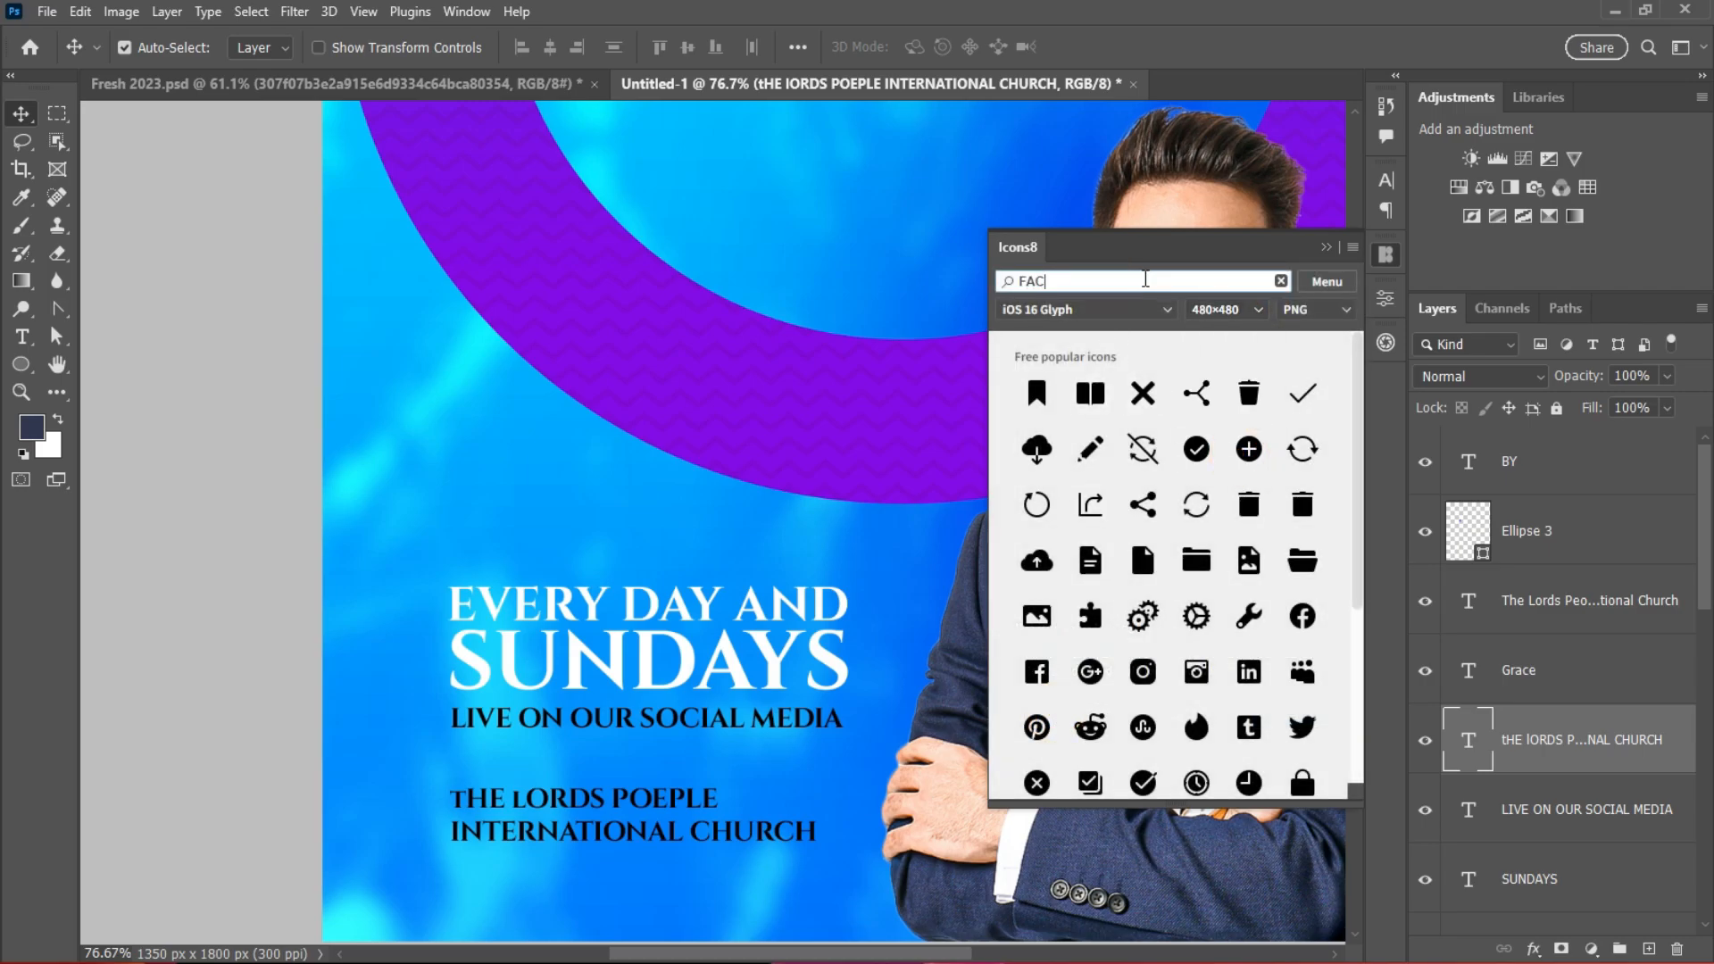
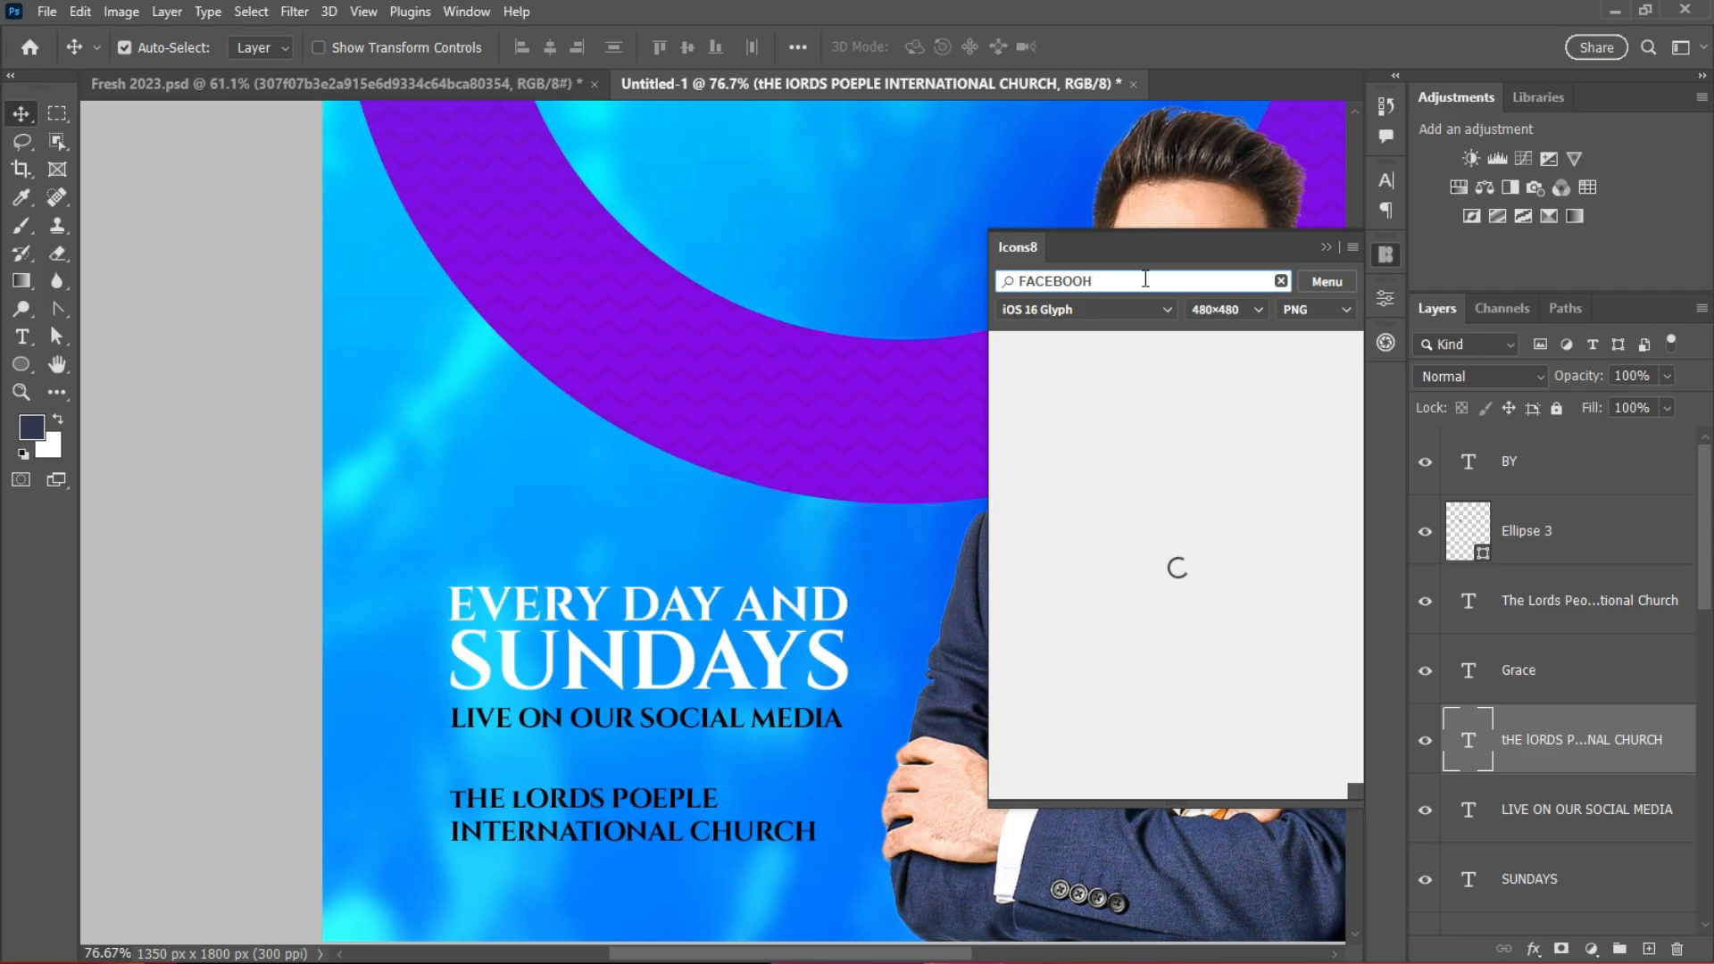
Step: Place the circled Facebook icon, then search INSTAGRAM and place its circled icon
click(1148, 364)
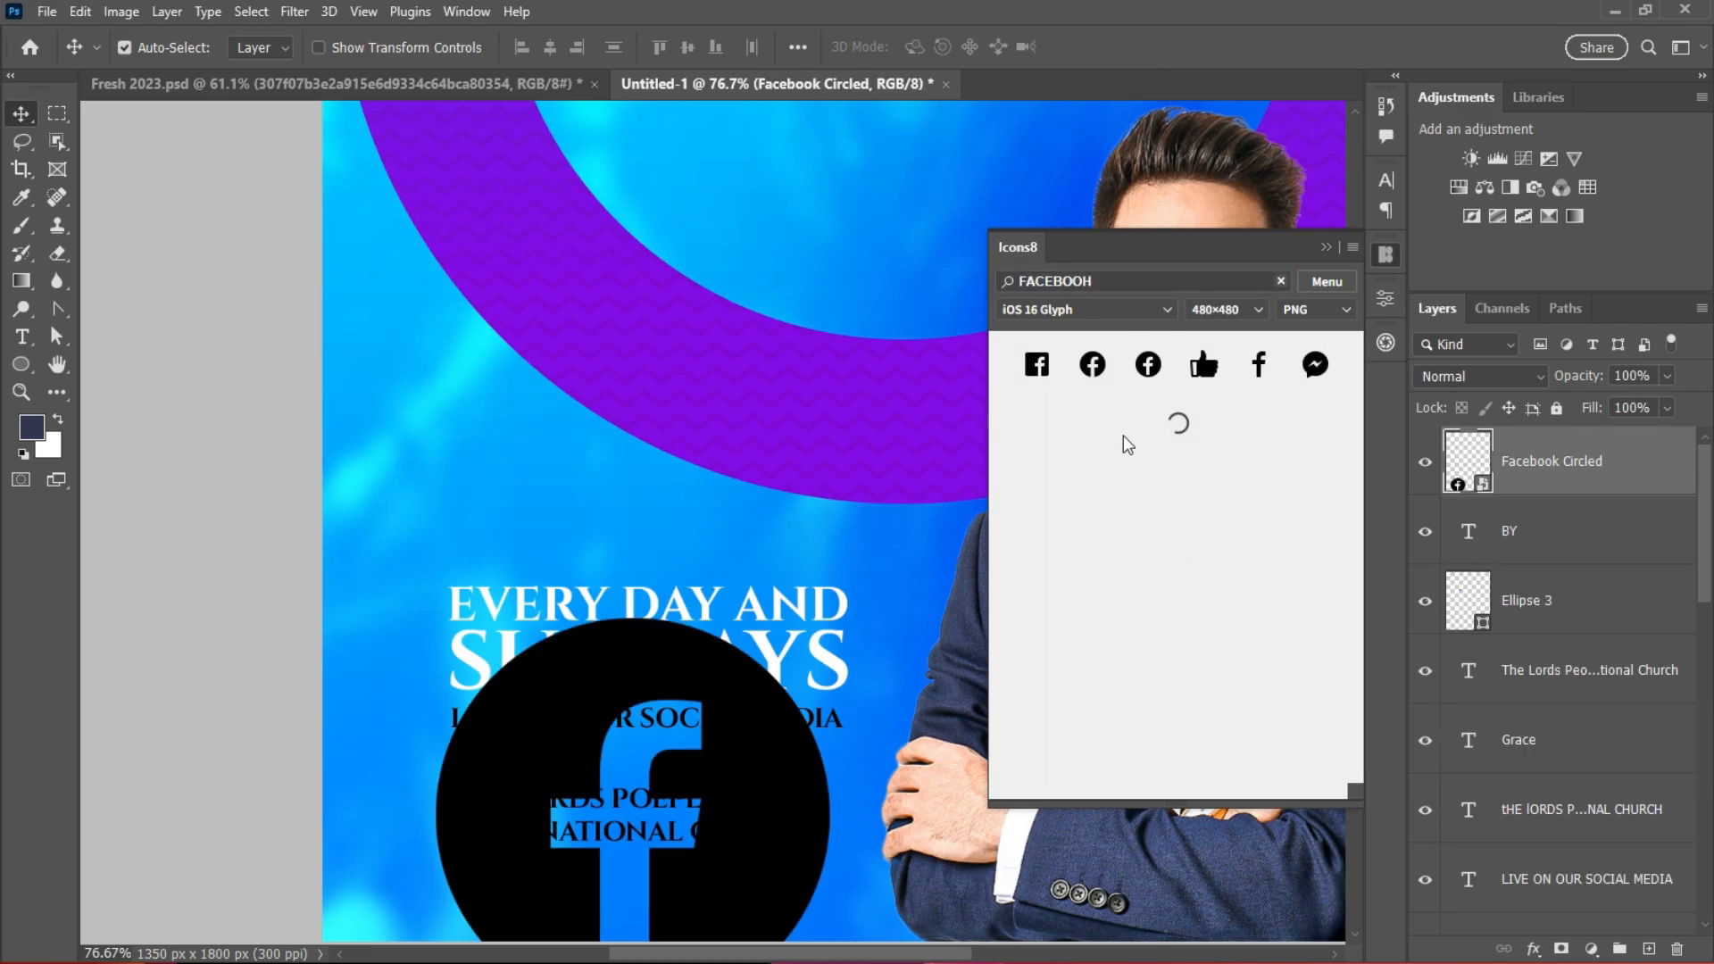
click(1096, 282)
drag(1128, 269, 962, 323)
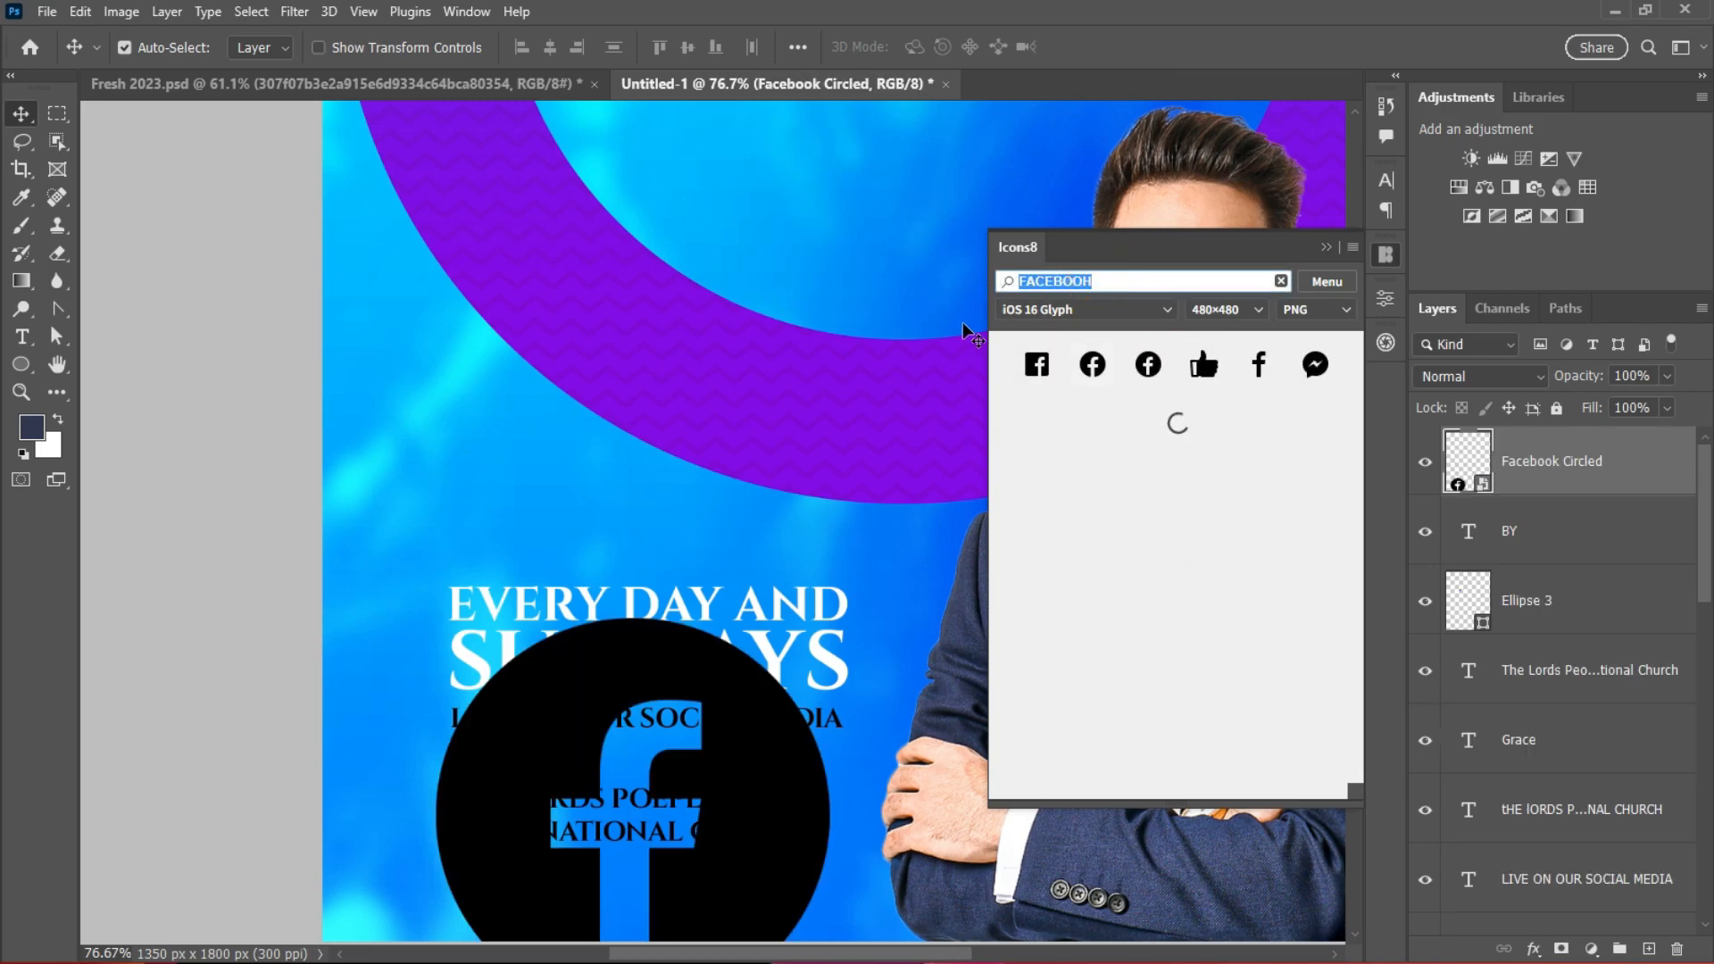
text(INSTAGRAM)
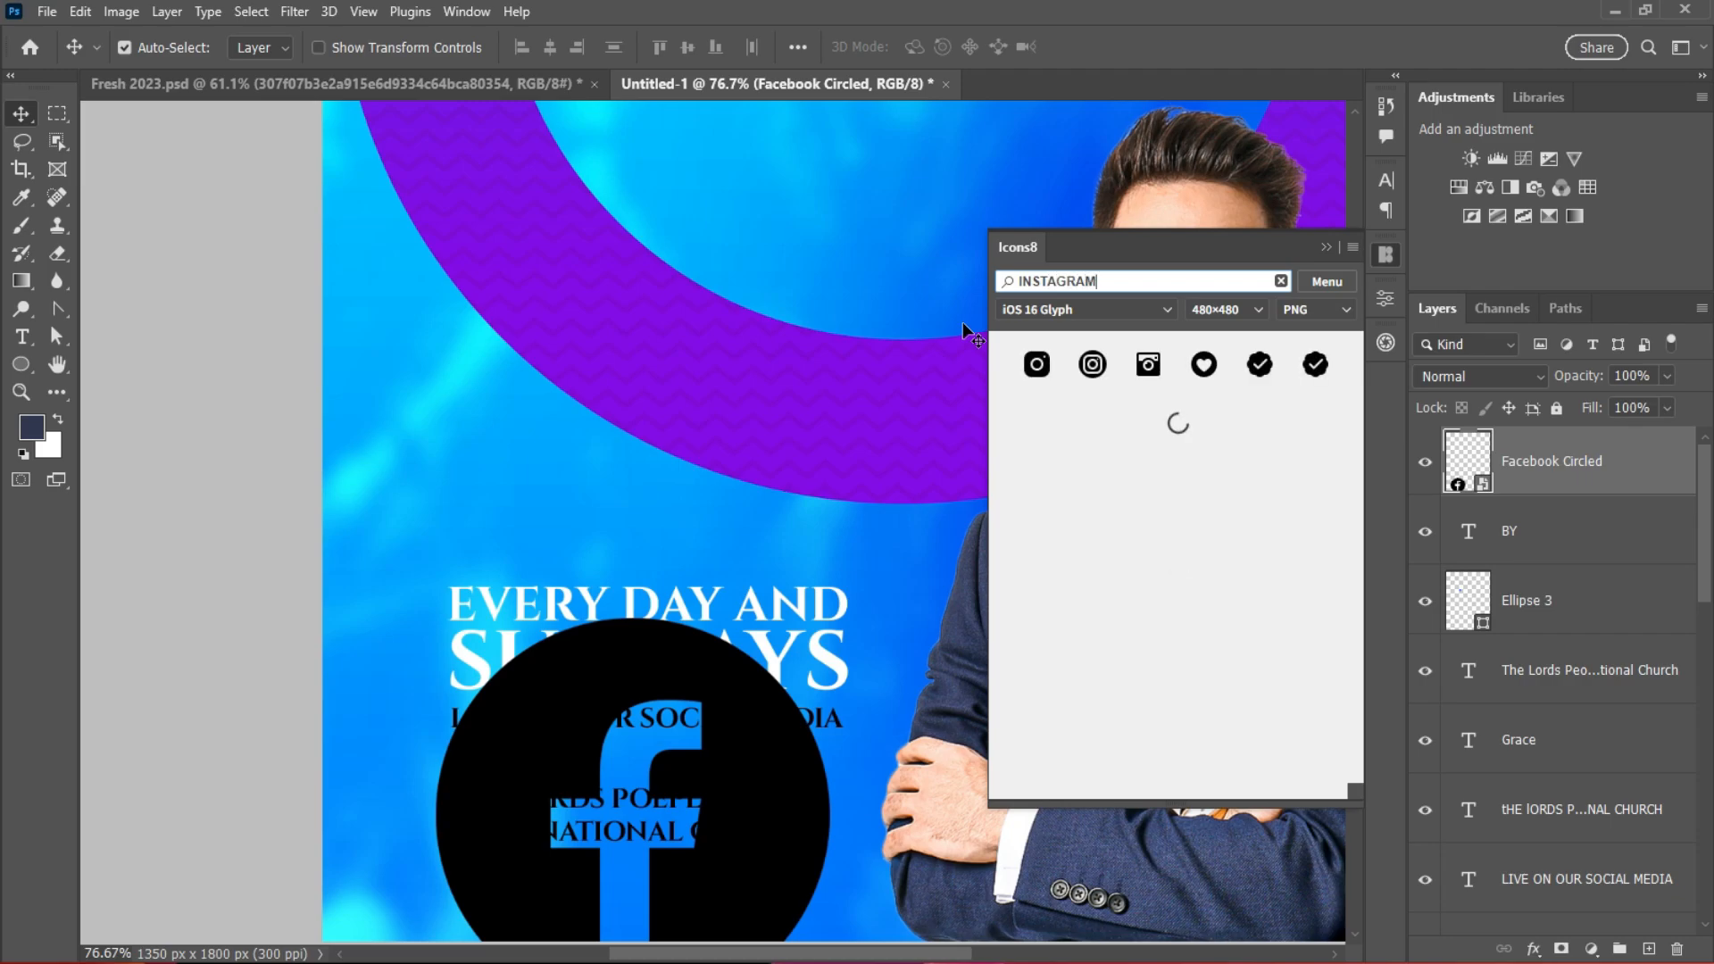
click(1091, 364)
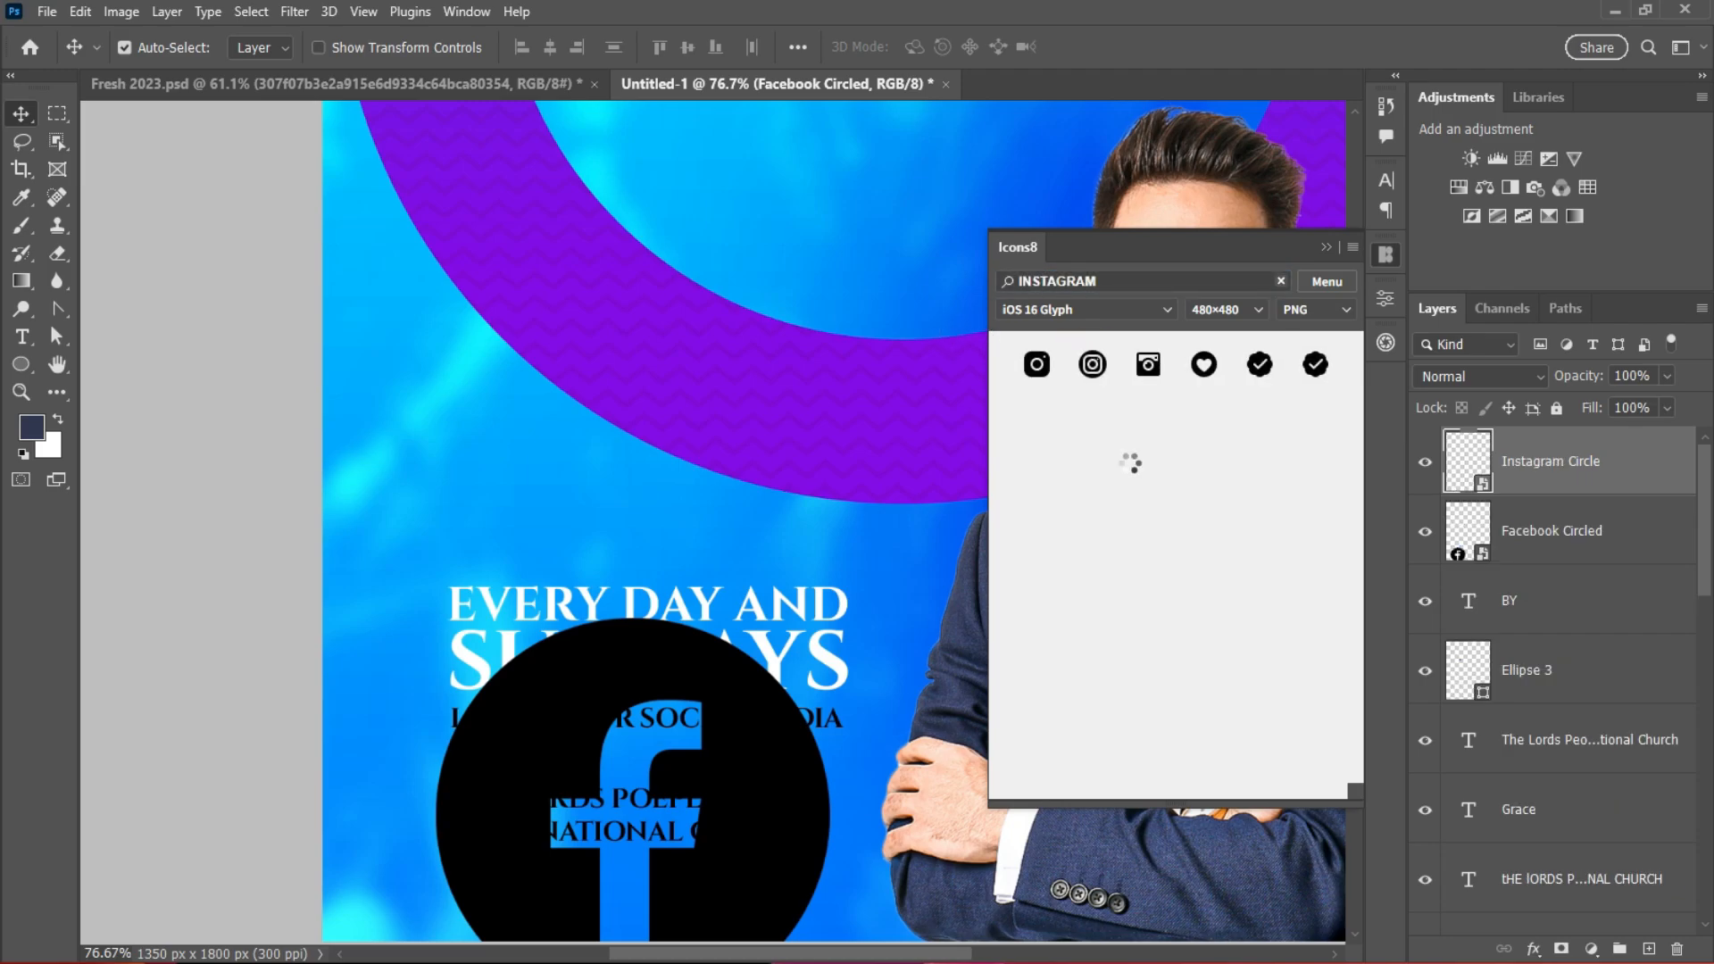
Step: Search TWITER, place the circled Twitter icon, and close the Icons8 panel
double_click(1102, 280)
text(T)
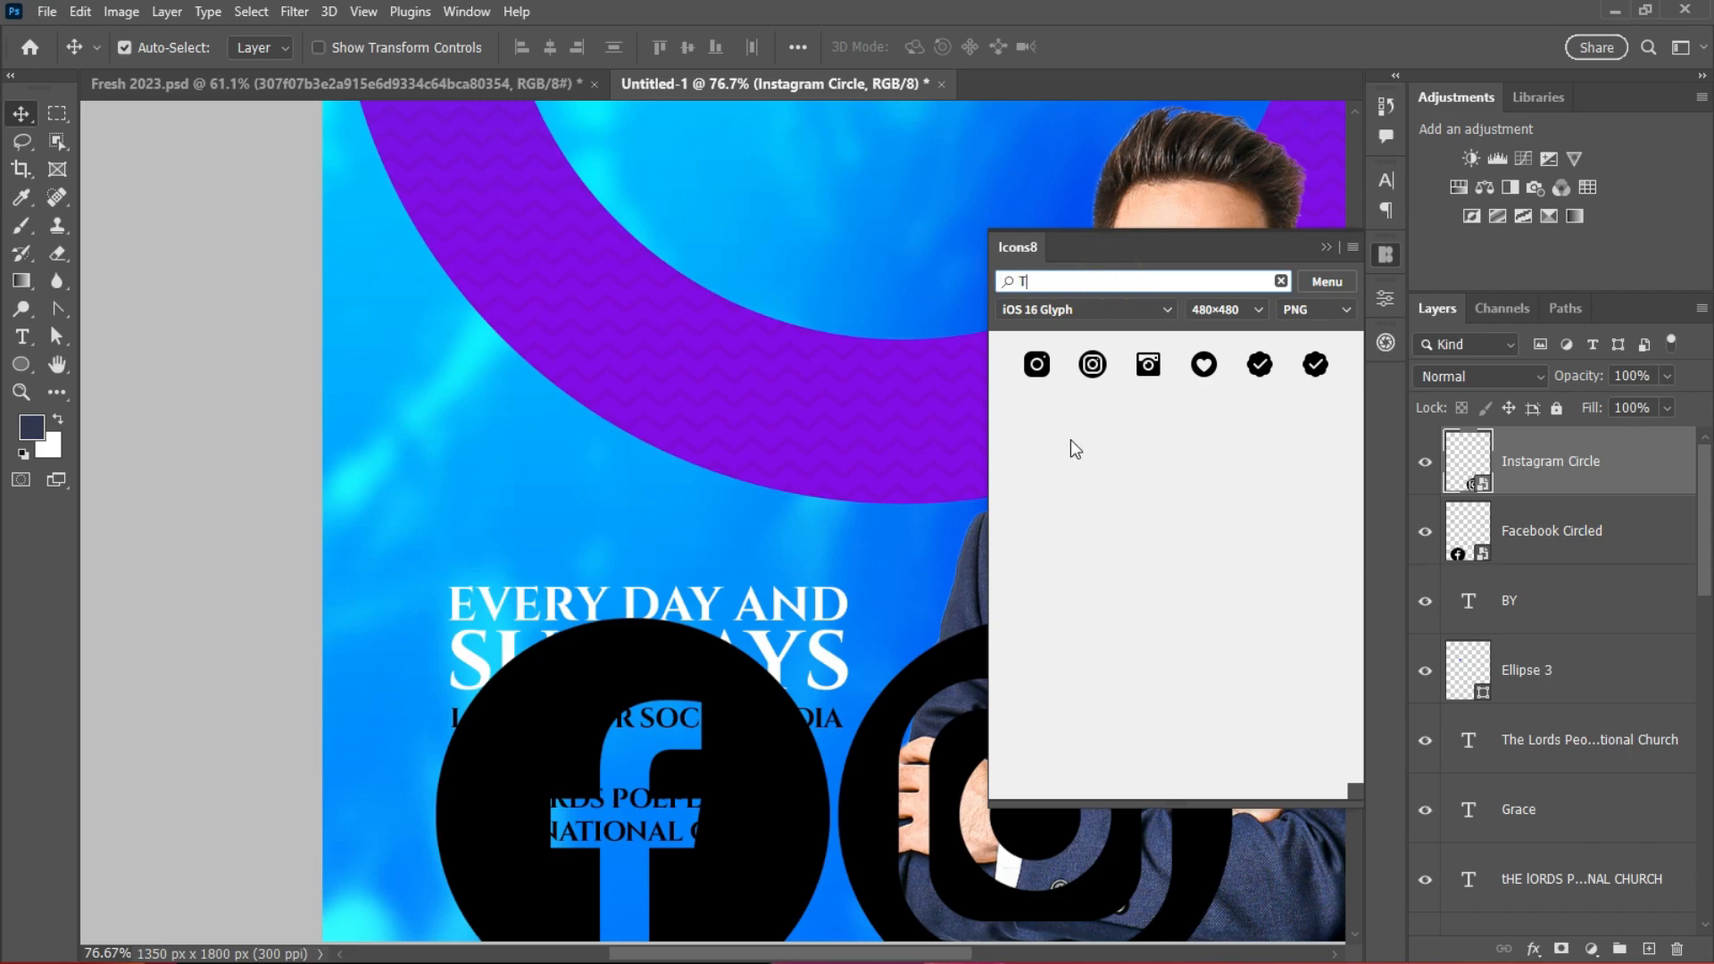
text(WITER)
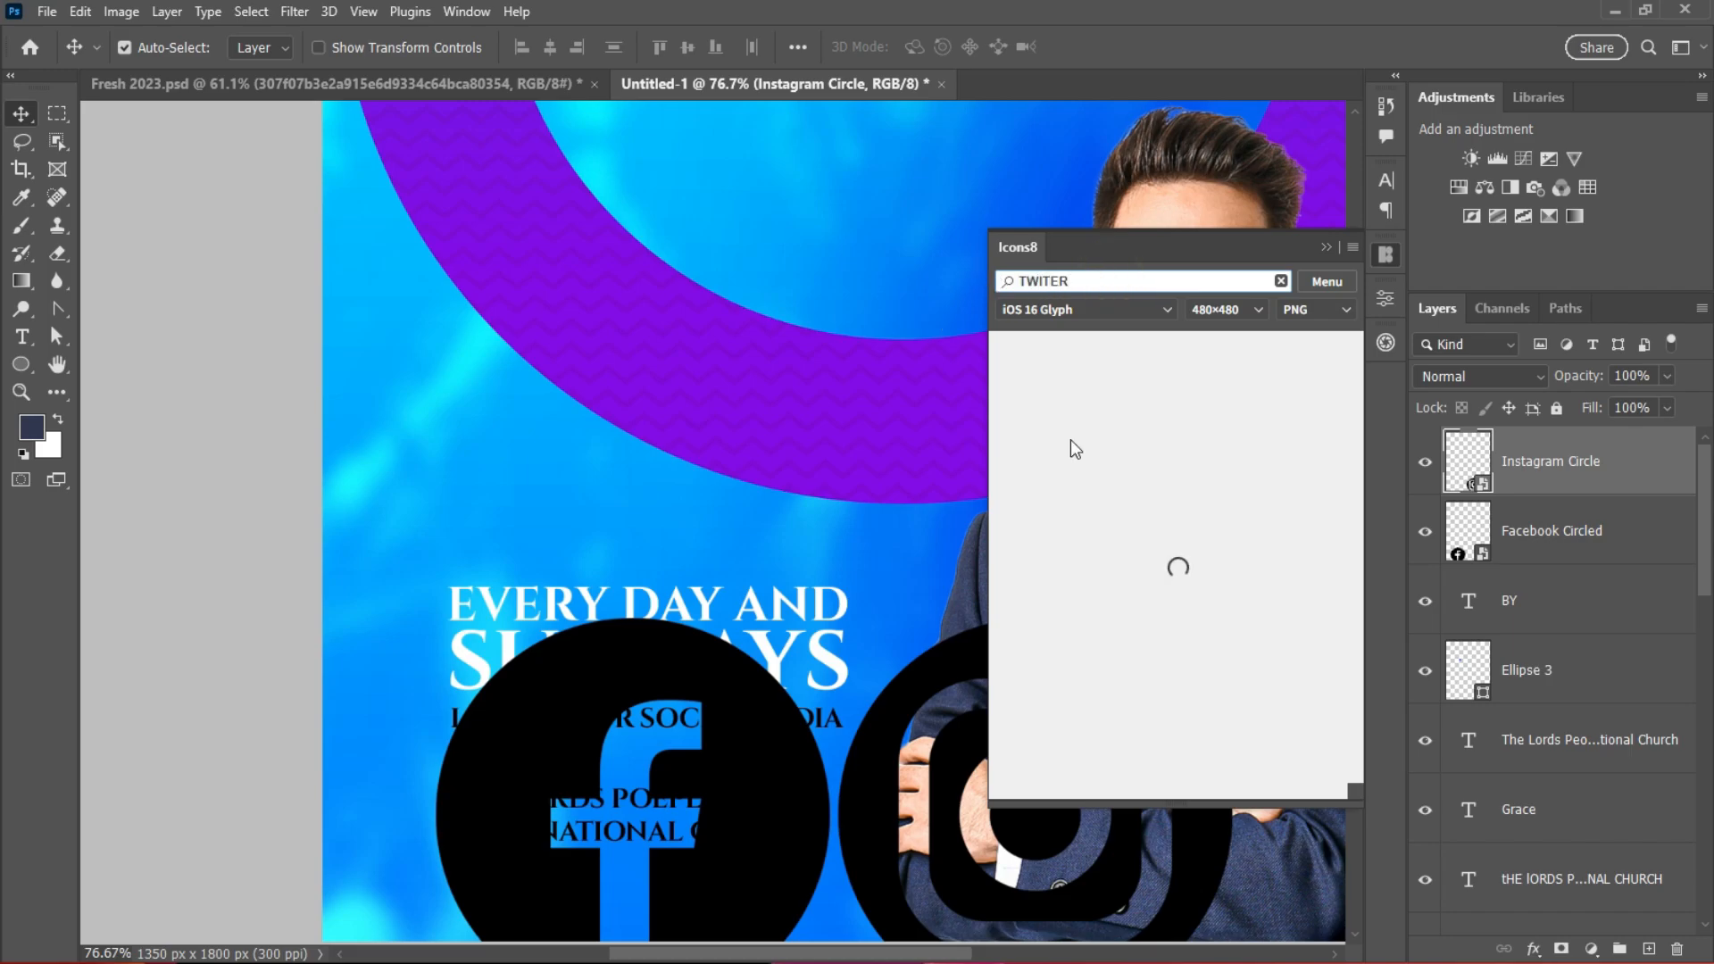
click(1149, 421)
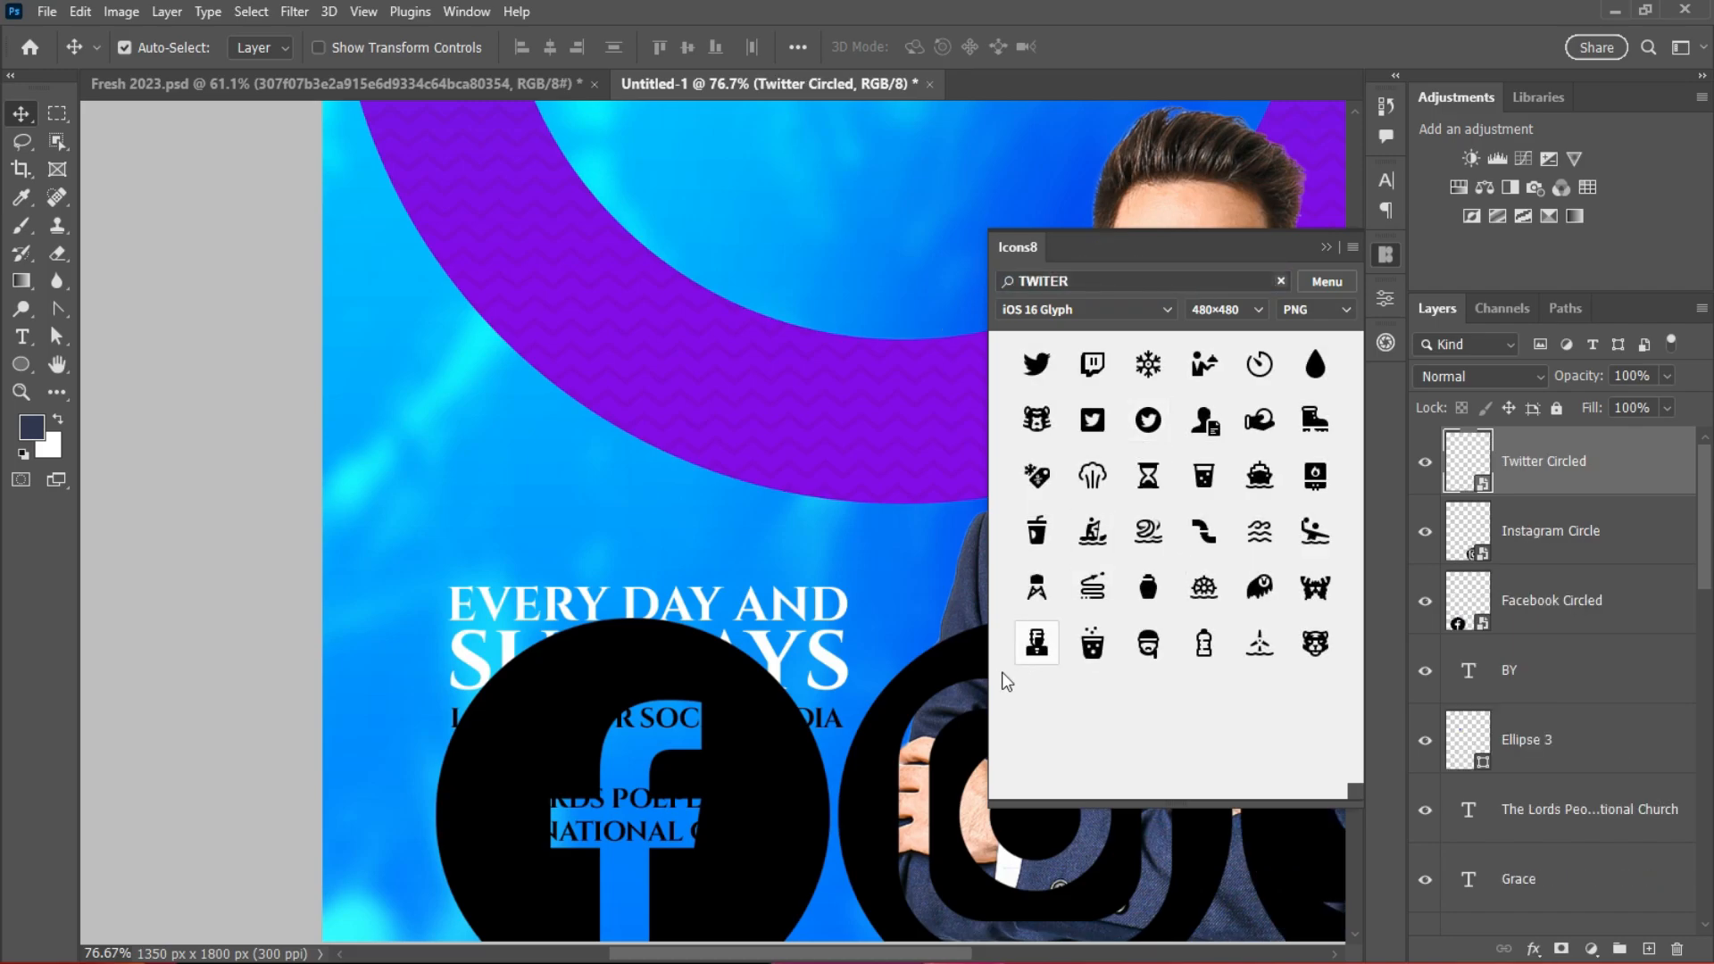
click(1325, 248)
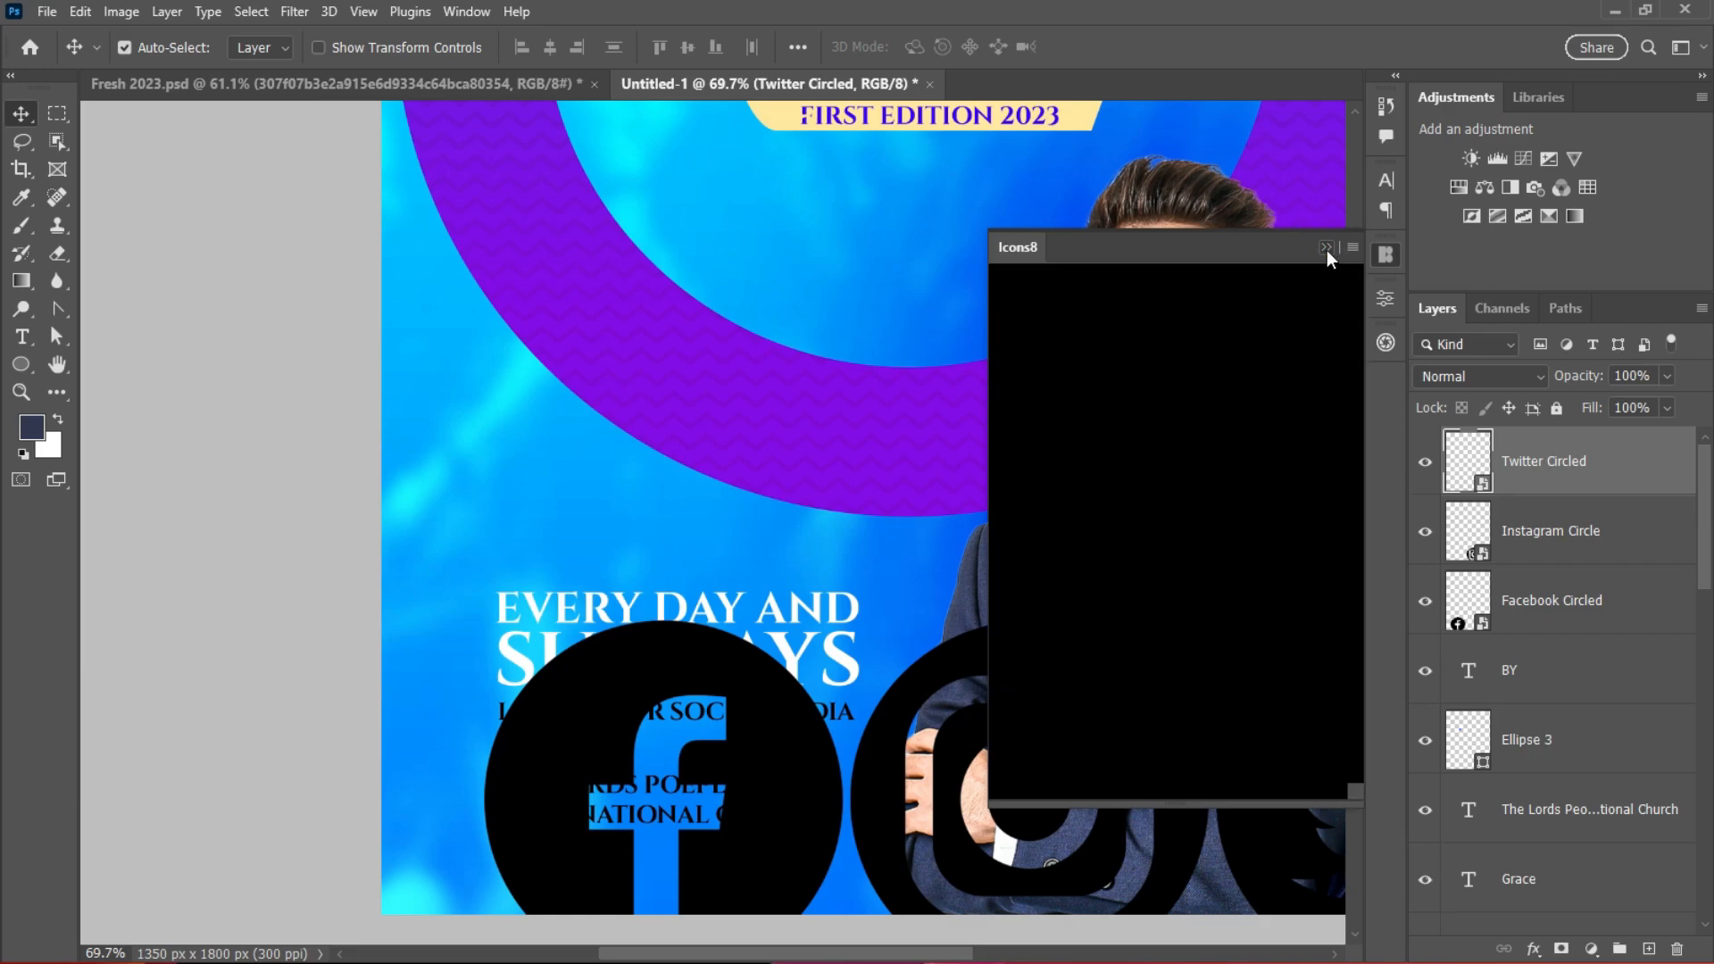
Step: Scale the three icons together to about 25% and move them under LIVE ON OUR SOCIAL MEDIA
shift+click(1551, 600)
key(ctrl+t)
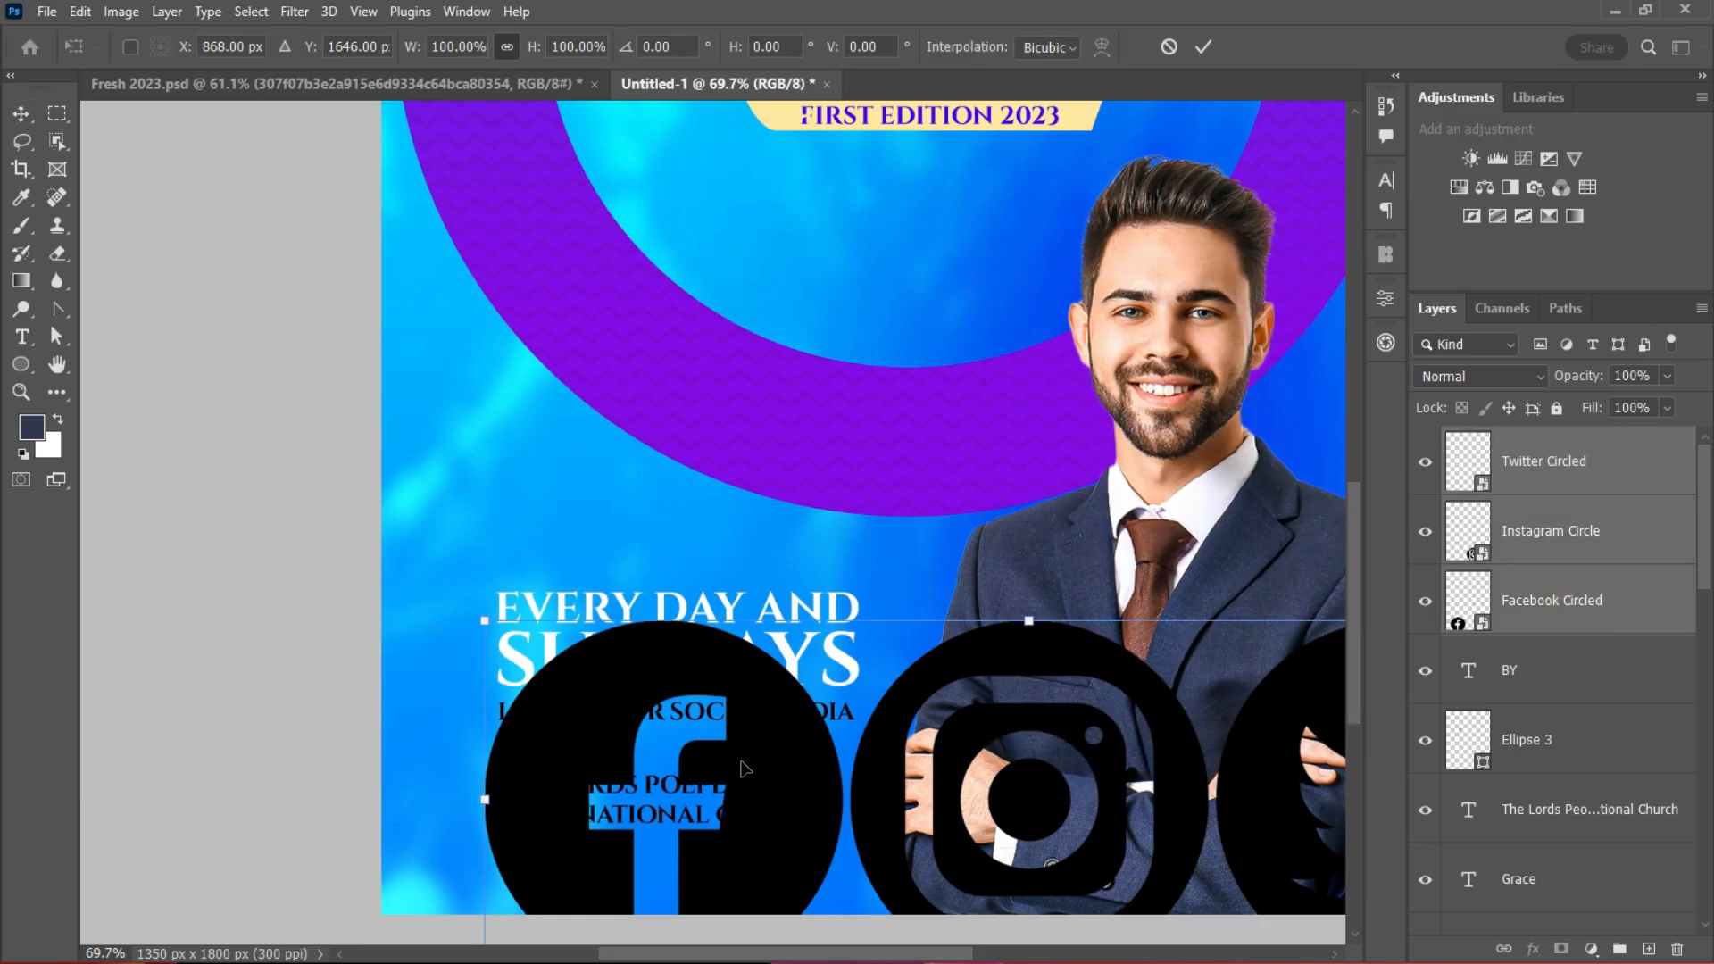
drag(486, 802, 925, 808)
drag(1095, 839, 720, 469)
drag(556, 420, 533, 763)
scroll(389, 573, up, 3)
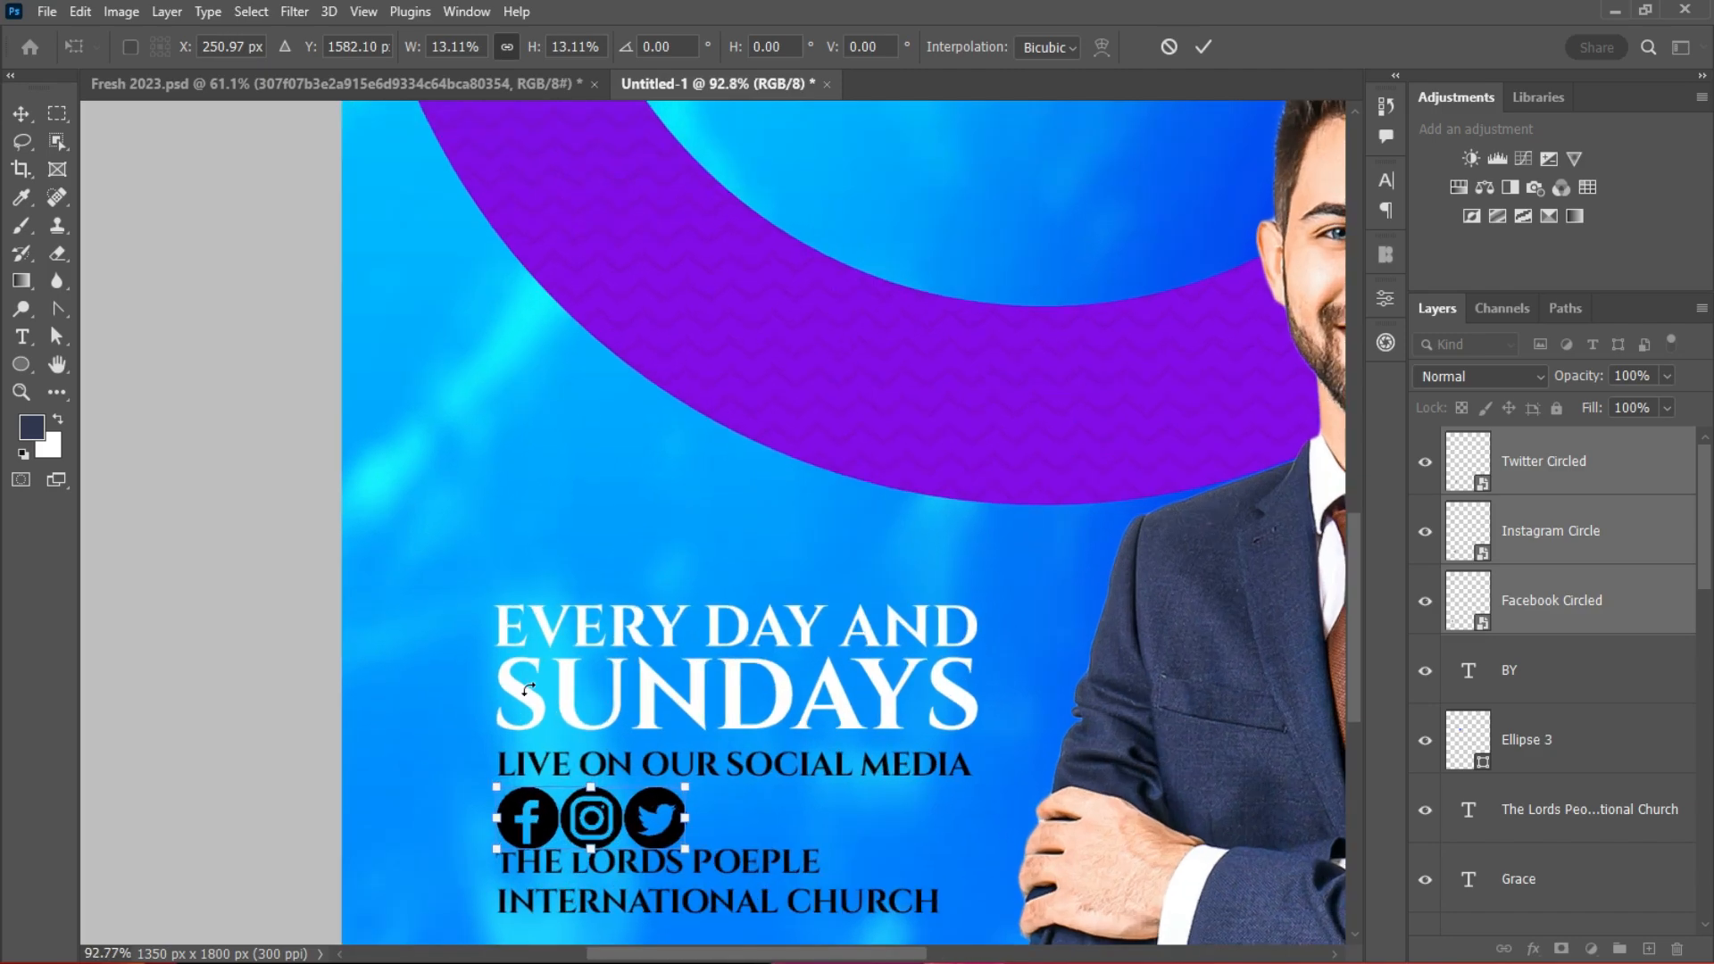
click(1204, 47)
scroll(857, 566, up, 3)
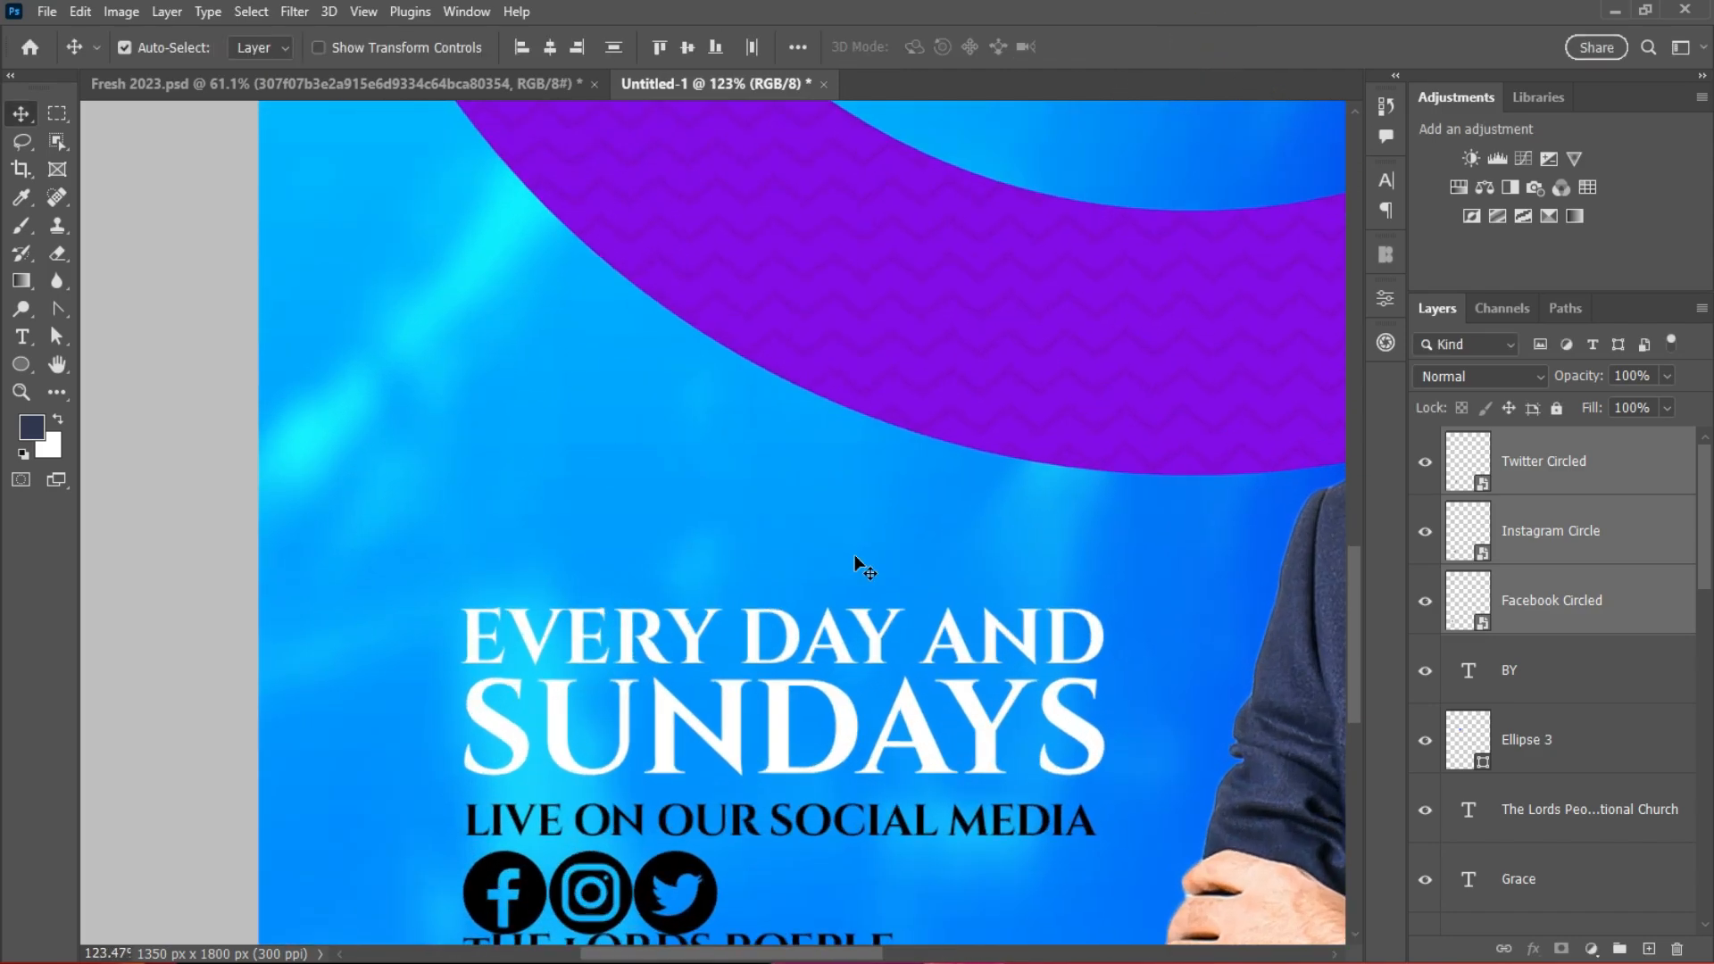
scroll(1348, 660, down, 3)
Step: Shift the Twitter icon right and centre Instagram between Facebook and Twitter
click(719, 603)
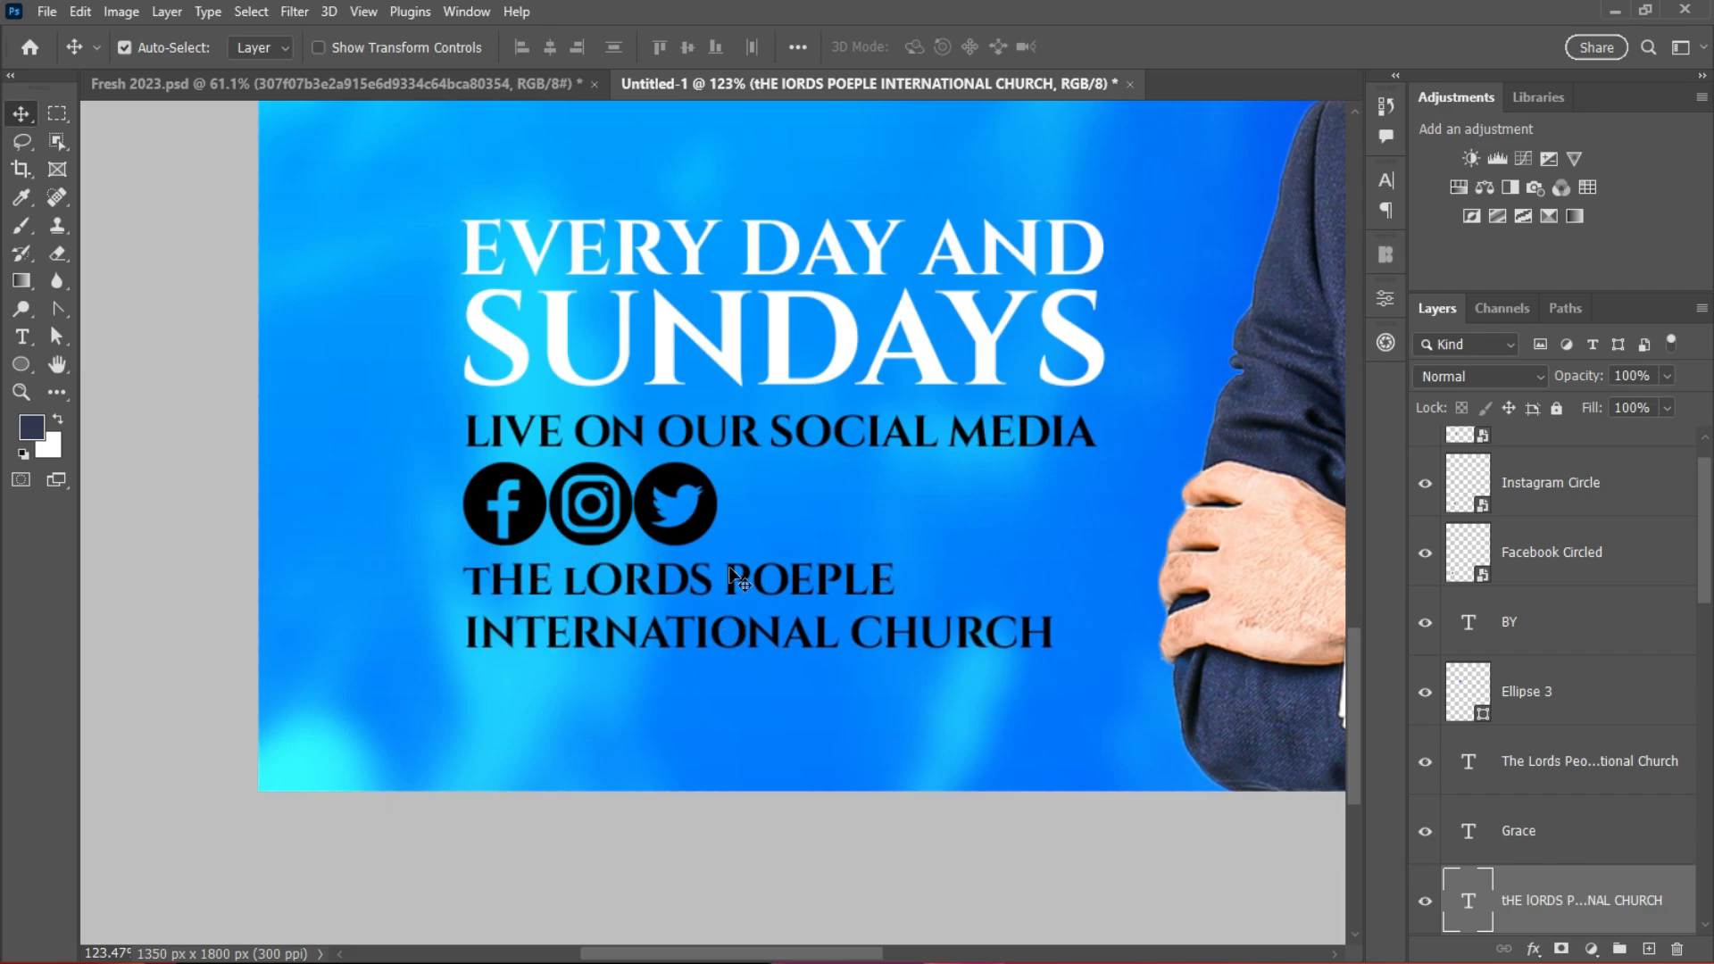
click(710, 514)
drag(710, 516, 864, 513)
drag(620, 503, 715, 501)
scroll(957, 525, down, 5)
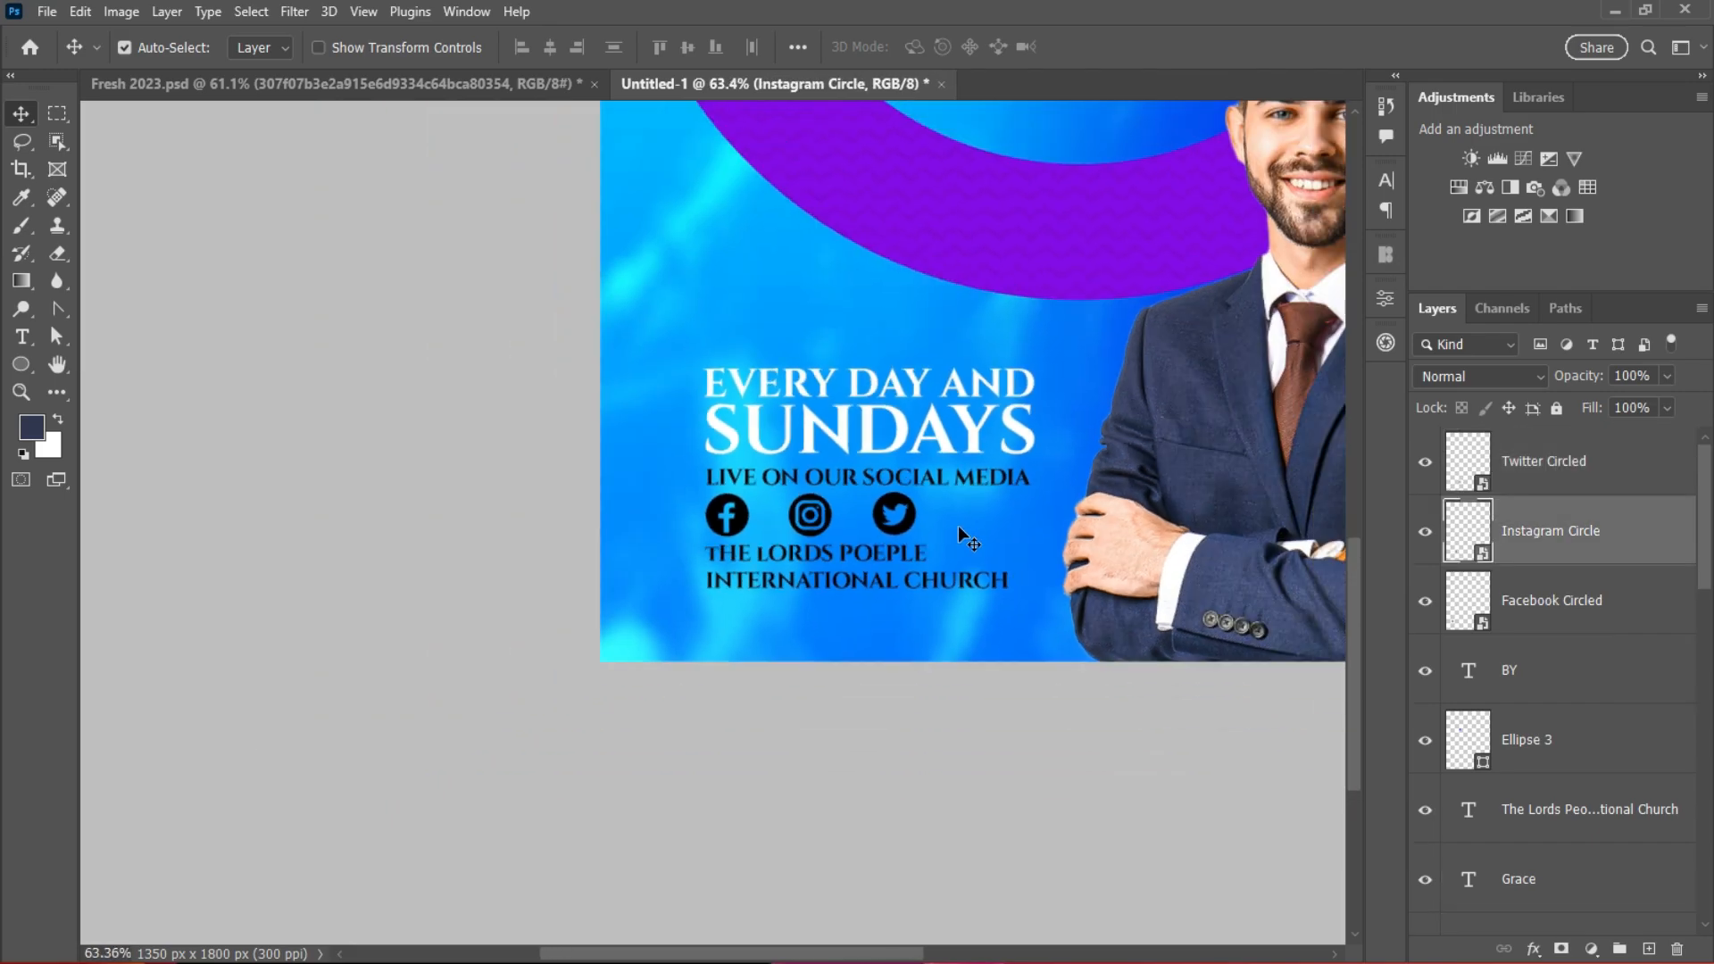
drag(886, 952, 992, 953)
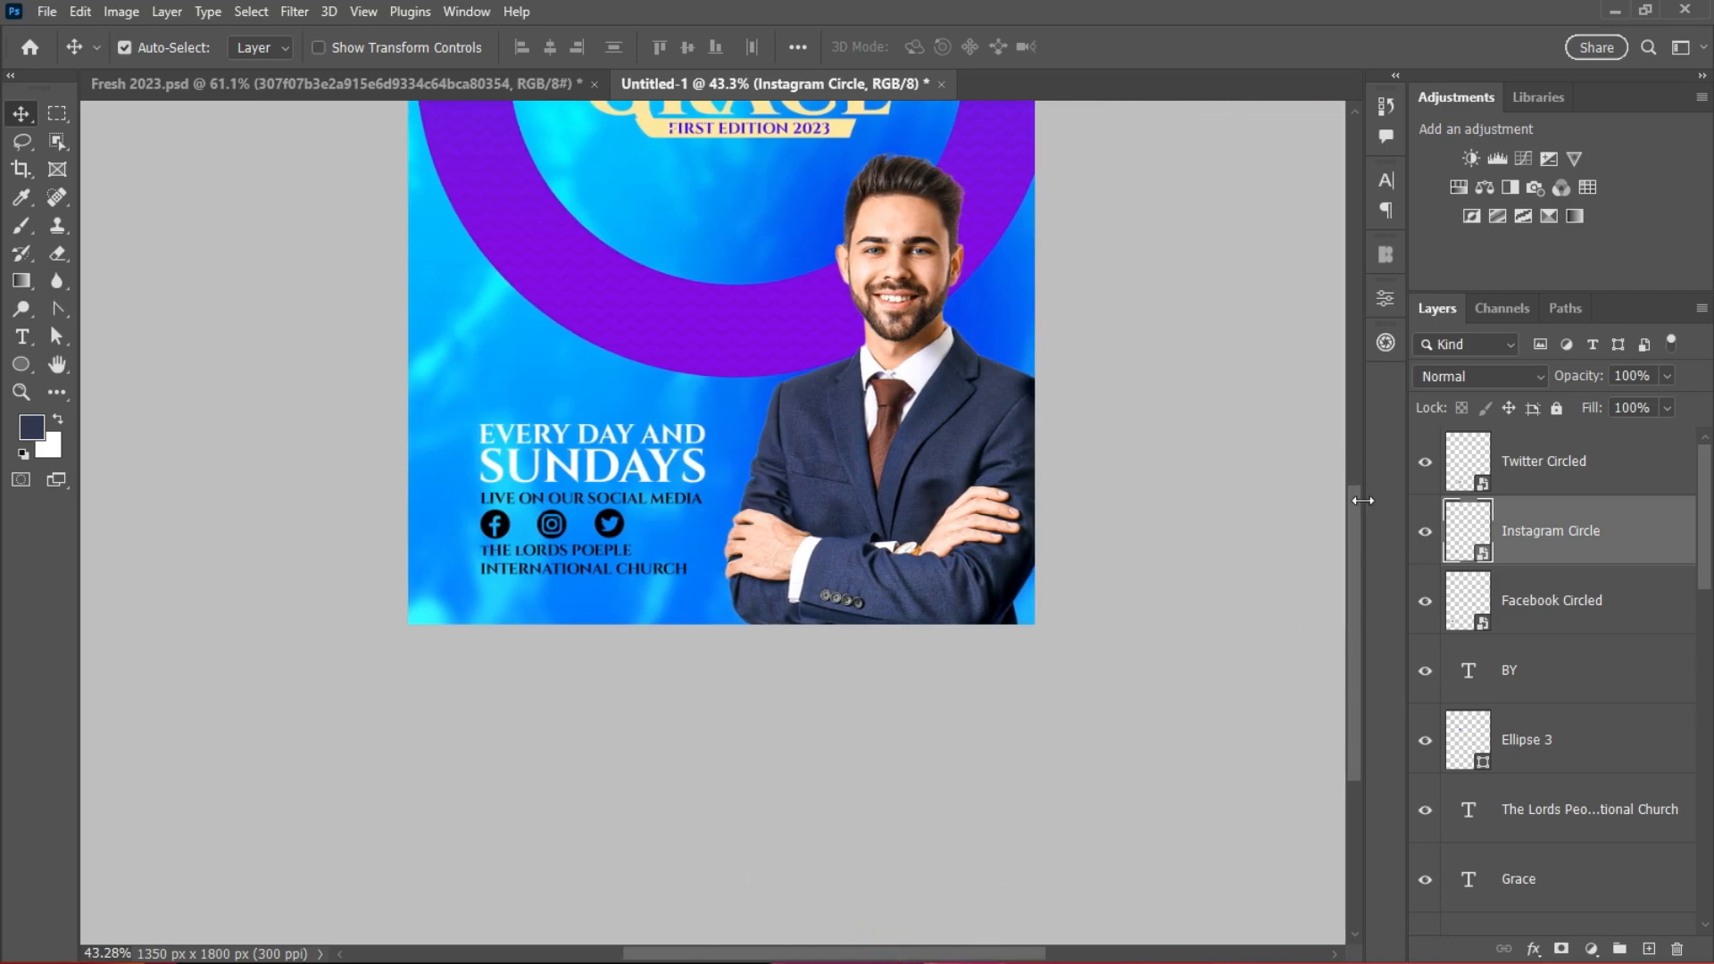
drag(1355, 548, 1355, 466)
scroll(594, 642, up, 3)
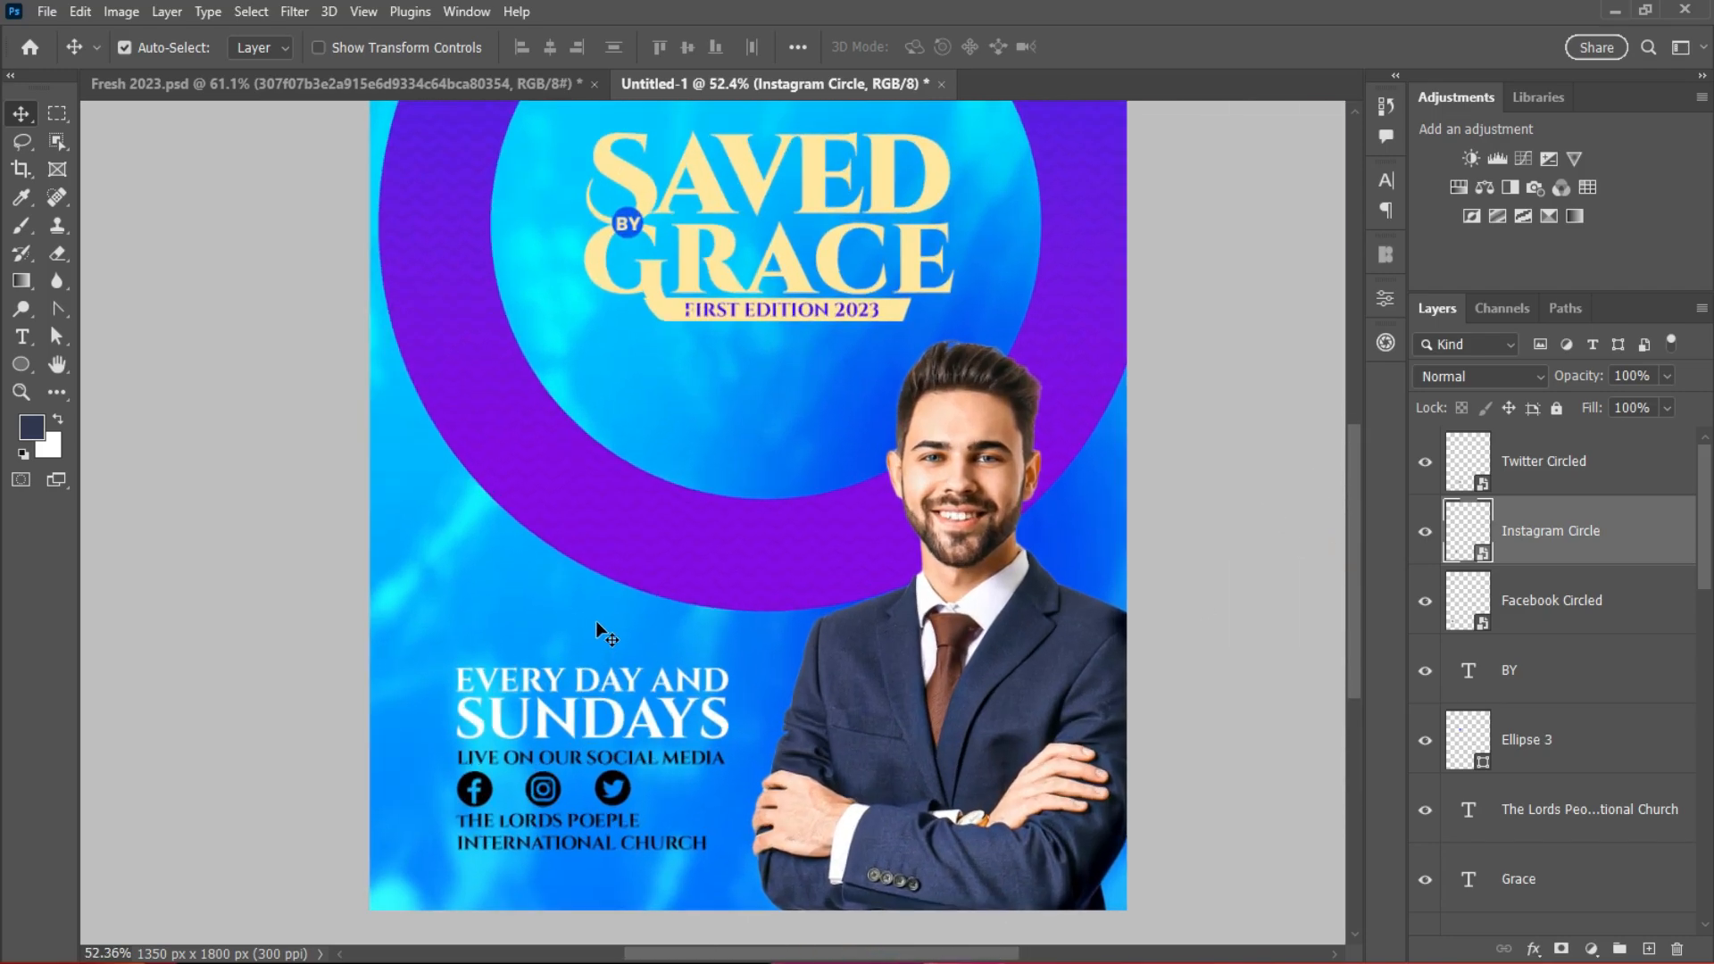
click(589, 681)
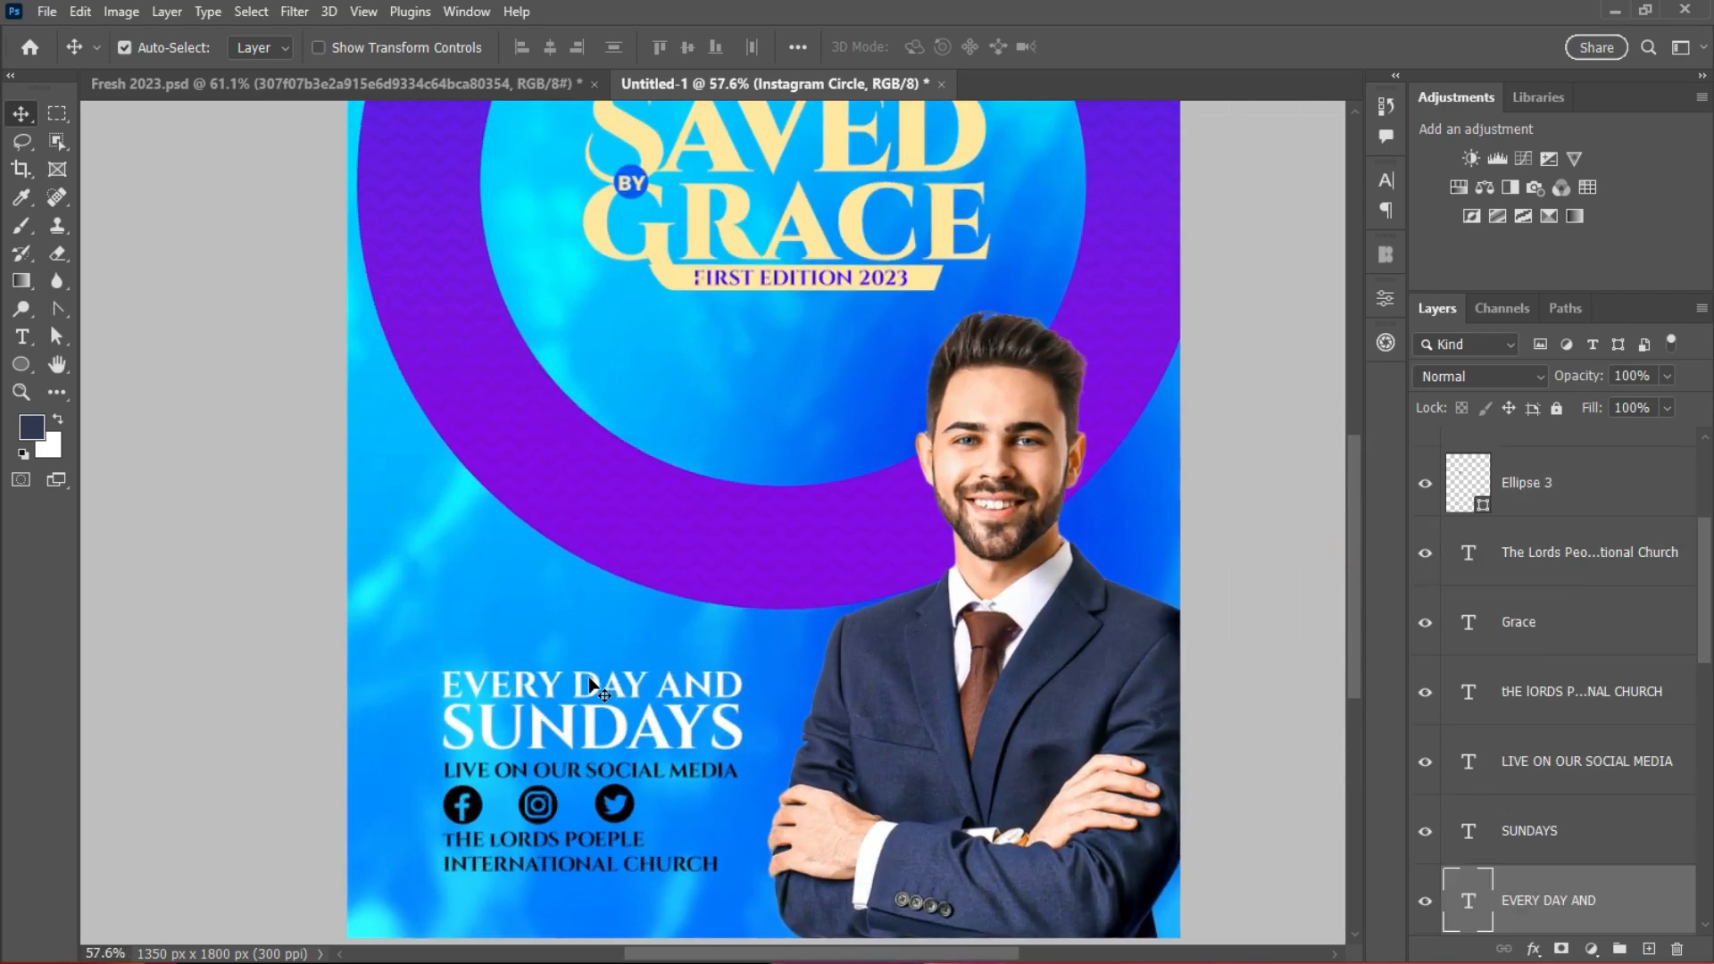
Step: Sample the GRACE cream (ffe8a0) as the colour of EVERY DAY AND and SUNDAYS
click(1384, 183)
click(1328, 319)
click(849, 220)
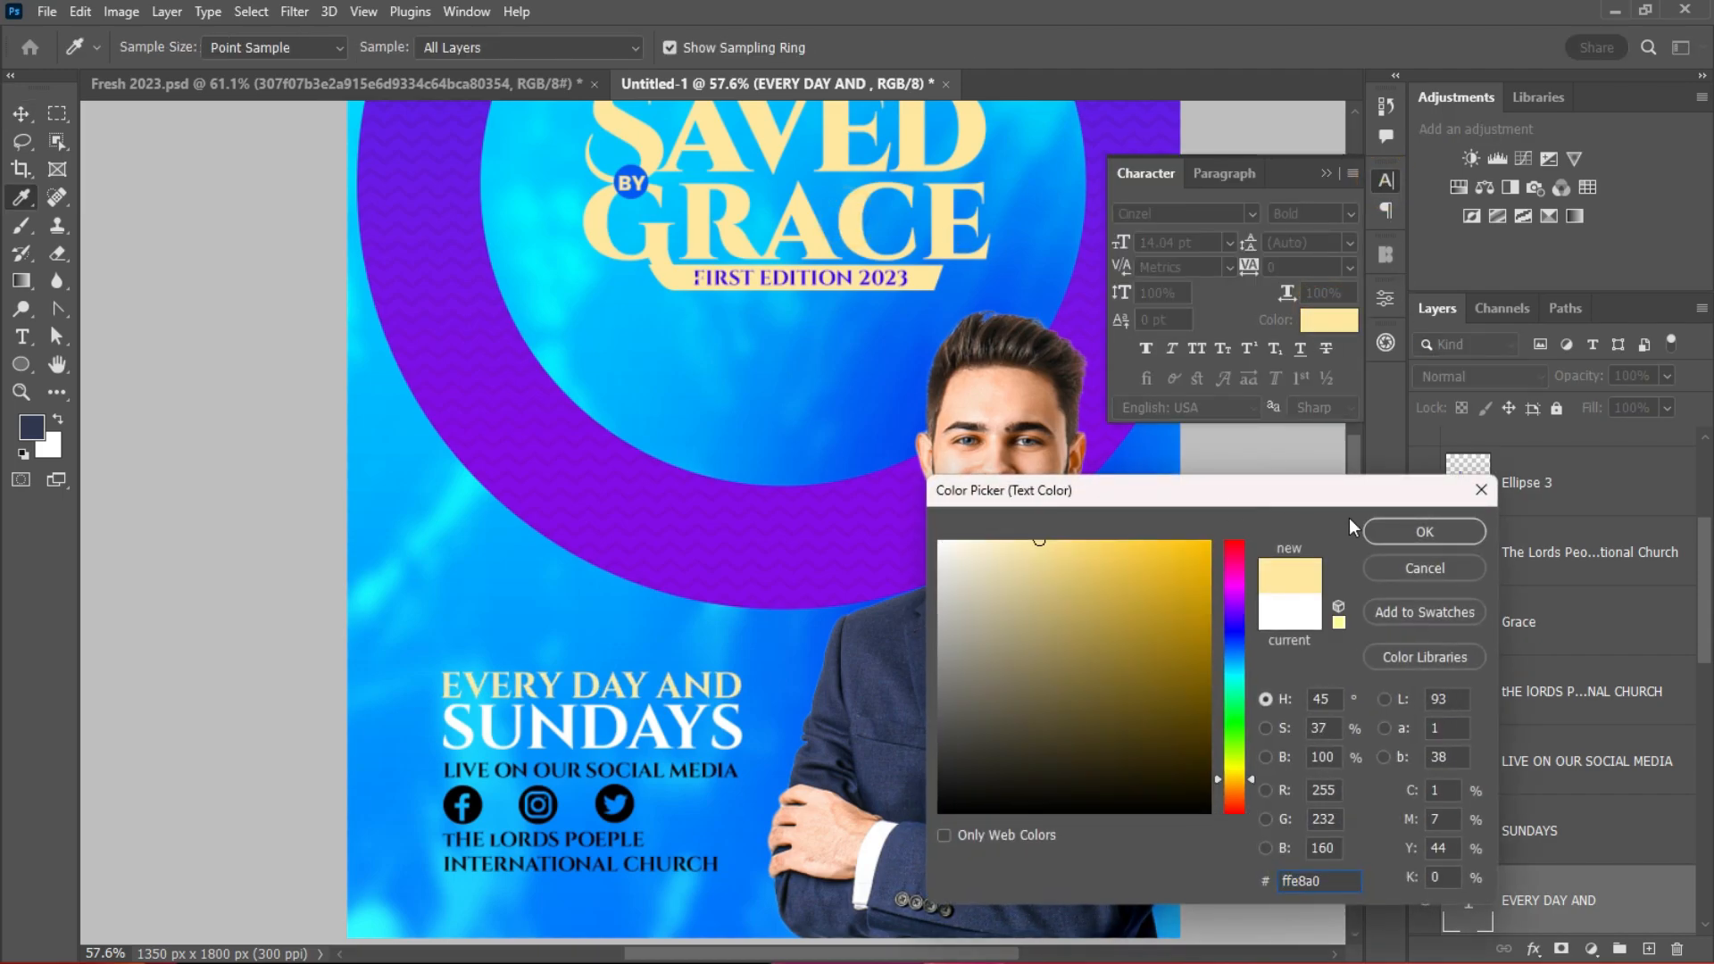
click(1425, 531)
click(1530, 830)
click(1327, 320)
click(820, 250)
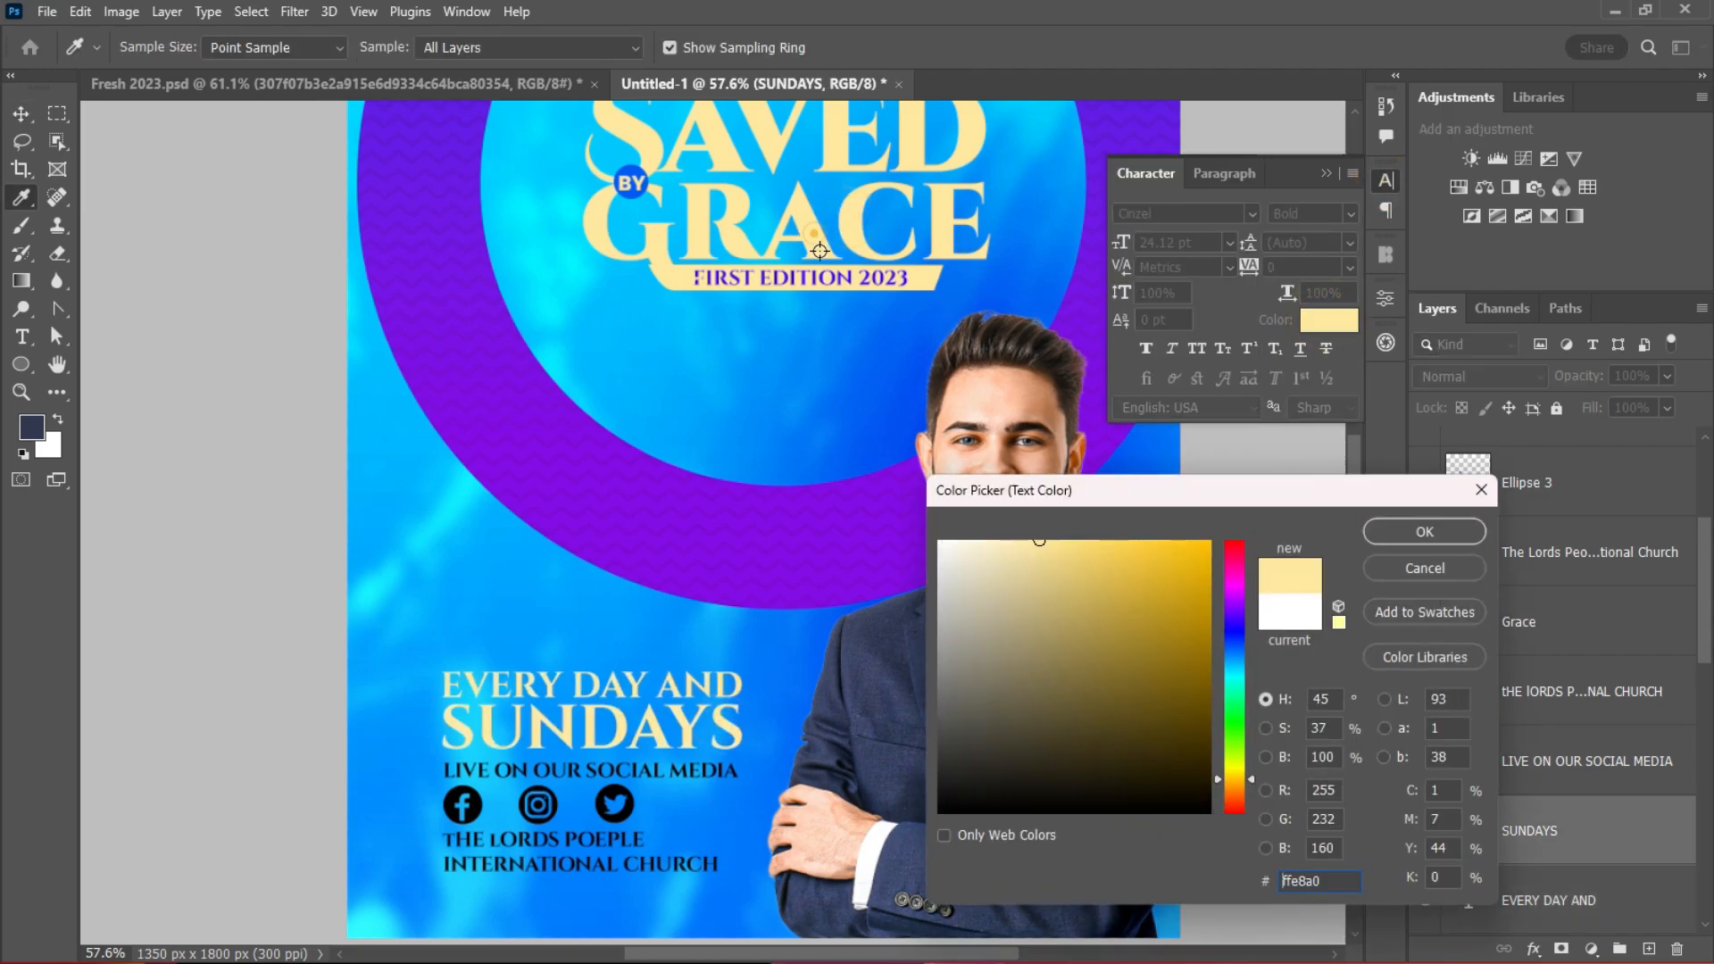
click(1425, 534)
key(v)
Step: Select the church name, the purple ring, and finally the background photo layer
scroll(802, 646, down, 5)
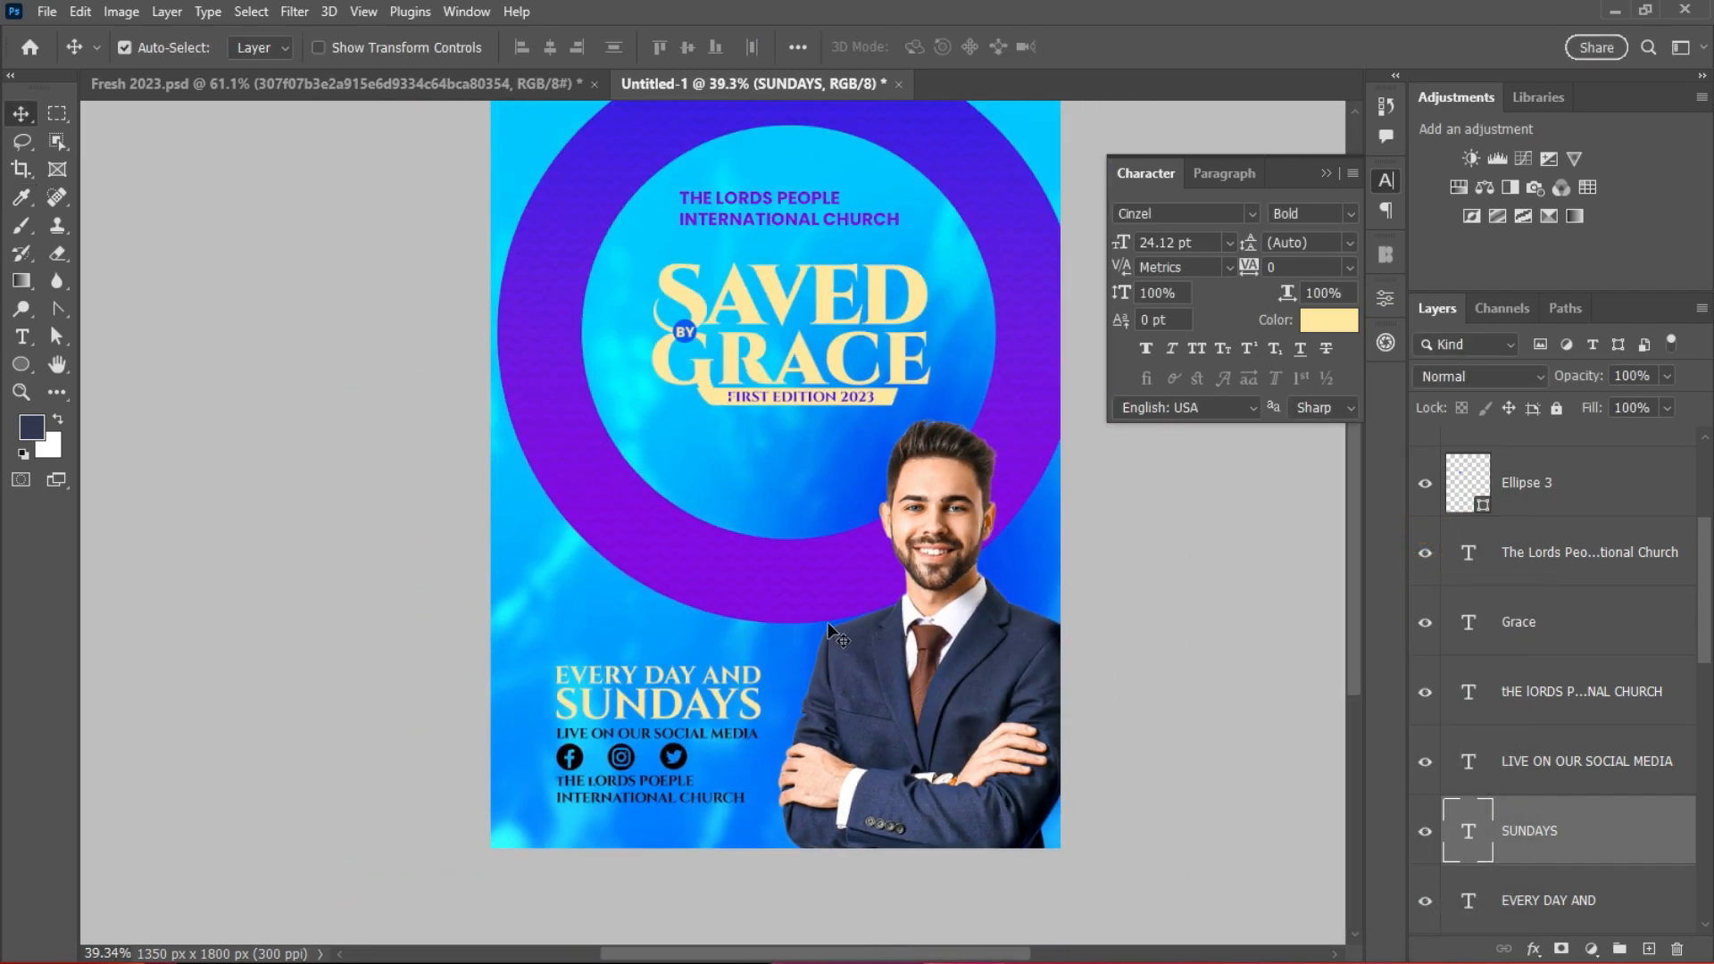
scroll(857, 589, up, 3)
scroll(910, 541, down, 1)
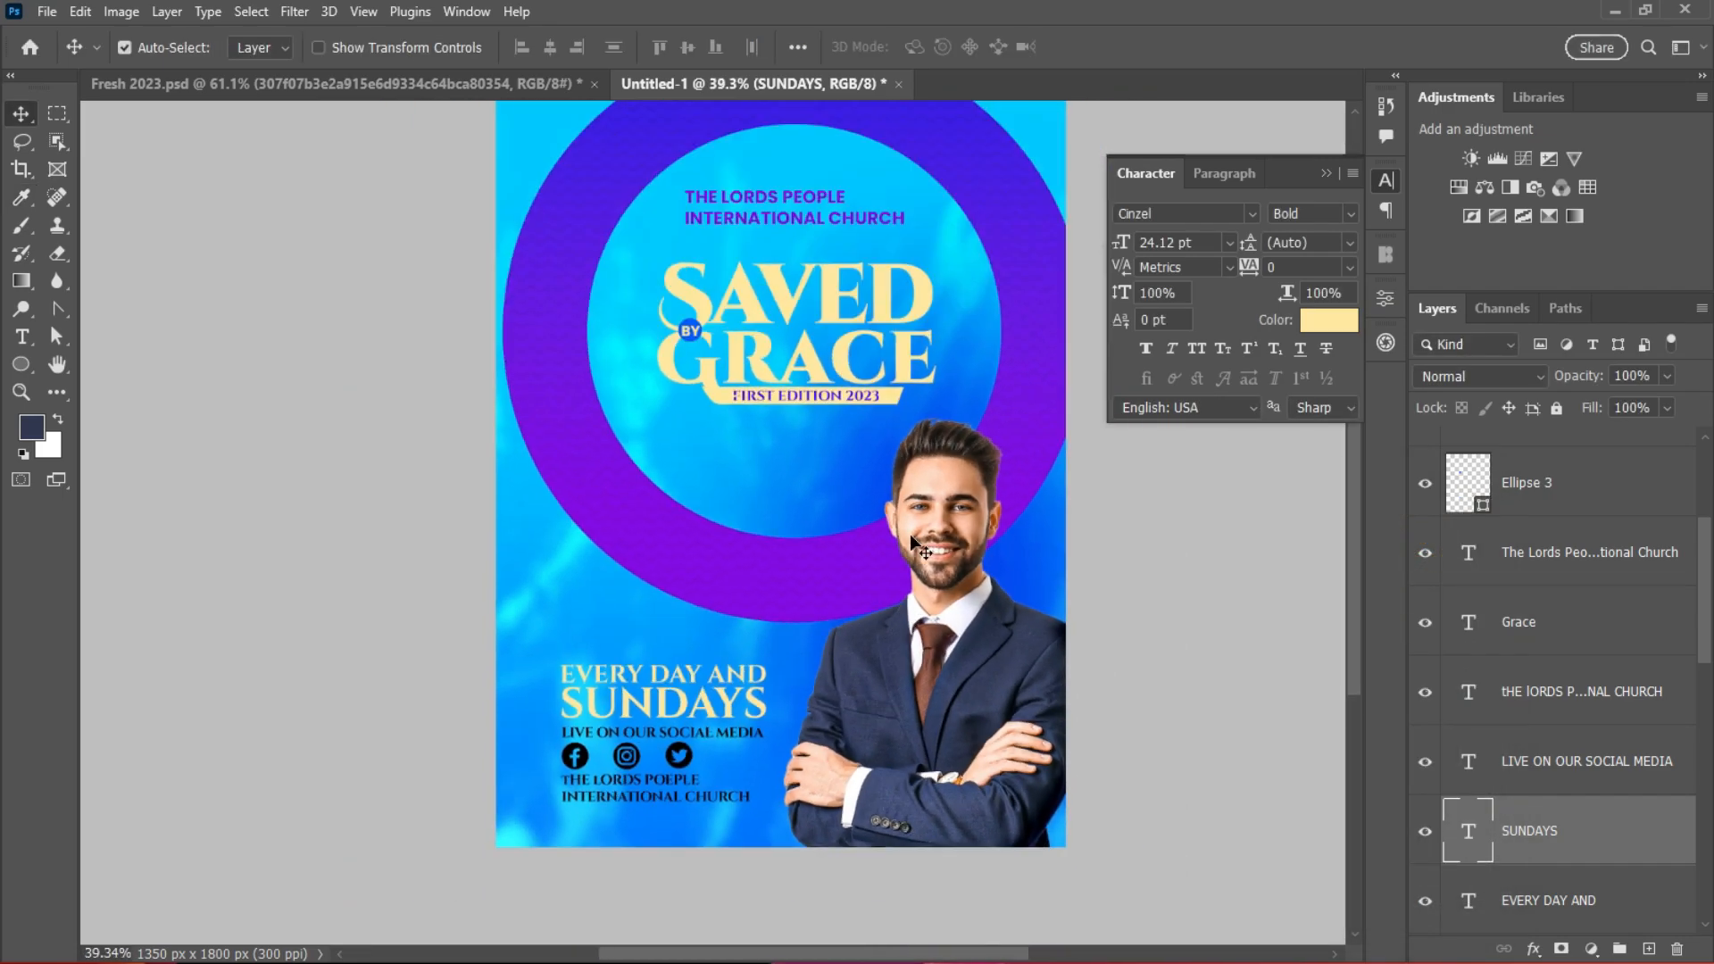
scroll(1000, 594, up, 1)
scroll(933, 571, down, 2)
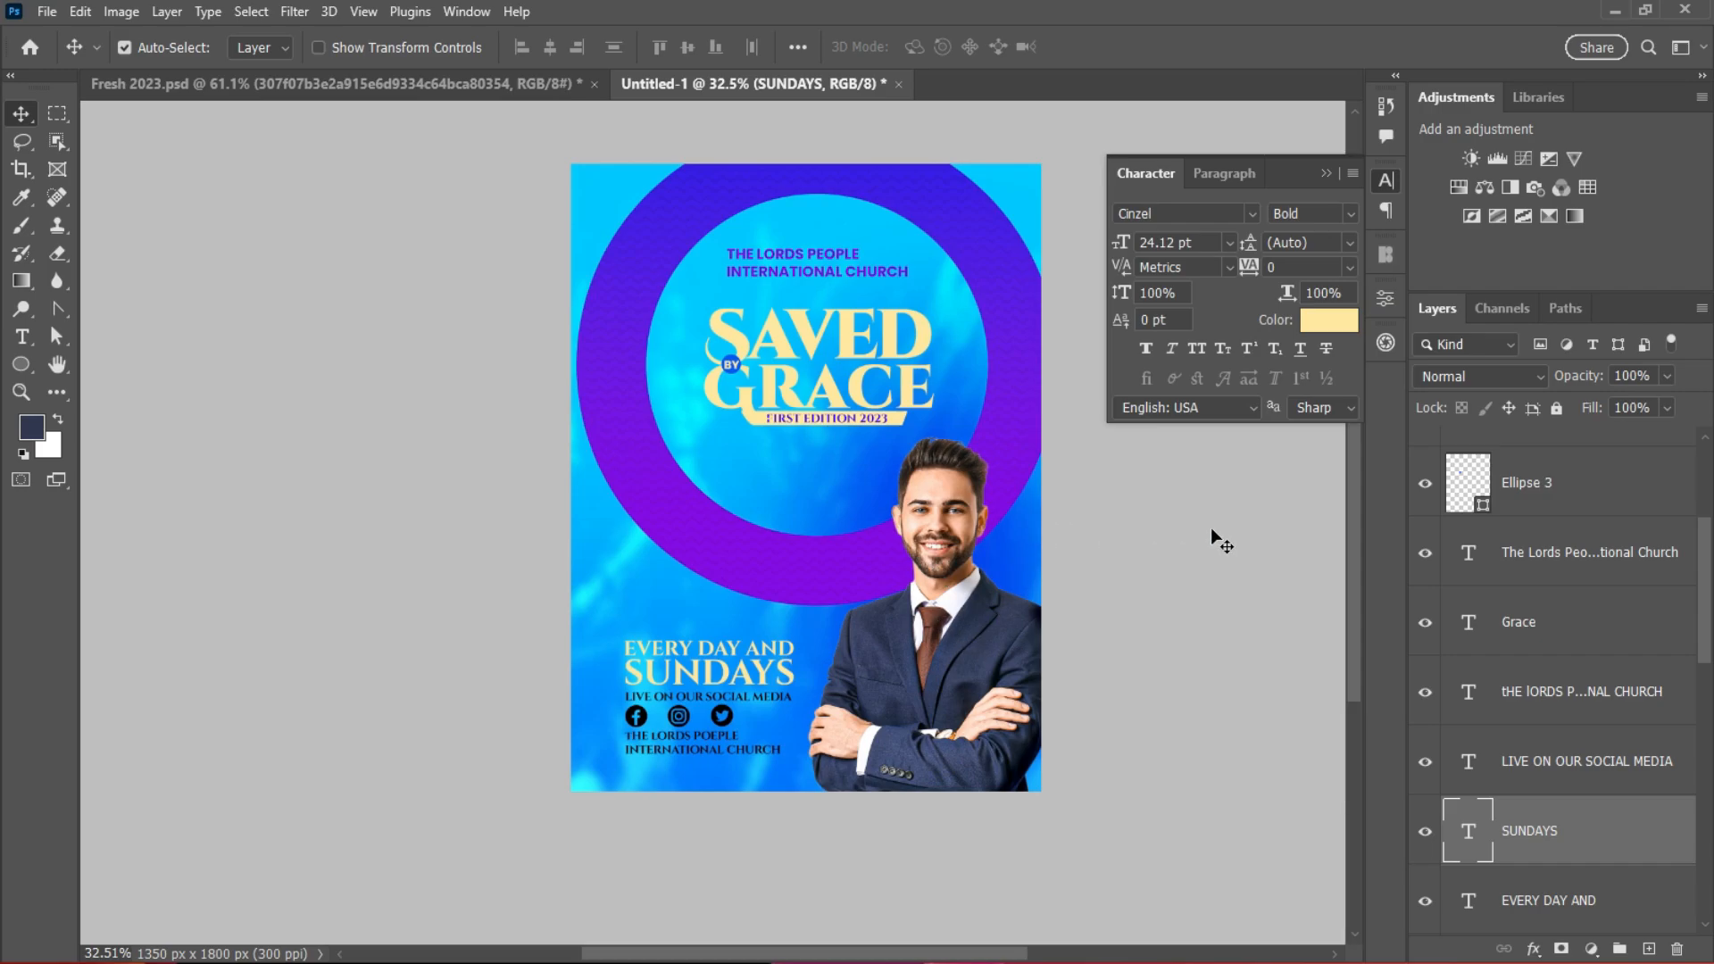
scroll(1128, 589, up, 1)
scroll(1085, 809, up, 1)
scroll(678, 739, down, 1)
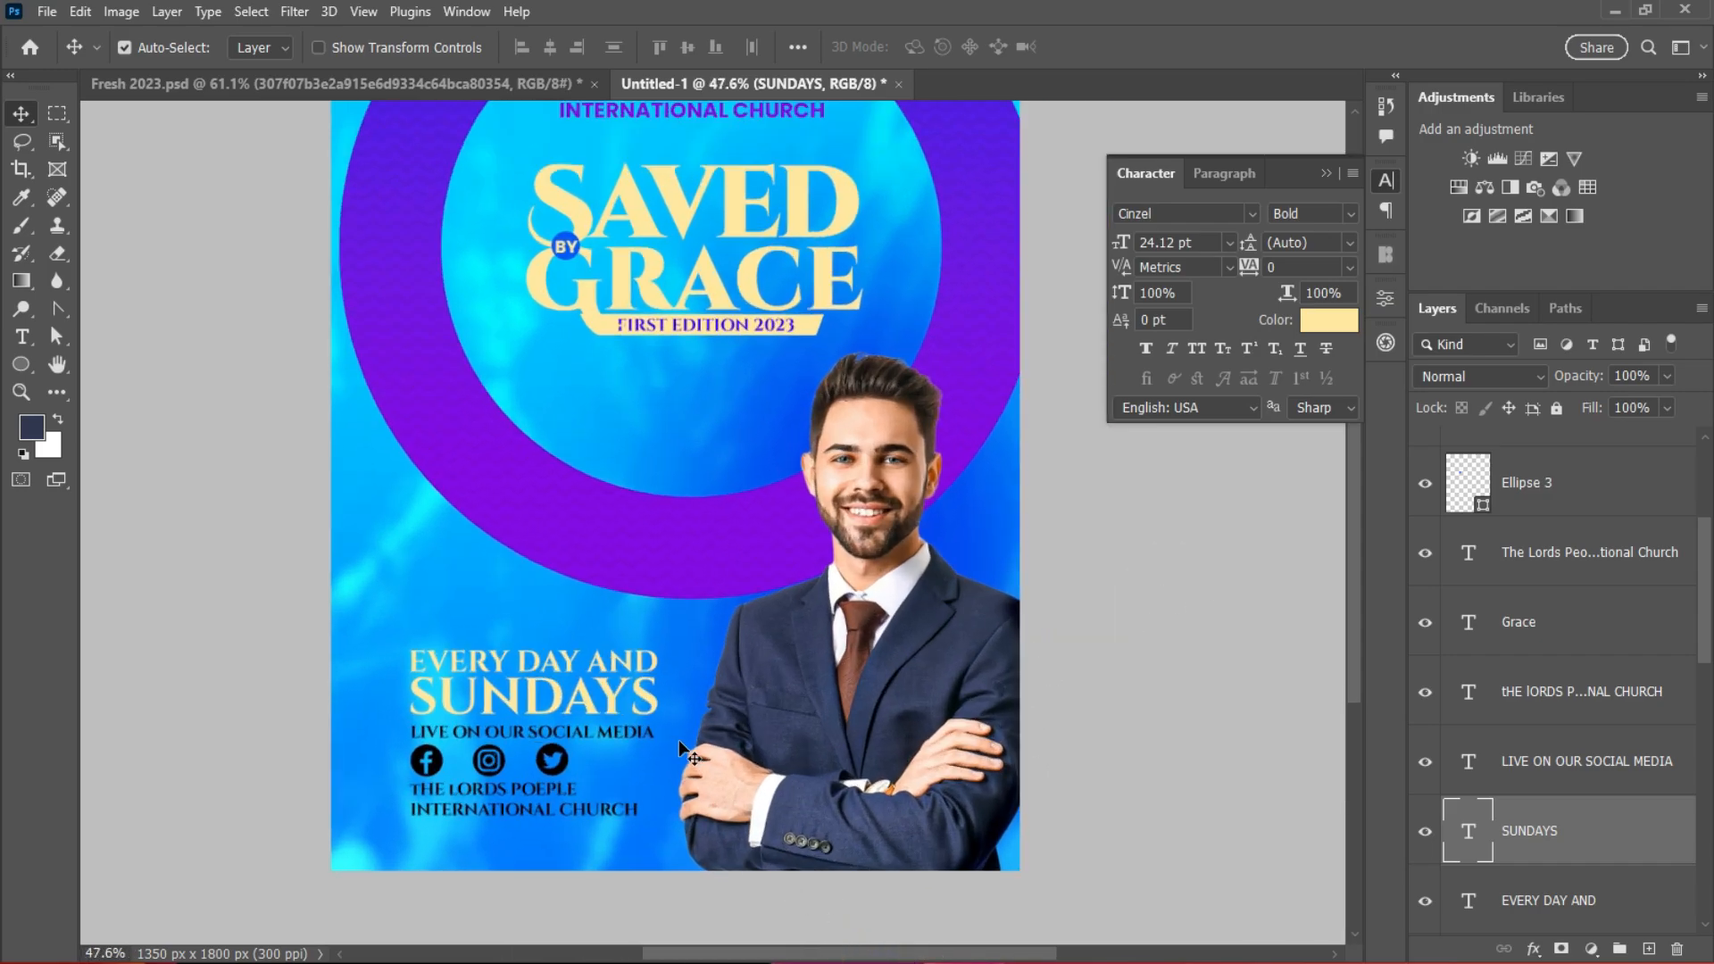
scroll(679, 739, down, 1)
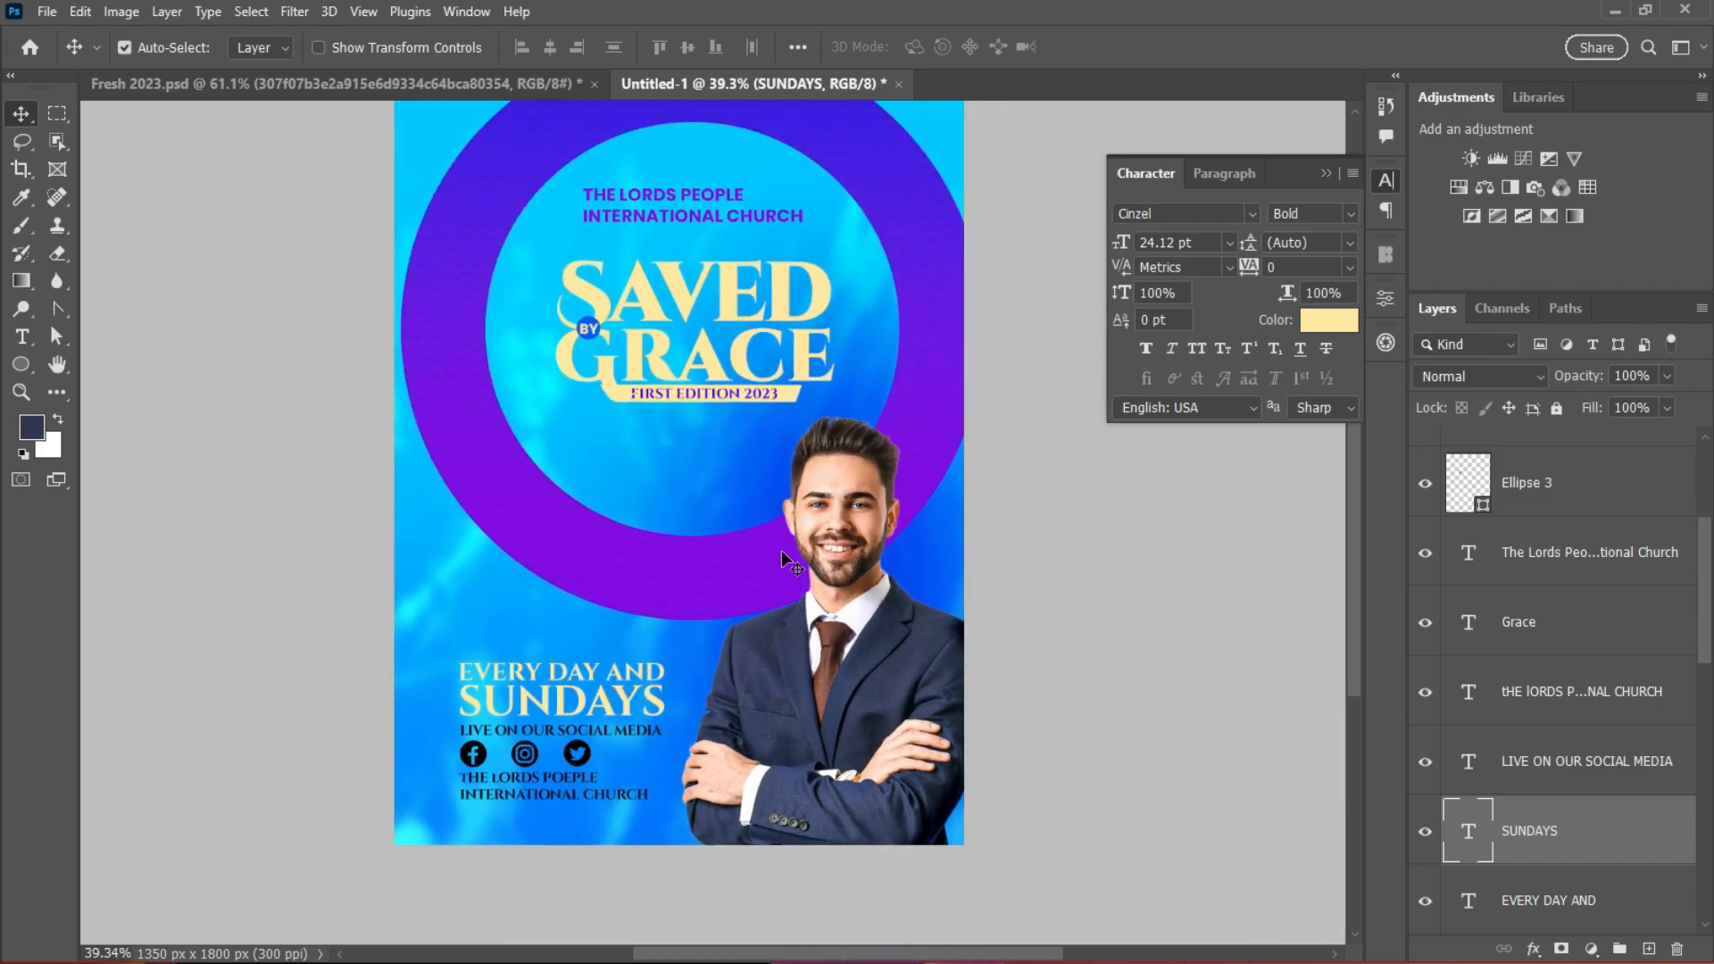
click(676, 221)
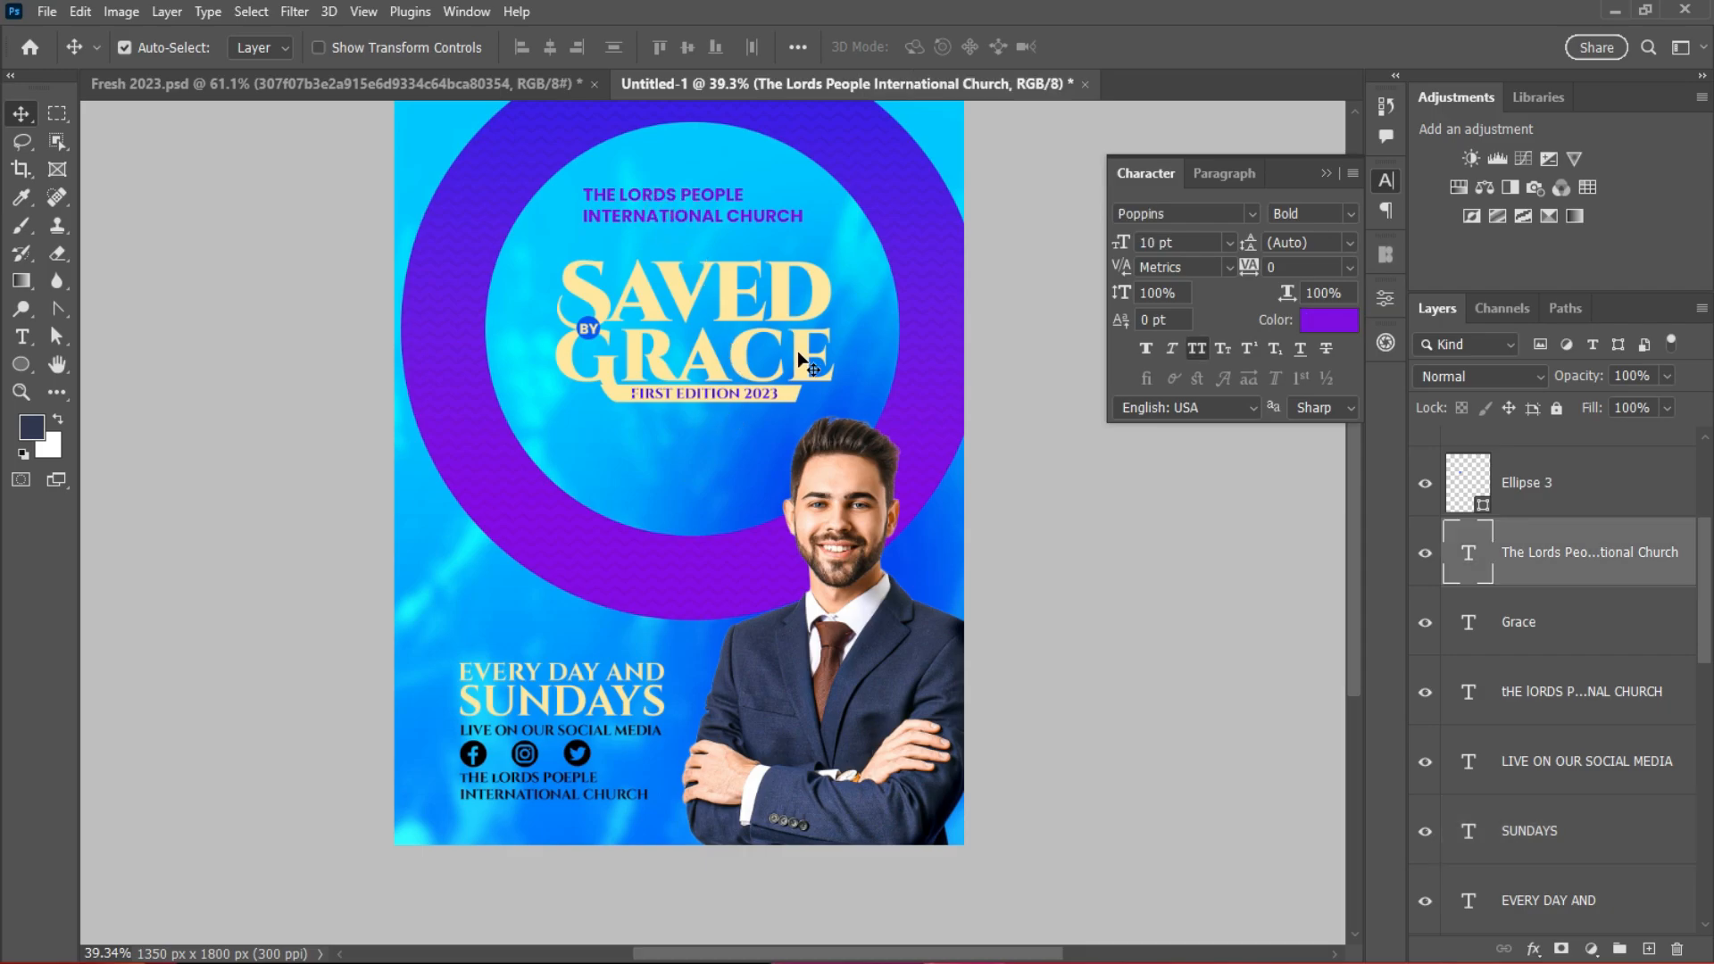
scroll(830, 539, up, 1)
click(1625, 502)
scroll(749, 556, down, 1)
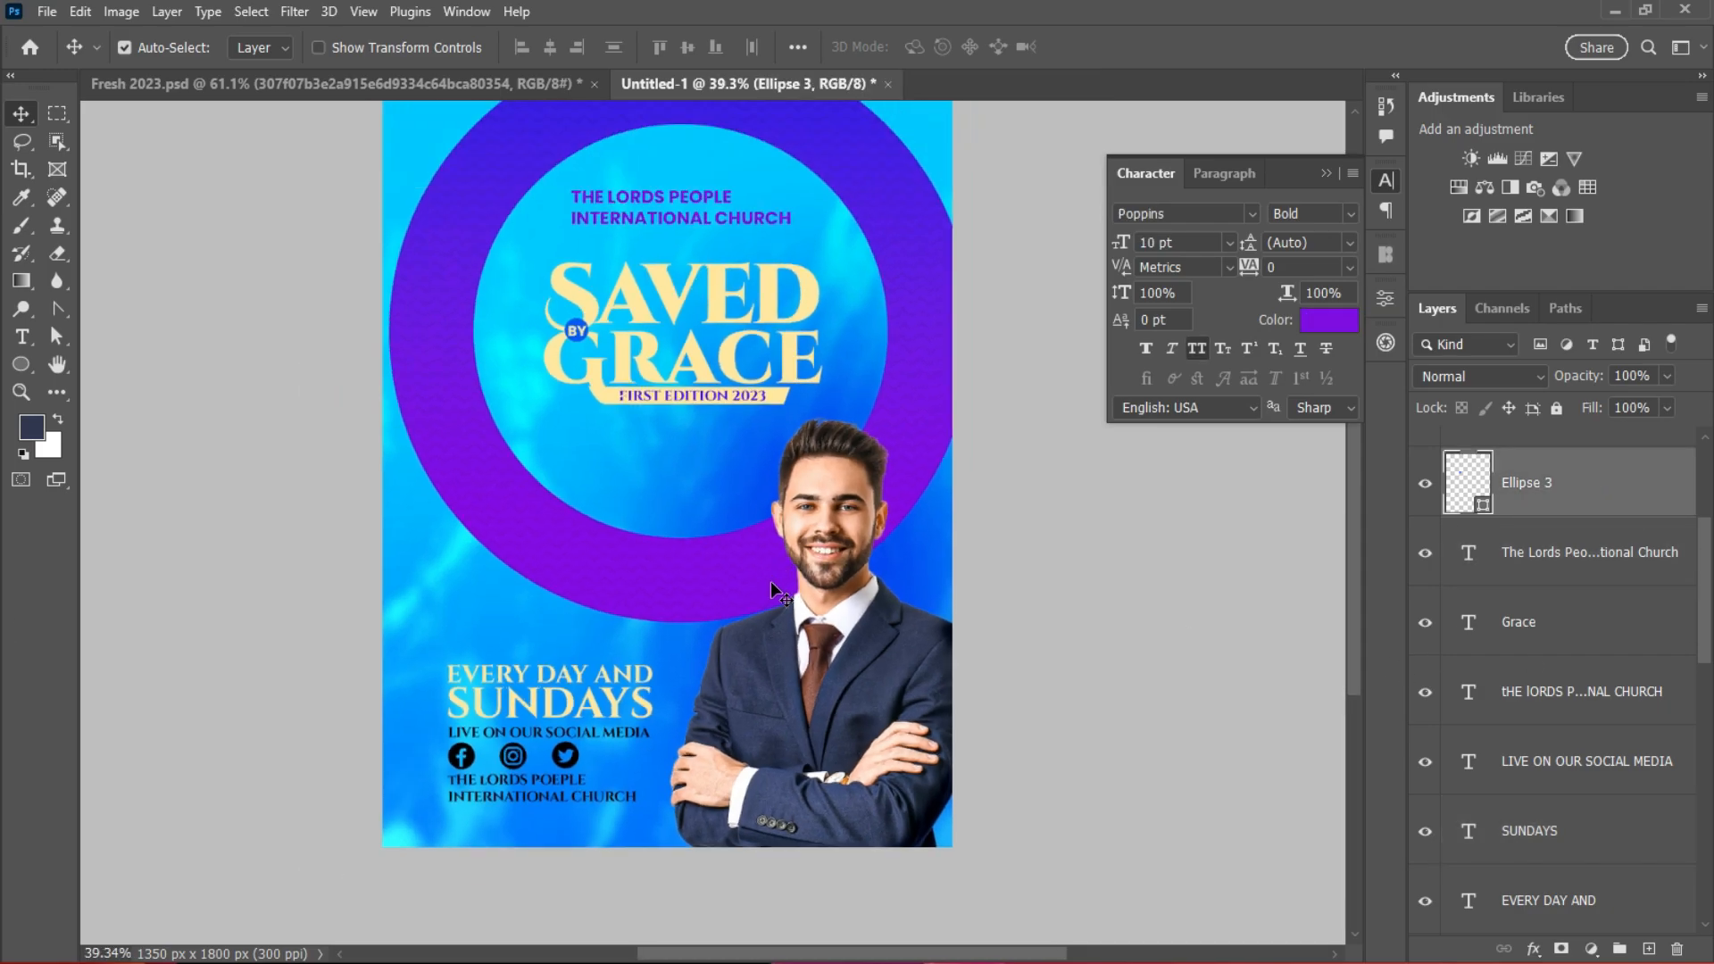
scroll(606, 676, up, 1)
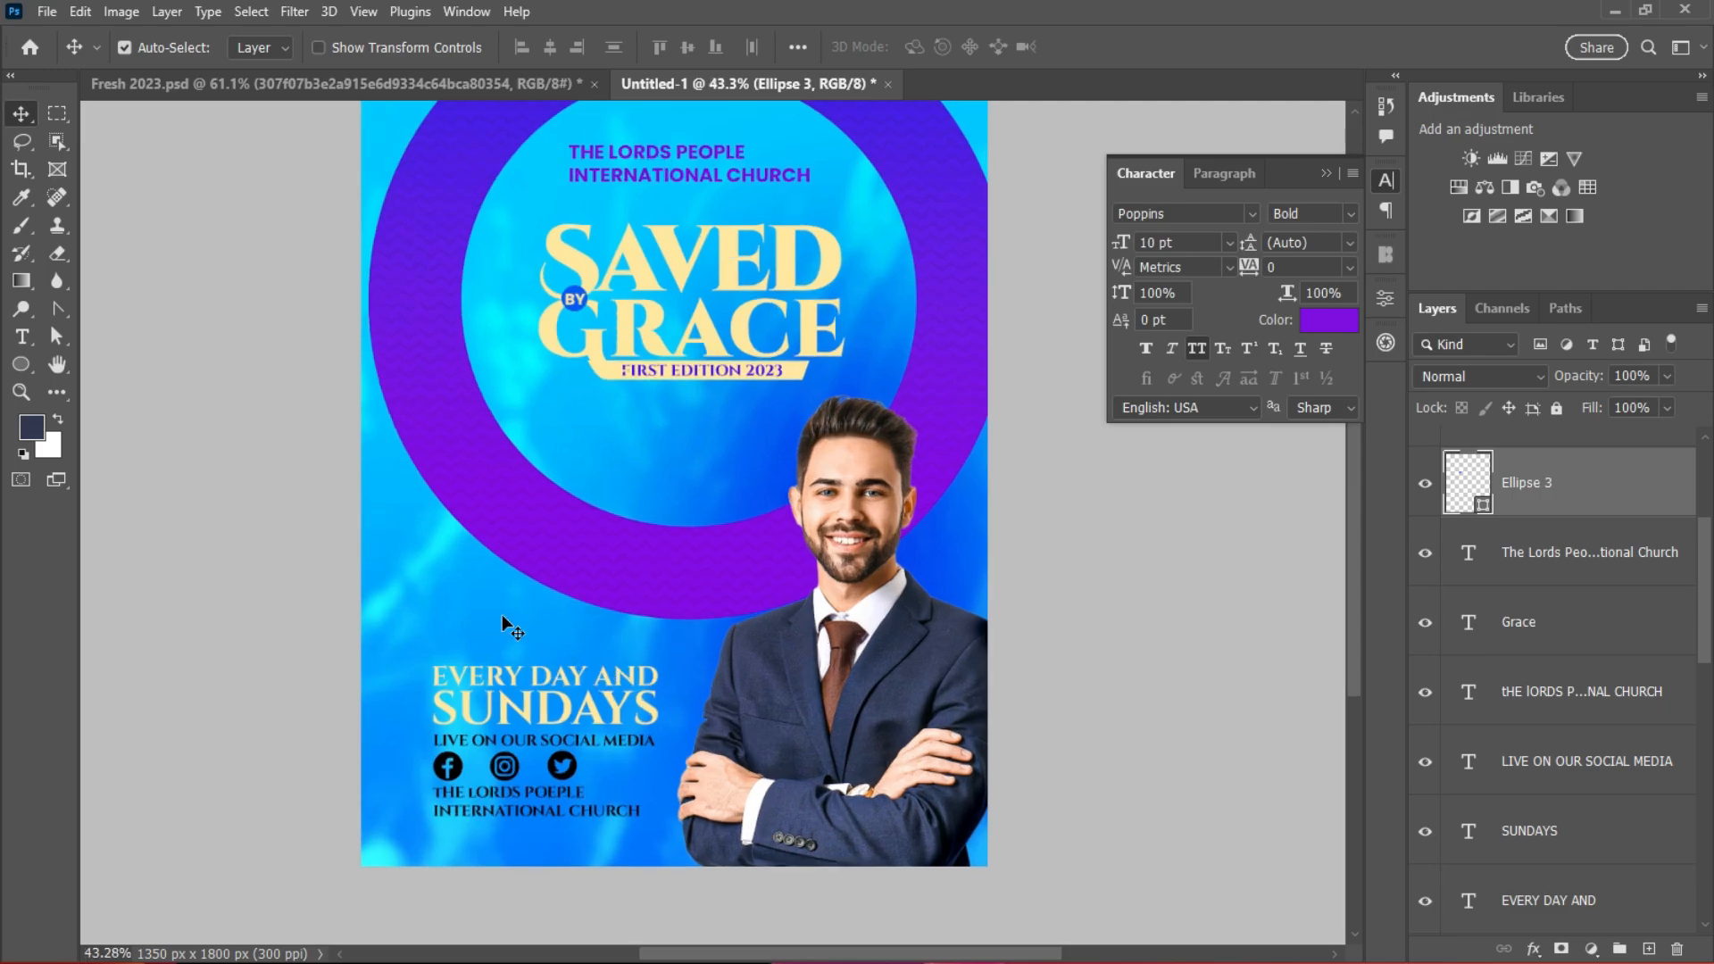
click(483, 606)
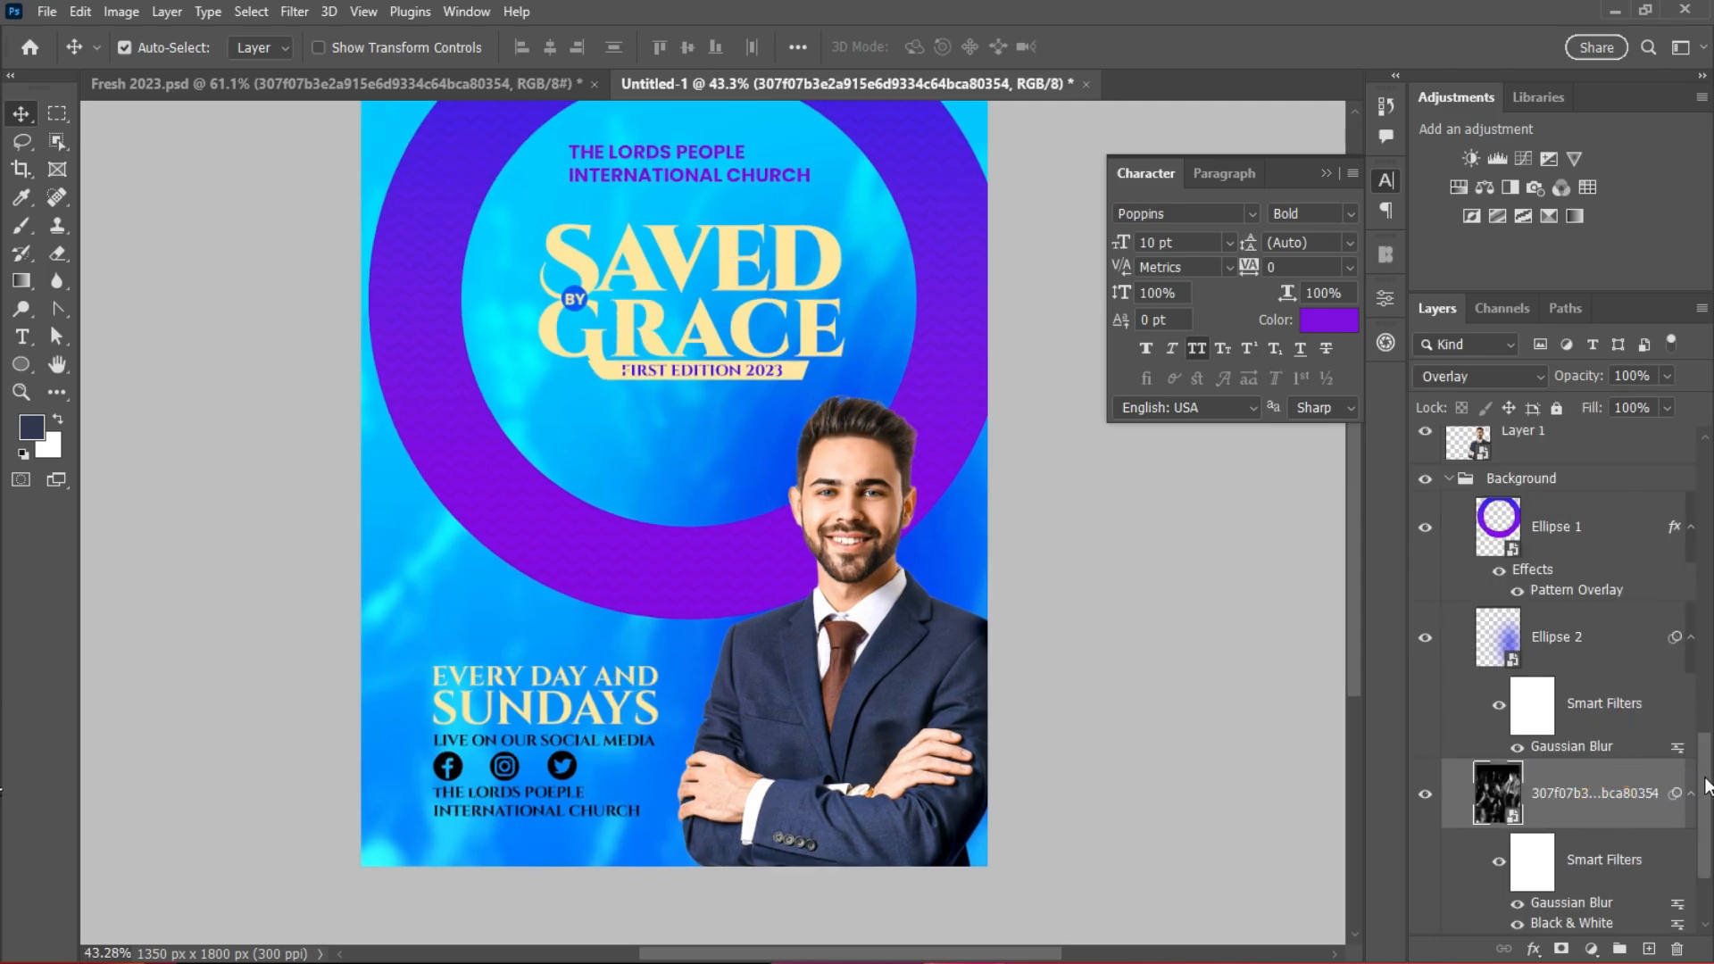
Step: Set the left stop of Rectangle 1's gradient overlay to cyan 22e2f9
scroll(1706, 786, down, 2)
click(1646, 819)
double_click(1643, 812)
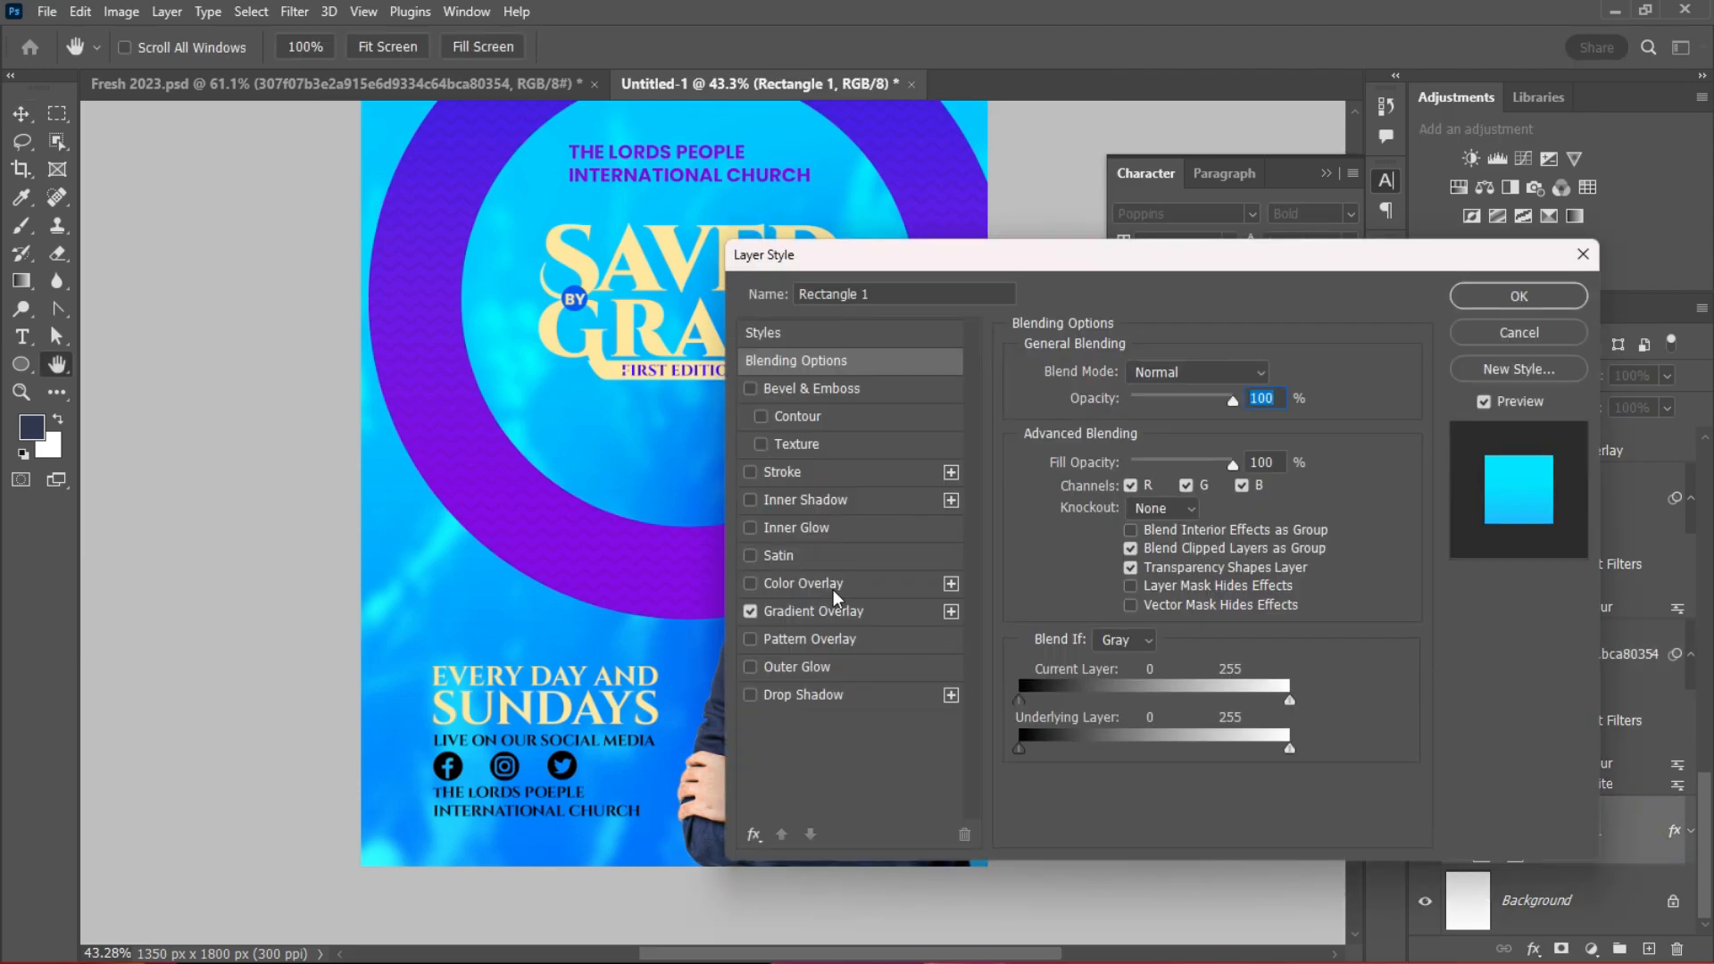
click(857, 611)
click(1169, 427)
double_click(872, 537)
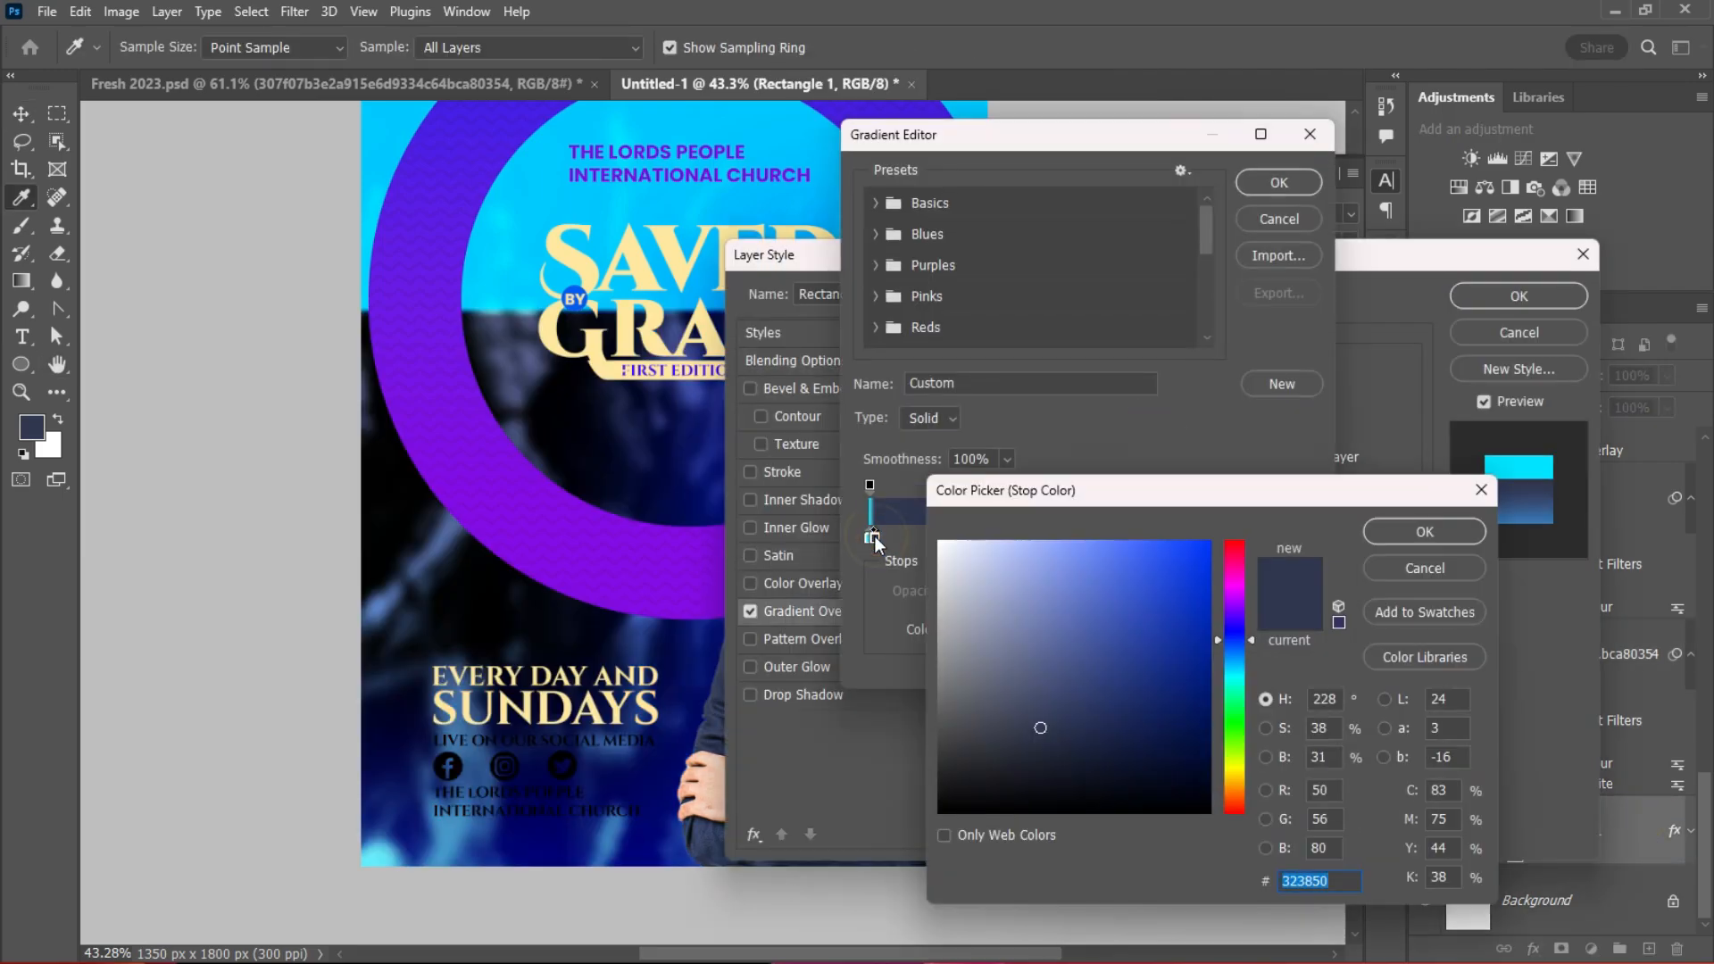
click(1425, 568)
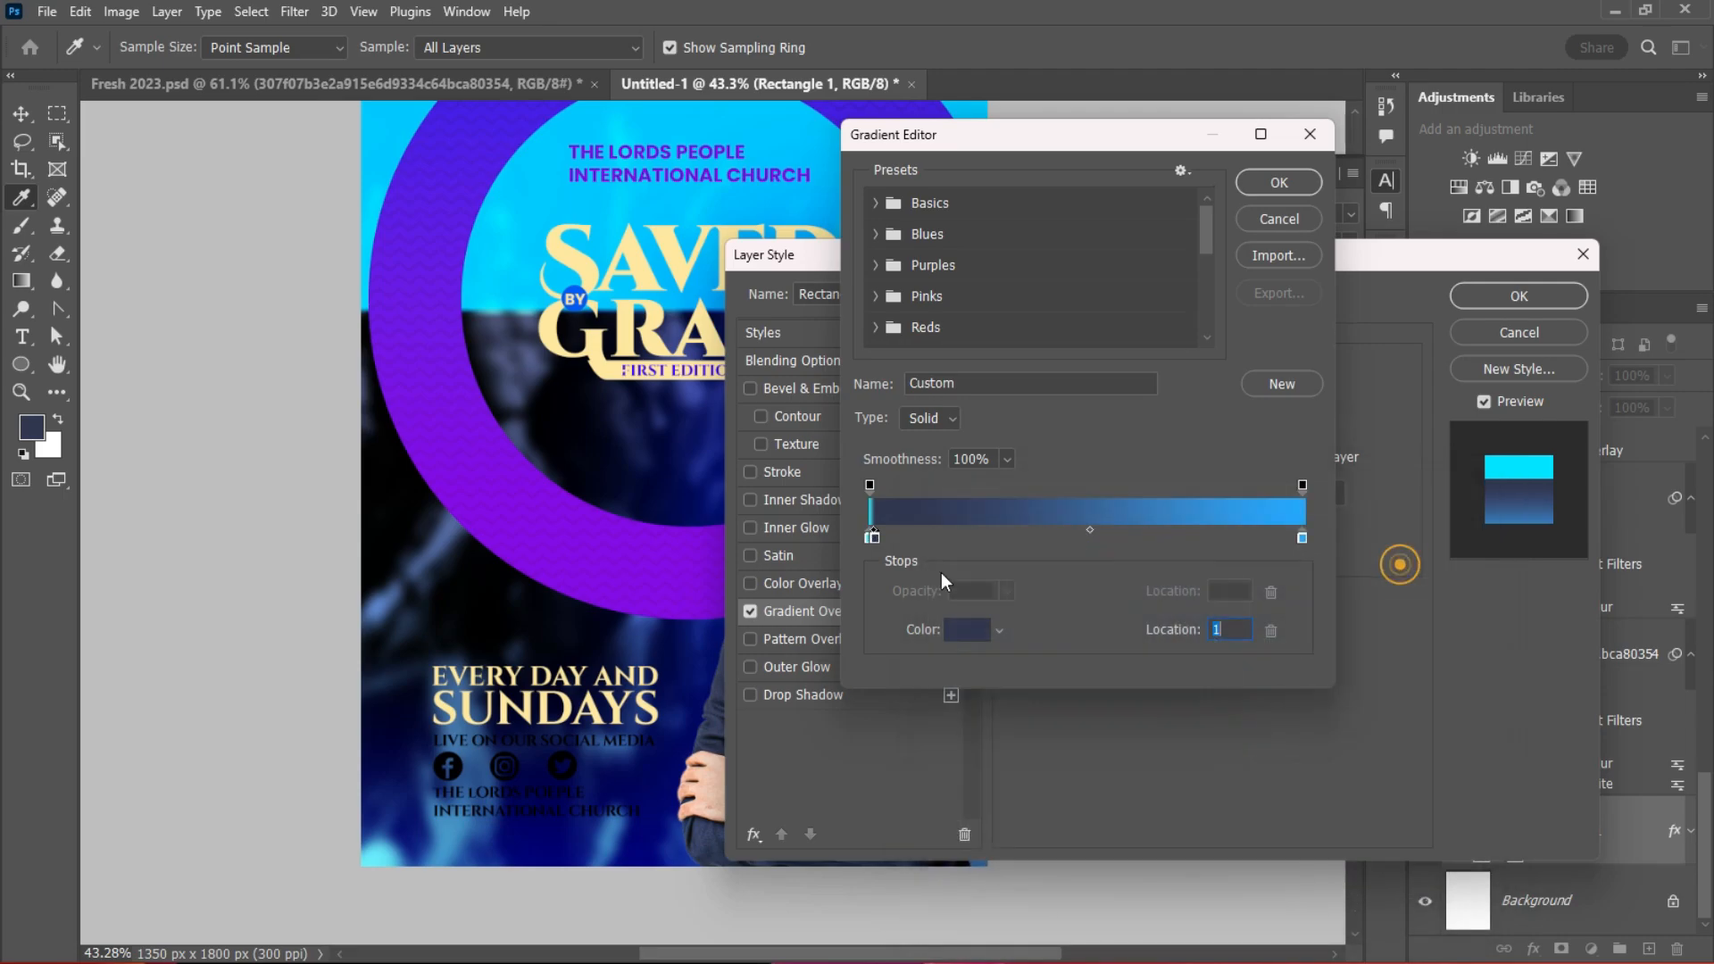
double_click(872, 538)
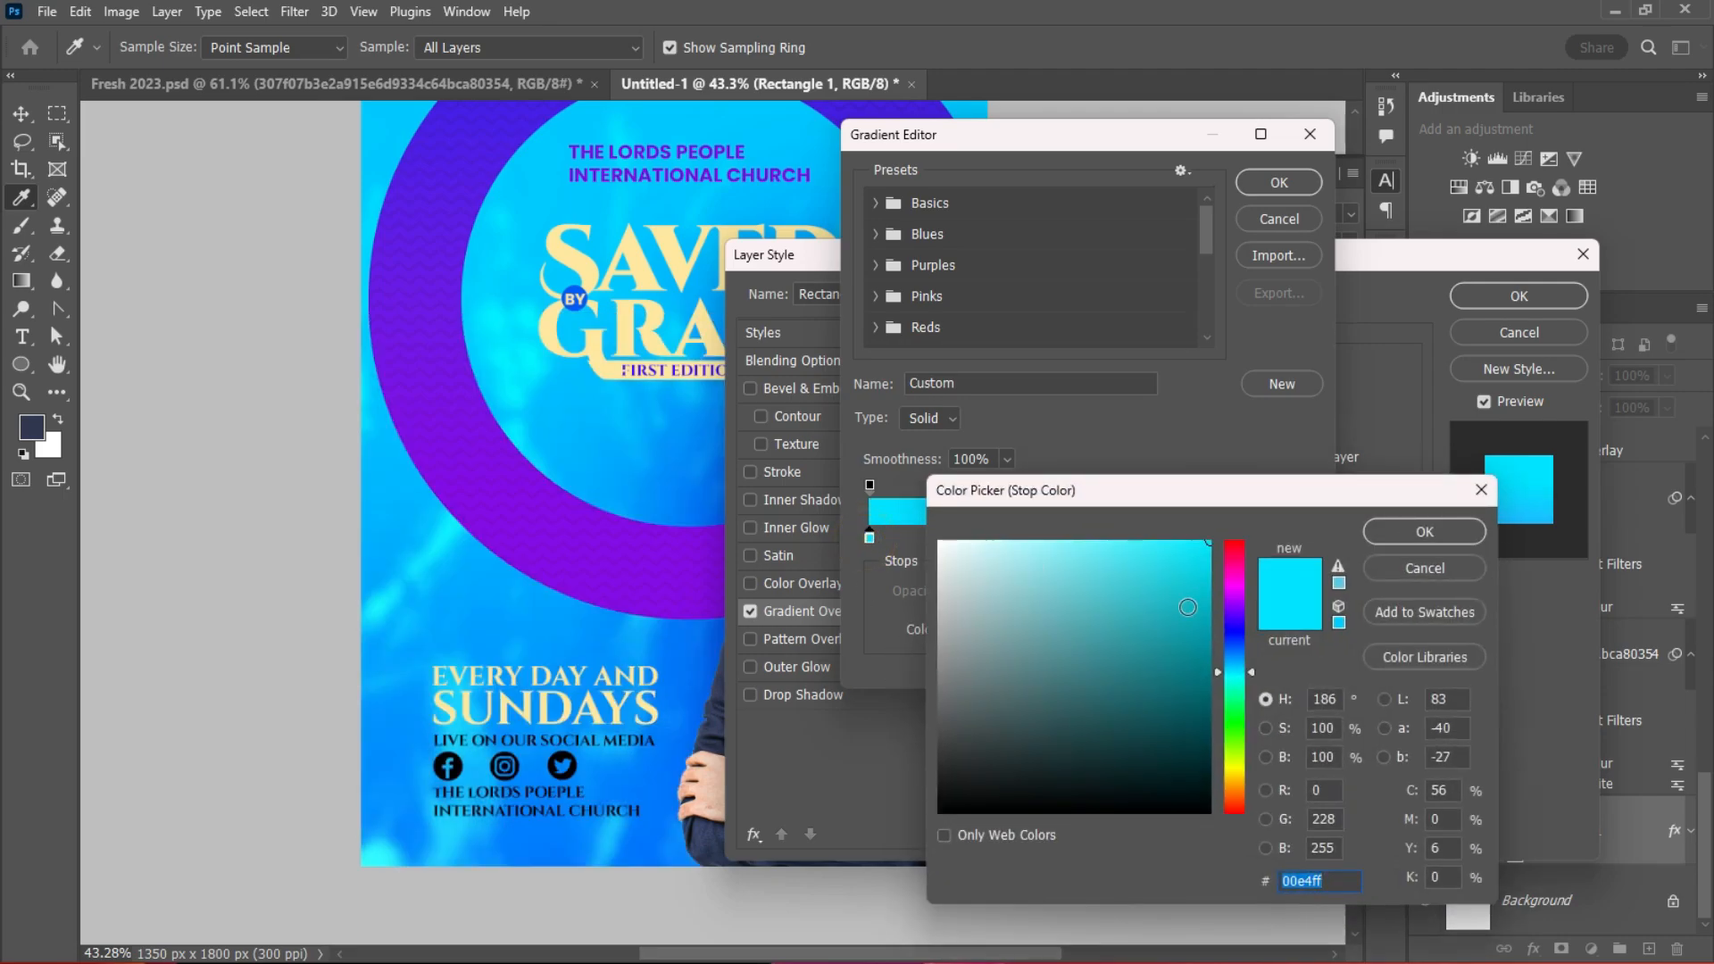
click(1206, 592)
drag(1205, 591, 1173, 546)
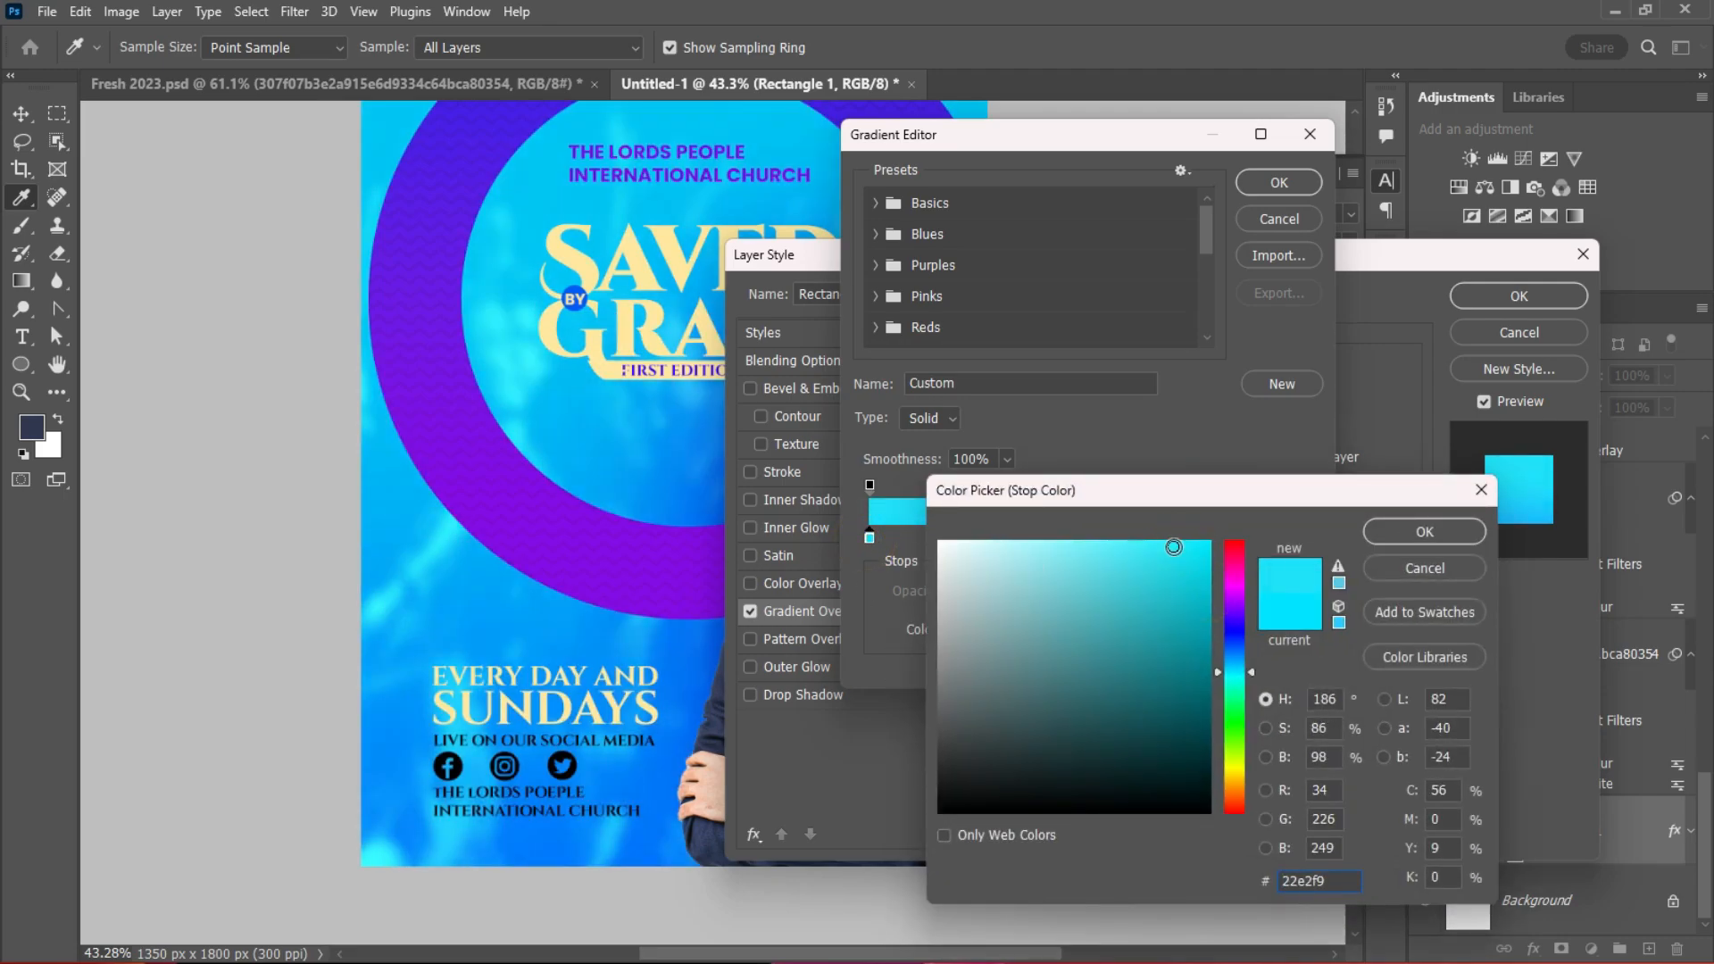
click(1423, 532)
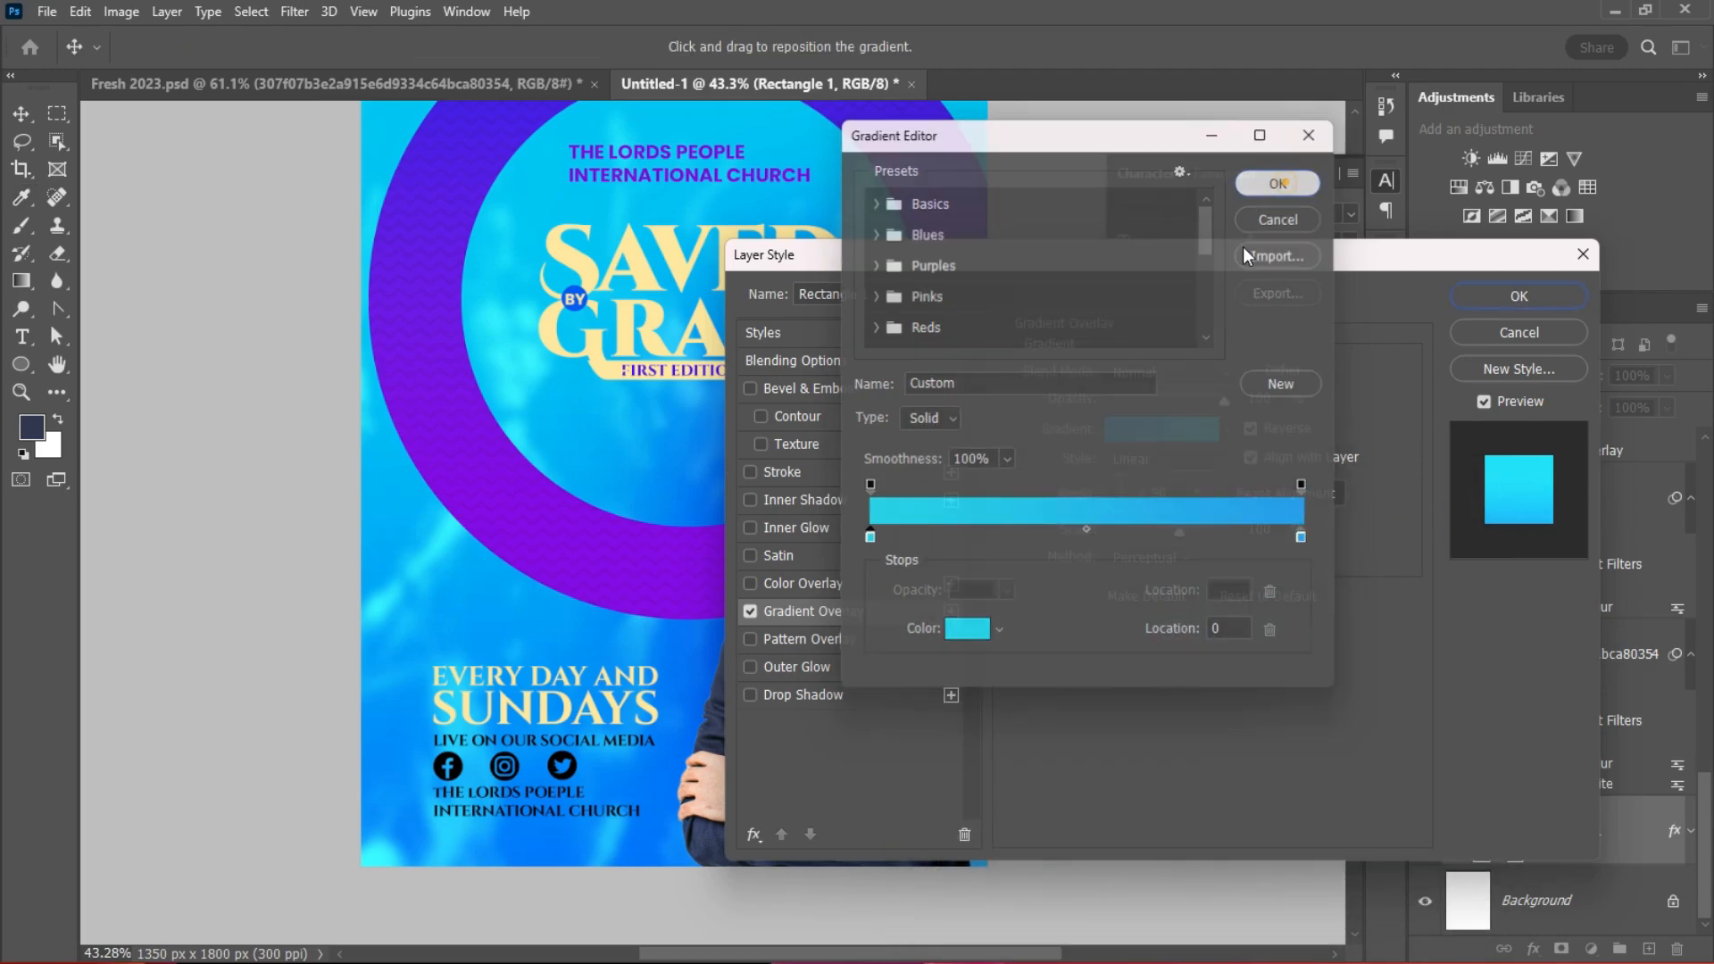
click(1279, 182)
click(1518, 295)
Step: Lower Ellipse 2's opacity to 45%
scroll(771, 536, up, 2)
scroll(773, 546, down, 2)
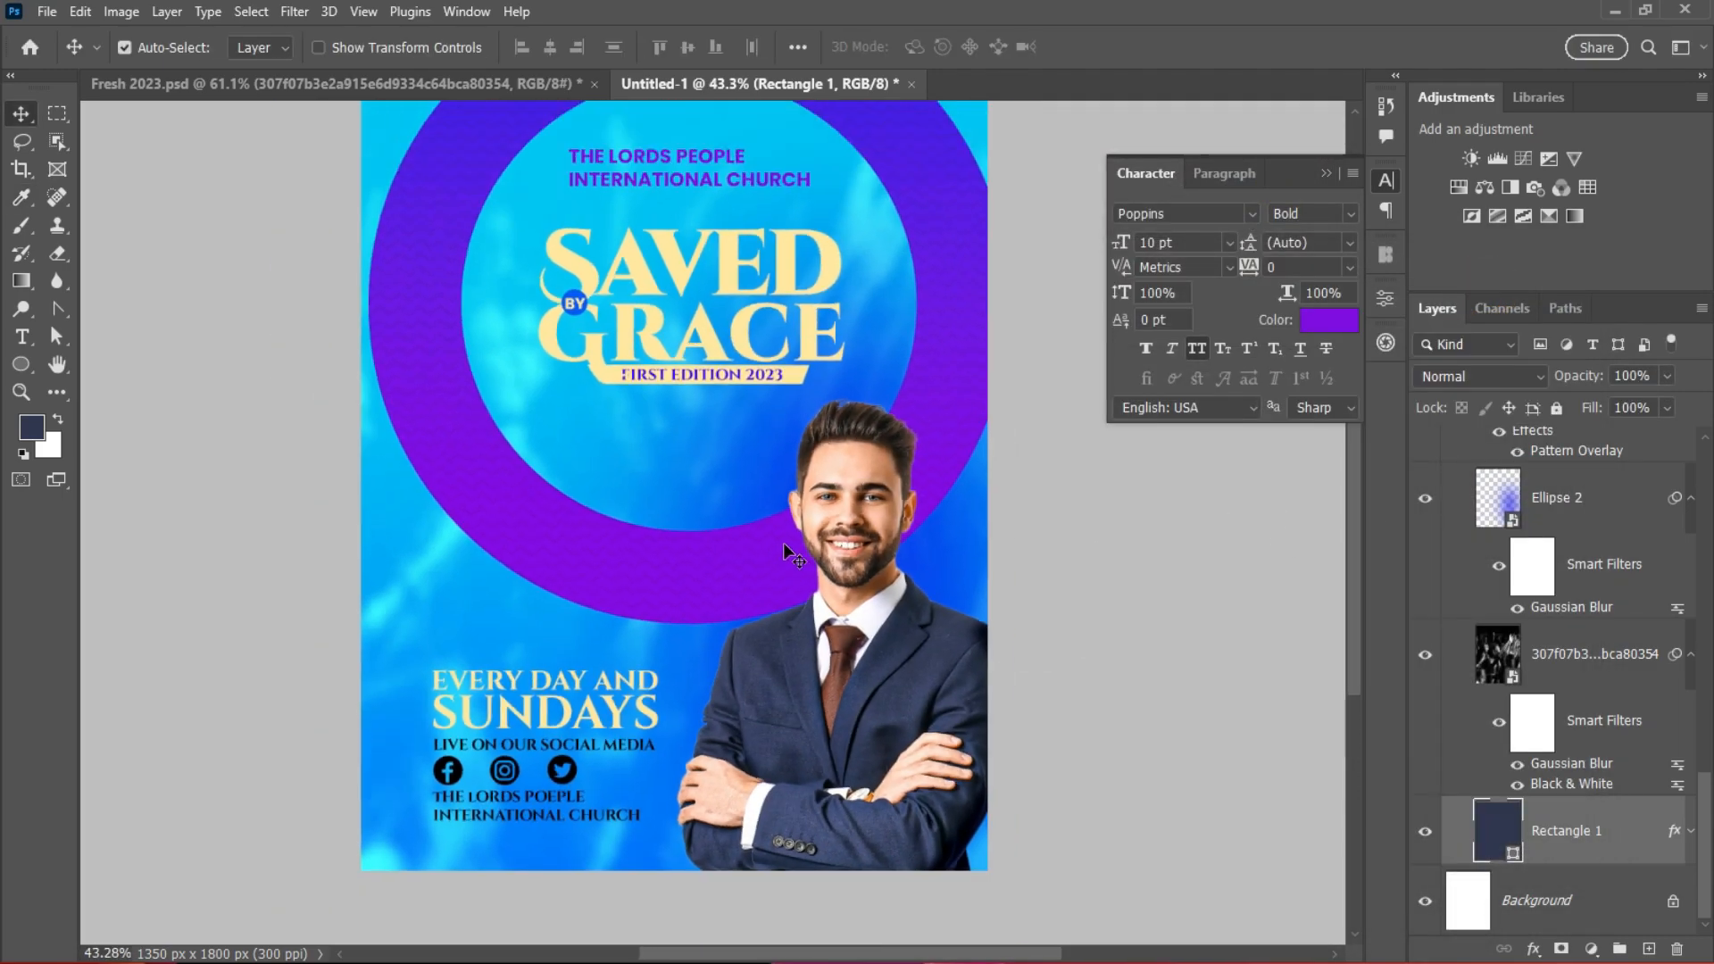
scroll(784, 543, up, 1)
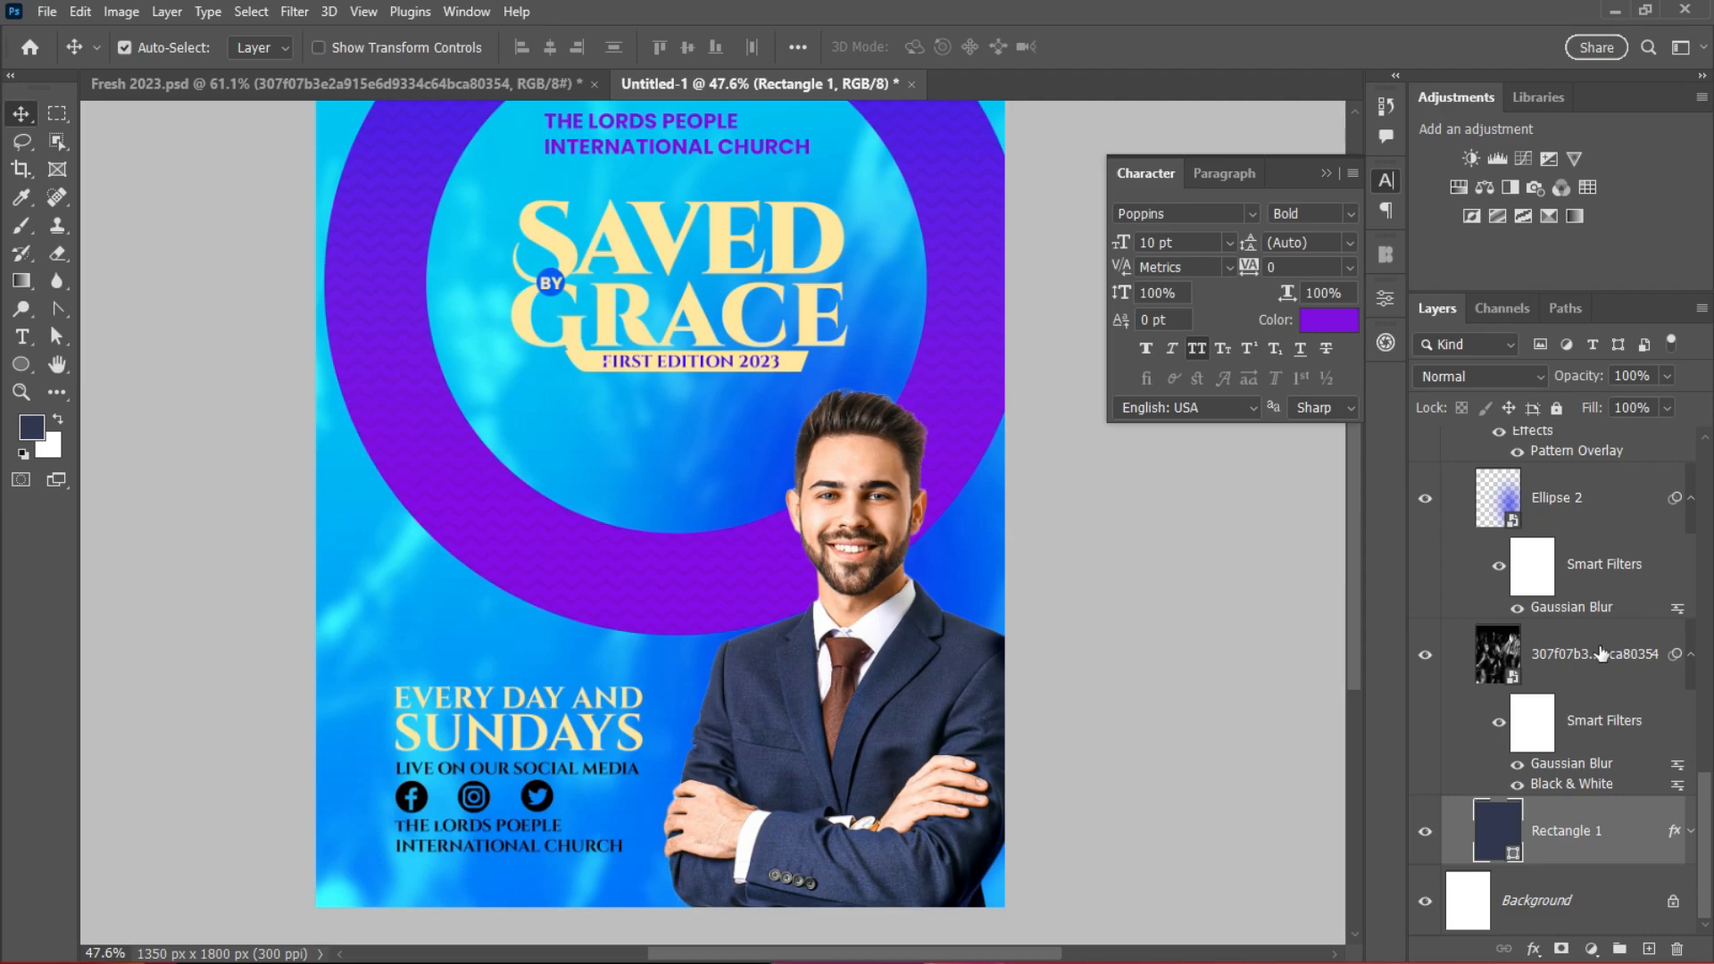
click(1529, 503)
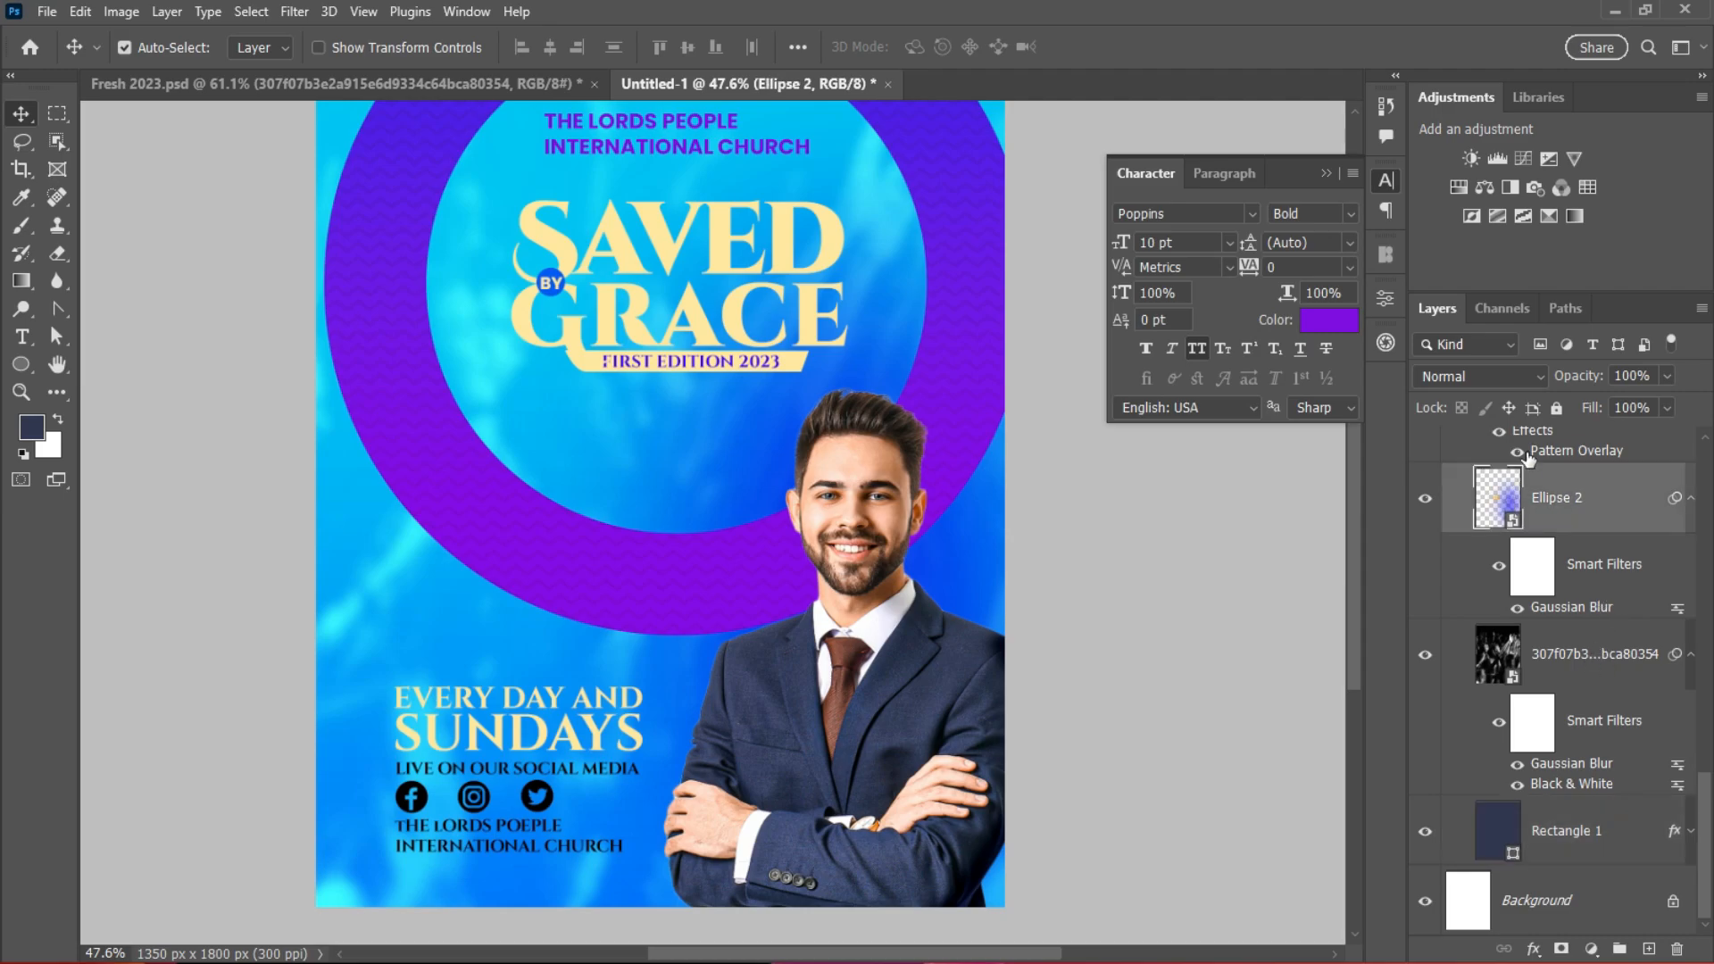
click(1665, 376)
drag(1661, 400, 1632, 400)
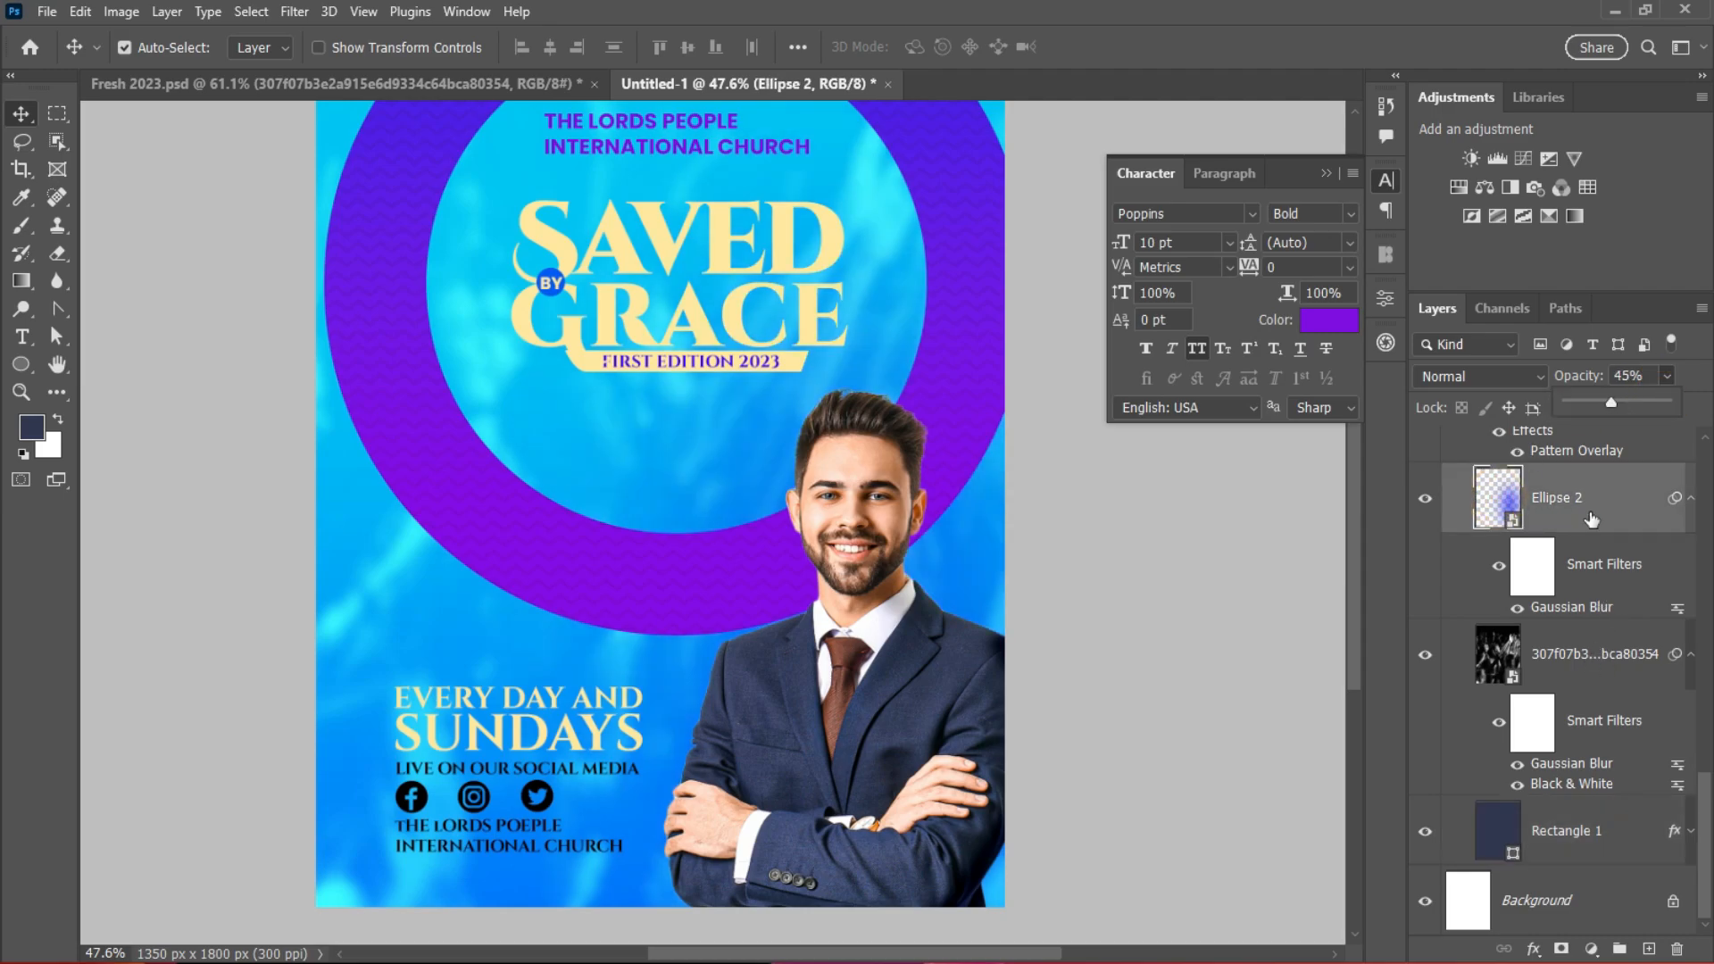
click(1602, 512)
Step: Collapse the Background group and lock it entirely
drag(1702, 802, 1703, 693)
click(1449, 702)
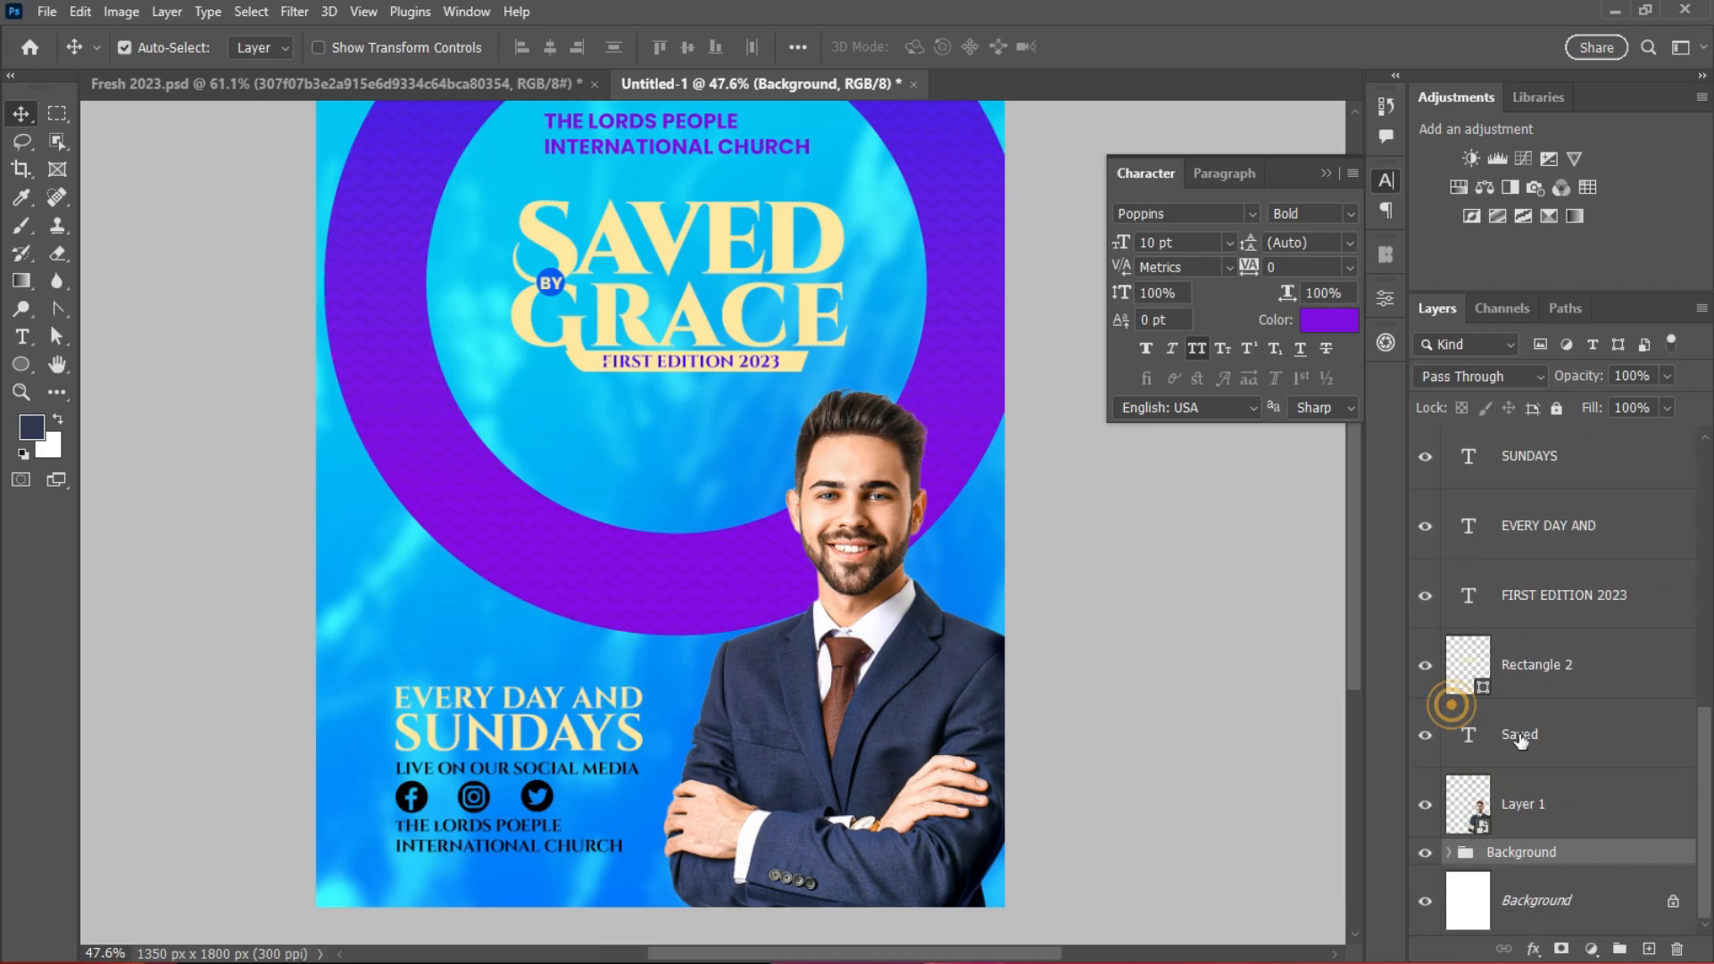
click(1556, 408)
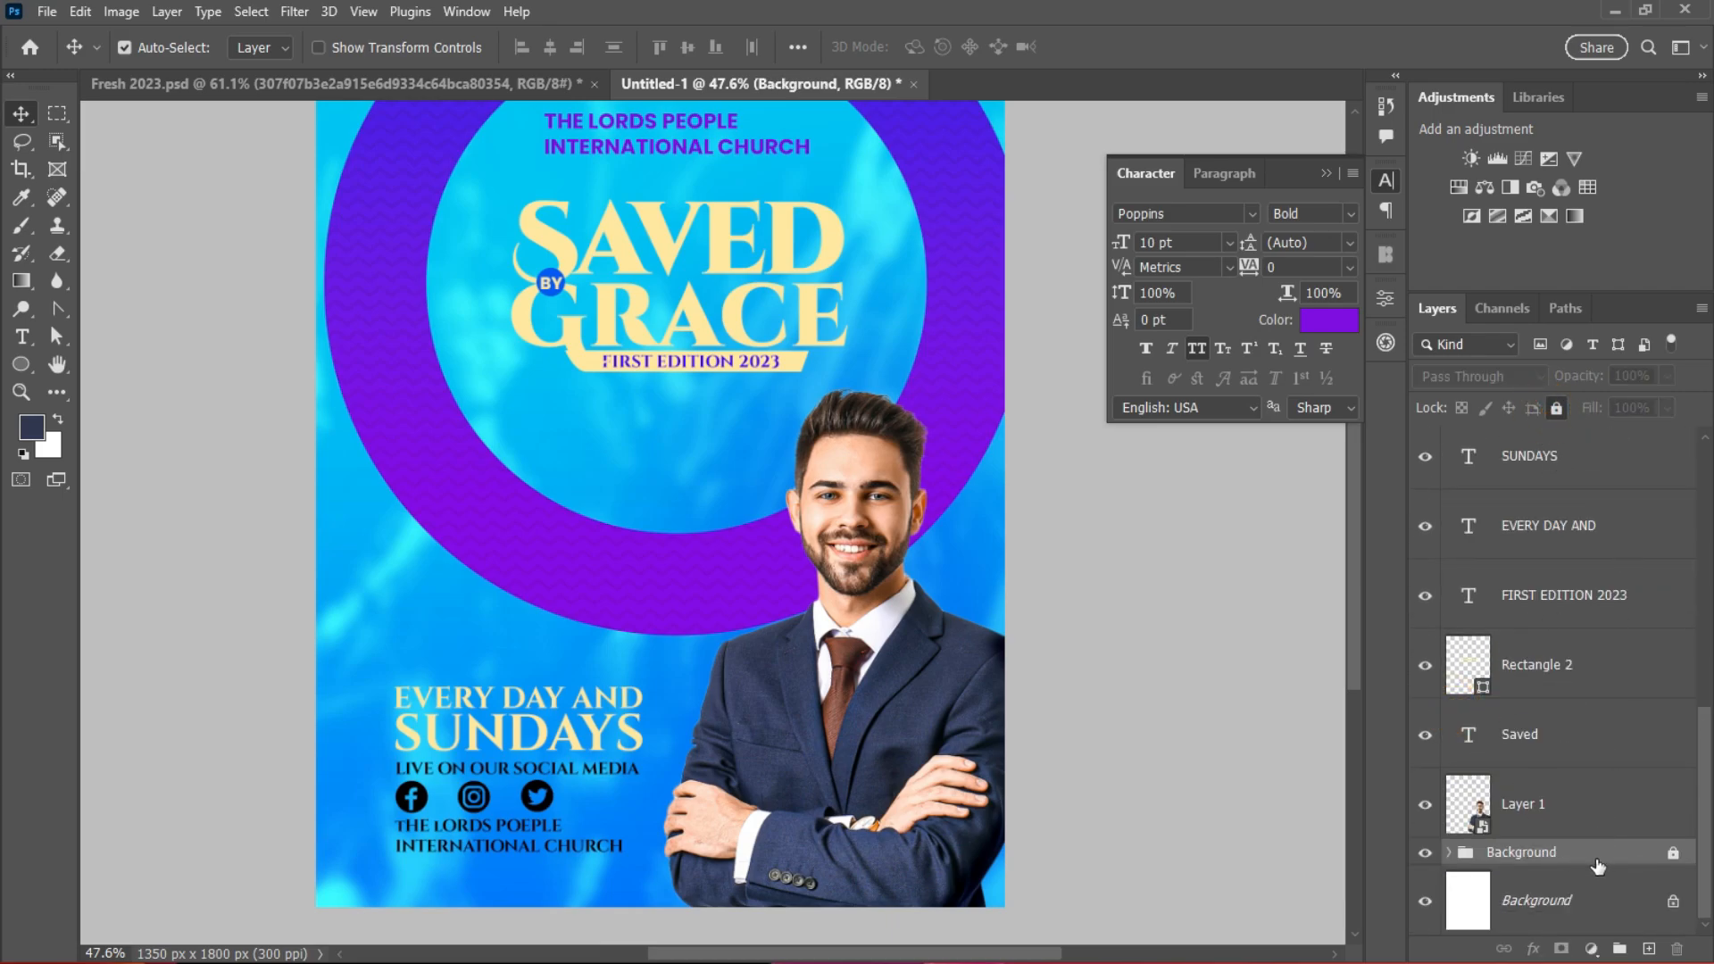
Step: Scale the SAVED BY GRACE title layers up to about 111%
drag(510, 221, 837, 384)
key(ctrl+t)
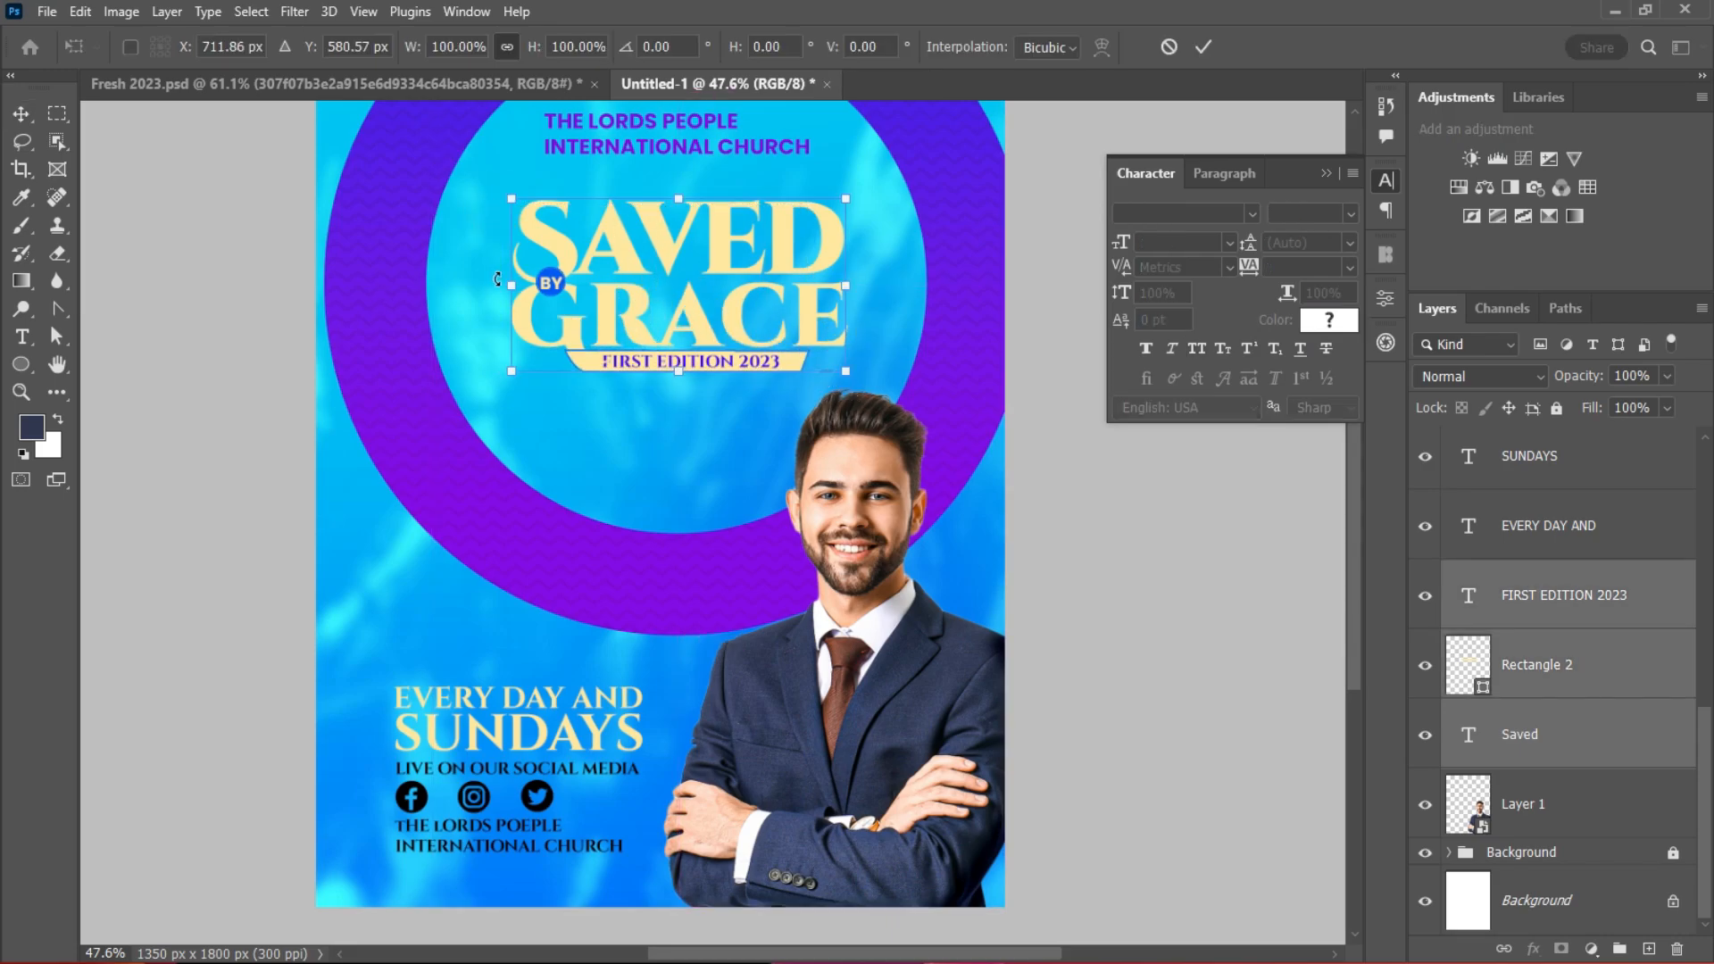
drag(497, 279, 464, 283)
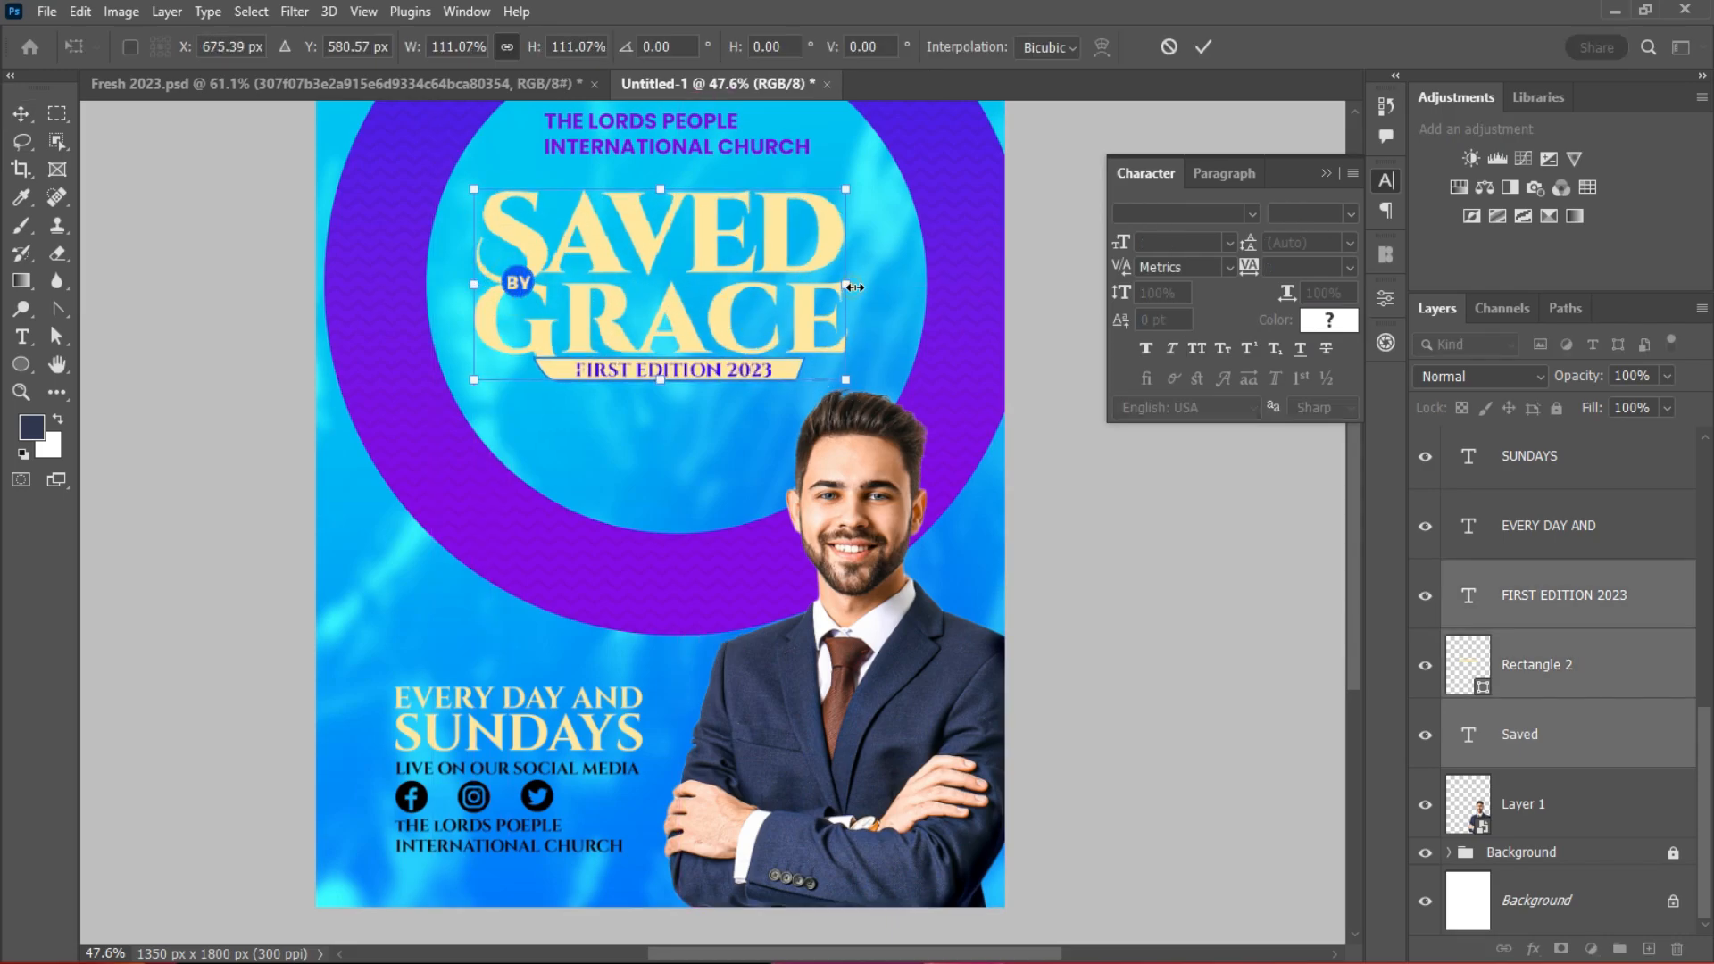
drag(855, 287, 871, 289)
click(1203, 47)
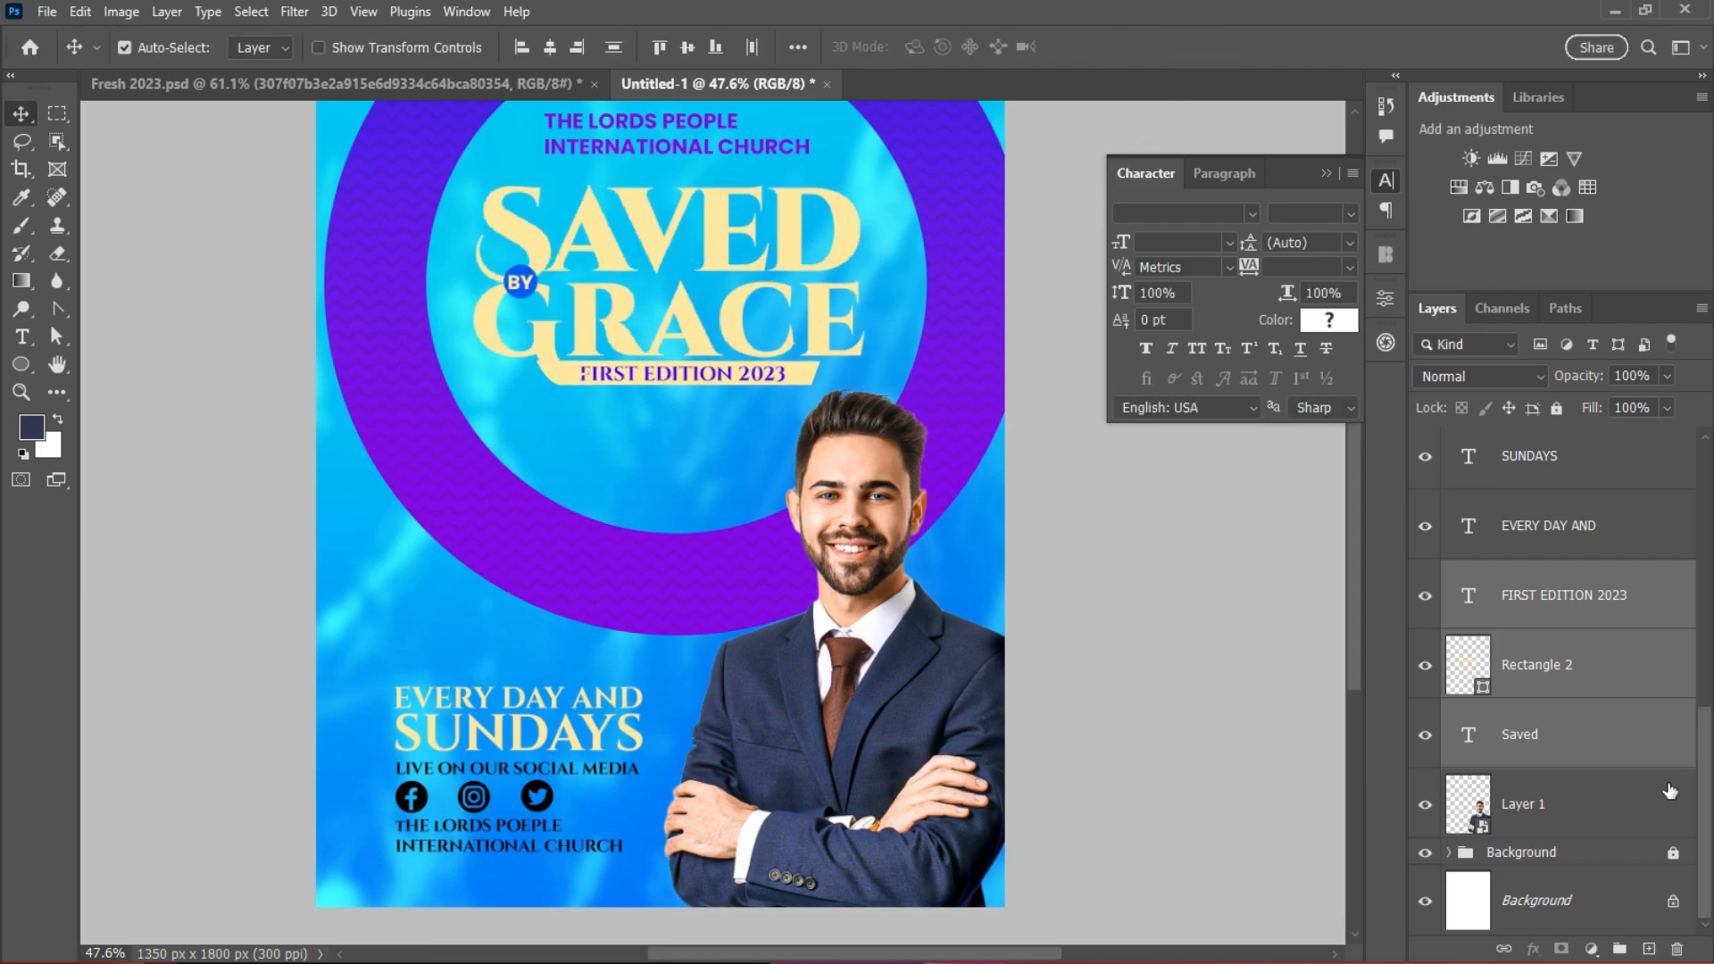
Step: Give Saved a drop shadow: 35% opacity, 11 px distance, 16 px size
scroll(850, 580, down, 3)
double_click(1614, 735)
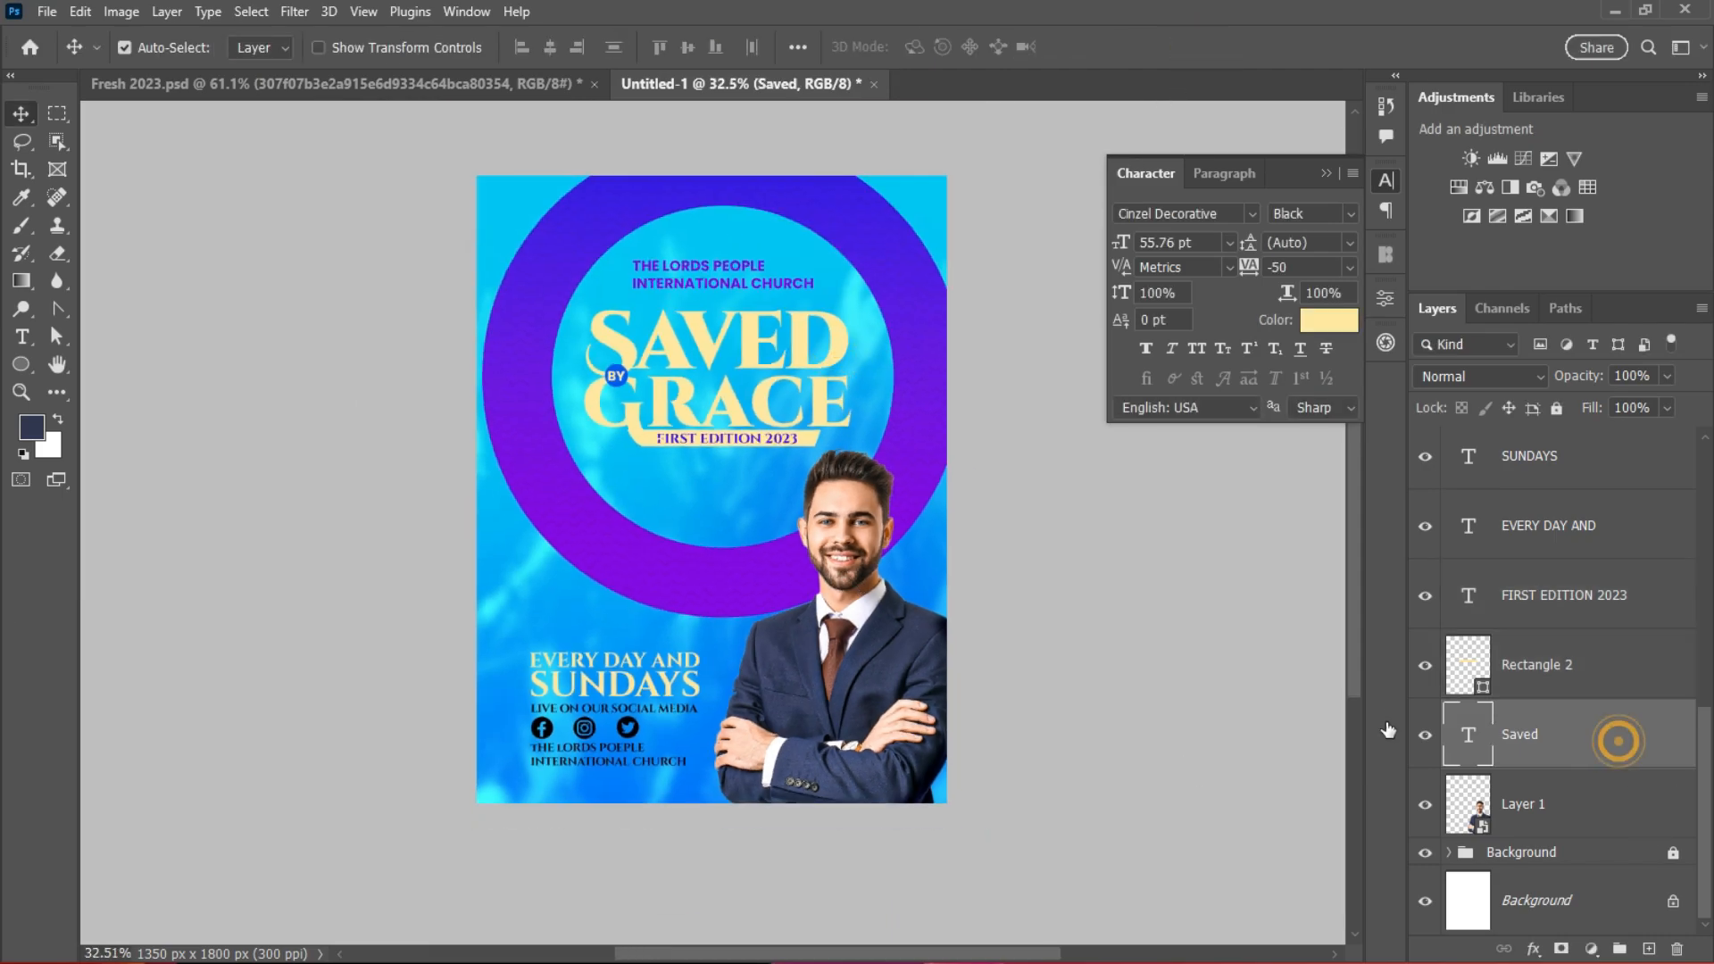
click(822, 697)
drag(1217, 260, 1399, 277)
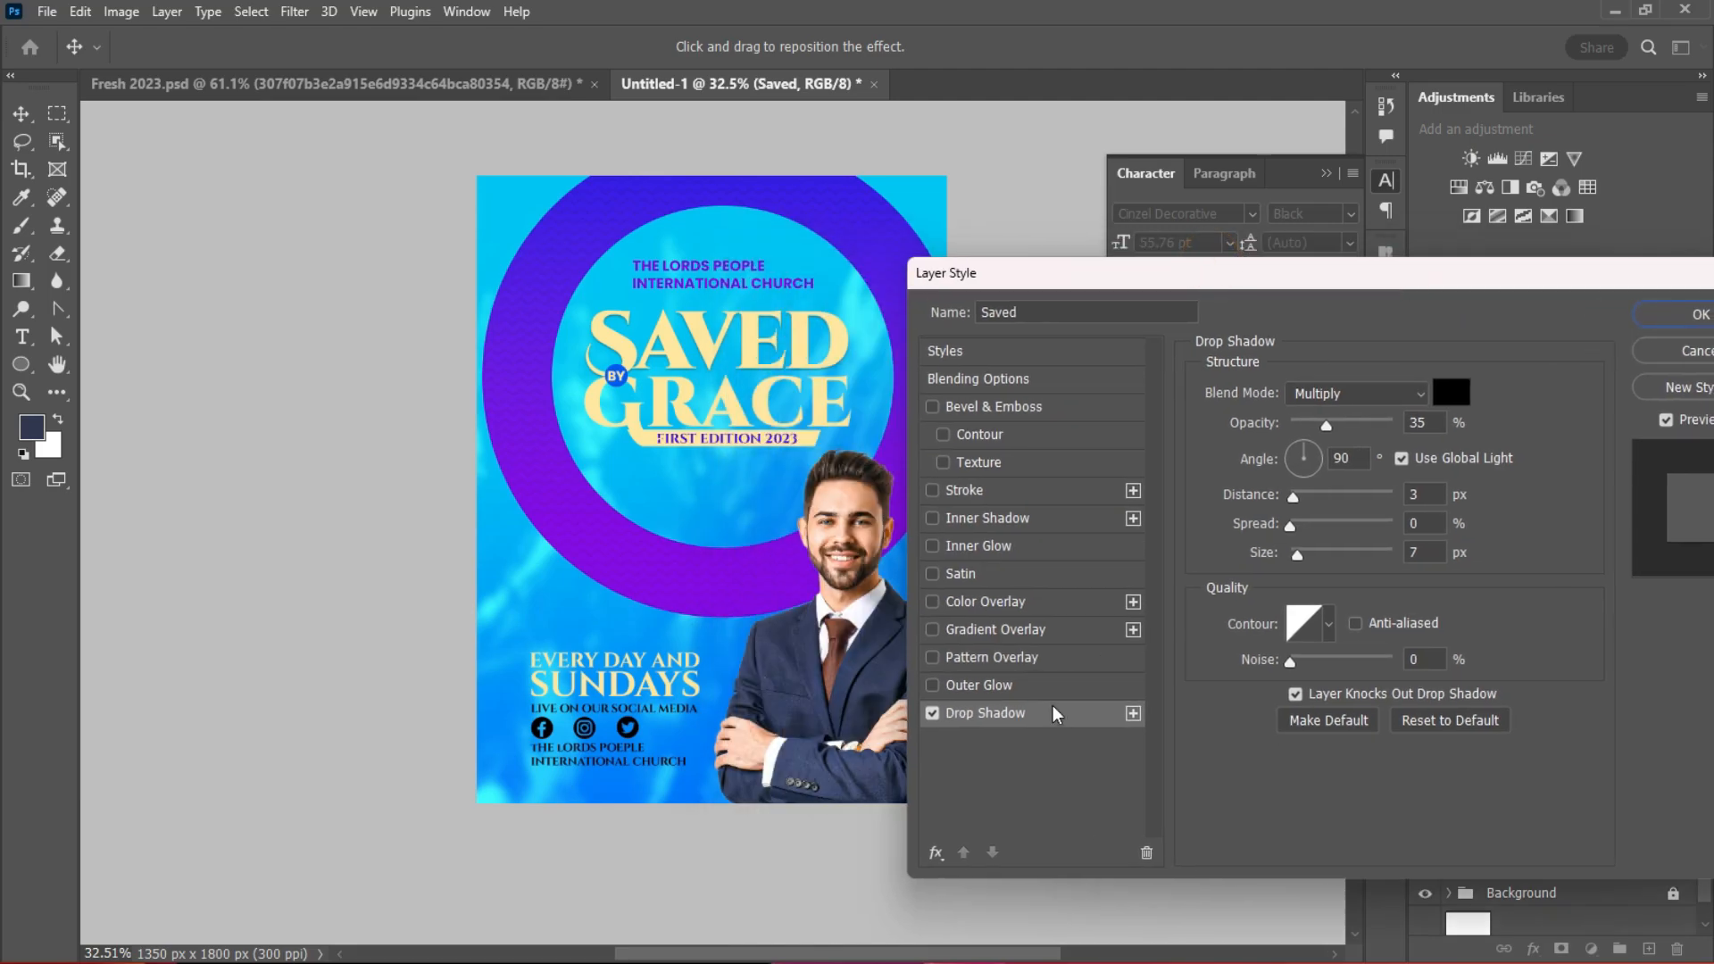
click(1057, 712)
drag(1296, 552, 1302, 554)
drag(1293, 496, 1303, 504)
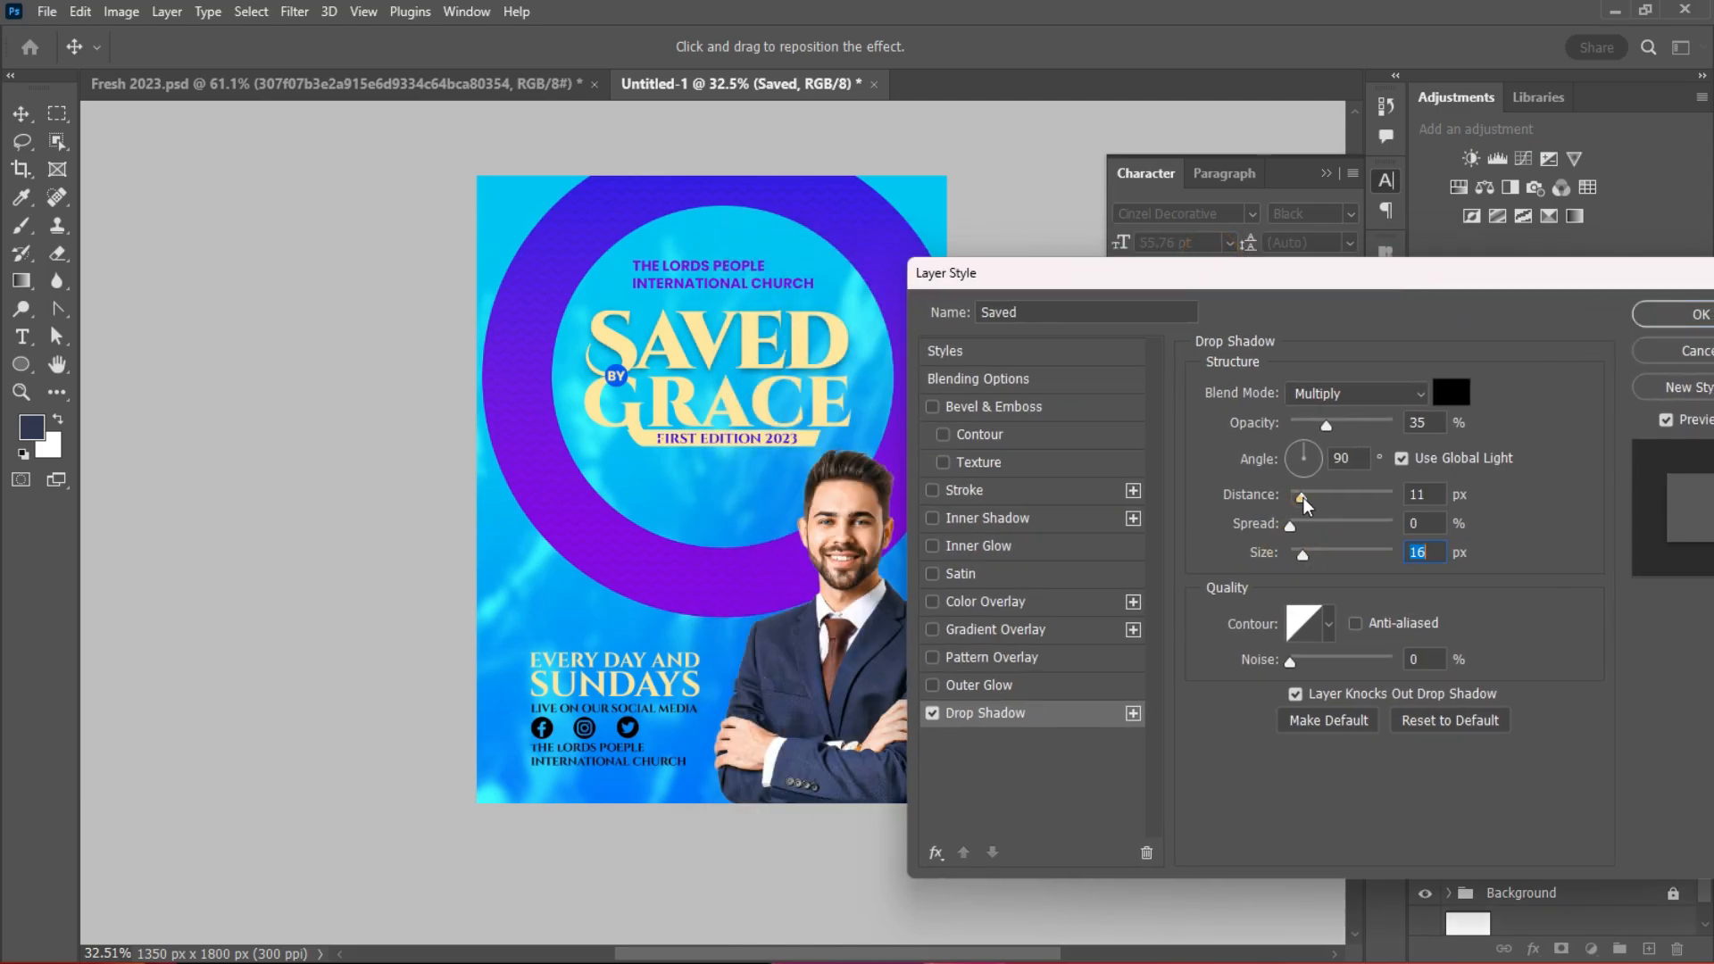
click(1696, 314)
Step: Copy Saved's layer style and paste it onto Grace and the Rectangle 2 banner
right_click(1582, 734)
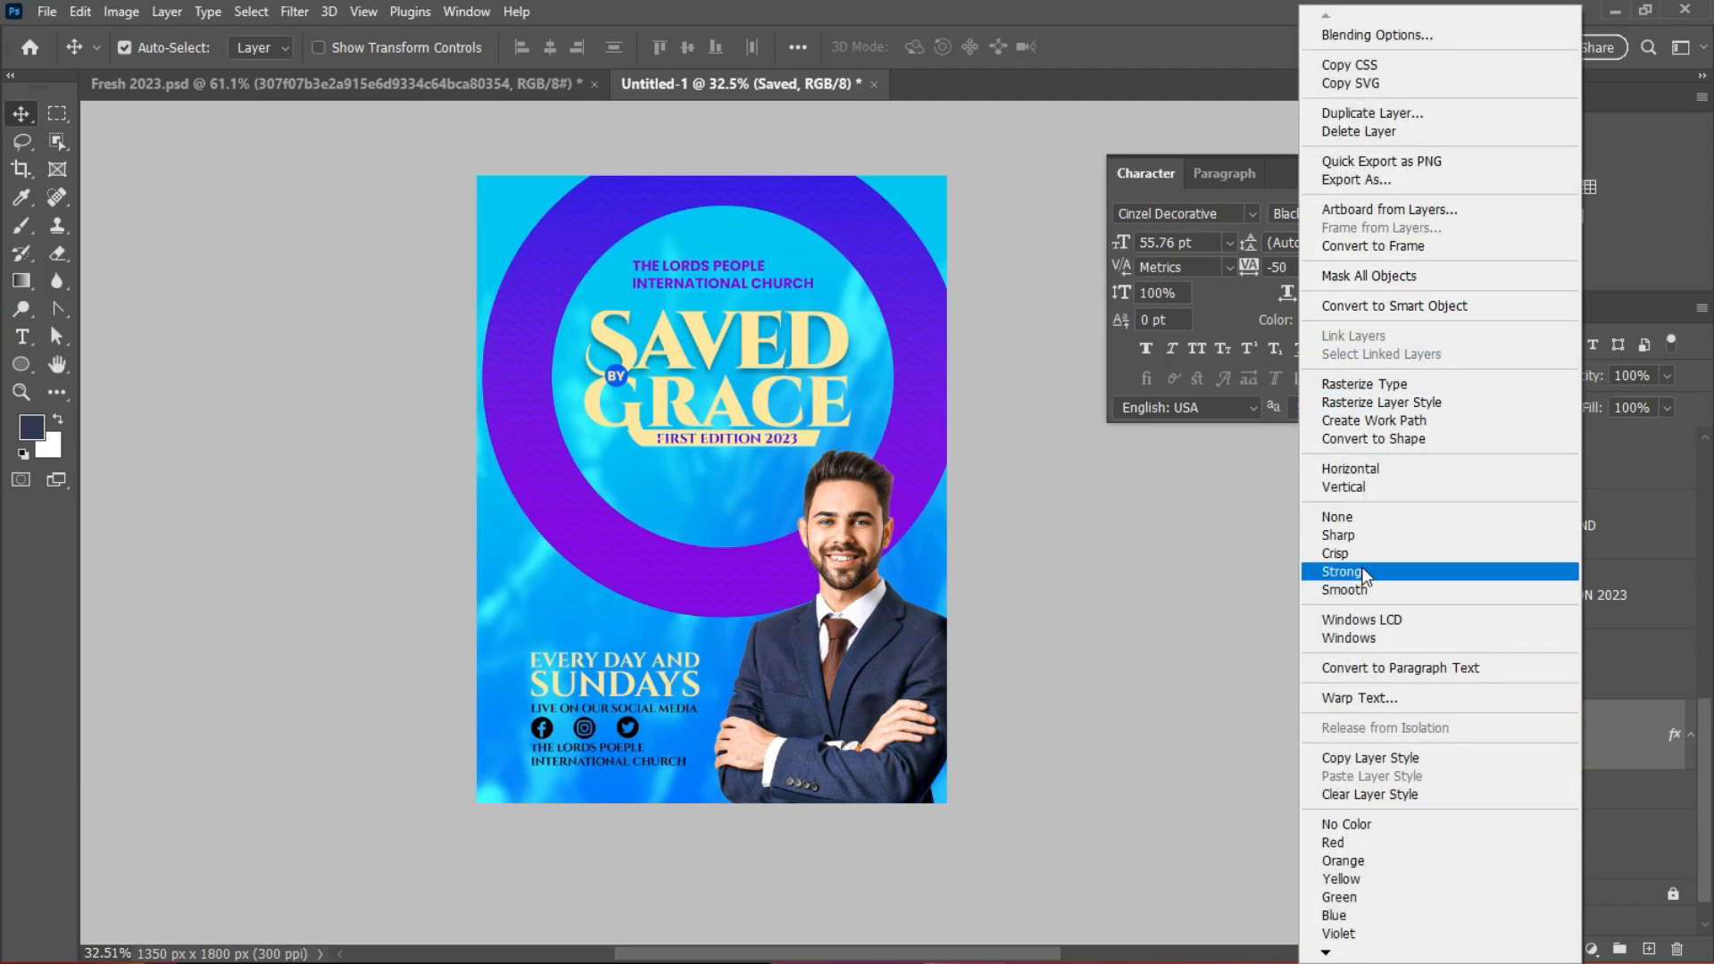
click(1369, 758)
click(834, 395)
right_click(1634, 462)
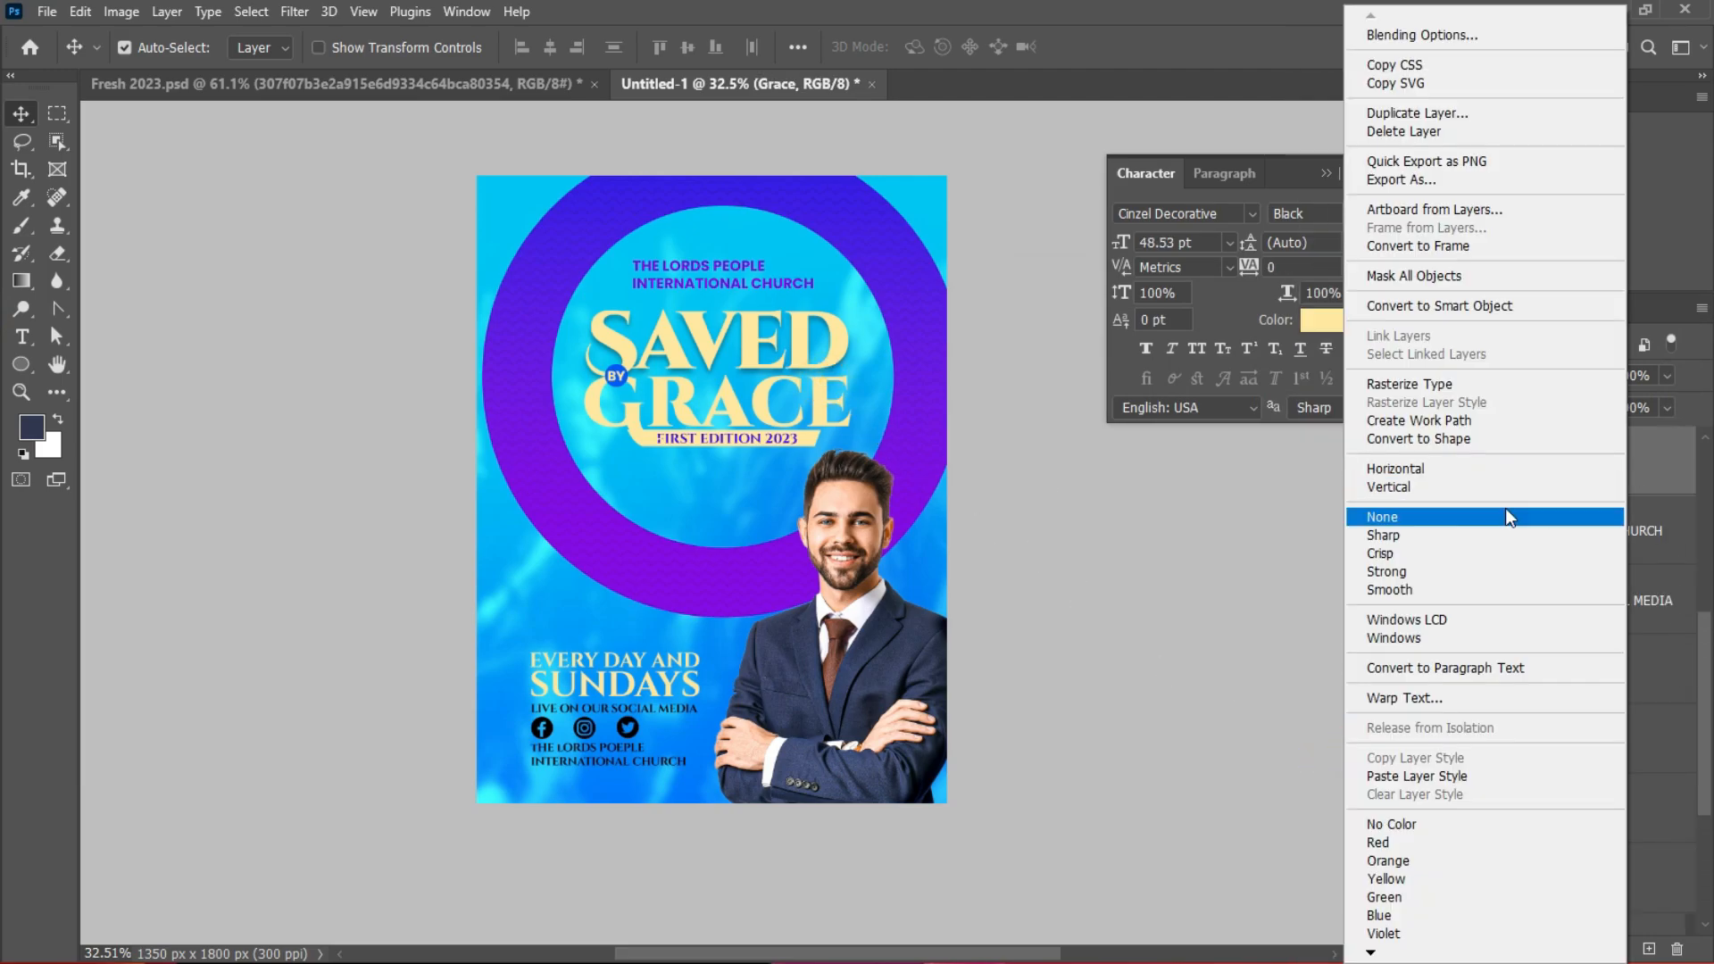
click(1419, 774)
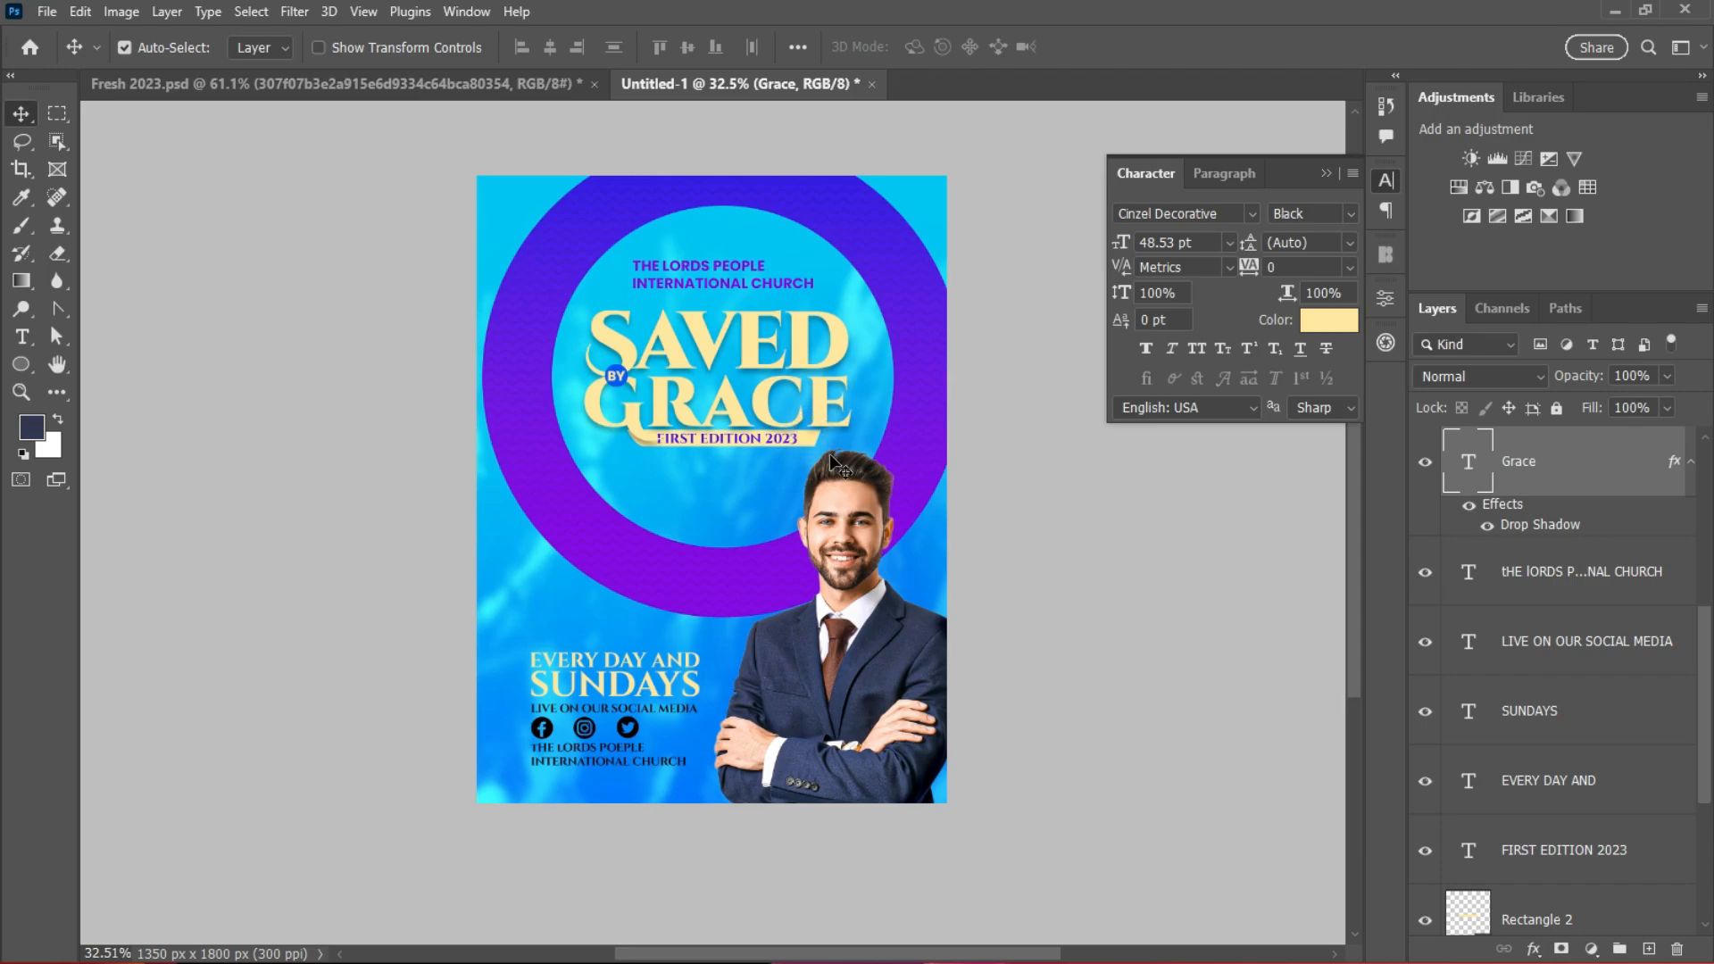
scroll(831, 456, up, 8)
click(756, 429)
right_click(1622, 909)
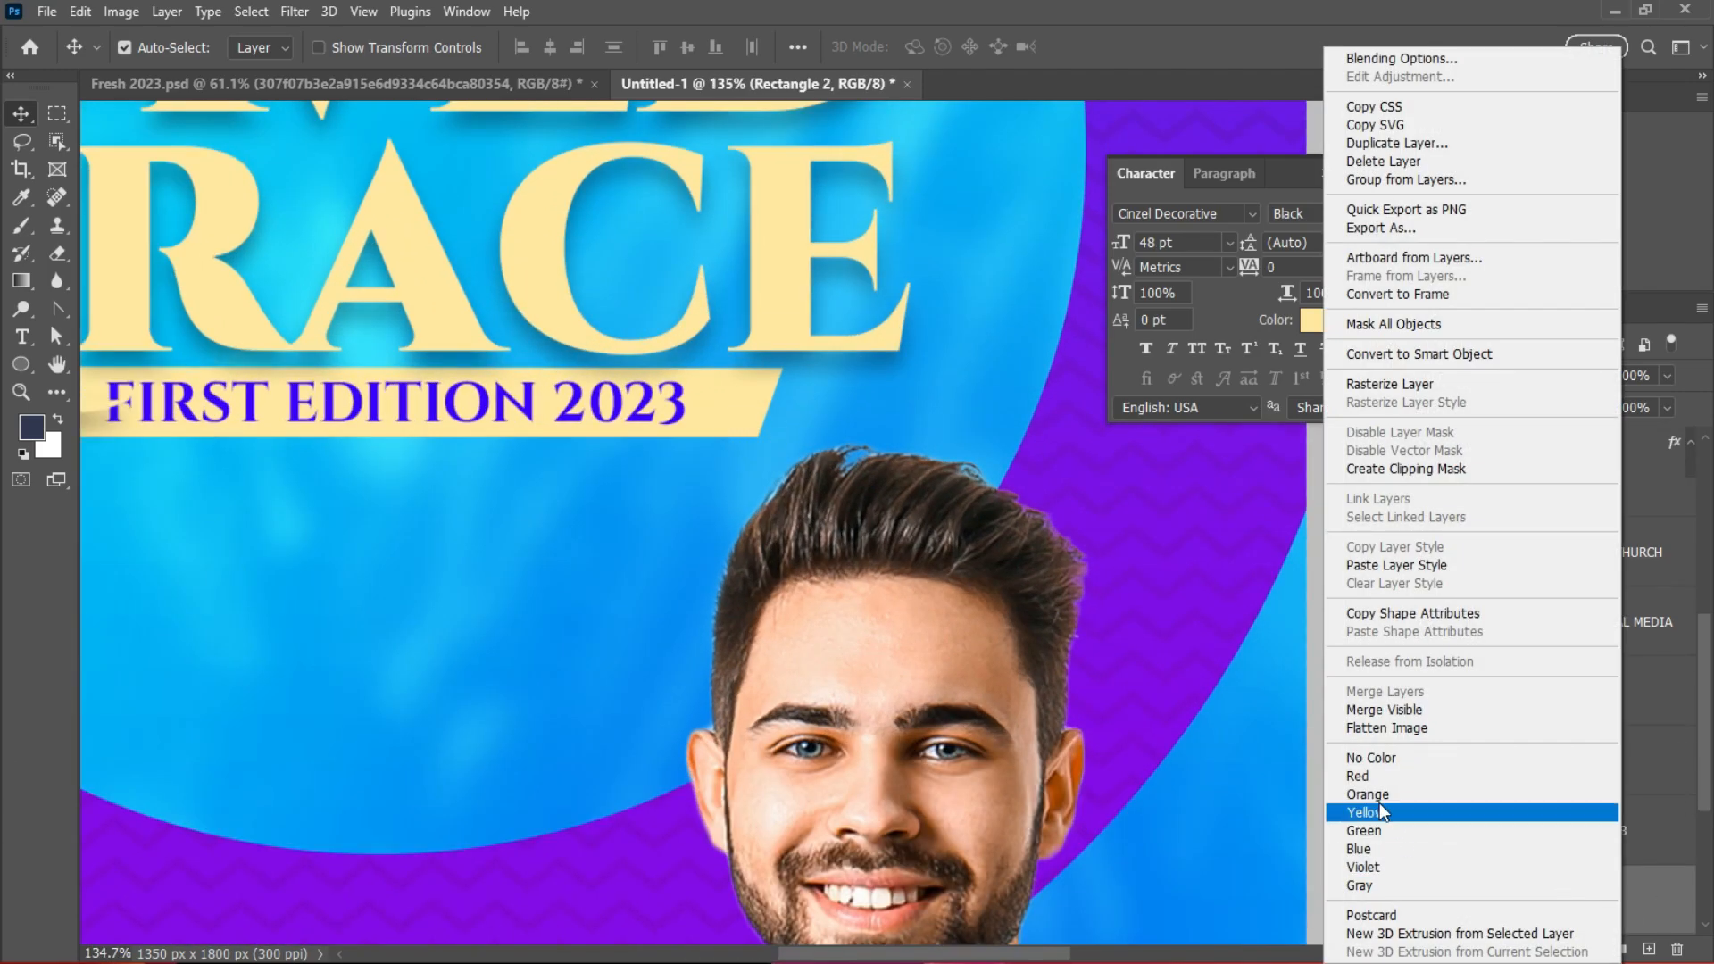
click(1394, 566)
scroll(890, 483, down, 7)
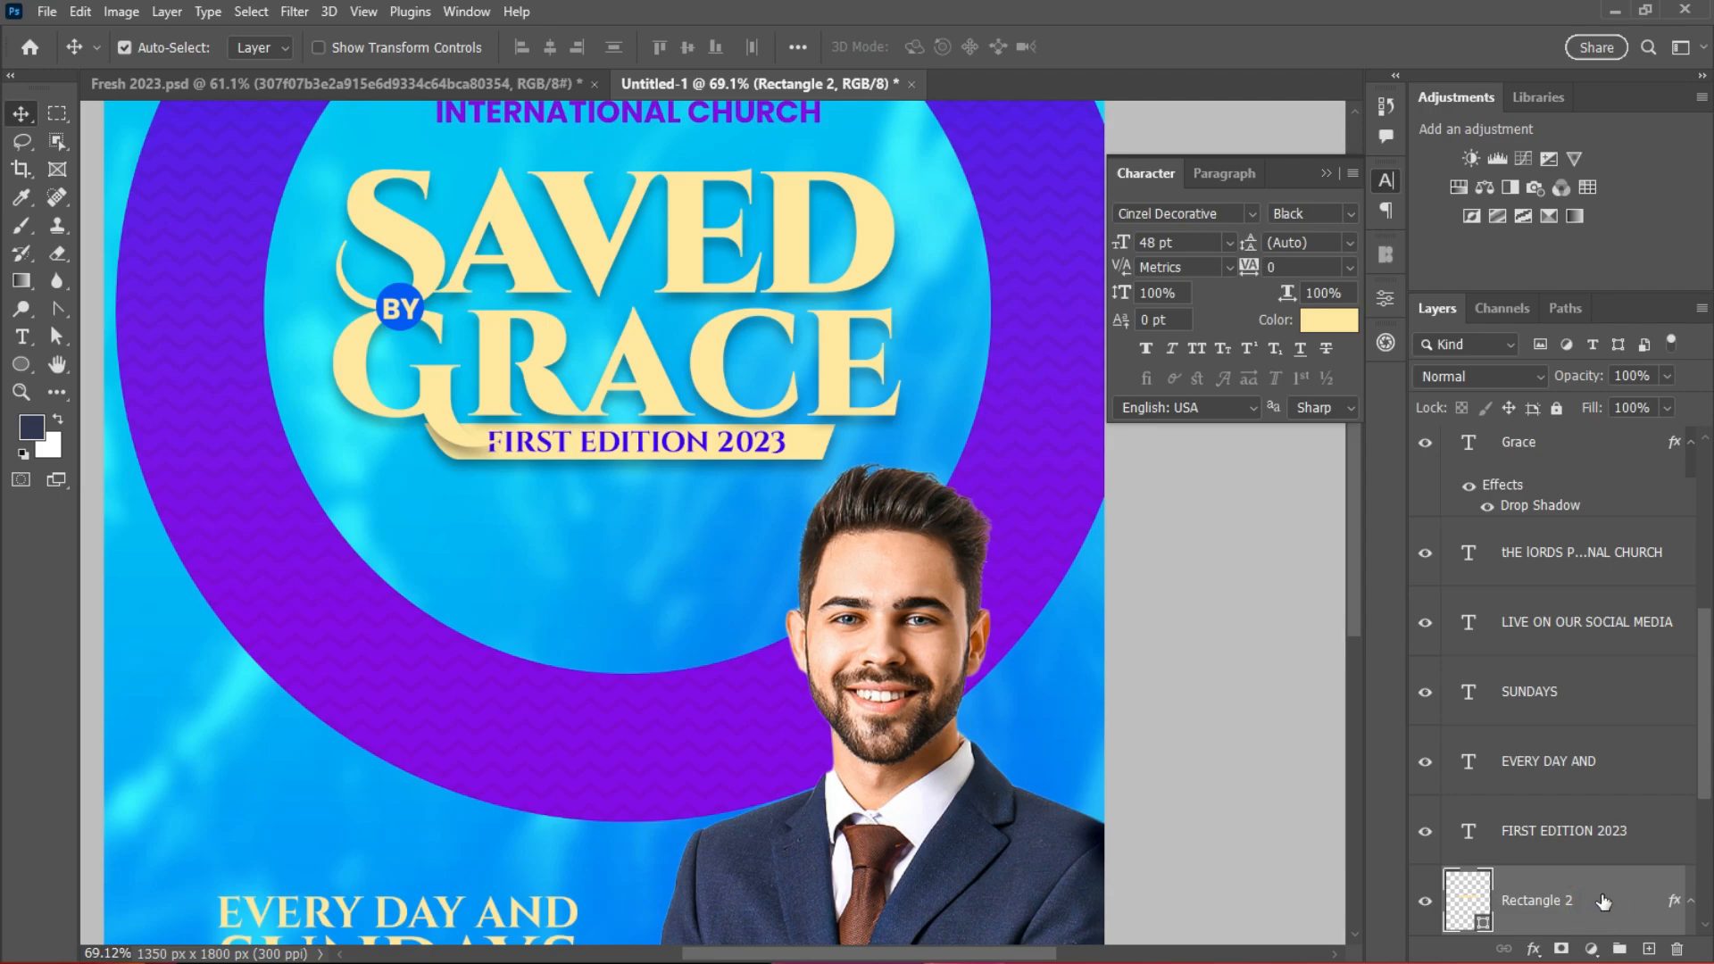
Step: Move the Rectangle 2 banner layer above Grace in the layer stack
drag(1602, 902, 1568, 461)
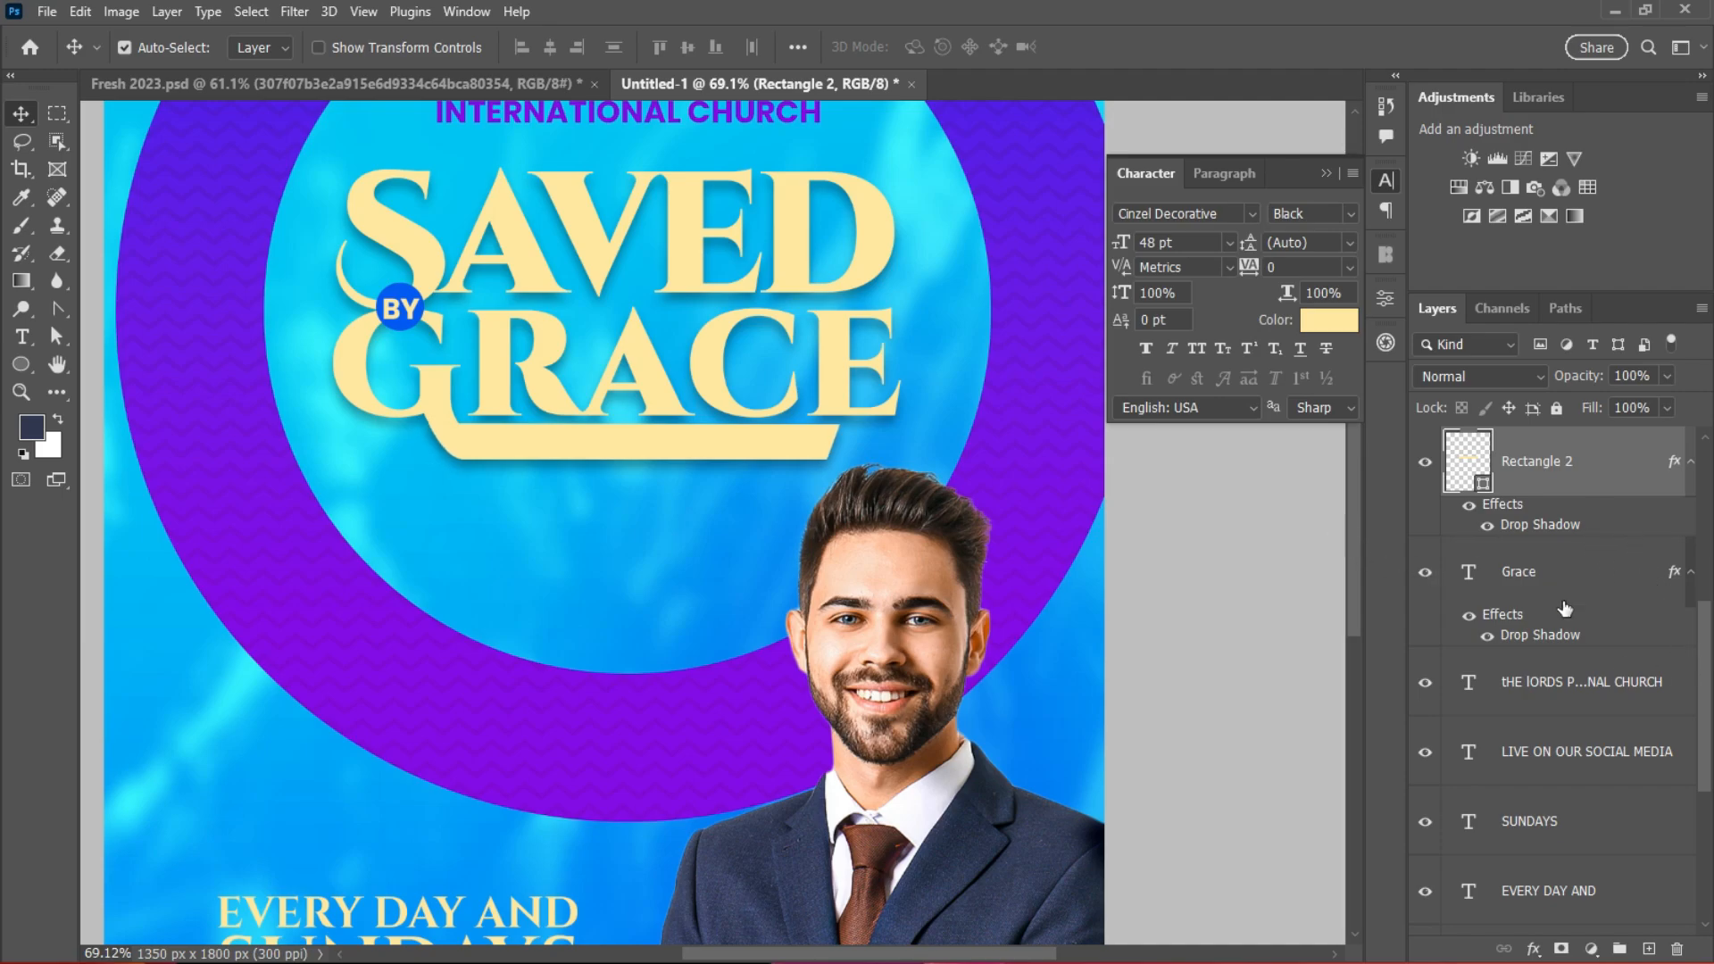
click(1554, 576)
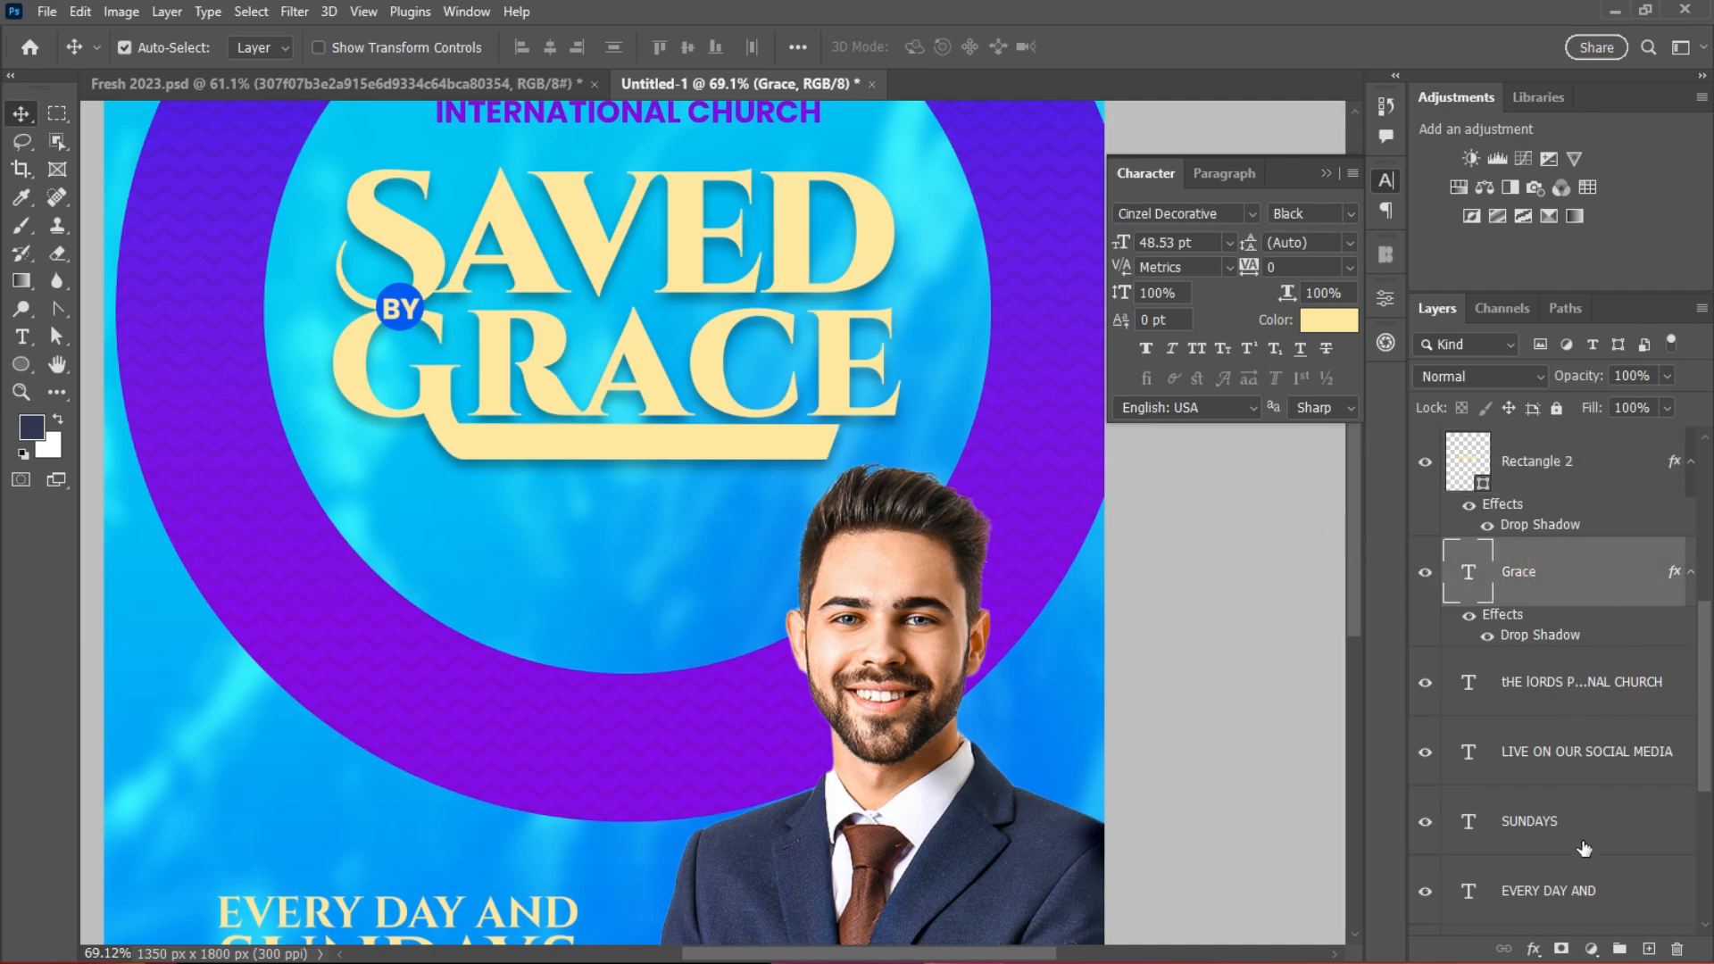
scroll(1611, 726, down, 3)
scroll(1583, 714, up, 1)
click(1559, 546)
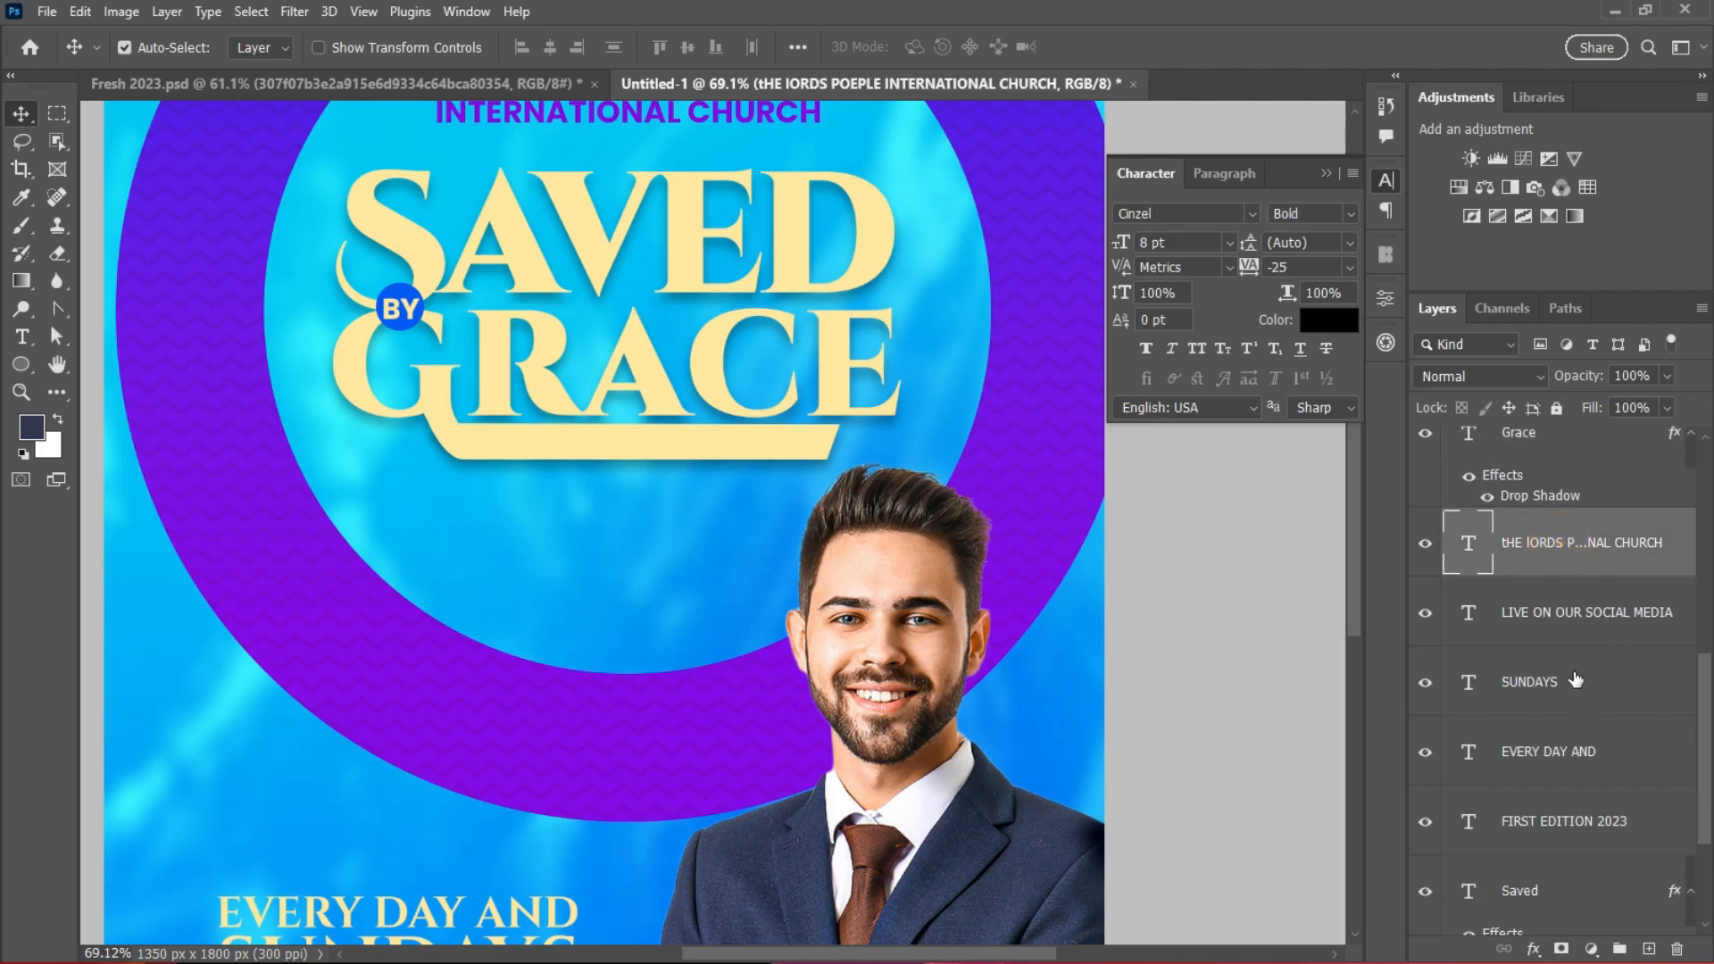
Step: Move the FIRST EDITION 2023 layer above the banner, just under Ellipse 3
drag(1593, 817, 1576, 451)
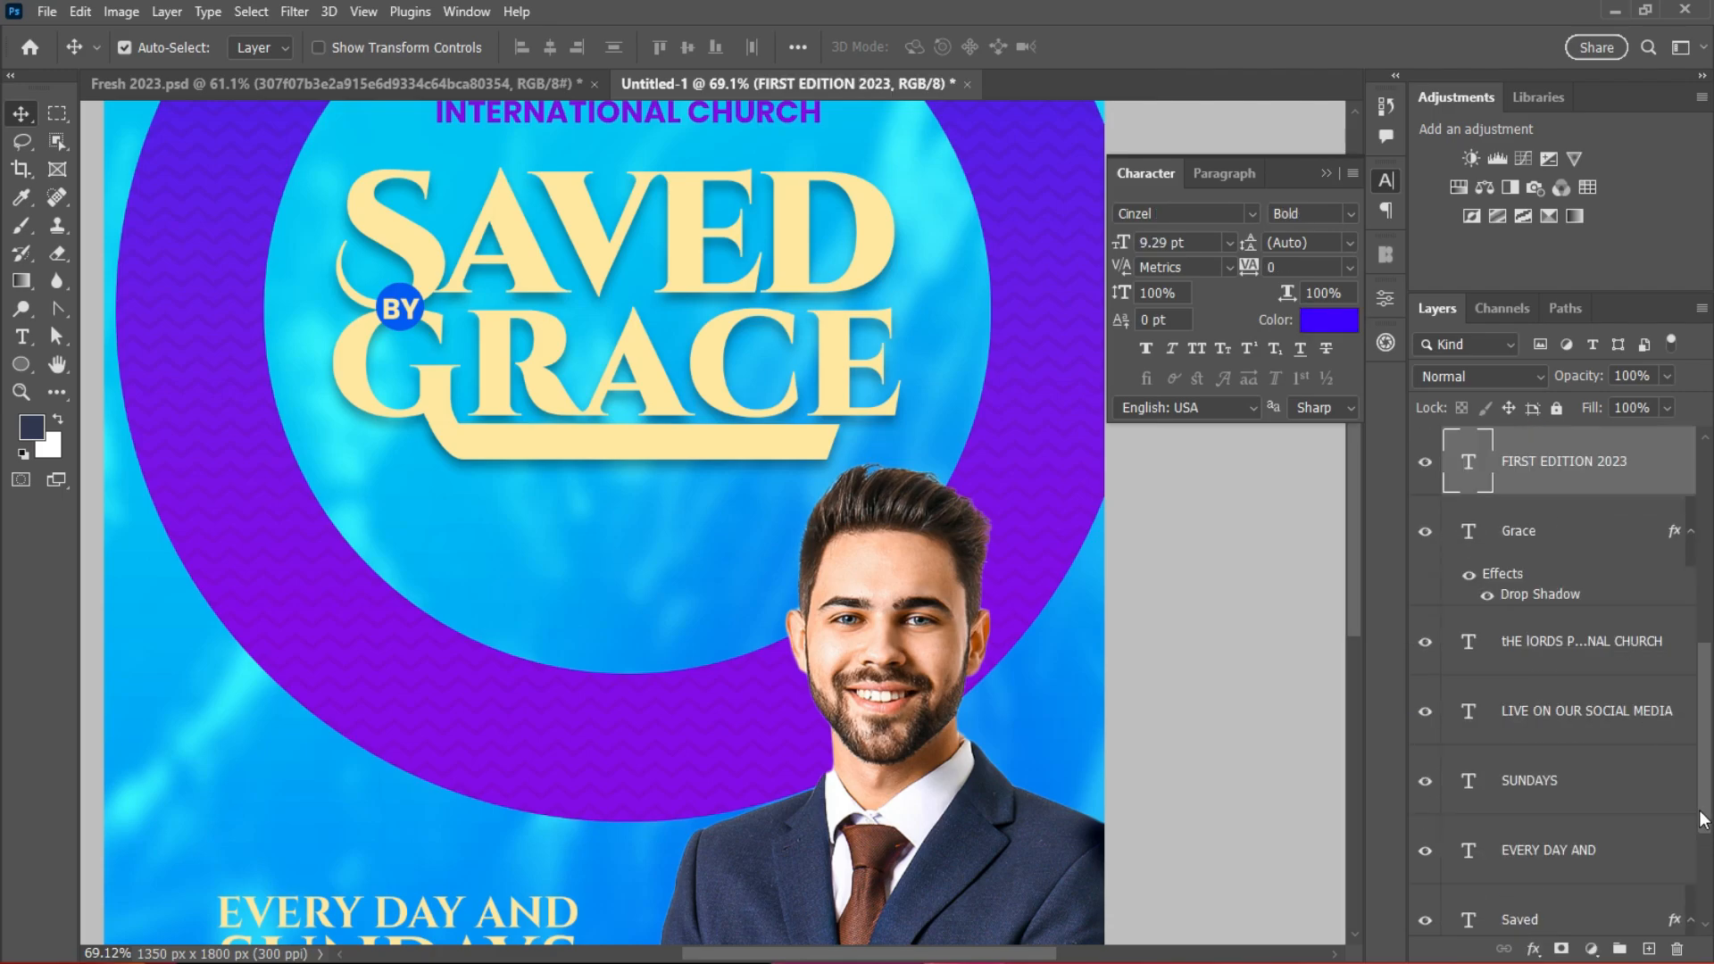
drag(1703, 786, 1705, 701)
drag(1569, 718, 1564, 558)
Step: Collapse the Character panel and deselect the FIRST EDITION 2023 layer
scroll(964, 553, down, 3)
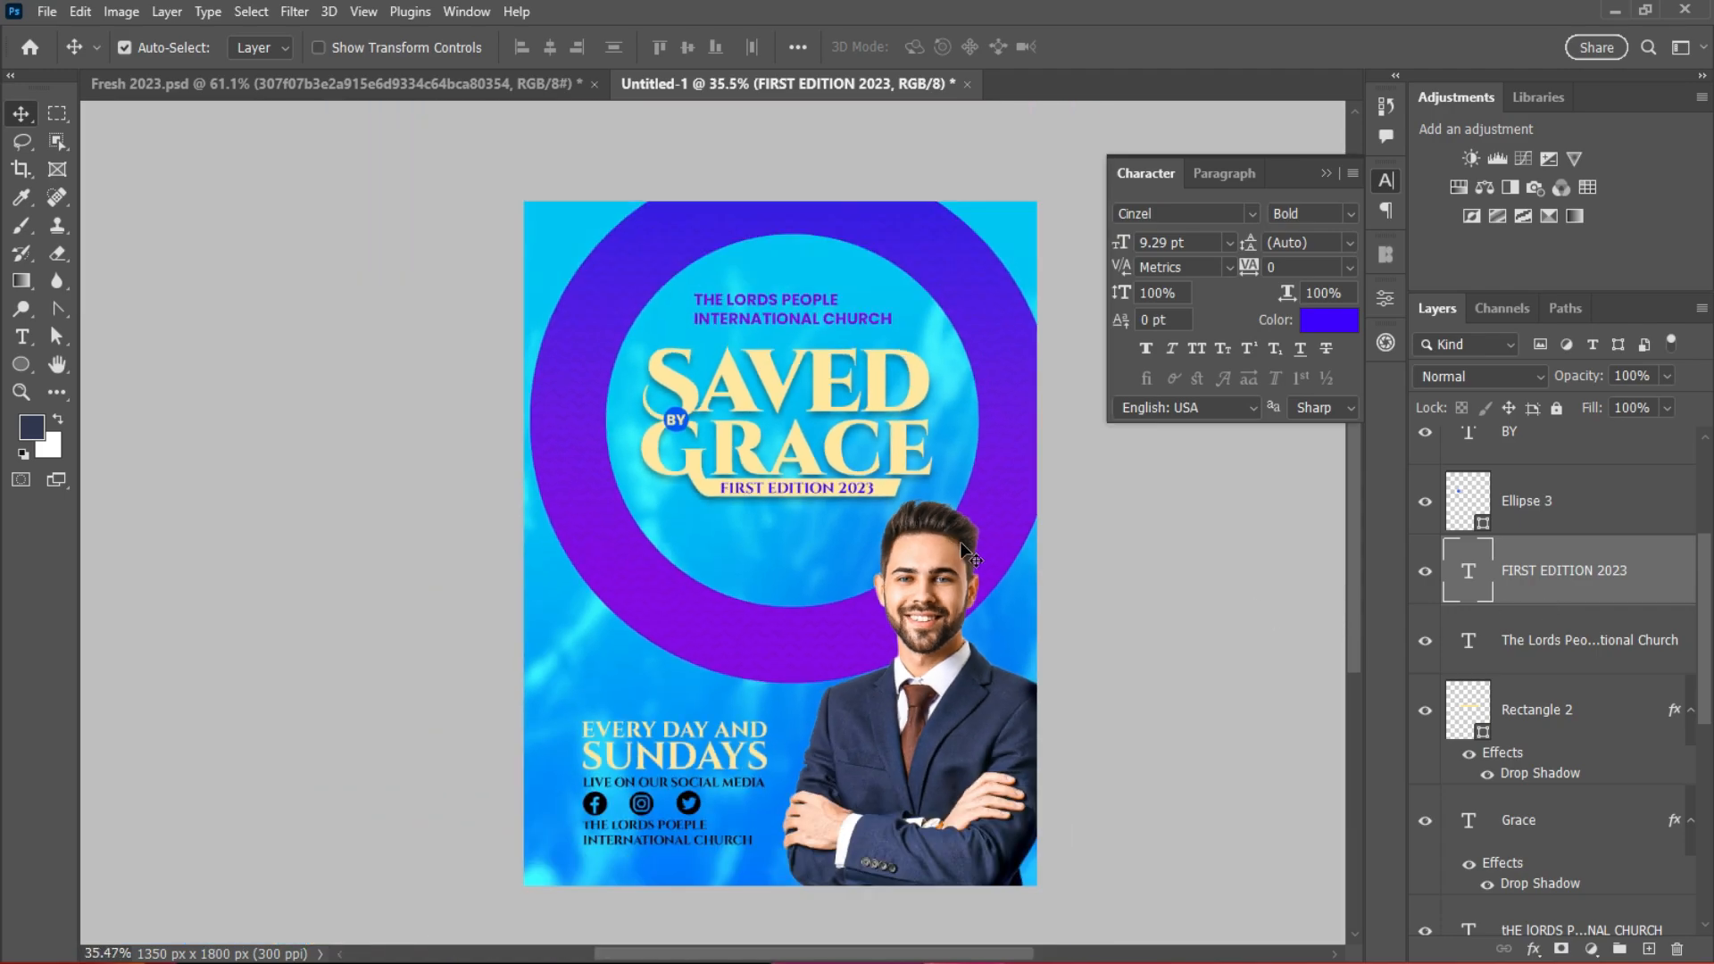
click(1326, 172)
scroll(1152, 609, up, 1)
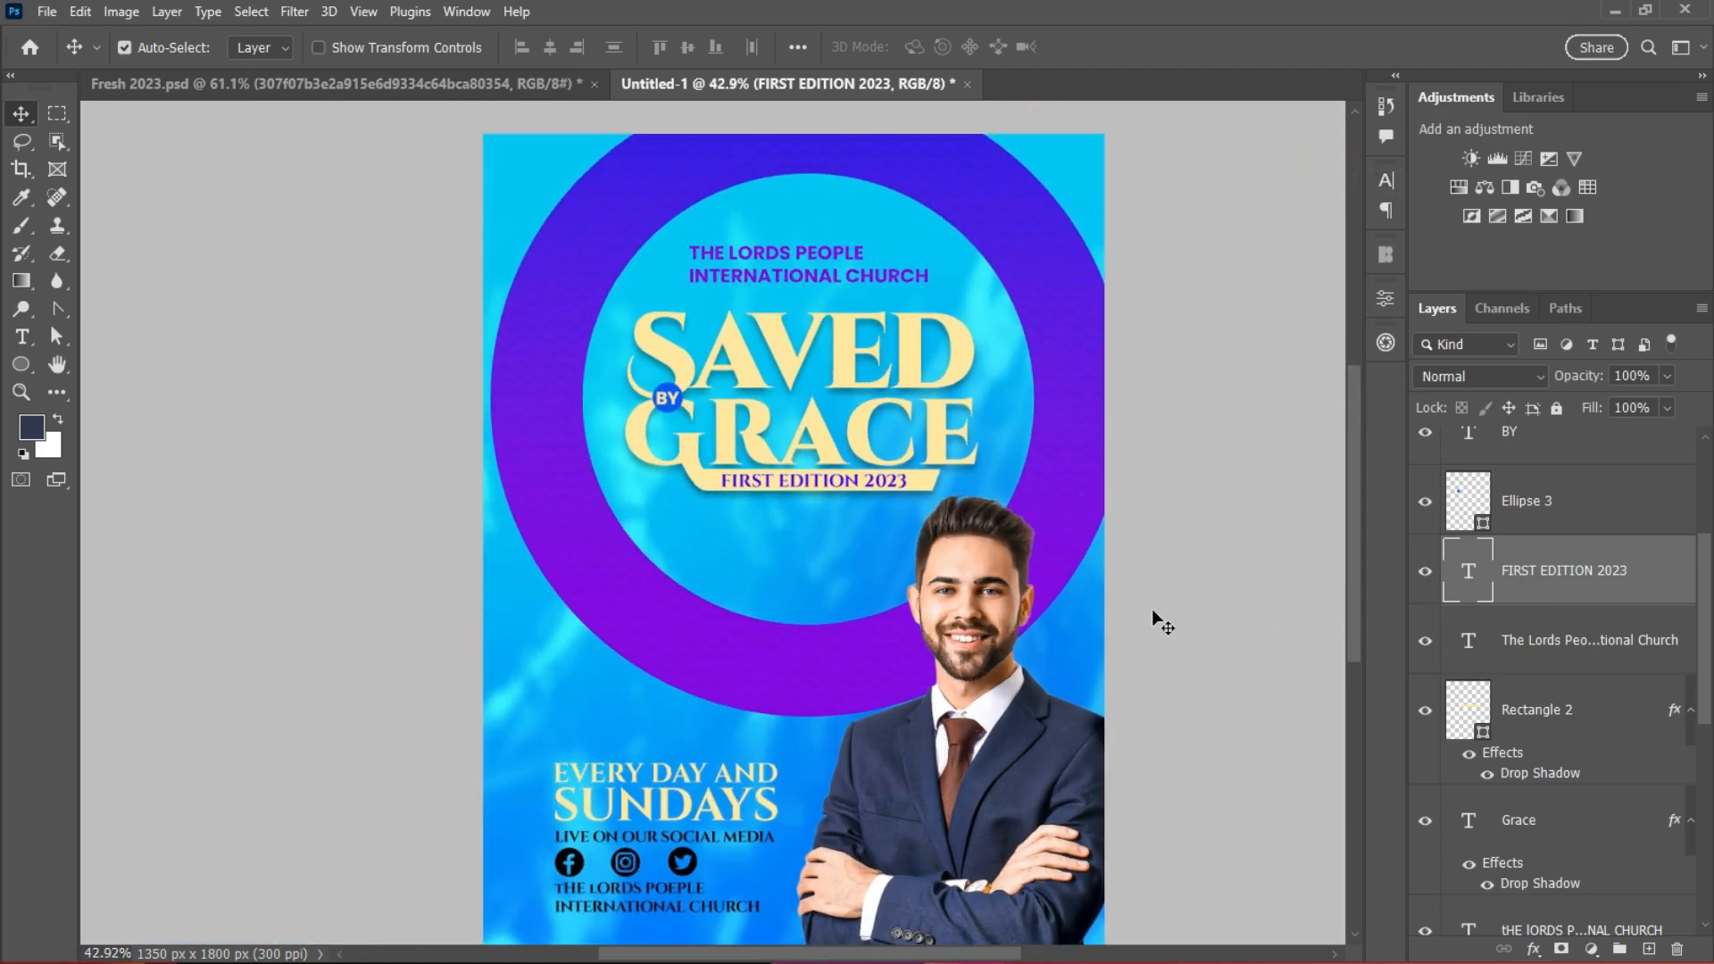
scroll(1357, 648, down, 1)
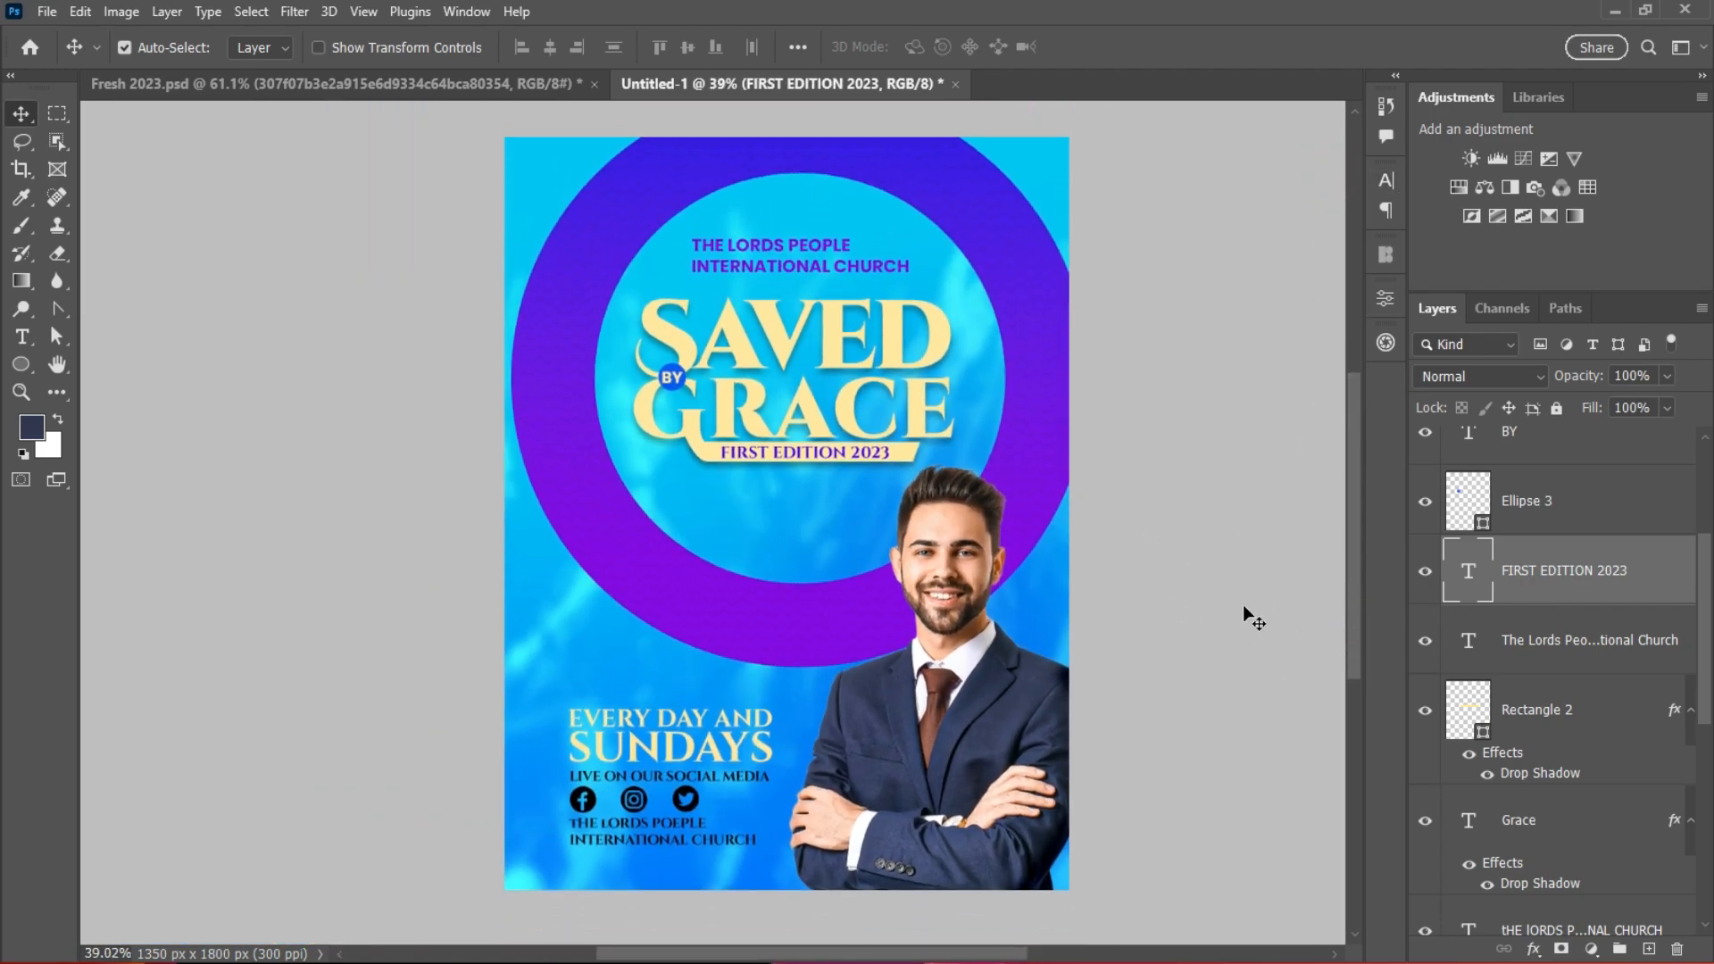
click(1038, 350)
scroll(1147, 496, up, 2)
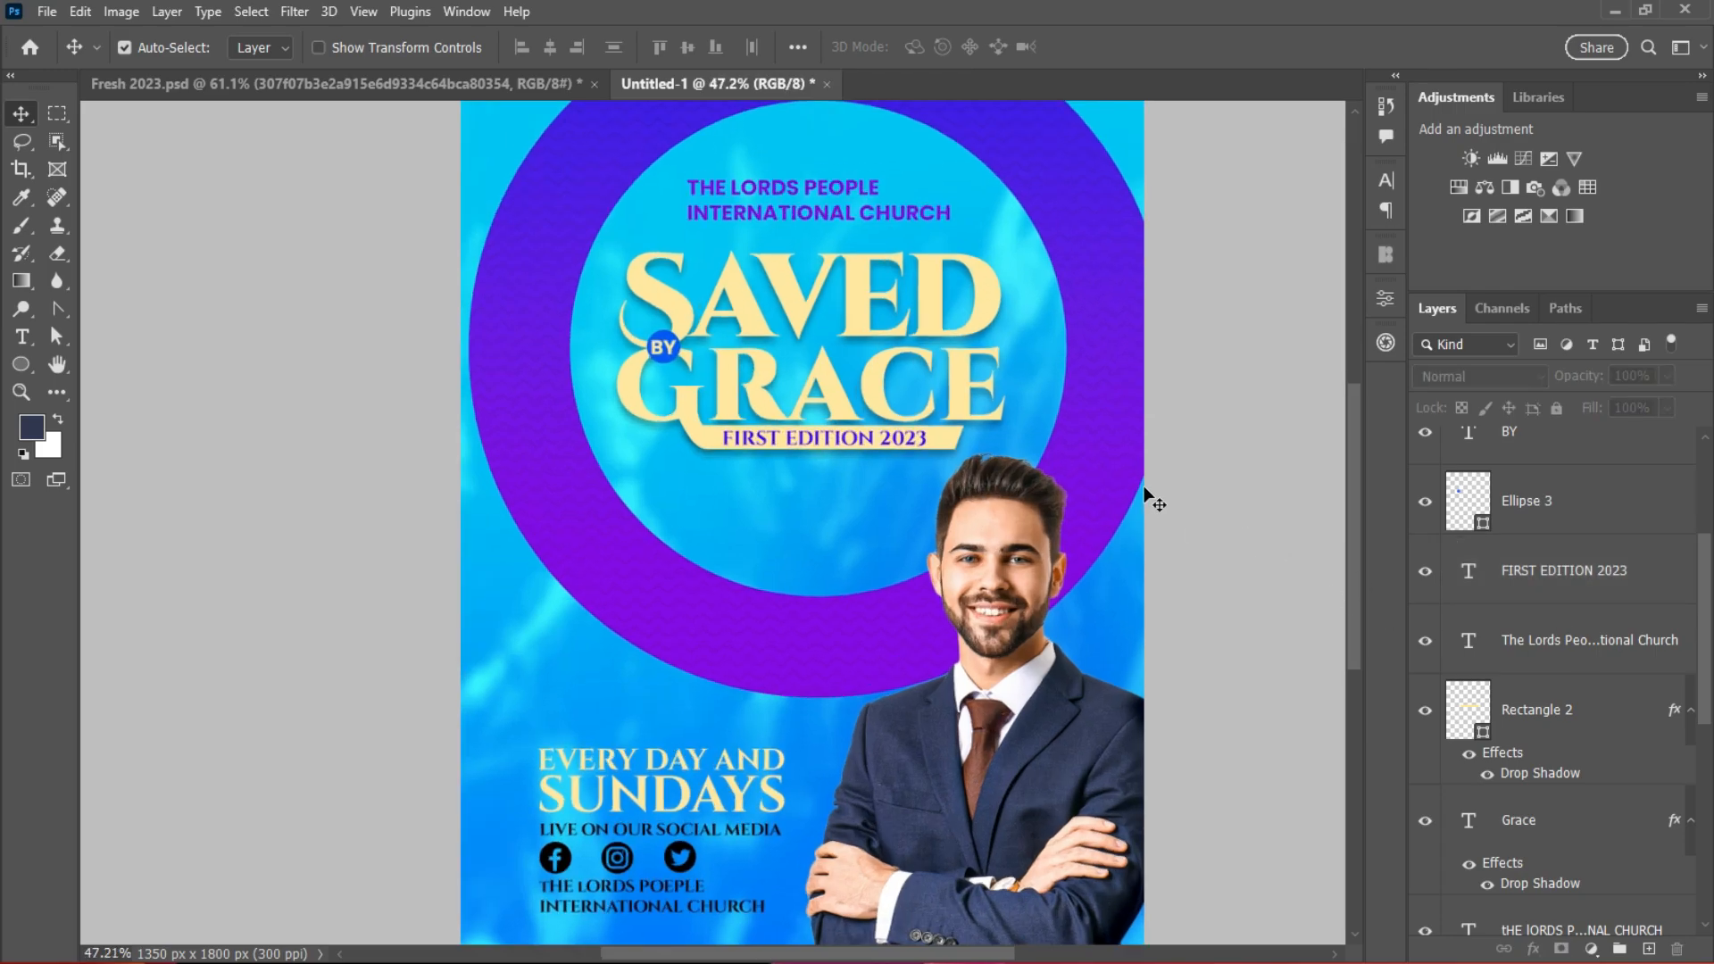
scroll(1145, 495, down, 3)
scroll(1147, 495, up, 1)
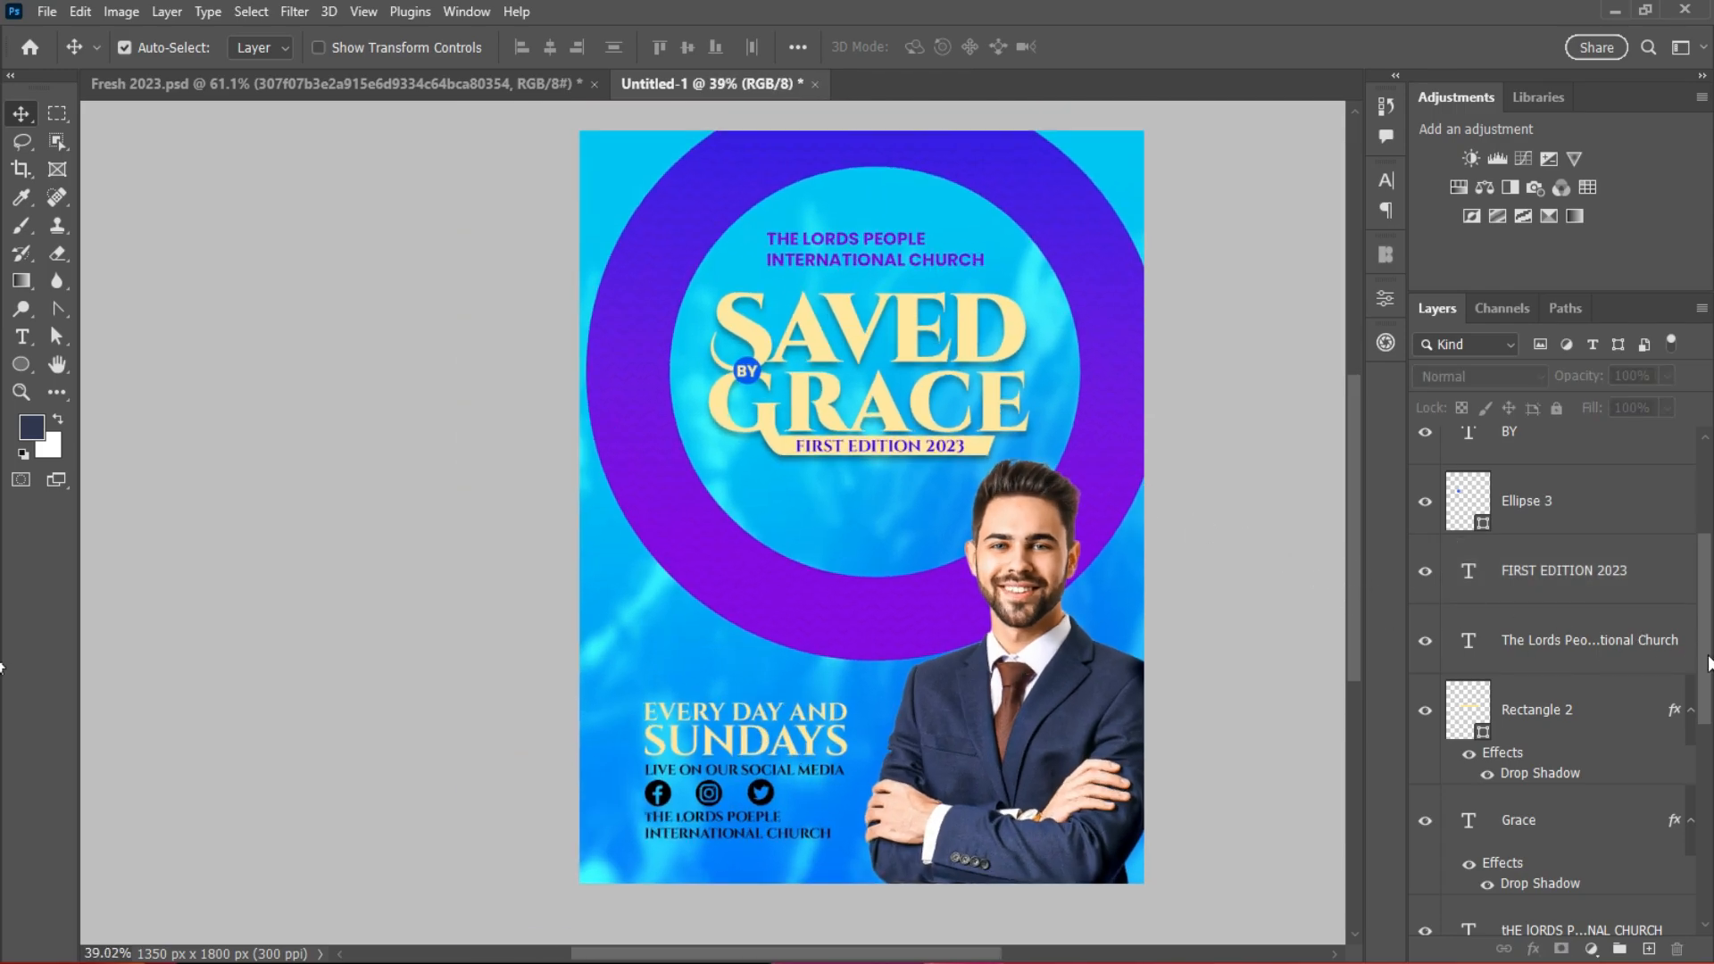
drag(1708, 664, 1706, 569)
Step: Add a new text layer reading 'Host' on the portrait
click(1589, 467)
scroll(743, 549, up, 3)
click(21, 337)
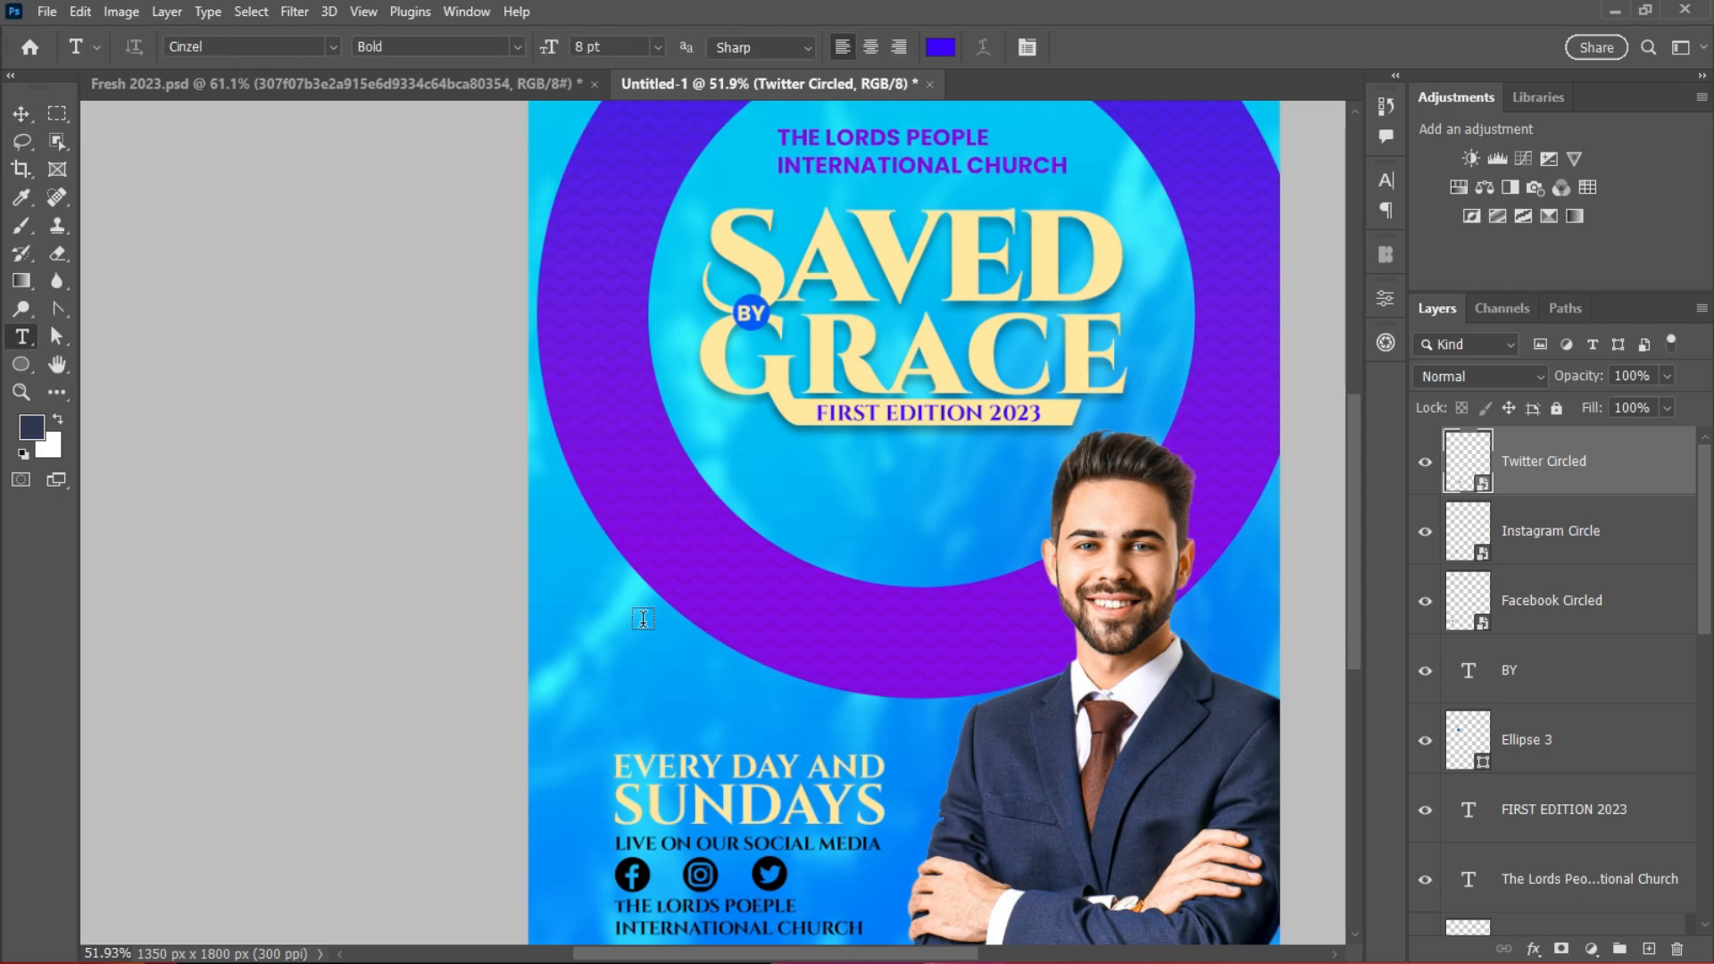
click(587, 628)
text(Host)
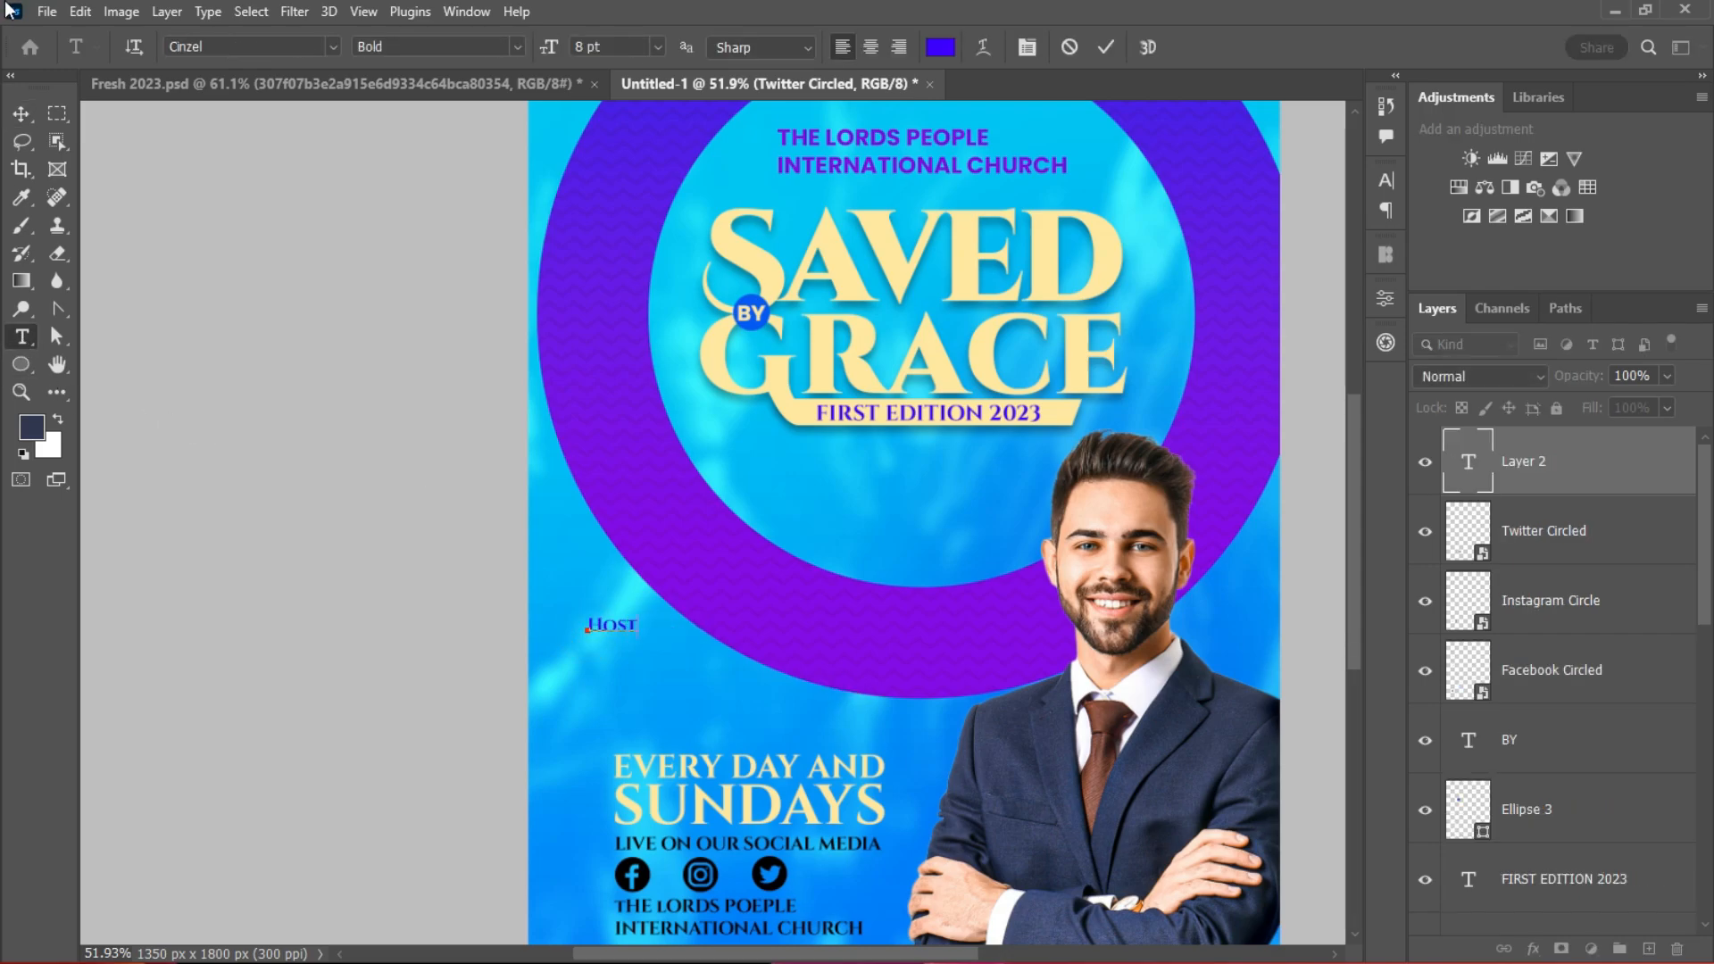
click(22, 114)
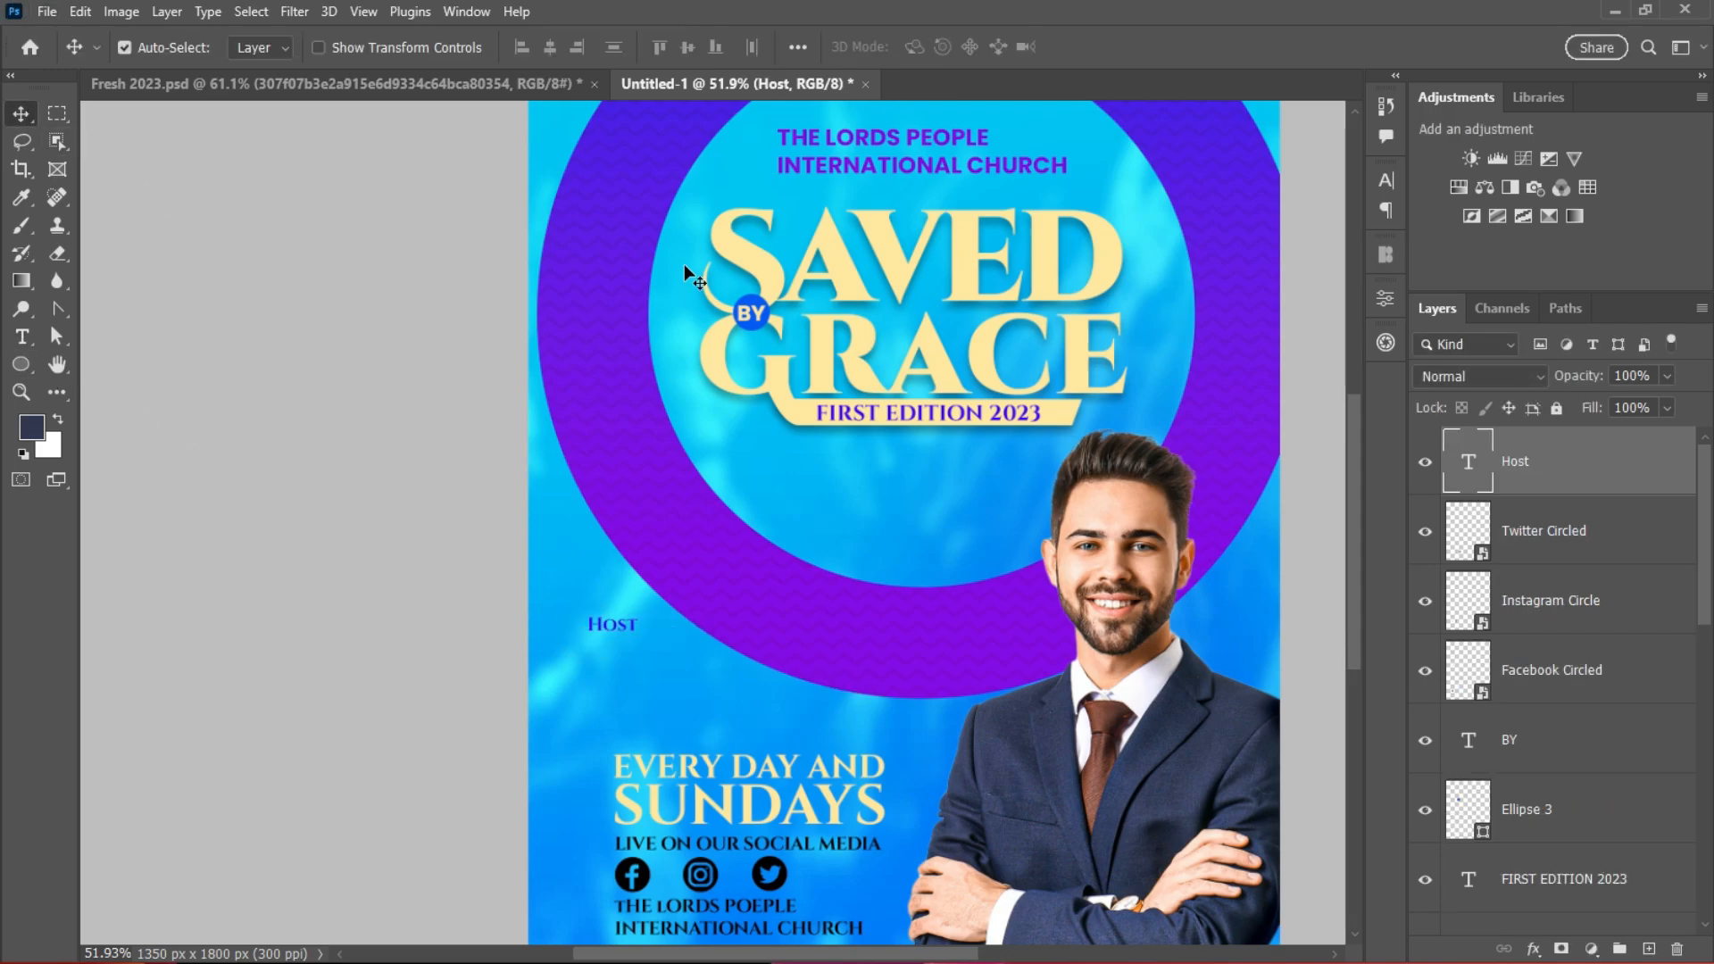
Step: Set 'Host' to Harmony Regular at 89 pt and place it across the folded arms
click(1386, 181)
click(1187, 213)
text(har)
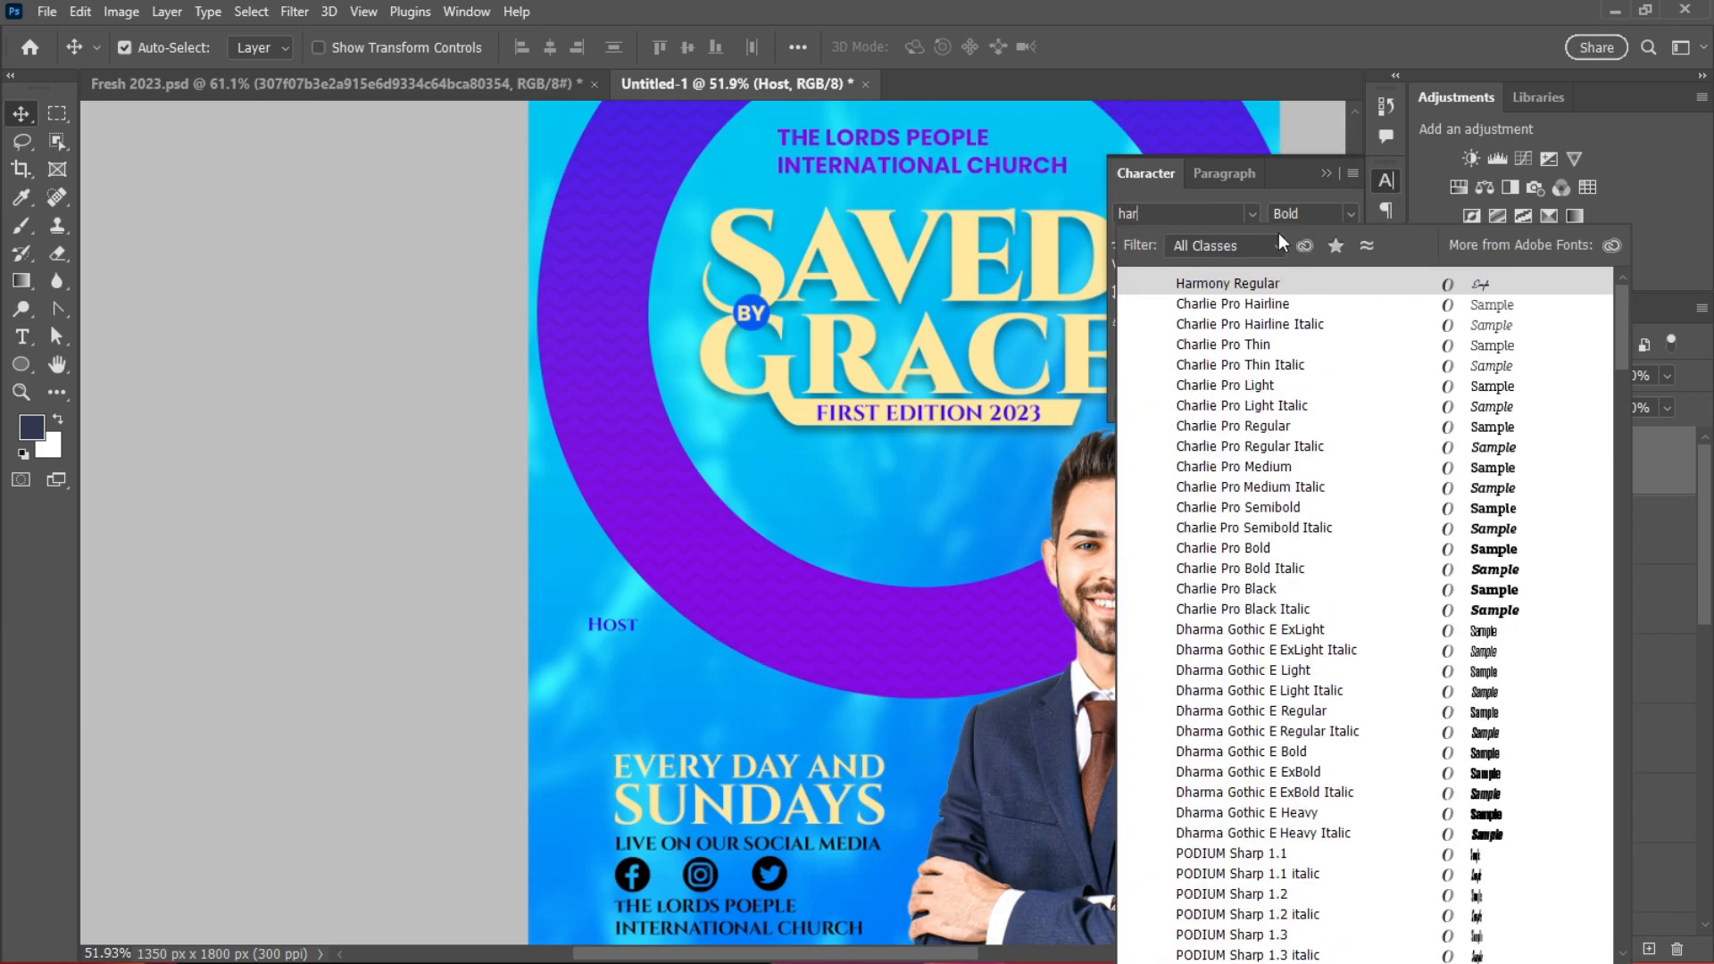
key(Return)
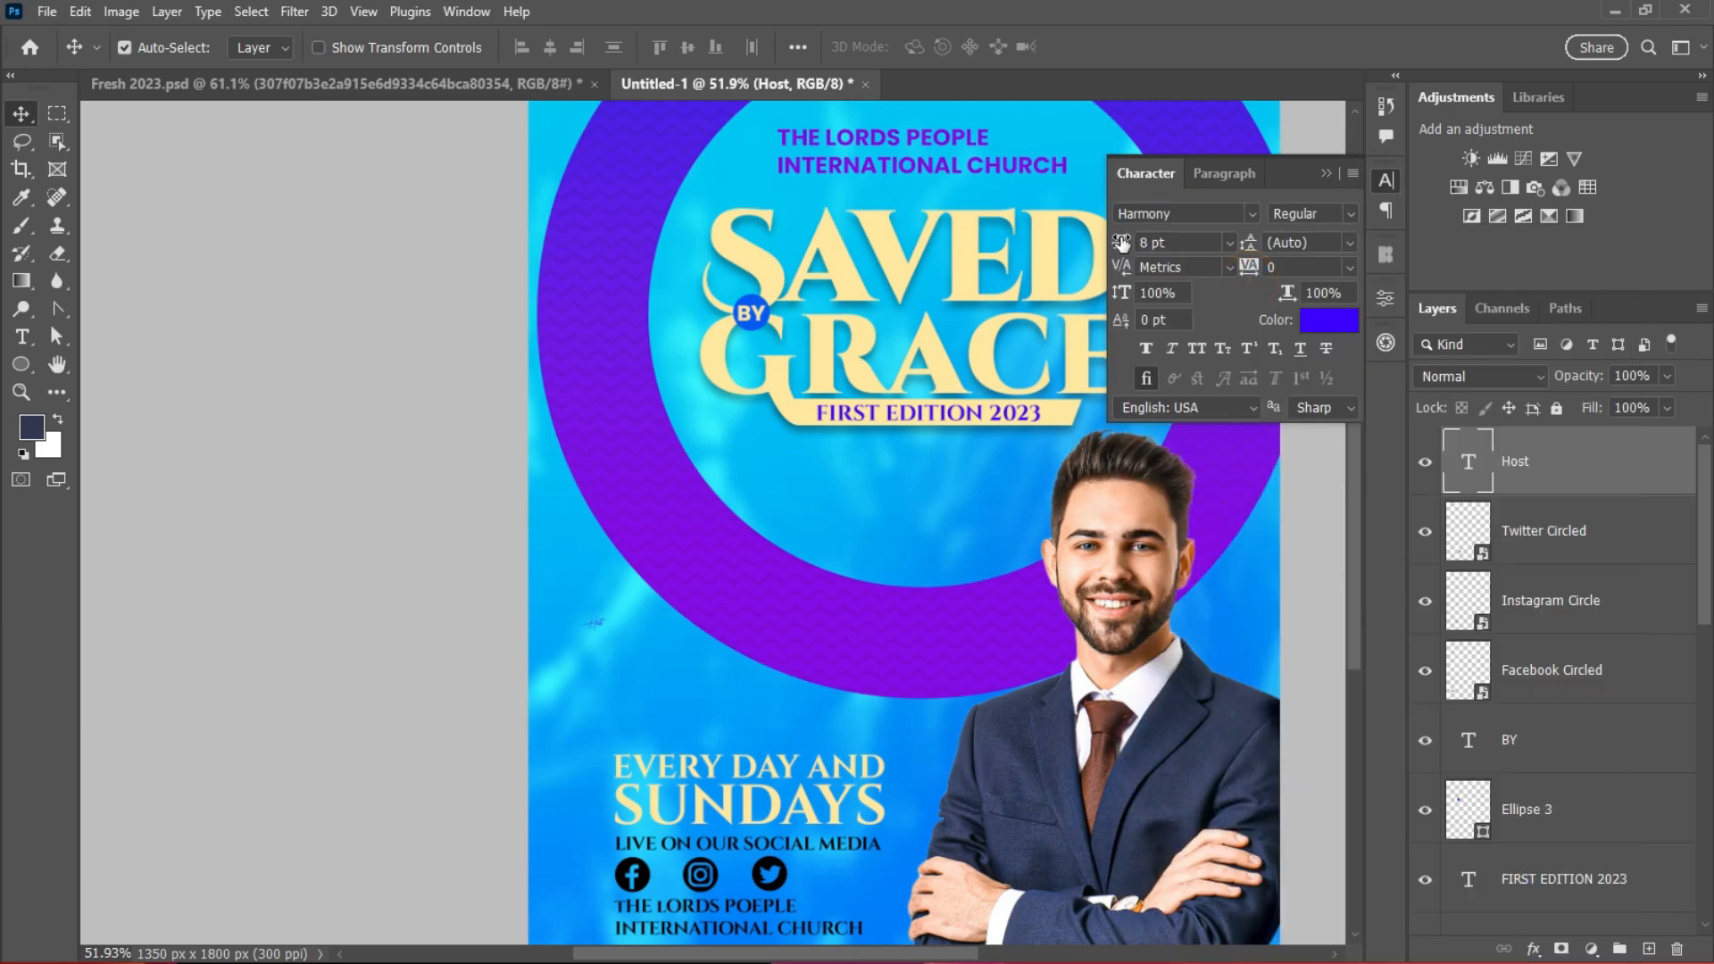
drag(1122, 242, 1214, 243)
drag(711, 507, 1063, 772)
drag(1124, 242, 1115, 243)
scroll(1118, 787, down, 3)
drag(1089, 808, 1092, 837)
scroll(1163, 780, up, 2)
Step: Make the 'Host' text white and nudge it slightly up and left
click(1329, 320)
click(940, 542)
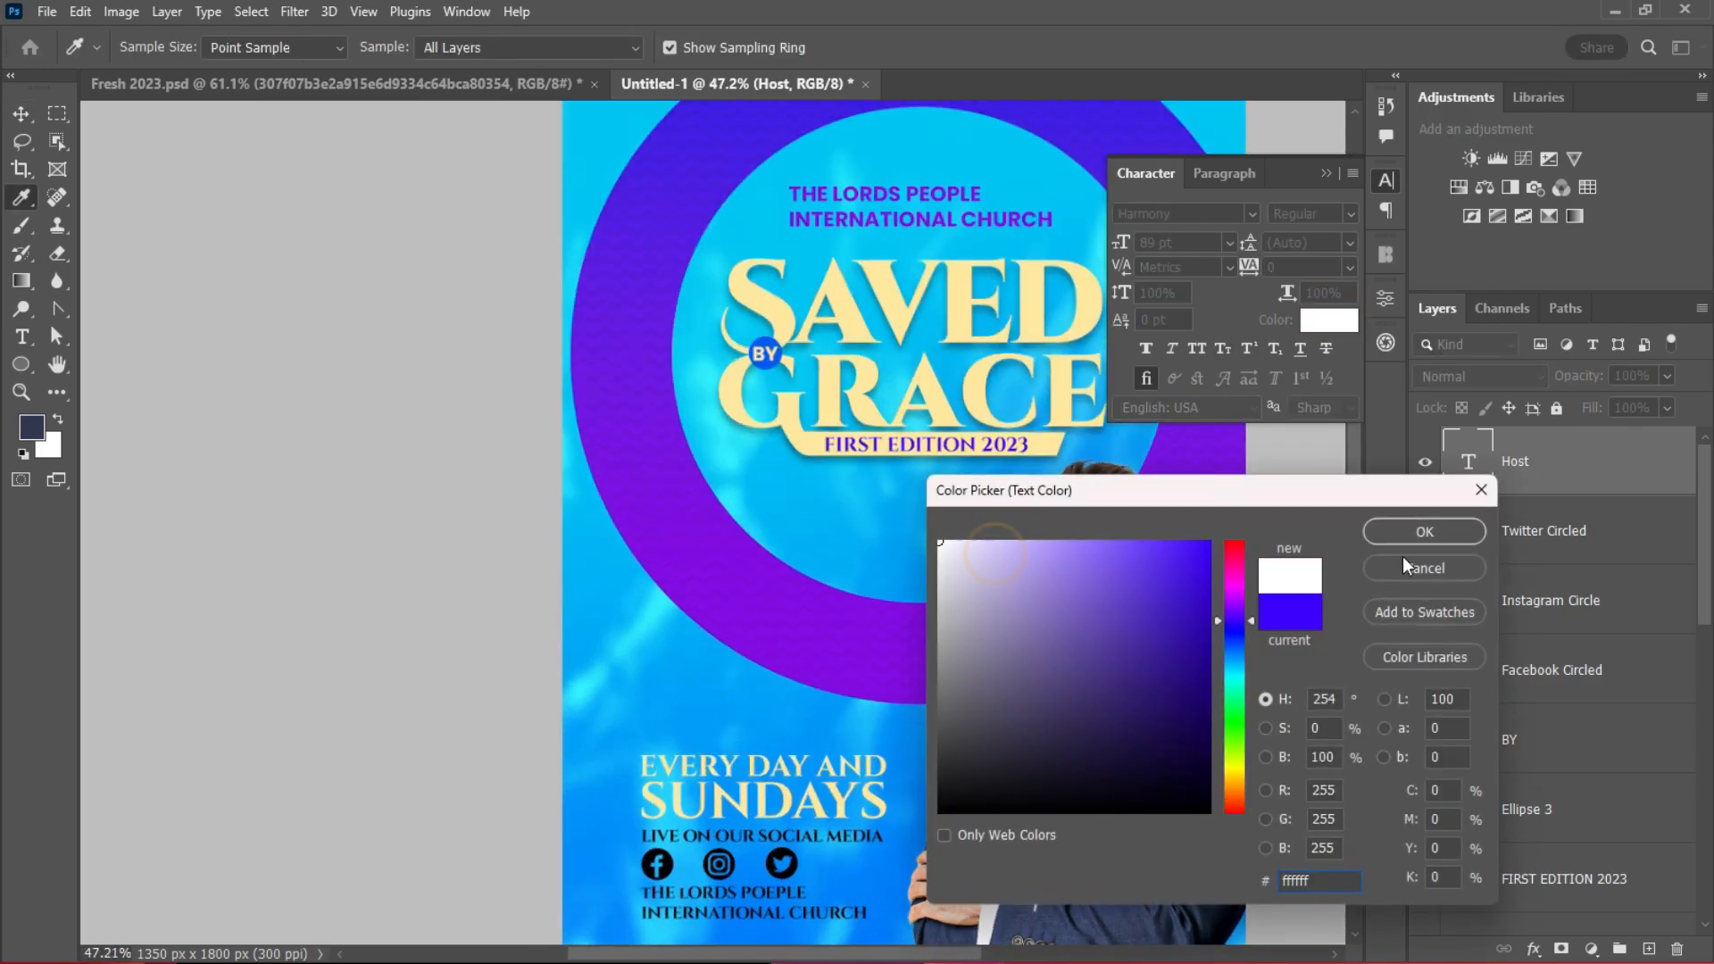
click(1425, 531)
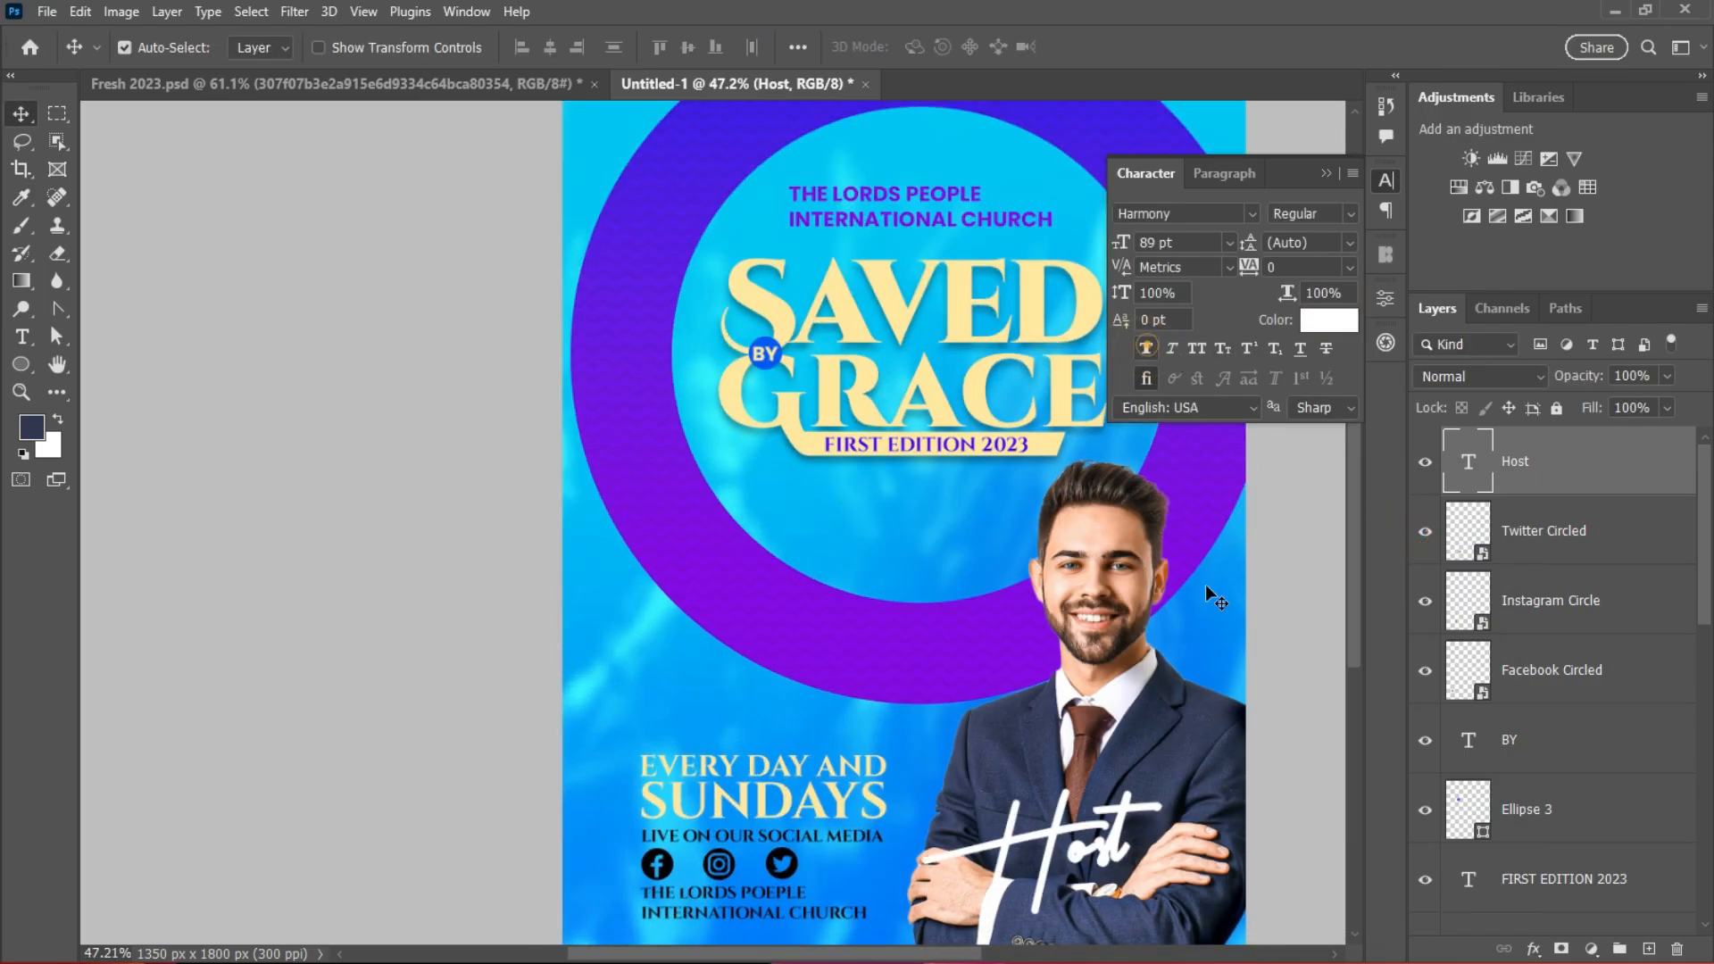
scroll(1205, 590, down, 1)
drag(1084, 817, 1062, 793)
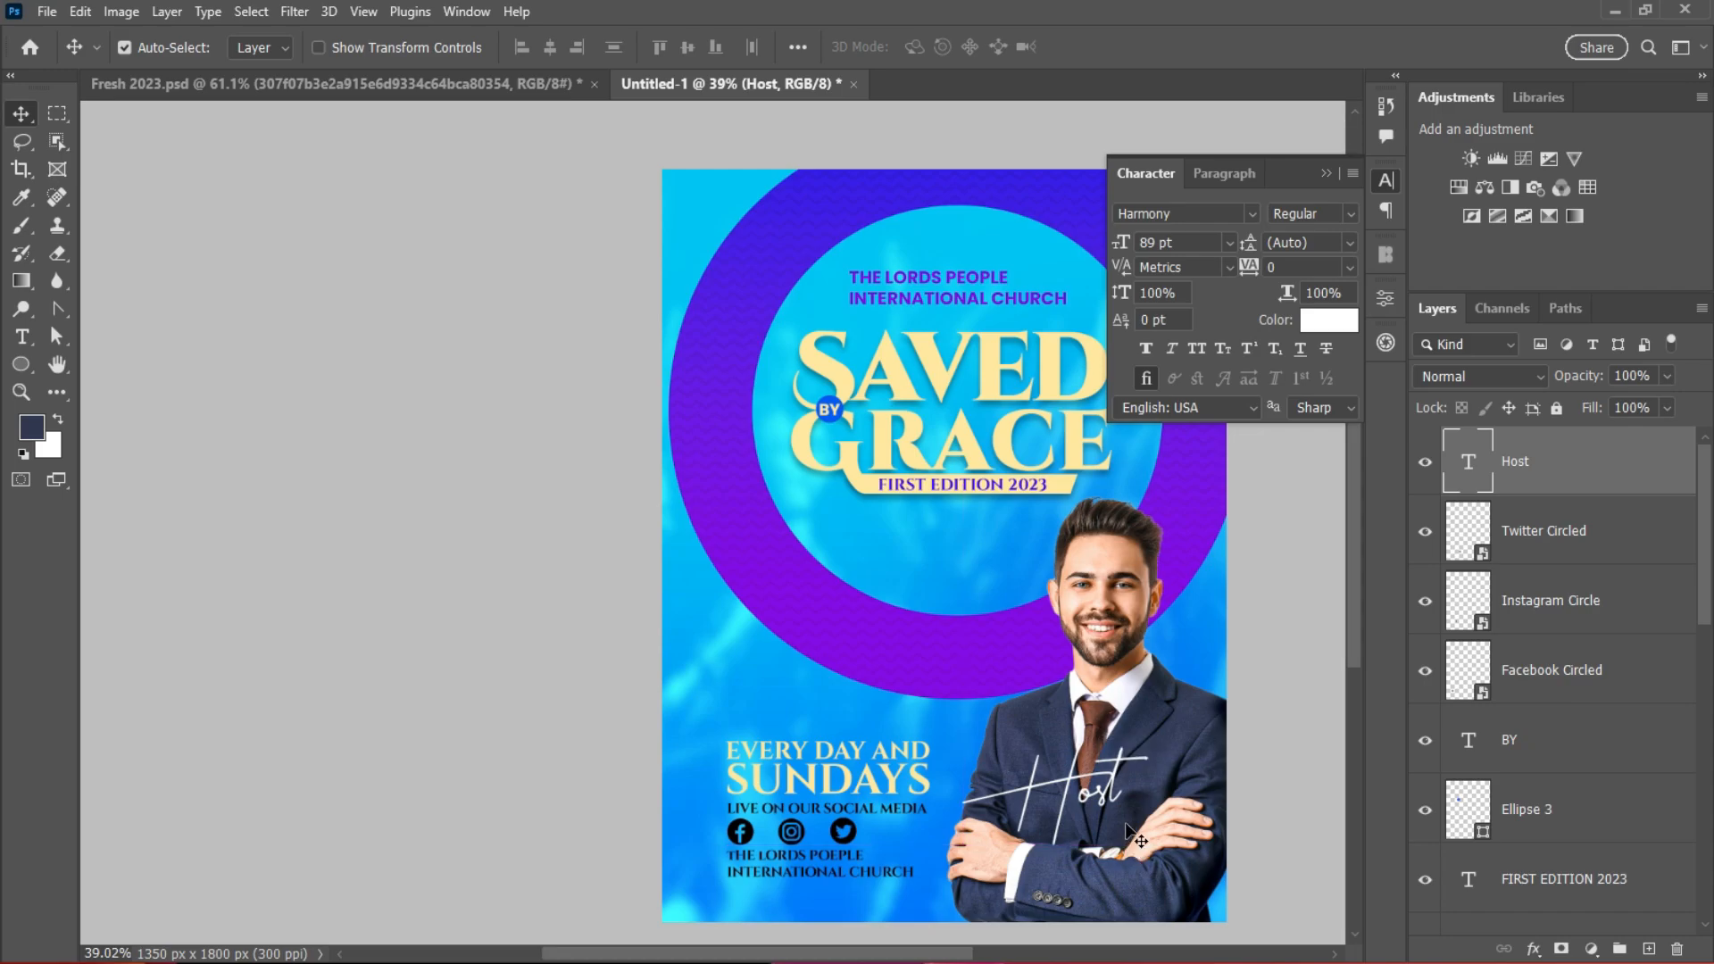
scroll(1151, 762, up, 2)
Step: Type 'Bishop James' left of the man and set it to Poppins Regular 12 pt
key(t)
click(500, 624)
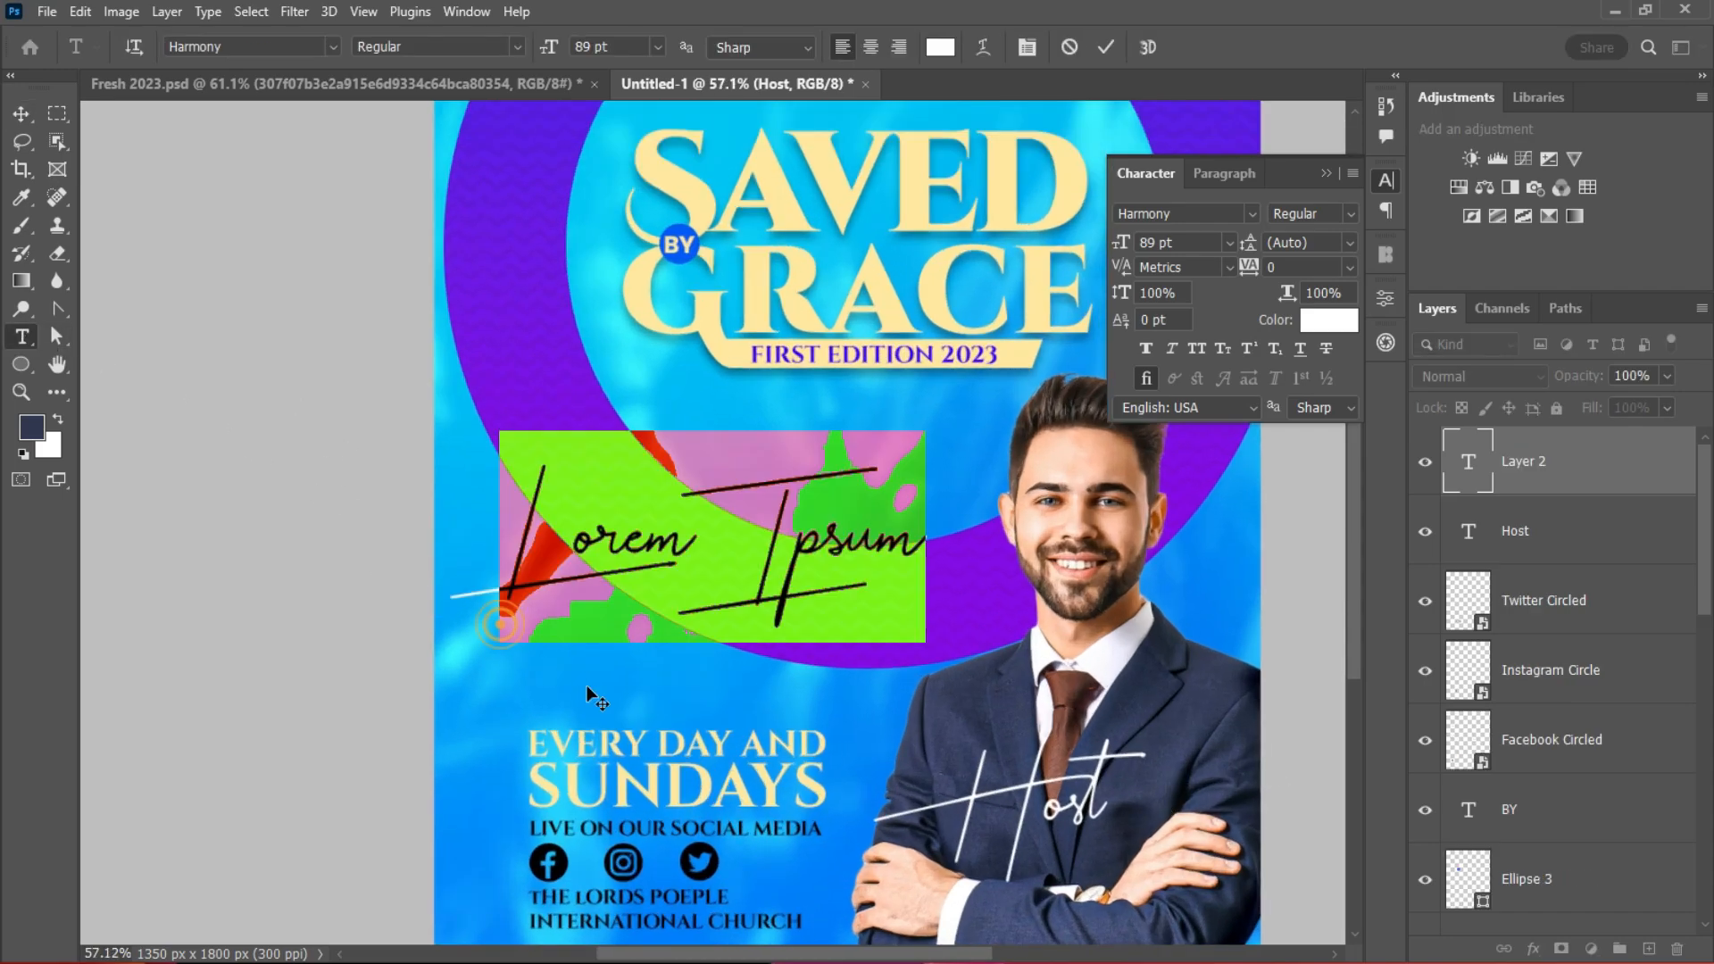
text(B)
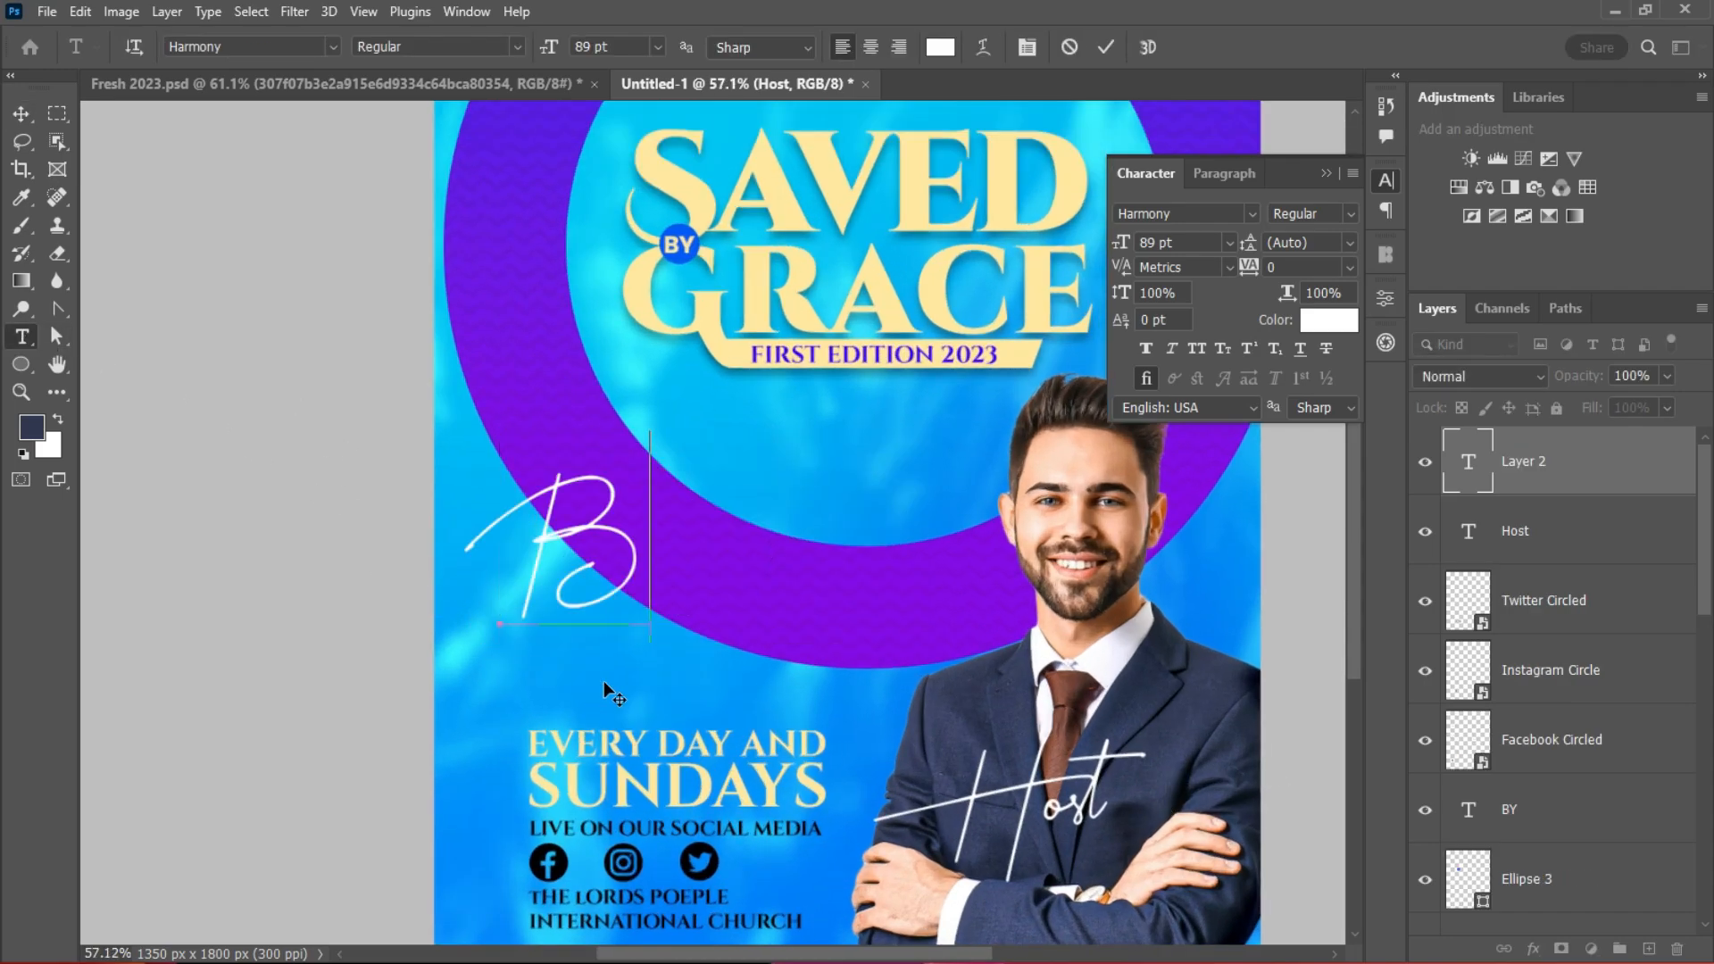
text(ishop )
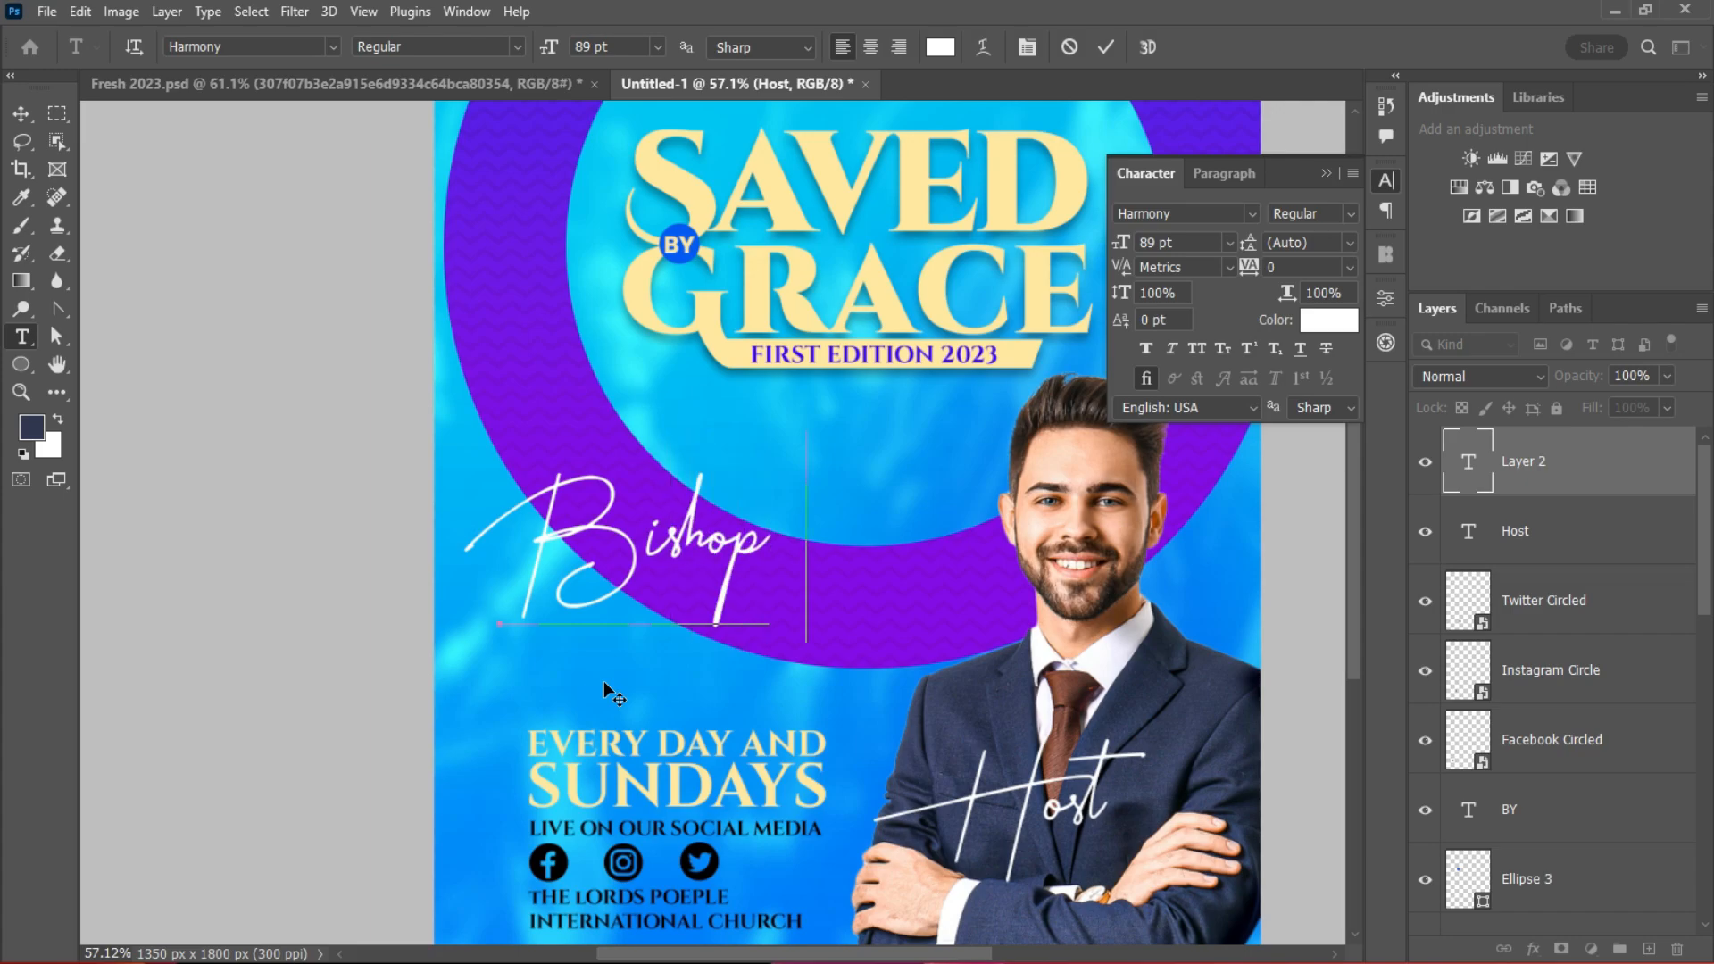
text(James)
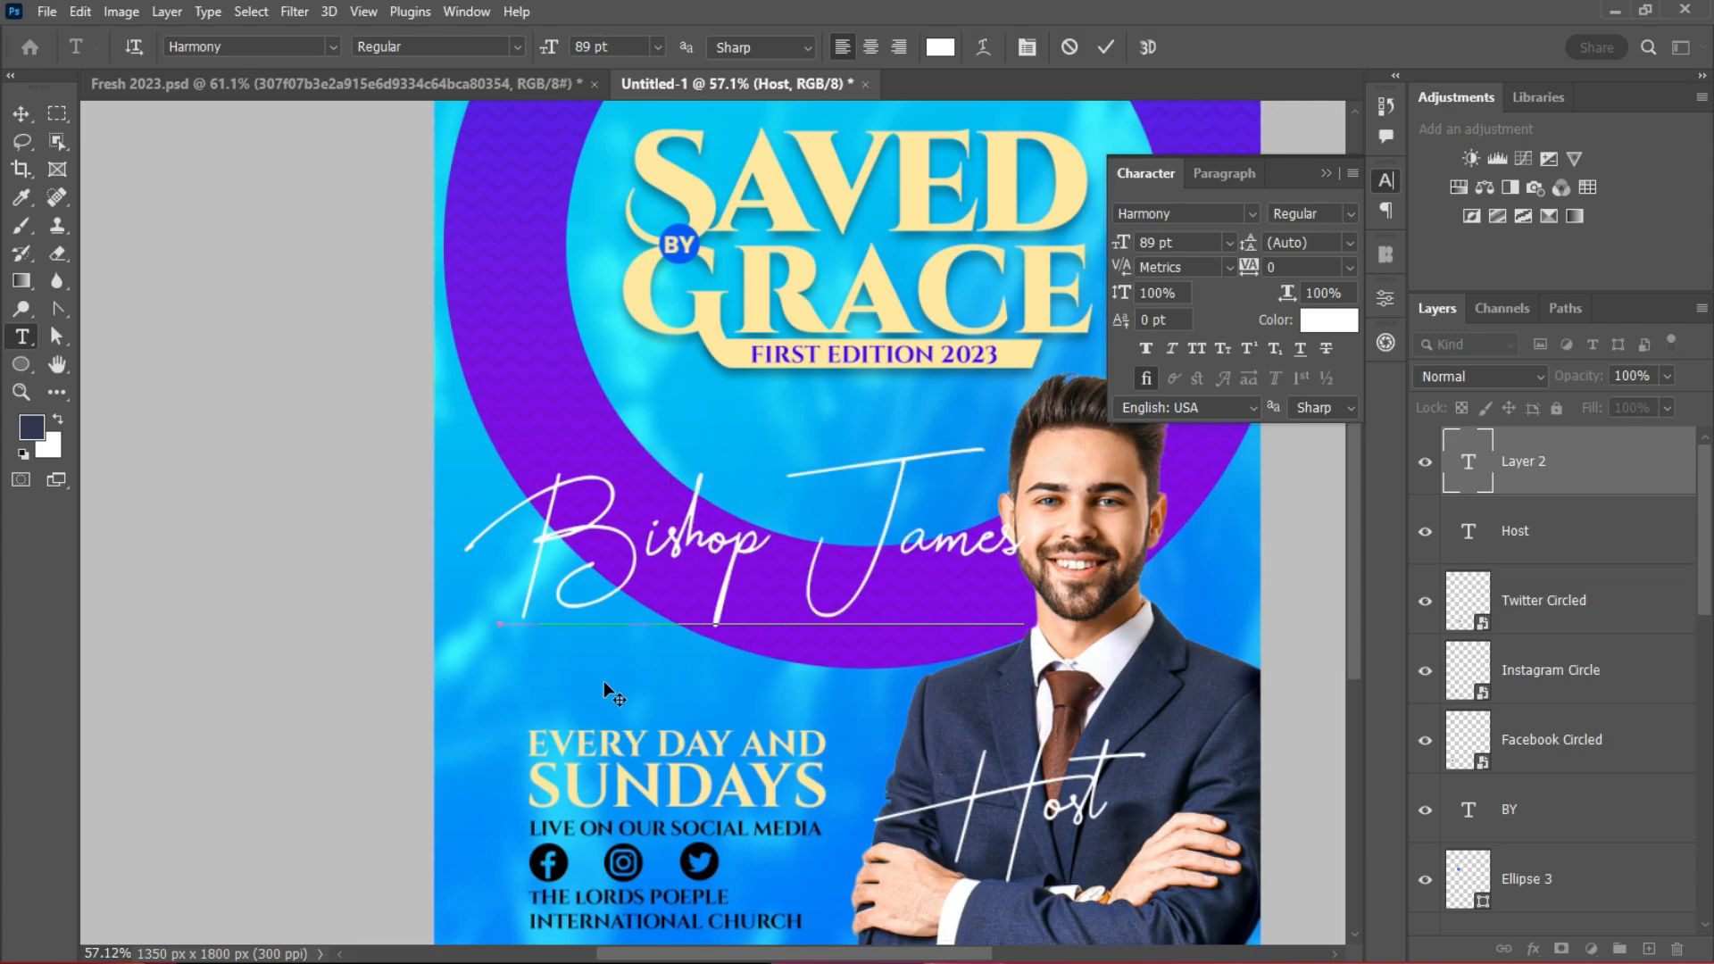
click(21, 114)
click(1251, 213)
text(pop)
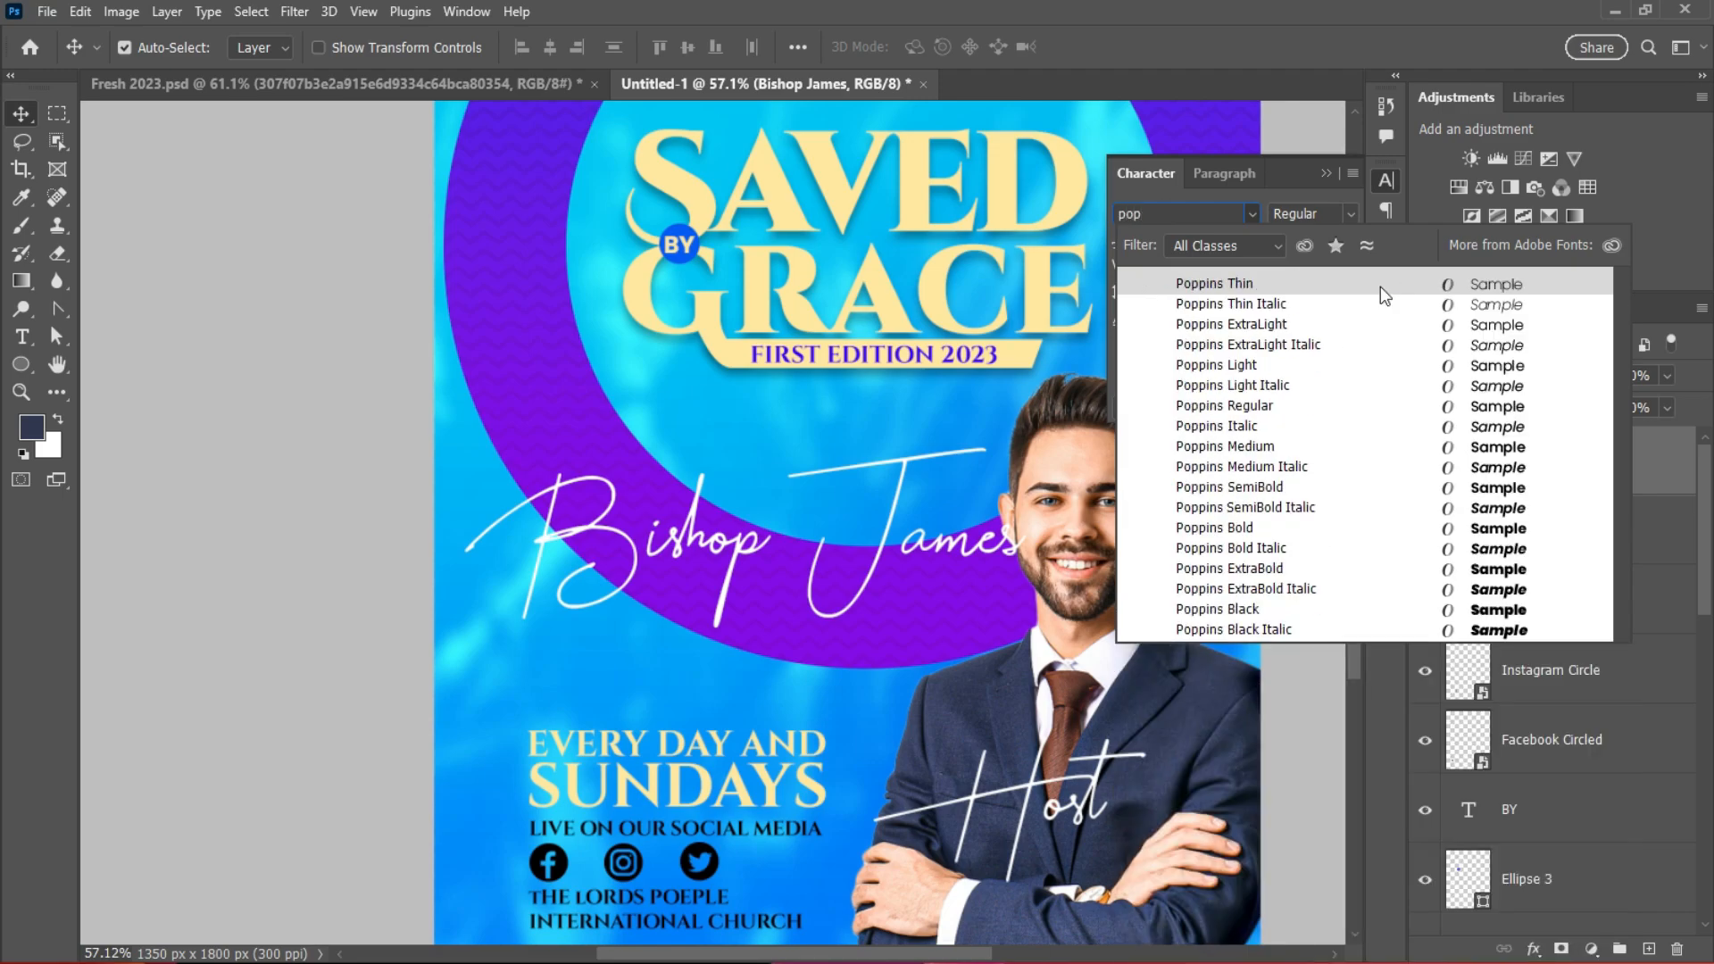
click(1273, 405)
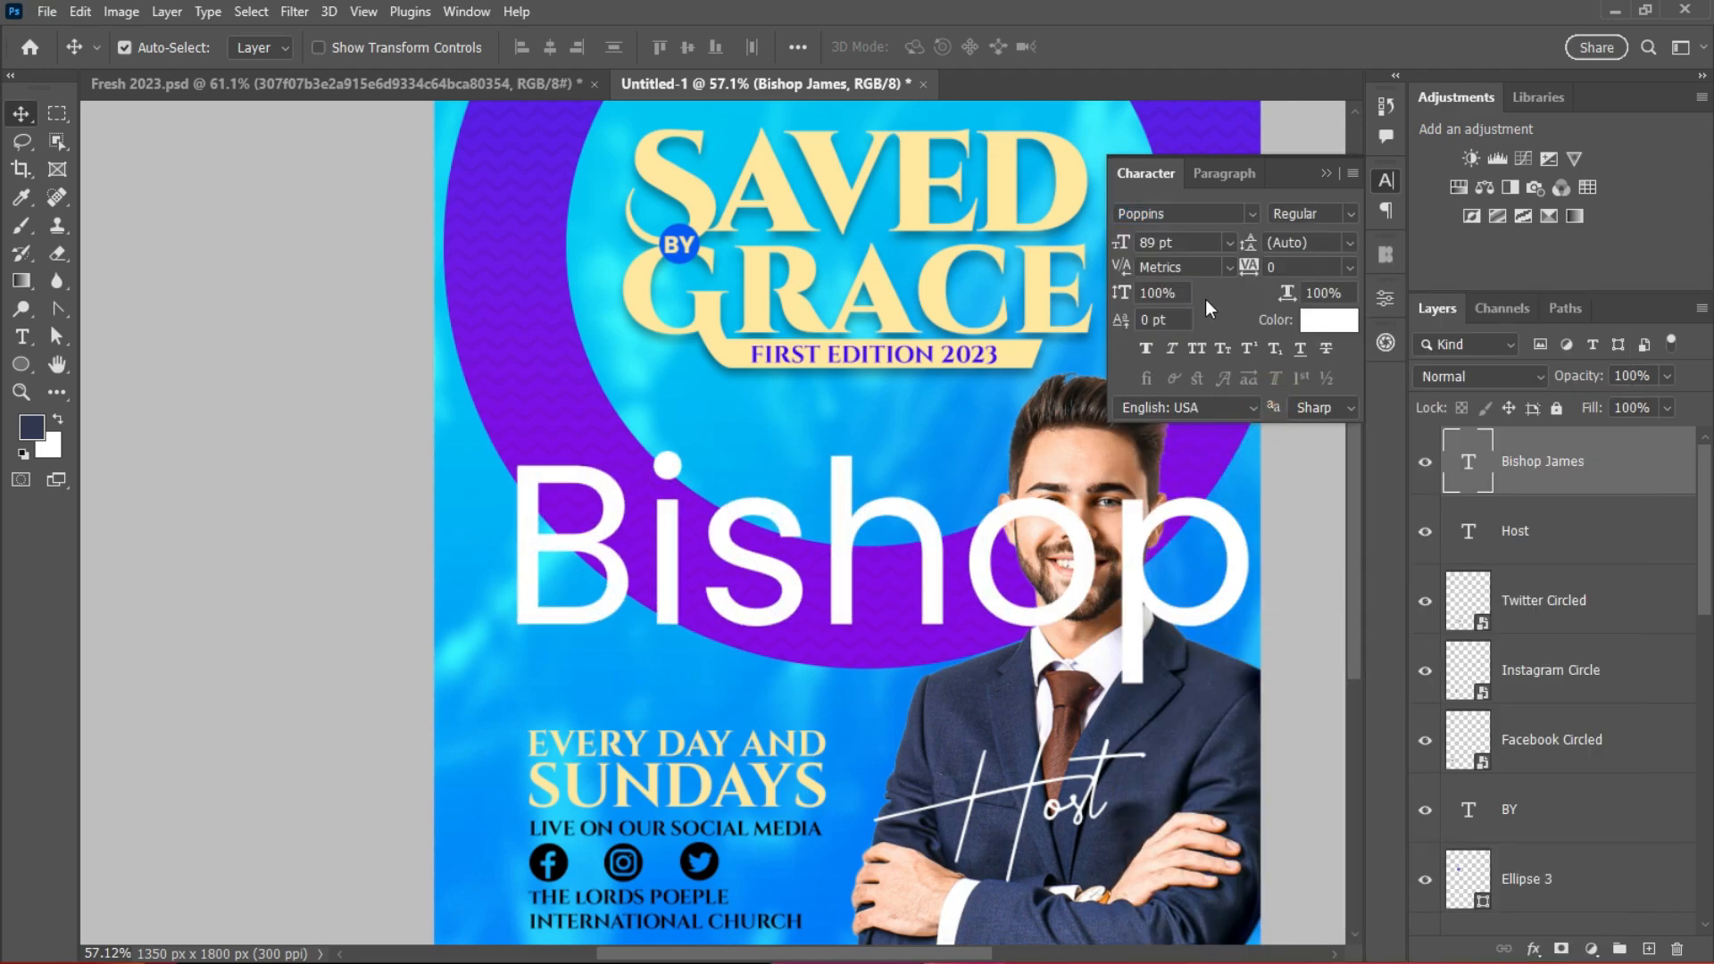
click(1229, 242)
click(1176, 384)
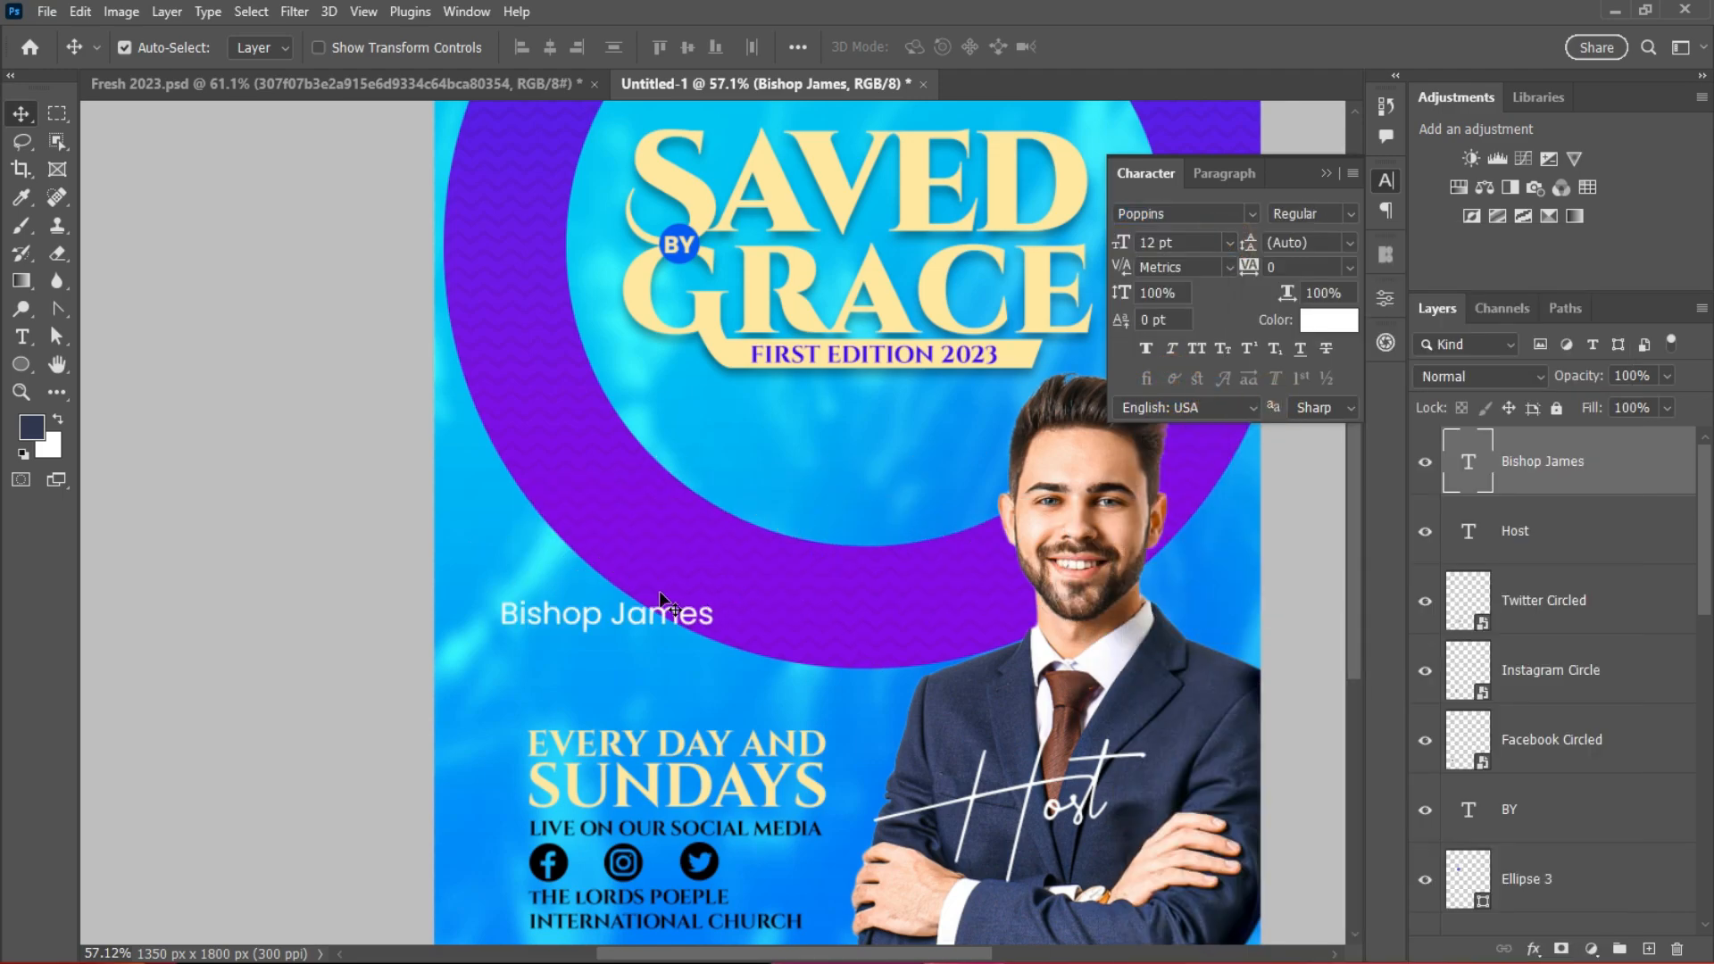
mouse_move(640, 609)
mouse_down()
mouse_move(1046, 707)
mouse_move(614, 625)
mouse_up()
Step: Break 'James' onto a second line, set 10 pt leading, and place it on the man's chest below Host
key(t)
click(620, 635)
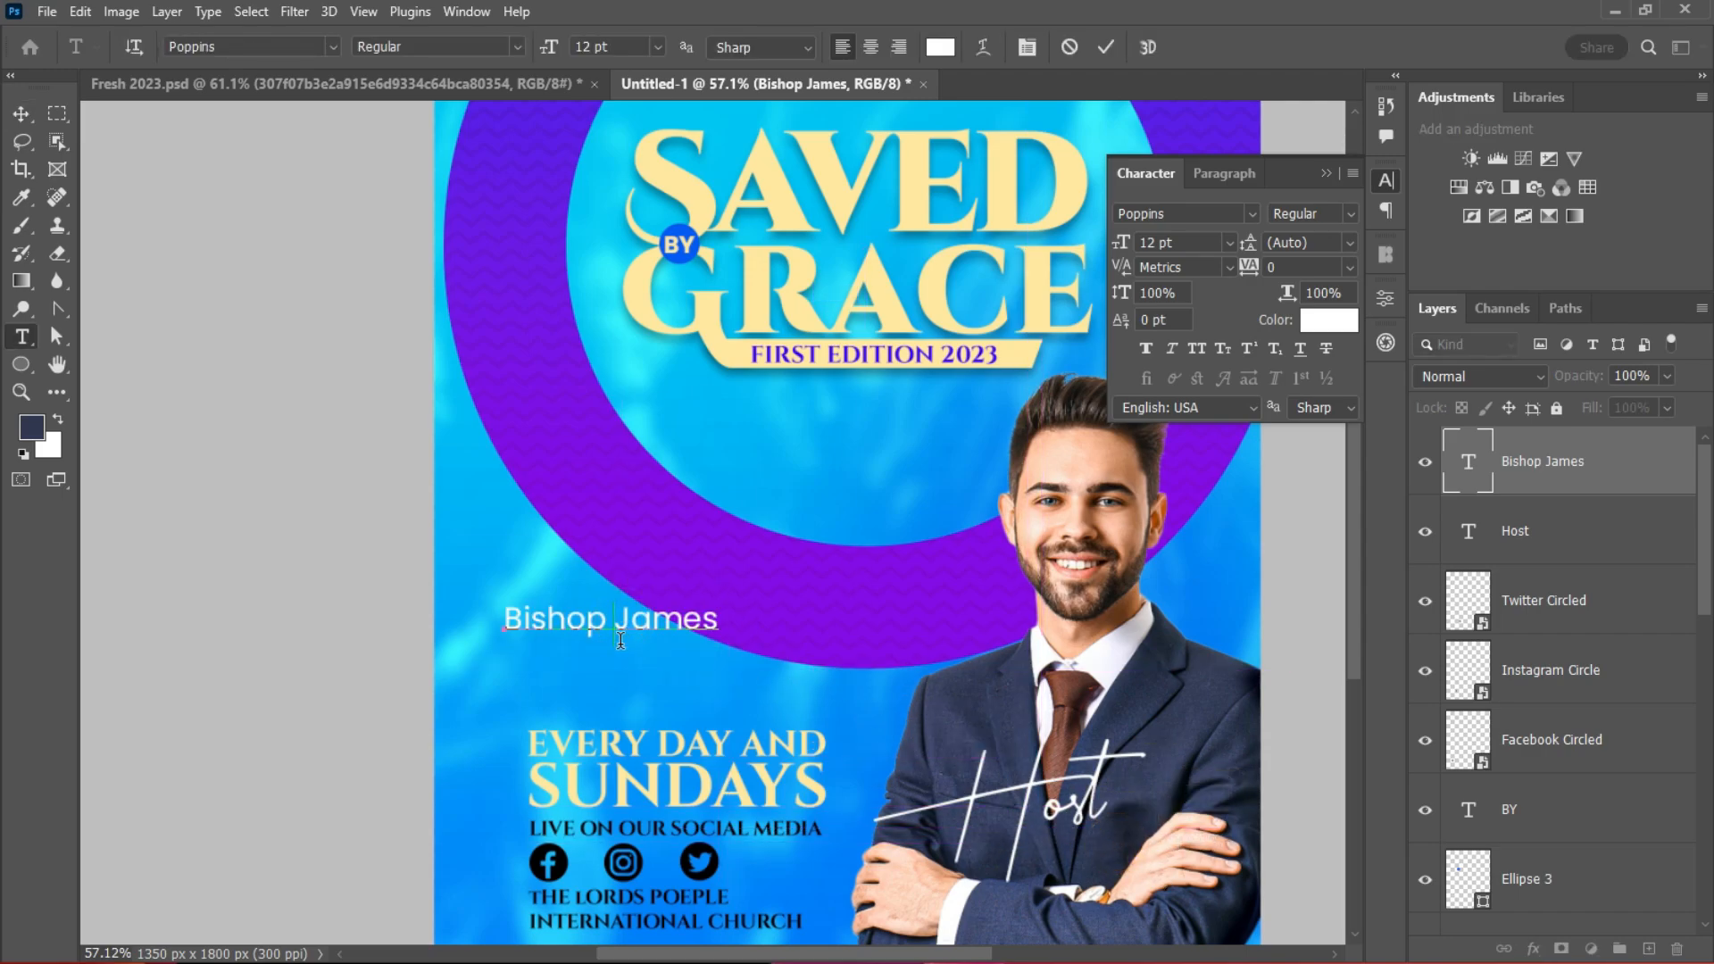
key(BackSpace)
key(Return)
click(1101, 47)
key(v)
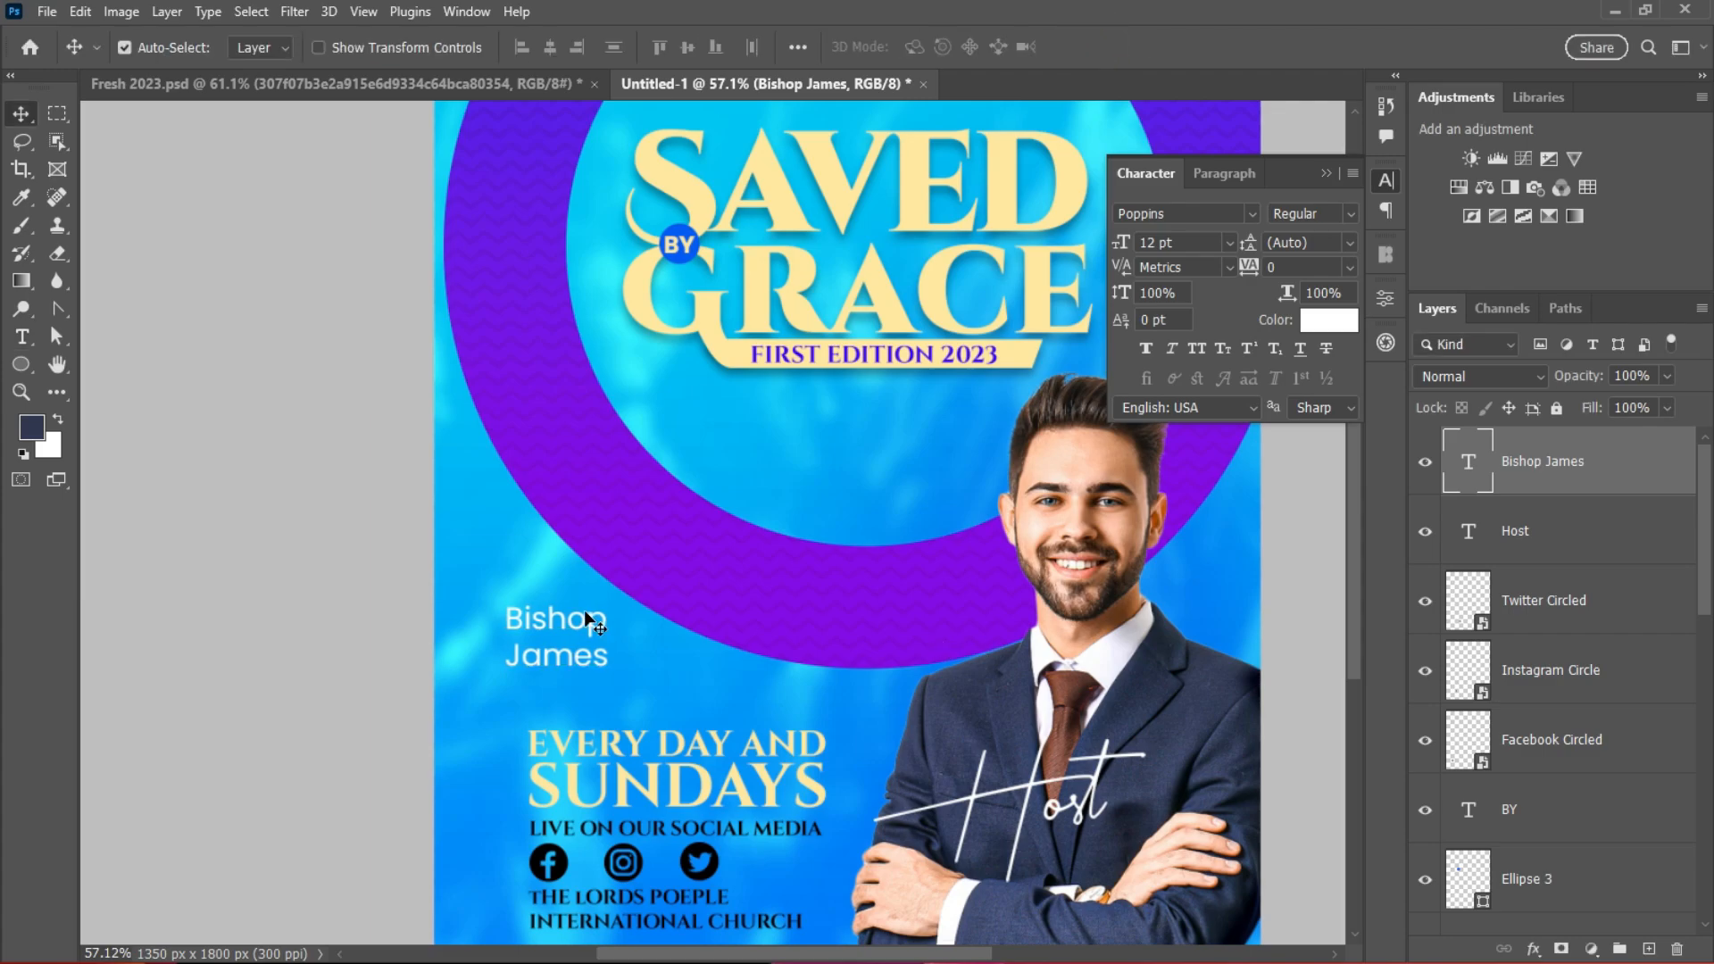
click(1350, 243)
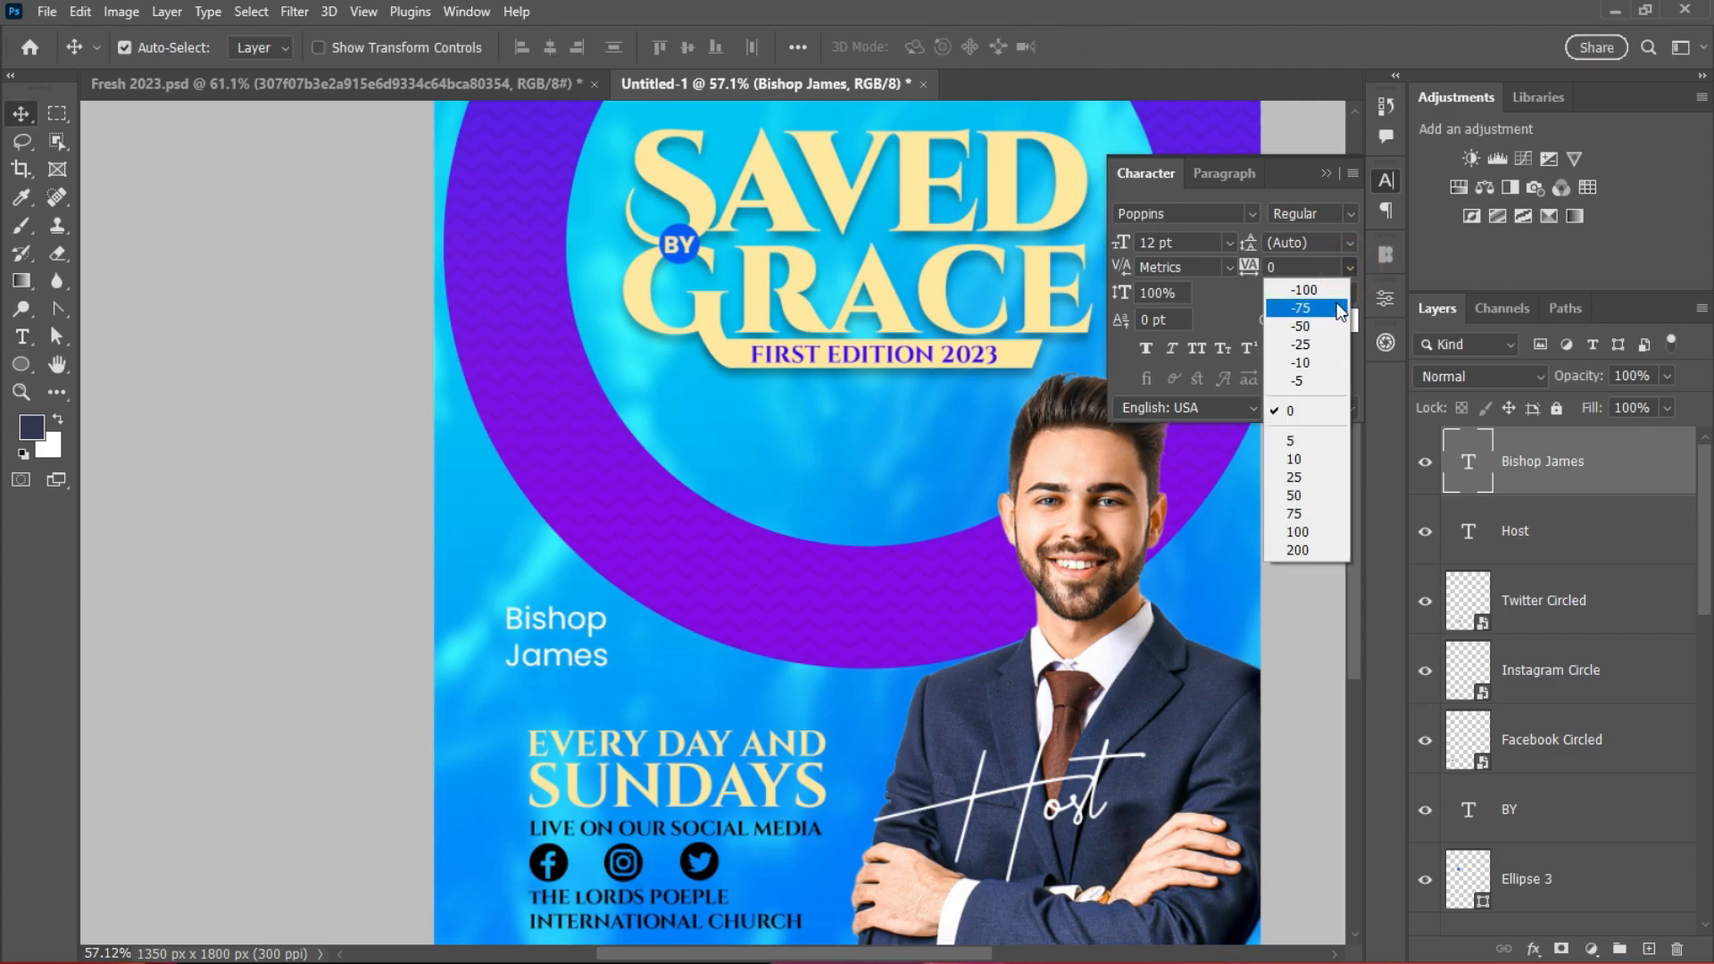
click(1350, 243)
click(1349, 243)
click(1317, 350)
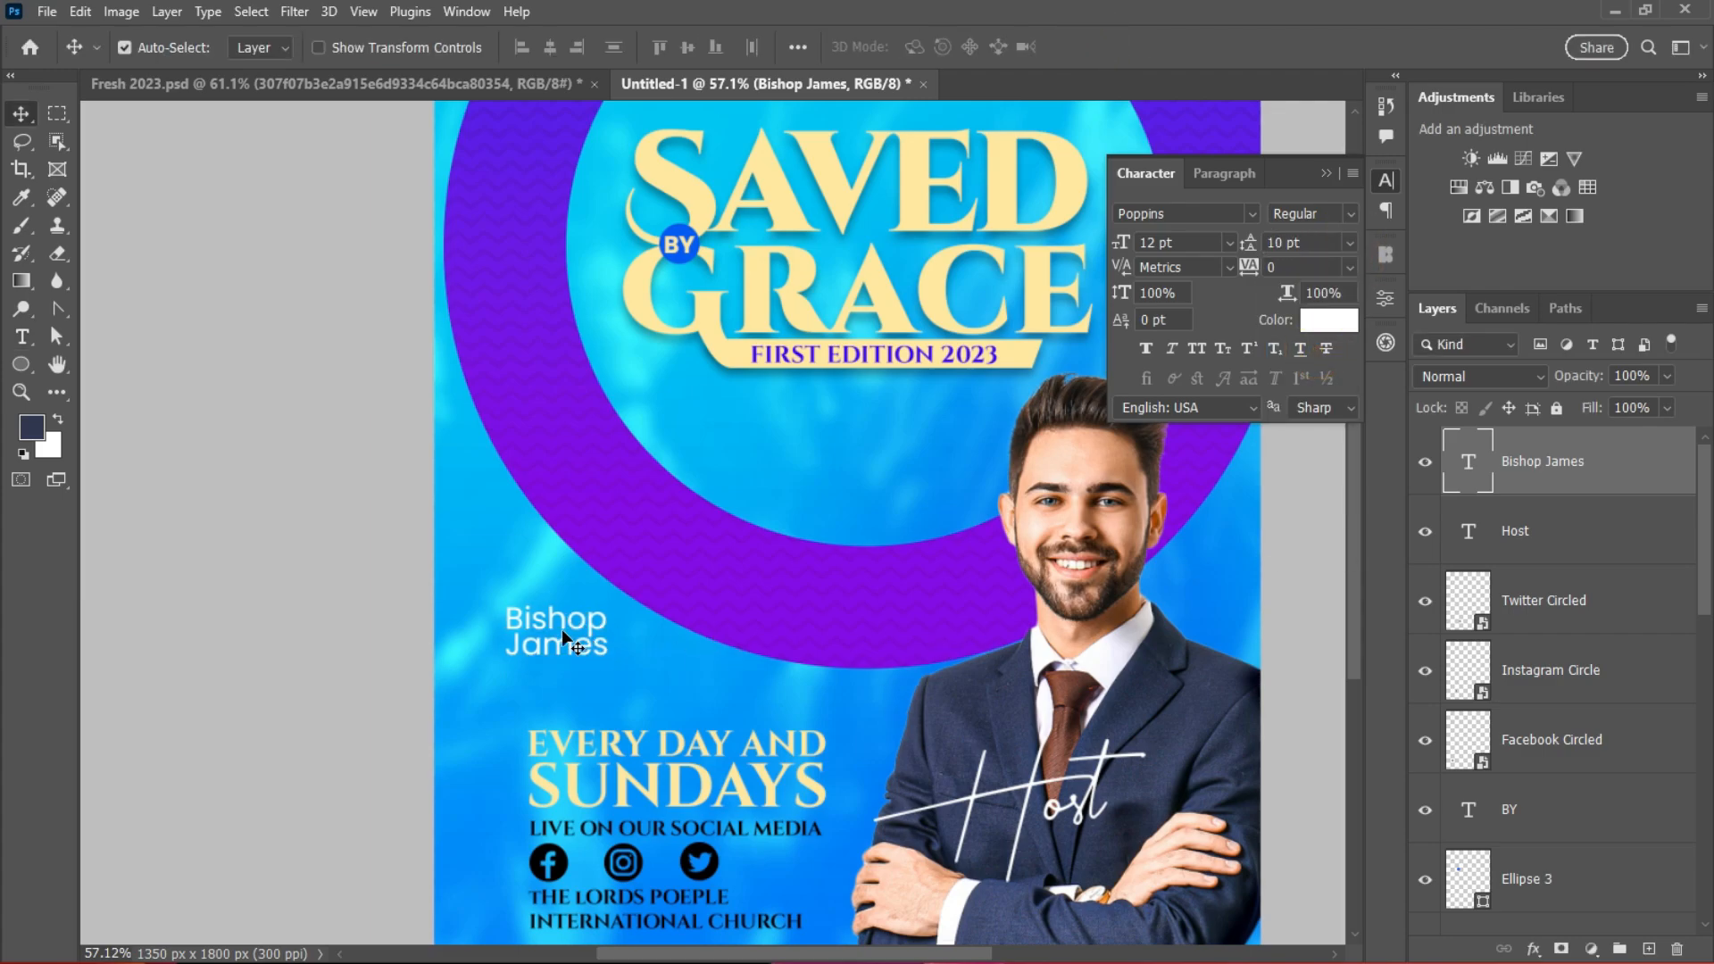
drag(561, 630, 1074, 862)
Step: Nudge the Host text back left into place and collapse the character settings
scroll(1152, 781, up, 2)
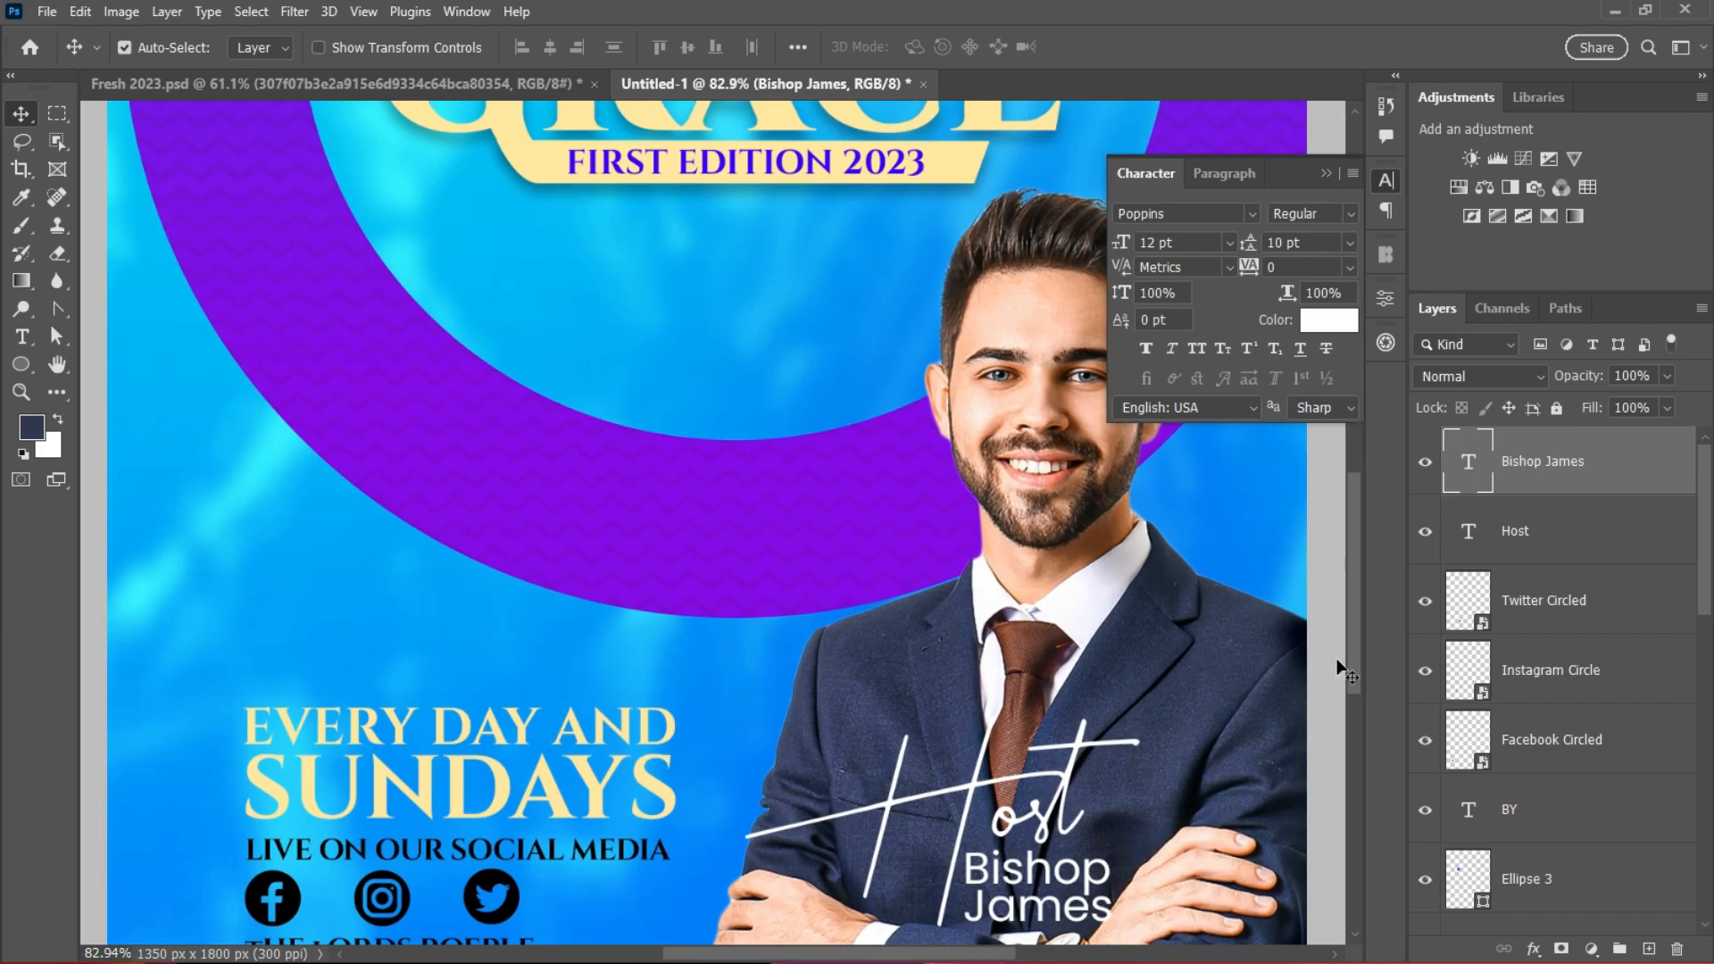
drag(1353, 662, 1353, 718)
mouse_move(1062, 614)
mouse_down()
mouse_move(1081, 610)
mouse_move(1062, 606)
mouse_up()
drag(1034, 660, 1034, 656)
scroll(1079, 650, down, 6)
scroll(1084, 650, down, 1)
click(1328, 173)
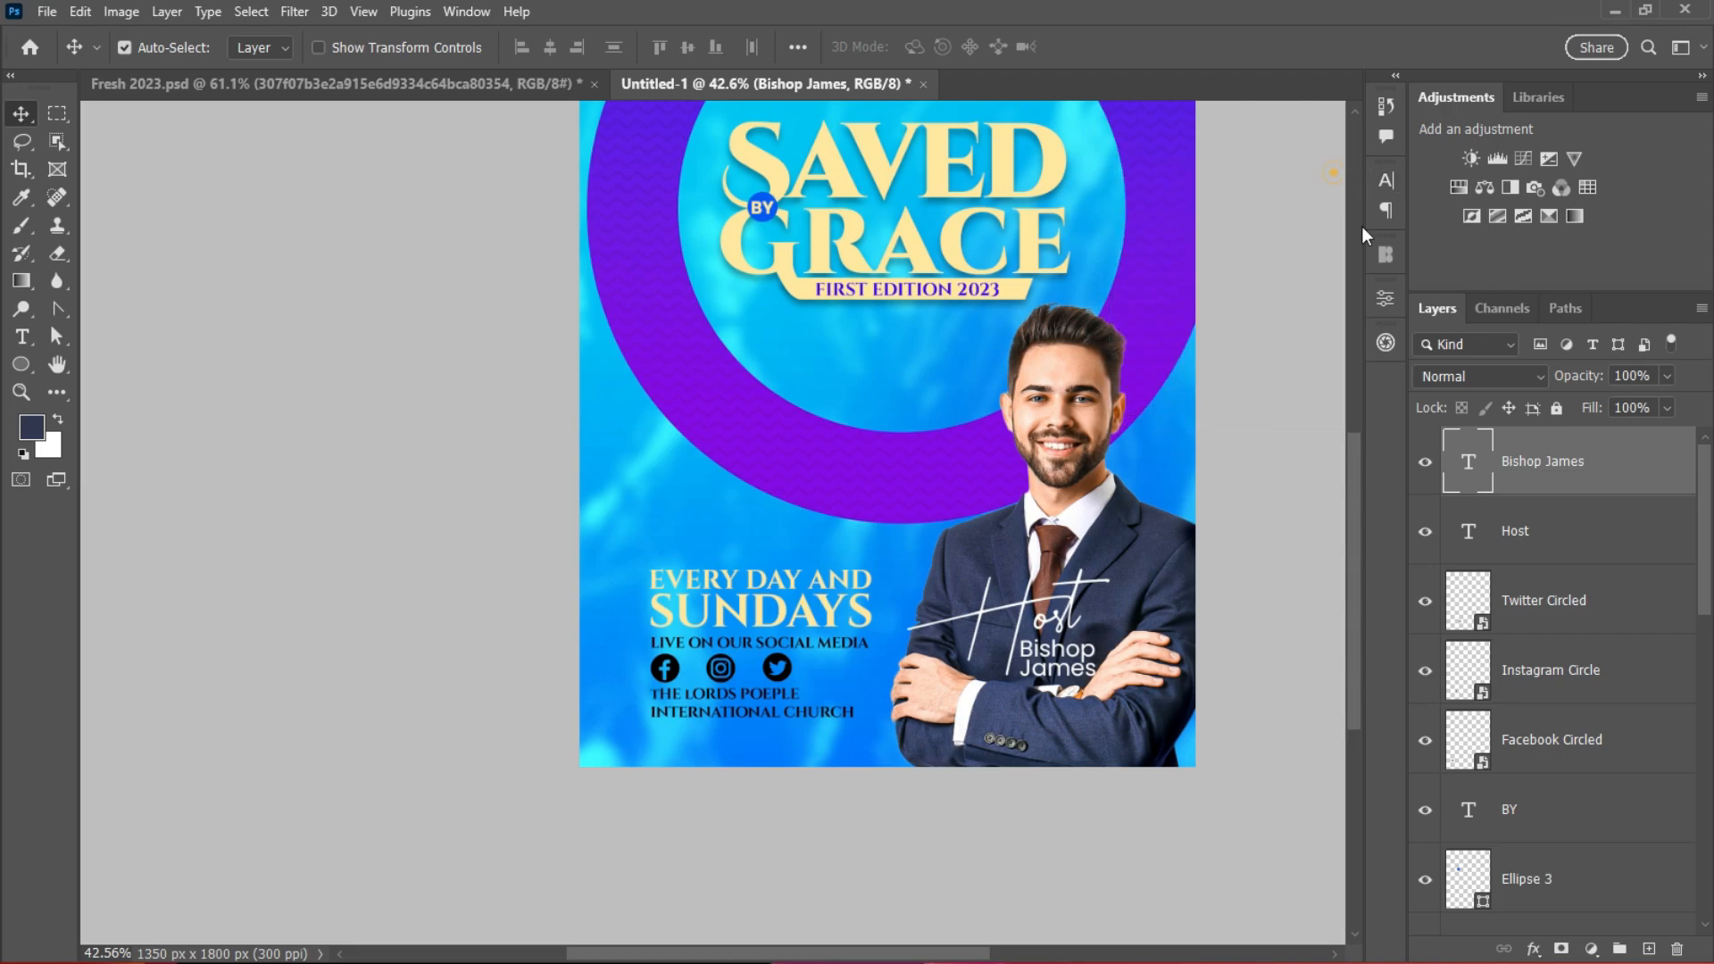
drag(1349, 571, 1352, 512)
scroll(1076, 597, down, 2)
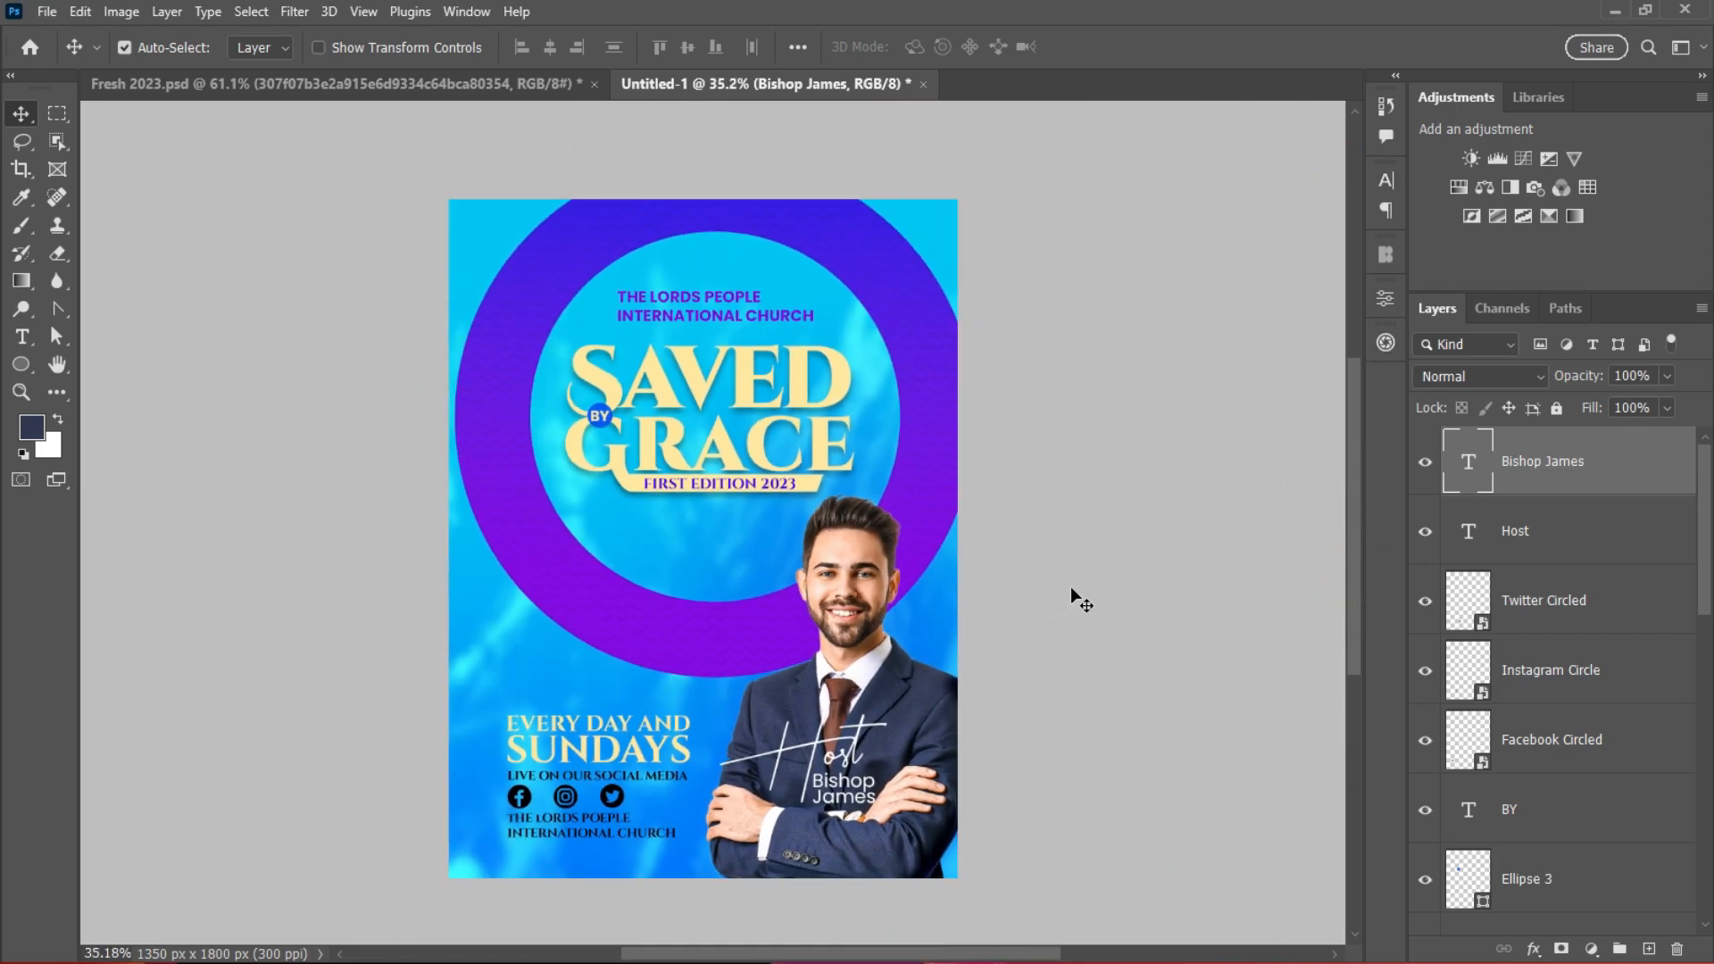
Step: Select the text layers from Bishop James down to Saved and group them as 'Text'
click(1632, 534)
click(1572, 463)
drag(1707, 549, 1706, 848)
shift+click(1615, 707)
click(1619, 949)
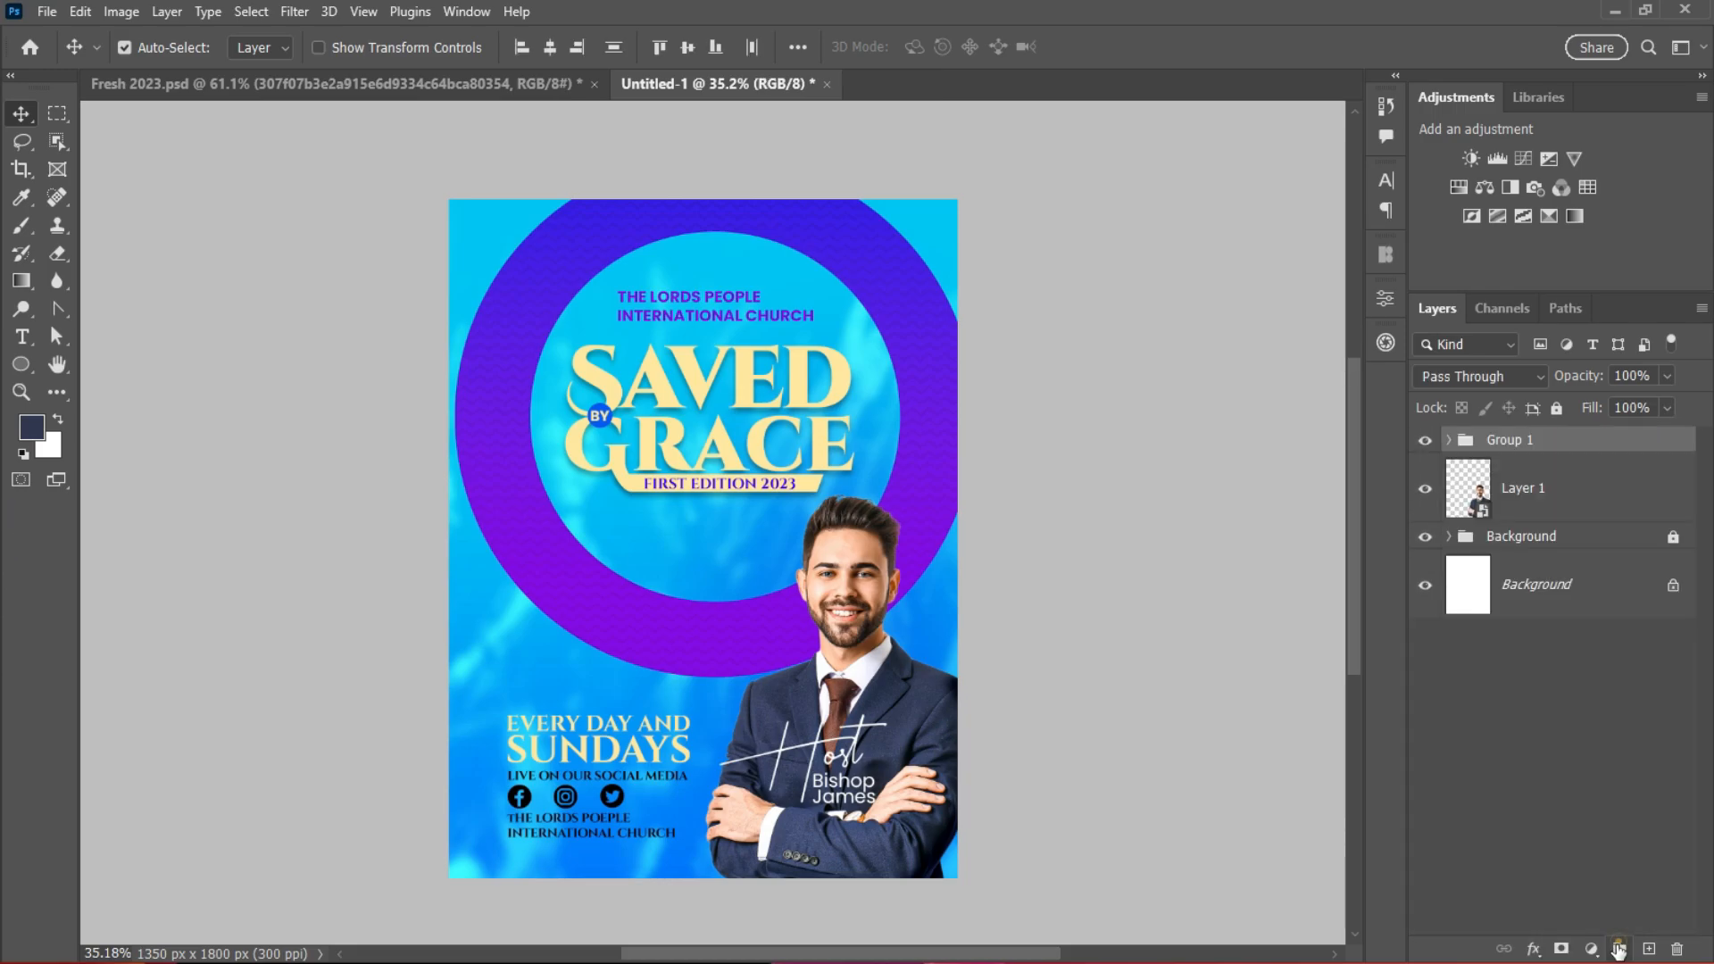
double_click(1518, 442)
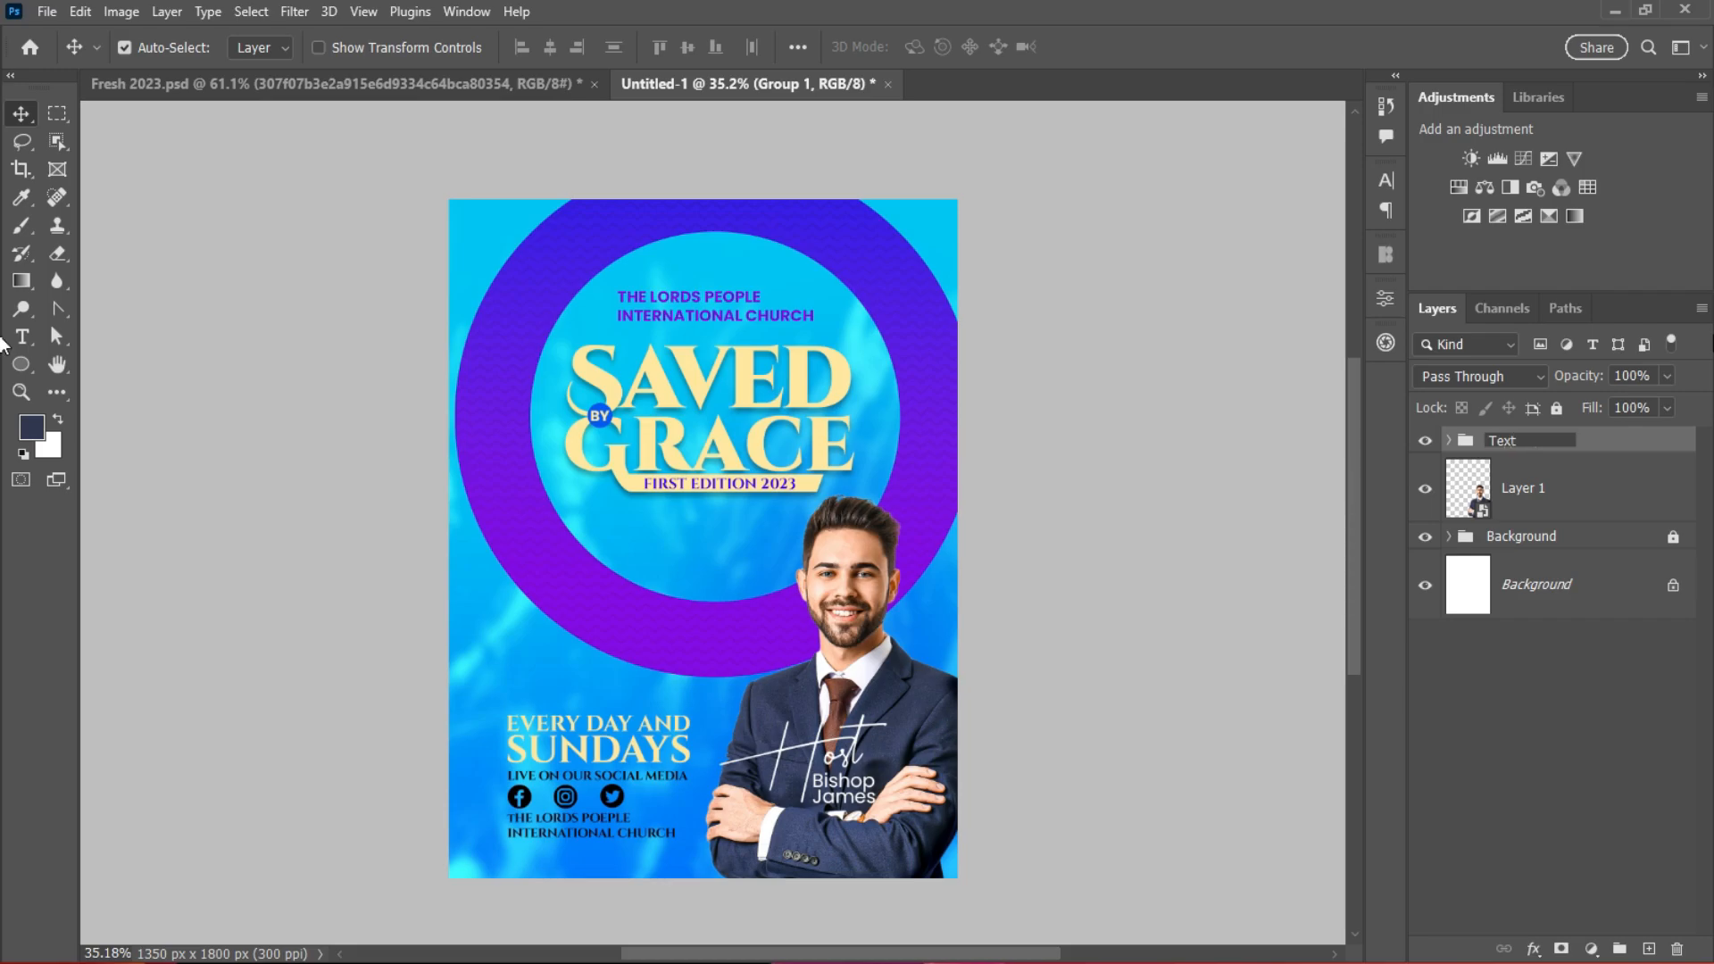
key(Return)
Step: Put the businessman photo layer into a new group named 'Host'
click(1567, 499)
click(1623, 943)
drag(1551, 521, 1540, 470)
click(1541, 468)
double_click(1518, 467)
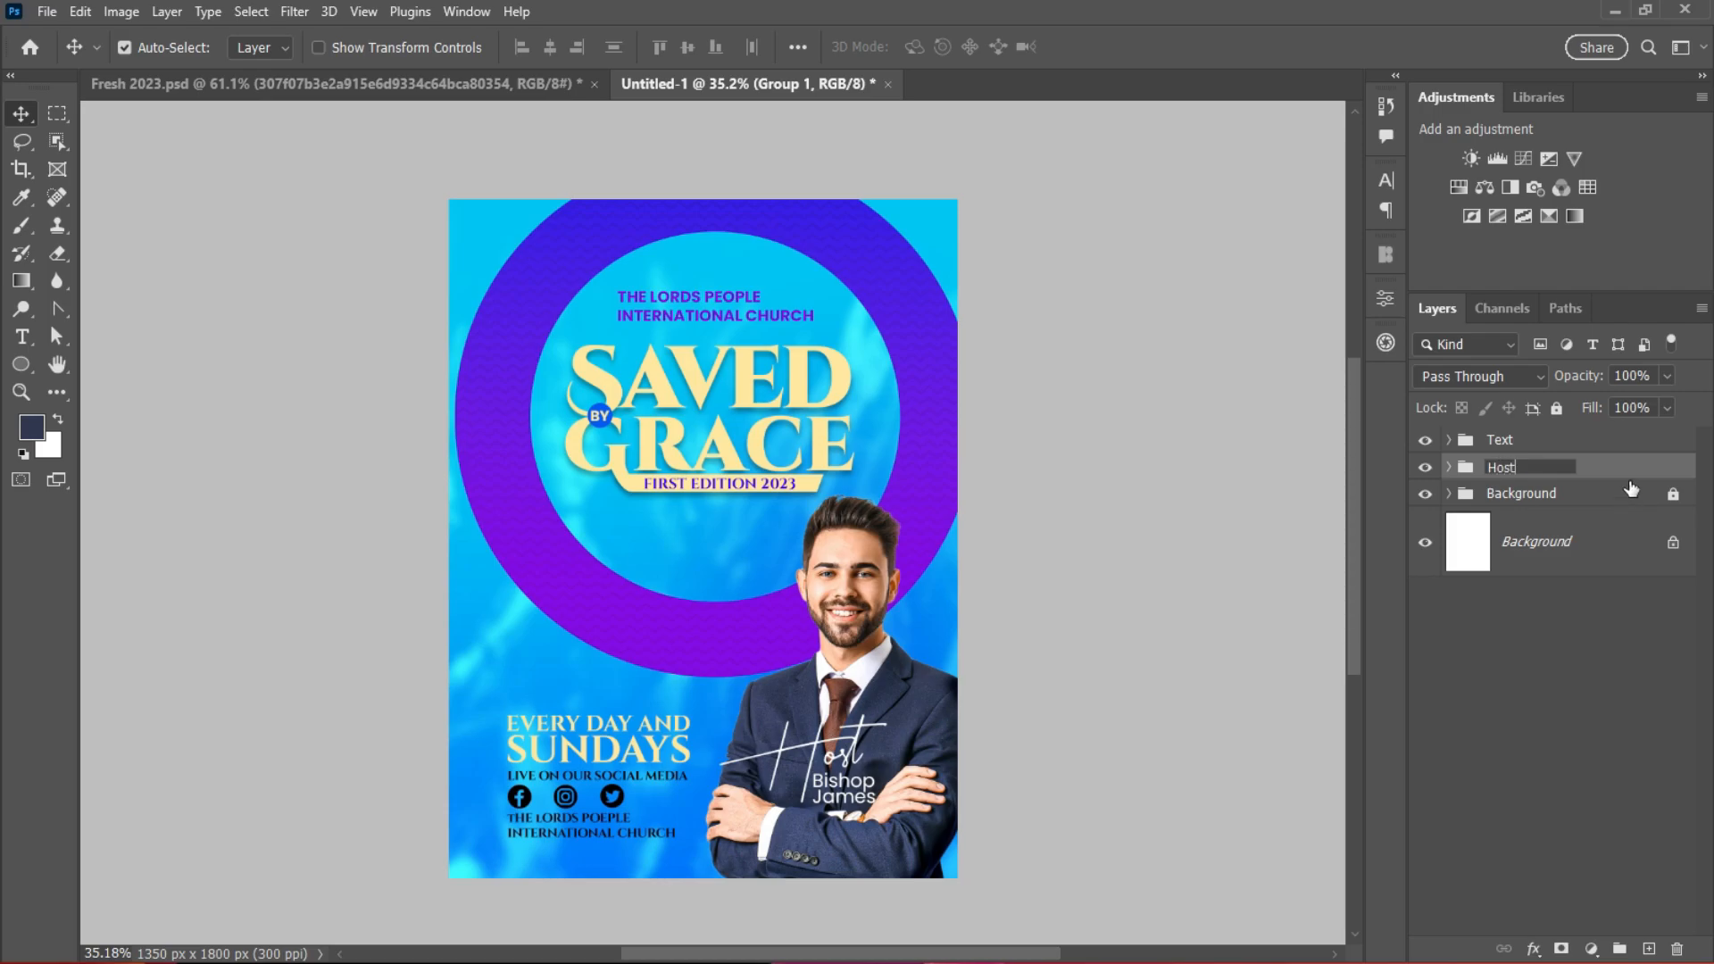
key(Return)
scroll(1086, 477, up, 1)
click(1589, 441)
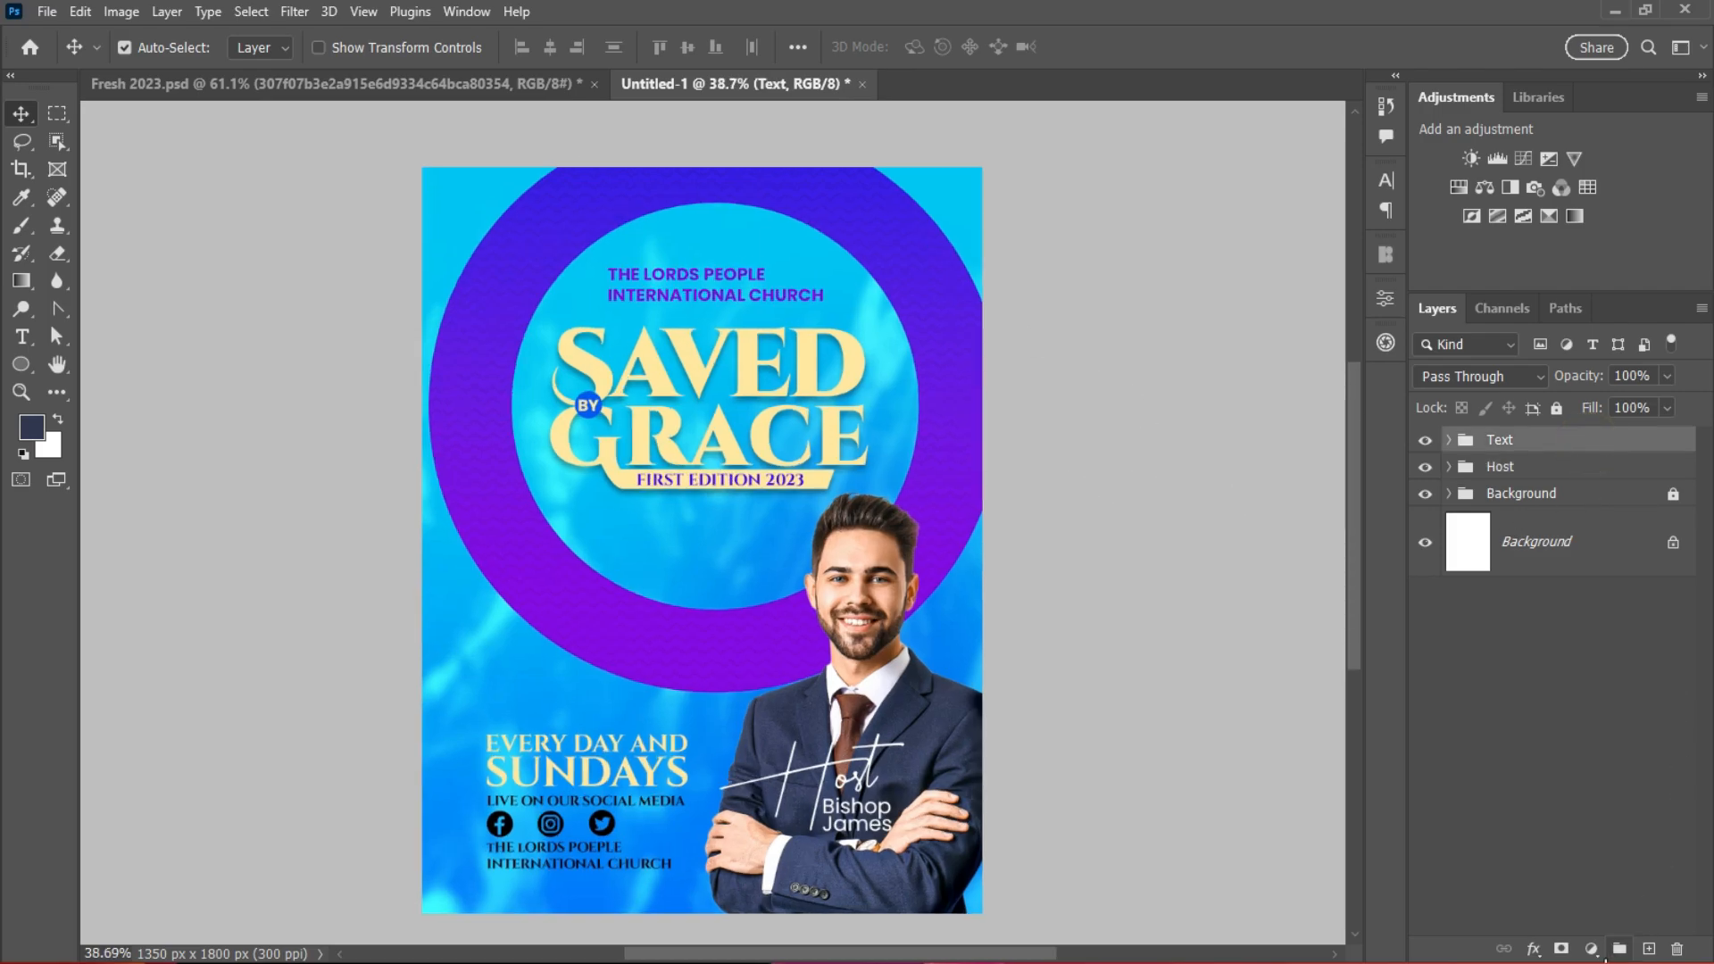
Step: Add a Levels adjustment layer on top with input levels 45 (black) and 237 (white)
click(1591, 949)
click(1586, 664)
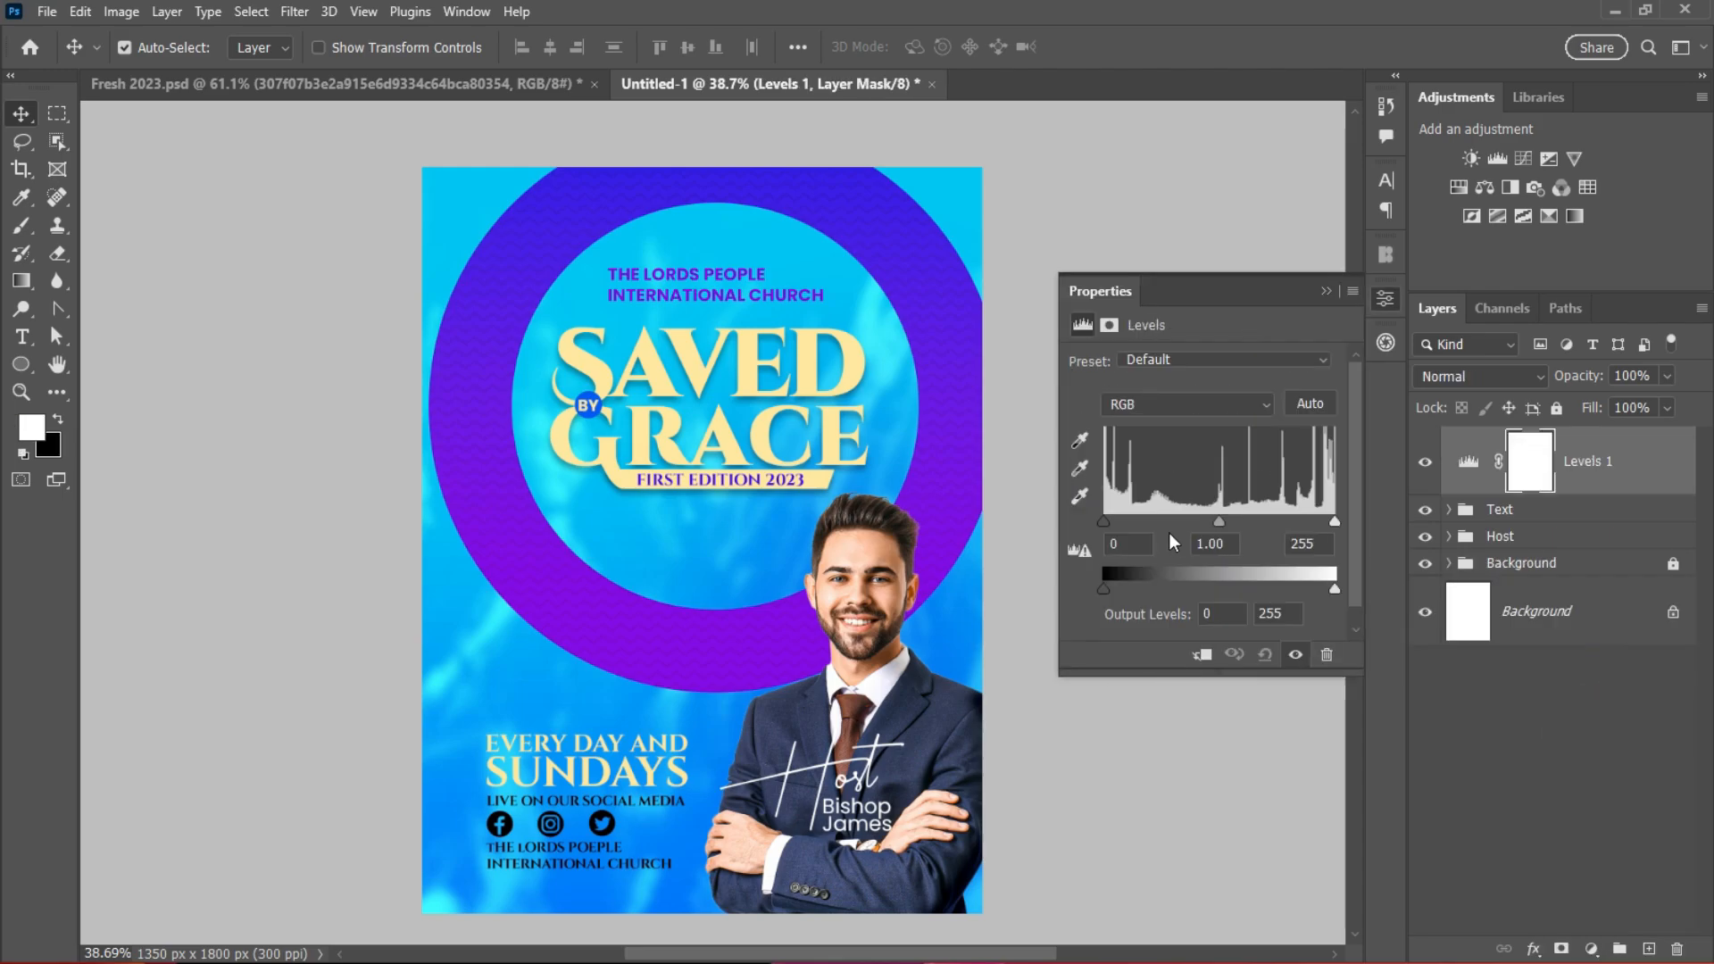
drag(1103, 522, 1315, 522)
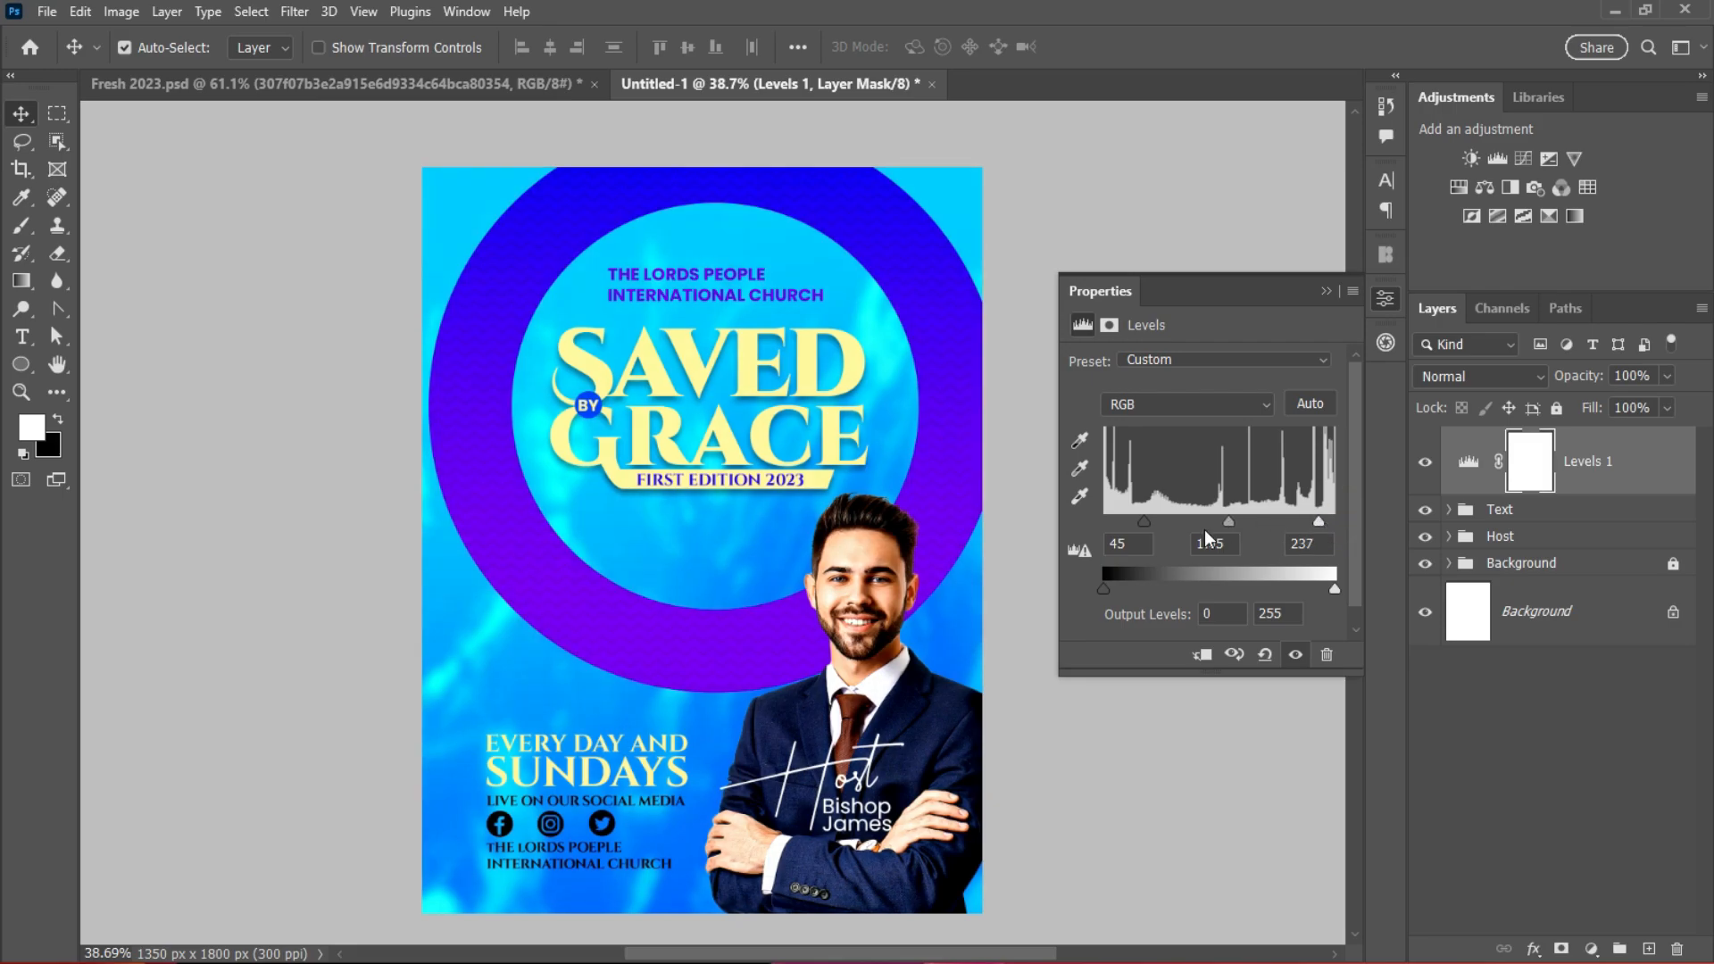
click(1328, 292)
scroll(1031, 609, up, 3)
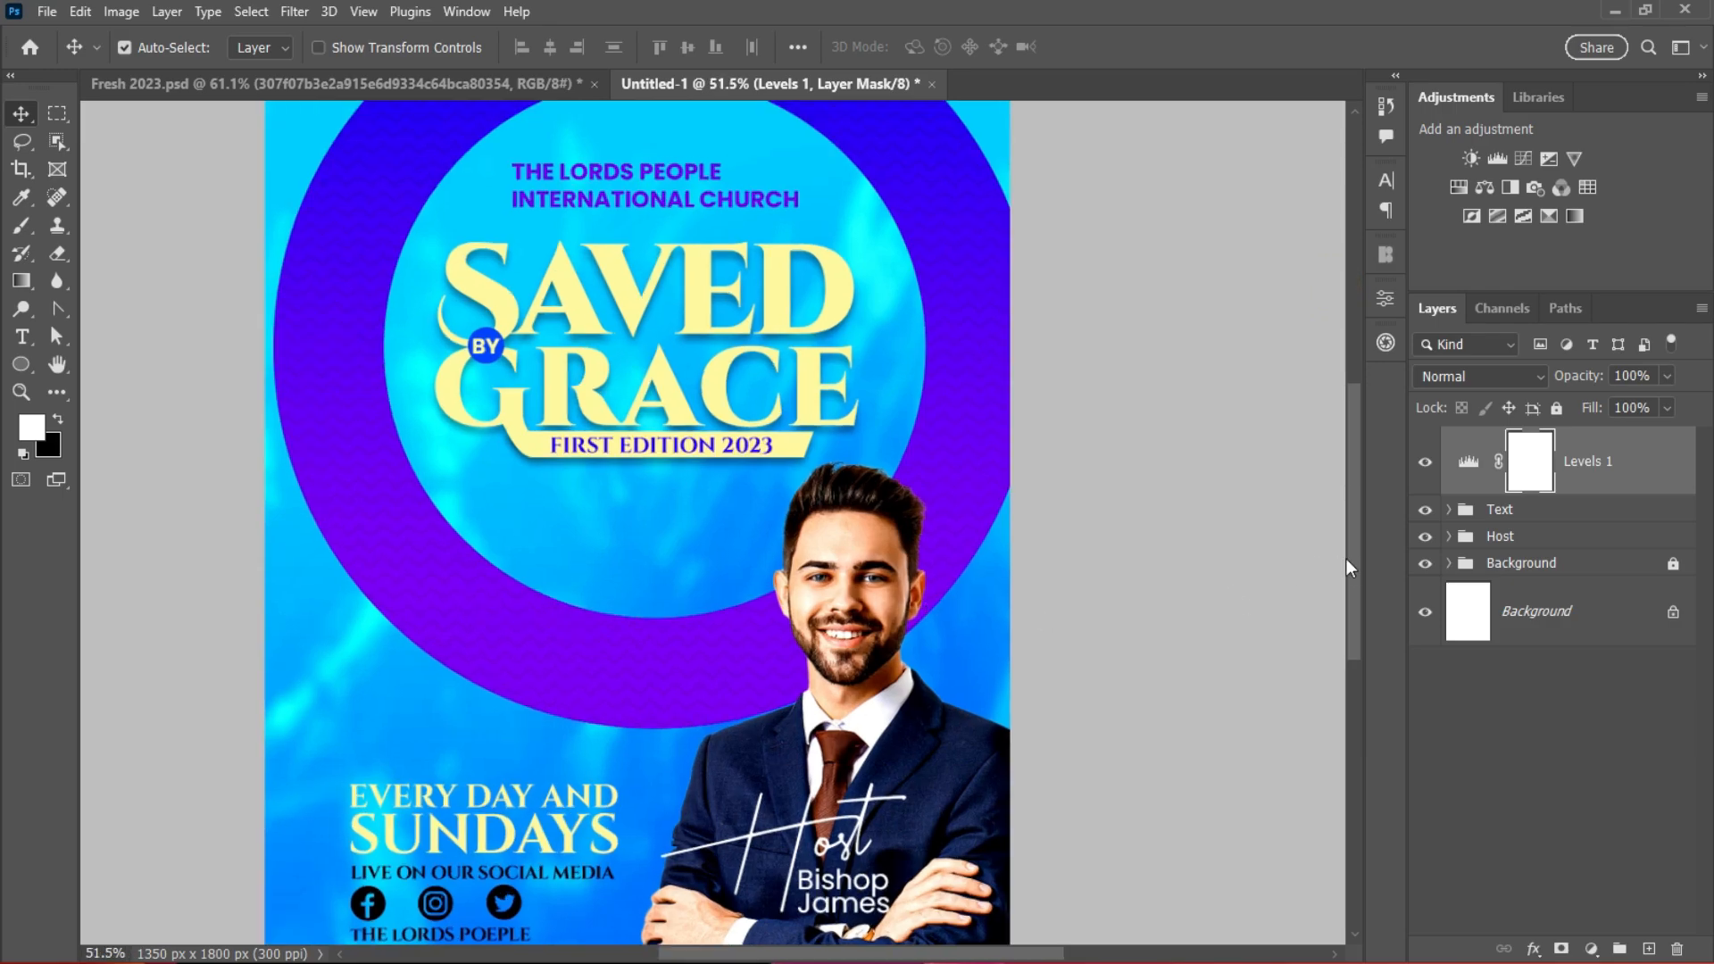
mouse_move(1354, 562)
mouse_down()
mouse_move(1353, 641)
mouse_move(1354, 525)
mouse_move(1354, 545)
mouse_up()
scroll(962, 587, down, 4)
scroll(964, 585, up, 2)
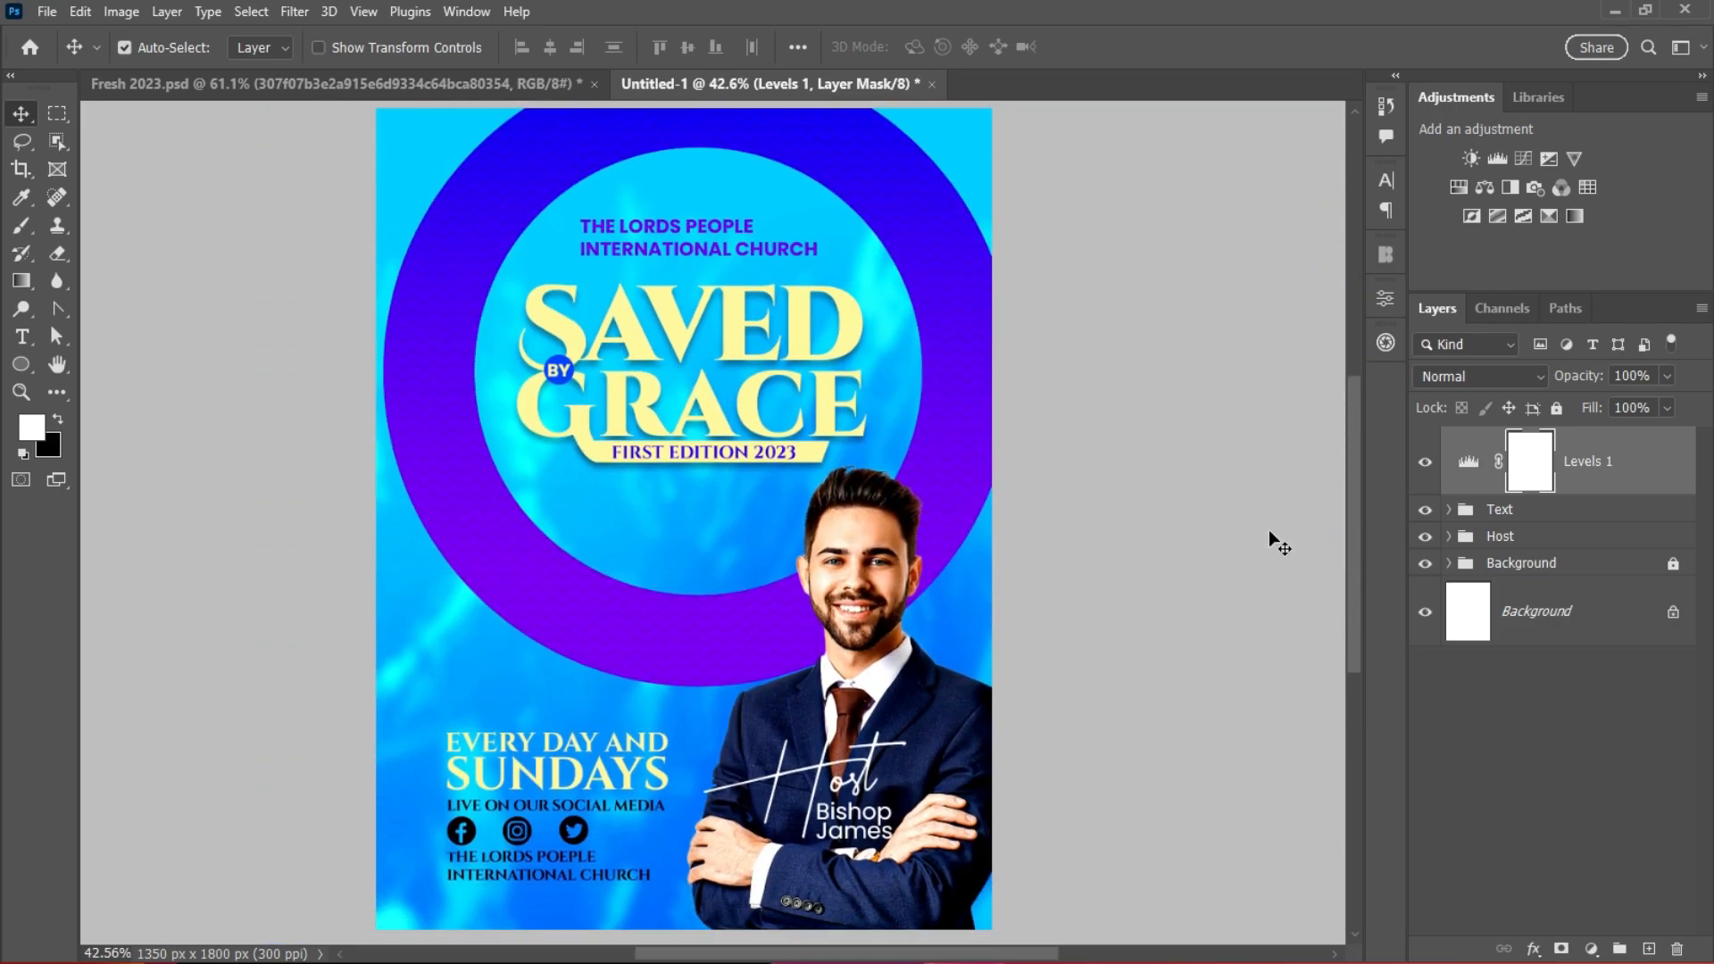